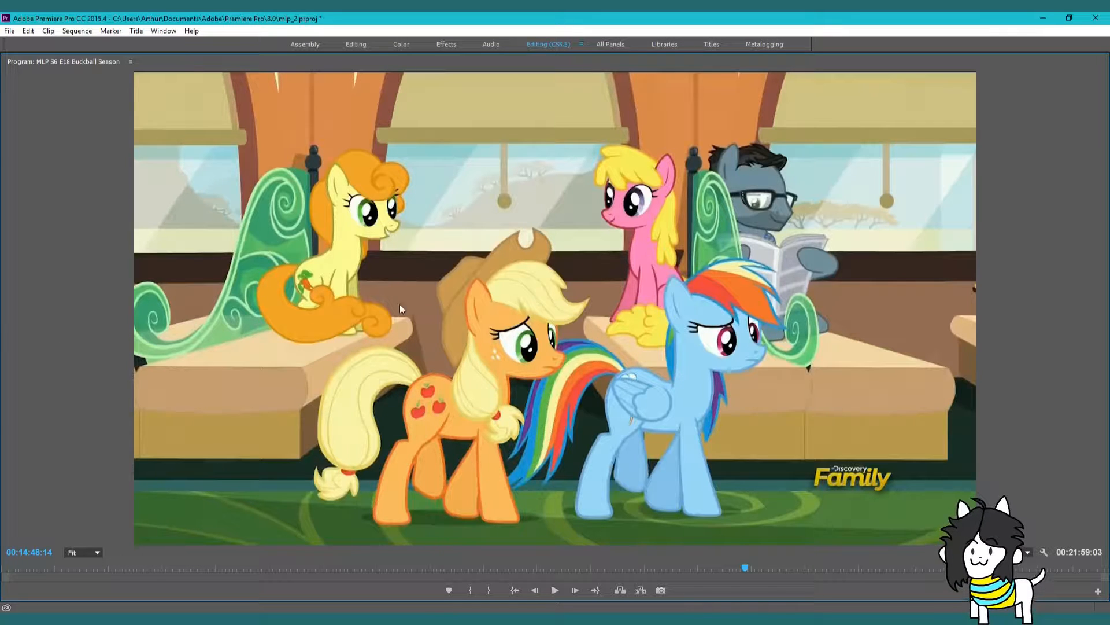
Play the train carriage walking scene of the Buckball Season episode in Premiere Pro as a reference
key(space)
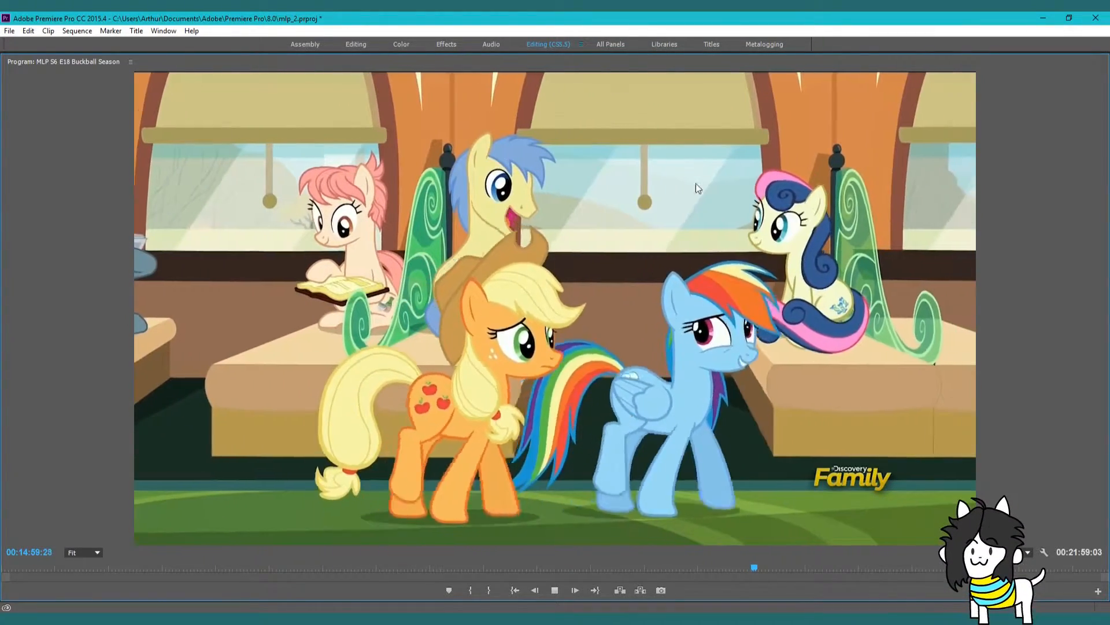
key(space)
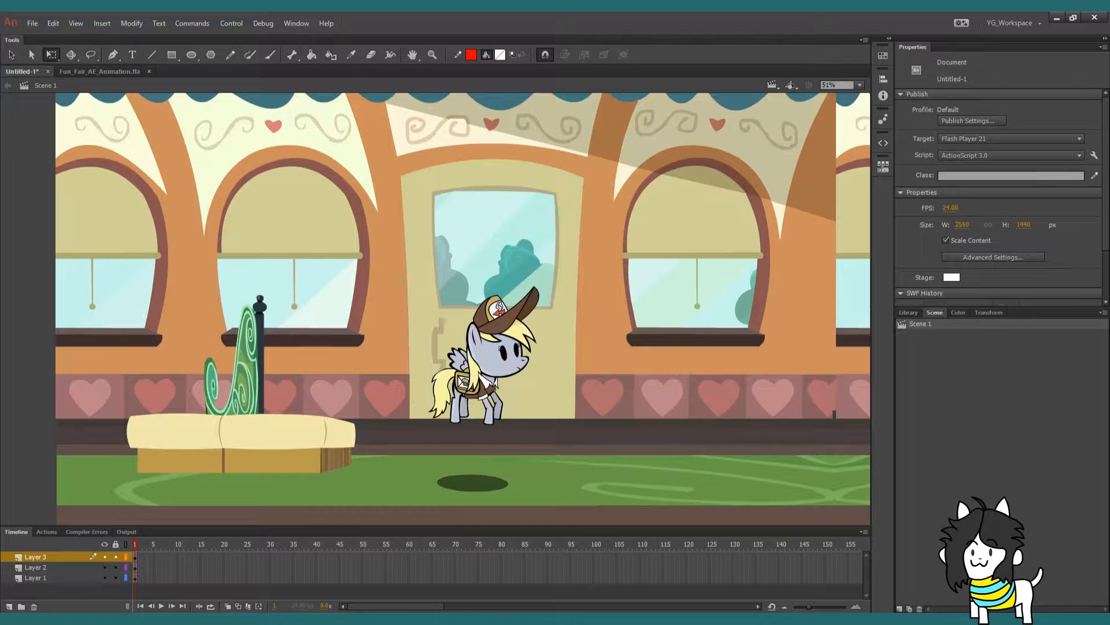
In Adobe Animate, close the second open animation document and enlarge the timeline area of the train scene
click(149, 71)
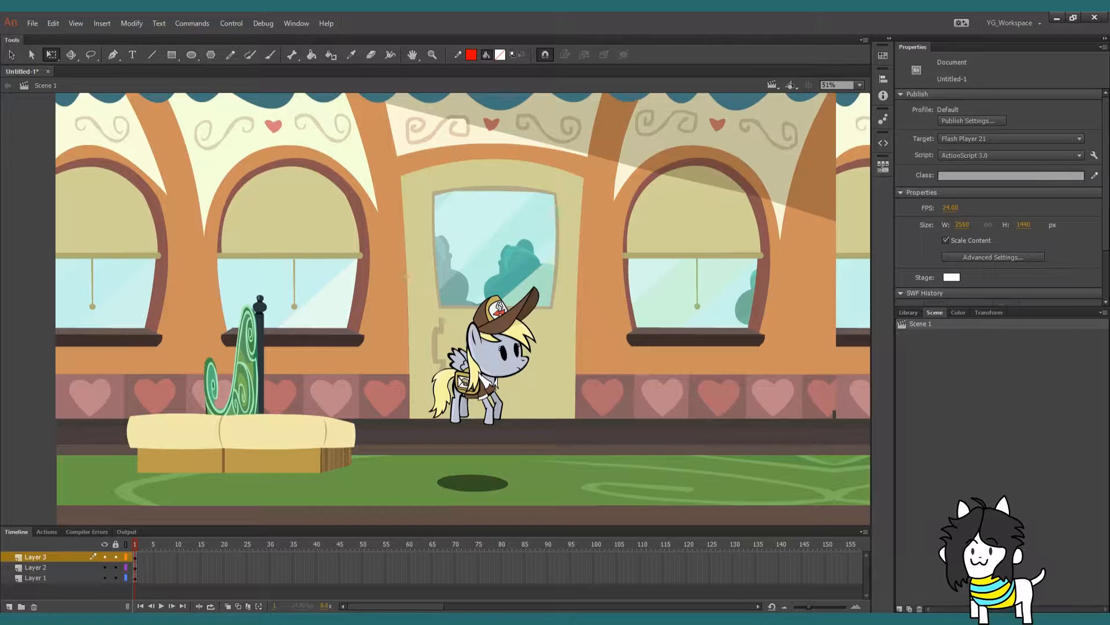
click(222, 462)
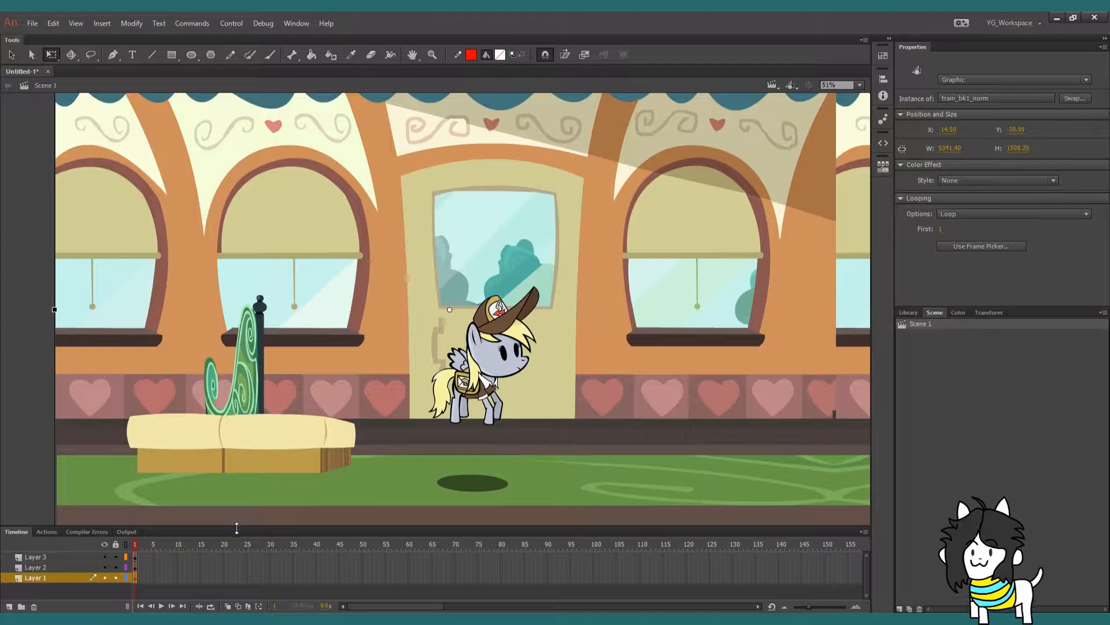
drag(236, 526, 235, 513)
click(52, 414)
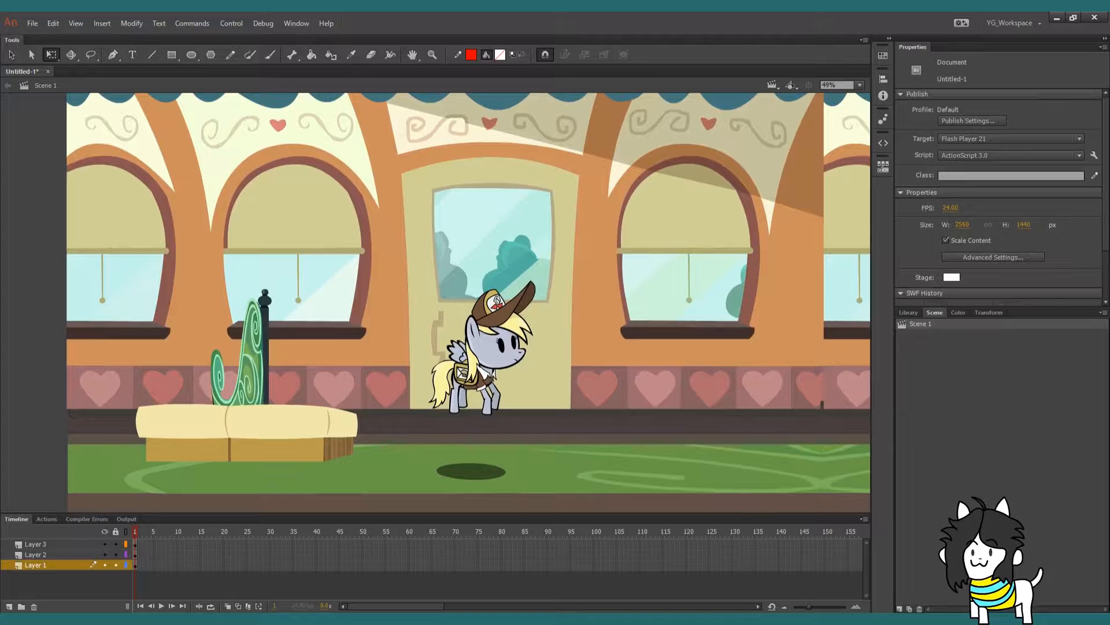
Extend all three layers to frame 46 and play the animation from frame 1
drag(342, 543, 343, 565)
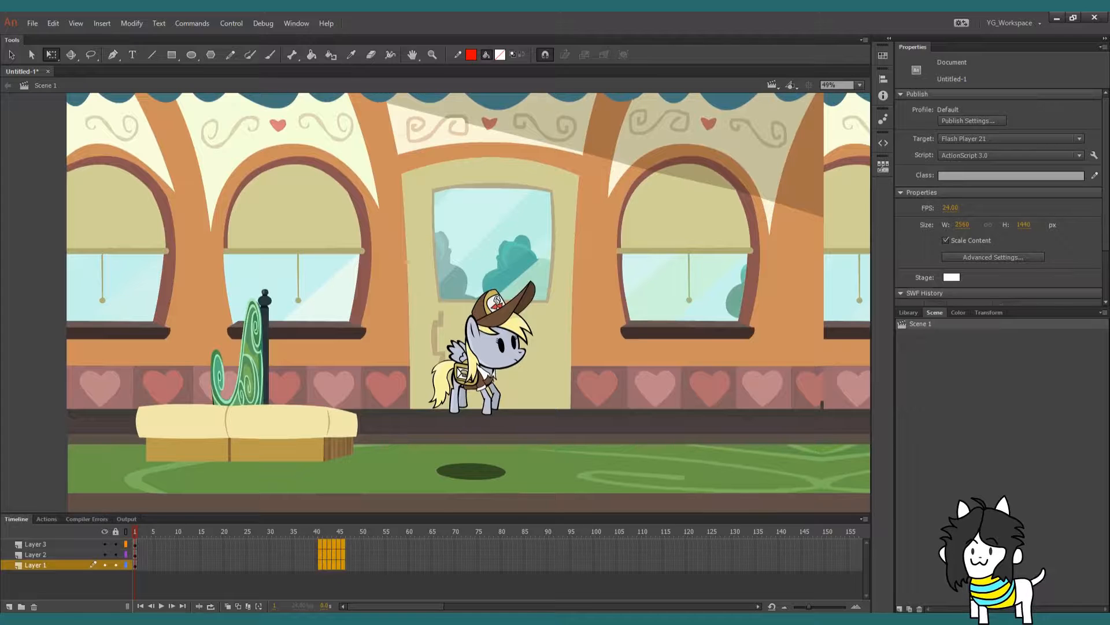
key(F5)
drag(154, 534, 118, 537)
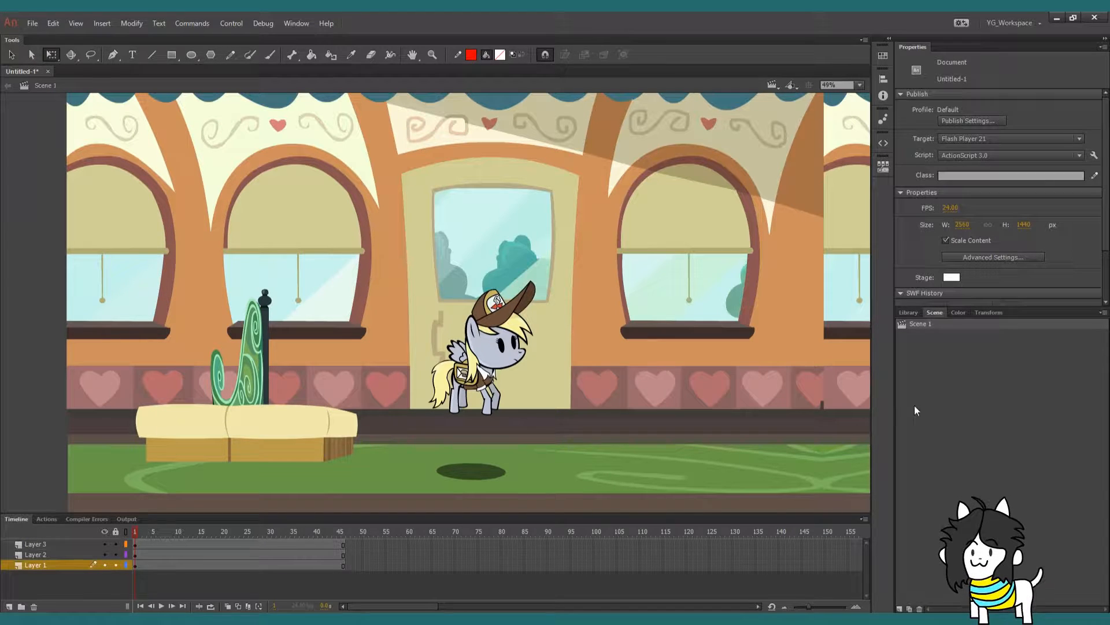
click(907, 312)
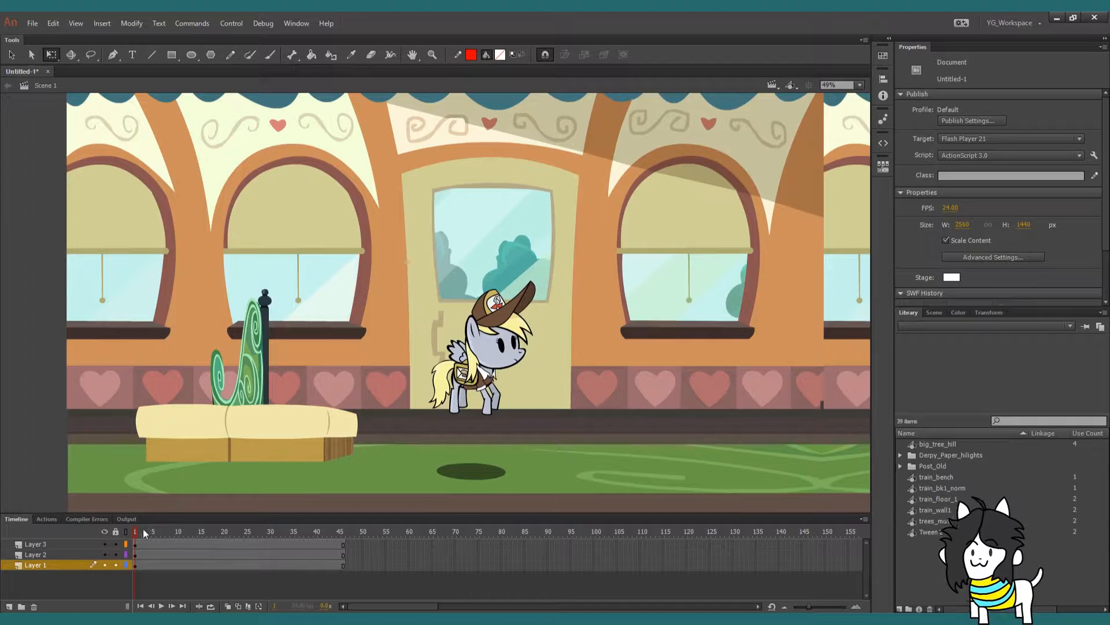
key(Return)
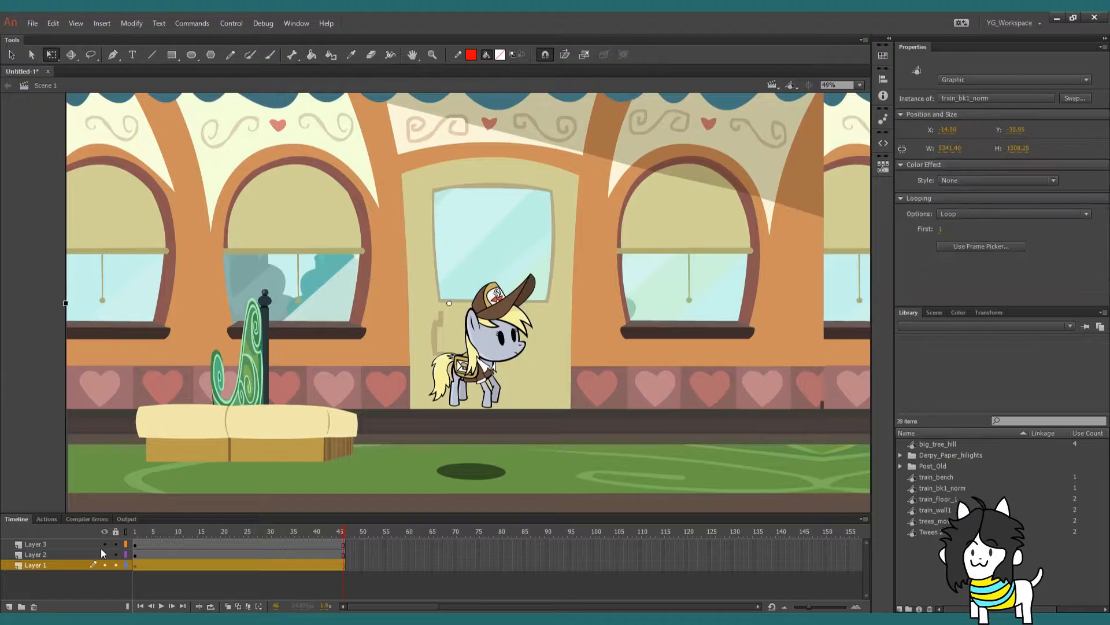
Isolate Layer 1 by hiding the other layers and rename it BK
click(104, 531)
click(105, 565)
click(85, 564)
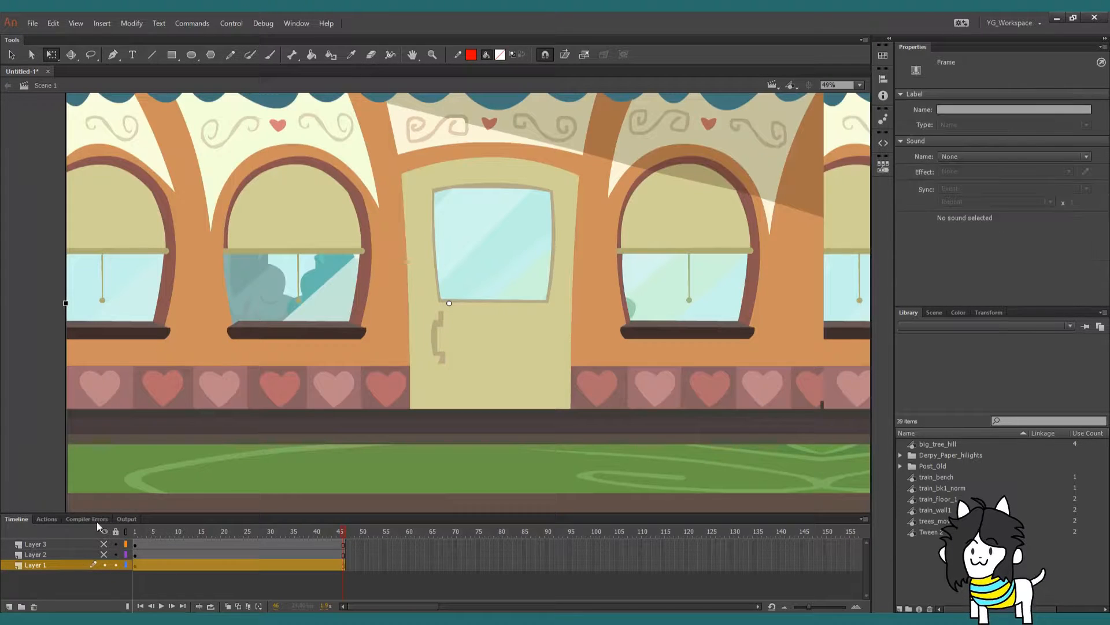
double_click(67, 563)
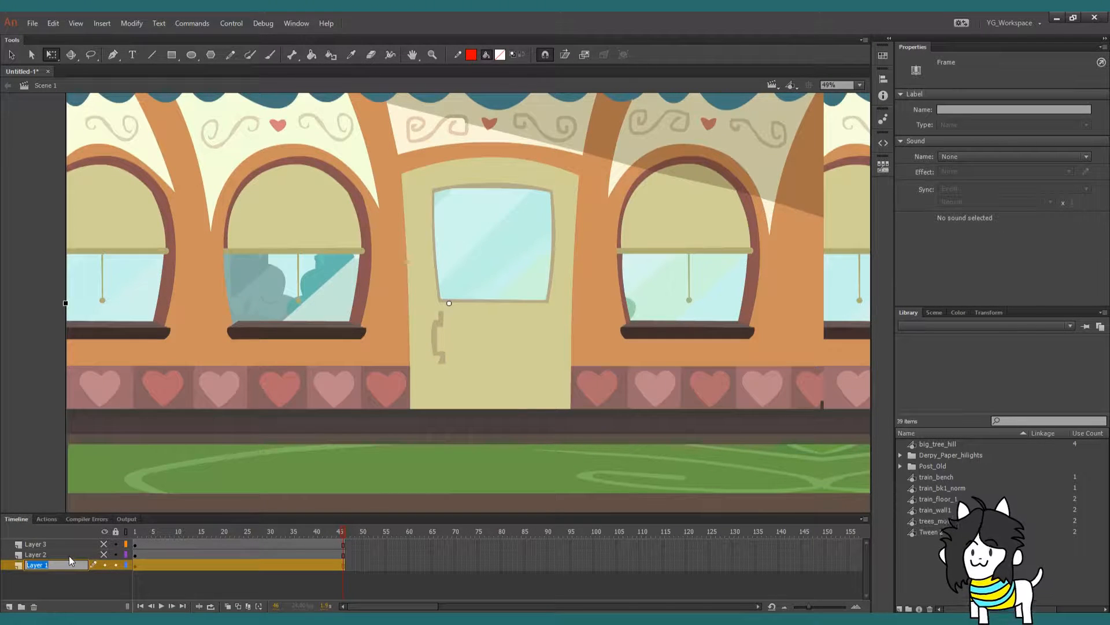
text(BK)
key(Return)
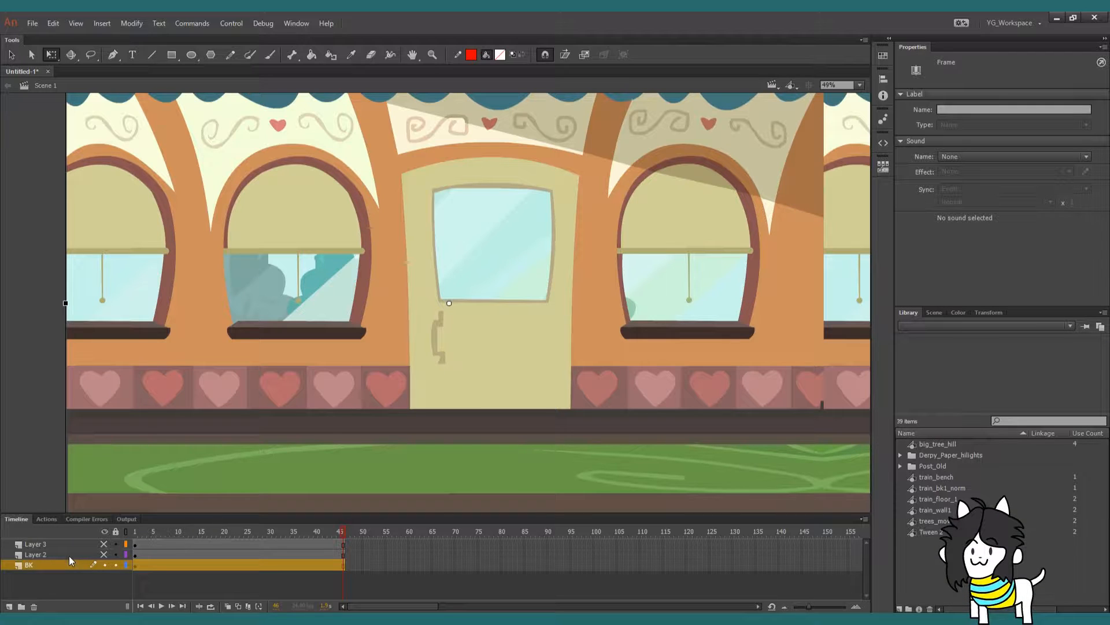
Hide the BK layer, show Layer 2 with the train bench and rename it chair
click(105, 565)
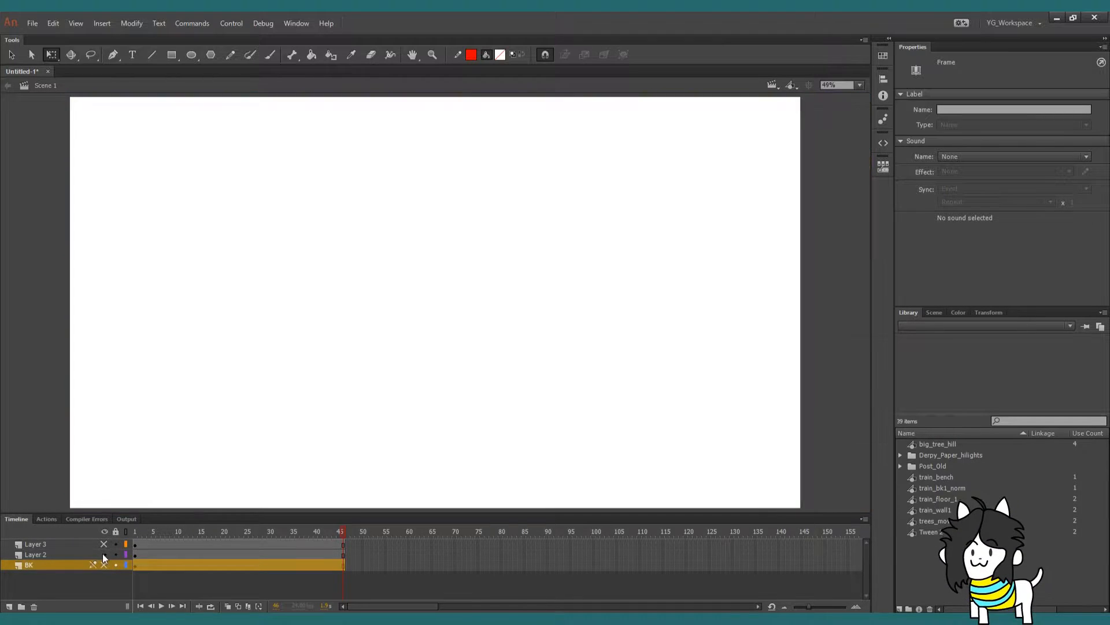
click(104, 554)
click(78, 553)
double_click(73, 553)
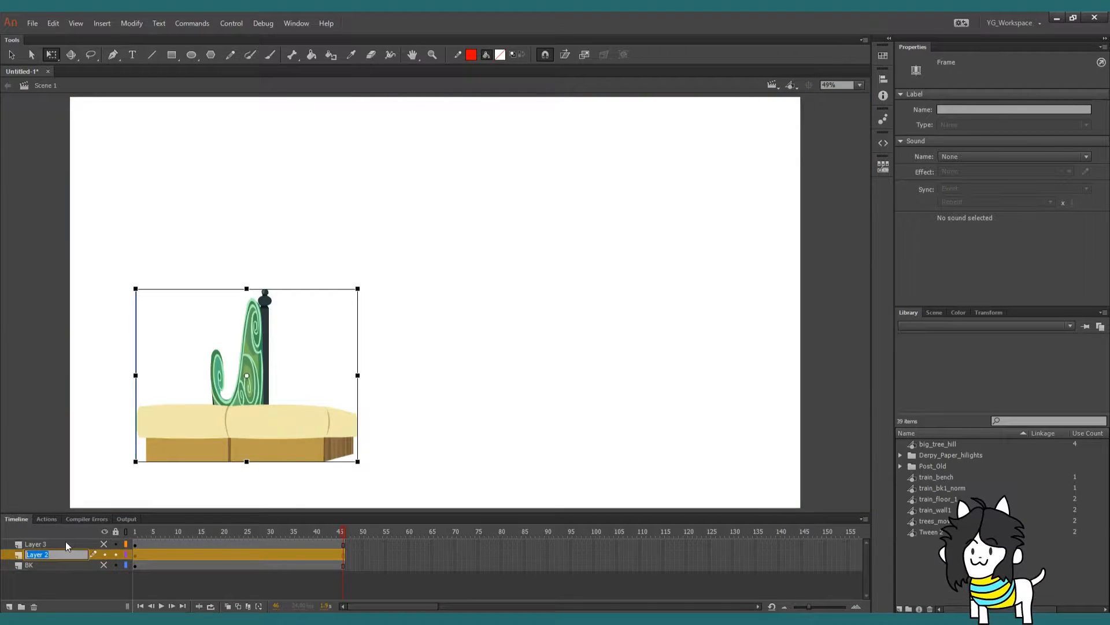
text(chair)
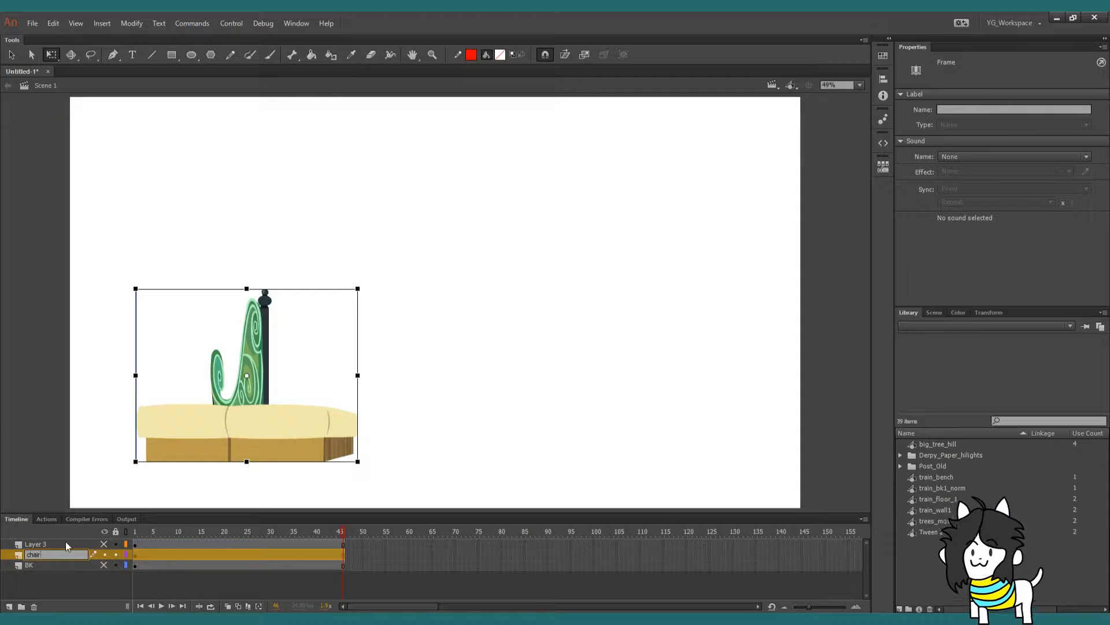
key(Return)
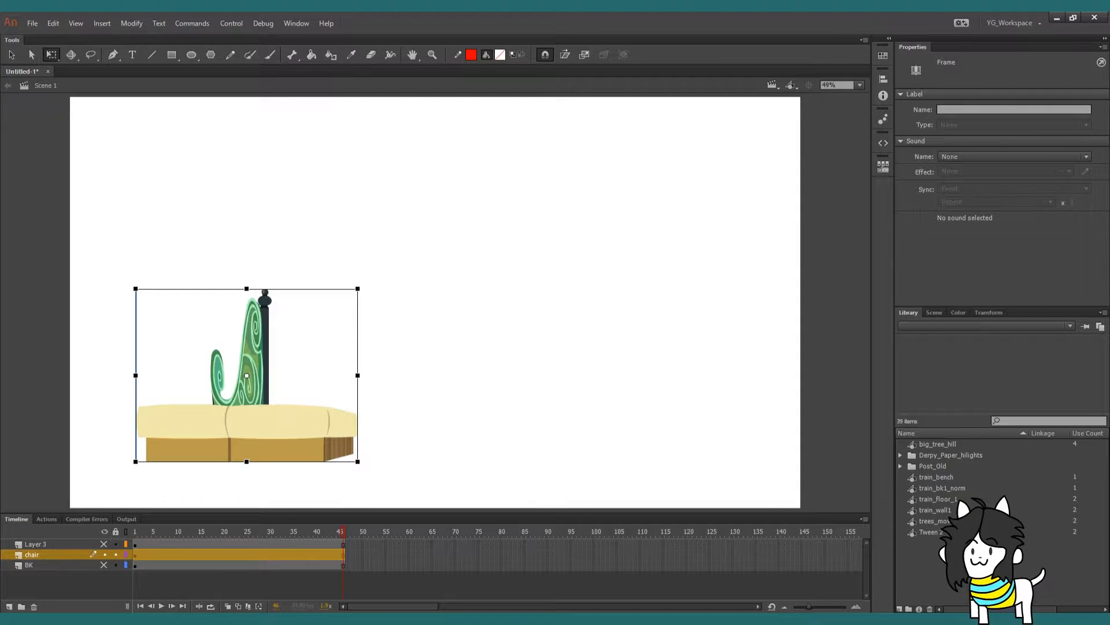
Hide the chair layer, show Layer 3 with the pony and rename it Derpy
click(103, 554)
click(103, 544)
click(81, 543)
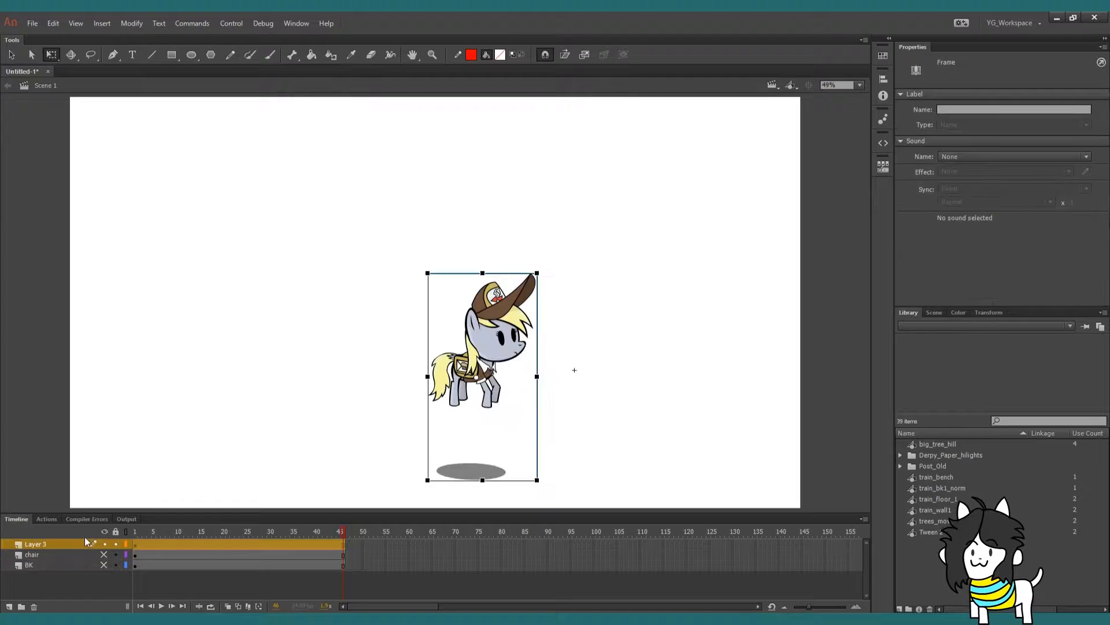
double_click(78, 543)
text(Derpy)
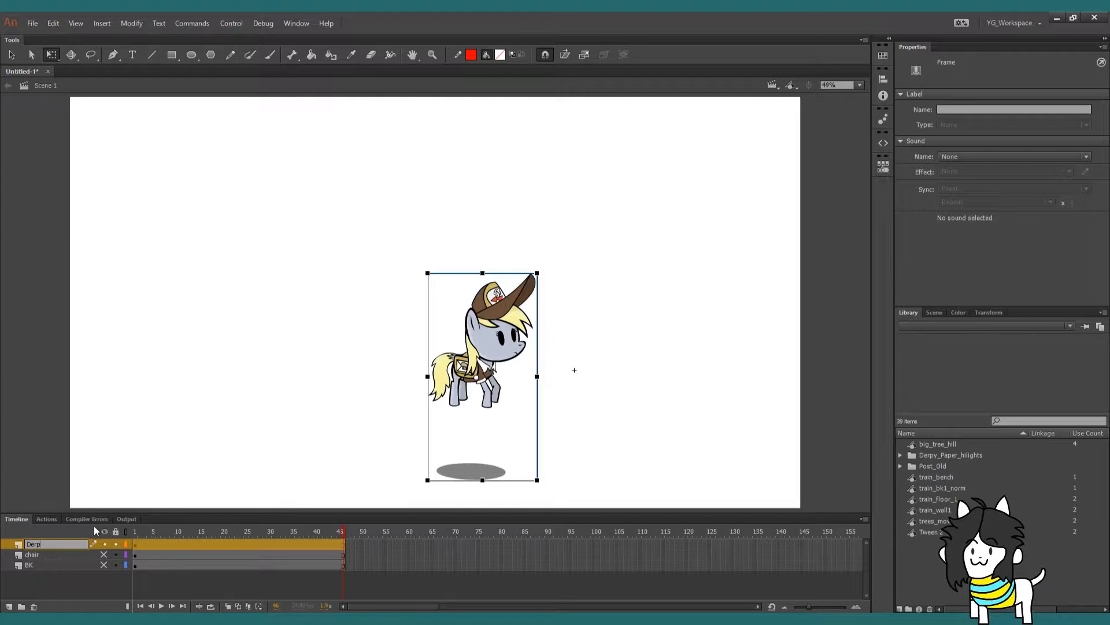
key(Return)
click(574, 370)
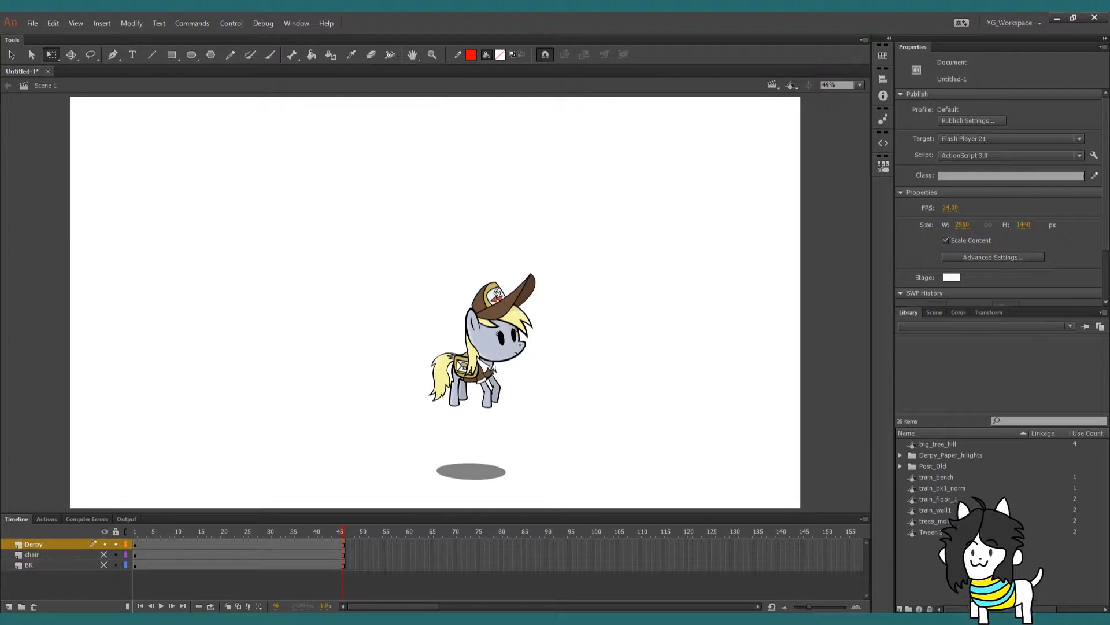
Make the BK and chair layers visible again and return to frame 1
click(103, 564)
click(103, 554)
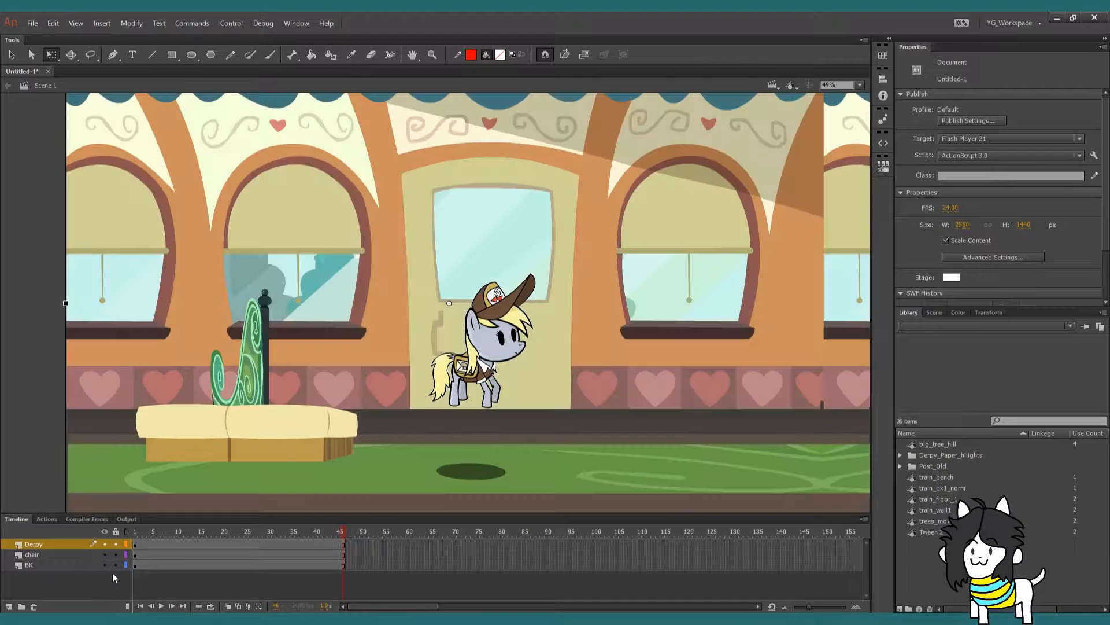
click(135, 531)
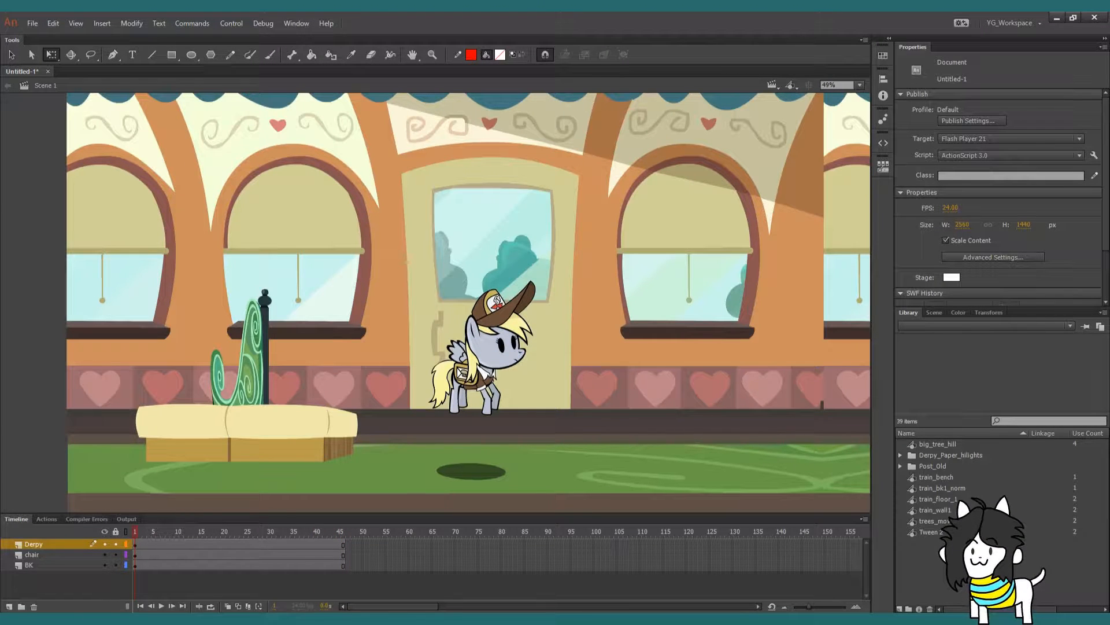
key(ctrl+Return)
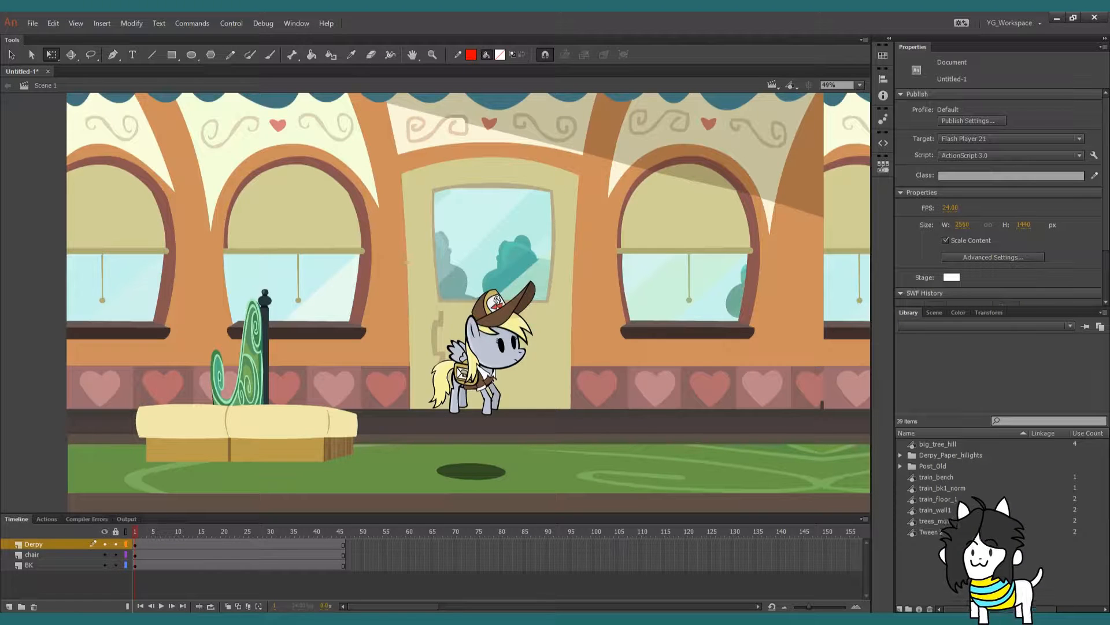
Slide the train background instance on the BK layer leftward to about X -2444, Y 0
click(66, 564)
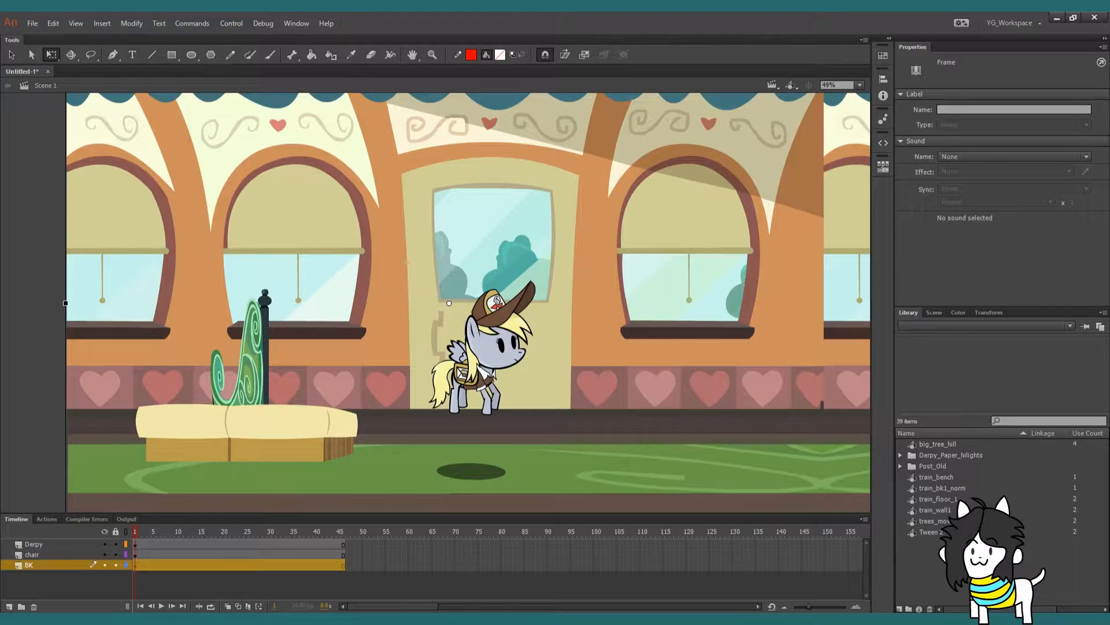
drag(449, 303, 109, 303)
drag(676, 309, 532, 310)
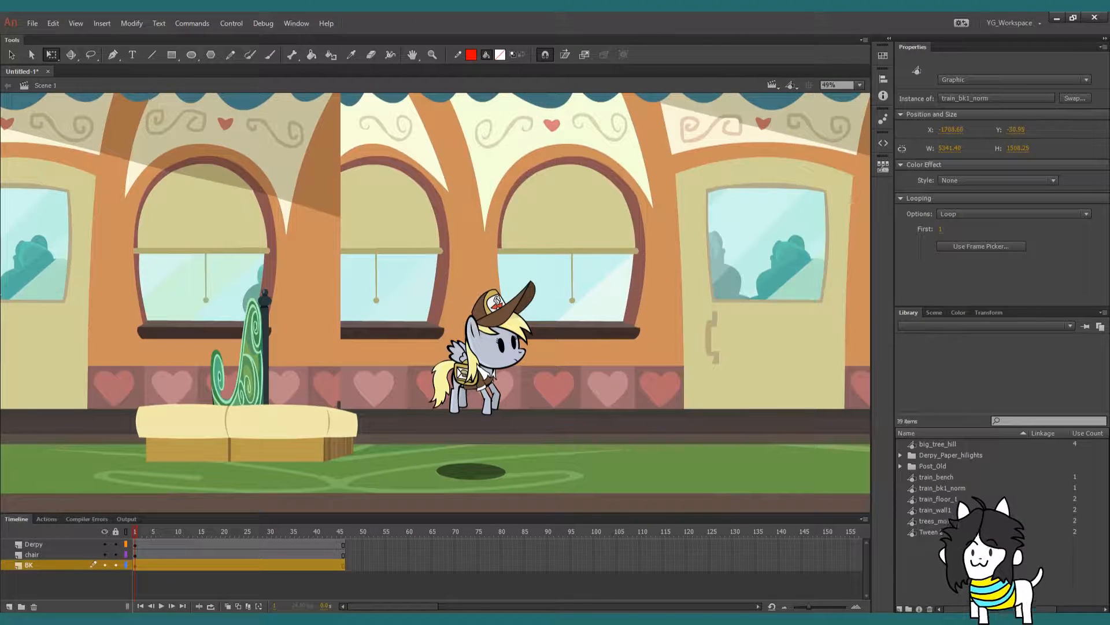
drag(636, 306, 418, 315)
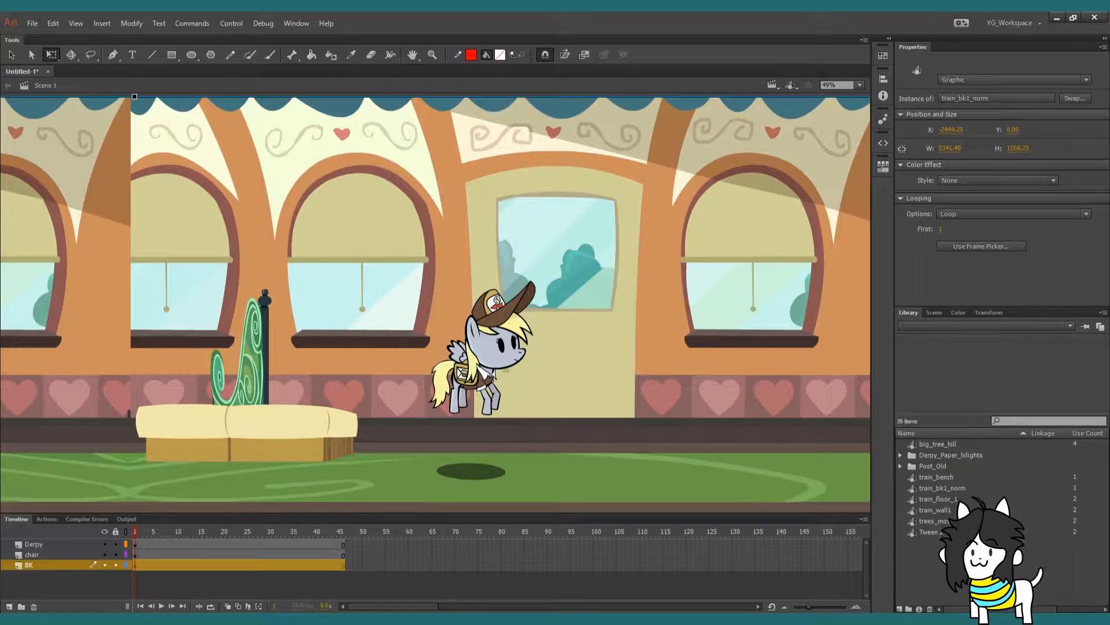
Inside the train_bk1_norm symbol, unlock the two lowest layers and show only the lowest train_floor_1 layer
key(ctrl+e)
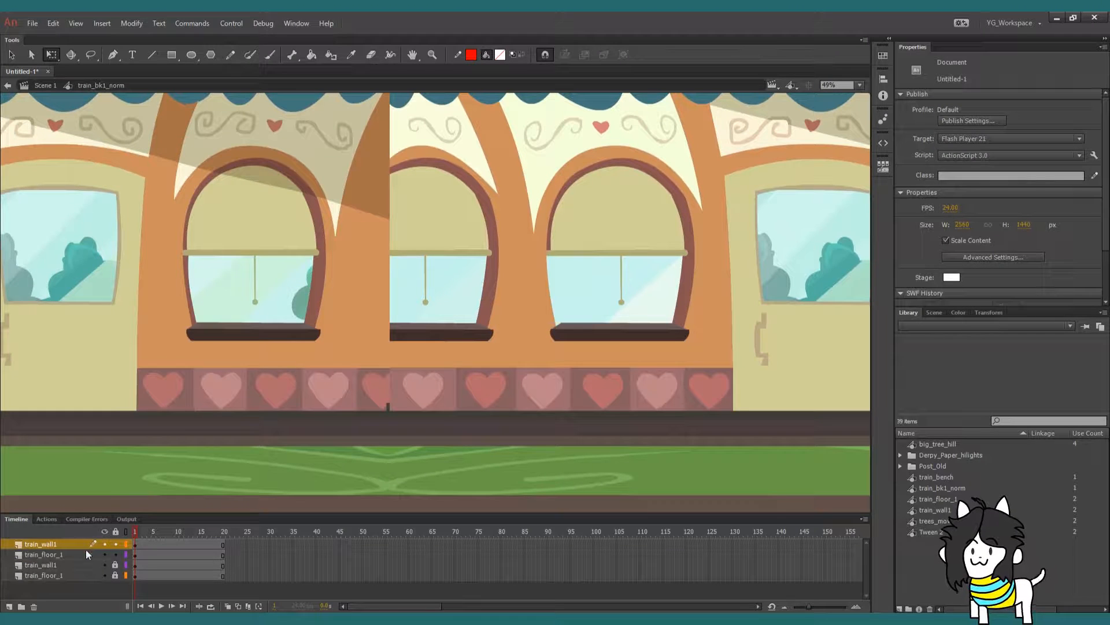
drag(115, 564, 115, 575)
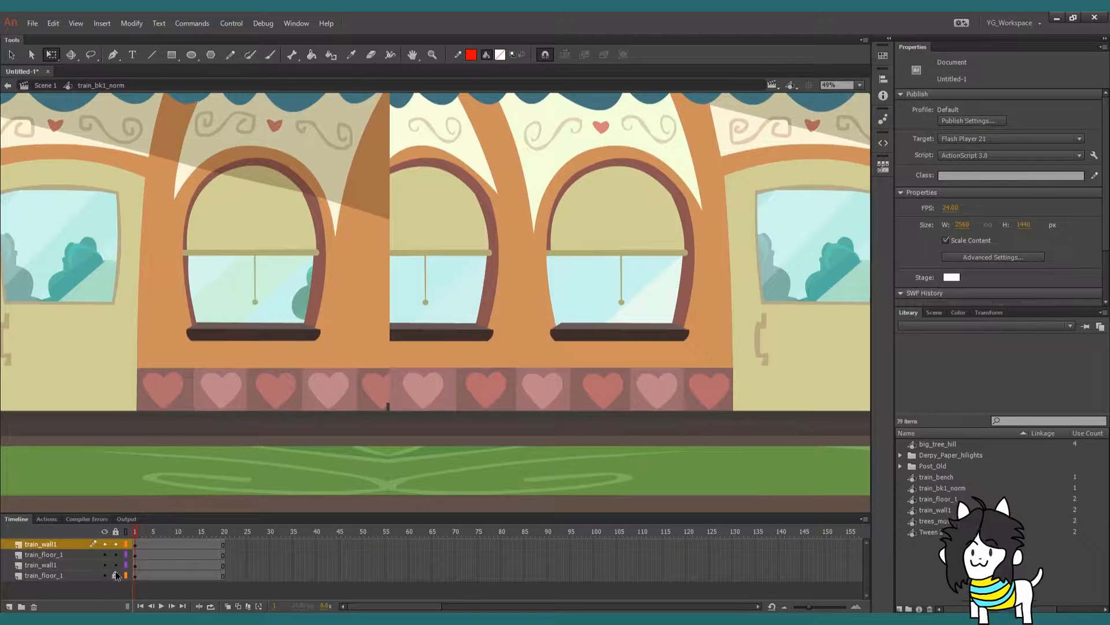
click(105, 531)
click(104, 575)
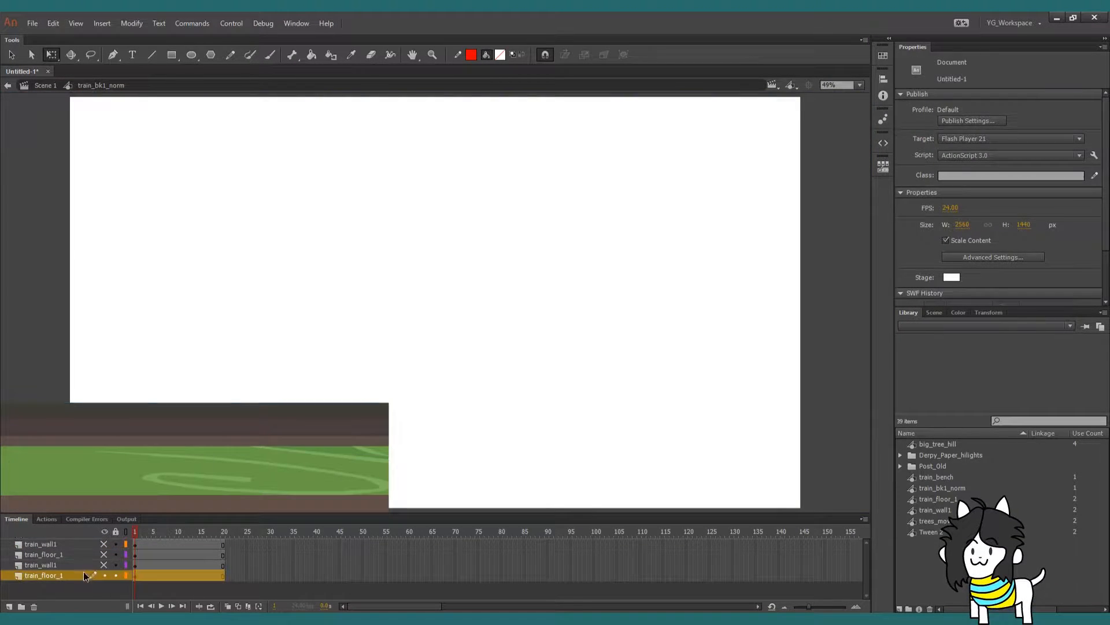
key(ctrl+minus)
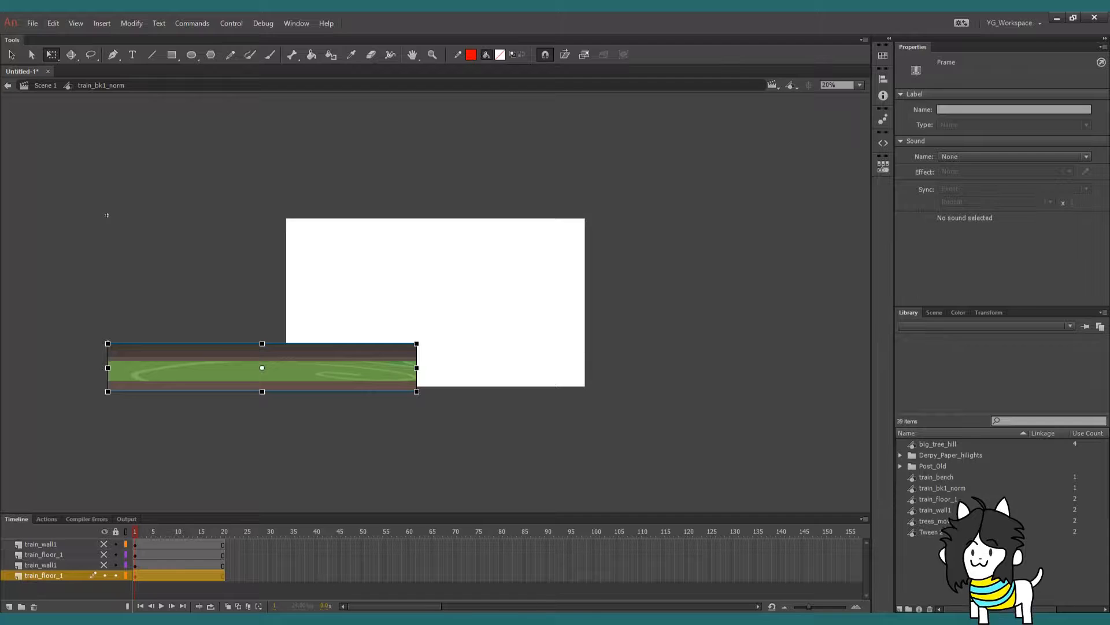
Inspect the shapes inside the train_floor_1 symbol, including its lower brown strip, and return to train_bk1_norm
click(262, 368)
scroll(436, 303, up, 3)
scroll(436, 302, down, 1)
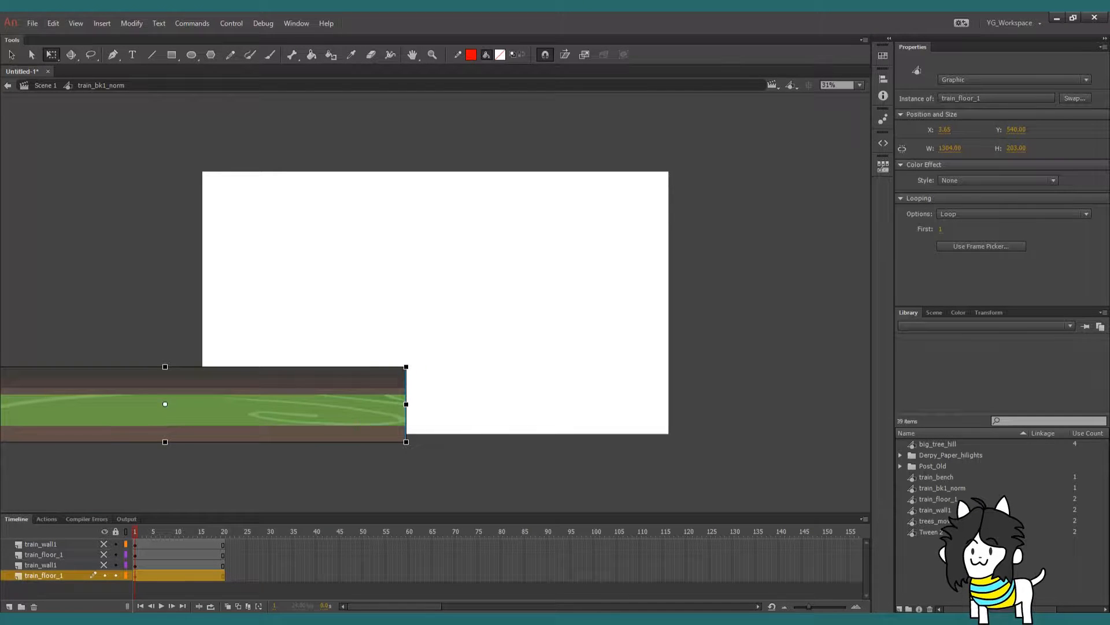
double_click(232, 434)
click(164, 434)
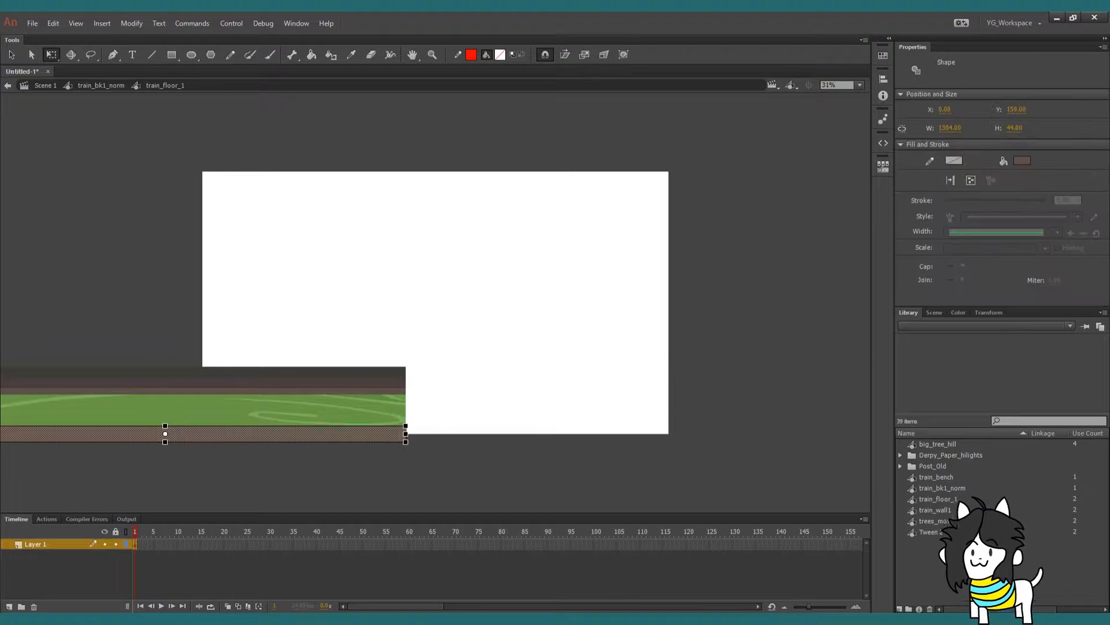
double_click(166, 389)
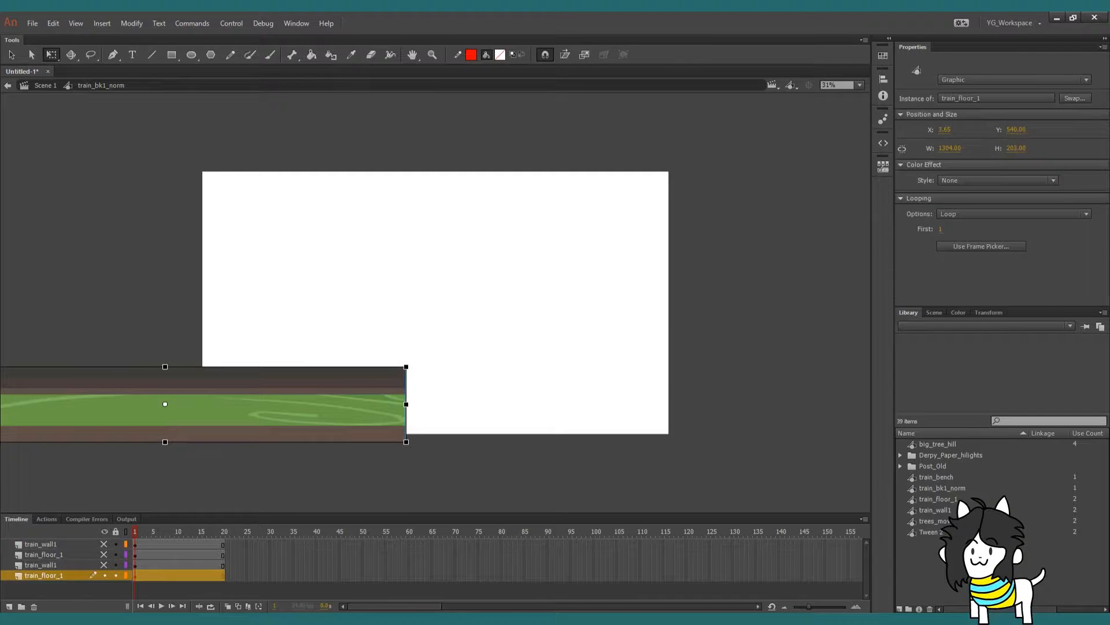
Hide the lowest floor layer and show only the lower train_wall1 layer inside the train_bk1_norm symbol
click(105, 575)
click(105, 565)
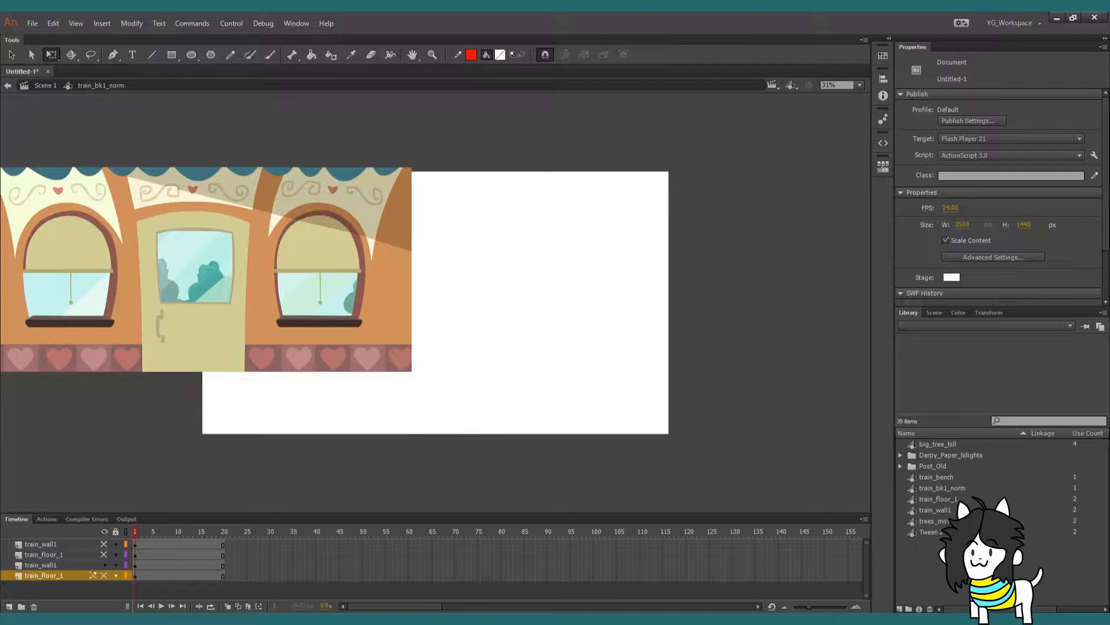
key(ctrl+e)
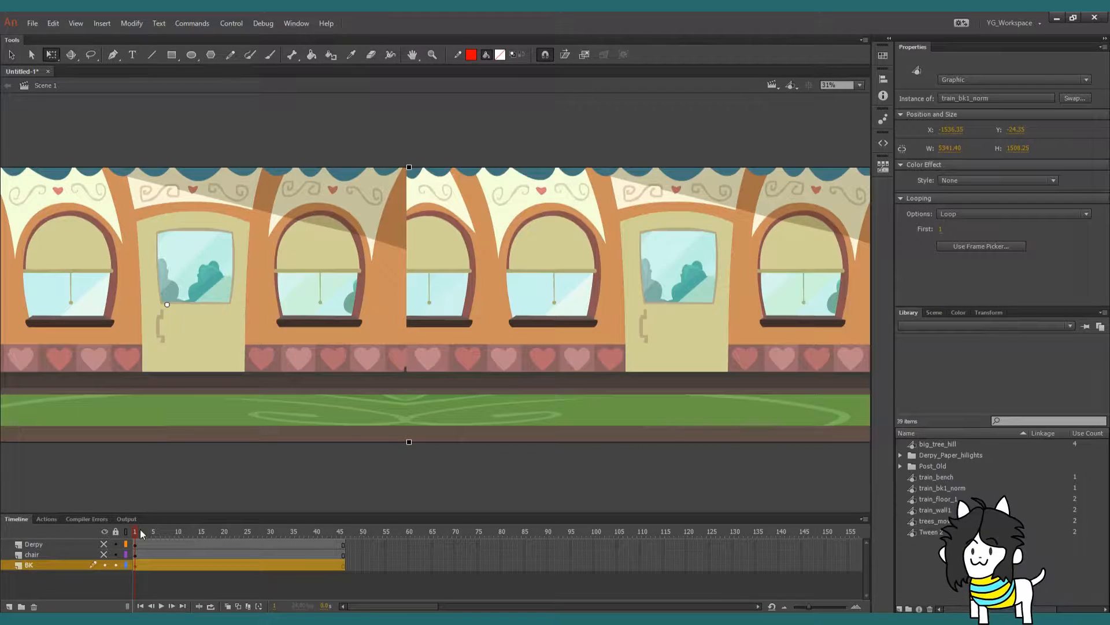
key(ctrl+e)
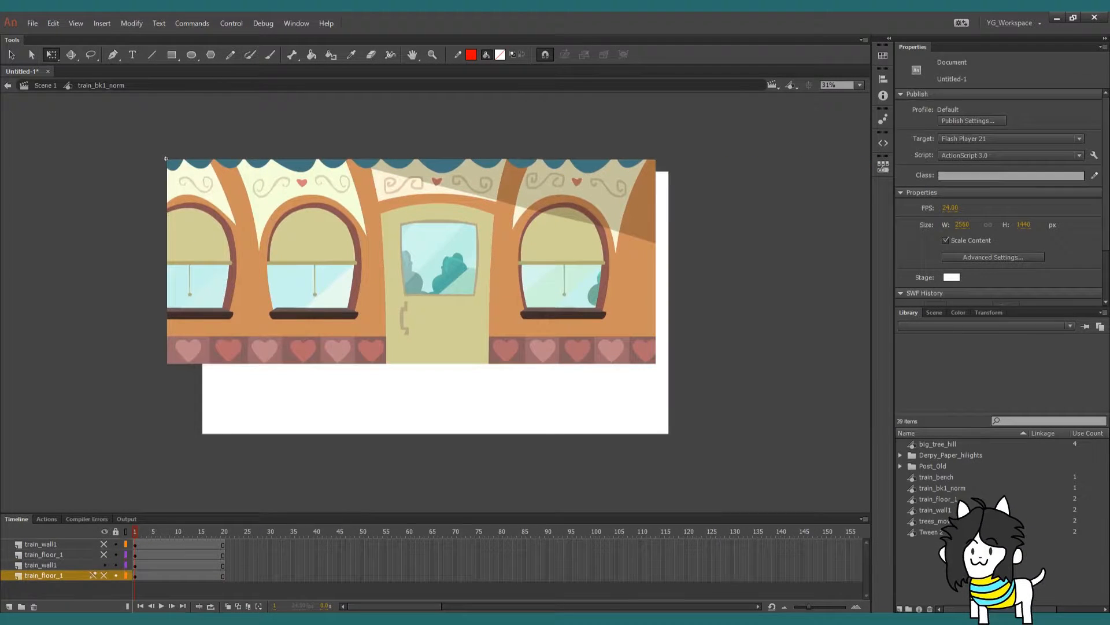
Open the lower train_wall1 instance for editing and scrub its timeline from frame 1 to frame 20
click(41, 564)
key(z)
click(410, 261)
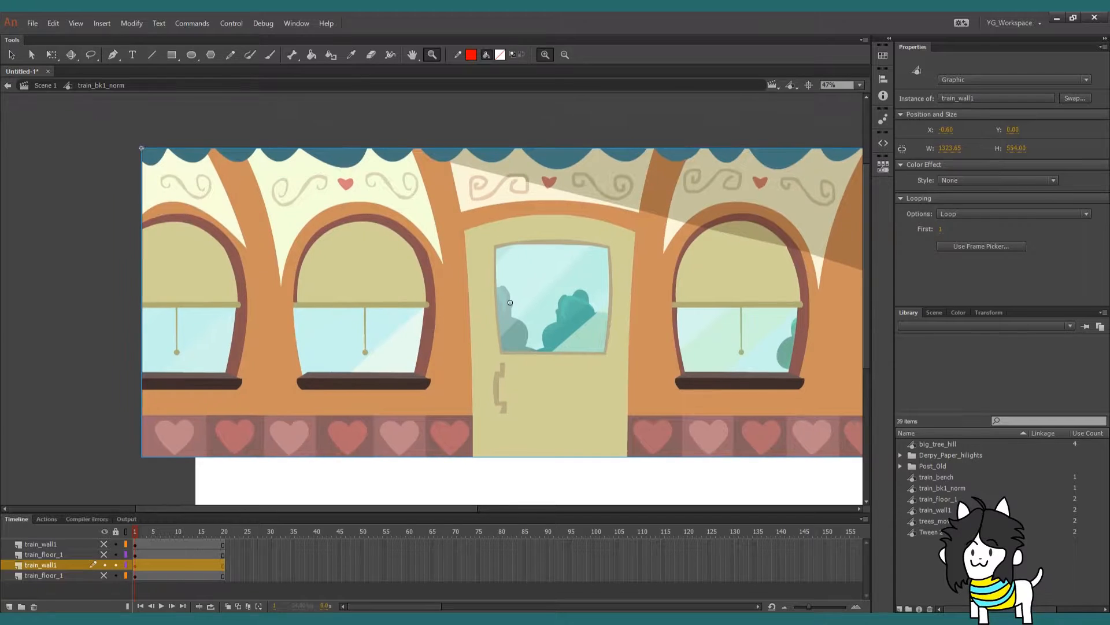
key(q)
double_click(142, 148)
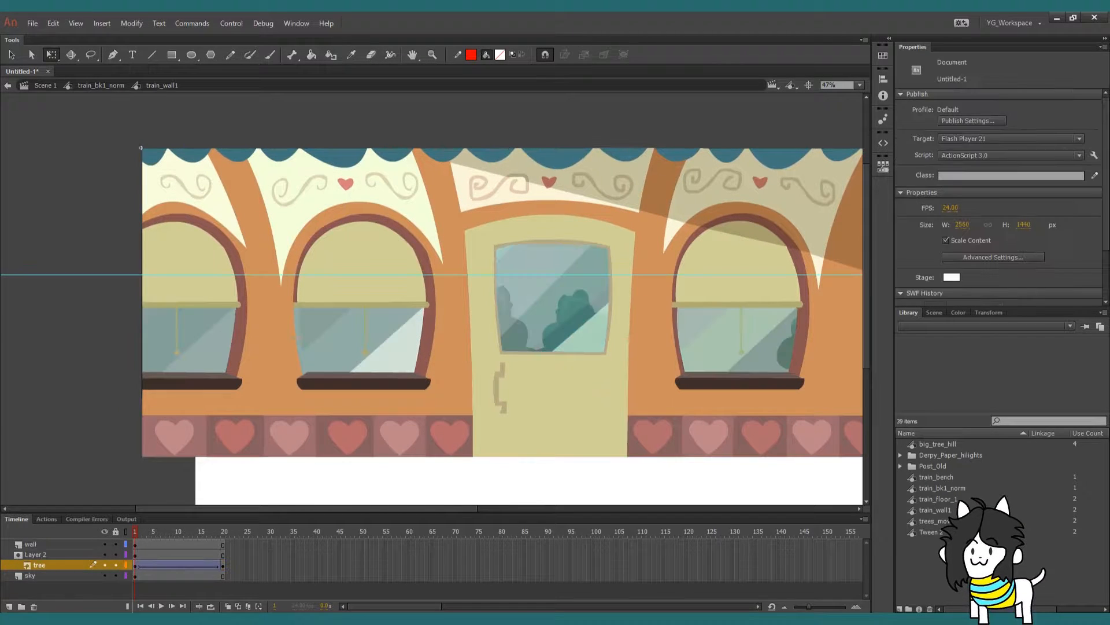
drag(137, 530, 268, 528)
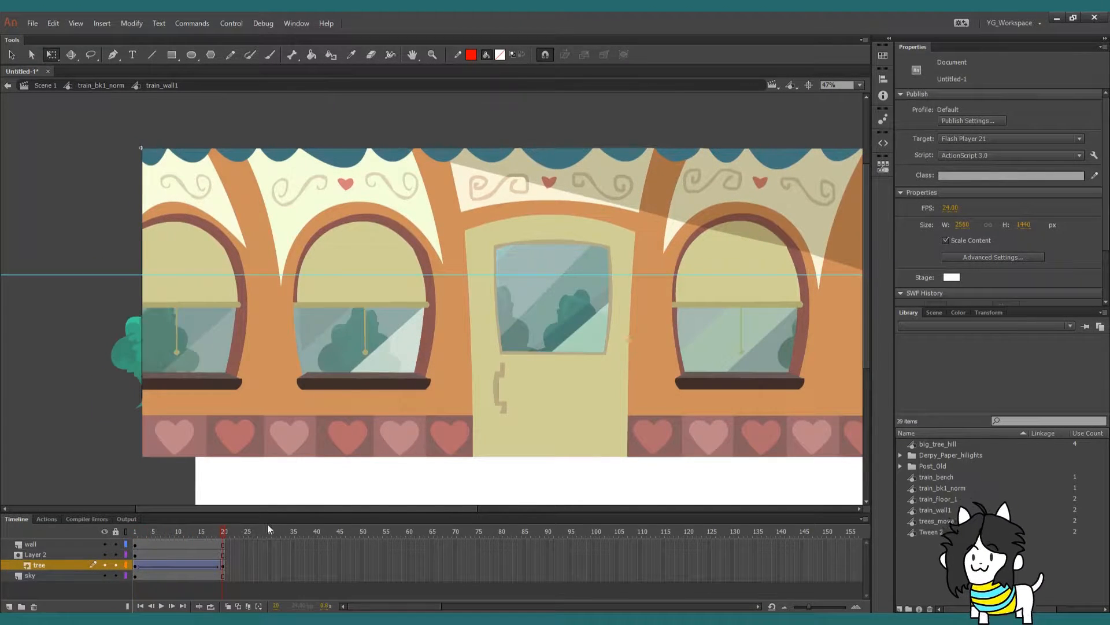
Inside the train_wall1 symbol, isolate the sky layer to examine its artwork, and hide it again
click(108, 529)
click(104, 574)
click(85, 575)
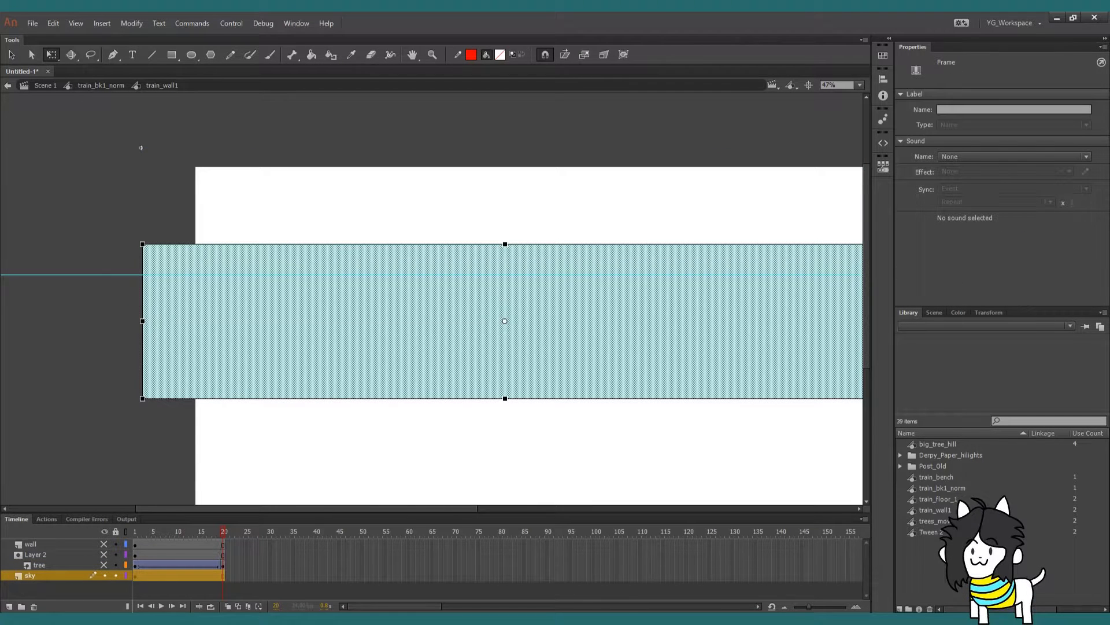
click(105, 575)
Show only the tree layer, play its tween to examine the tree movement, and return to frame 1
click(105, 565)
click(88, 566)
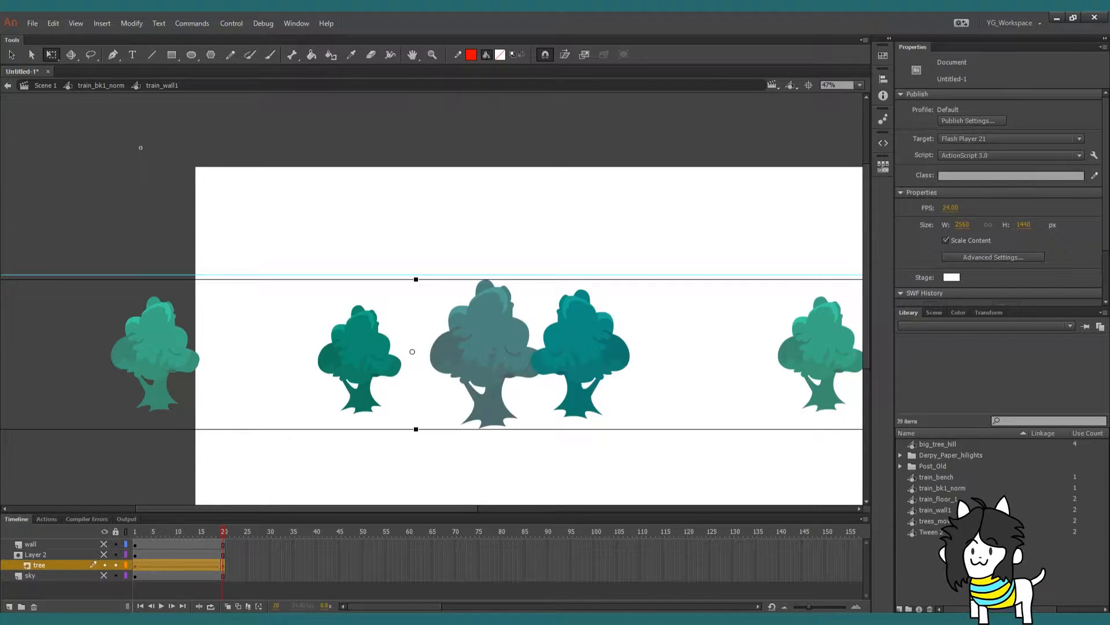
key(Return)
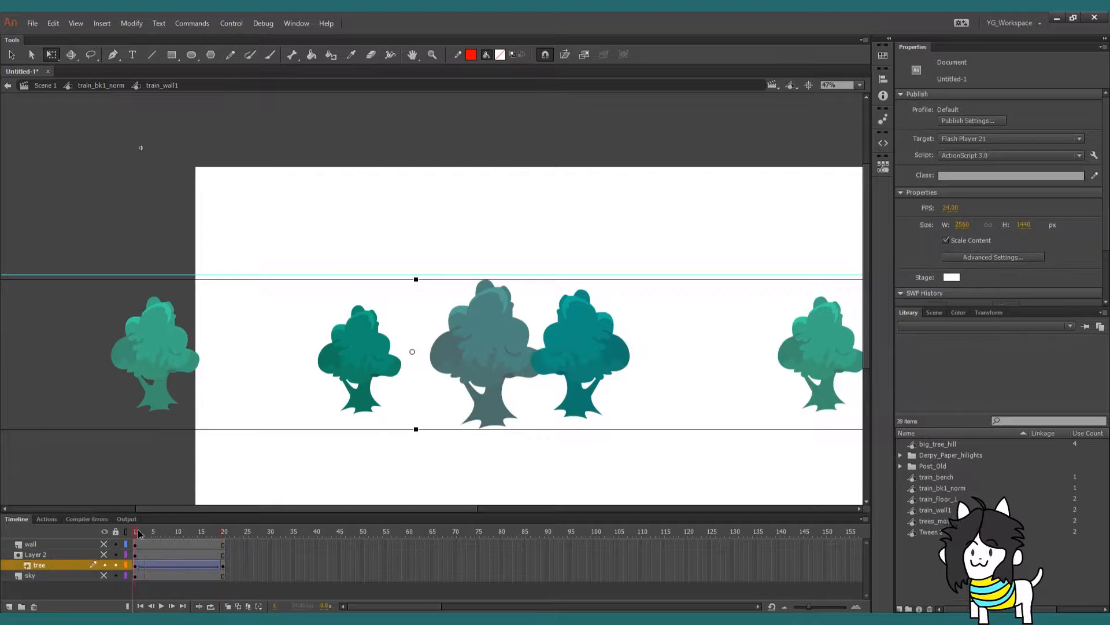
click(137, 533)
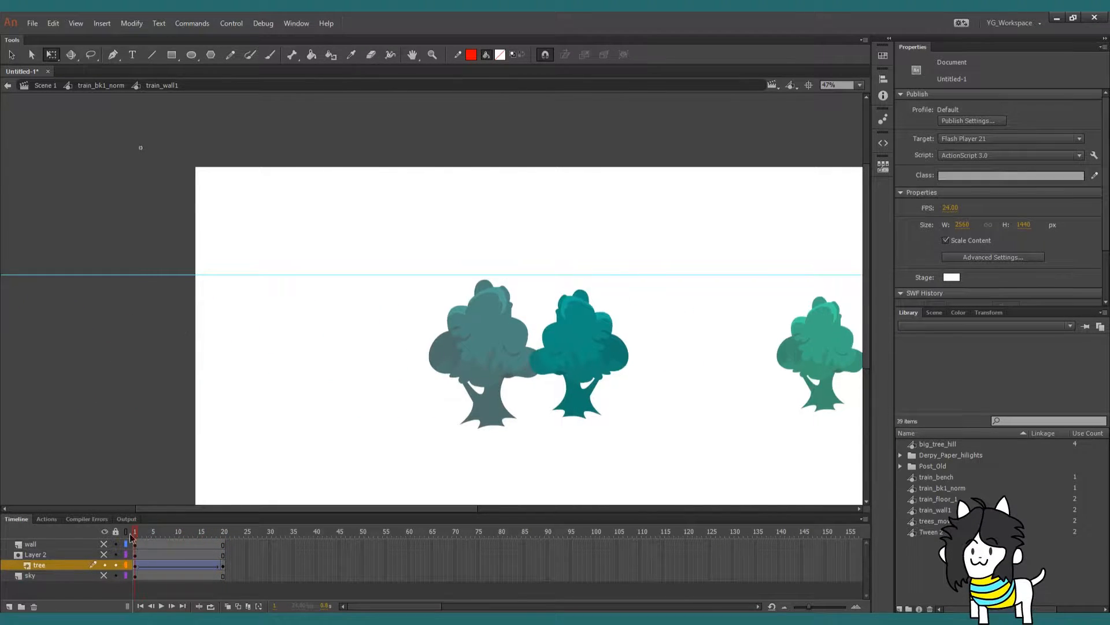
Hide the tree layer, show only Layer 2 to check its black shape, and rename that layer mask
click(105, 564)
click(105, 554)
drag(141, 536, 178, 533)
click(60, 555)
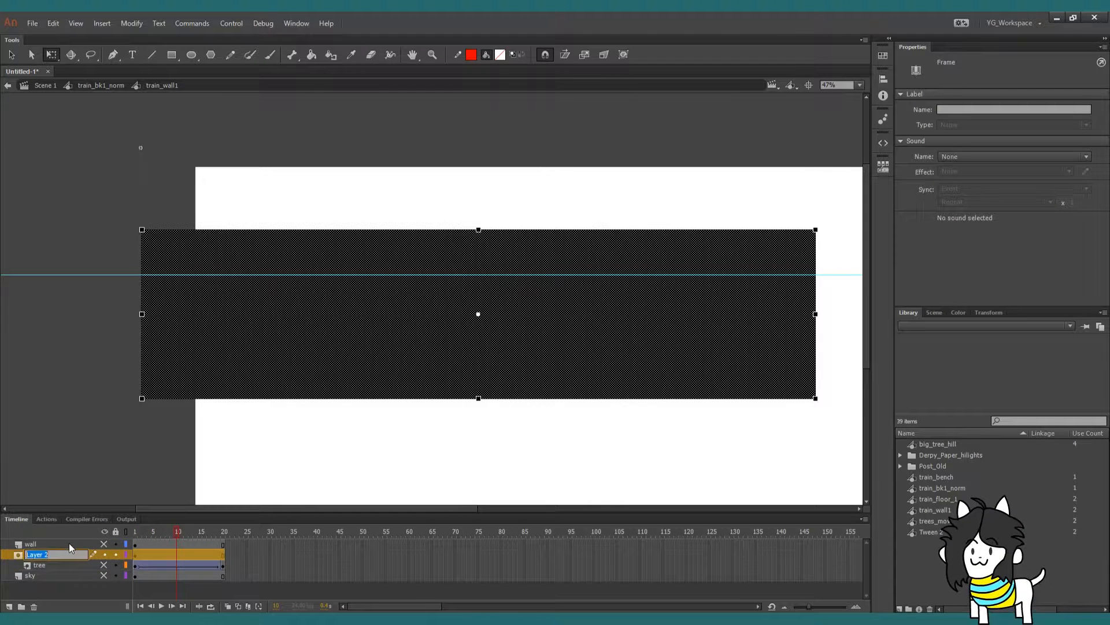
text(d)
text(a)
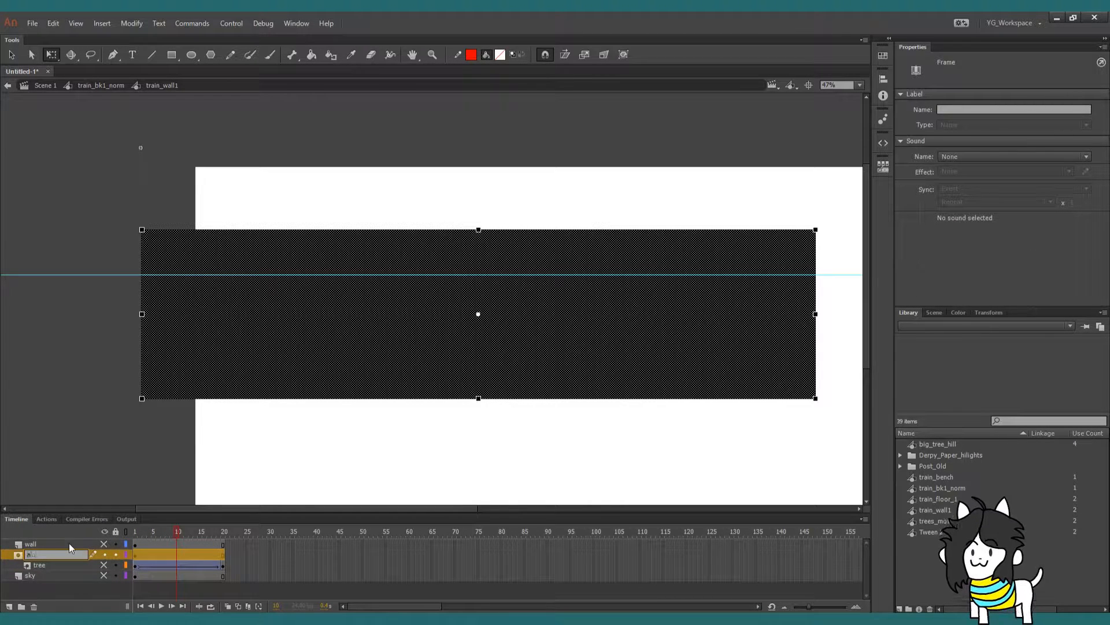
text(sk)
key(Return)
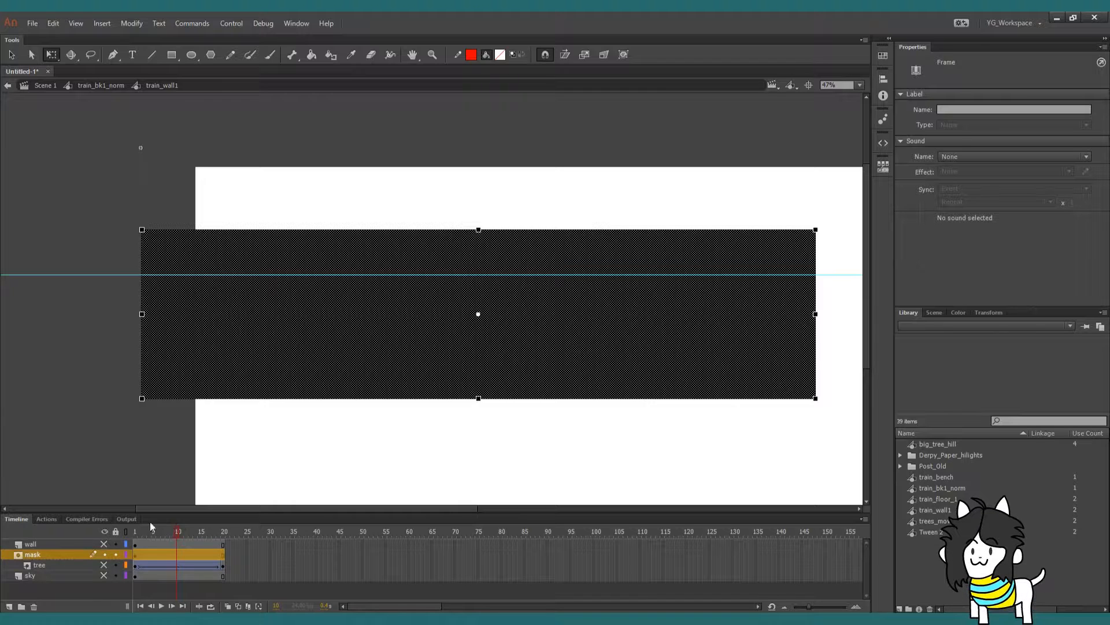
Show only the wall layer and examine its shapes, including the heart tiles along the lower border
click(92, 543)
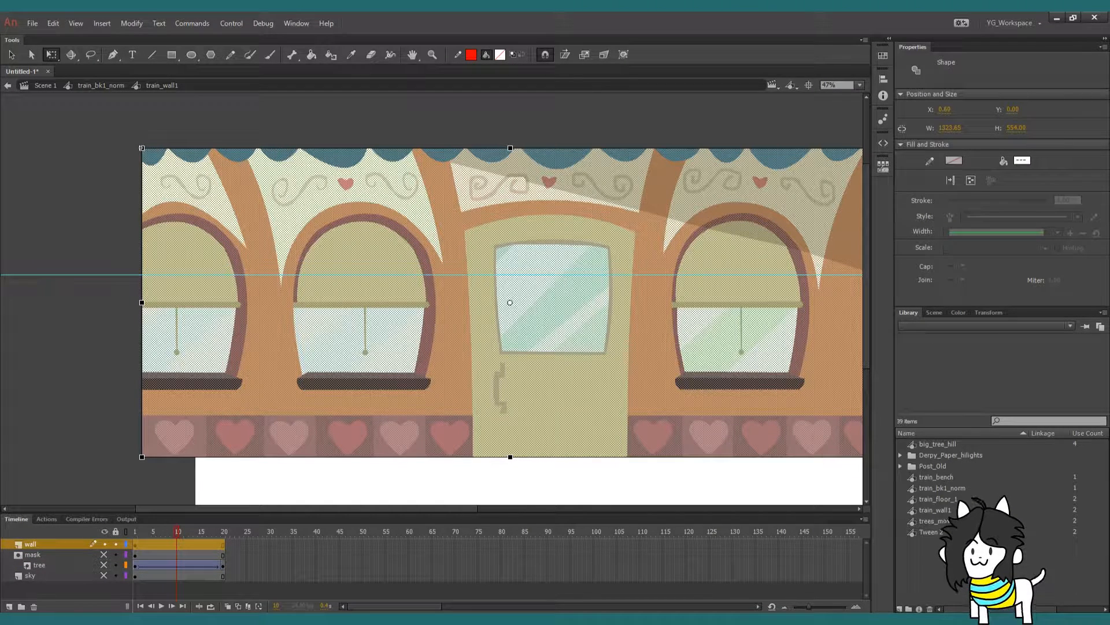
key(ctrl+shift+a)
drag(141, 147, 75, 145)
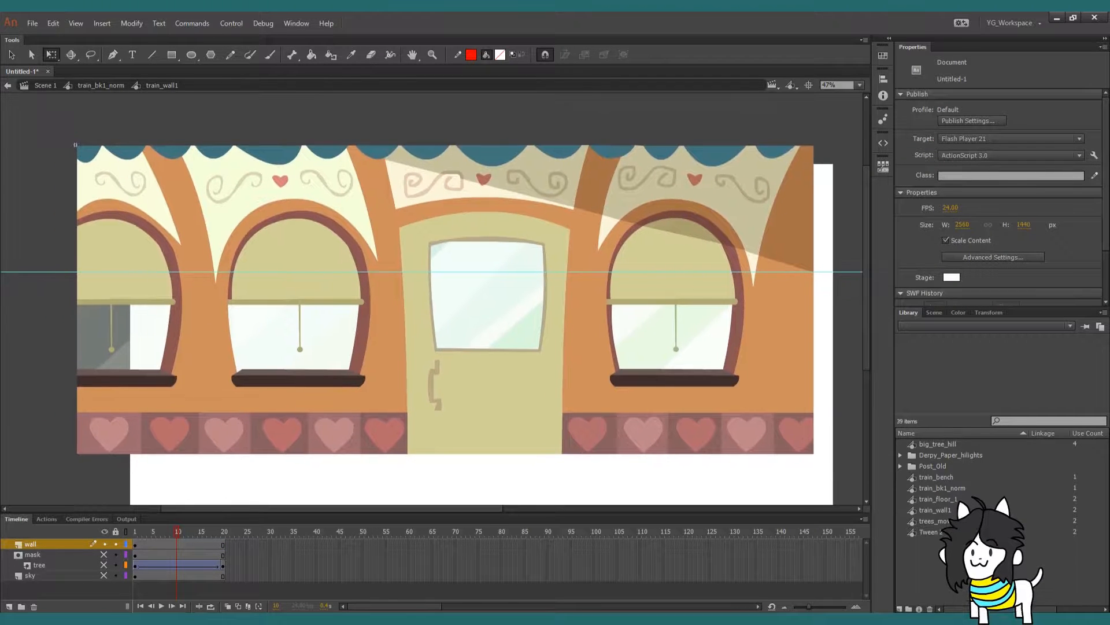
click(585, 398)
click(588, 433)
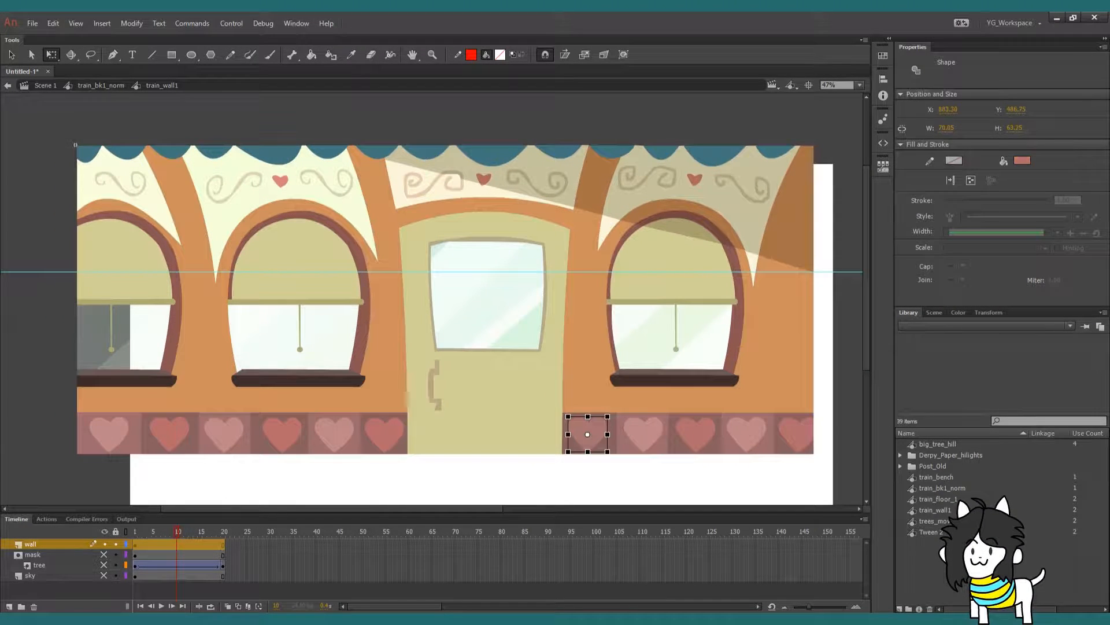
key(ctrl+shift+a)
click(644, 433)
key(ctrl+shift+a)
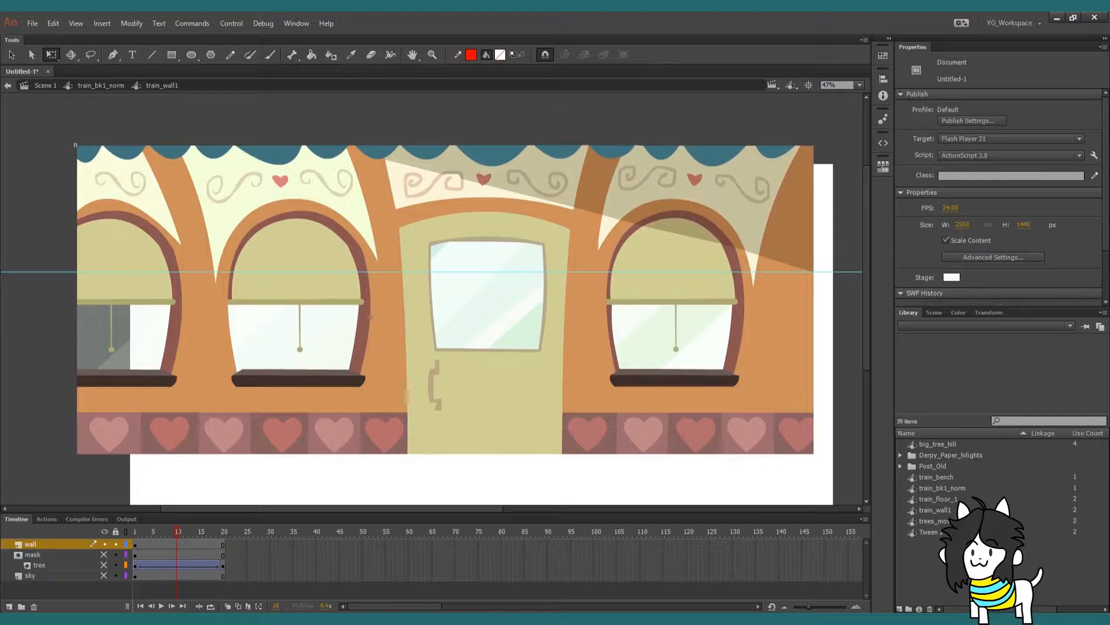
Make all train_wall1 layers visible and lock them all so the mask applies to the trees
click(103, 564)
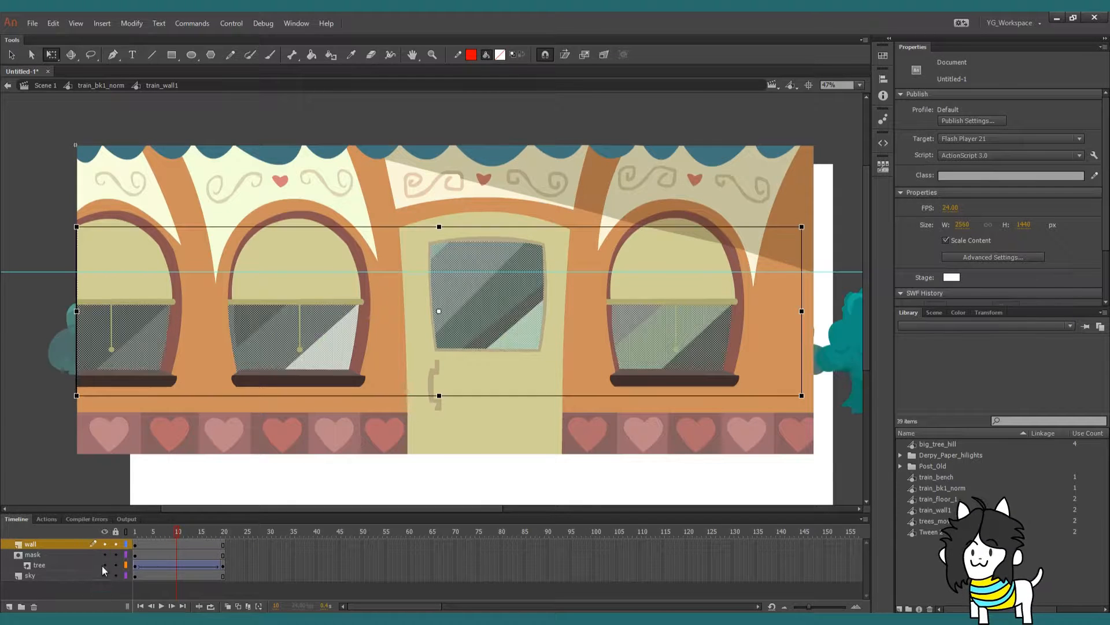
click(116, 531)
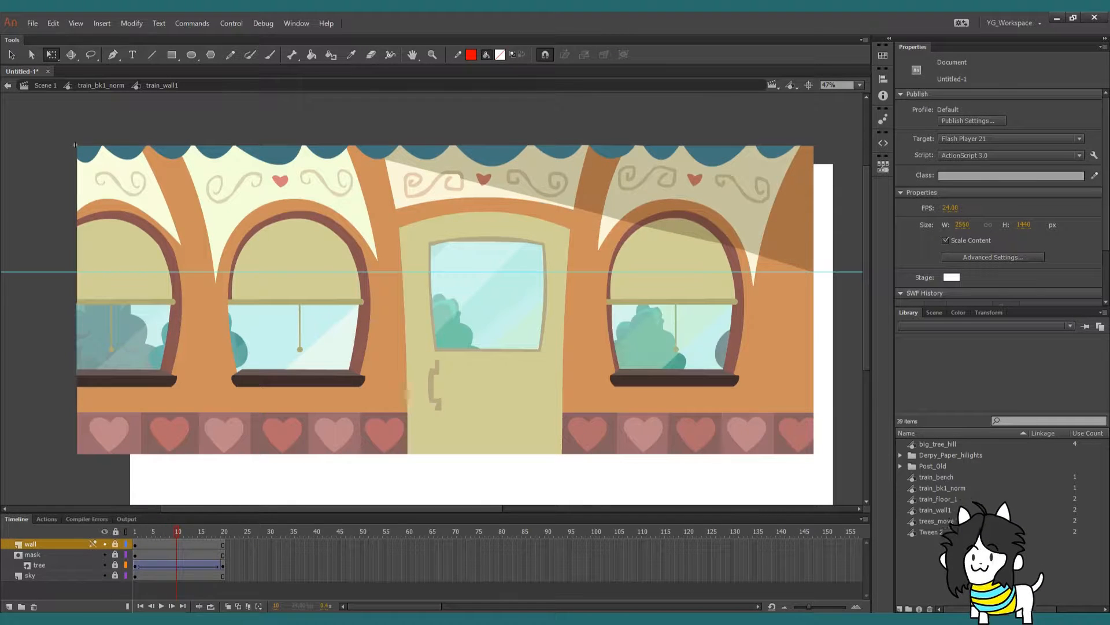
click(44, 559)
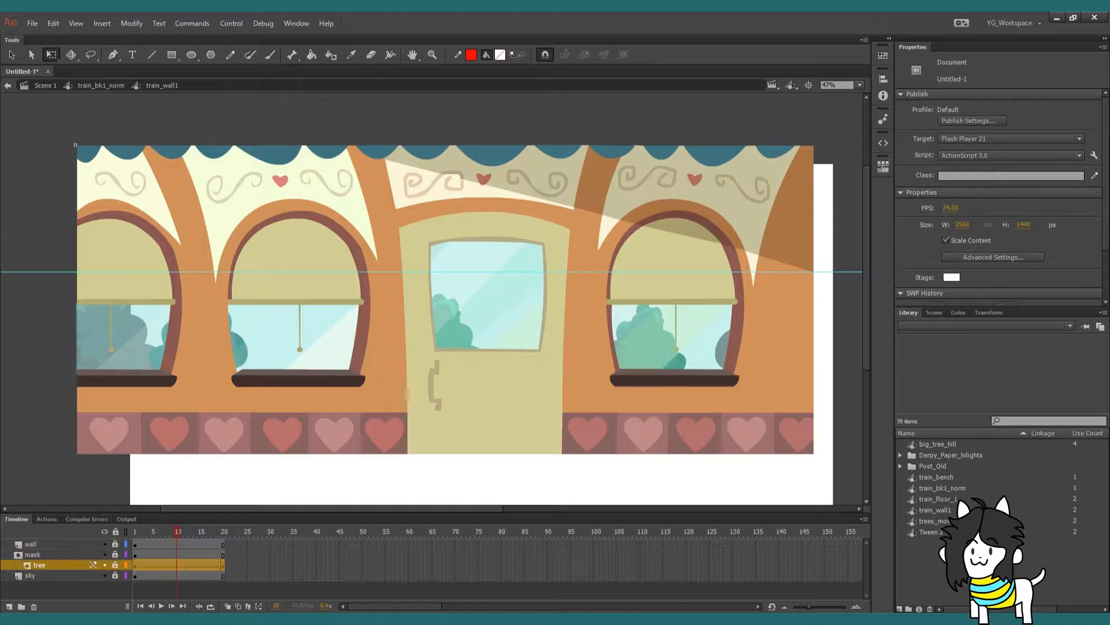
click(115, 554)
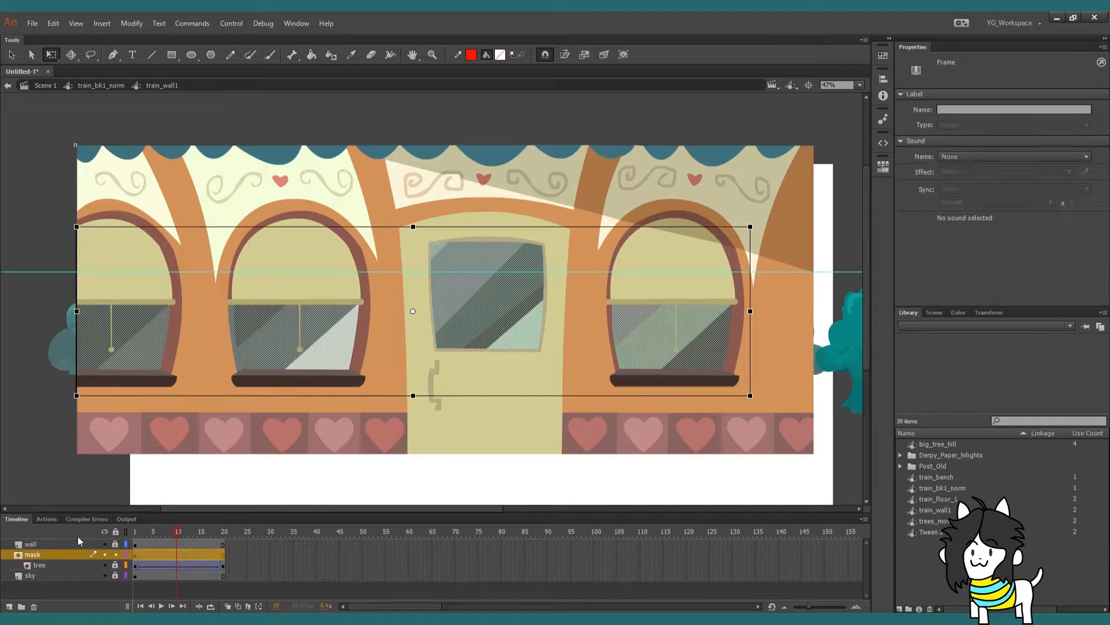
click(116, 554)
Play the masked tree animation inside train_wall1 and again inside train_bk1_norm, and return to Scene 1
click(135, 531)
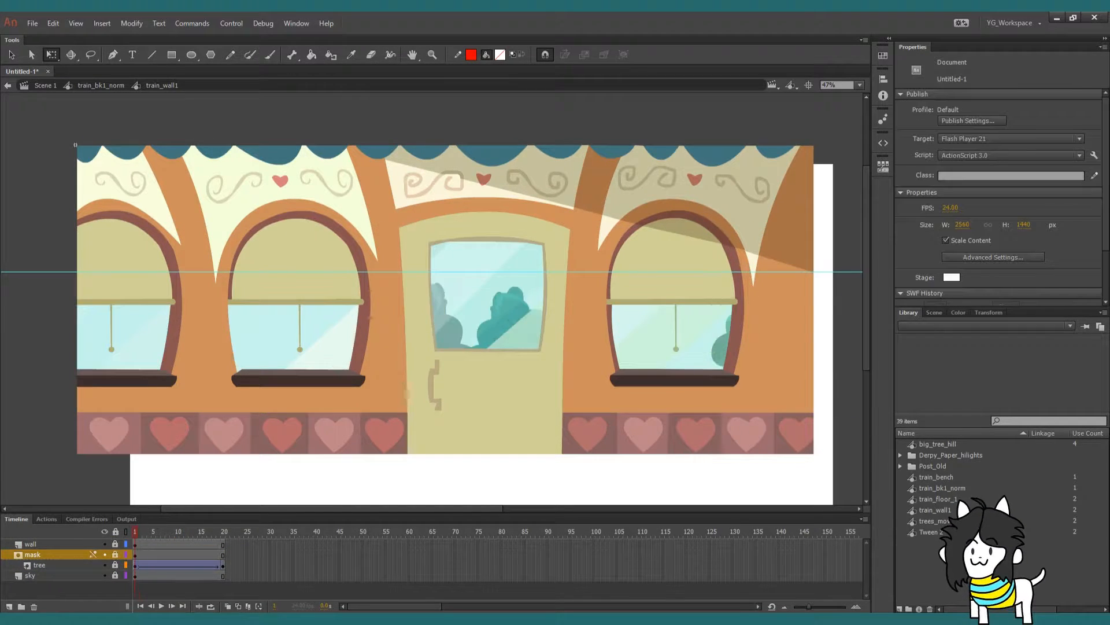
key(Return)
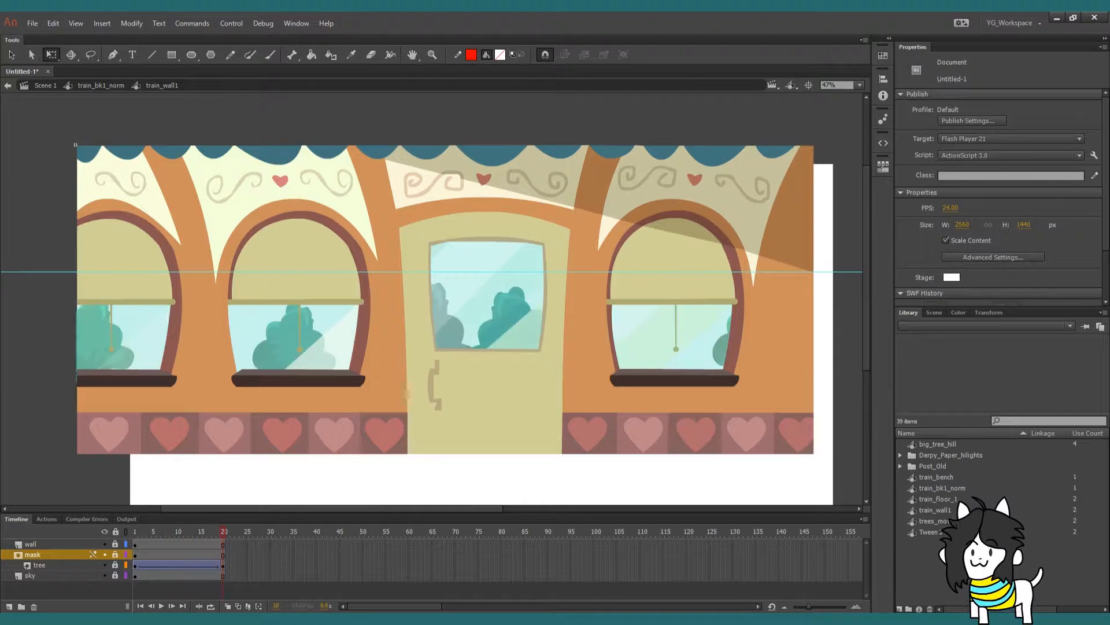
click(100, 85)
key(Return)
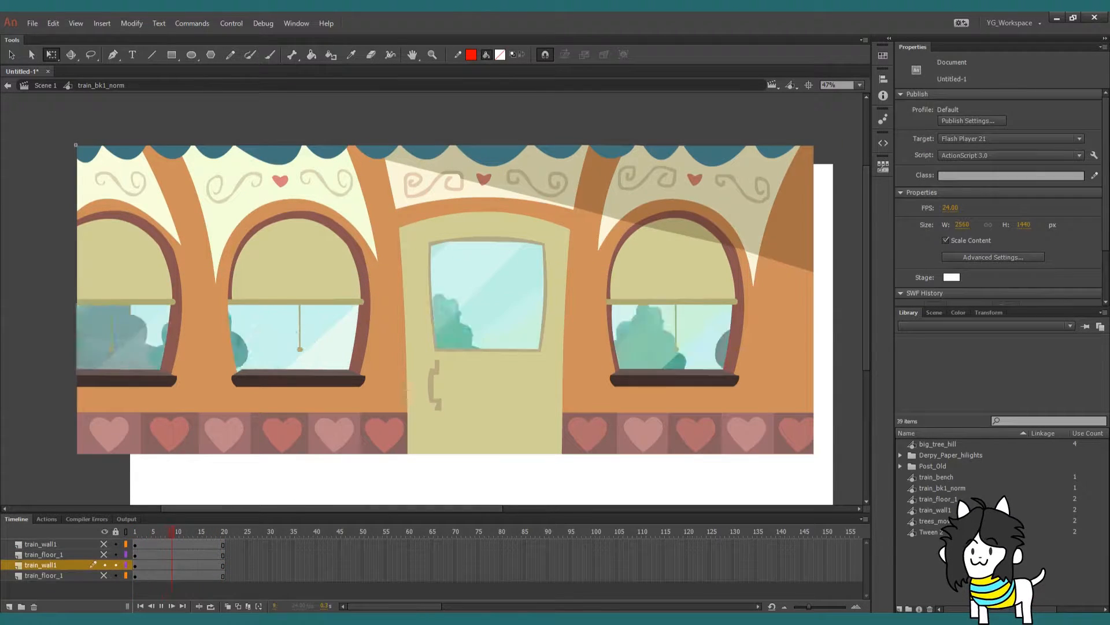
key(ctrl+e)
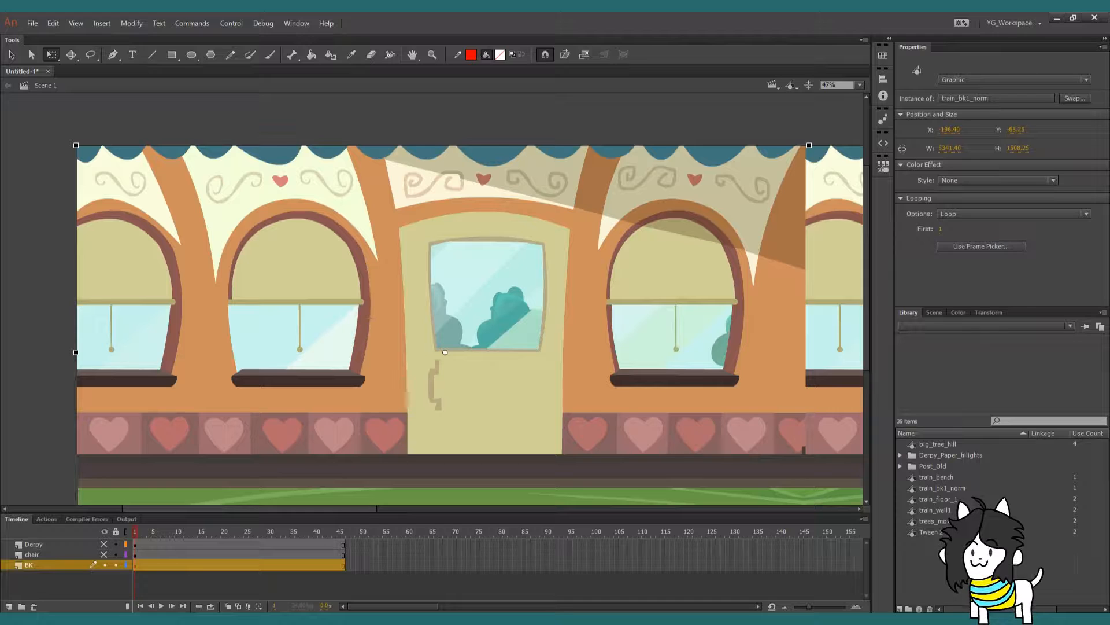
Try sliding the train background instance on the BK layer far leftward with the whole stage in view
drag(408, 399, 145, 342)
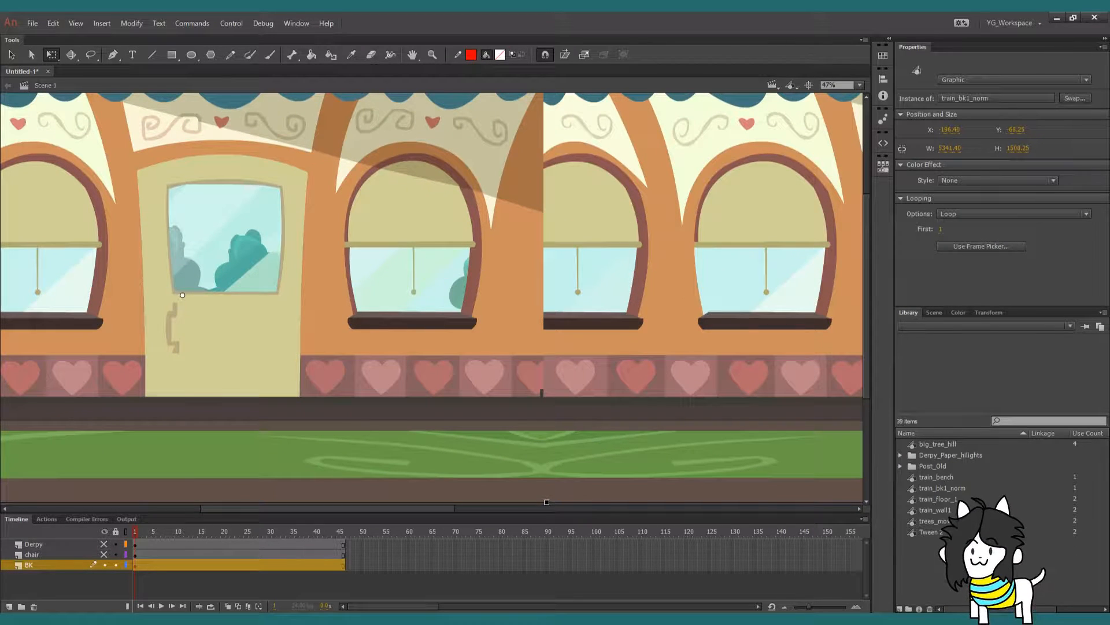
click(859, 84)
click(845, 99)
drag(868, 188, 578, 181)
key(ctrl+z)
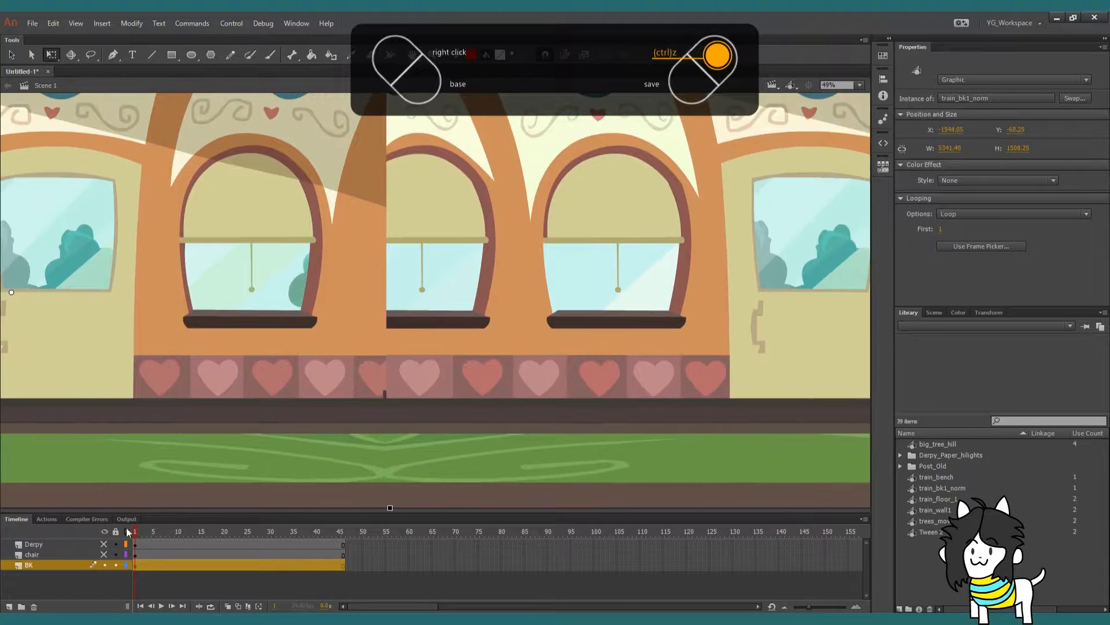
Show all scene layers and slide the train background rightward to about X 138, Y -95
click(135, 584)
click(104, 531)
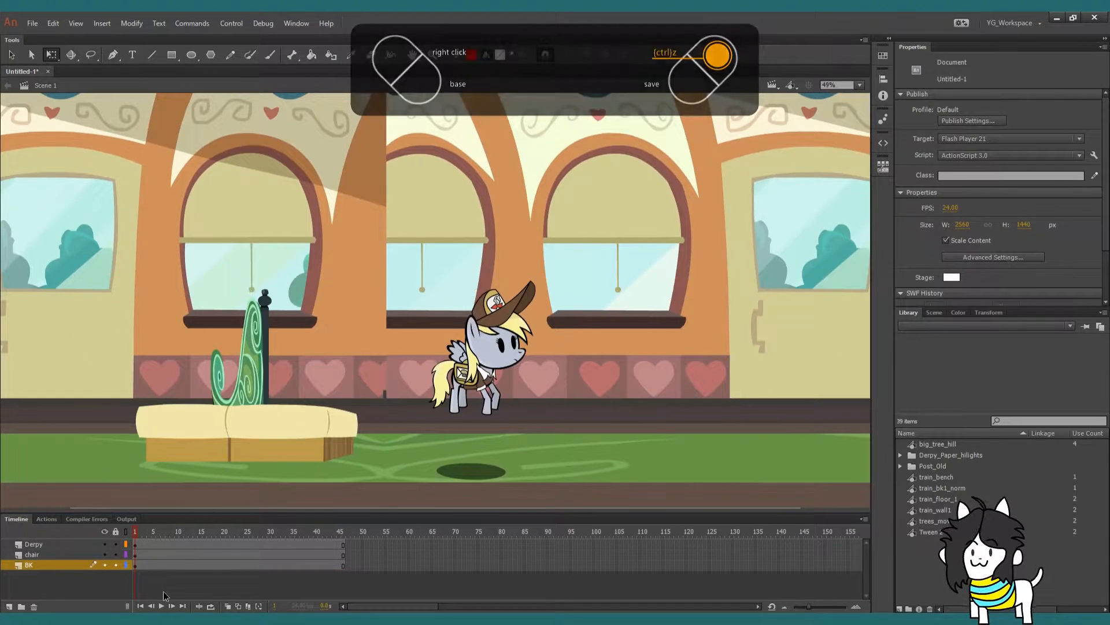
drag(255, 231, 735, 231)
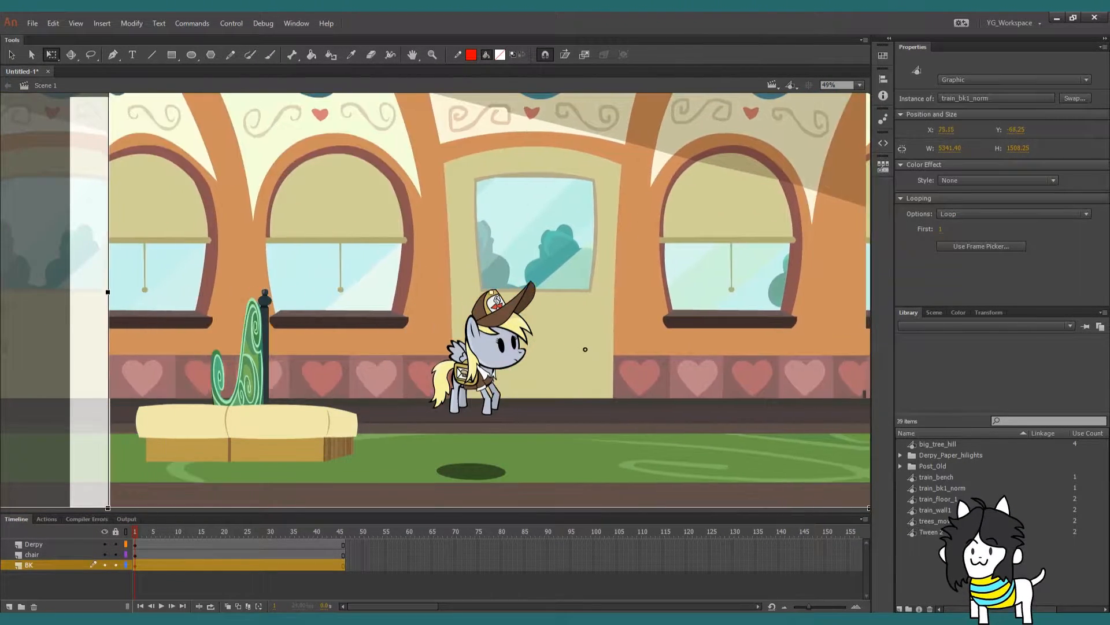
drag(585, 349, 587, 342)
Hide all scene layers, turn on the rulers, and hide the panels to enlarge the blank stage
click(105, 532)
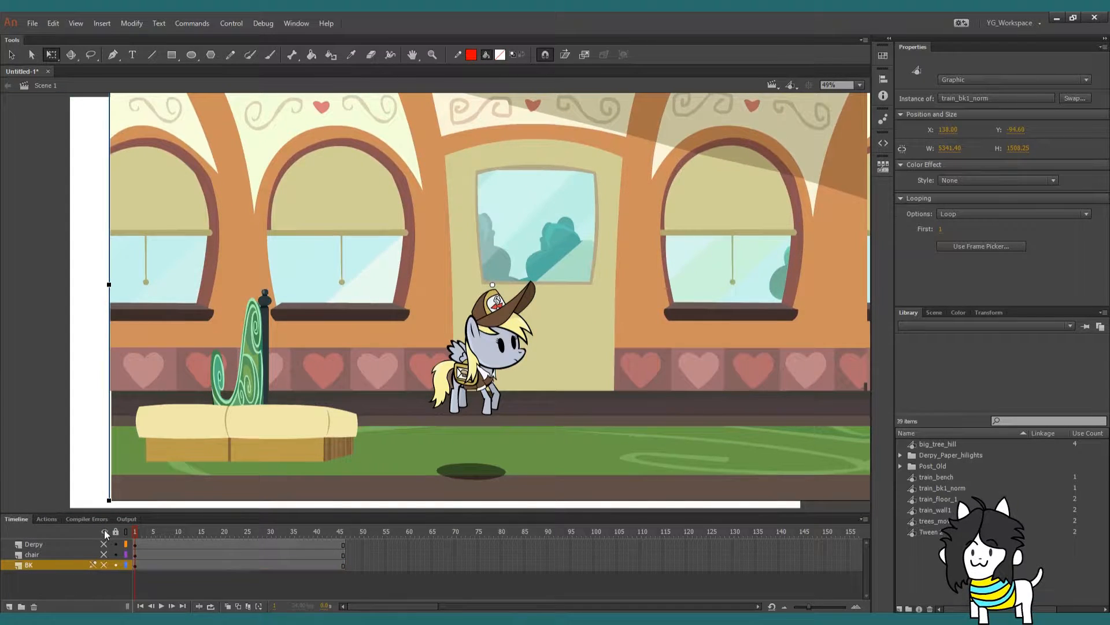
right_click(195, 380)
click(232, 484)
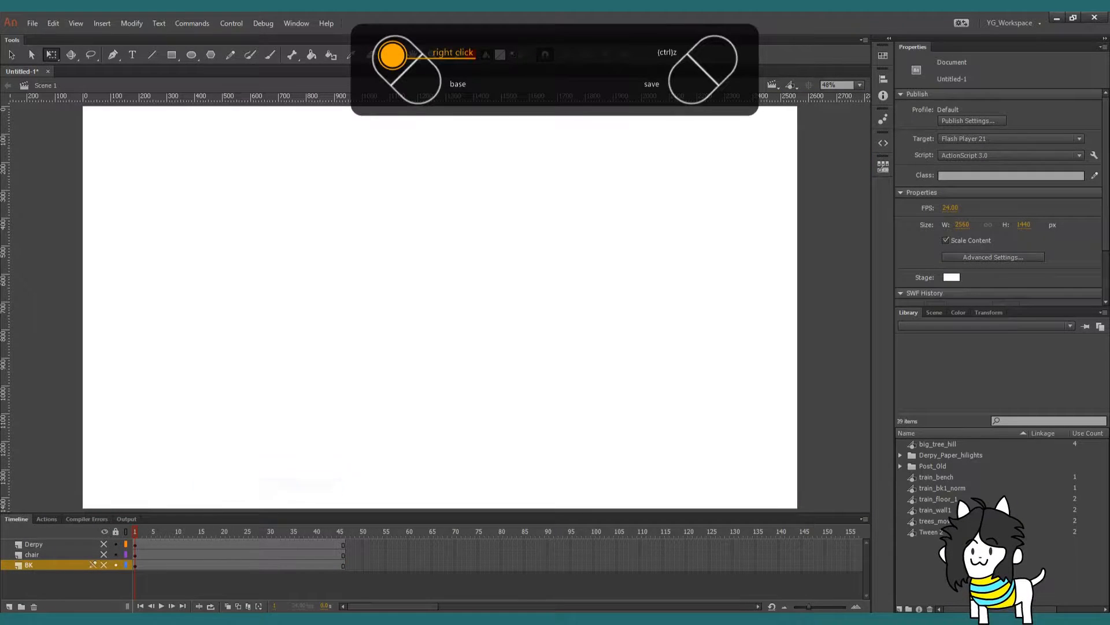
right_click(215, 296)
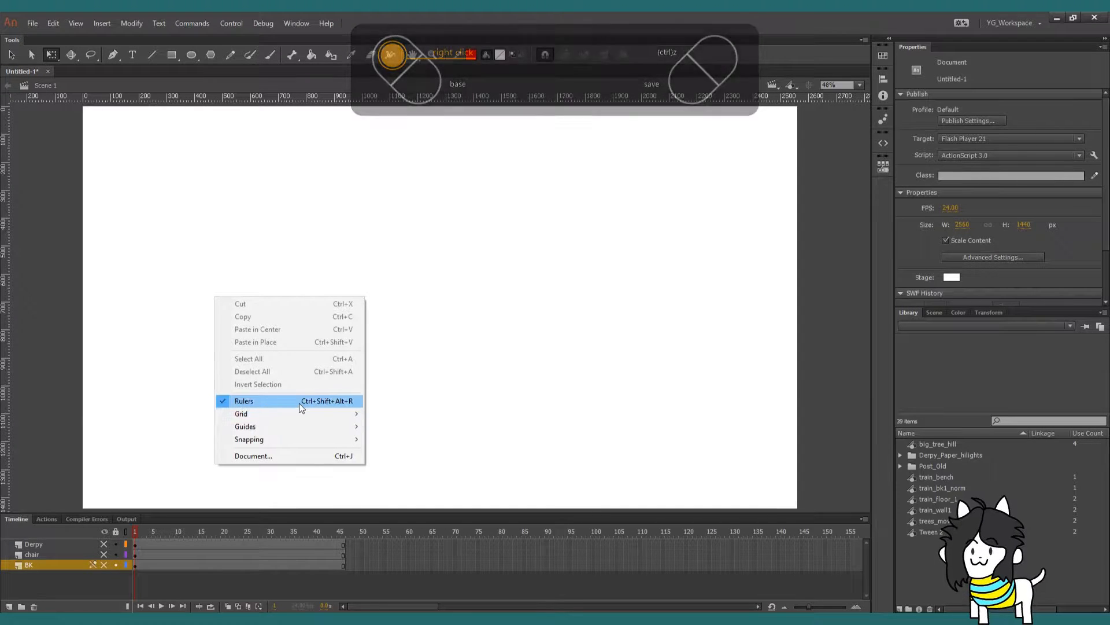
click(333, 405)
right_click(298, 372)
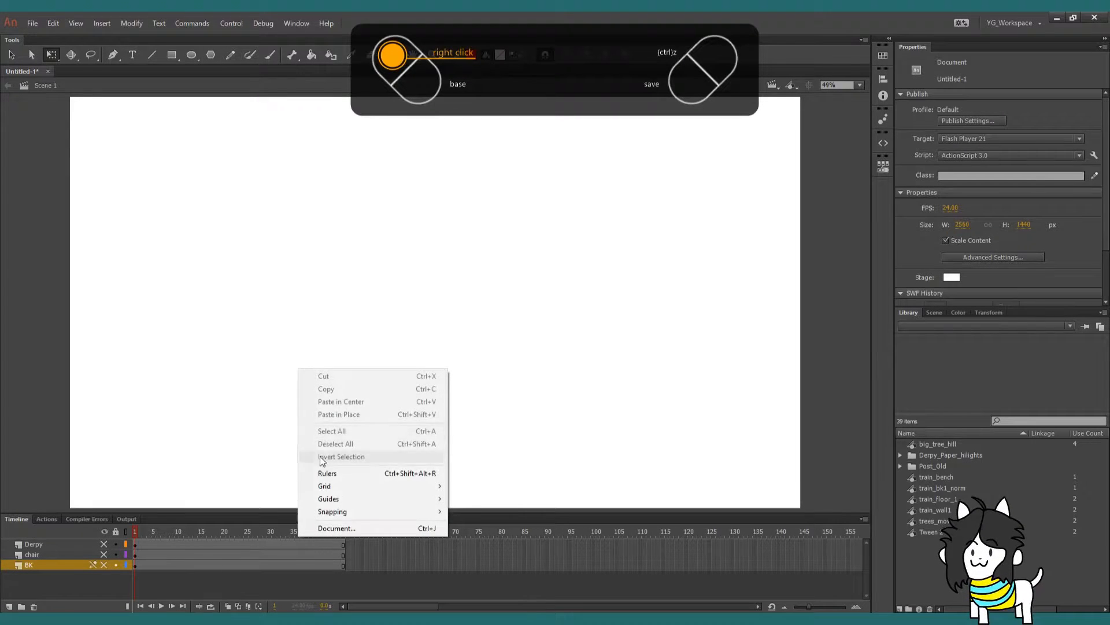
click(327, 473)
key(F4)
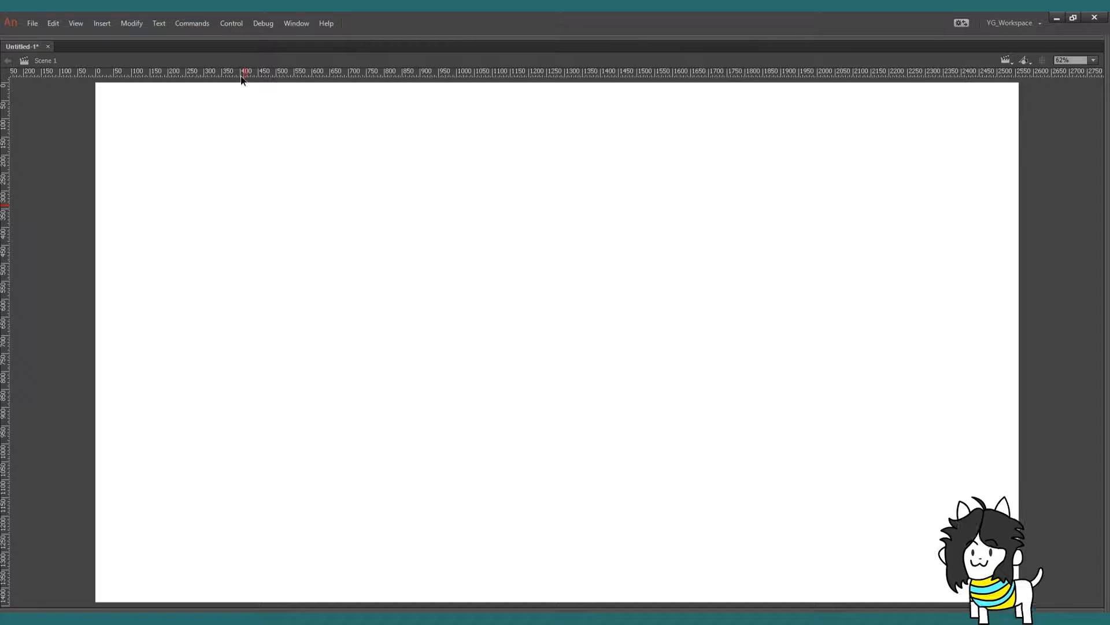
Place ruler guides along all four edges of the 2560 by 1440 stage
drag(244, 74, 252, 602)
drag(4, 450, 95, 454)
drag(8, 429, 1018, 147)
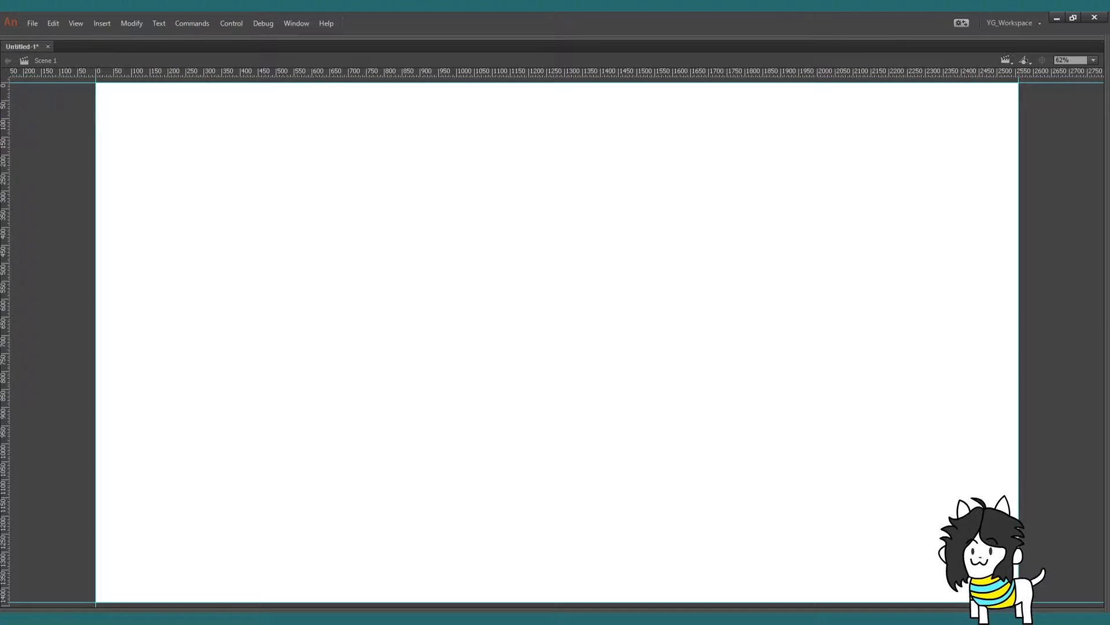
Restore the panels and all layers, and move the train background to about X -191, Y 0
key(F4)
click(104, 531)
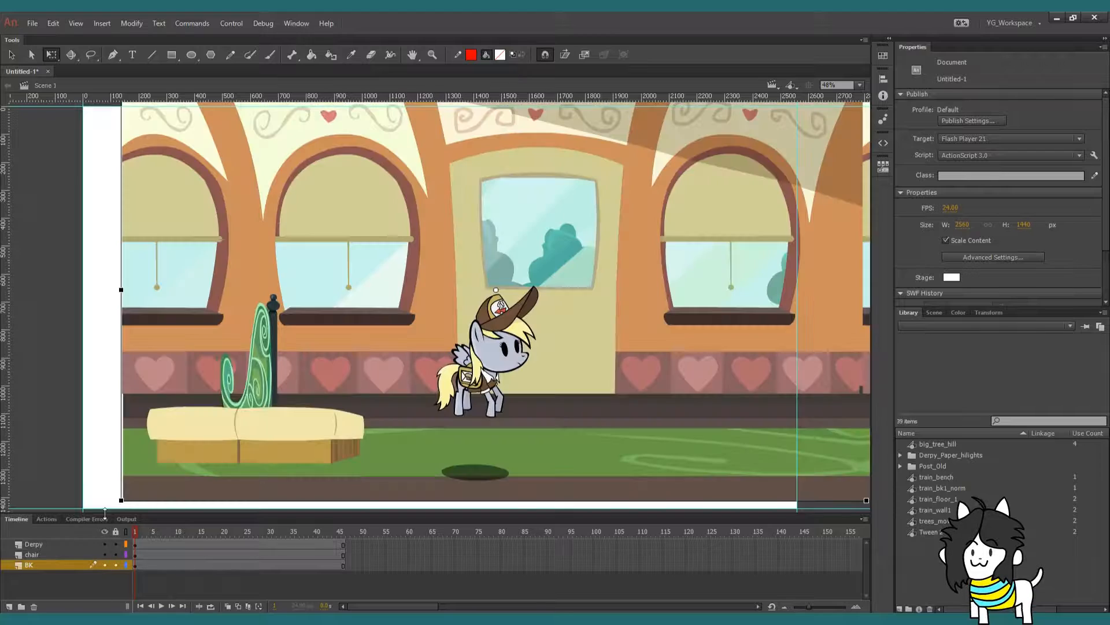
click(105, 504)
drag(234, 316, 148, 333)
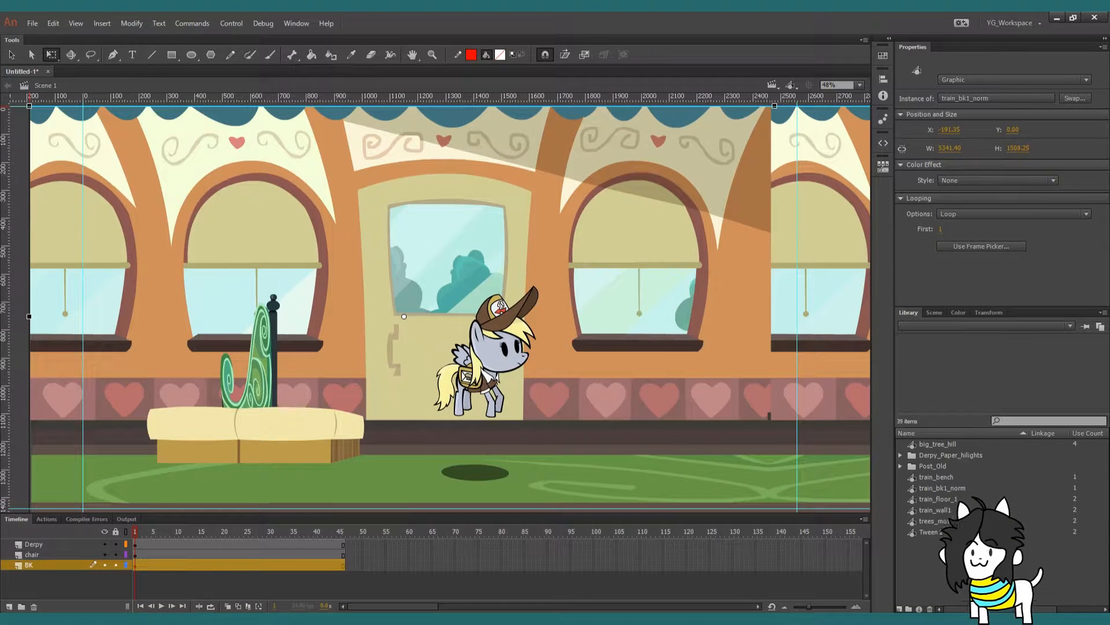
Nudge the train_bench instance on the chair layer slightly downward to about Y 694
click(559, 591)
drag(254, 428, 255, 434)
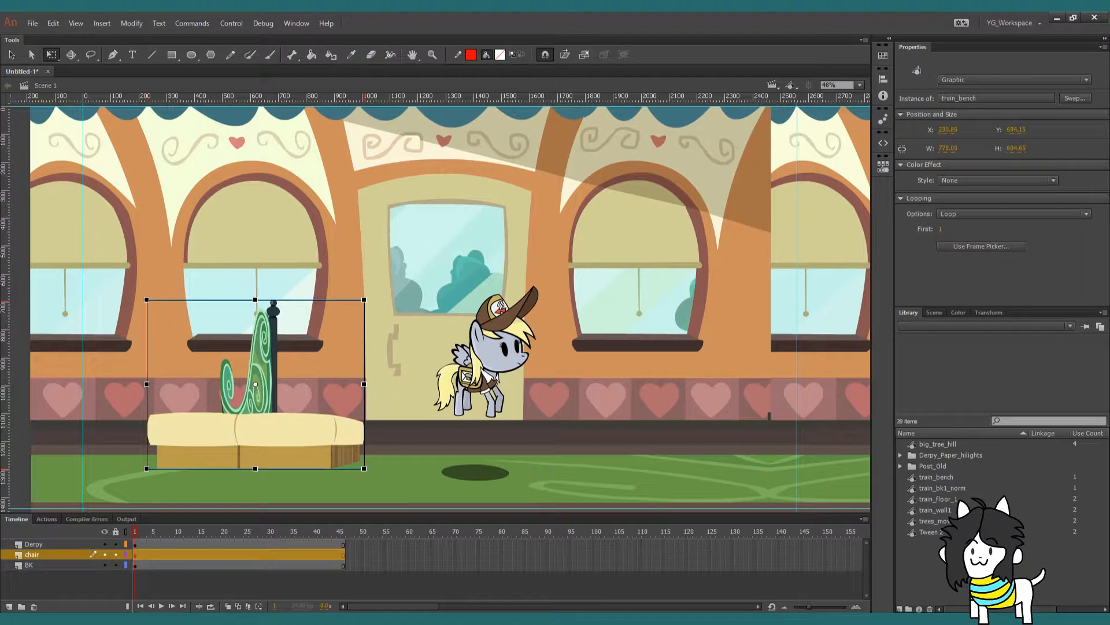
Shift all scene artwork slightly right and up, and move the Derpy pony instance to about X 1735, Y 972 in front of the door
drag(491, 355, 462, 379)
click(555, 358)
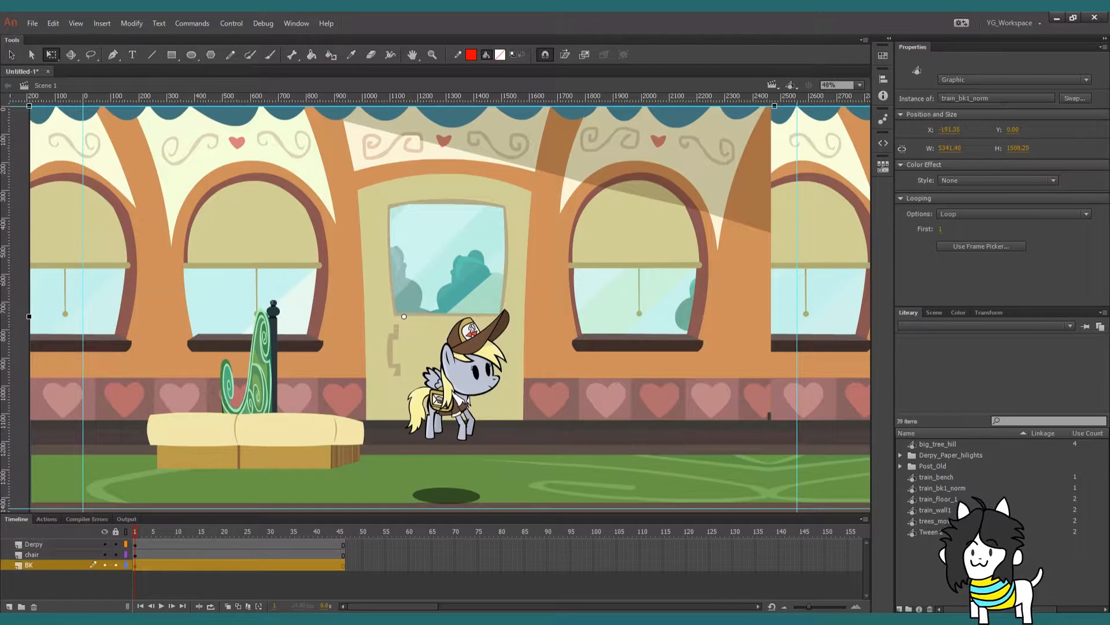
key(ctrl+a)
drag(393, 357, 431, 346)
key(ctrl+shift+a)
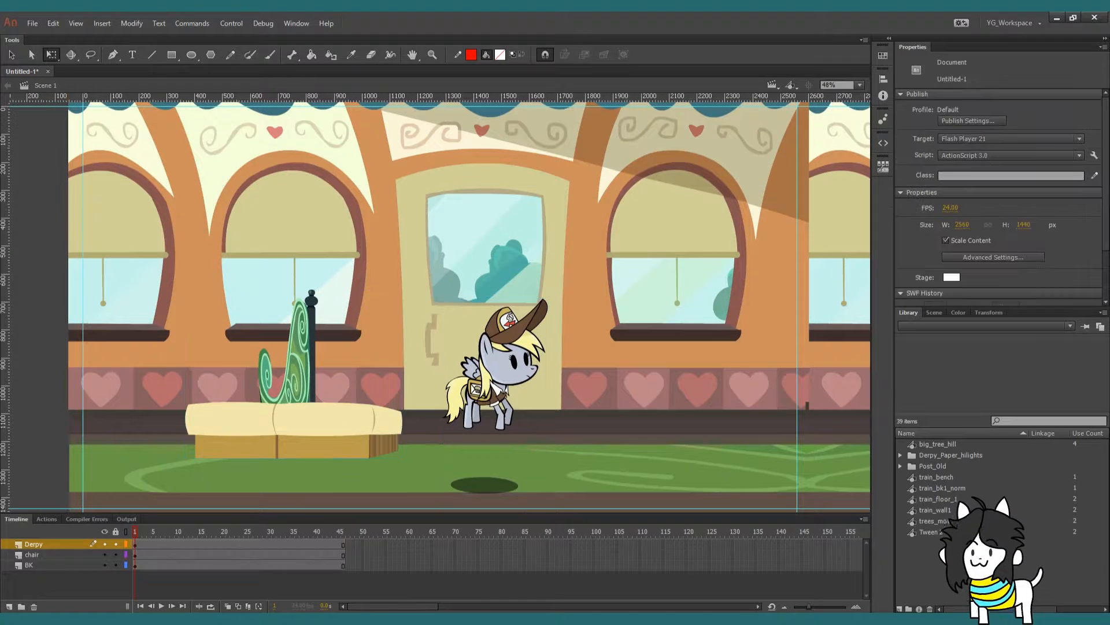
drag(491, 371, 472, 363)
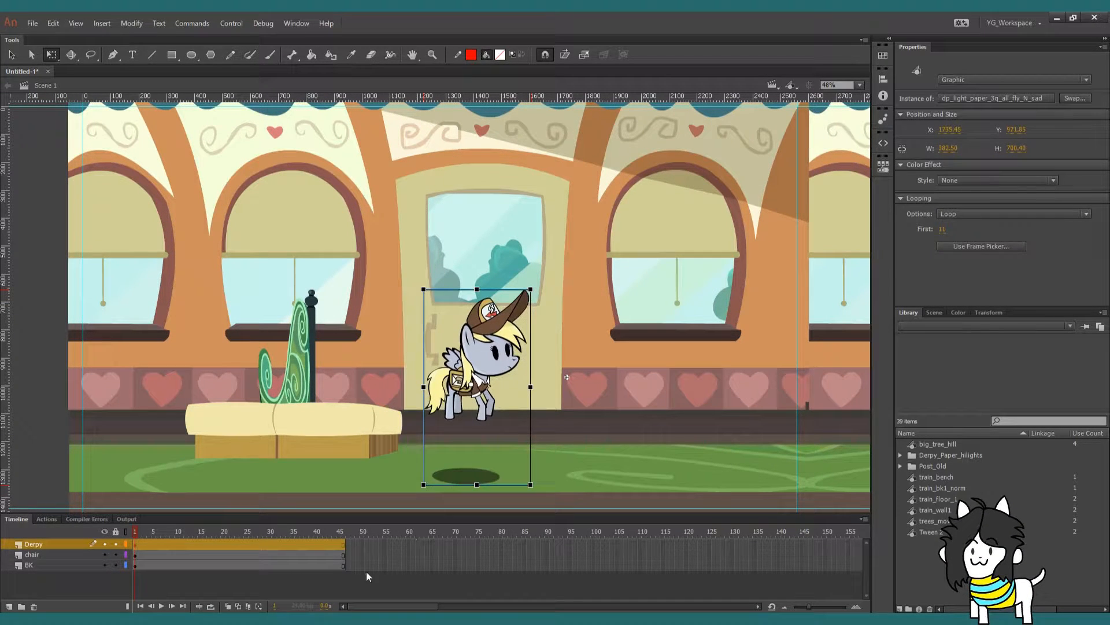
Switch to Premiere Pro and play the train carriage shot from about 00:14:47 to examine how the benches and ponies overlap
click(367, 573)
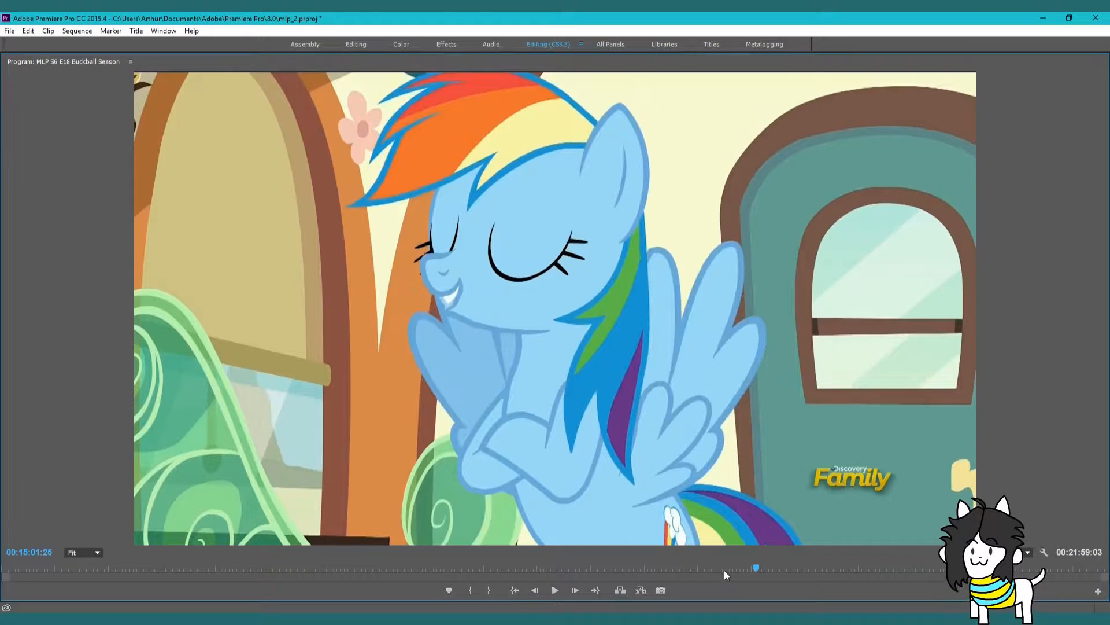
drag(751, 568, 742, 563)
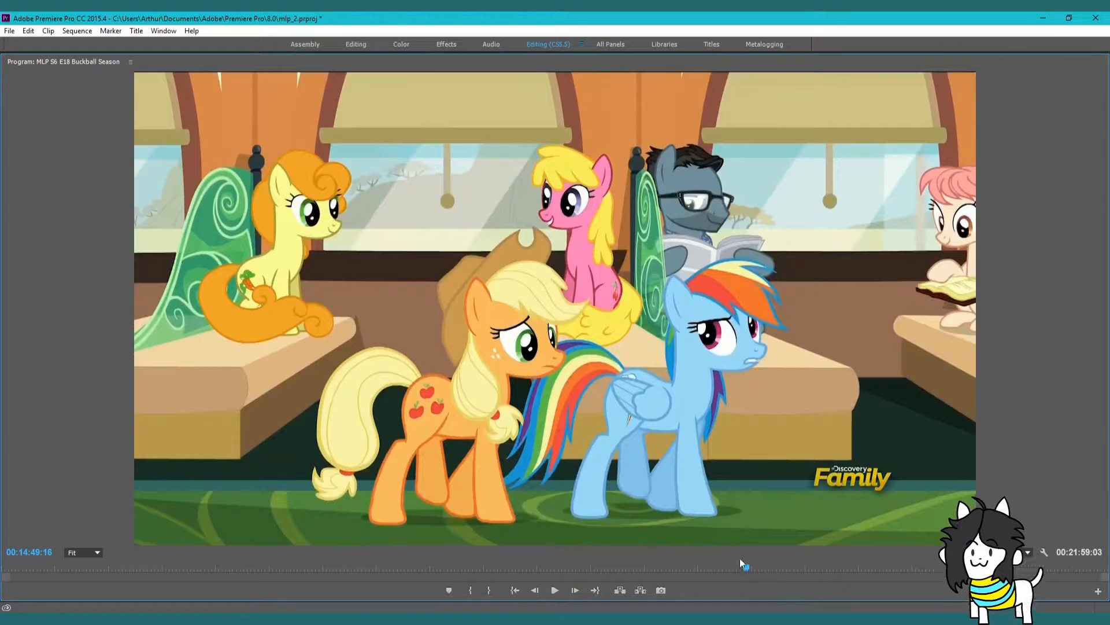
key(space)
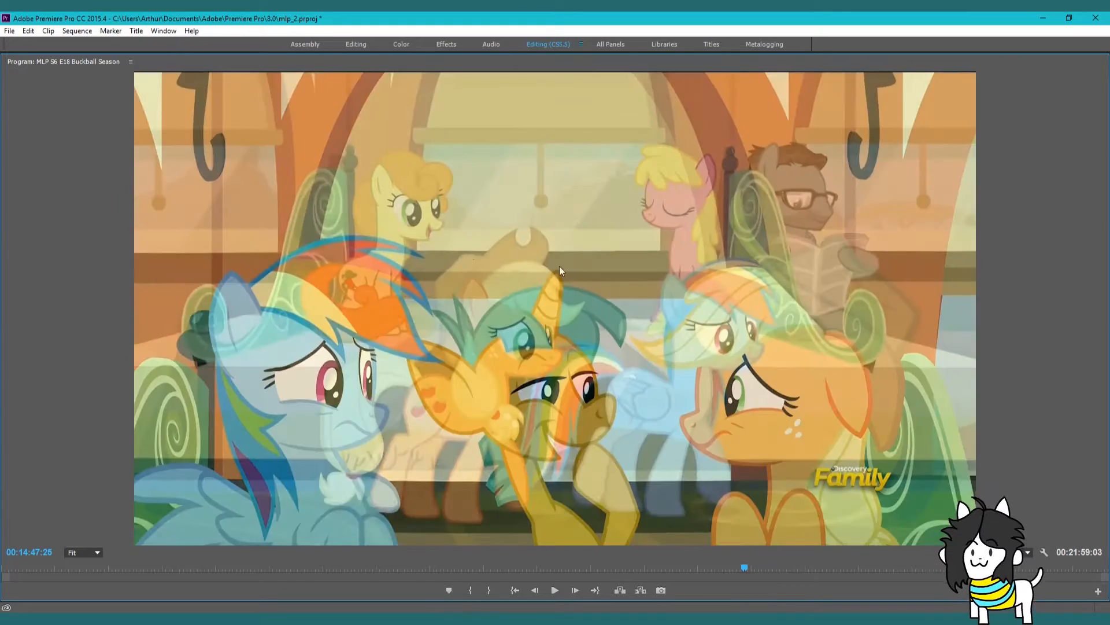
key(space)
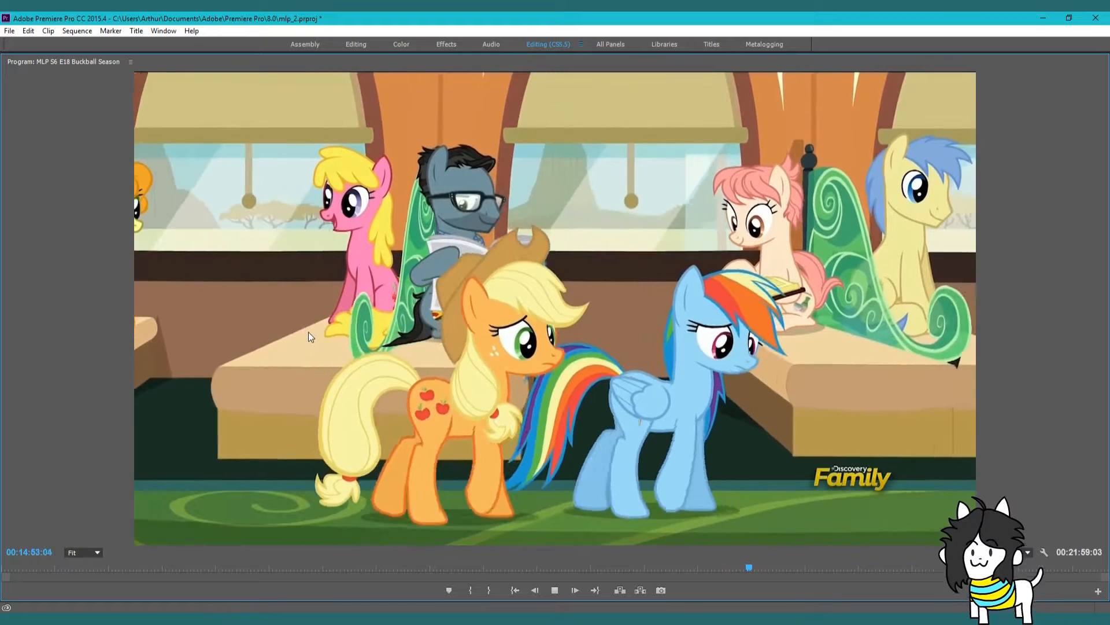
key(space)
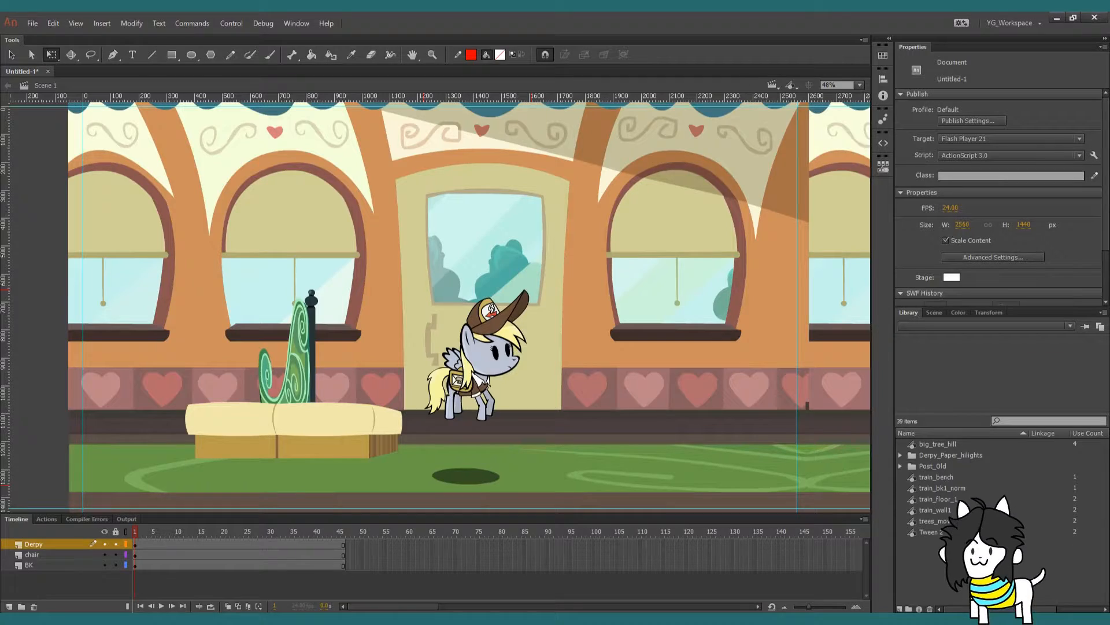
Back in Animate, move the train_bench instance slightly right to about X 404, Y 657
drag(292, 418, 301, 417)
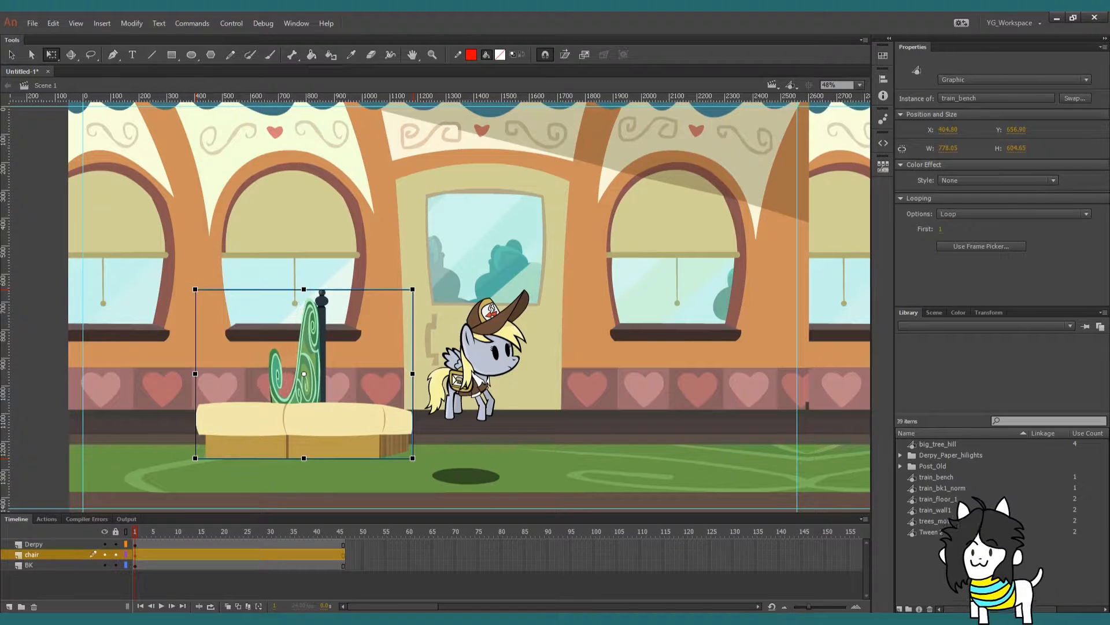
double_click(301, 417)
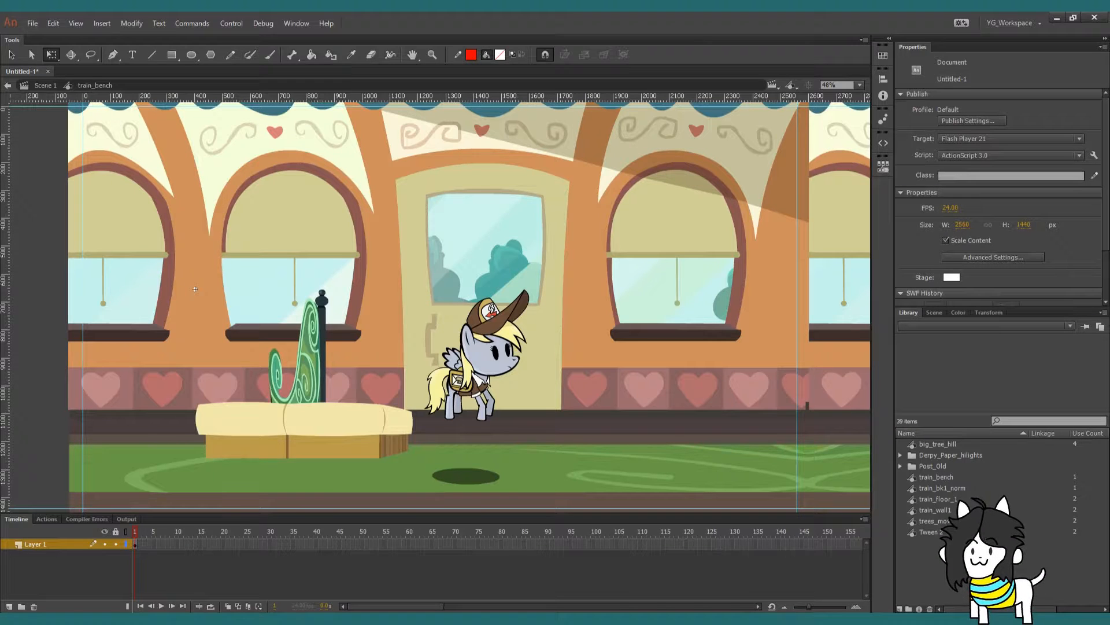
double_click(194, 289)
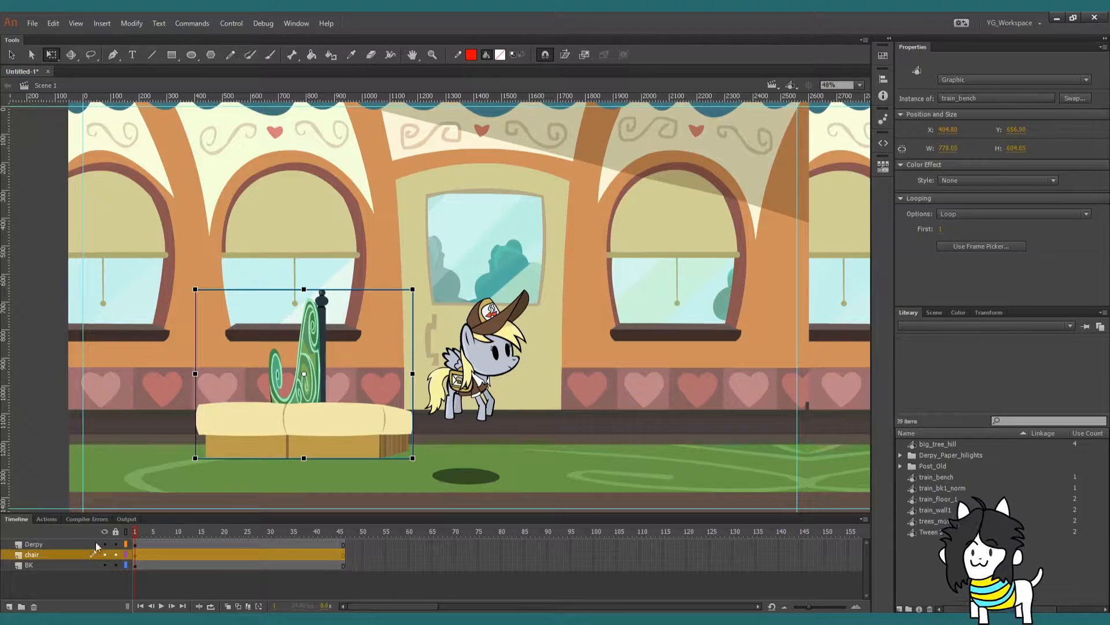
Hide the Derpy and BK layers so only the chair layer shows, and open the train_bench symbol for editing
drag(104, 543, 101, 557)
click(104, 554)
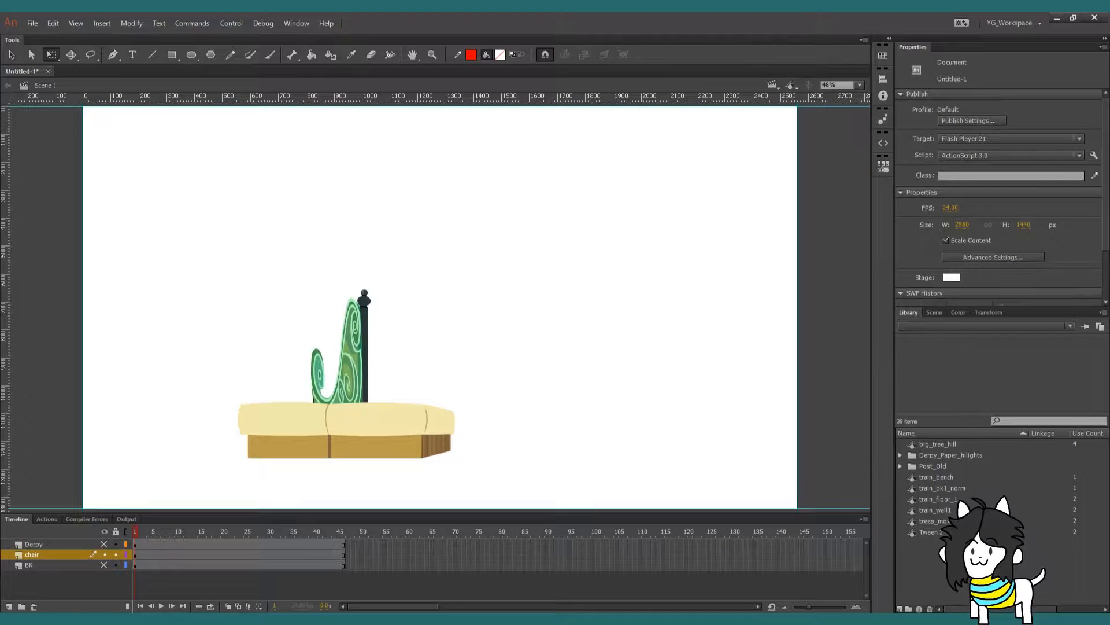
double_click(237, 289)
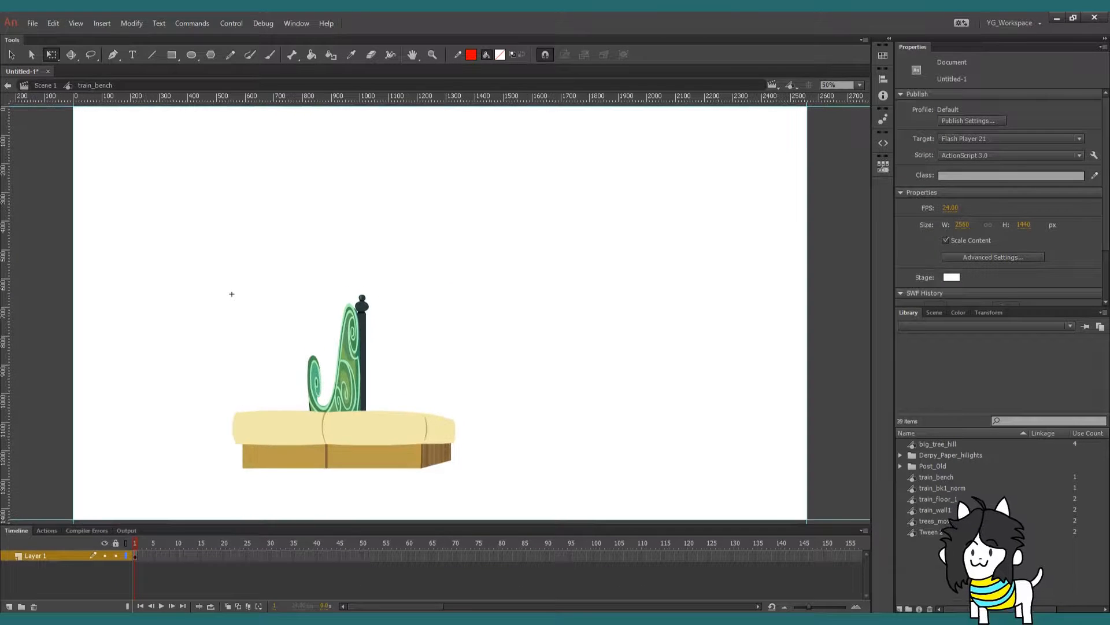
scroll(205, 174, up, 2)
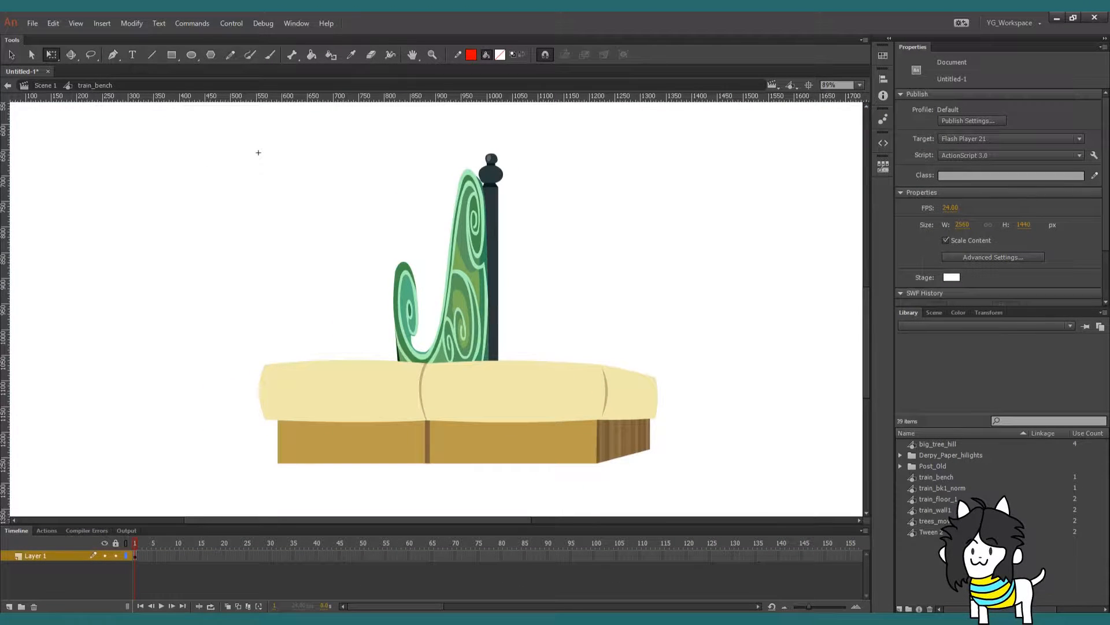
Turn off the Scale Content option for the document size
click(33, 556)
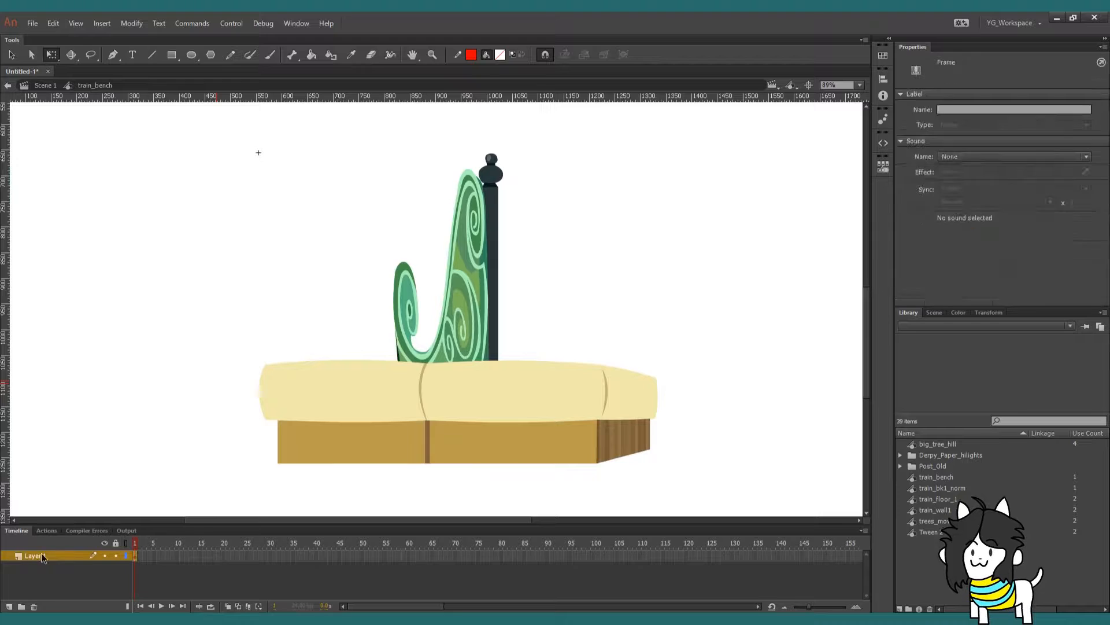
click(259, 153)
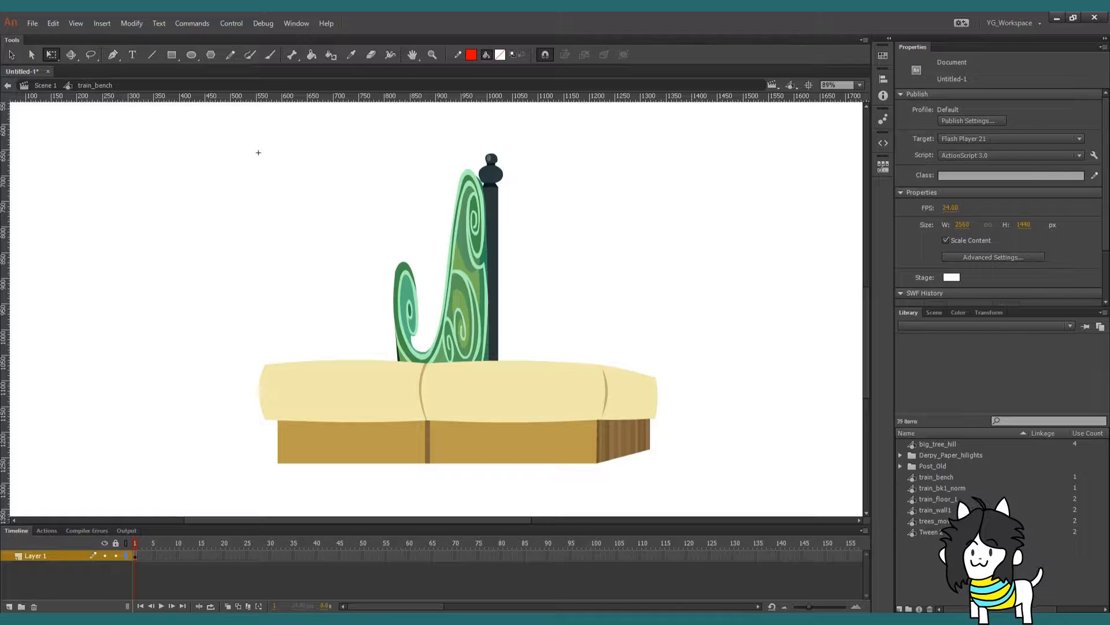
click(946, 240)
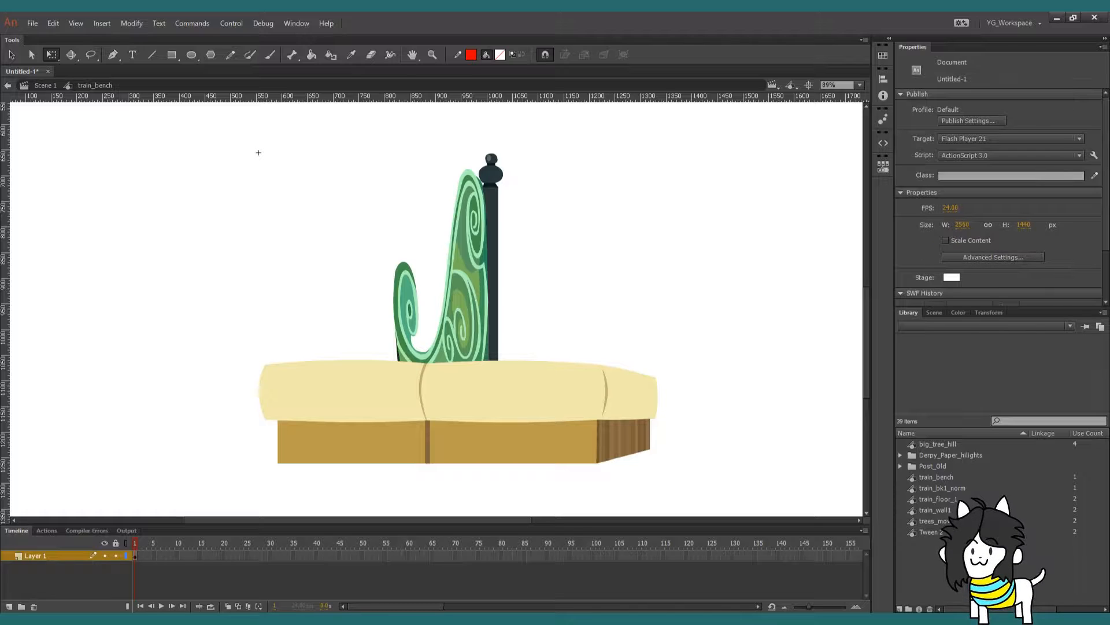
Duplicate Layer 1 with all its bench artwork inside the train_bench symbol
drag(258, 152, 213, 153)
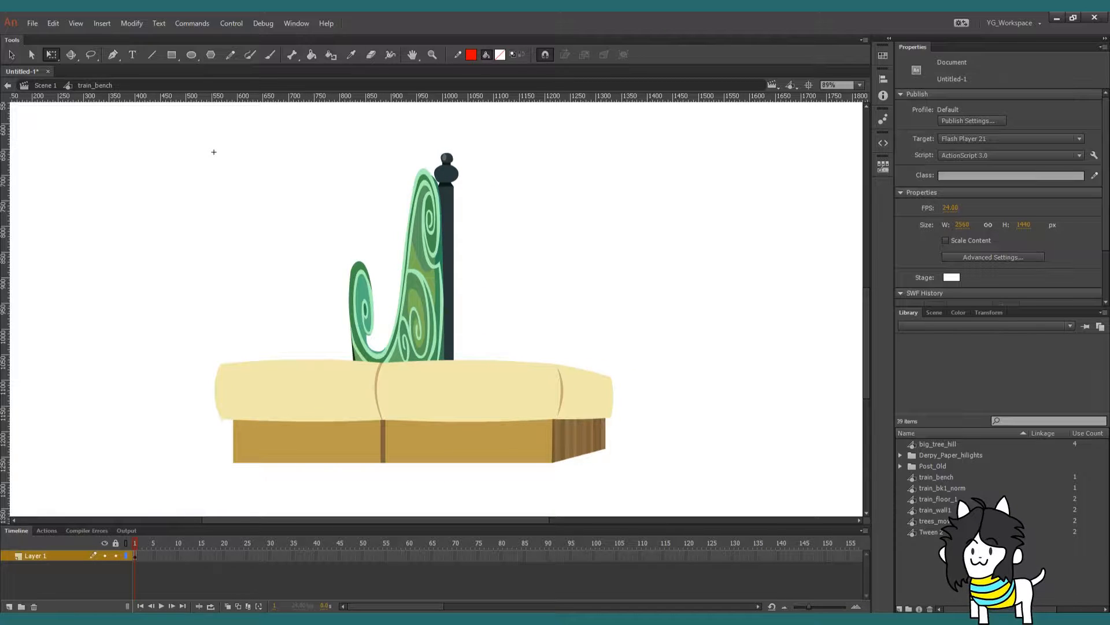
click(67, 559)
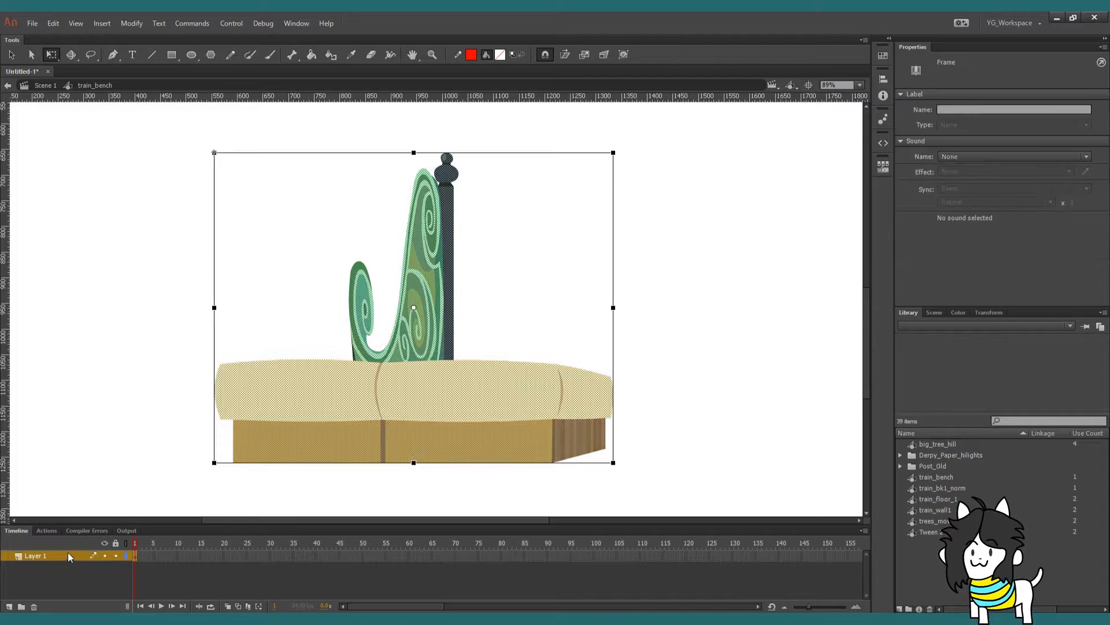
right_click(67, 553)
click(92, 384)
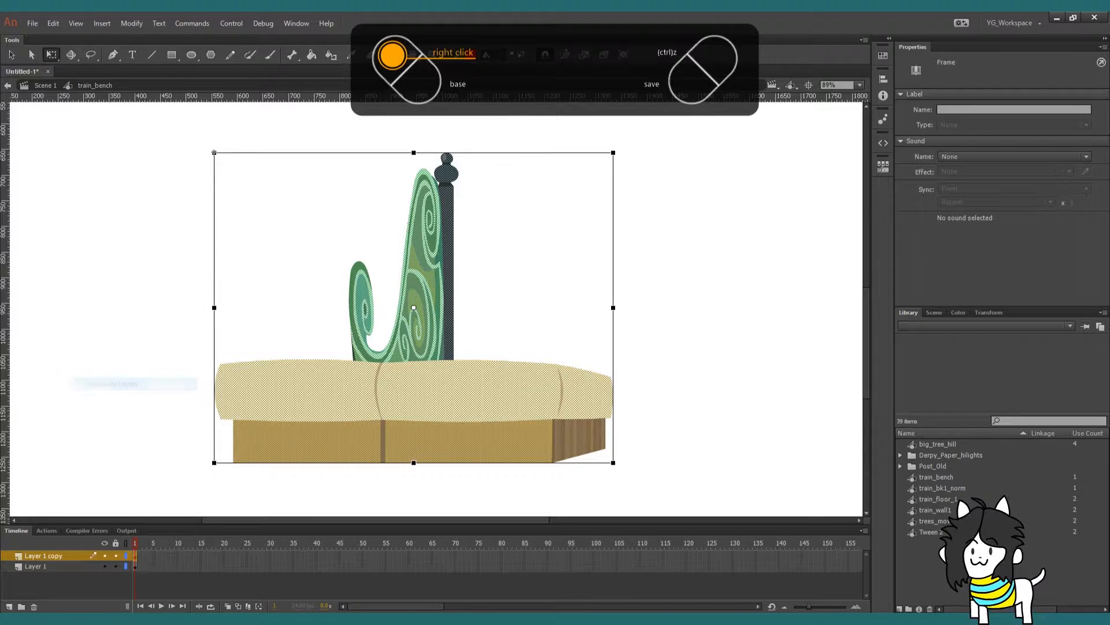
click(68, 565)
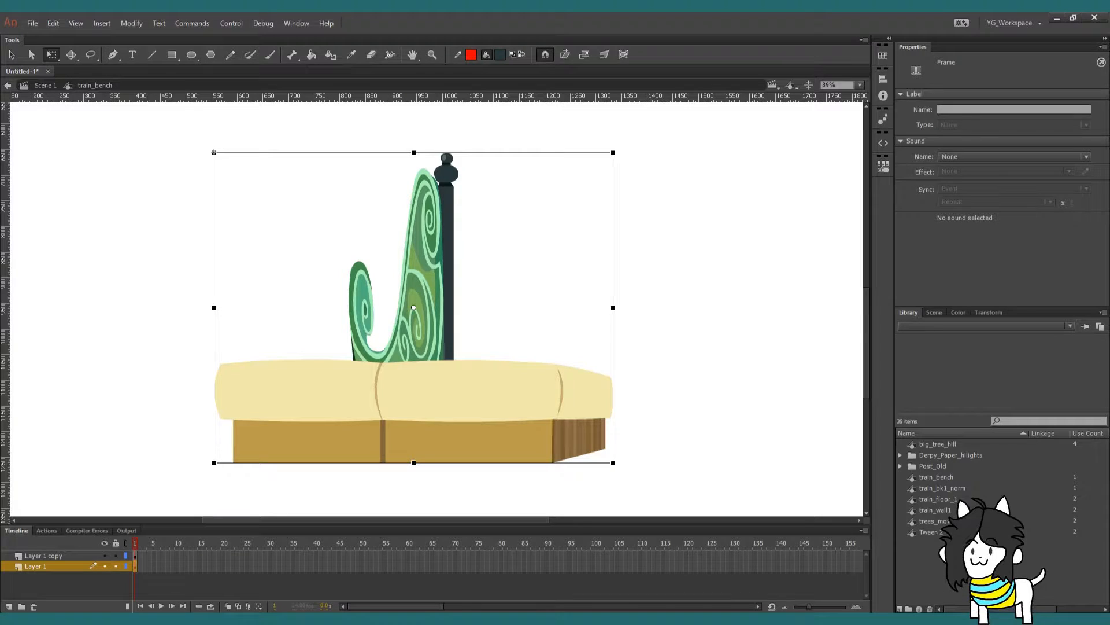
click(214, 152)
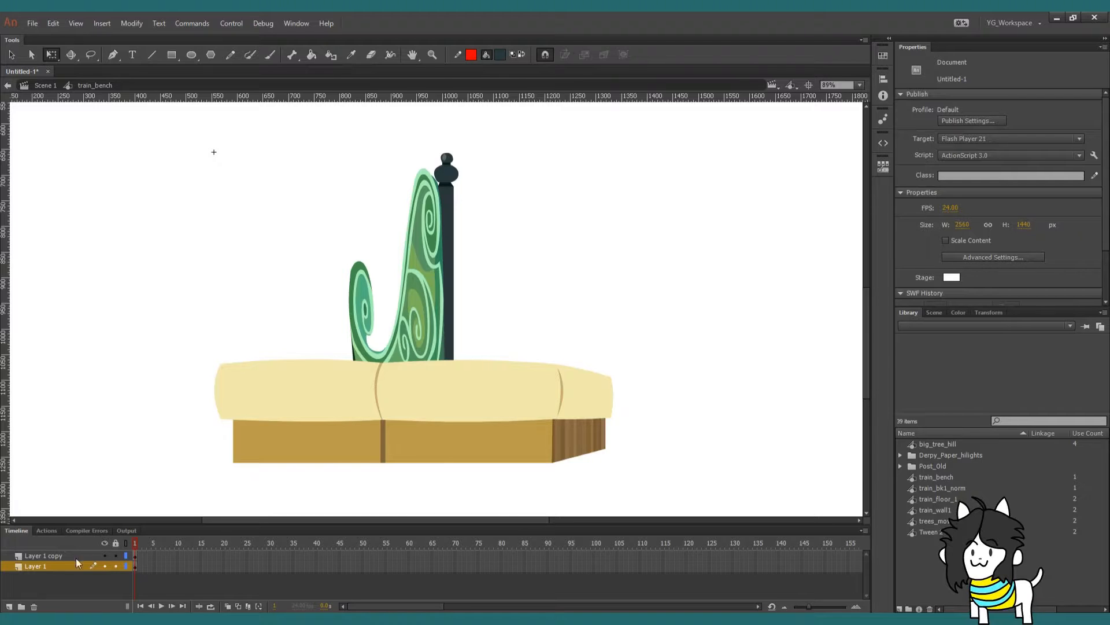
key(ctrl+a)
click(307, 441)
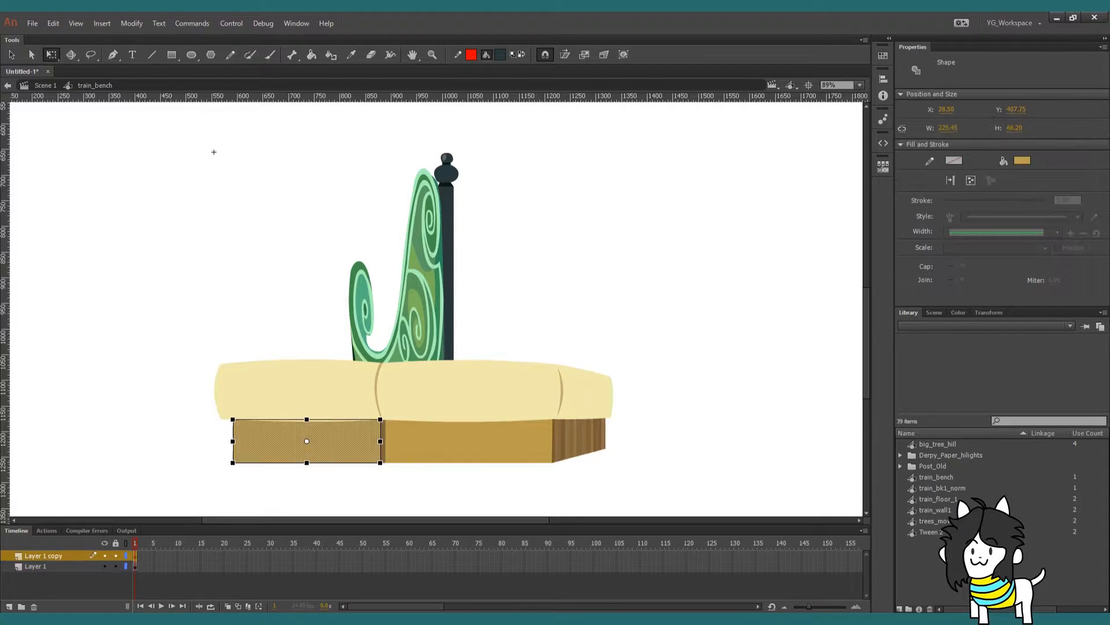
Hide the Layer 1 copy layer and rename Layer 1 as green
click(105, 556)
click(73, 566)
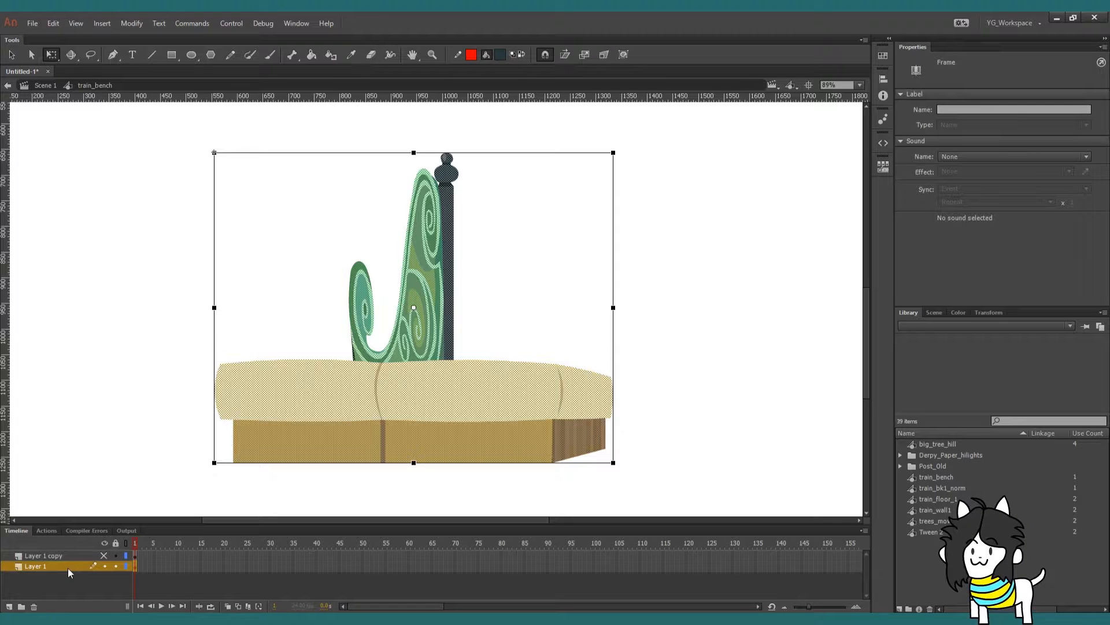
double_click(67, 567)
text(gr)
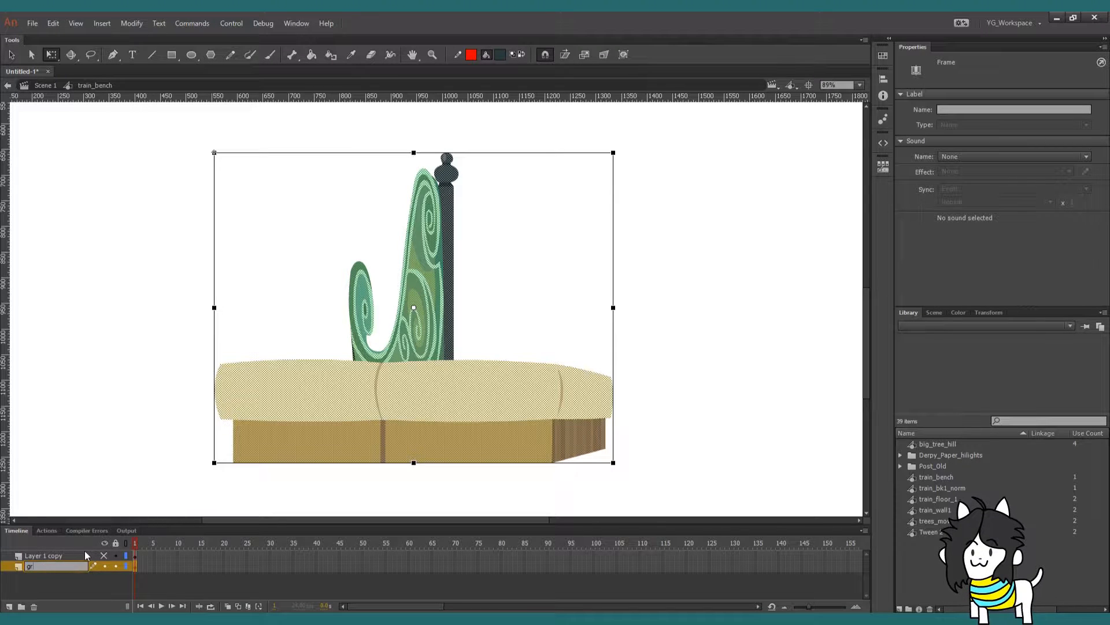
text(ee)
key(Return)
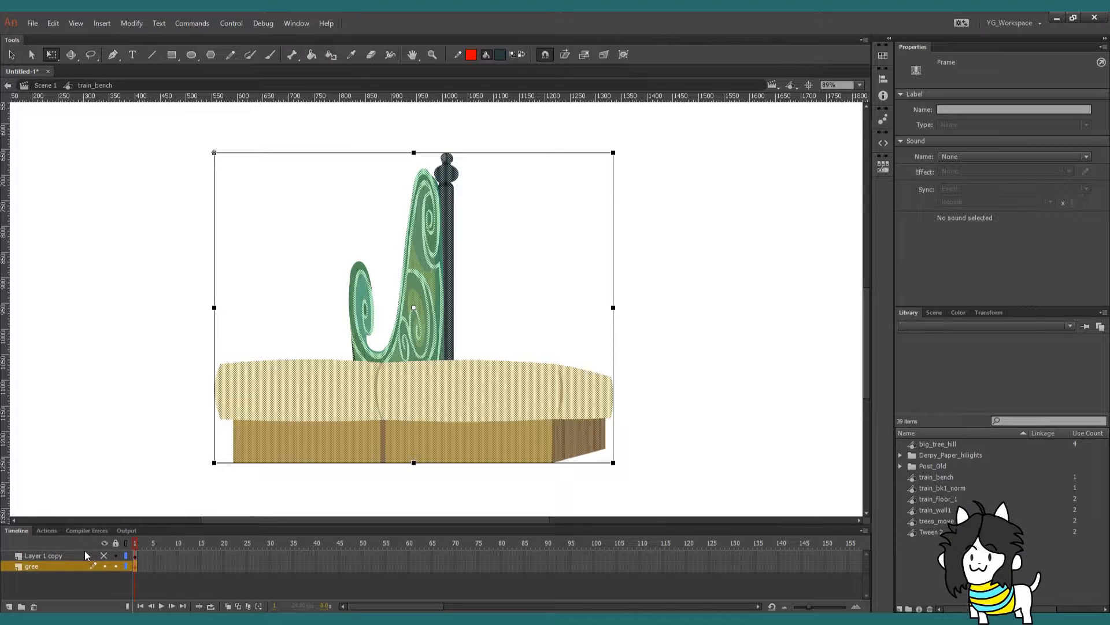
double_click(58, 567)
key(Return)
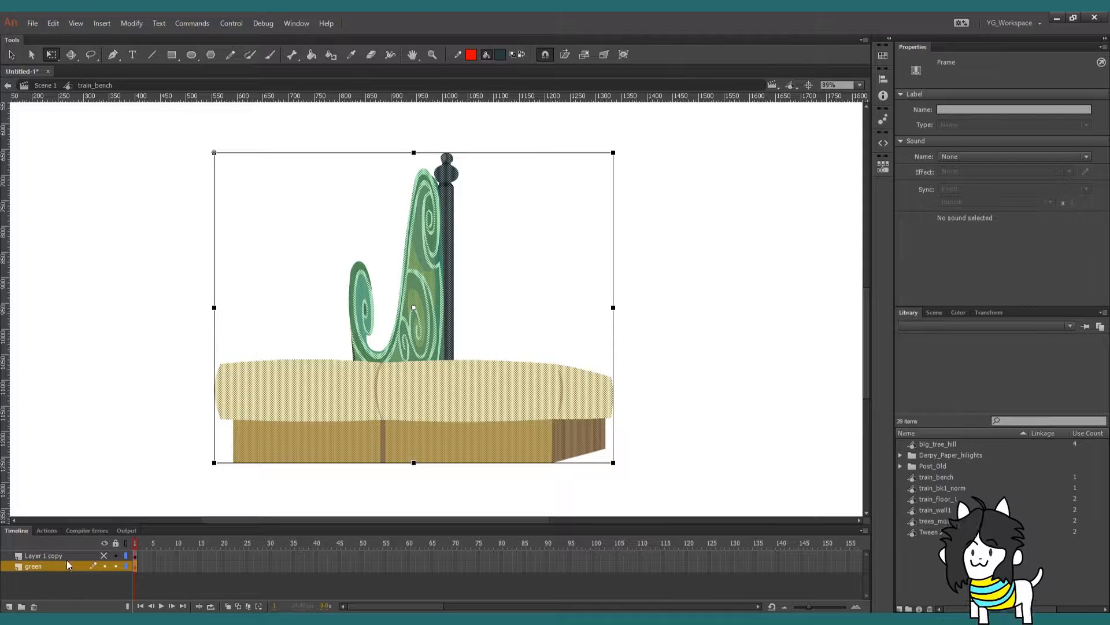
Rename the duplicate layer as chair, and make only the green layer visible and active
double_click(91, 555)
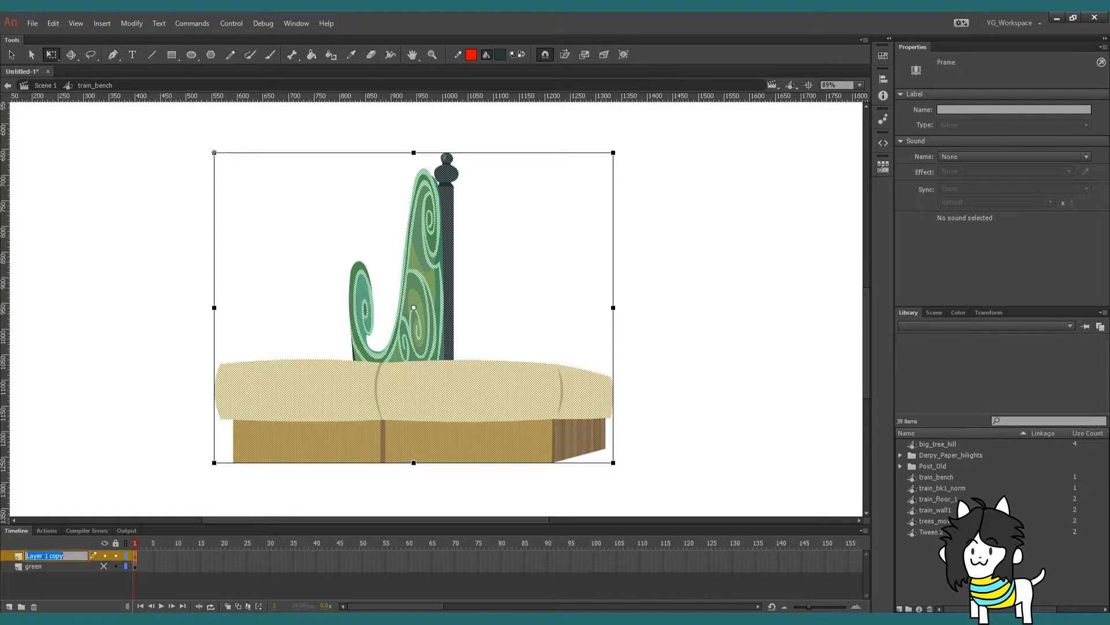
text(chair)
key(Return)
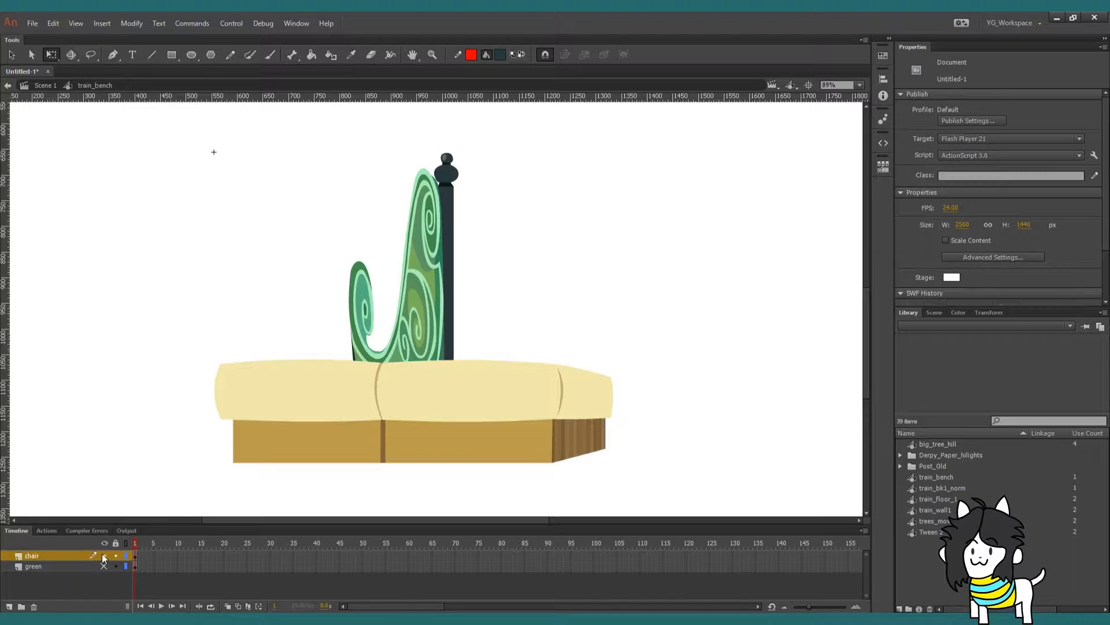
click(104, 555)
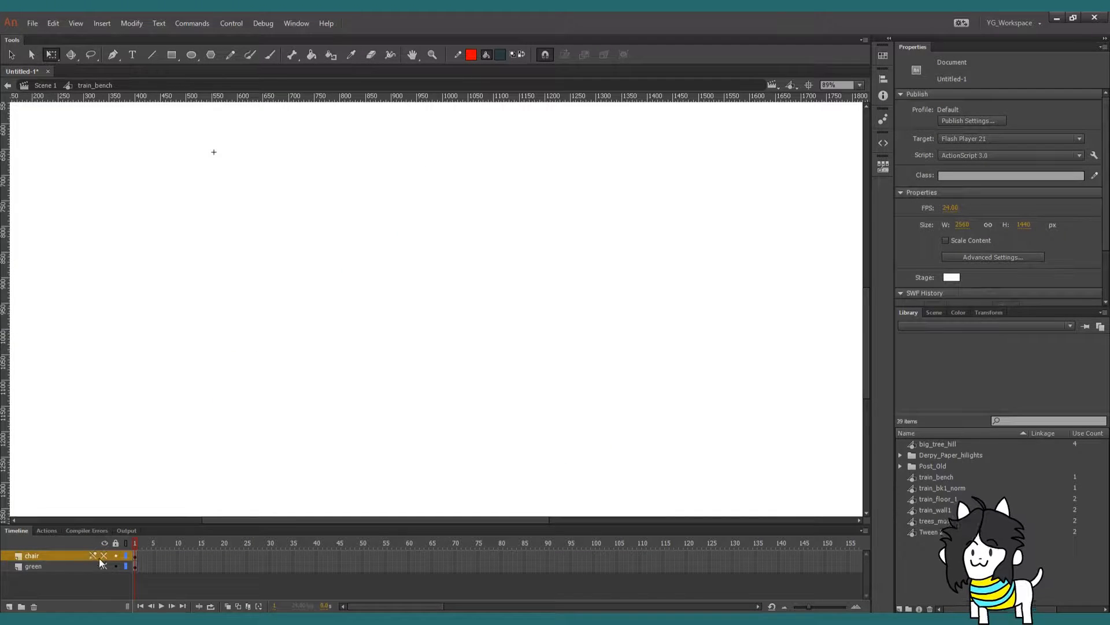
click(104, 565)
click(82, 568)
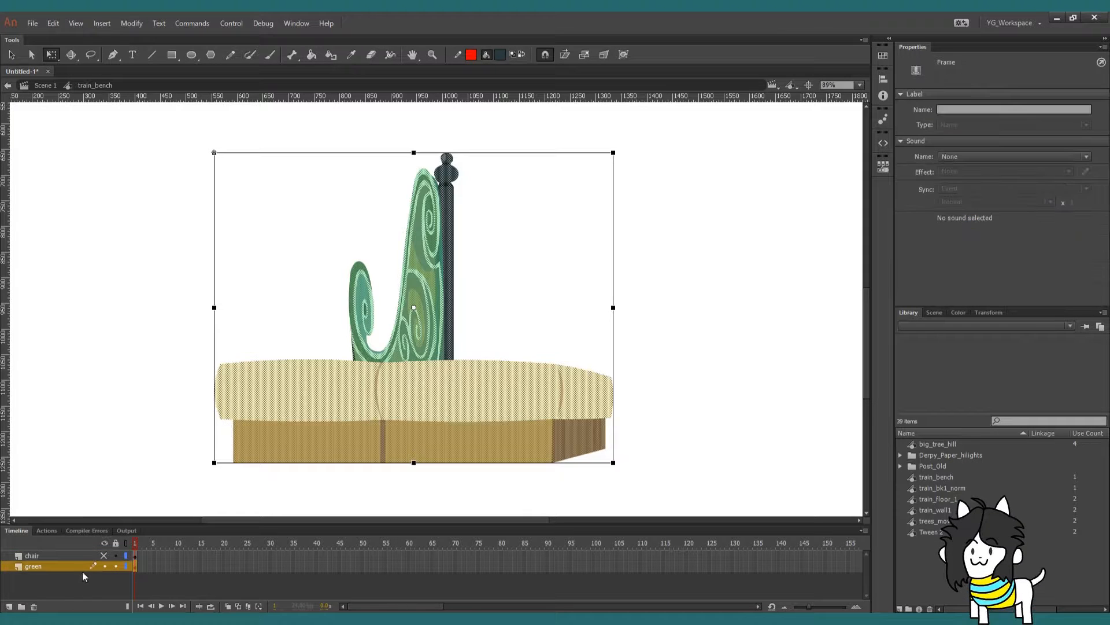
Delete the seat cushions, seam lines and wooden base from the green layer, keeping only the green backrest and dark post
click(173, 405)
click(297, 390)
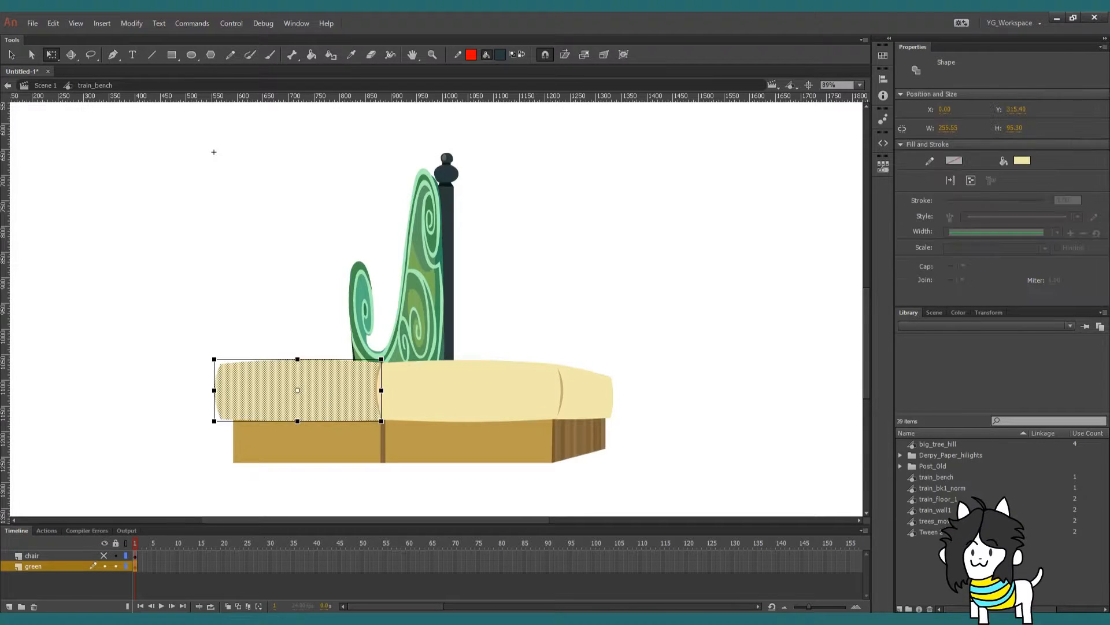
key(Delete)
click(494, 391)
key(Delete)
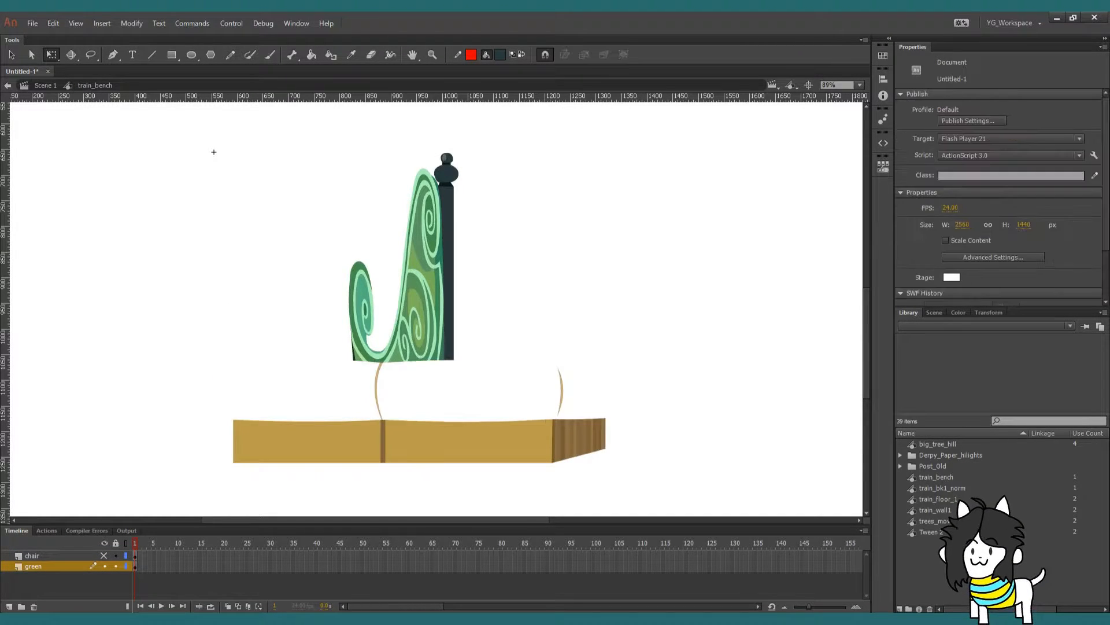
click(379, 391)
key(Delete)
drag(189, 399, 706, 519)
key(Delete)
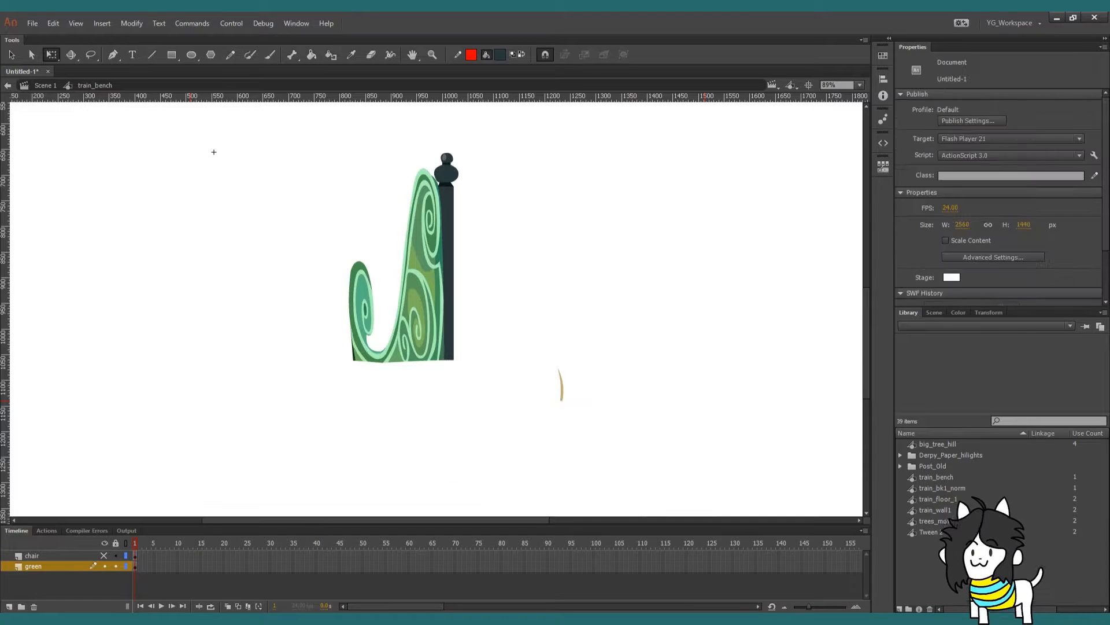
click(560, 384)
key(Delete)
drag(214, 152, 218, 185)
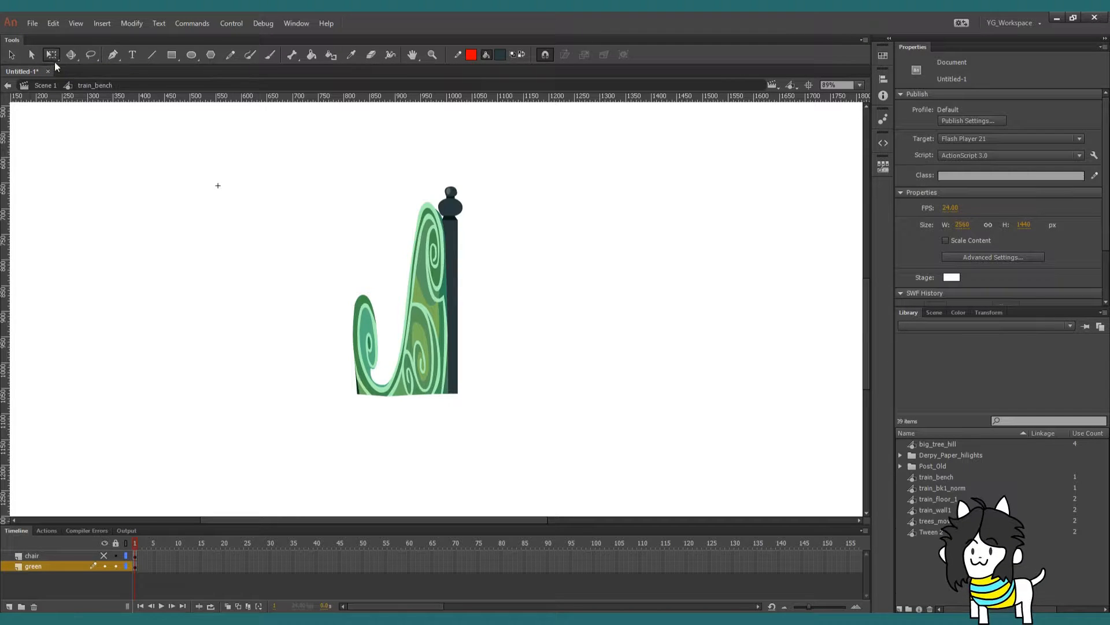
Make only the chair layer visible and active, and delete the upper strip and outermost left pieces of its backrest remnant
click(107, 556)
click(258, 160)
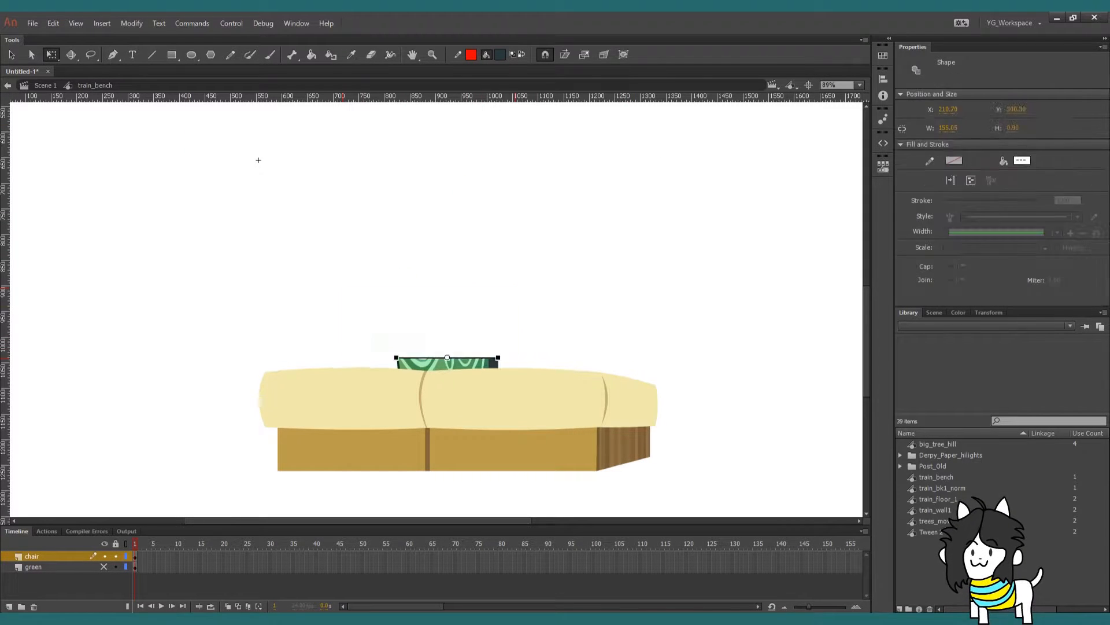
key(z)
drag(279, 266, 550, 414)
key(q)
click(407, 381)
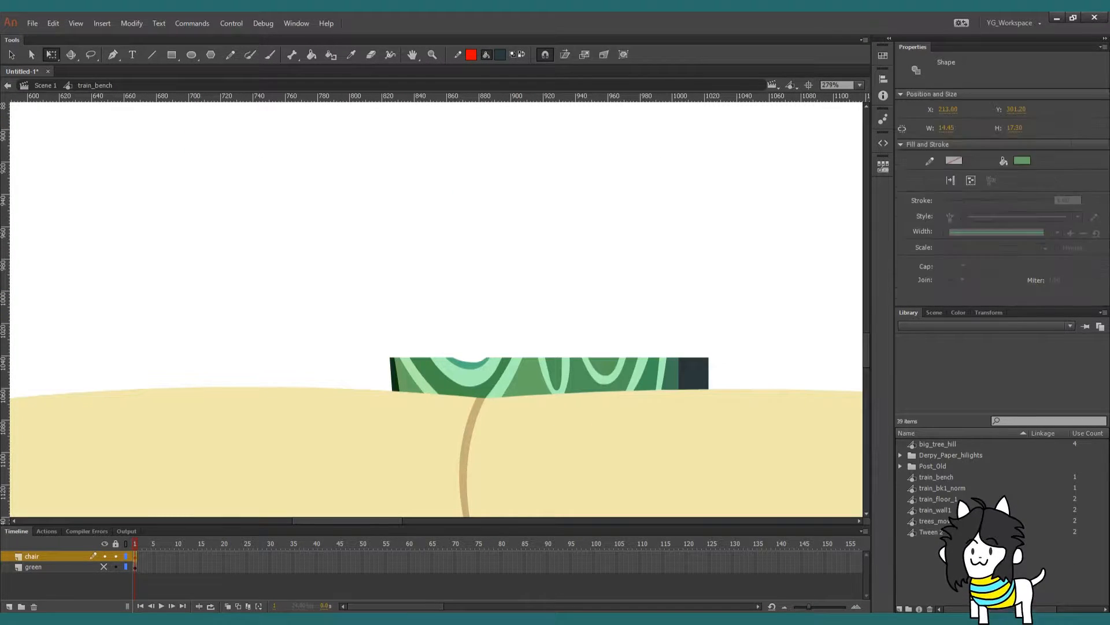
key(Delete)
click(417, 377)
key(Delete)
click(395, 375)
key(Delete)
drag(363, 304, 721, 377)
key(Delete)
Delete the middle green backrest fragments above the seat cushion, piece by piece, on the chair layer
click(445, 387)
key(Delete)
click(471, 381)
key(Delete)
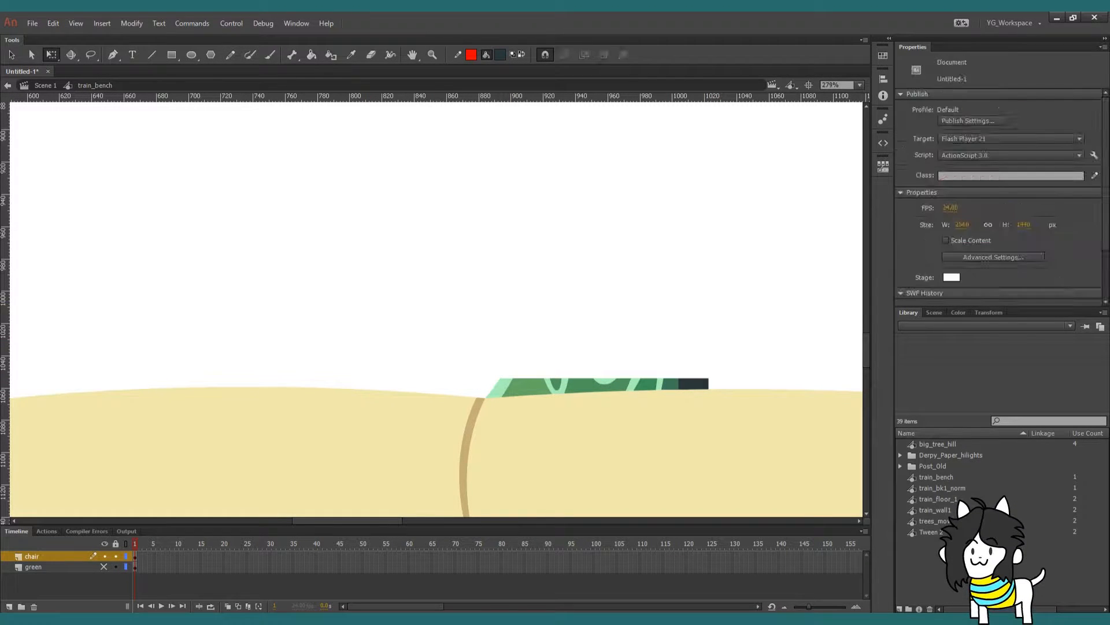
click(500, 387)
key(Delete)
click(525, 386)
key(Delete)
click(556, 385)
key(Delete)
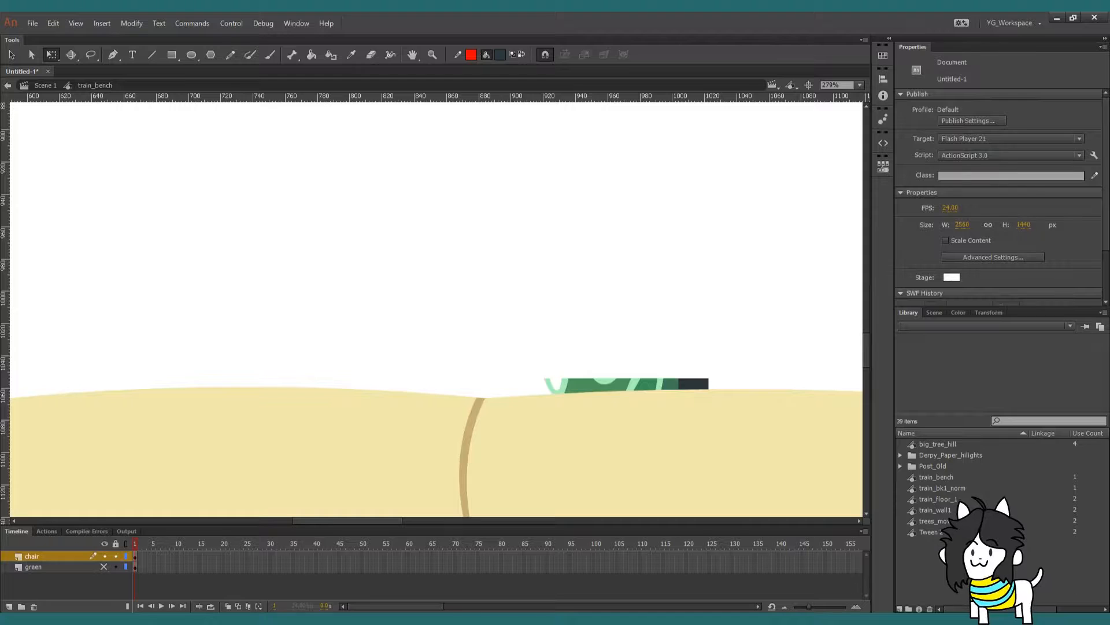
click(554, 386)
key(Delete)
click(584, 386)
key(Delete)
click(604, 380)
key(Delete)
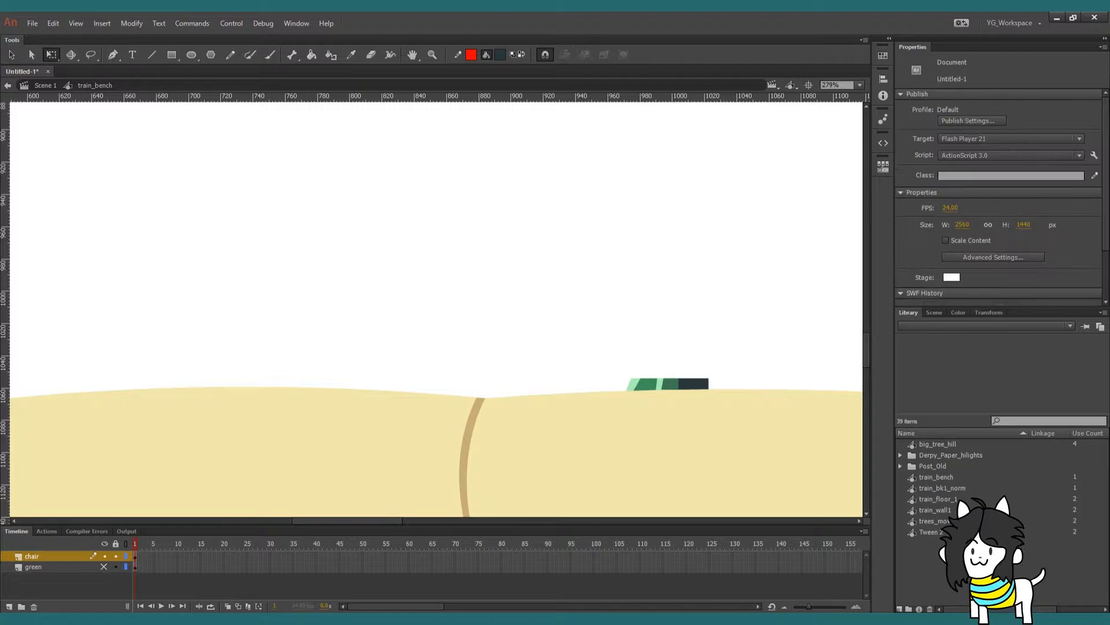
Delete the last green fragments and the dark post stub from the chair layer, leaving only the cushions and base
click(646, 384)
key(Delete)
click(632, 385)
key(Delete)
click(660, 383)
key(Delete)
click(671, 383)
key(Delete)
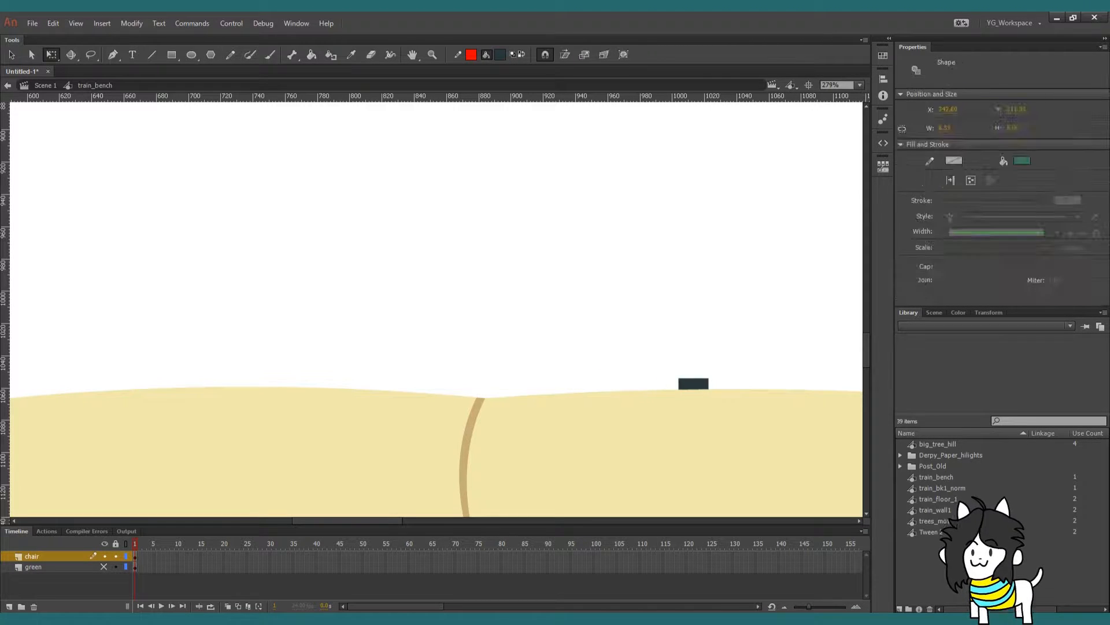
key(Delete)
key(ctrl+3)
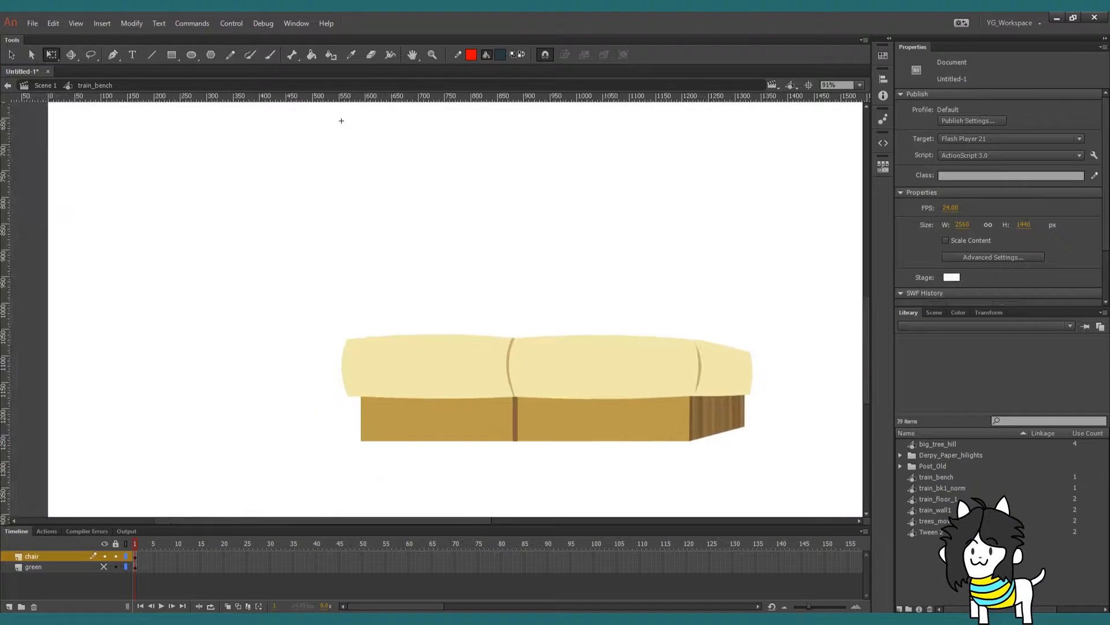
drag(397, 244, 358, 281)
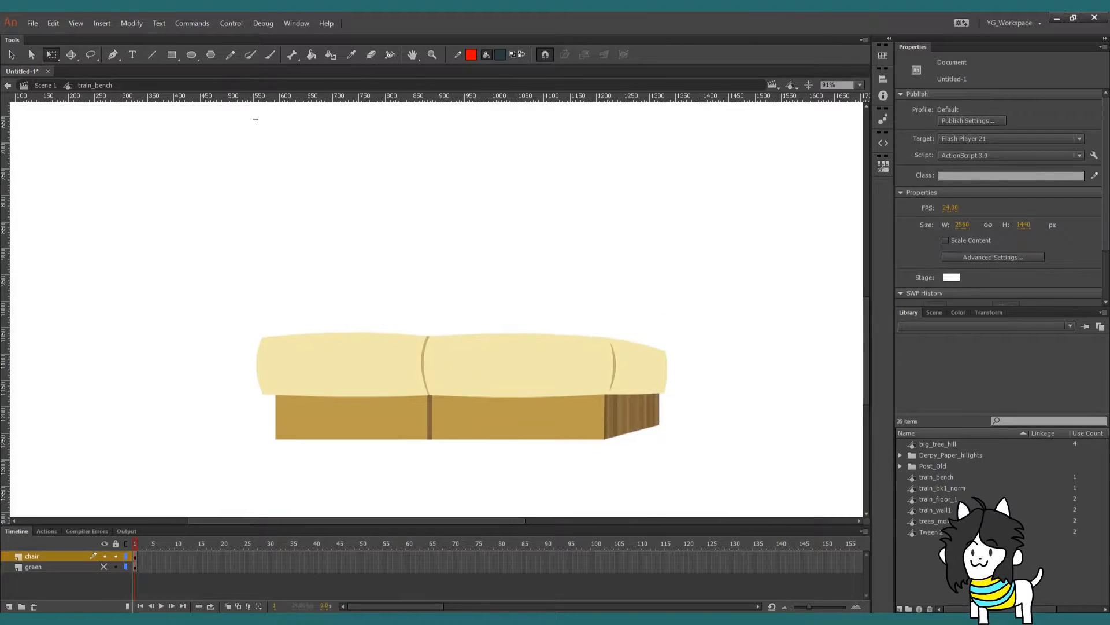
drag(256, 119, 218, 134)
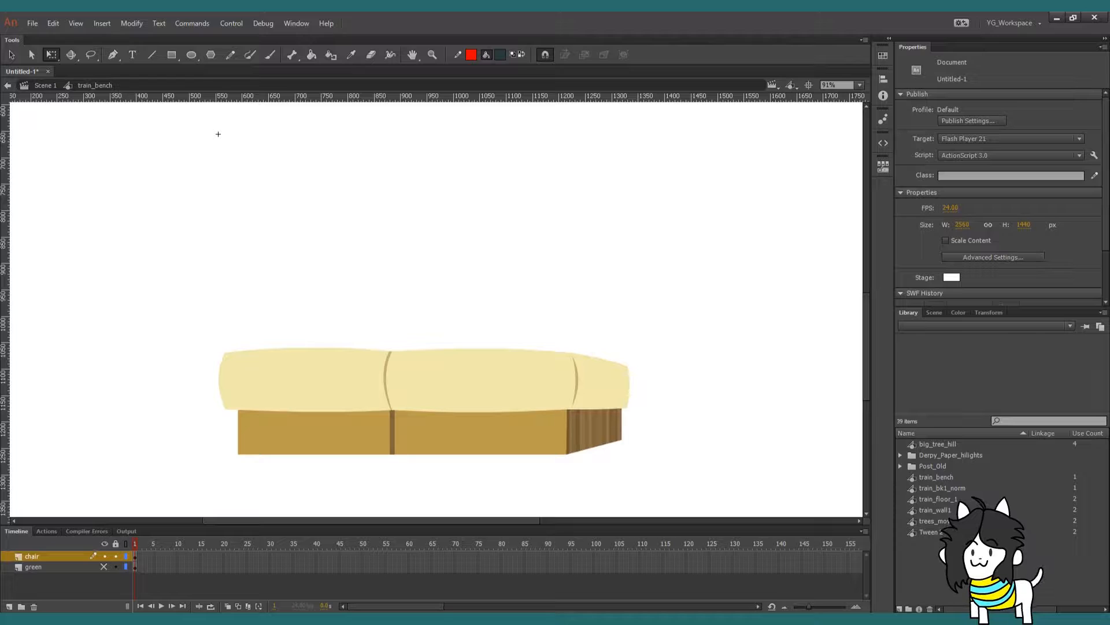
Duplicate the chair layer and rename the original layer as chair_side
click(74, 559)
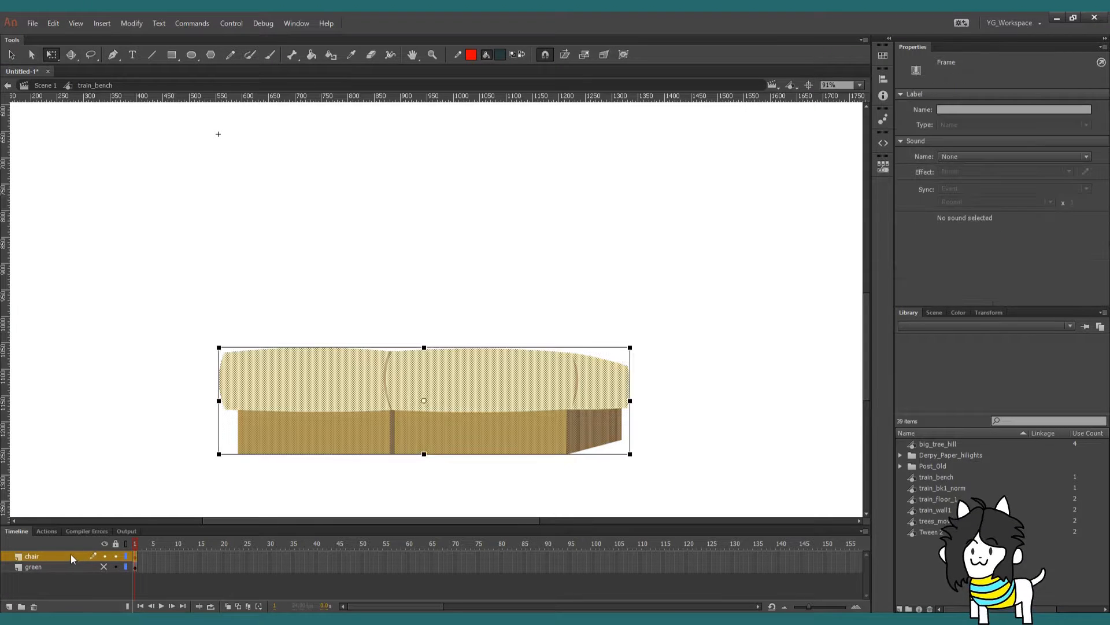
right_click(74, 560)
click(88, 390)
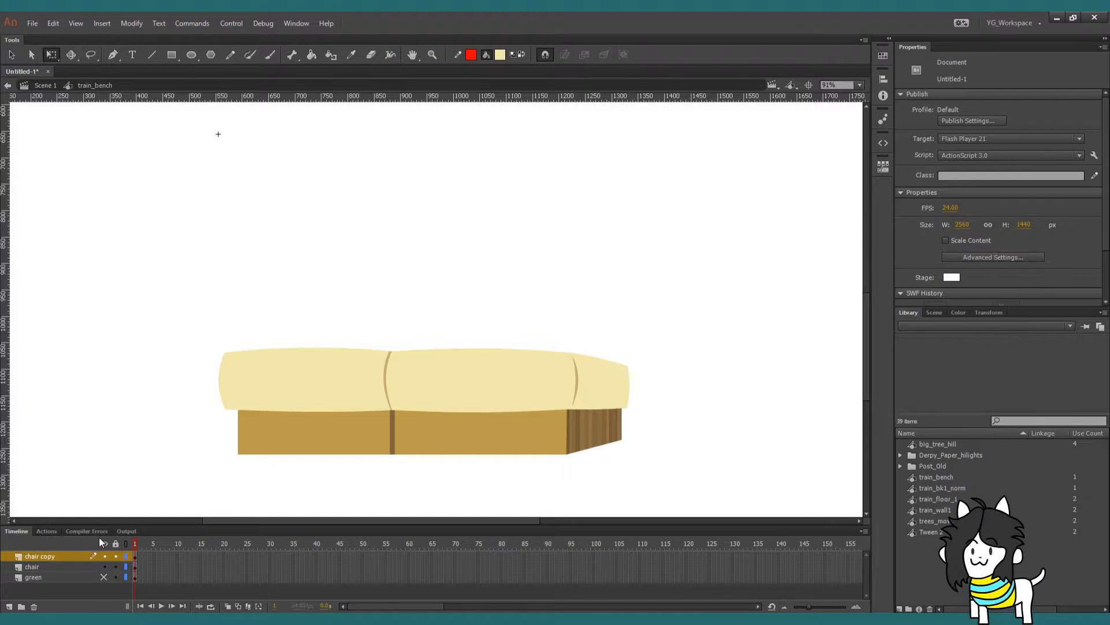
double_click(65, 566)
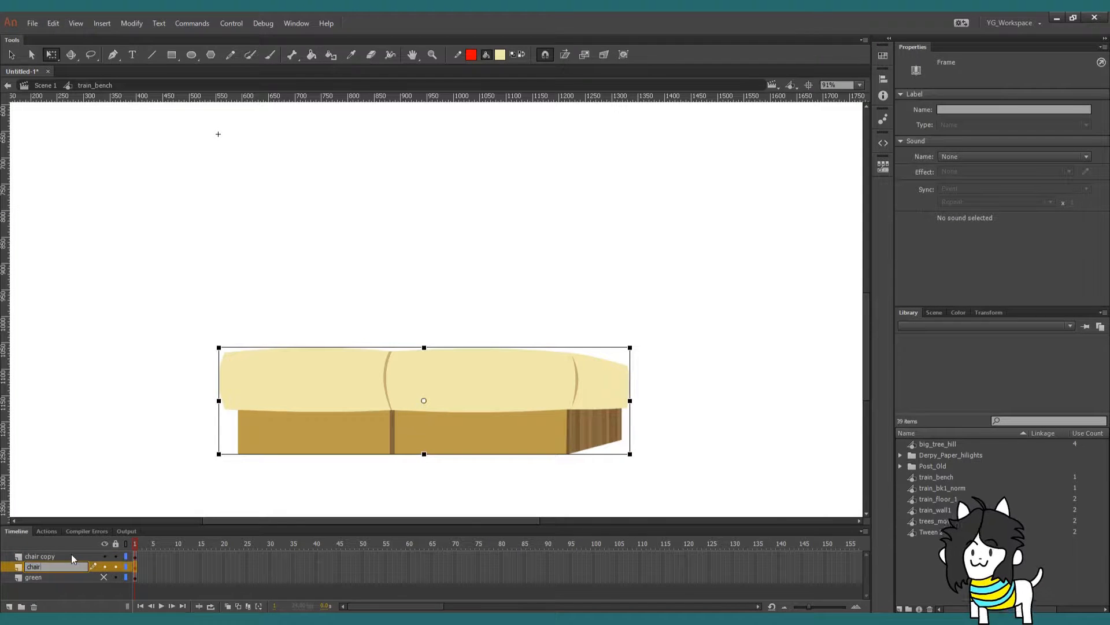
text(_side)
key(Return)
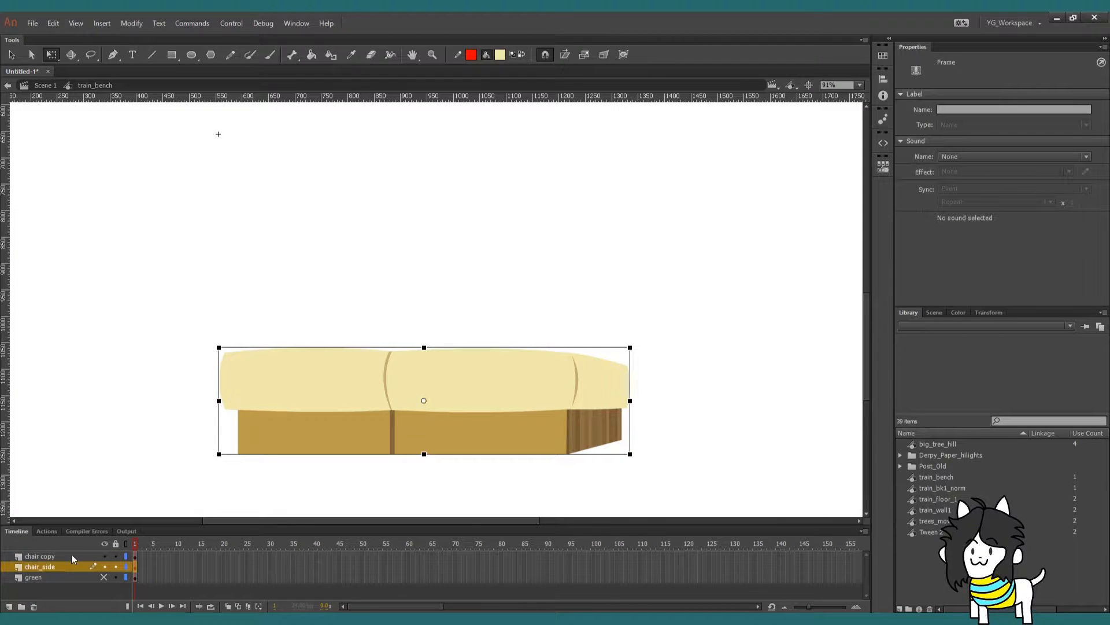
Rename the chair copy layer as chair
double_click(67, 557)
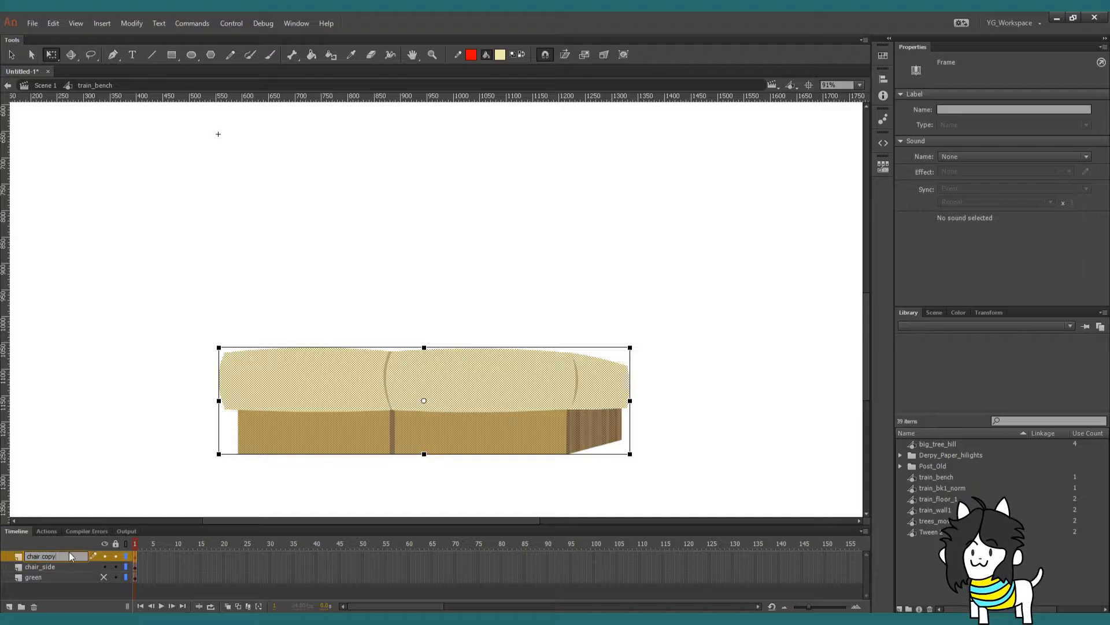
key(BackSpace)
key(BackSpace)
key(BackSpace)
key(BackSpace)
key(BackSpace)
key(Return)
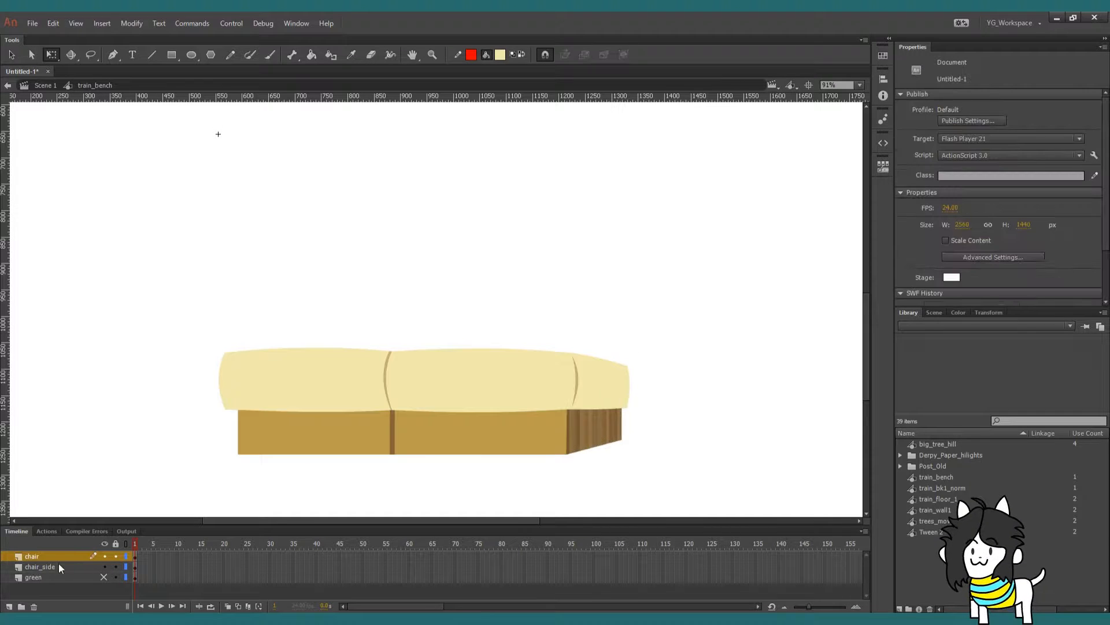
Hide the chair_side layer and make the chair layer active
click(57, 564)
click(305, 379)
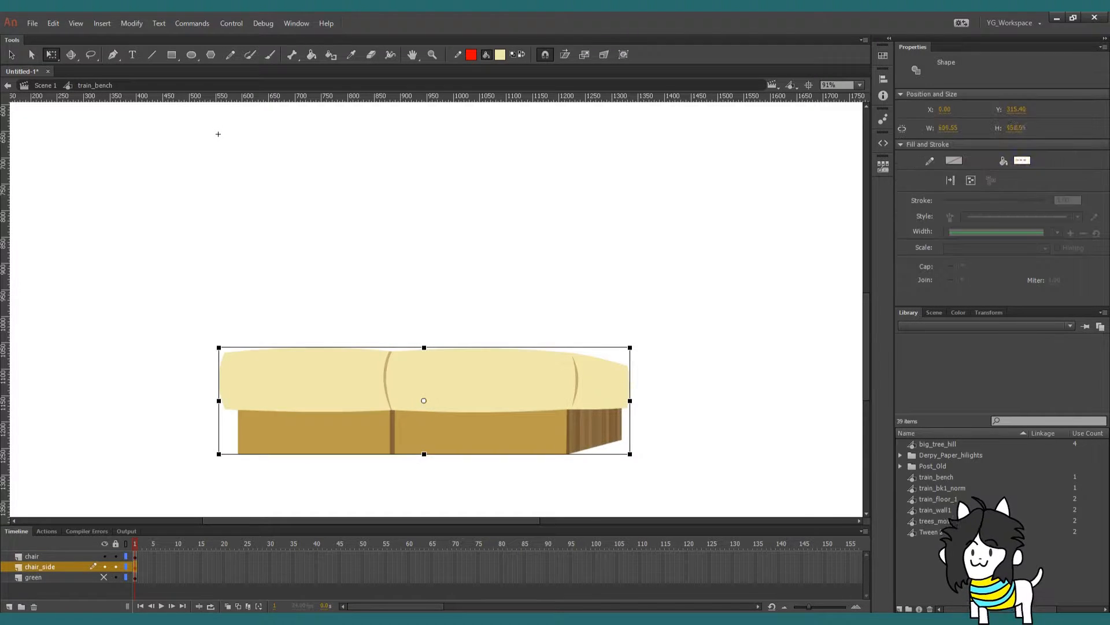
key(Escape)
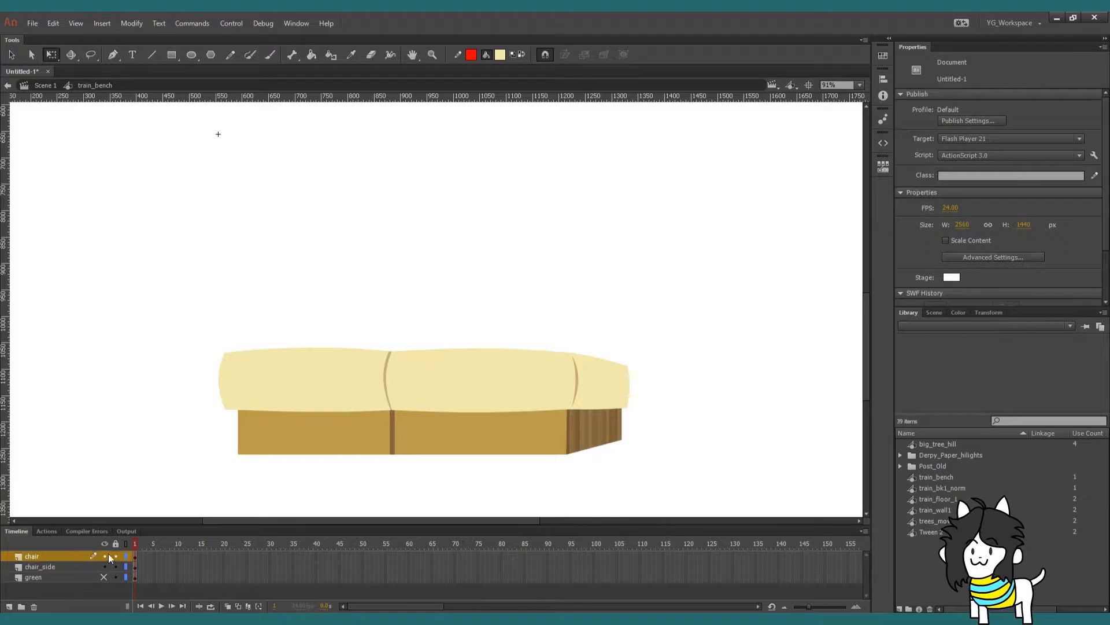
click(82, 555)
click(116, 521)
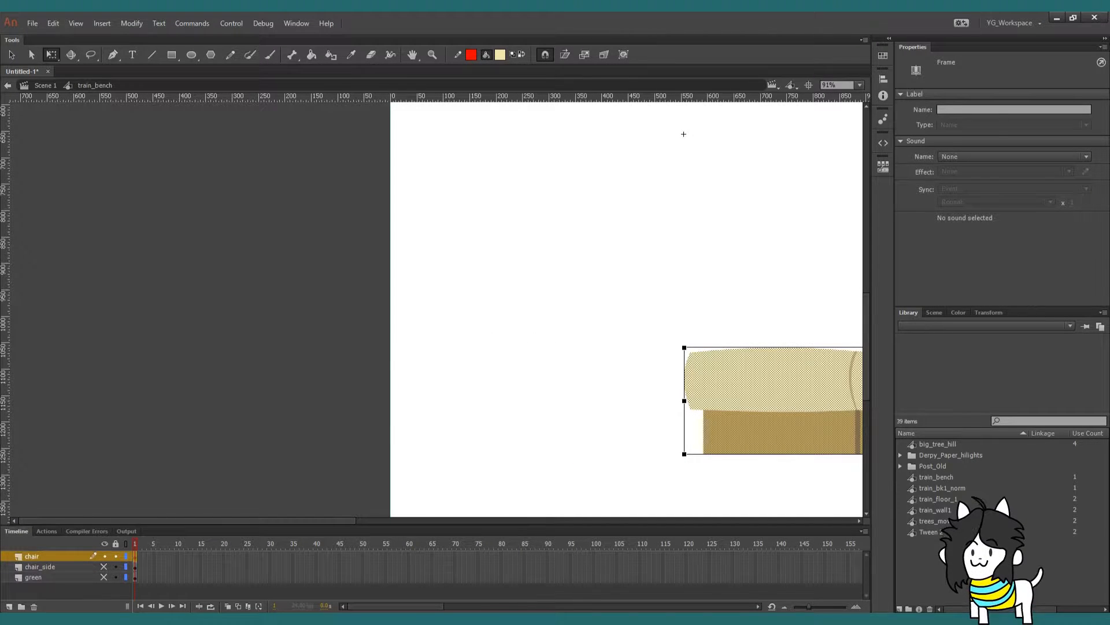
drag(728, 381, 684, 371)
drag(641, 124, 220, 112)
click(221, 114)
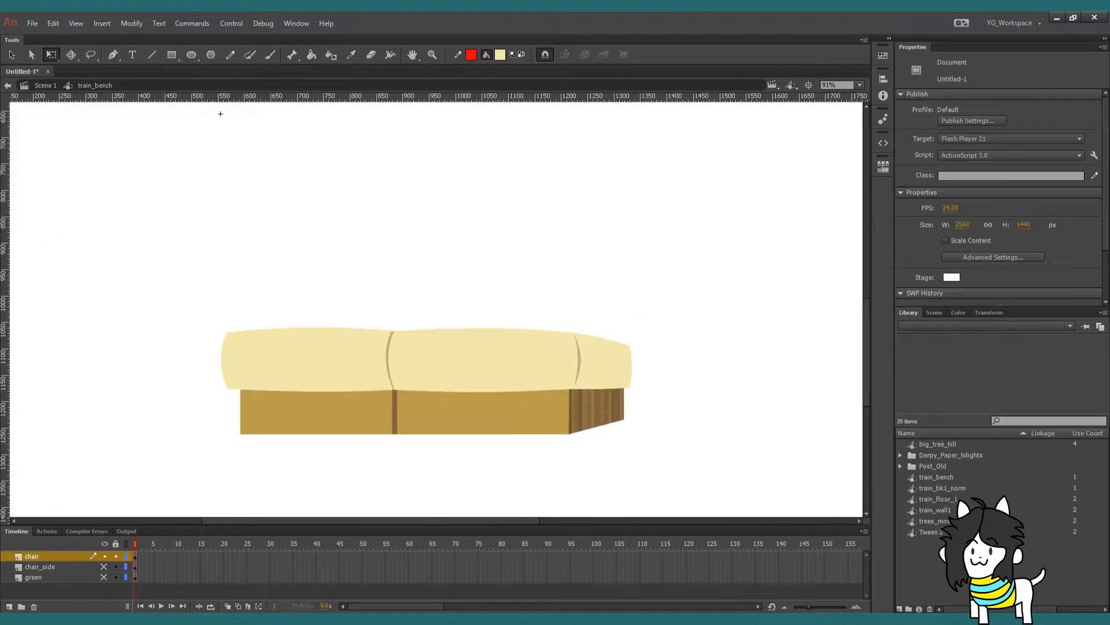
Lasso and delete the bench's angled side end from the chair layer, including the dark strip left beside the base
key(z)
drag(398, 250, 677, 504)
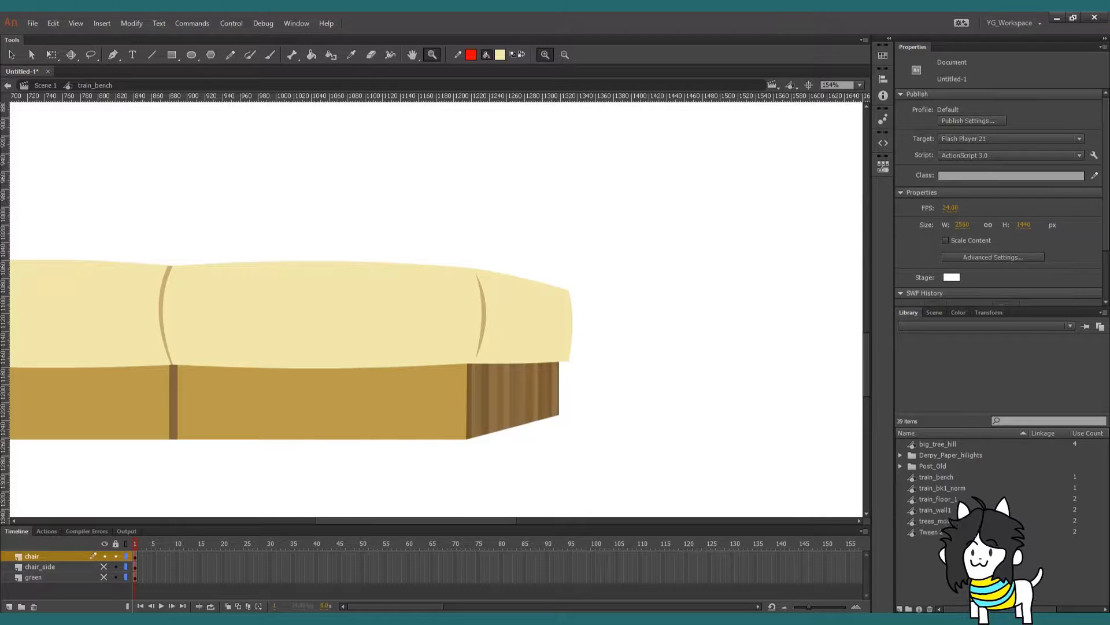
key(l)
mouse_move(626, 302)
mouse_down()
mouse_move(533, 225)
mouse_move(481, 256)
mouse_move(471, 333)
mouse_up()
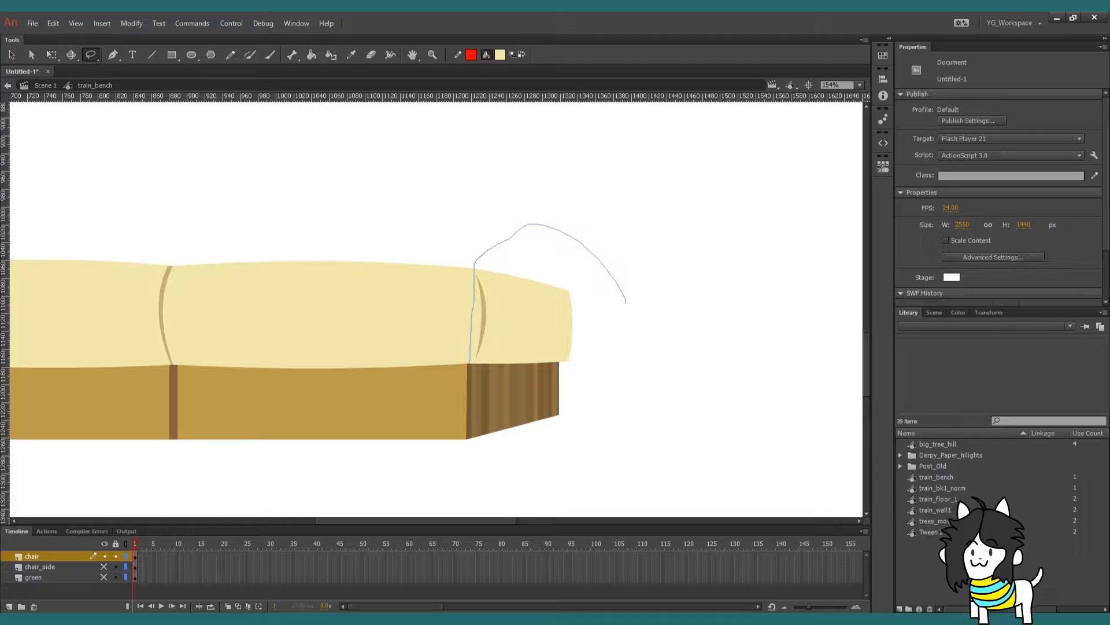
mouse_move(469, 361)
mouse_down()
mouse_move(479, 479)
mouse_move(636, 419)
mouse_up()
key(Delete)
key(q)
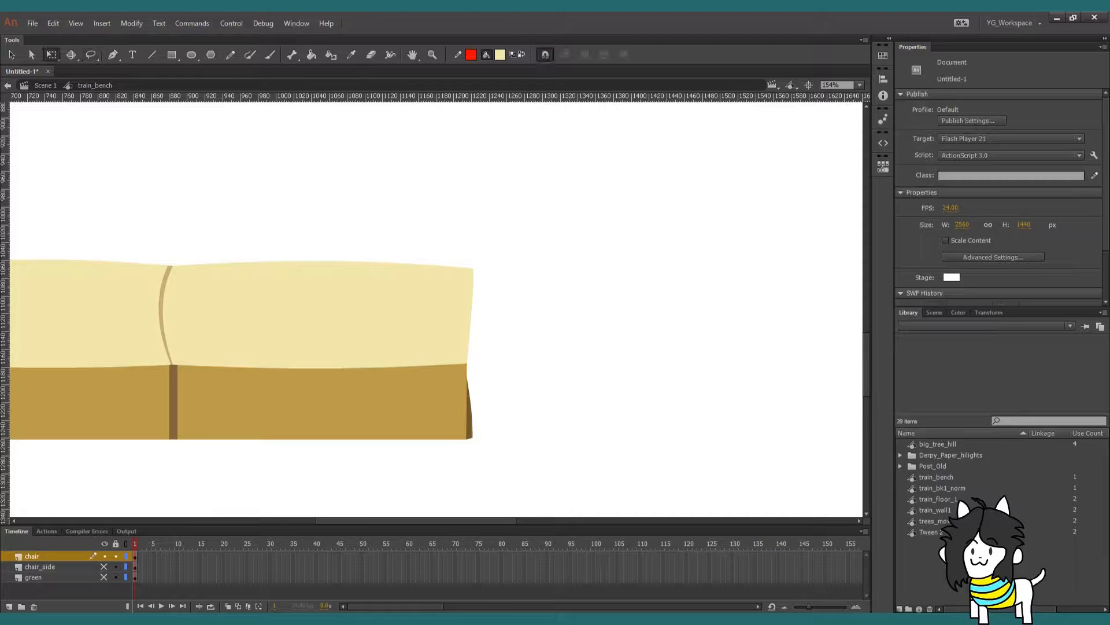
click(469, 416)
key(Delete)
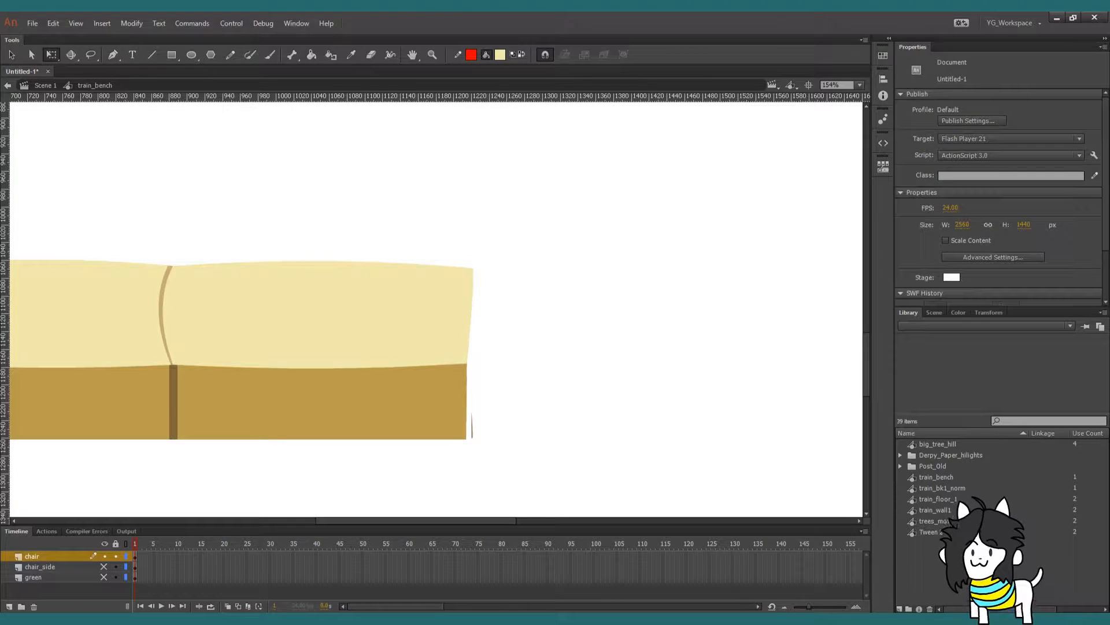
drag(470, 318, 491, 317)
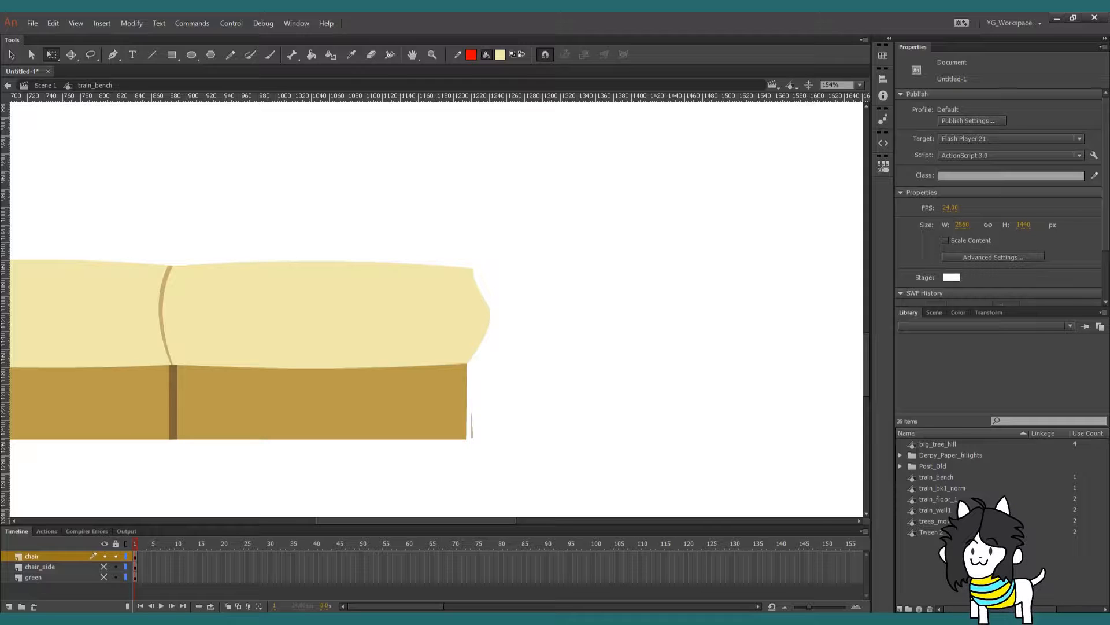
key(a)
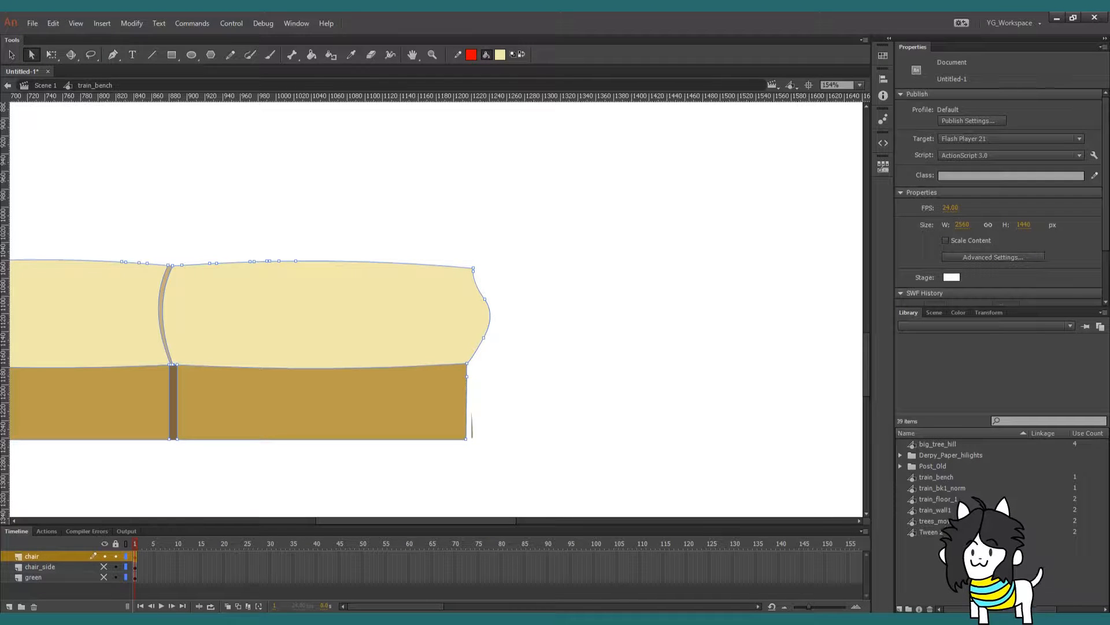
key(Delete)
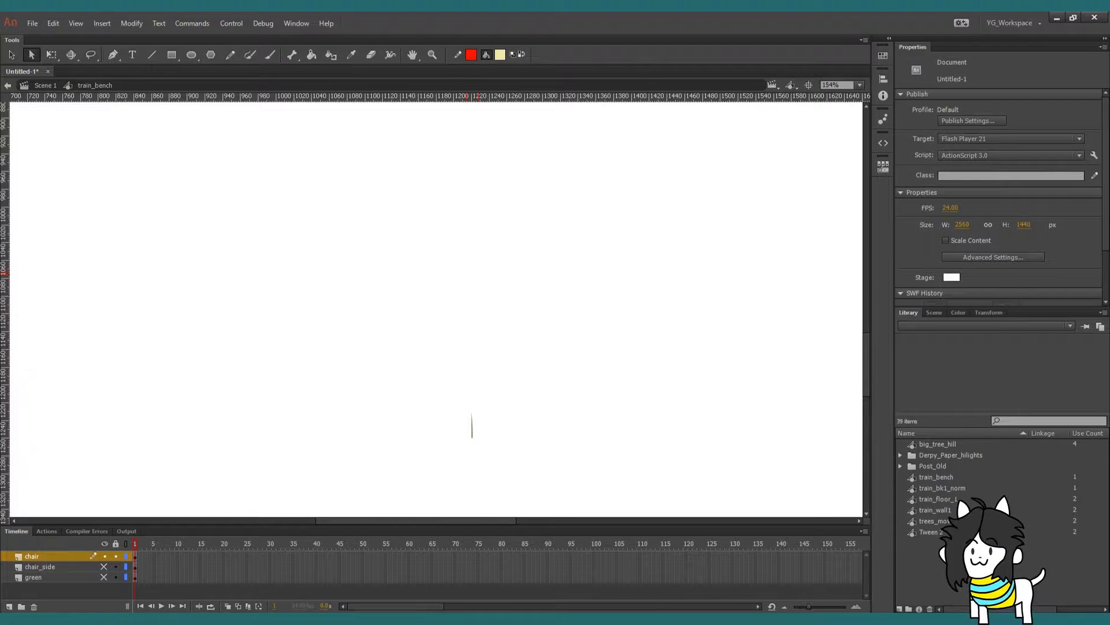
key(ctrl+z)
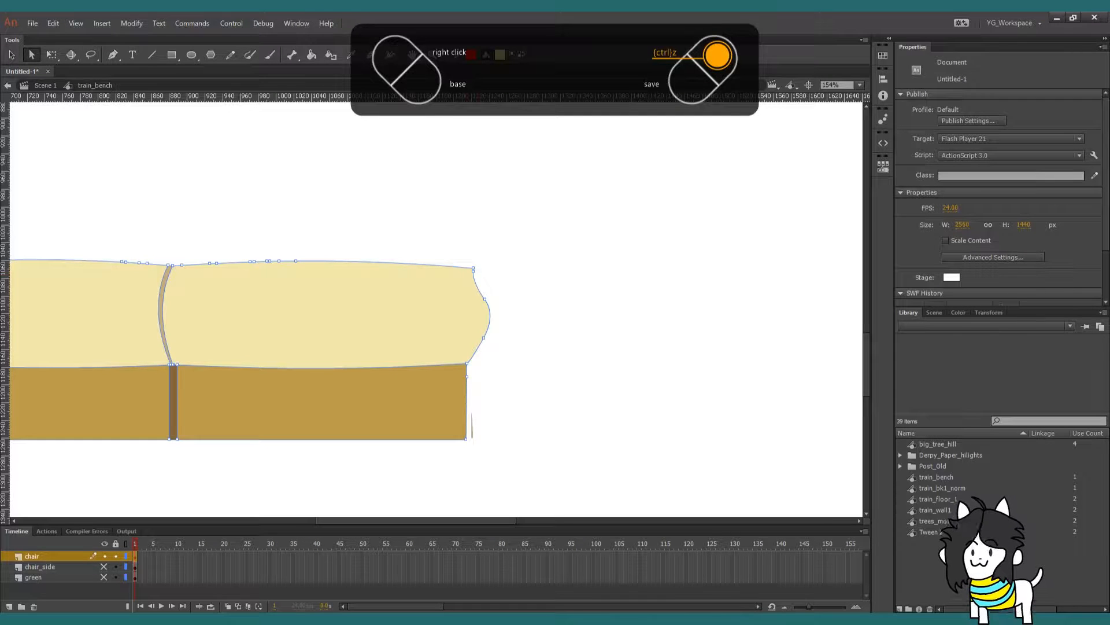
key(q)
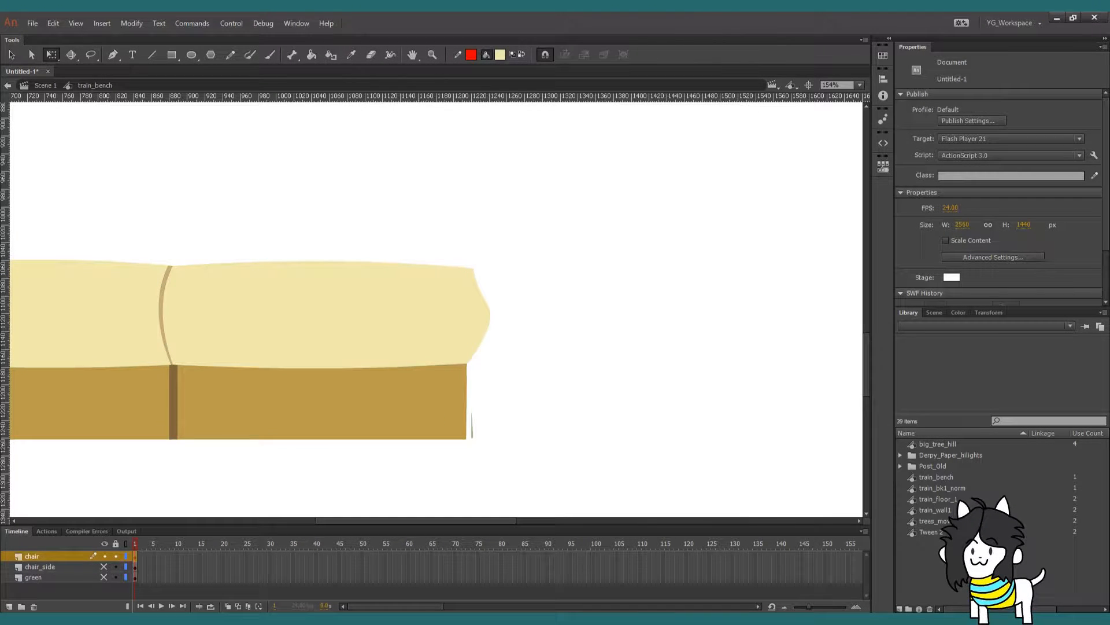
key(ctrl+z)
key(ctrl+z)
key(ctrl+z)
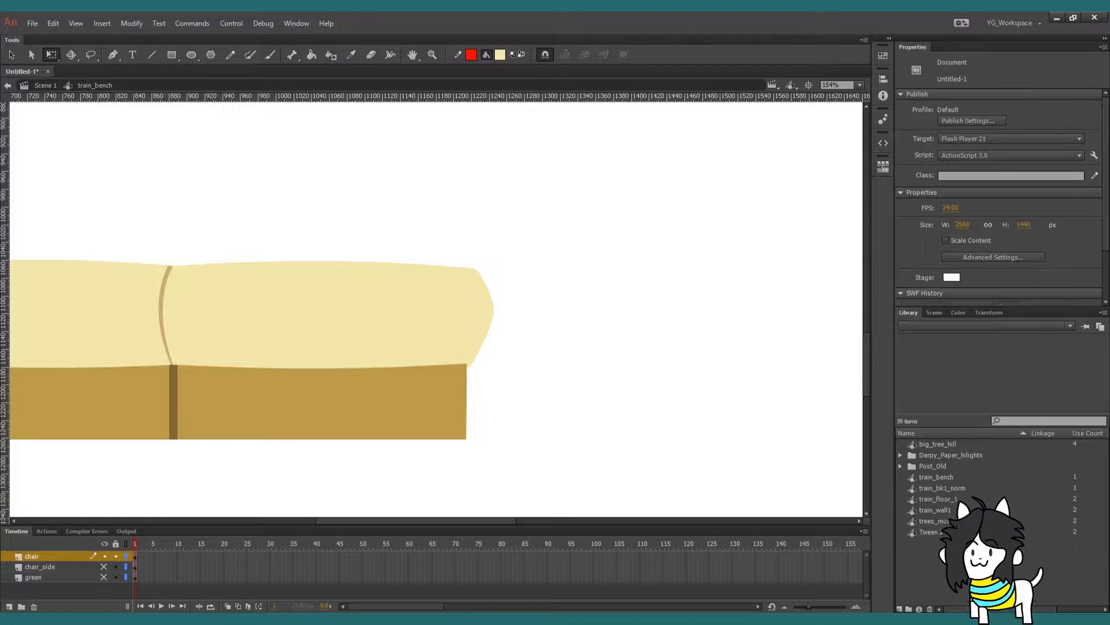
Hide the chair layer and make the chair_side layer visible and active
drag(466, 364, 557, 341)
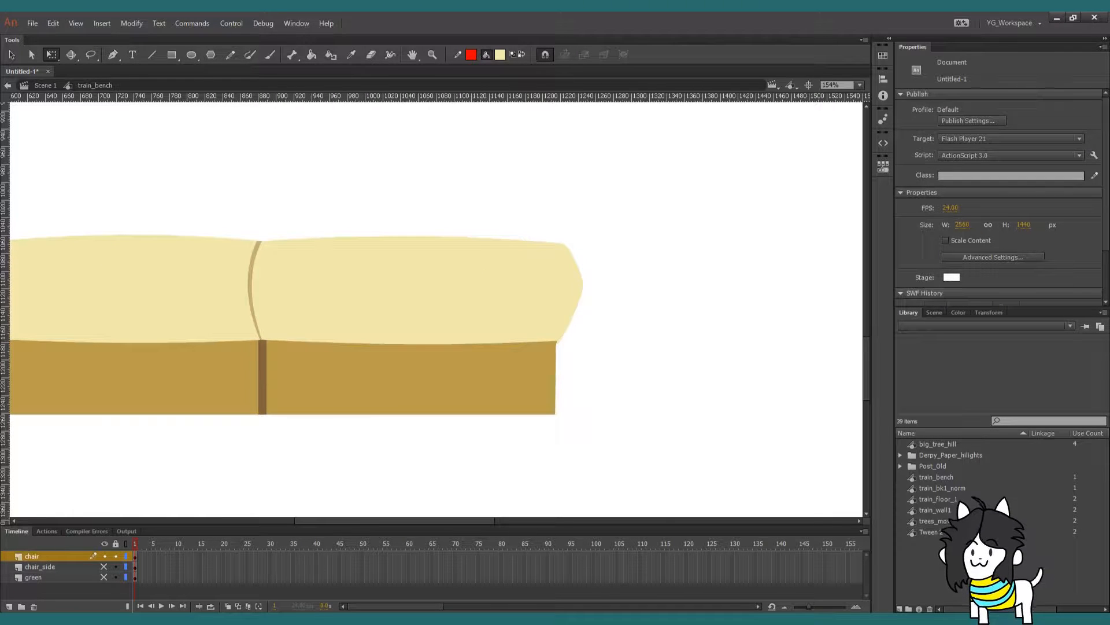
drag(573, 315, 660, 326)
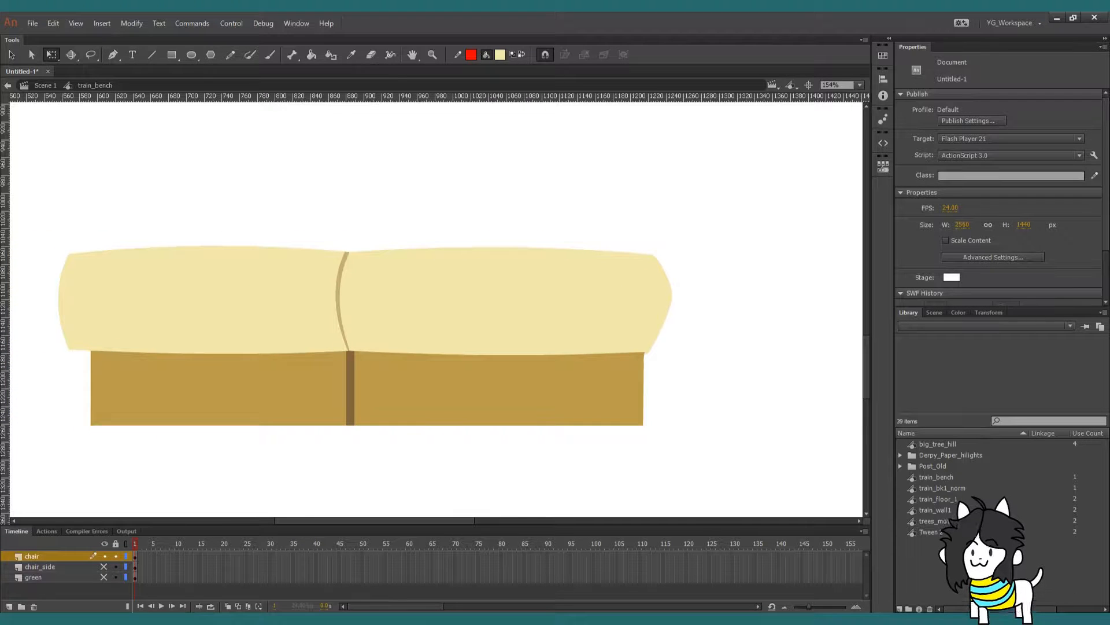
click(104, 566)
click(85, 568)
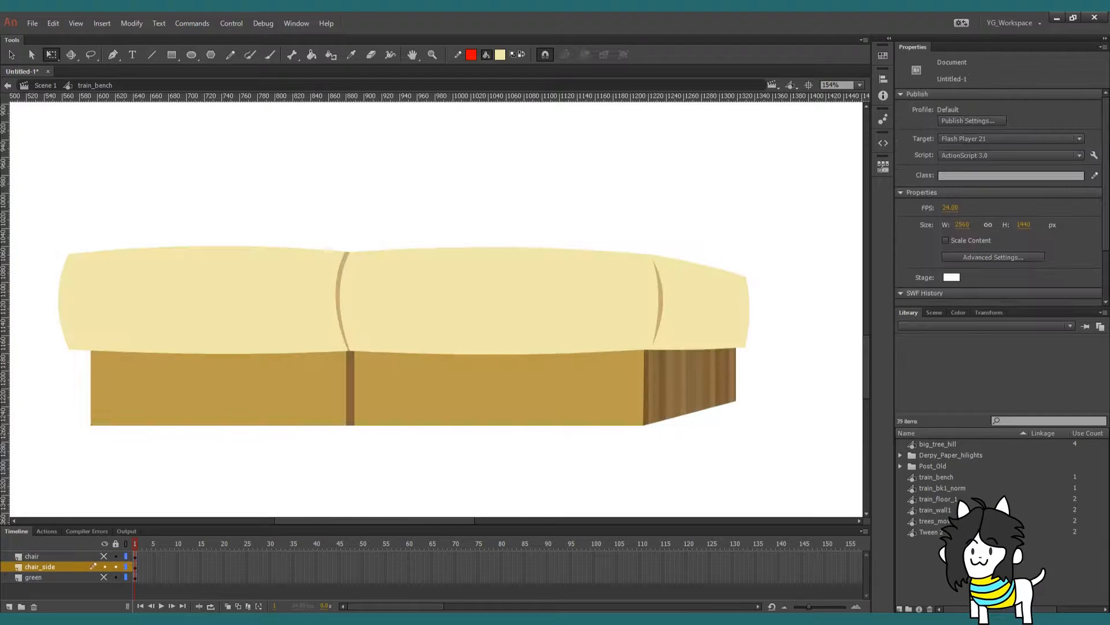
Cut the front cushions and long wooden base off the chair_side layer, keeping only the bench's angled side end
key(l)
mouse_move(584, 209)
mouse_down()
mouse_move(627, 347)
mouse_move(404, 475)
mouse_move(569, 231)
mouse_up()
key(q)
key(Delete)
drag(336, 244, 559, 357)
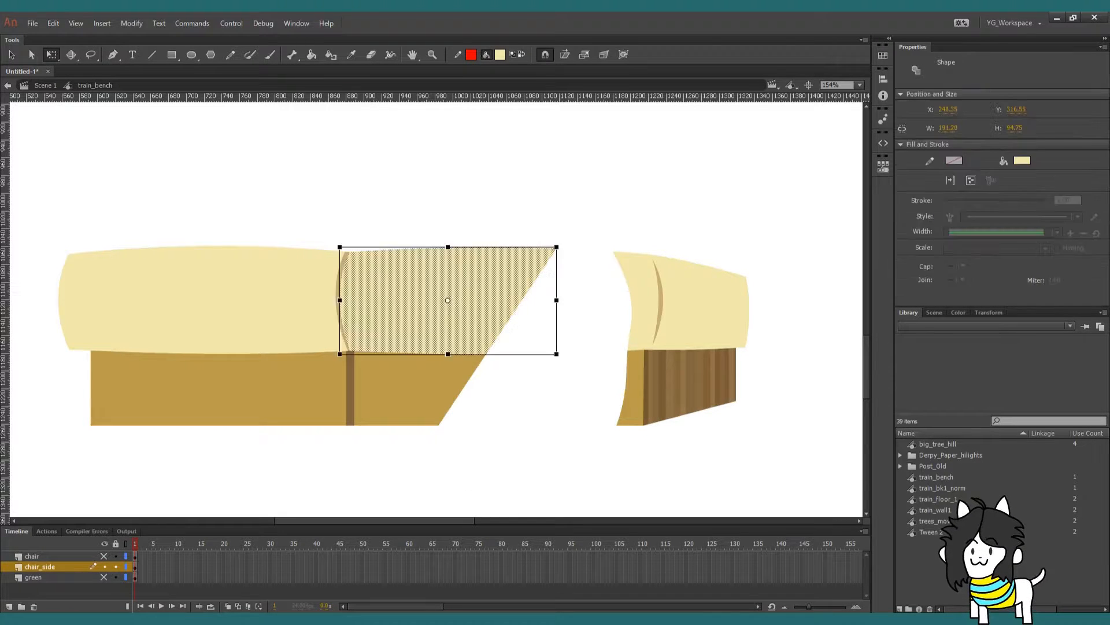
key(Delete)
drag(42, 205, 482, 473)
key(Delete)
drag(421, 300, 503, 382)
key(Delete)
Round the side cushion's cut edge outward and delete the leftover tan base strip beside the wood-grain panel
drag(636, 301, 454, 349)
drag(463, 290, 442, 288)
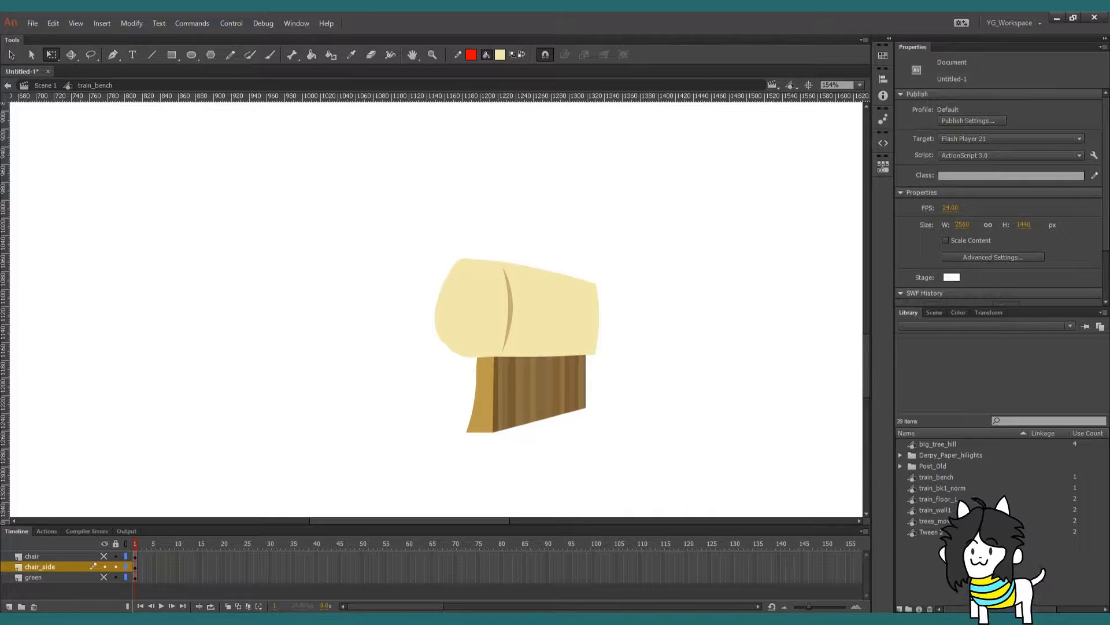
drag(449, 347, 445, 351)
key(Delete)
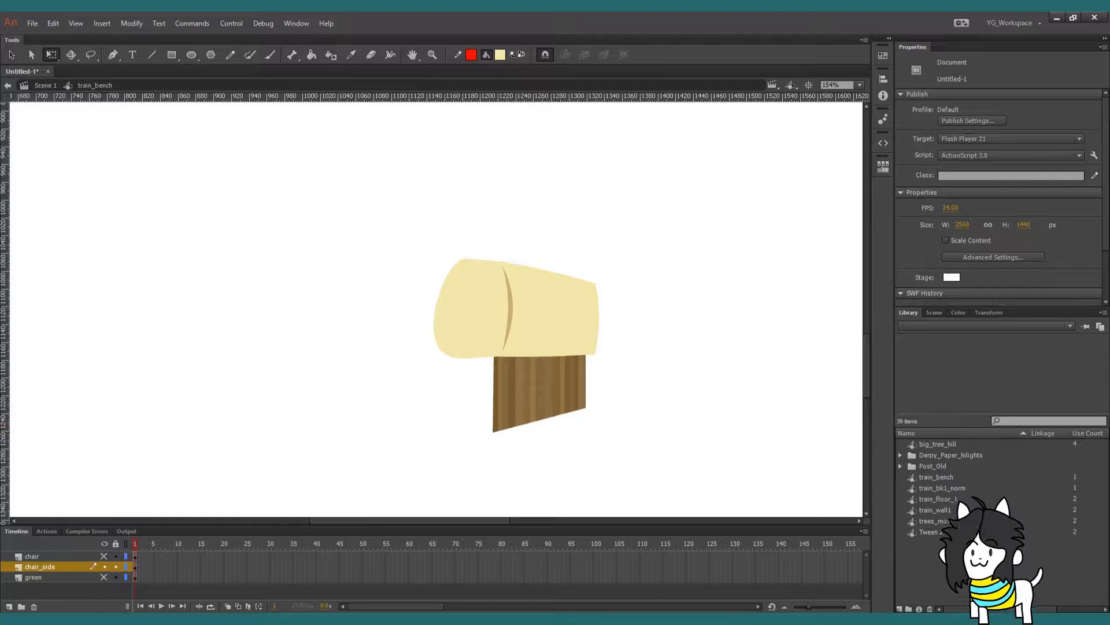
Show the chair layer, lock the others, and erase the jagged spike under the cushion's cut end with a larger round eraser, using outline view
click(104, 556)
key(z)
drag(442, 273, 536, 385)
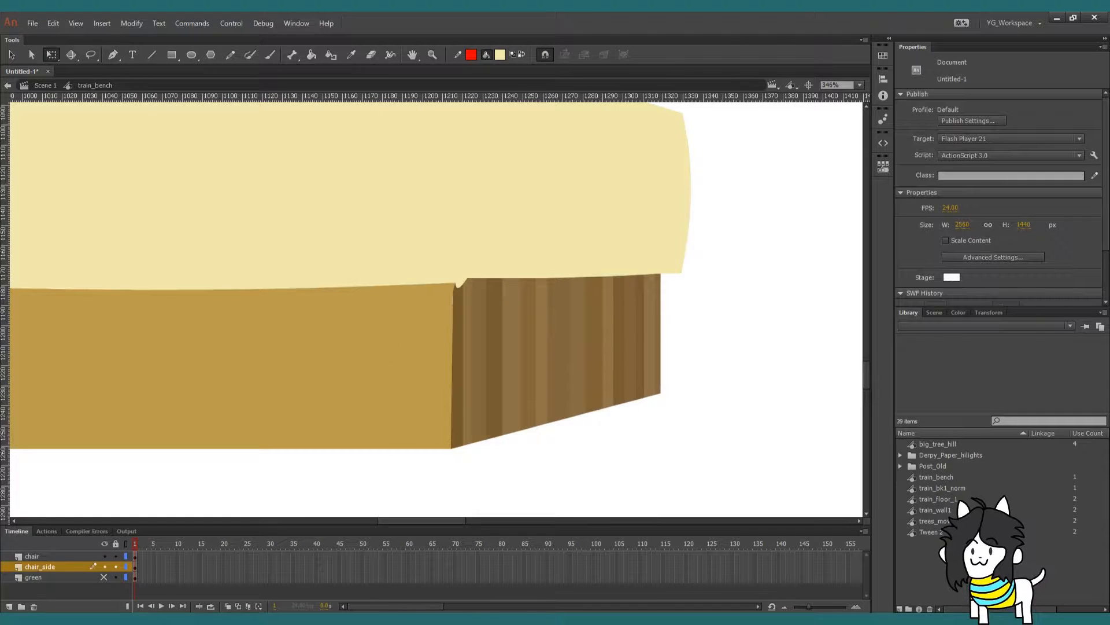
click(404, 220)
key(Escape)
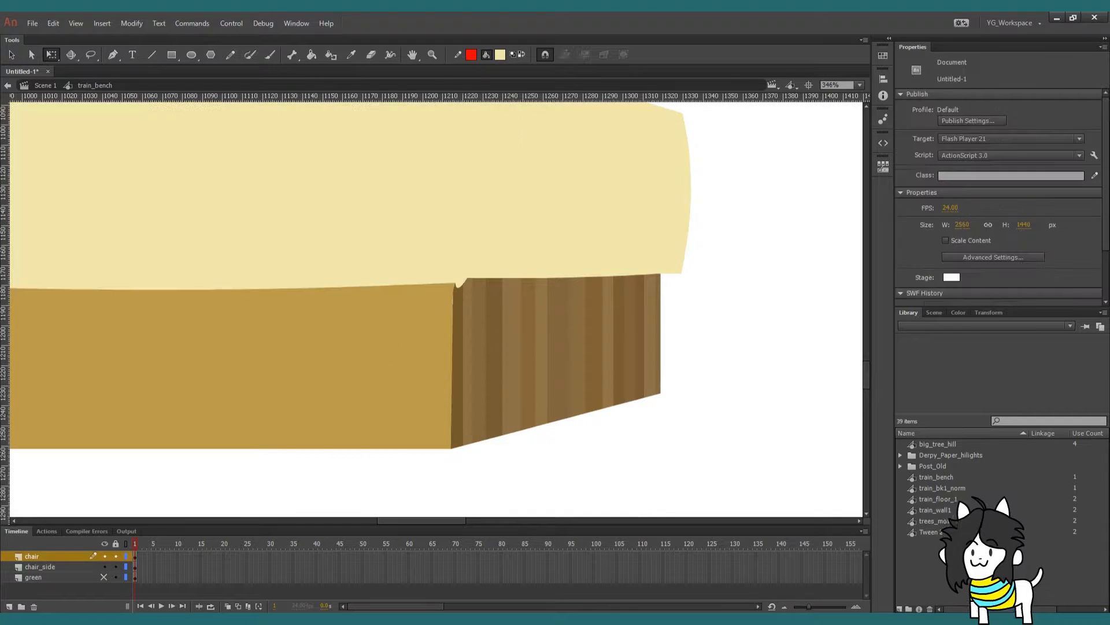
click(126, 555)
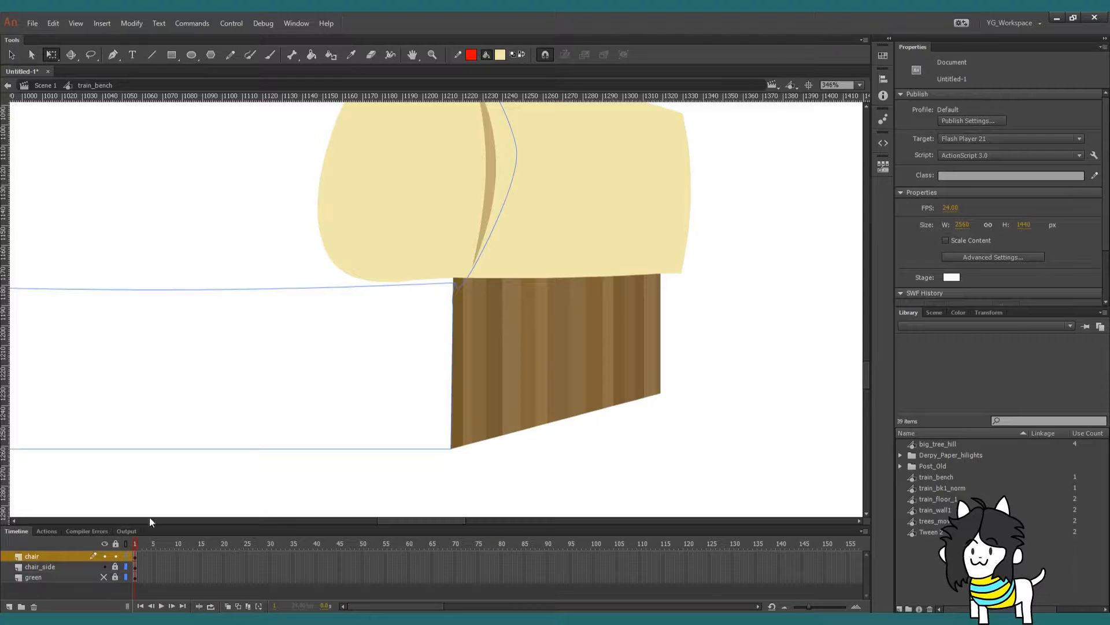
key(e)
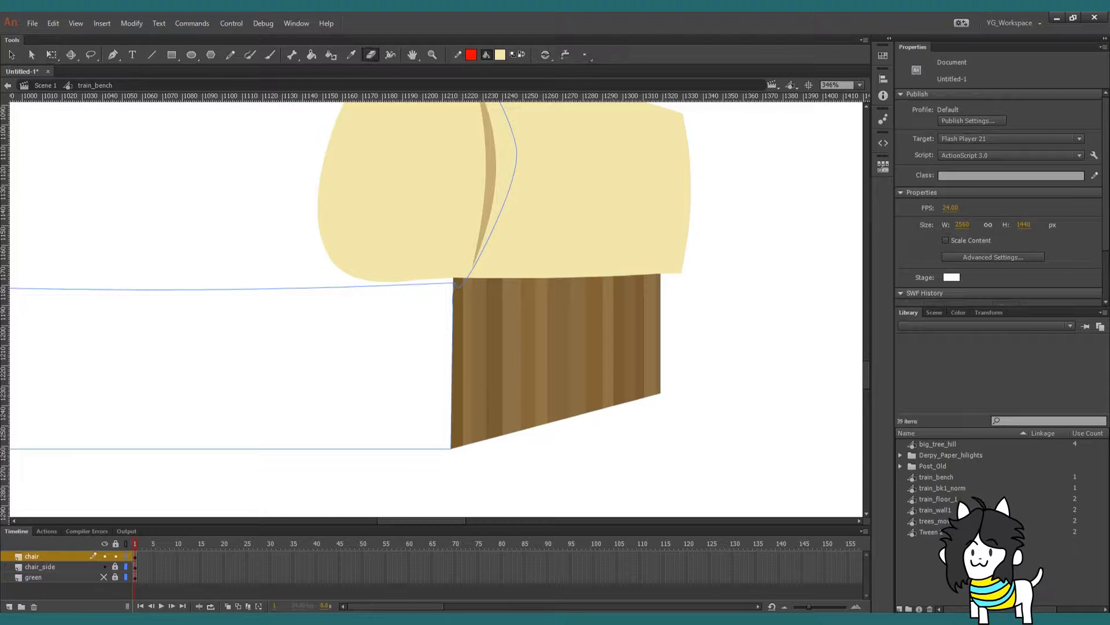
click(584, 55)
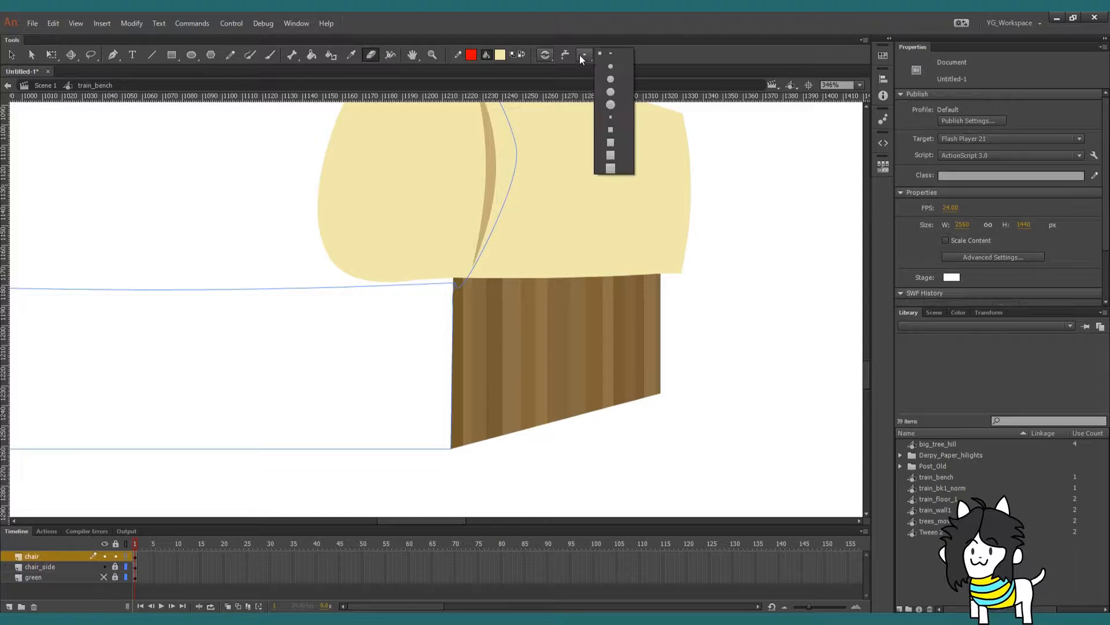
click(606, 78)
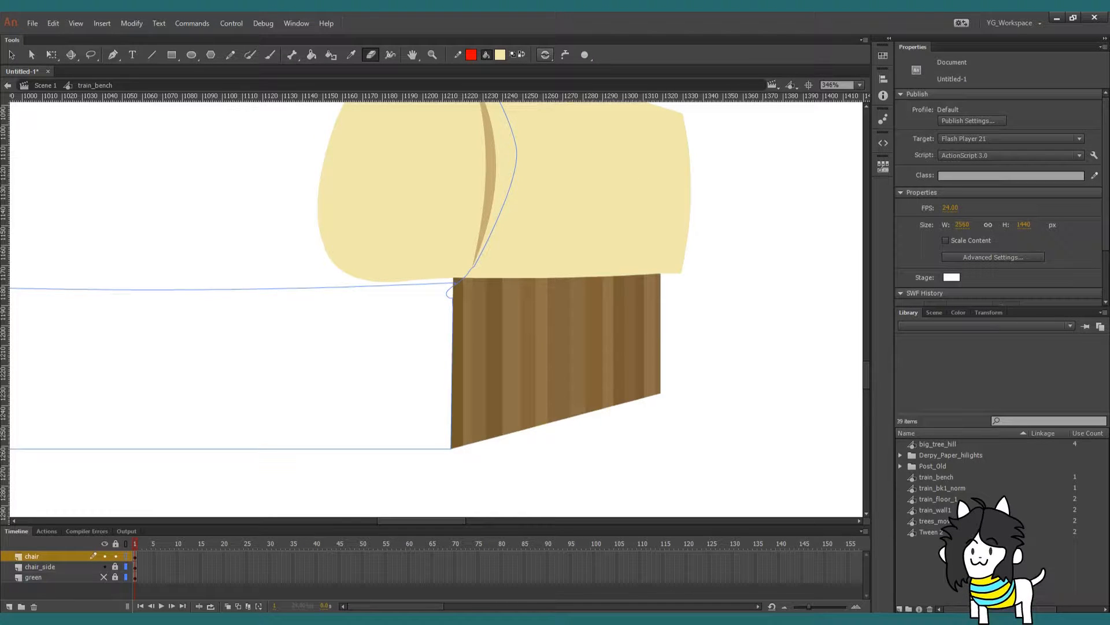
key(q)
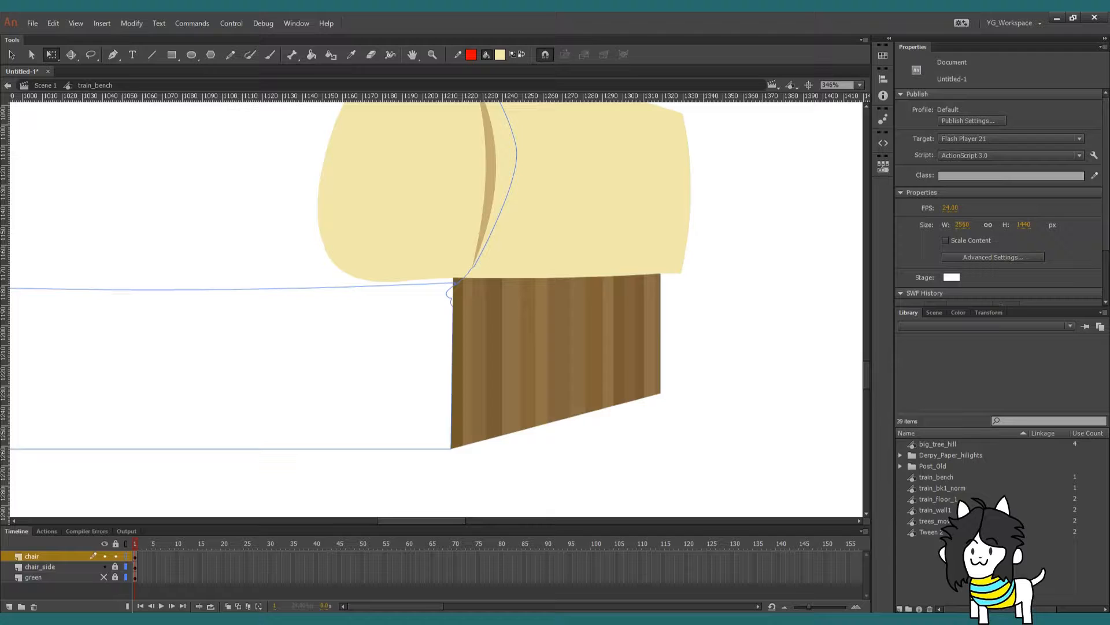
click(125, 557)
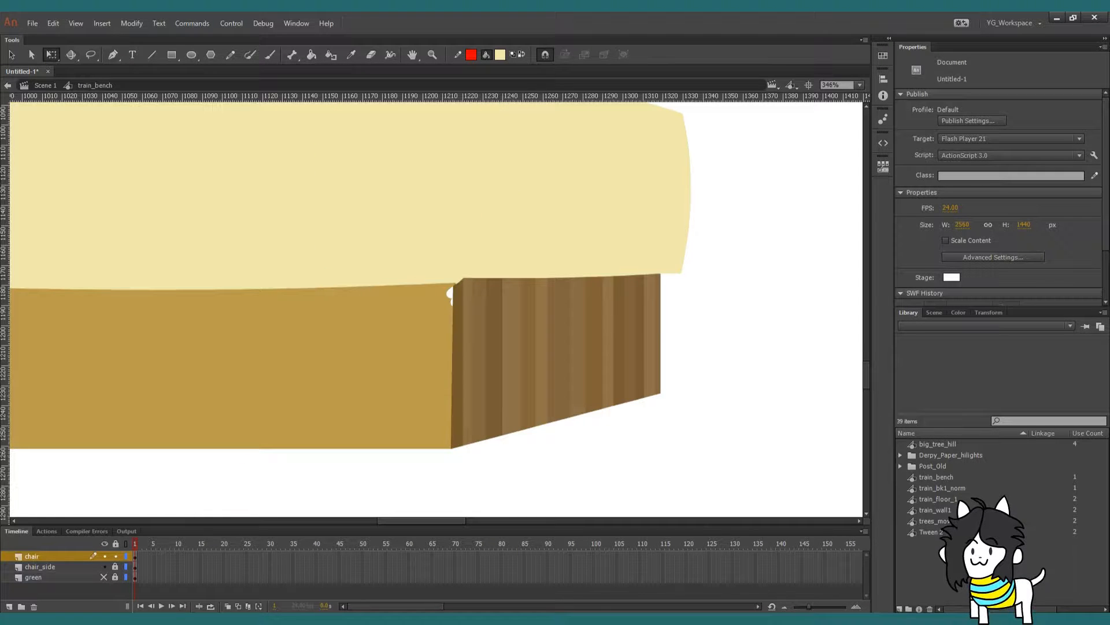
Hide chair_side, close the notch in the wooden base's cut edge with a straight line, and fill it with the base's tan
click(104, 566)
key(n)
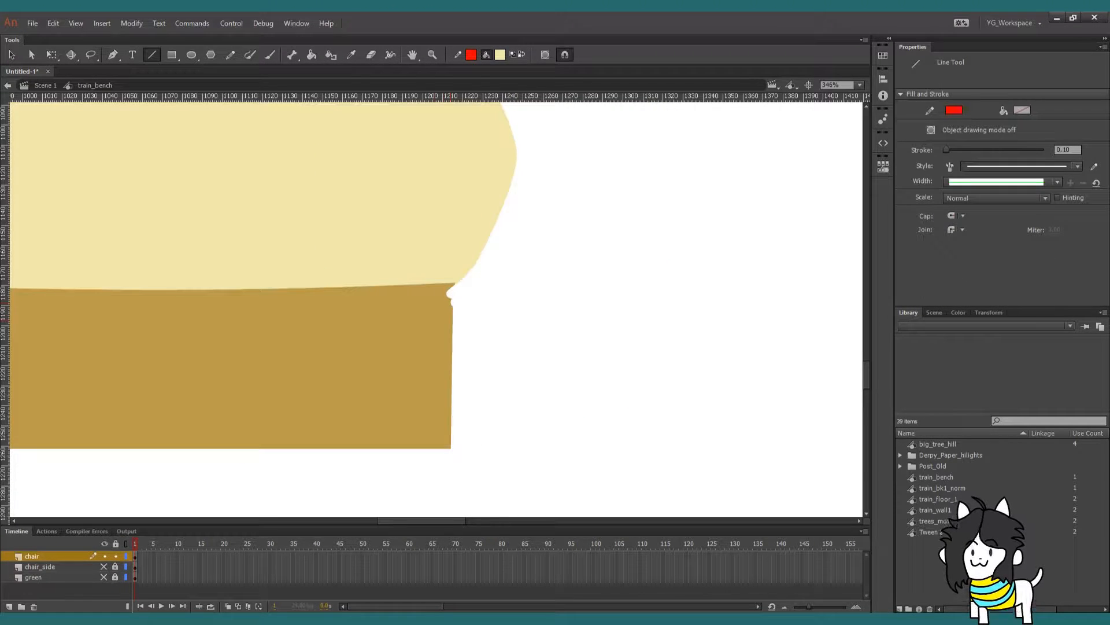
drag(453, 328, 455, 284)
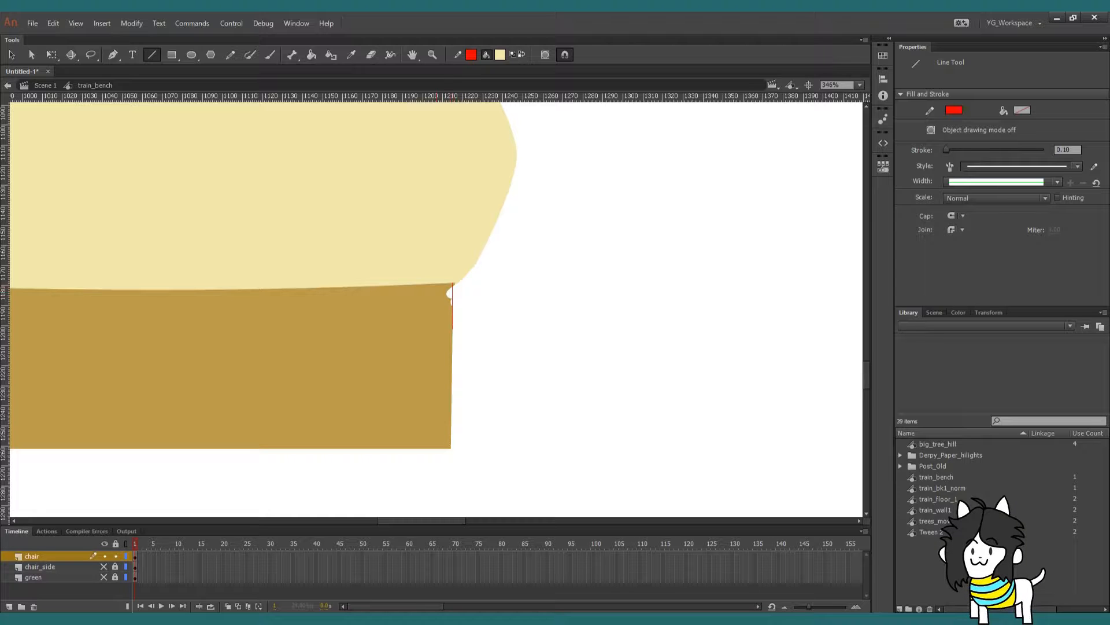
key(z)
drag(409, 244, 495, 374)
key(q)
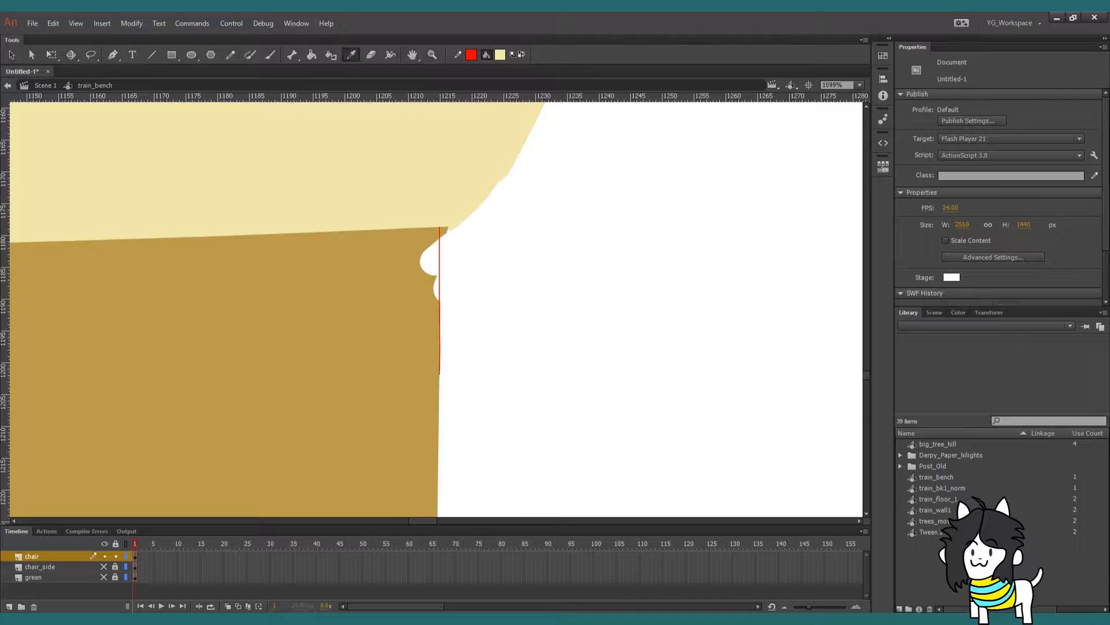
click(429, 264)
key(Delete)
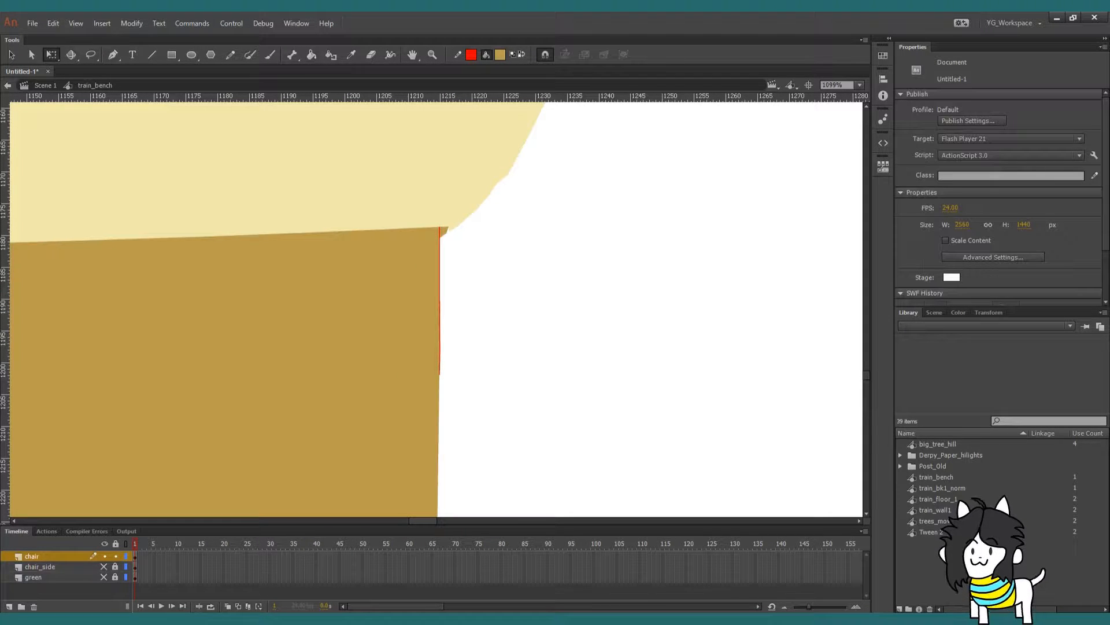
Recolor the leftover tan sliver with the cushion's cream, delete the red guide line, and straighten the base's cut edge
key(i)
click(444, 229)
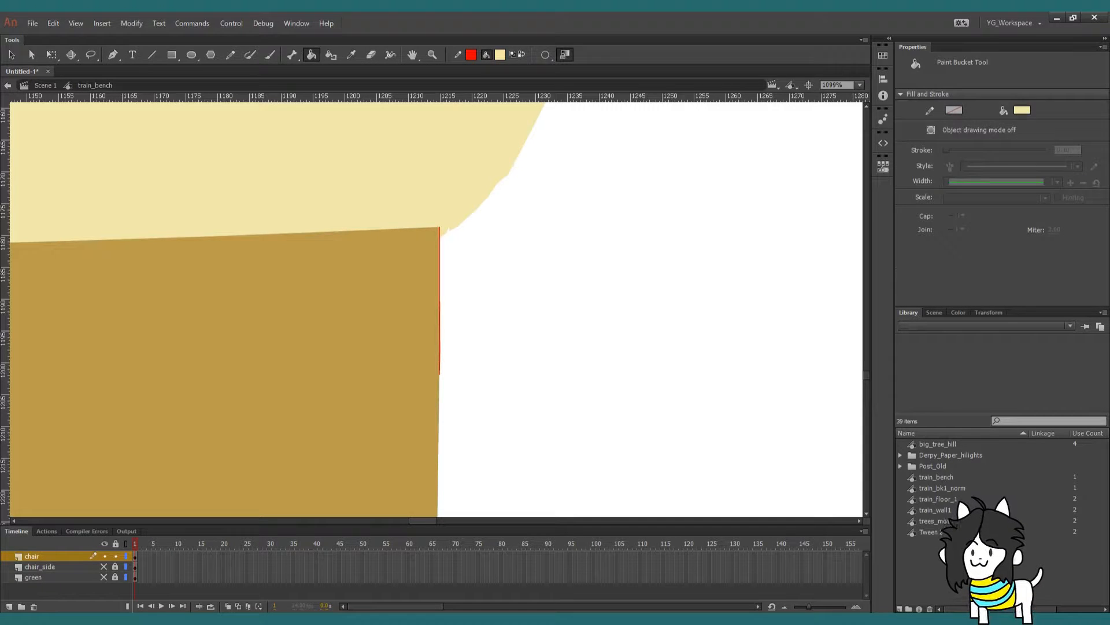
key(q)
click(439, 301)
key(Delete)
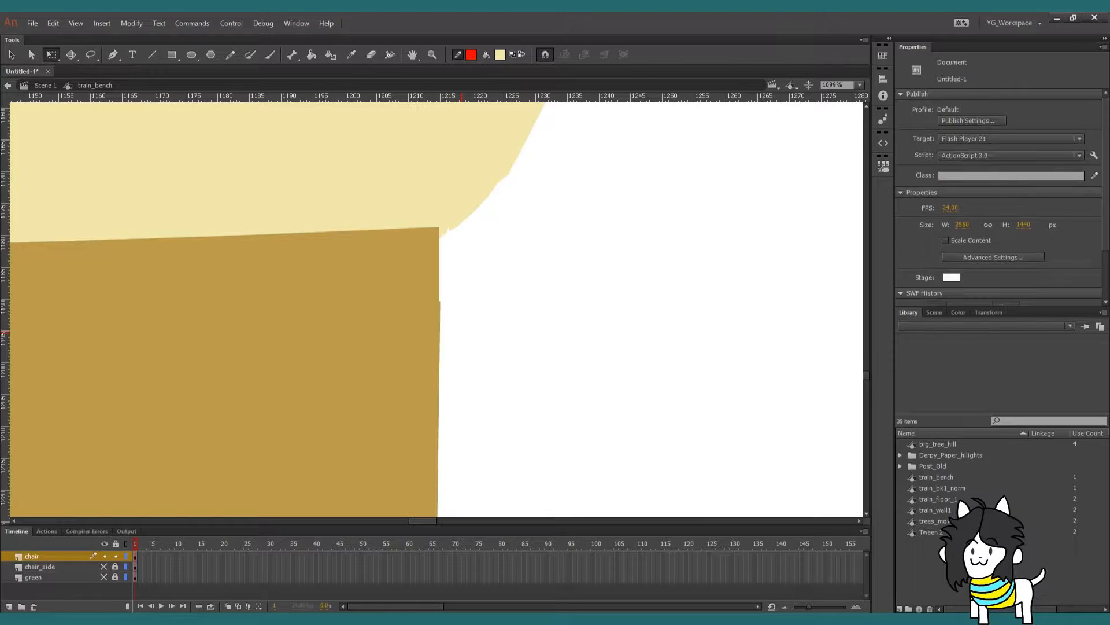
drag(439, 301, 450, 234)
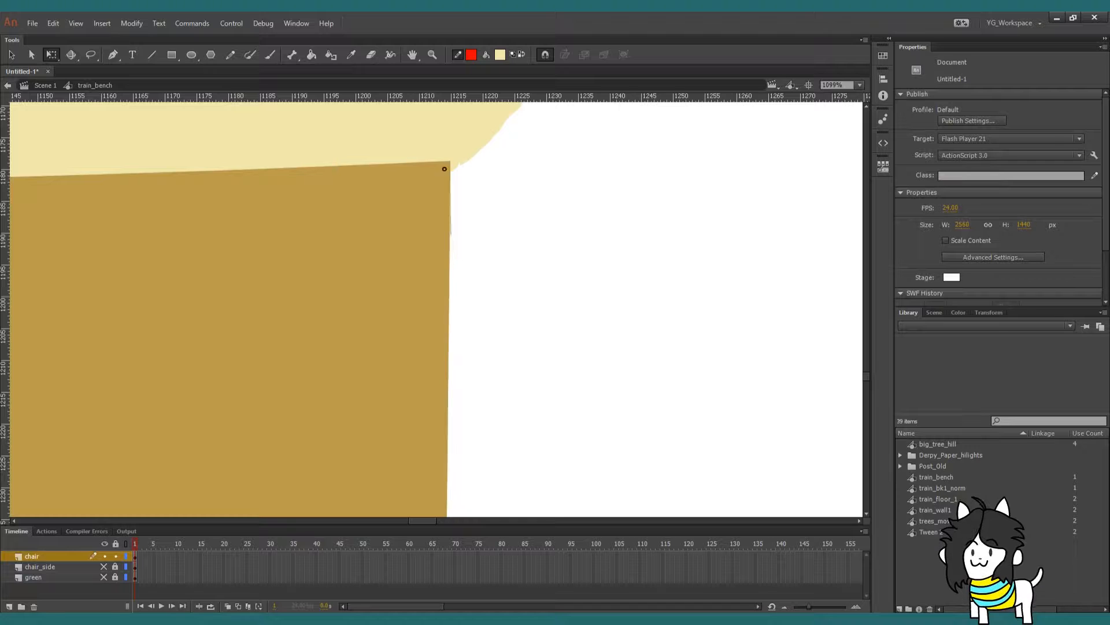
drag(450, 161, 495, 110)
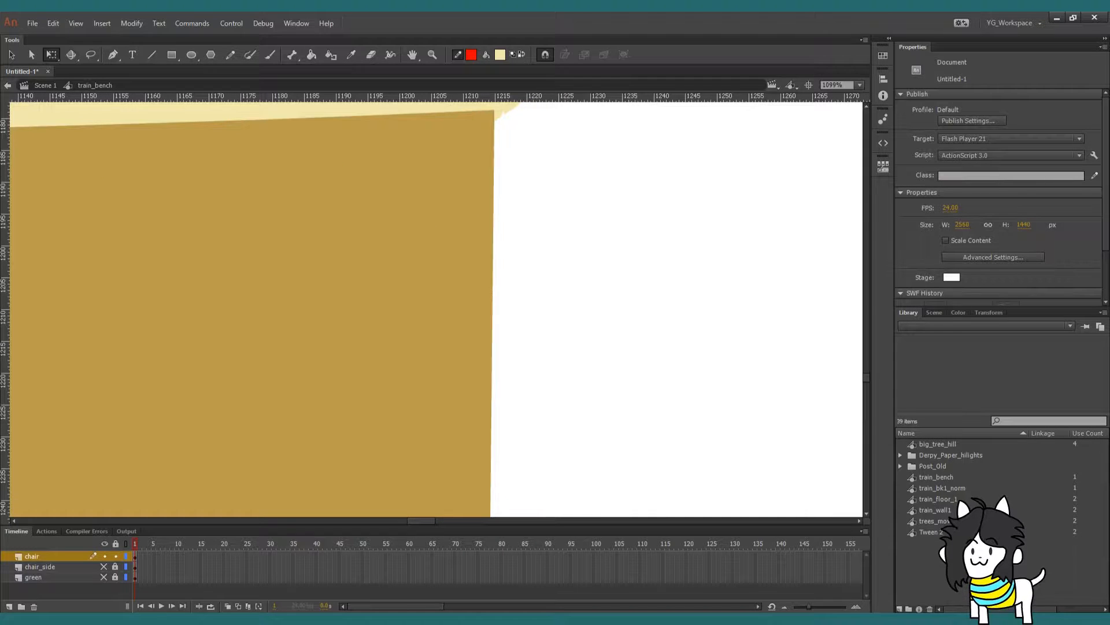
Show the chair_side layer and examine the seam between the front base and the wood-grain side panel
scroll(571, 385, down, 8)
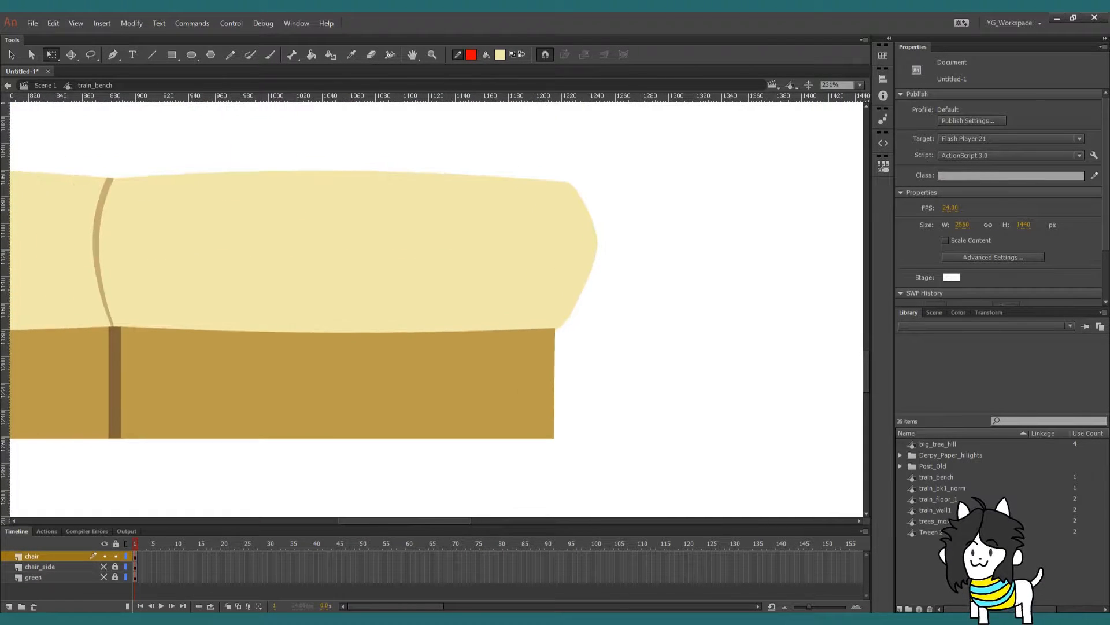
click(104, 566)
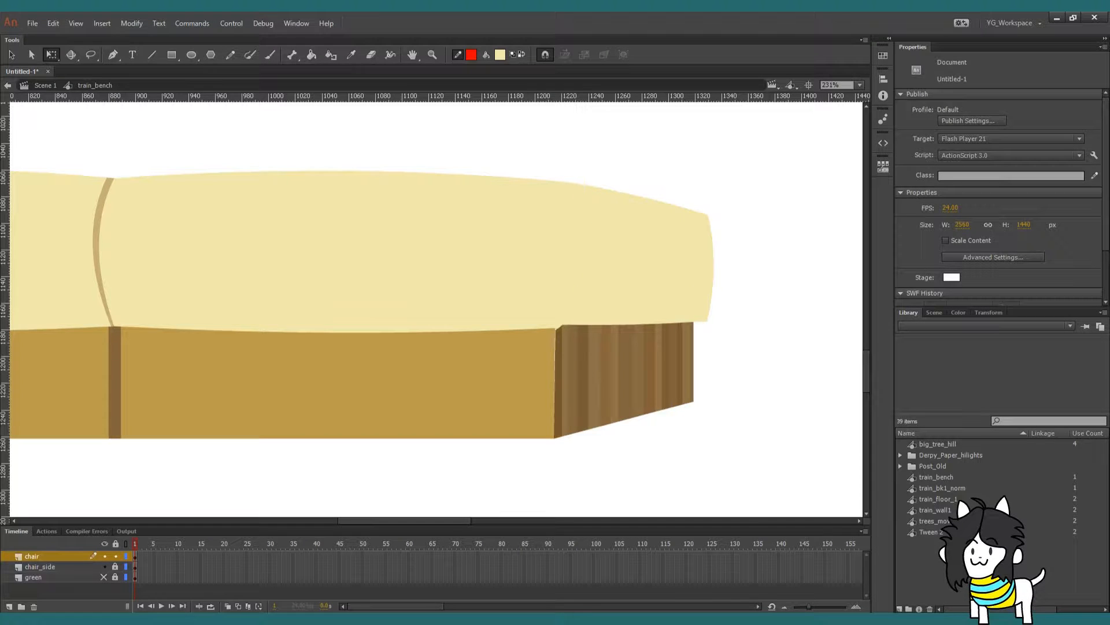
drag(722, 211, 657, 215)
scroll(513, 380, up, 6)
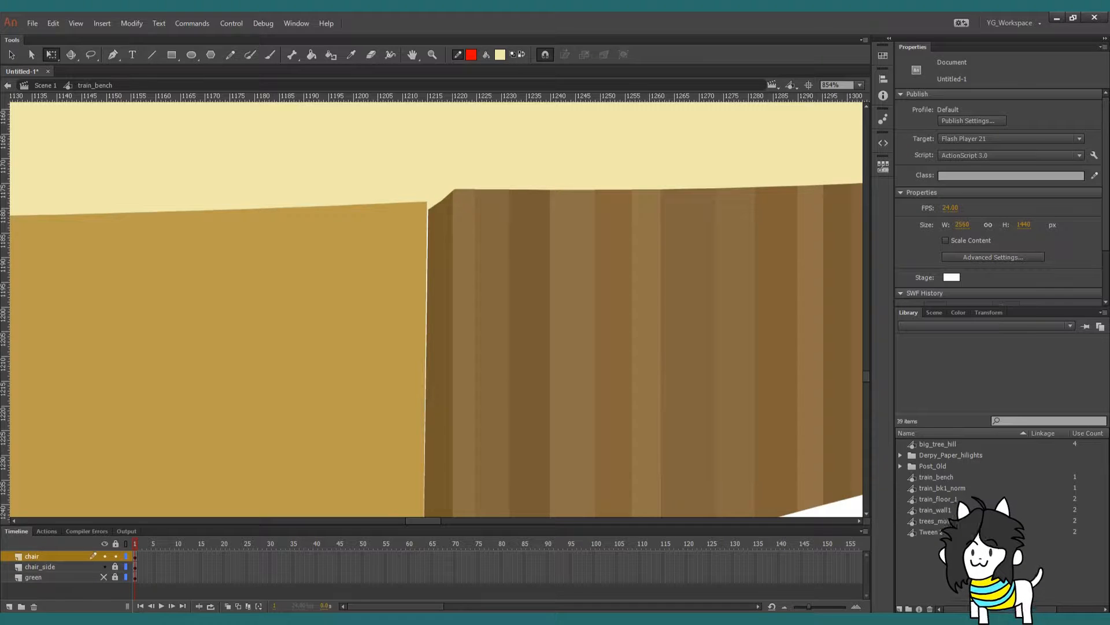
drag(514, 347, 483, 281)
click(860, 85)
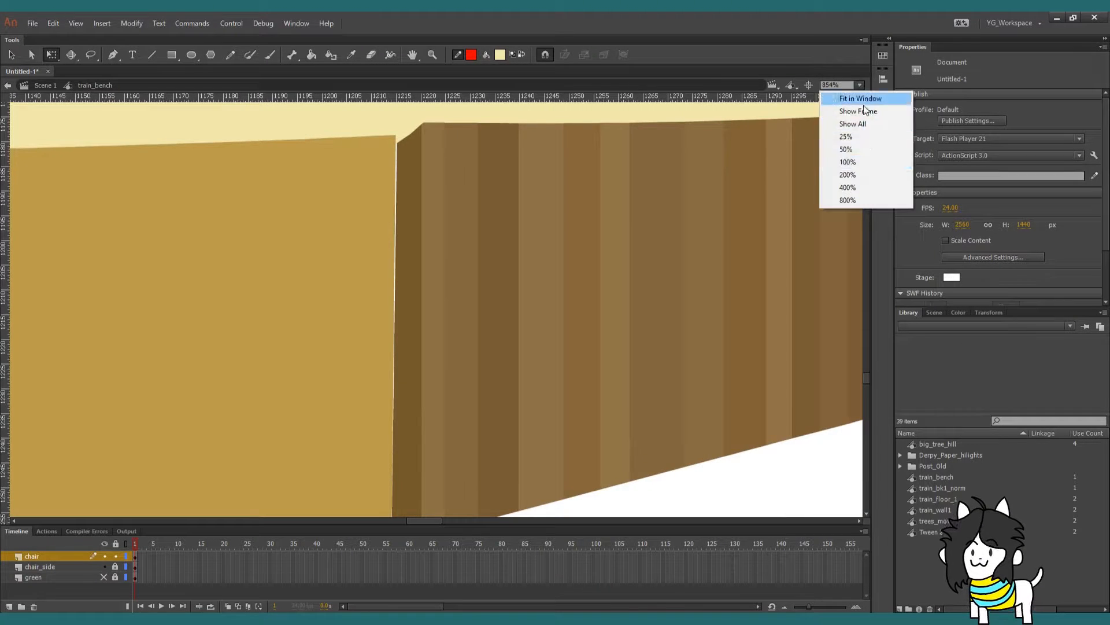
click(866, 160)
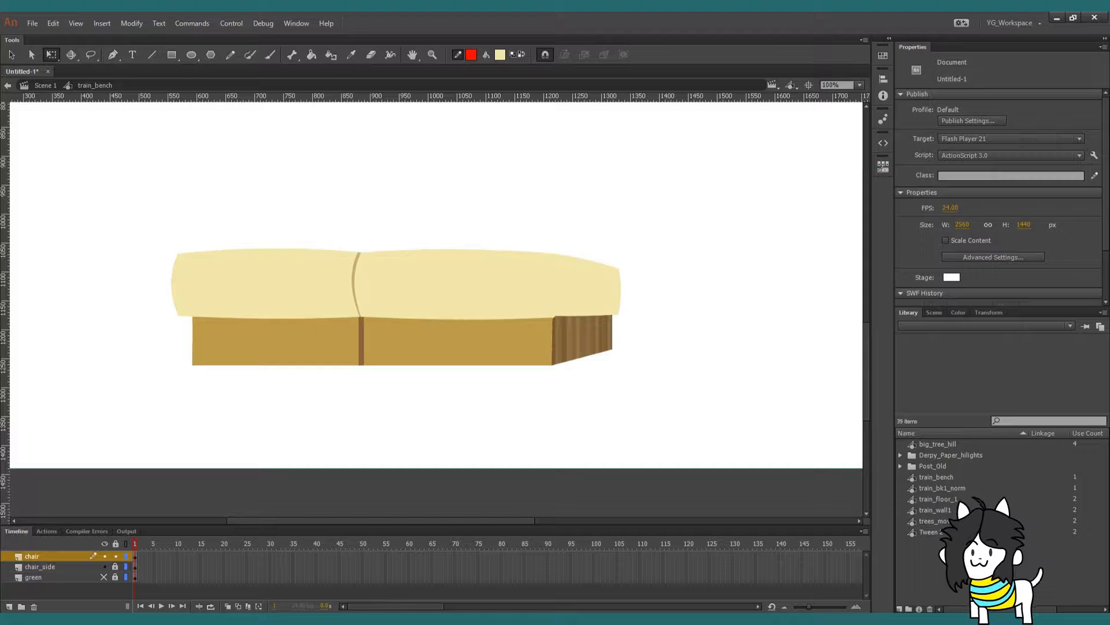
Unlock the green and chair_side layers, showing the green backrest briefly to check the assembled bench before hiding it again
click(105, 577)
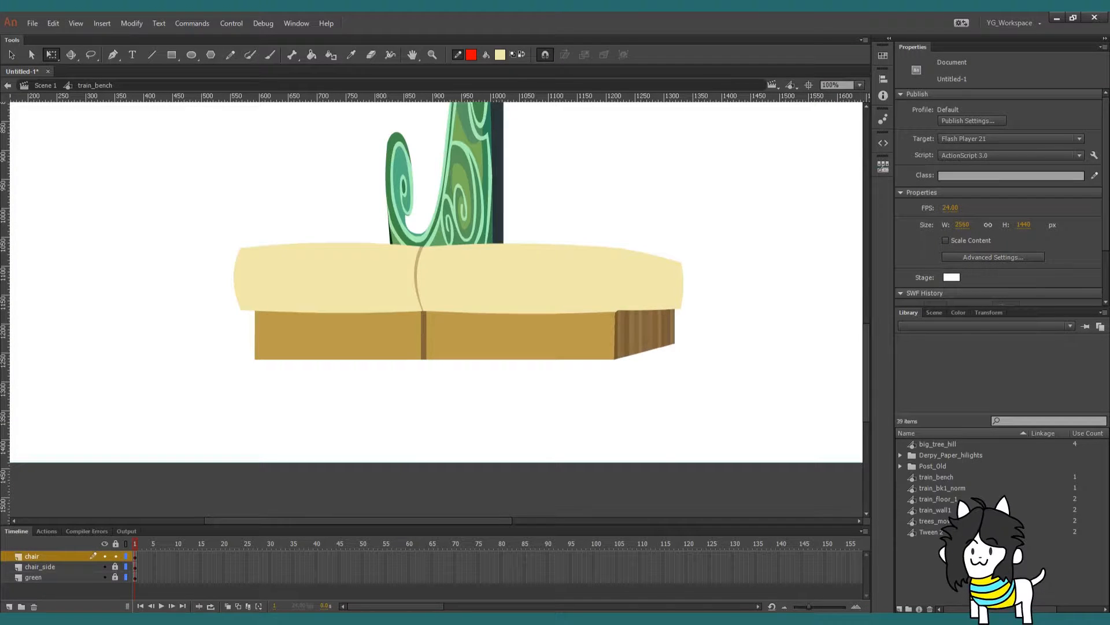
click(115, 577)
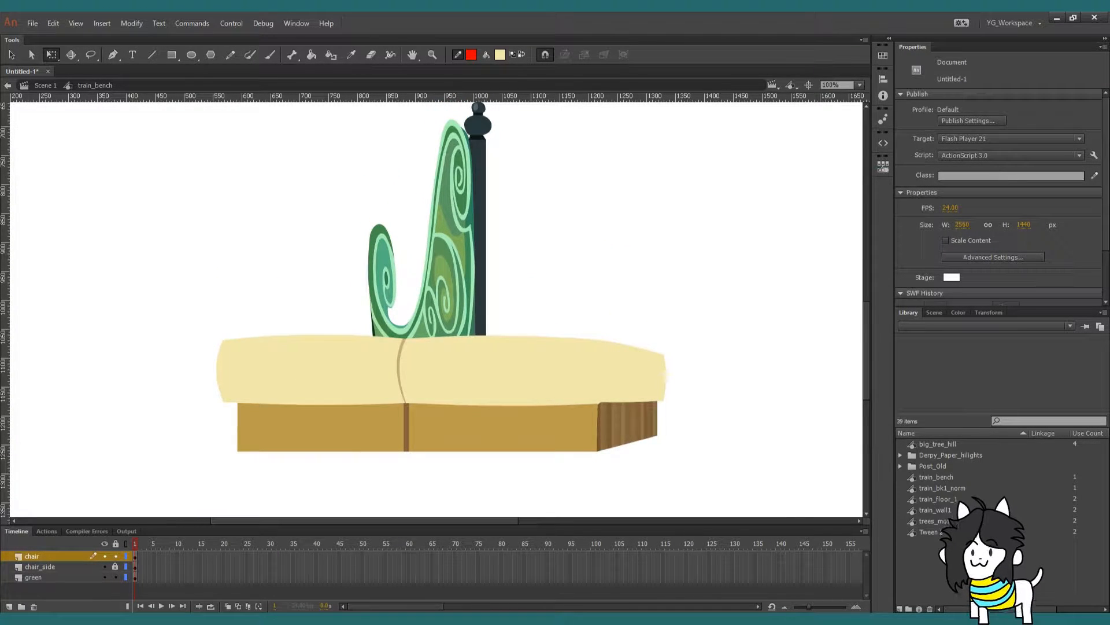
drag(216, 104, 199, 162)
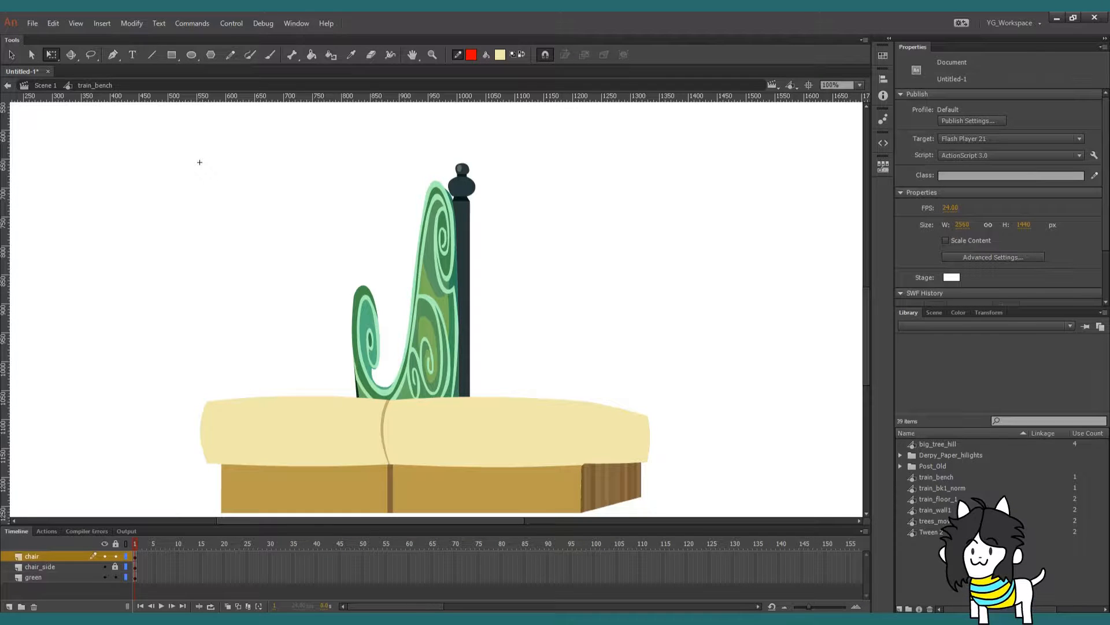
drag(200, 162, 226, 84)
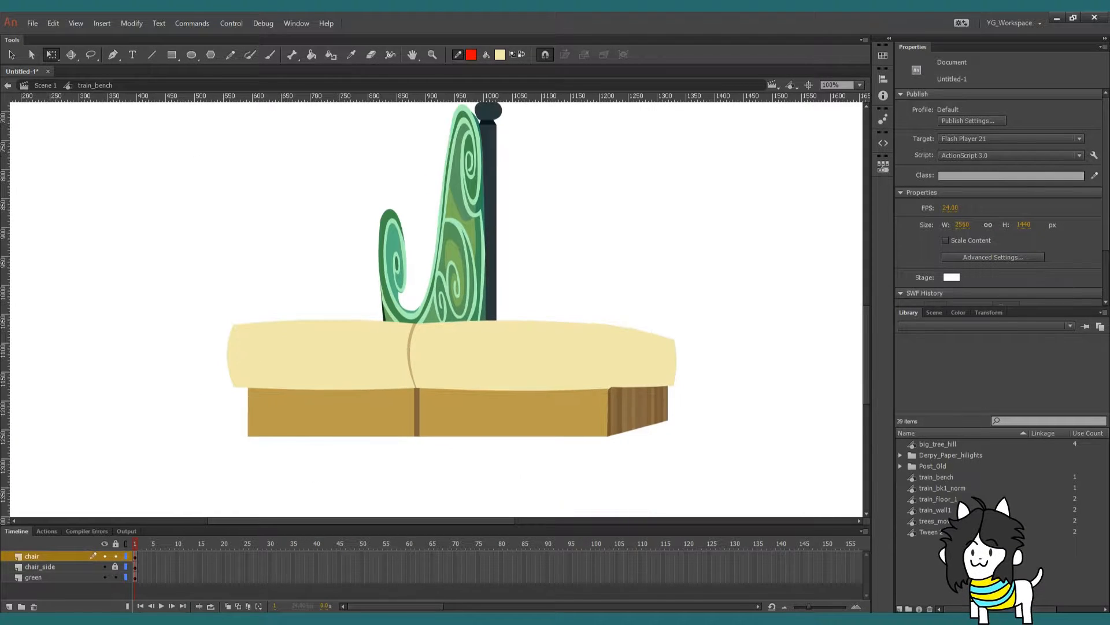
click(115, 566)
click(104, 577)
Convert the chair_side layer's artwork into a Graphic symbol named chair_side
click(80, 568)
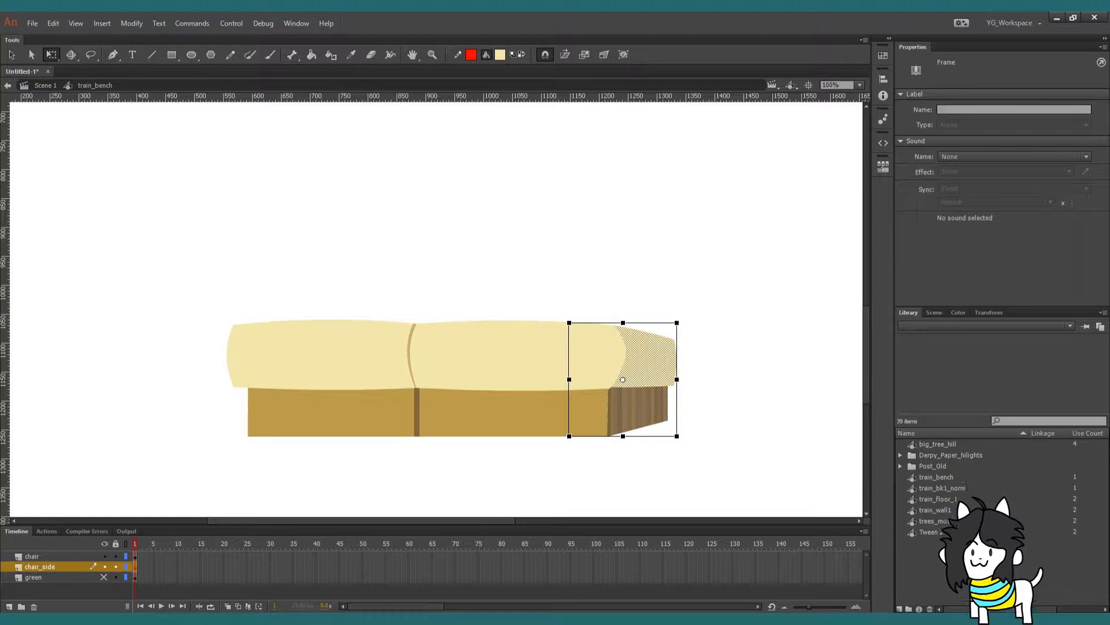
key(F8)
drag(475, 289, 436, 222)
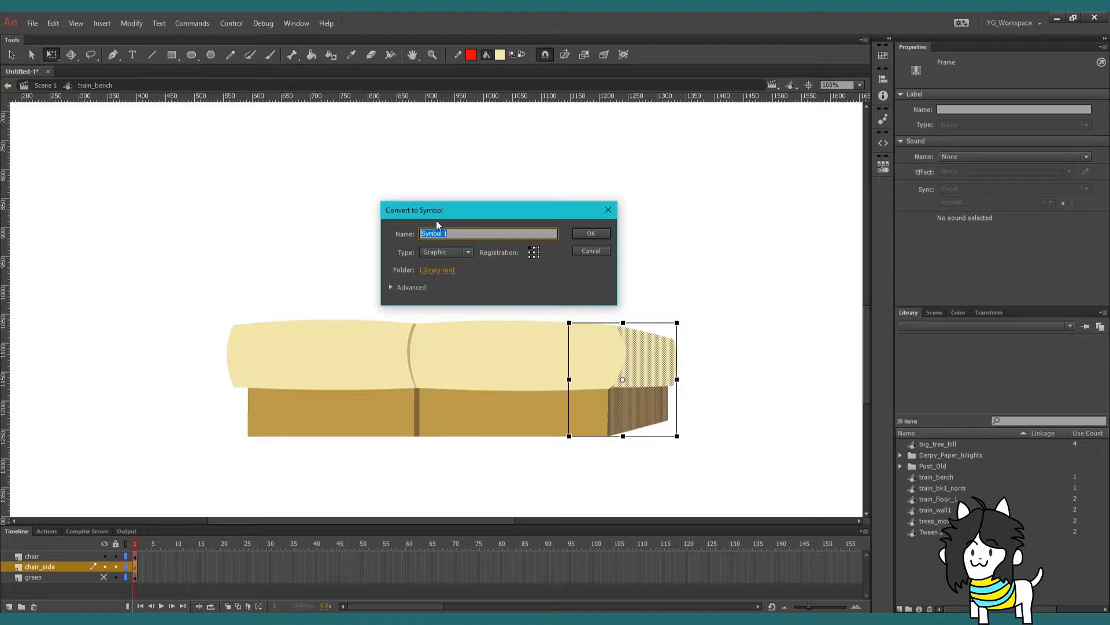
text(c)
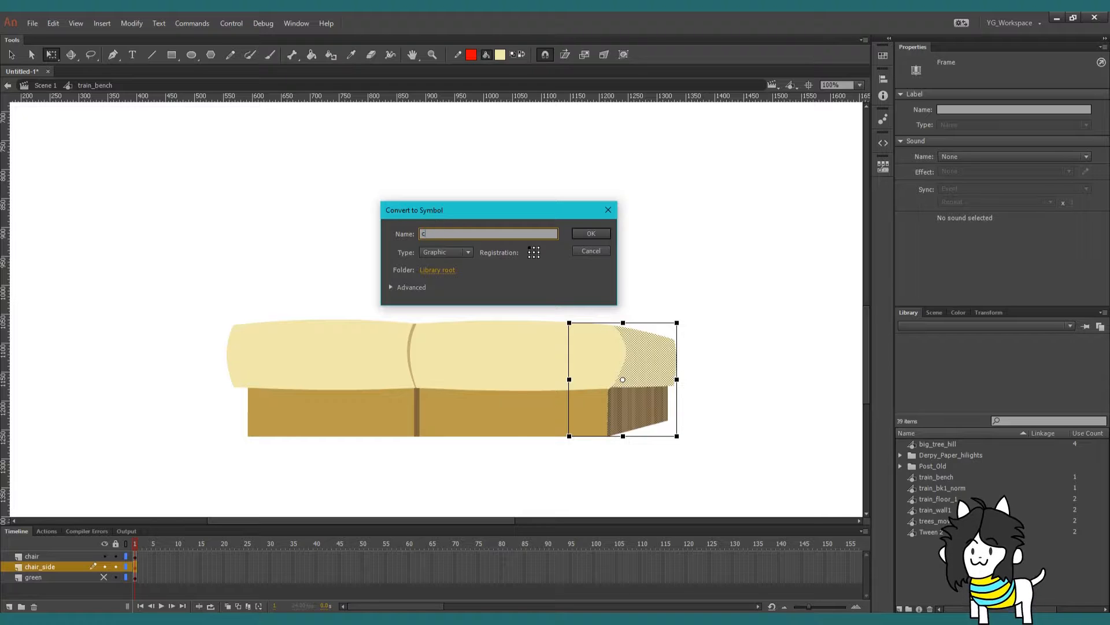
text(hair_side)
key(Return)
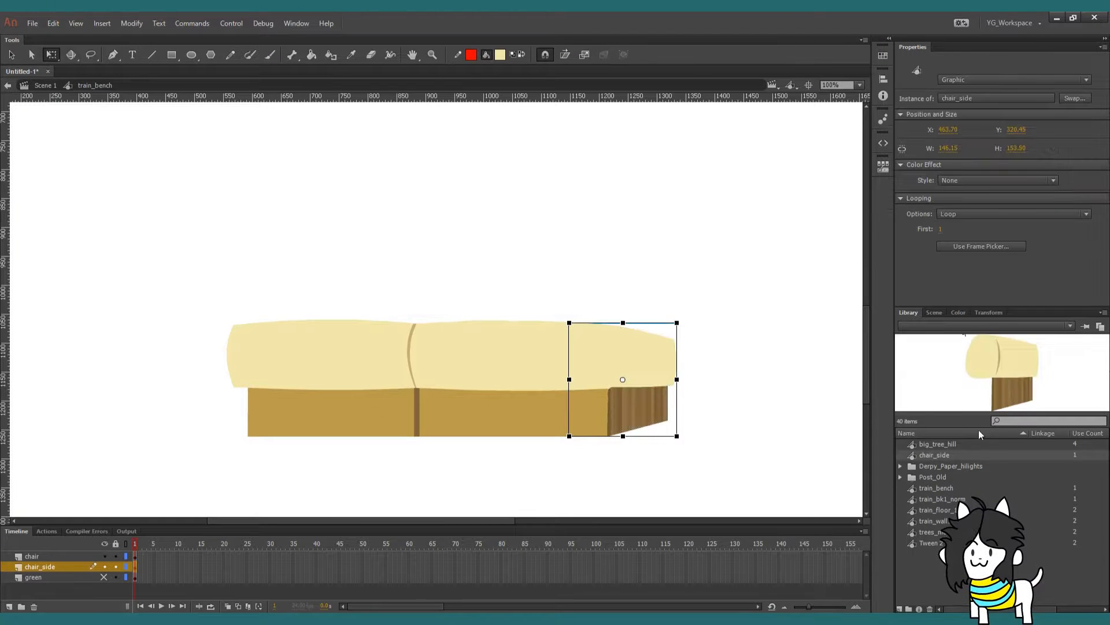
Convert the chair layer's cushions and base into a Graphic symbol named chair_main
click(82, 557)
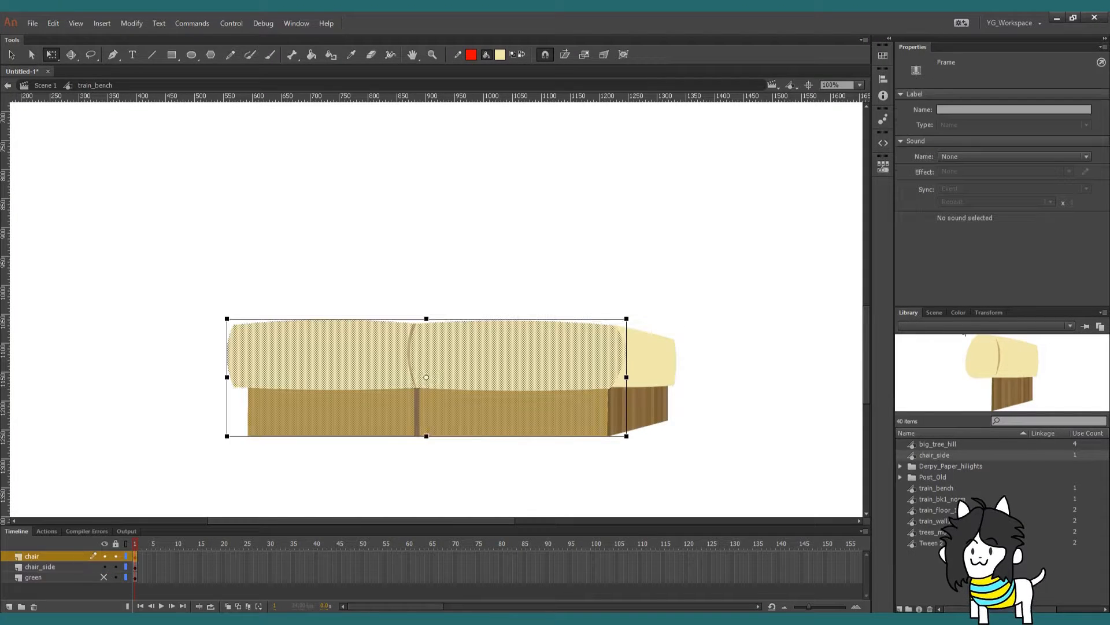
key(F8)
text(chair)
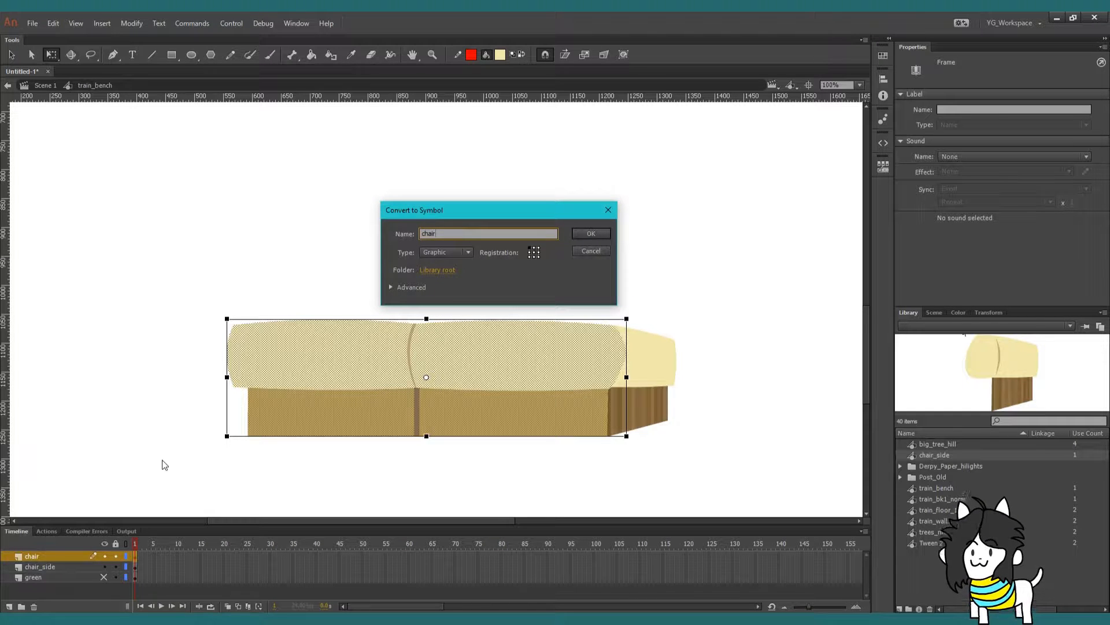
text(_main)
key(Return)
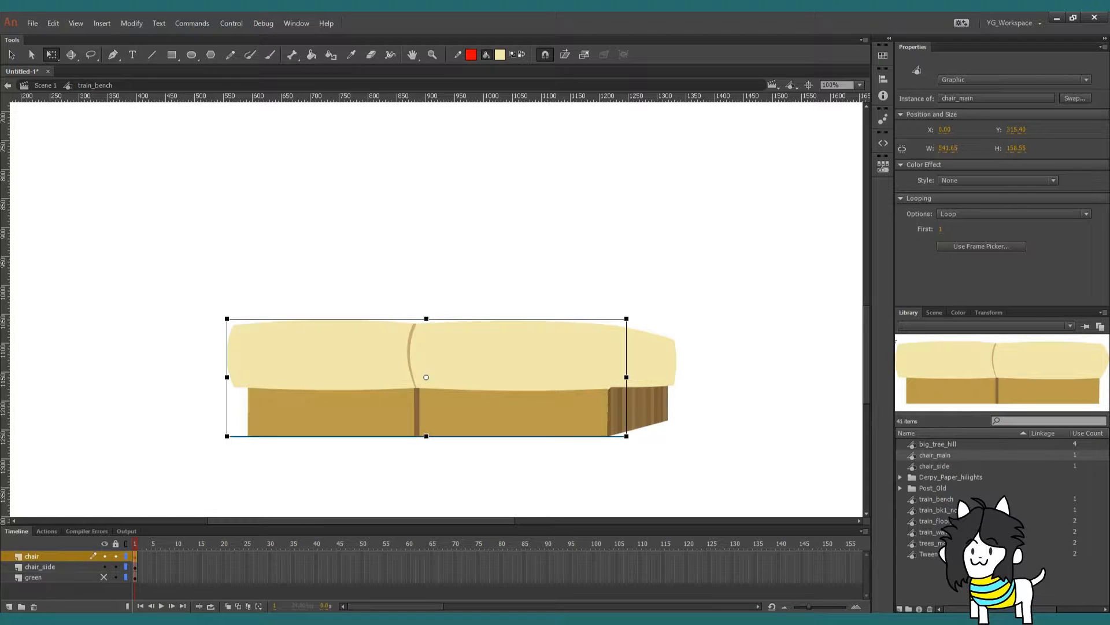
key(Escape)
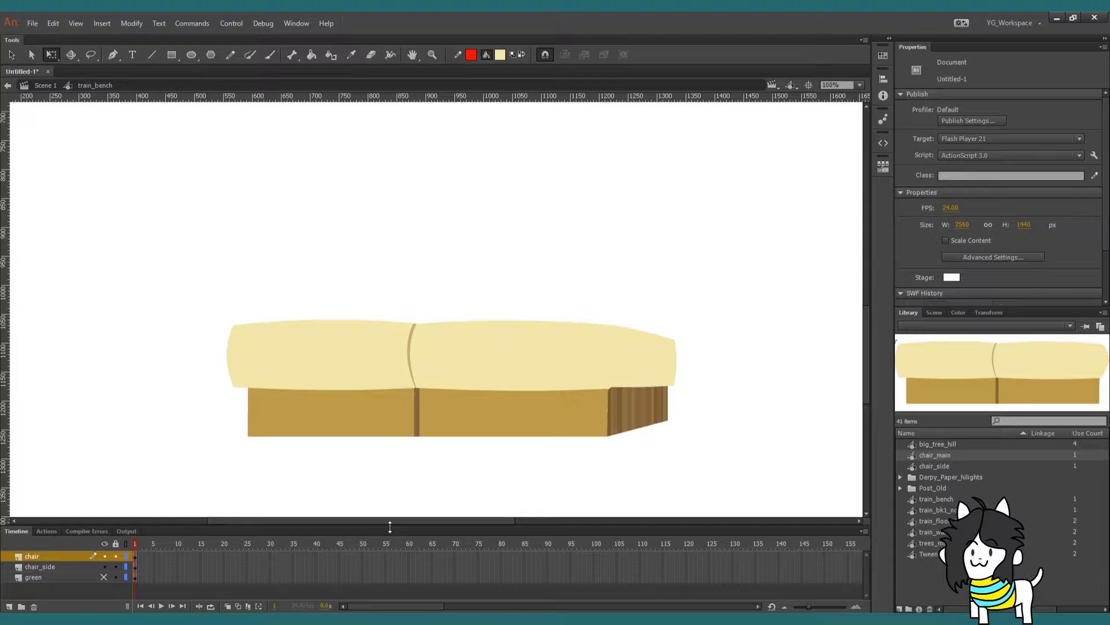
Enlarge the timeline area slightly and shift the chair_main symbol about 8 px left, away from the side end
drag(390, 524, 390, 517)
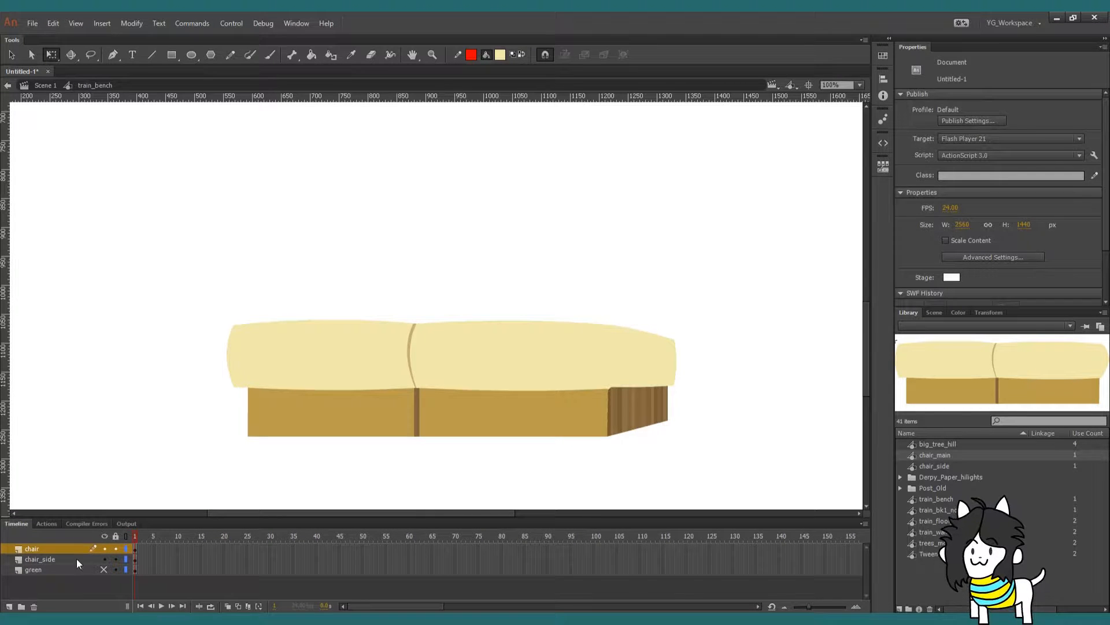
drag(347, 359, 341, 359)
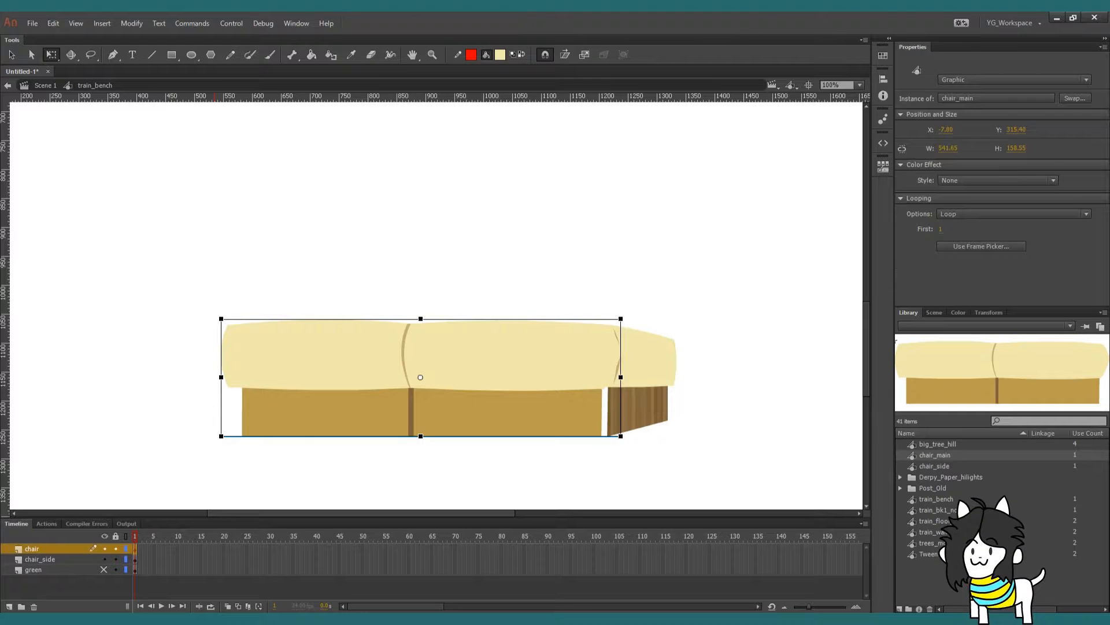
Undo the last shift of the chair_main symbol and inspect its cushion shape inside the symbol before returning to train_bench
key(ctrl+z)
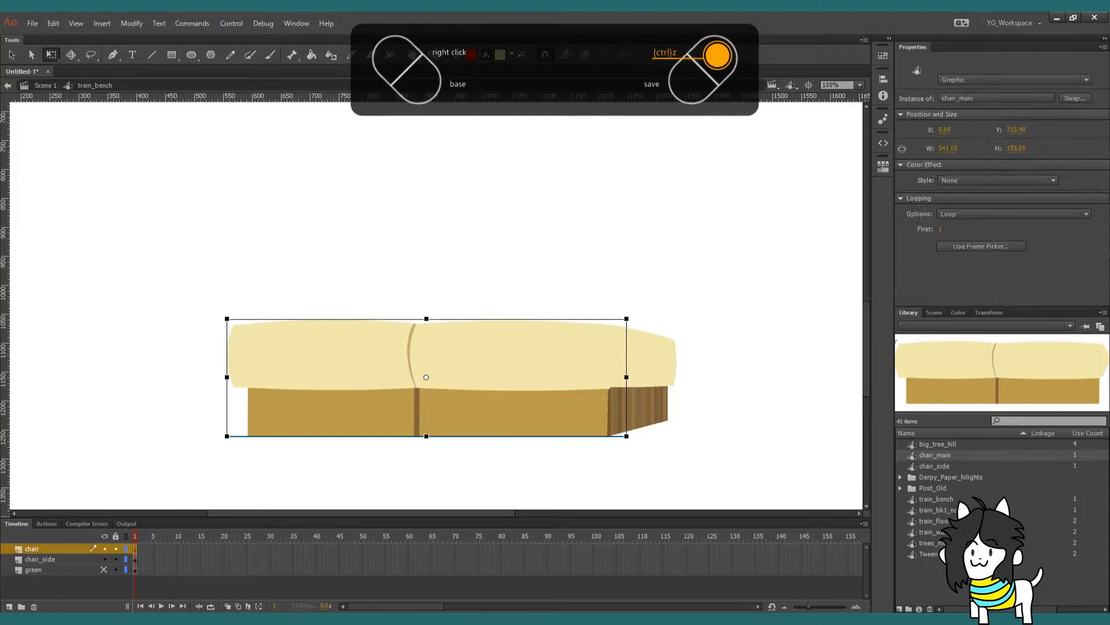
double_click(347, 358)
click(226, 318)
drag(226, 319, 418, 394)
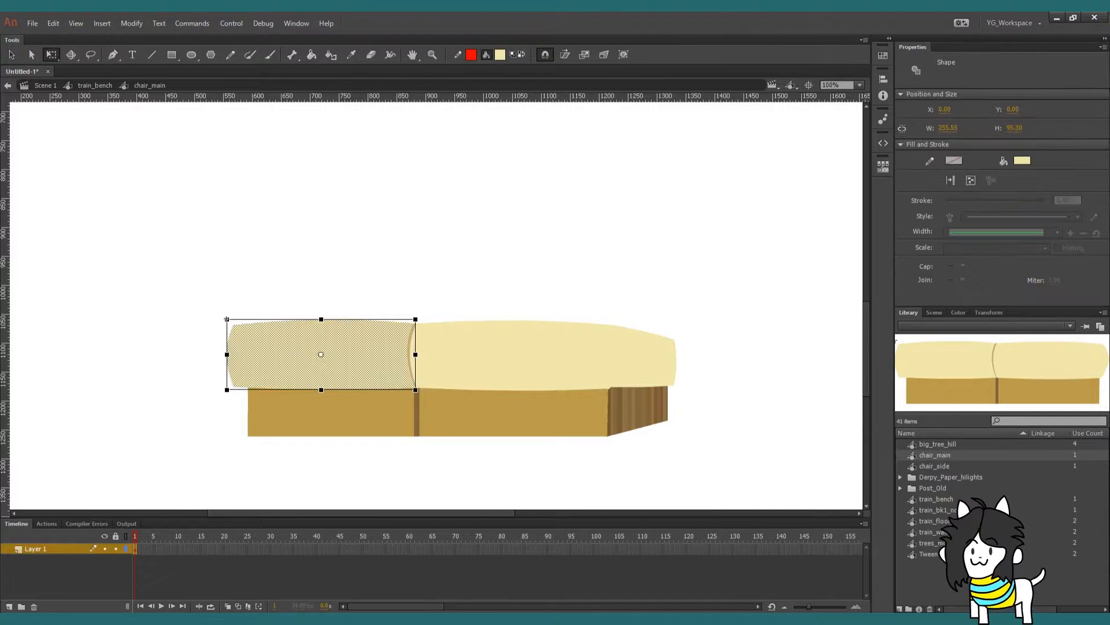
click(226, 319)
key(ctrl+z)
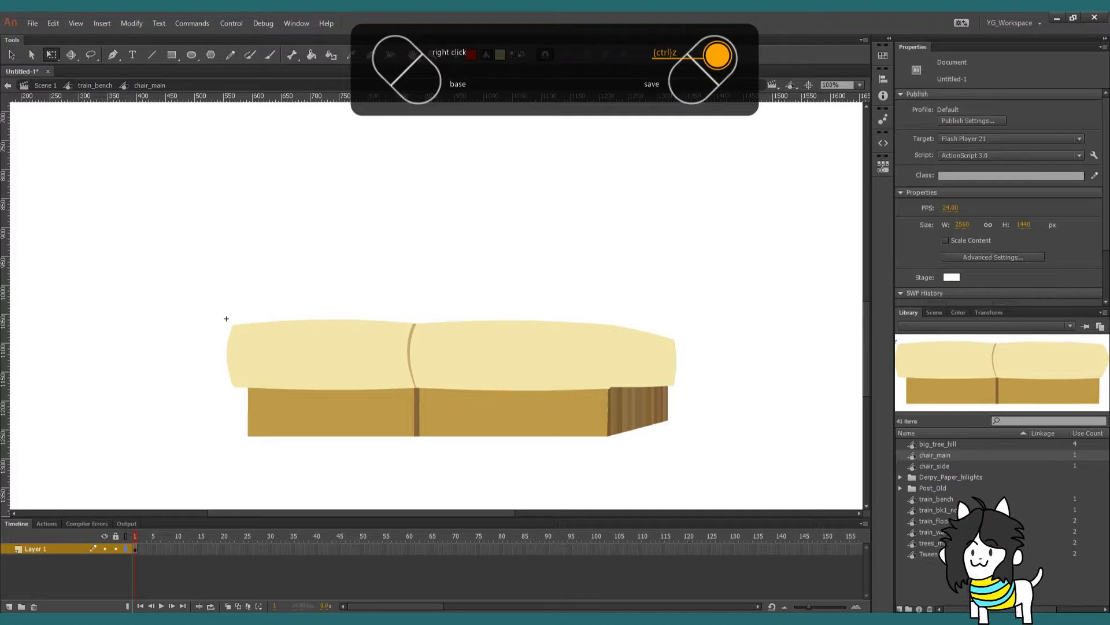
key(ctrl+z)
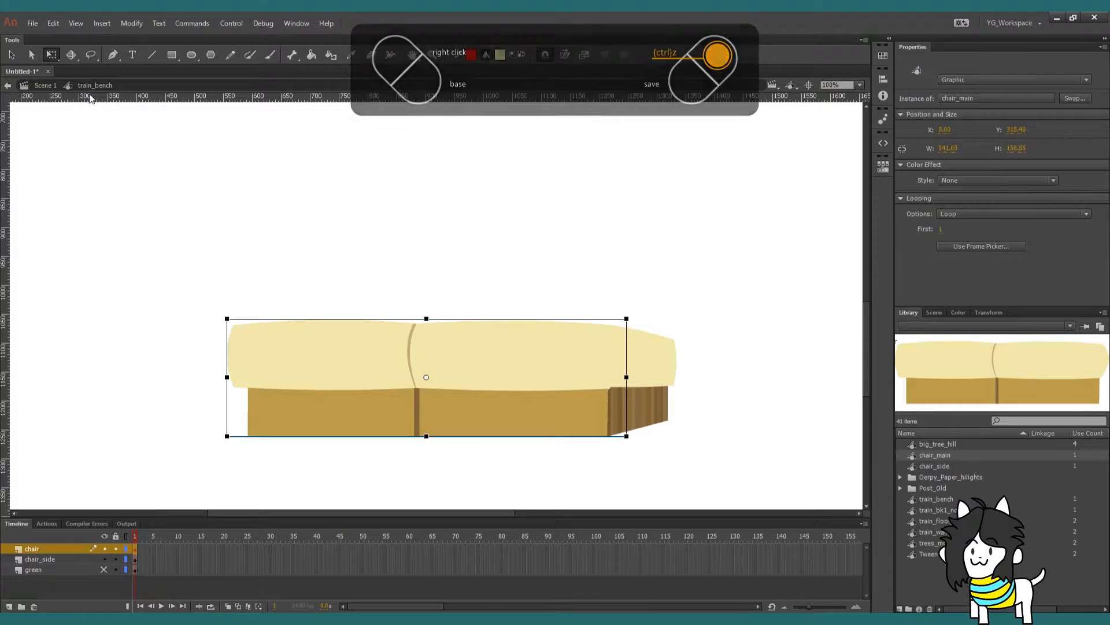
key(ctrl+shift+a)
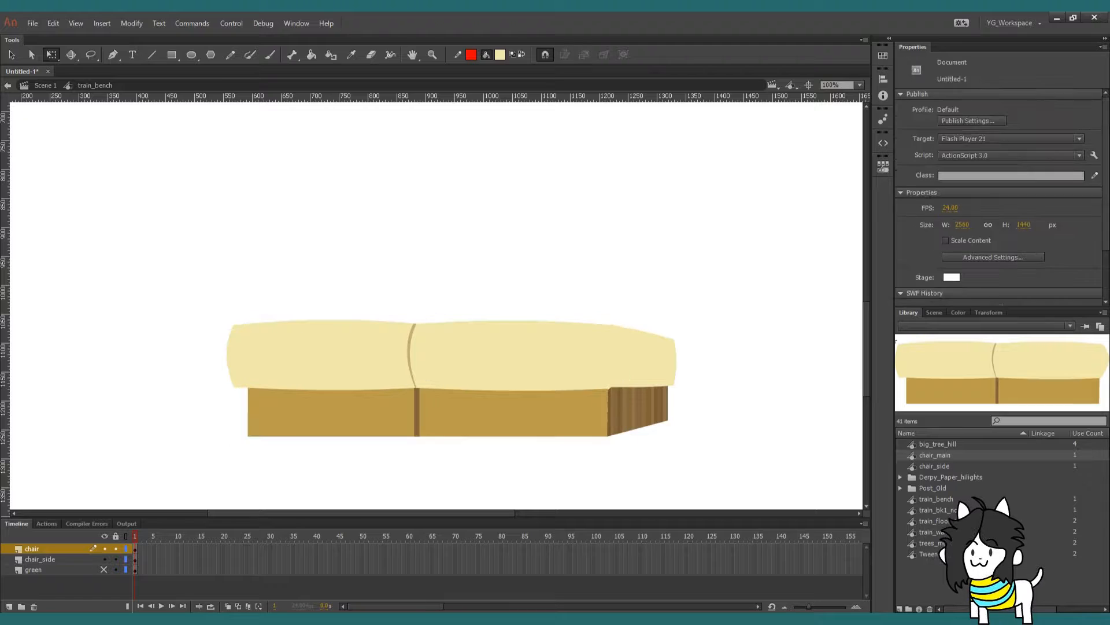
drag(426, 405, 421, 405)
key(ctrl+z)
key(ctrl+z)
Hide the chair and chair_side layers and show only the green backrest layer, framed closely
drag(363, 517, 363, 522)
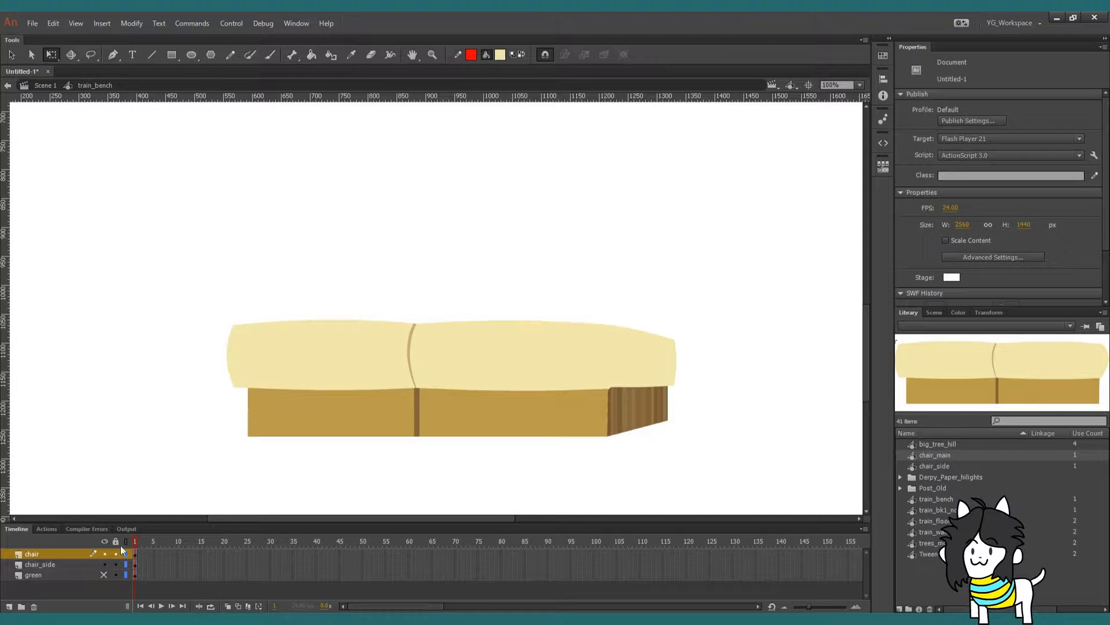
click(104, 564)
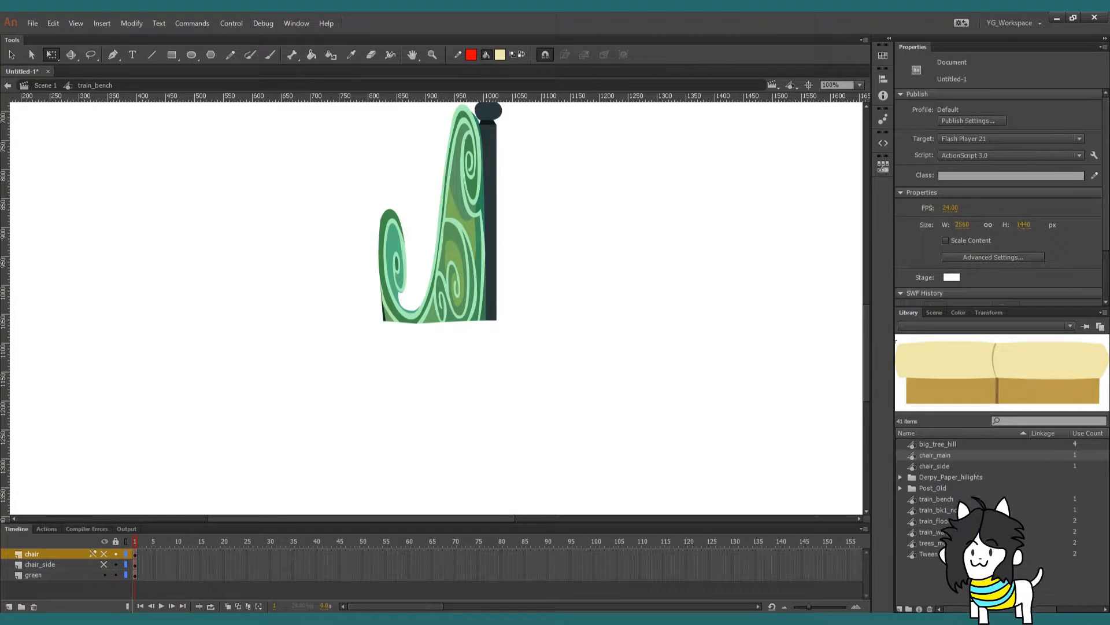
scroll(231, 177, up, 3)
key(ctrl+a)
click(231, 177)
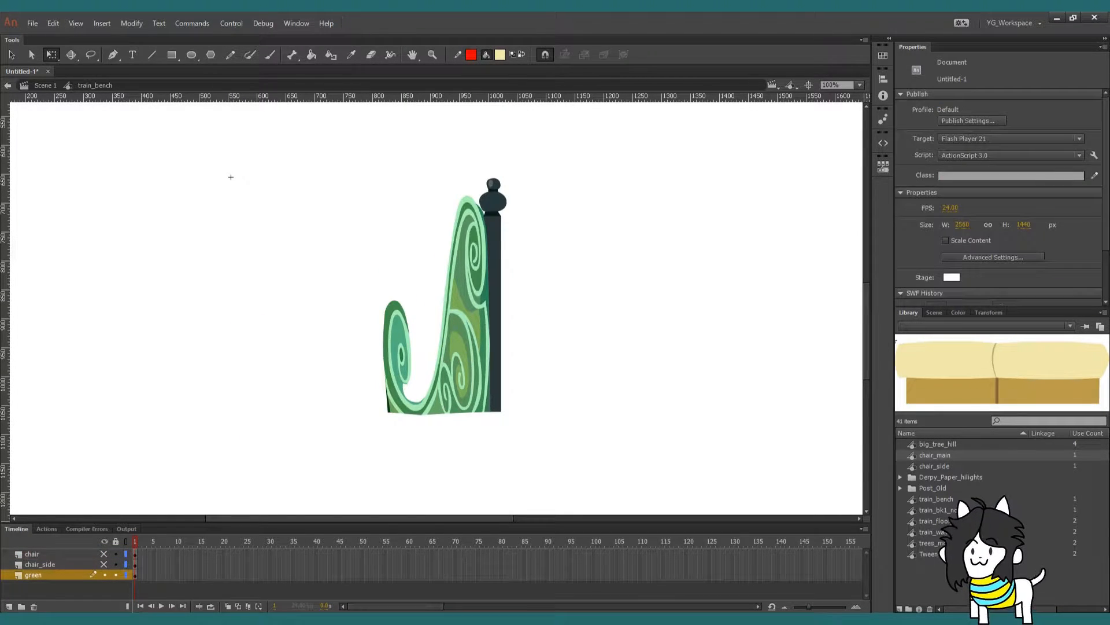
key(z)
drag(329, 124, 633, 451)
key(v)
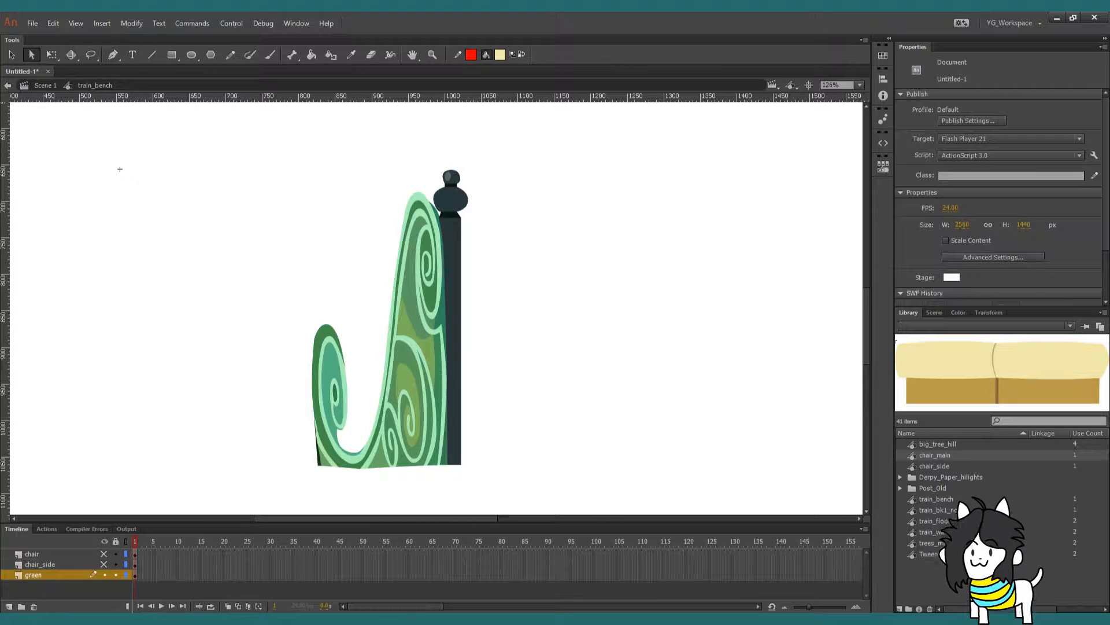
Duplicate the green layer, with its scrollwork and post, inside the train_bench symbol
key(ctrl+a)
drag(119, 169, 181, 184)
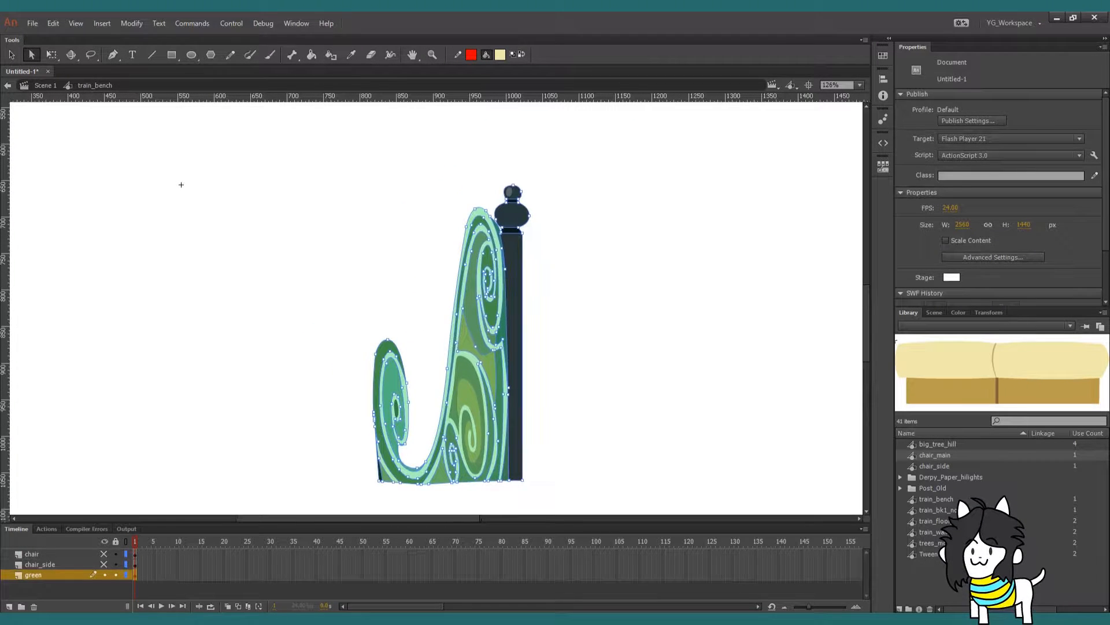
key(q)
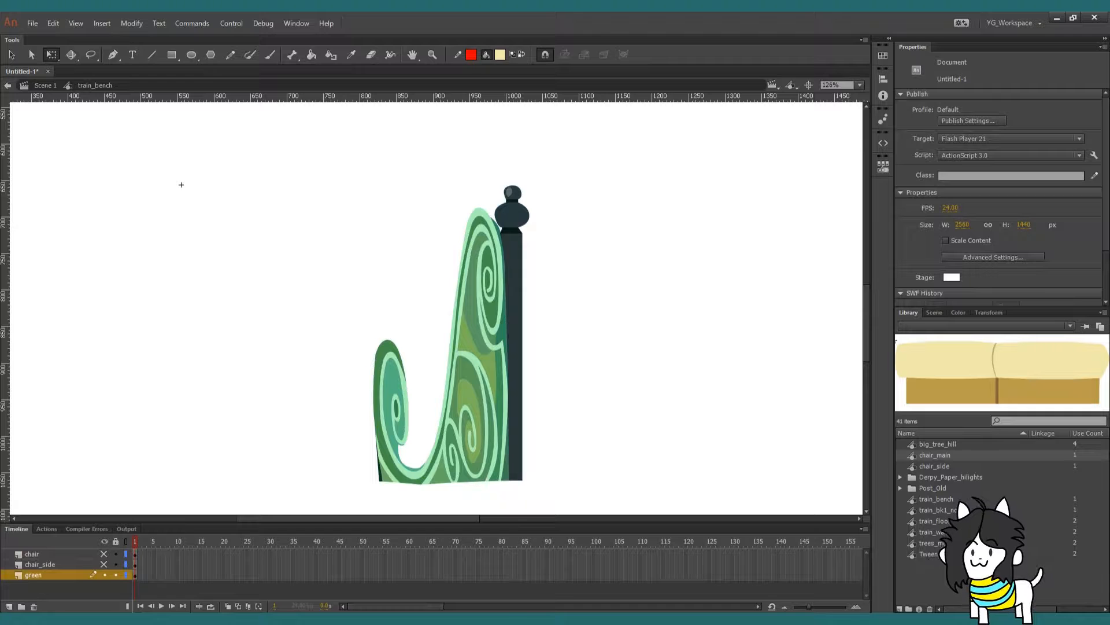
right_click(80, 577)
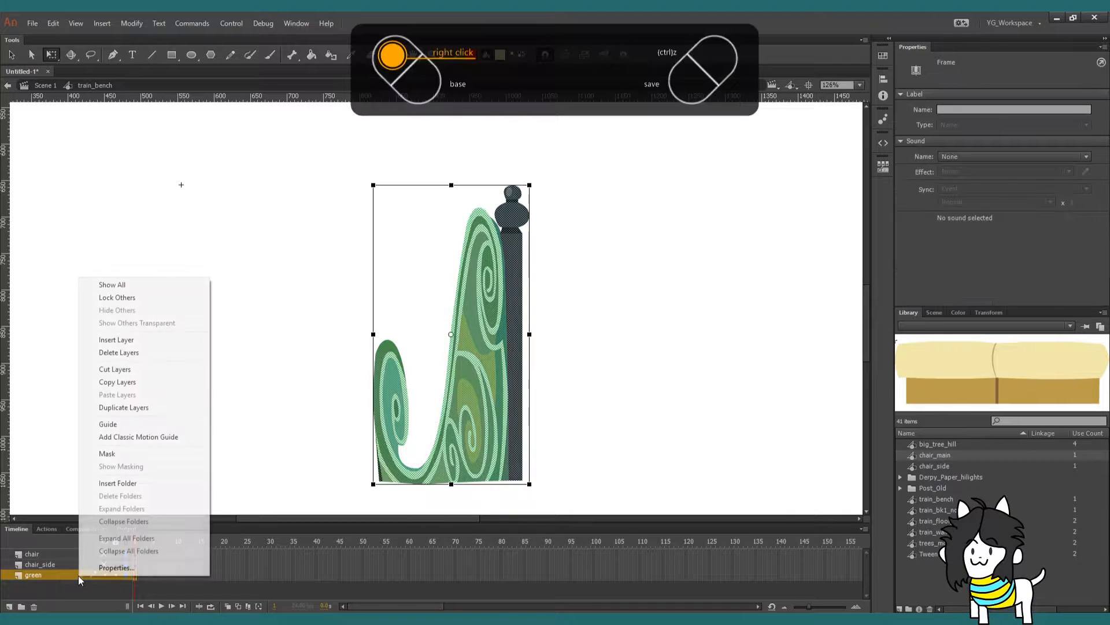
click(119, 407)
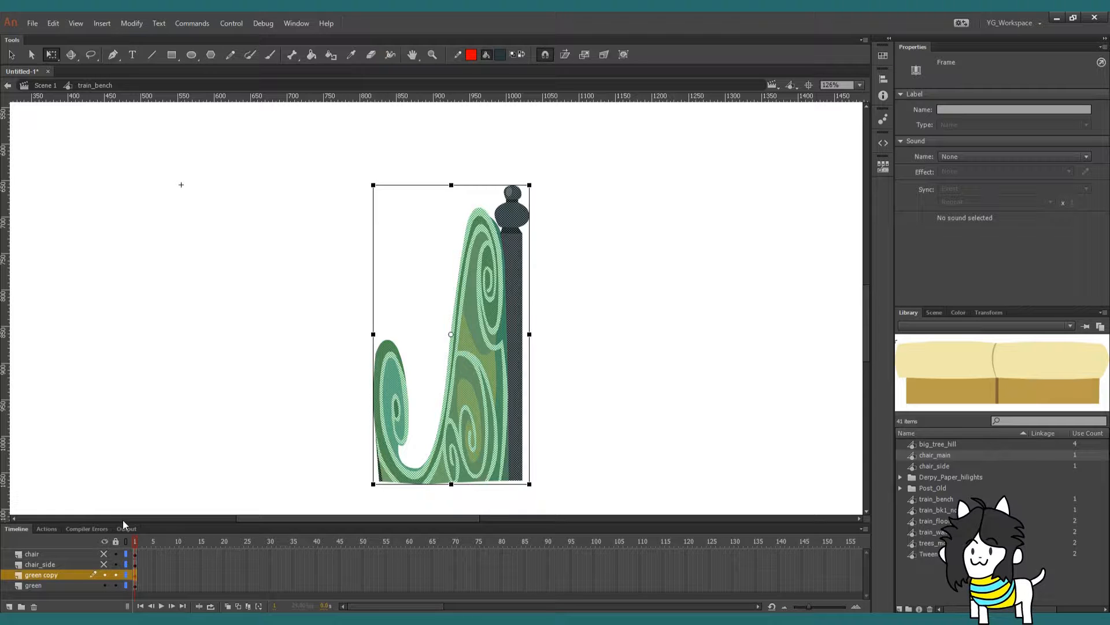
drag(121, 523, 122, 515)
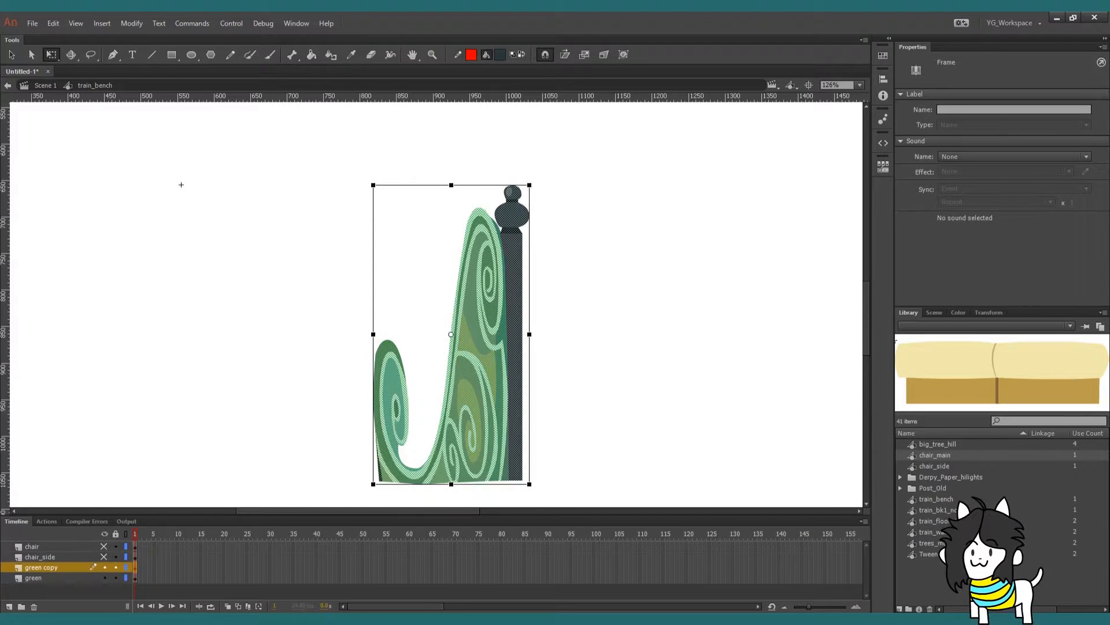
click(95, 584)
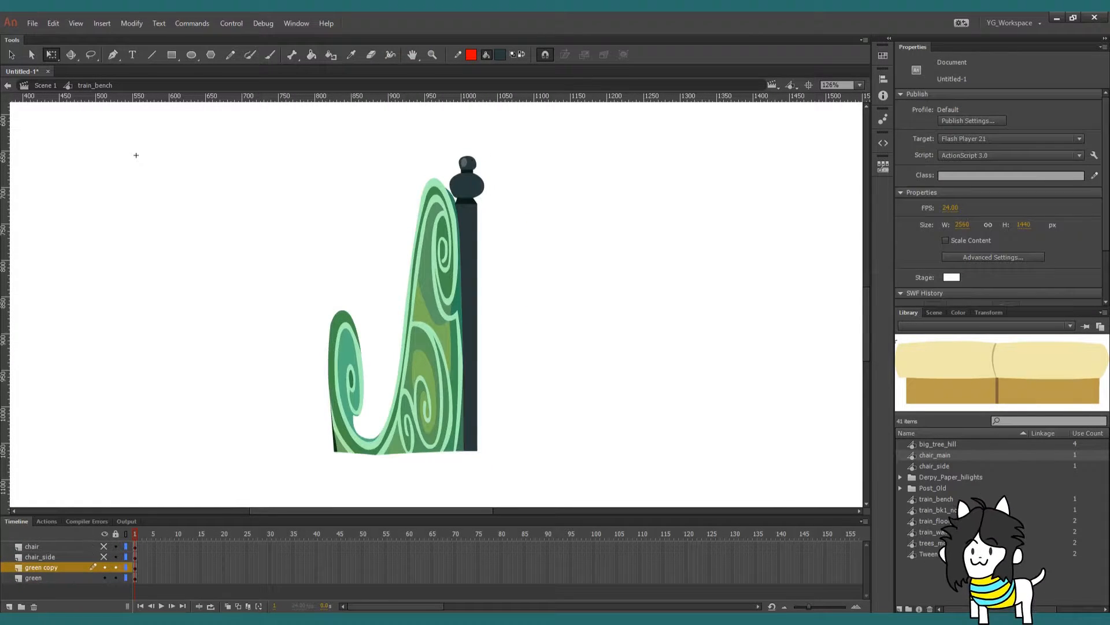
drag(136, 155, 143, 164)
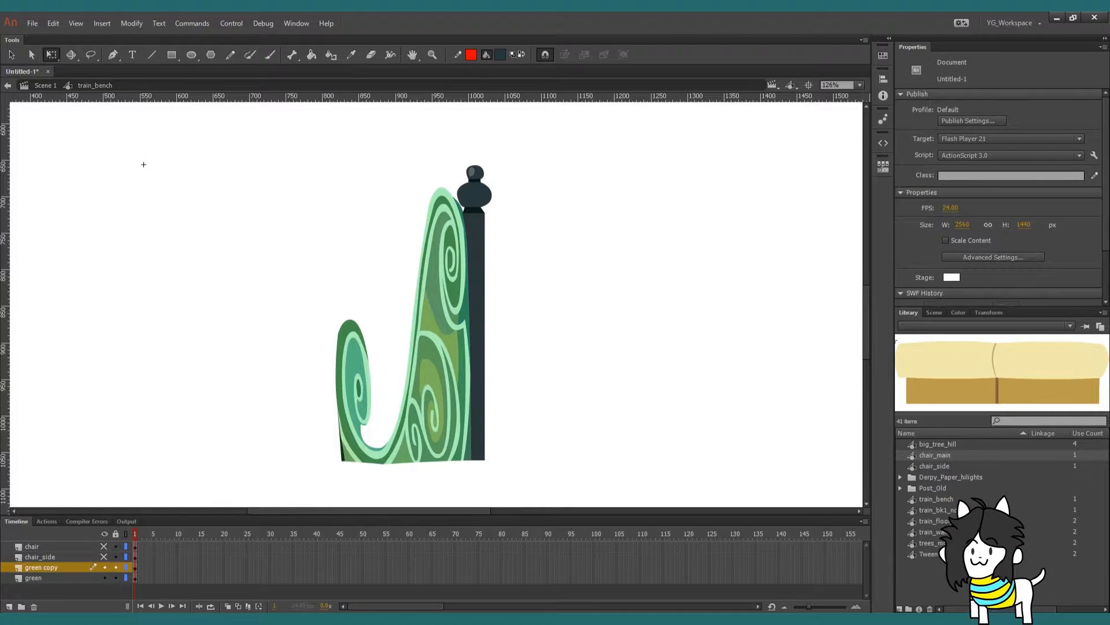
Rename the duplicated layer green and the original layer beneath it pole
double_click(71, 568)
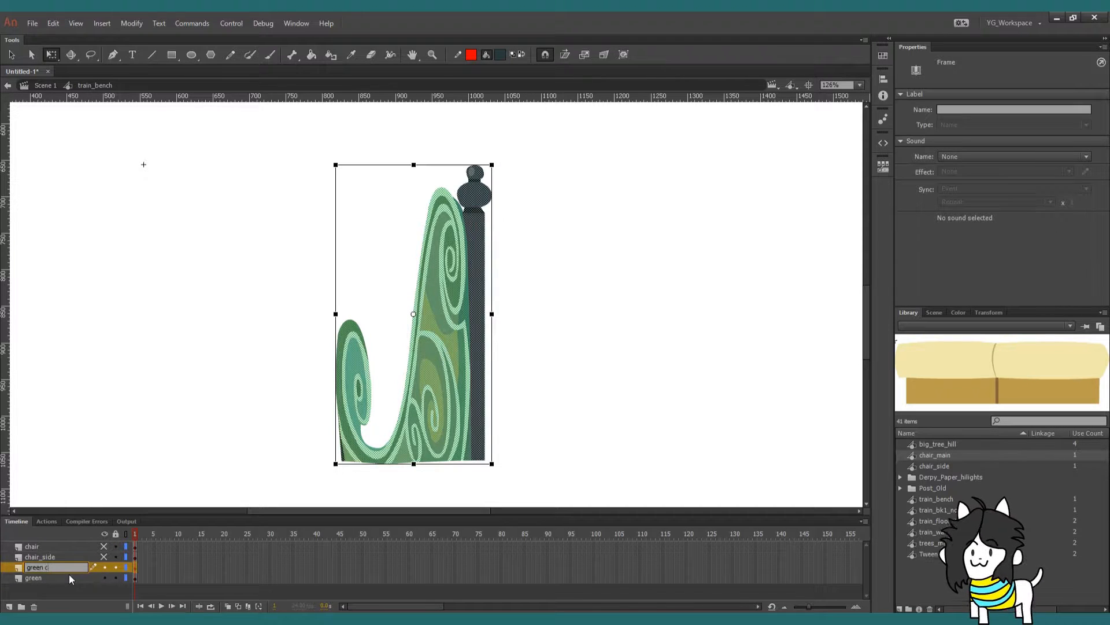
key(BackSpace)
key(BackSpace)
key(Return)
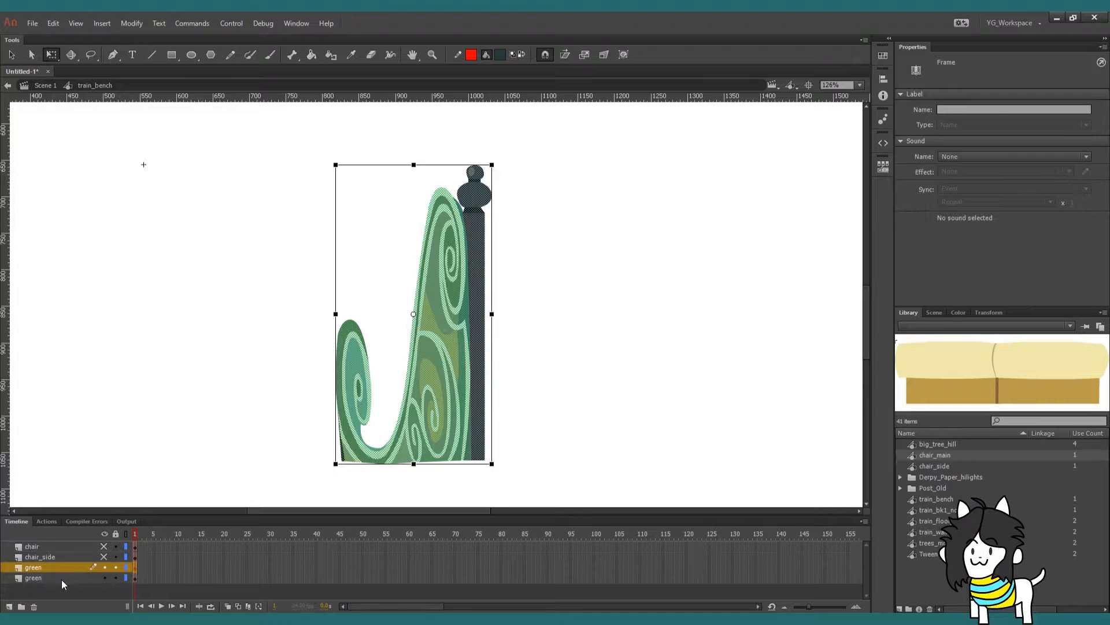
double_click(62, 577)
text(pp)
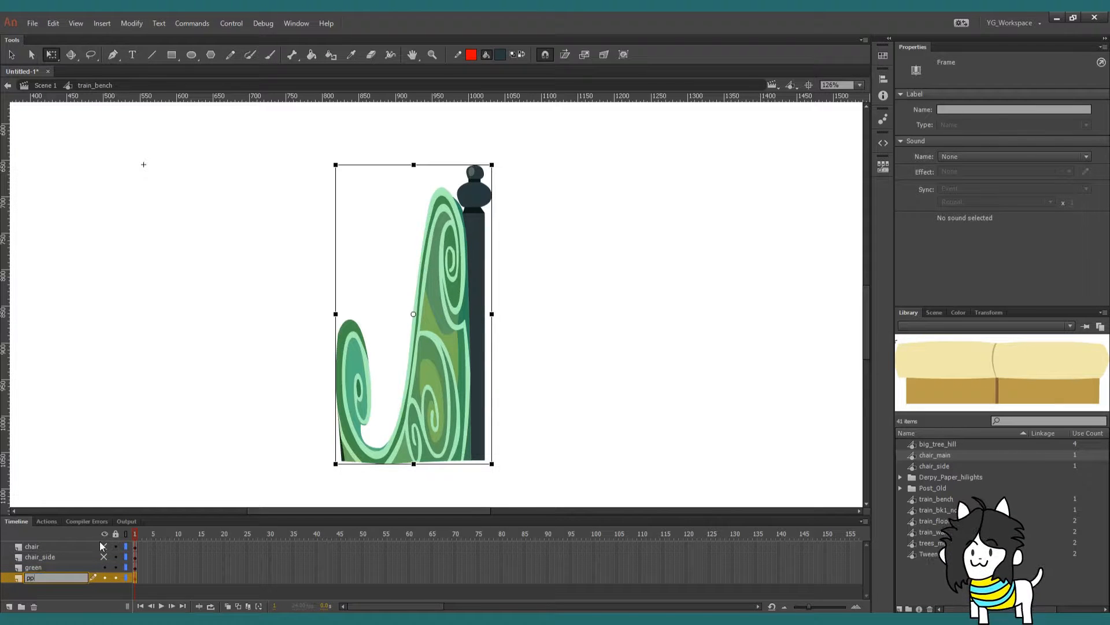
text(le)
key(Return)
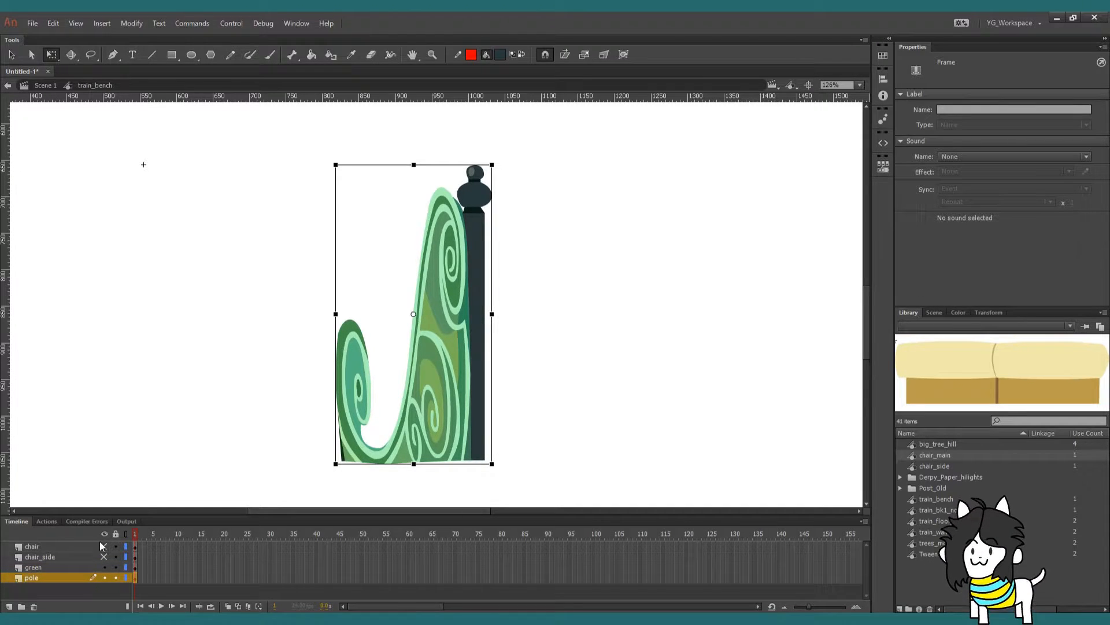
key(Escape)
Hide the green layer and make the pole layer active with none of its artwork selected
drag(165, 516, 164, 509)
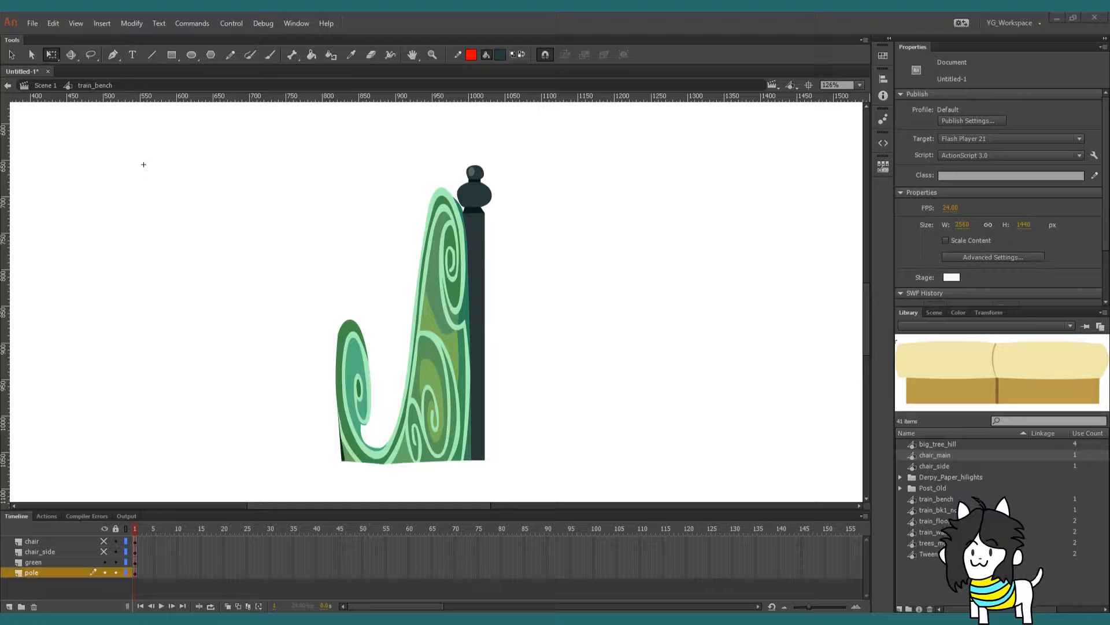
mouse_move(143, 164)
mouse_down()
mouse_move(182, 188)
mouse_move(120, 177)
mouse_move(150, 146)
mouse_up()
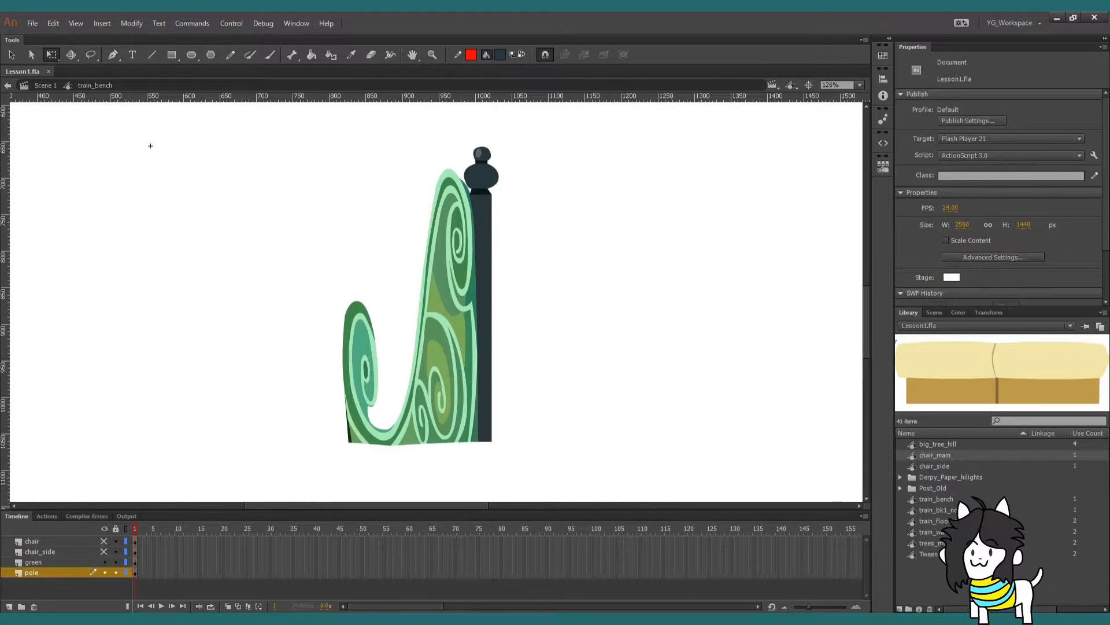
drag(203, 509, 203, 514)
click(73, 577)
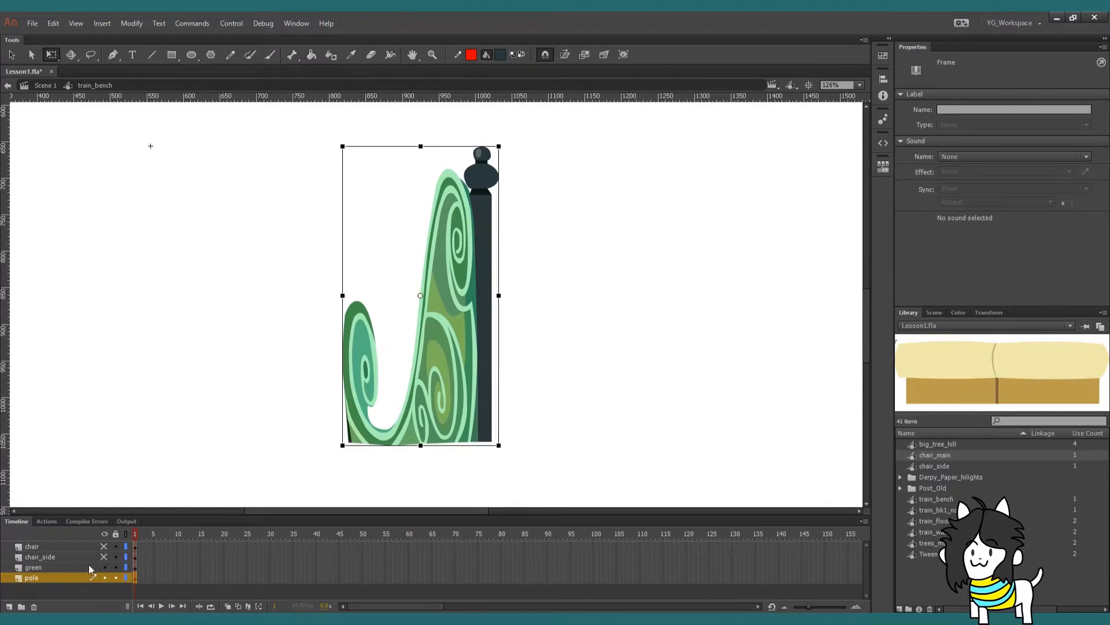
click(104, 567)
click(81, 569)
click(77, 577)
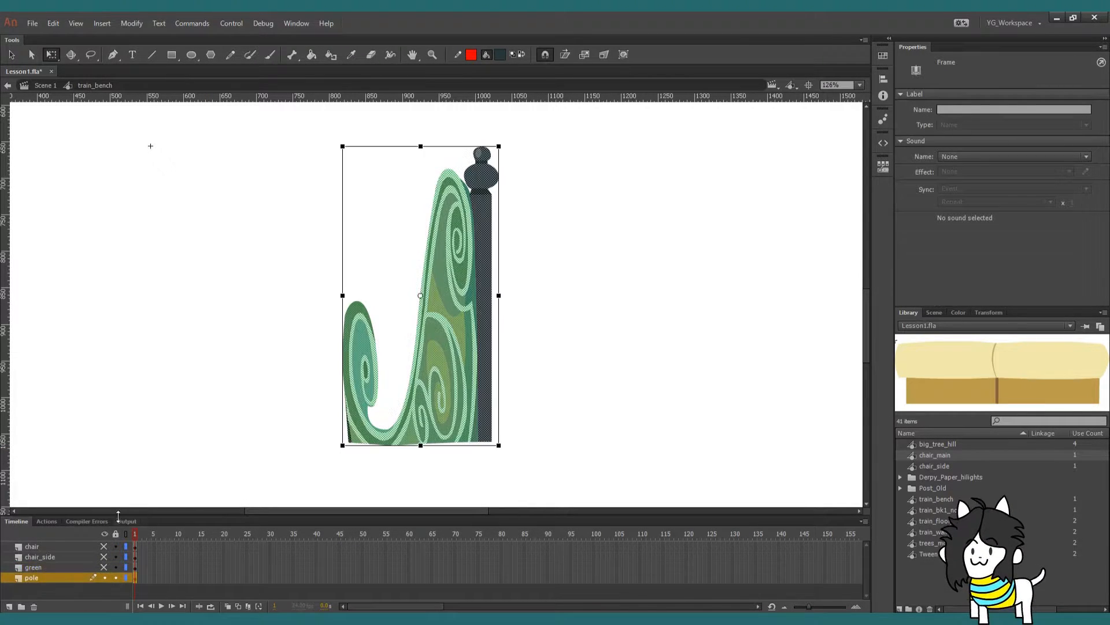
click(151, 462)
Lasso the main part of the green scrollwork on the pole layer and delete it, keeping the dark post
key(l)
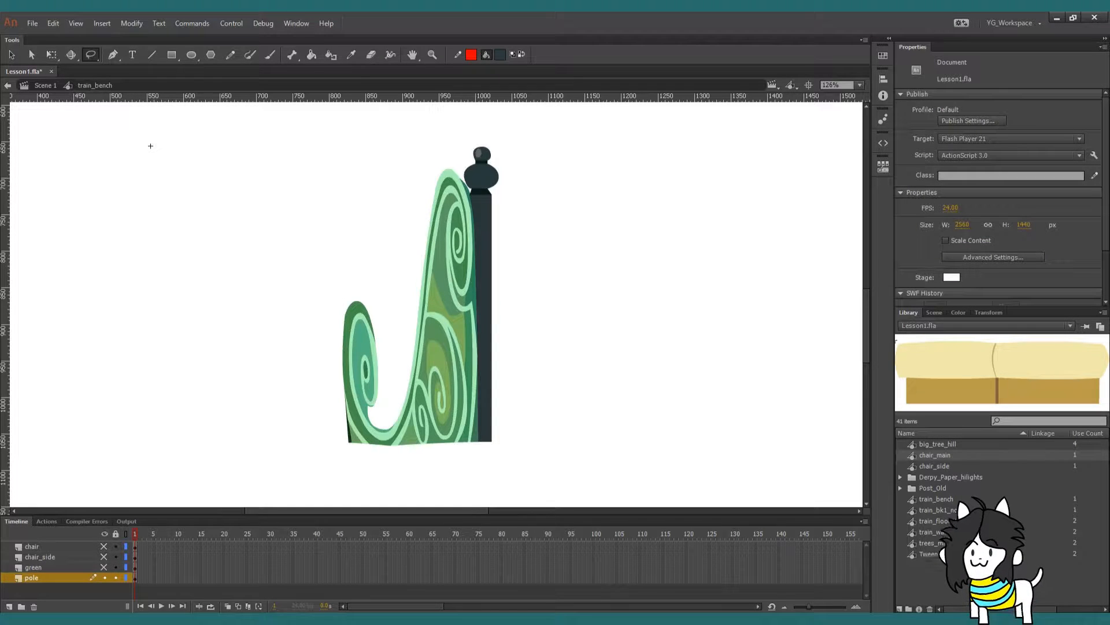
mouse_move(282, 351)
mouse_down()
mouse_move(399, 482)
mouse_move(472, 436)
mouse_move(474, 364)
mouse_move(411, 130)
mouse_move(523, 406)
mouse_up()
key(q)
key(Delete)
key(z)
drag(23, 146, 33, 138)
Lasso the remaining green scrollwork beside the upper post and delete it along with the teal strip
key(l)
mouse_move(404, 318)
mouse_down()
mouse_move(478, 368)
mouse_move(485, 223)
mouse_move(471, 175)
mouse_up()
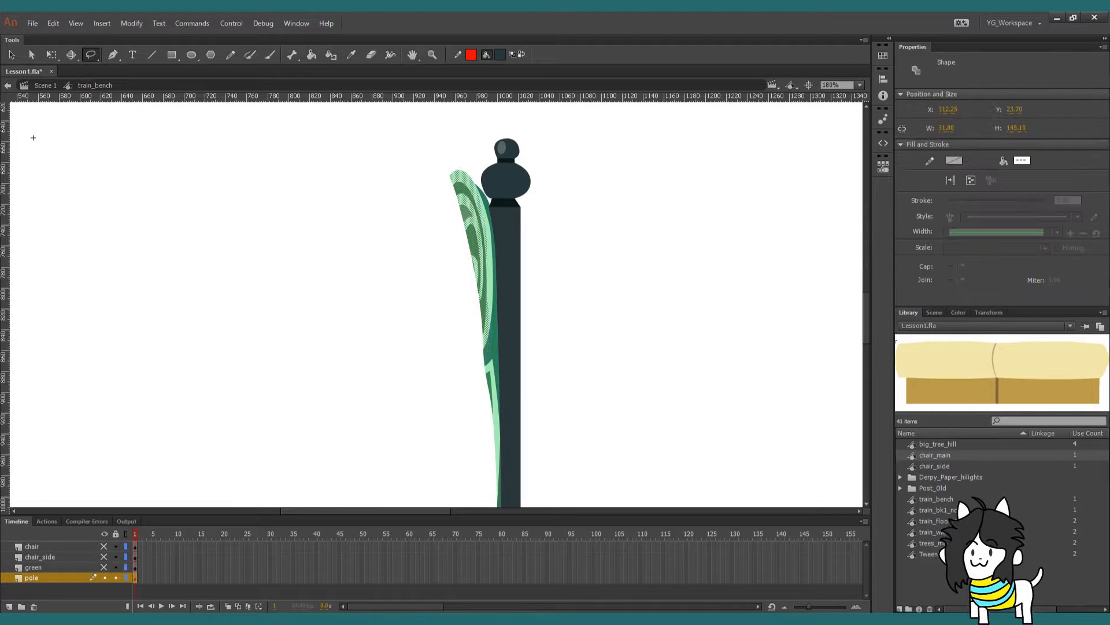
key(q)
key(Delete)
key(Delete)
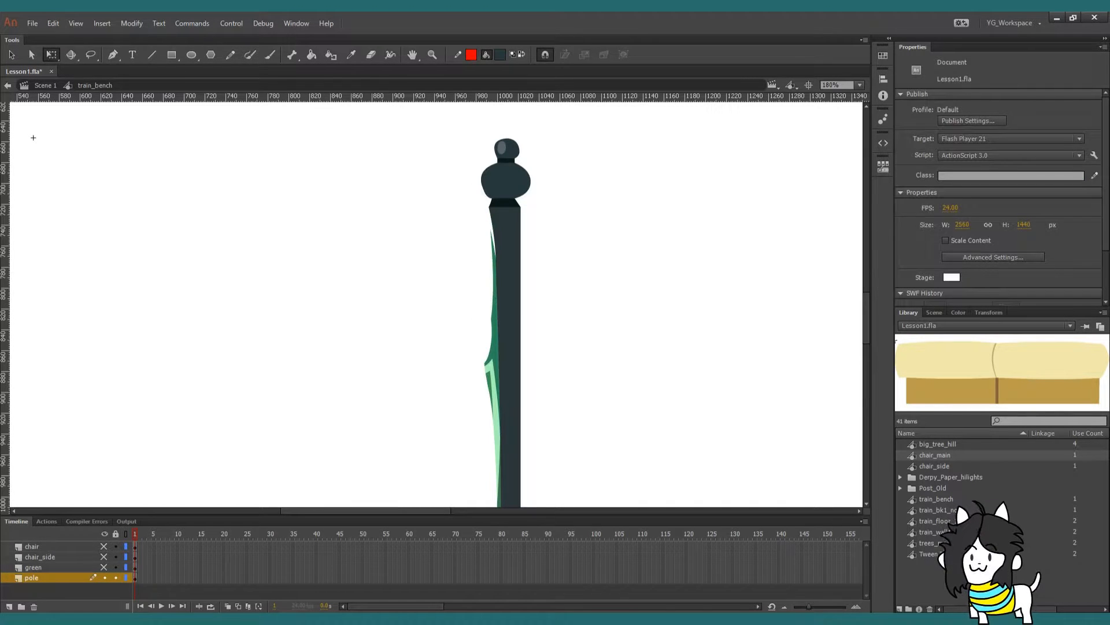
key(Delete)
Delete the leftover green slivers along the lower part of the post
drag(436, 304, 402, 209)
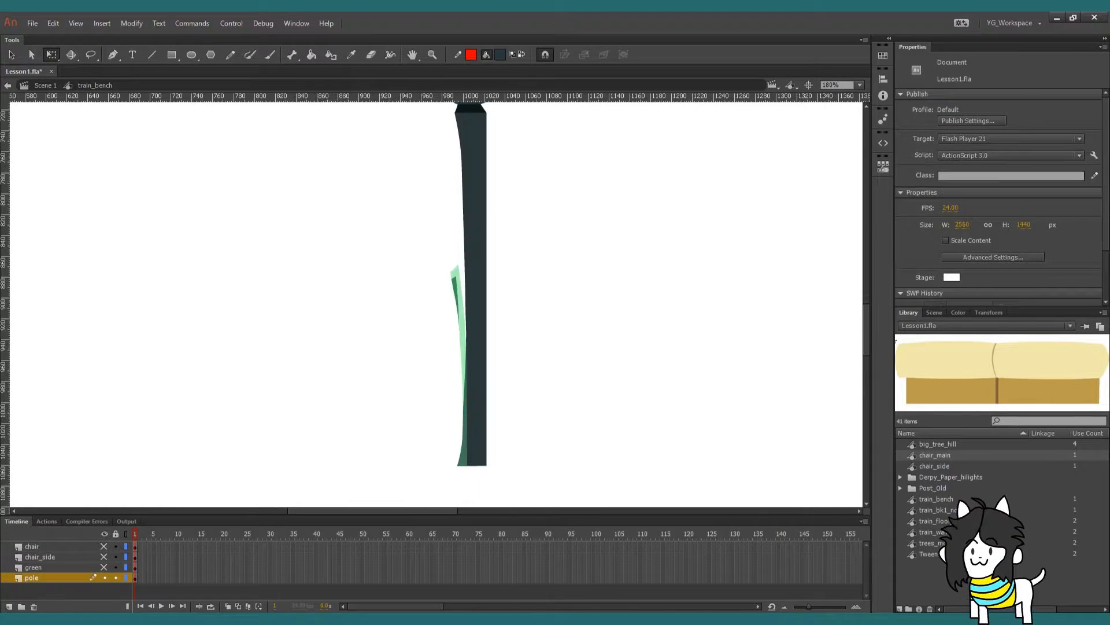
click(455, 293)
key(Delete)
click(461, 309)
key(Delete)
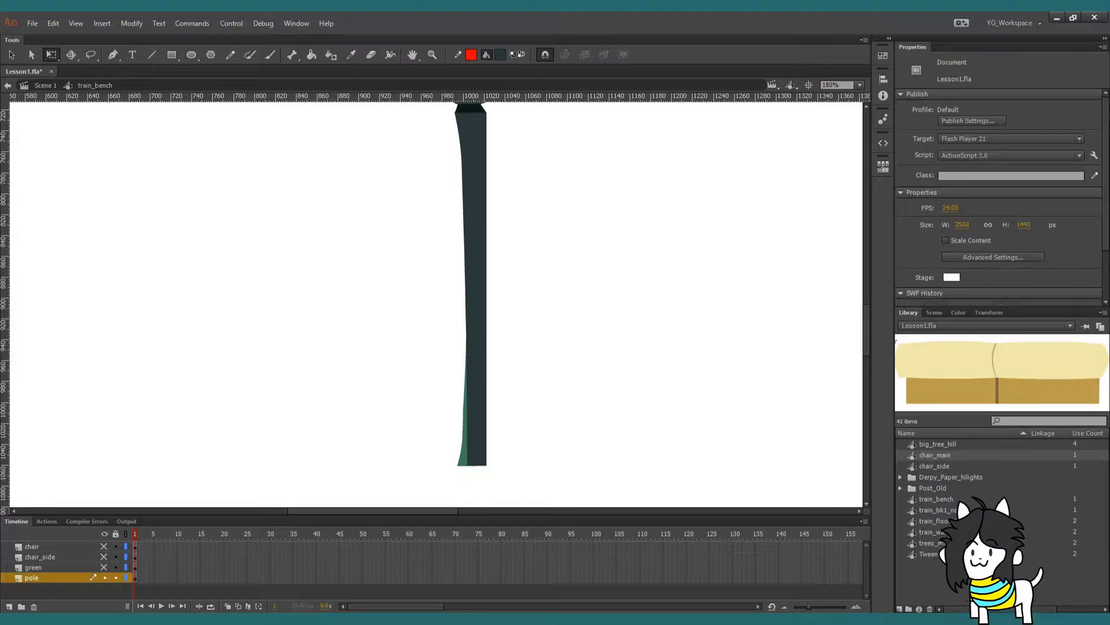
click(463, 442)
key(Delete)
Square off the post's left edge by filling up to a straight line with the post's dark colour, and delete that line
drag(436, 304, 447, 382)
key(F4)
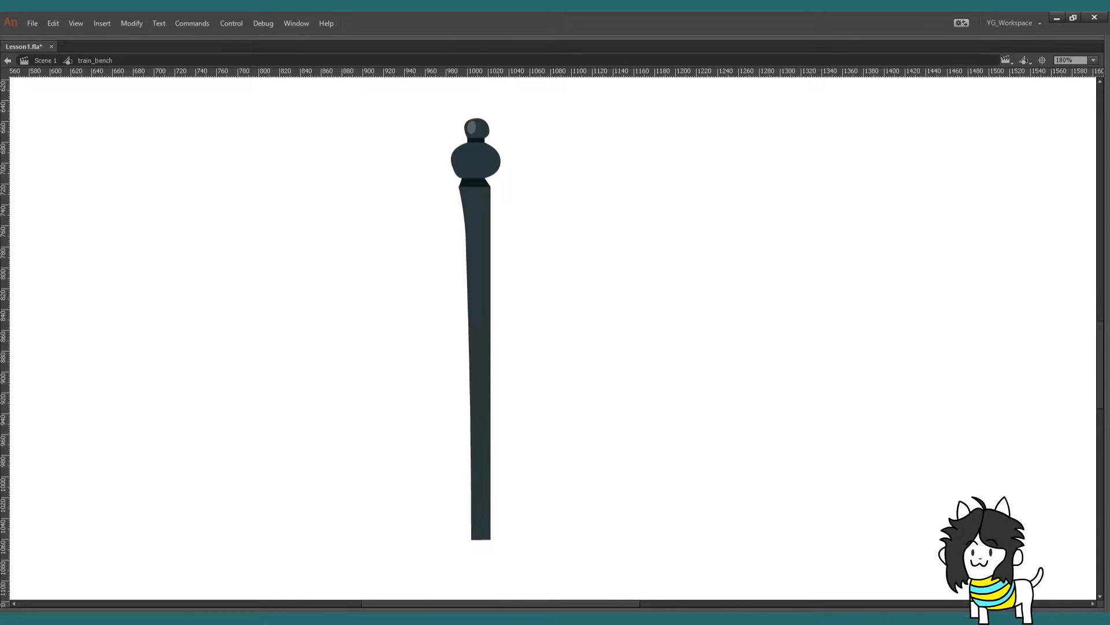
mouse_move(459, 187)
mouse_down()
mouse_move(454, 539)
mouse_move(472, 539)
mouse_up()
click(464, 351)
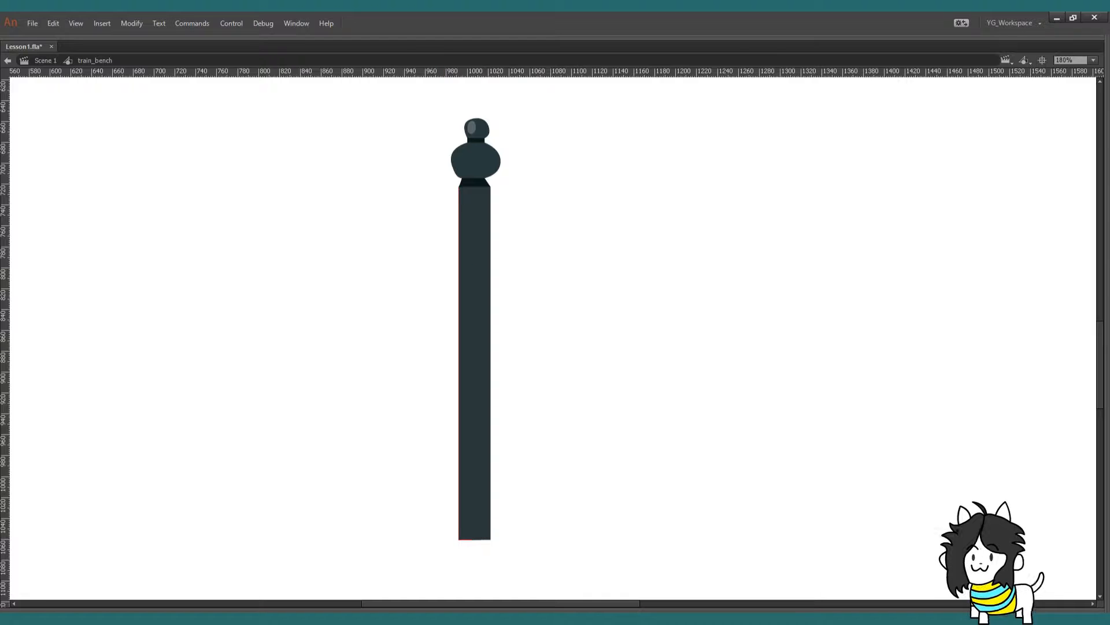
double_click(459, 363)
key(Delete)
drag(465, 362, 505, 378)
key(F4)
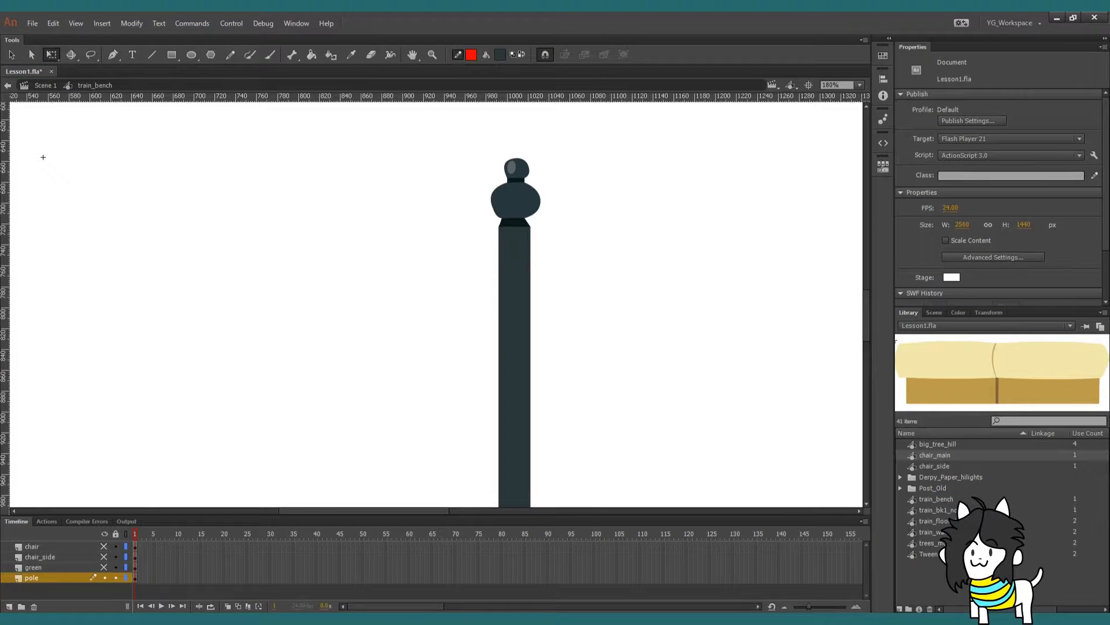
Convert the pole layer's artwork into a Graphic symbol named pole
click(65, 579)
key(F8)
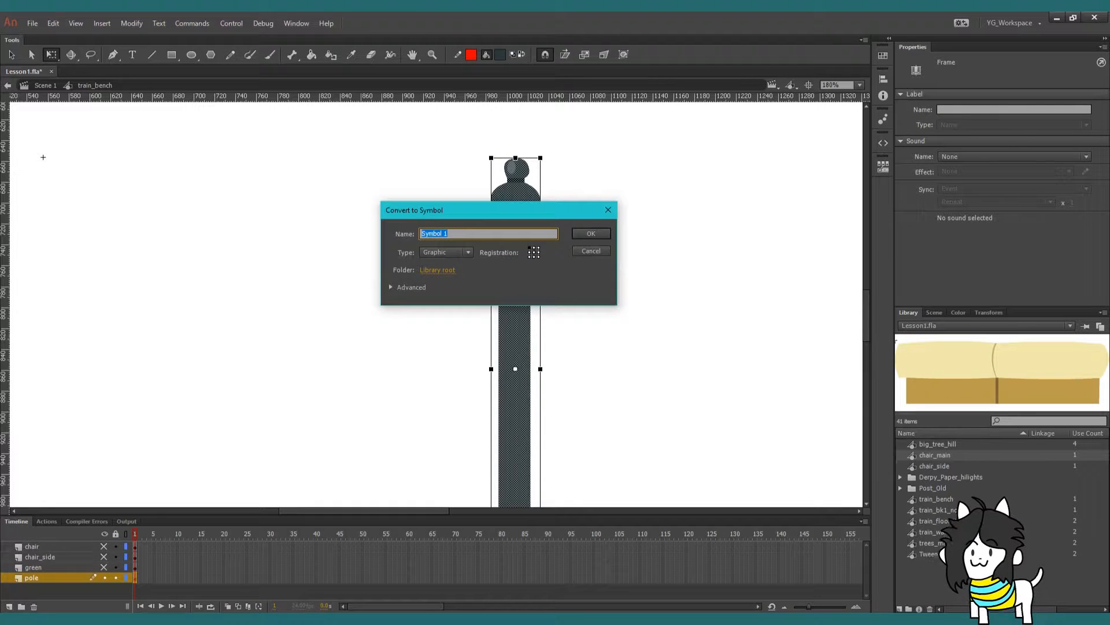
text(pole)
key(Return)
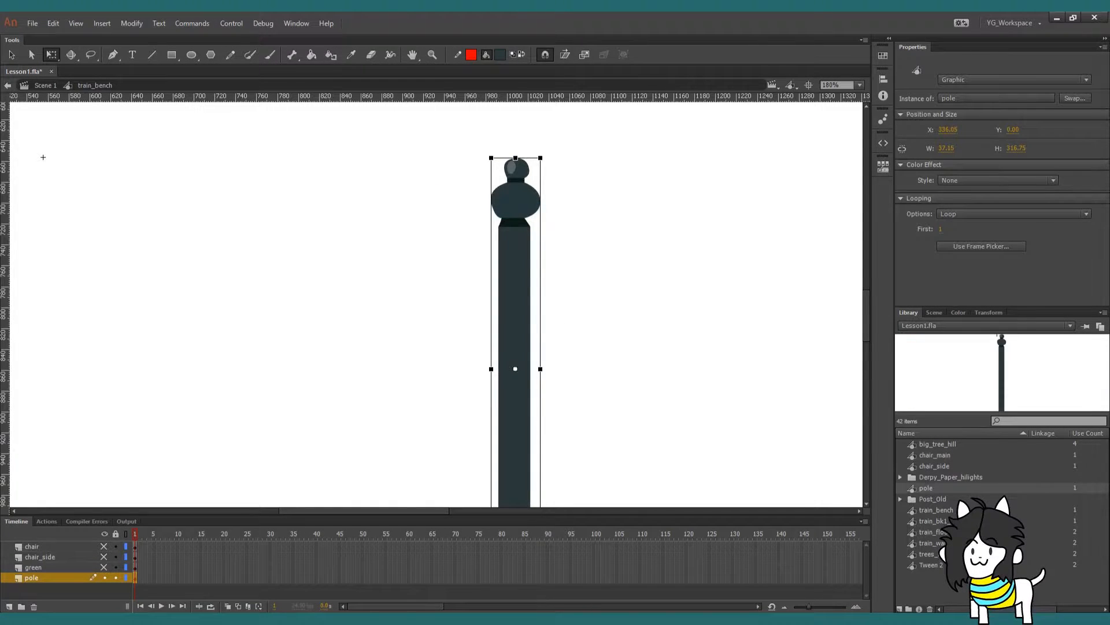
Hide the pole layer and show the green layer again
drag(578, 347, 555, 239)
click(555, 239)
click(104, 577)
click(104, 566)
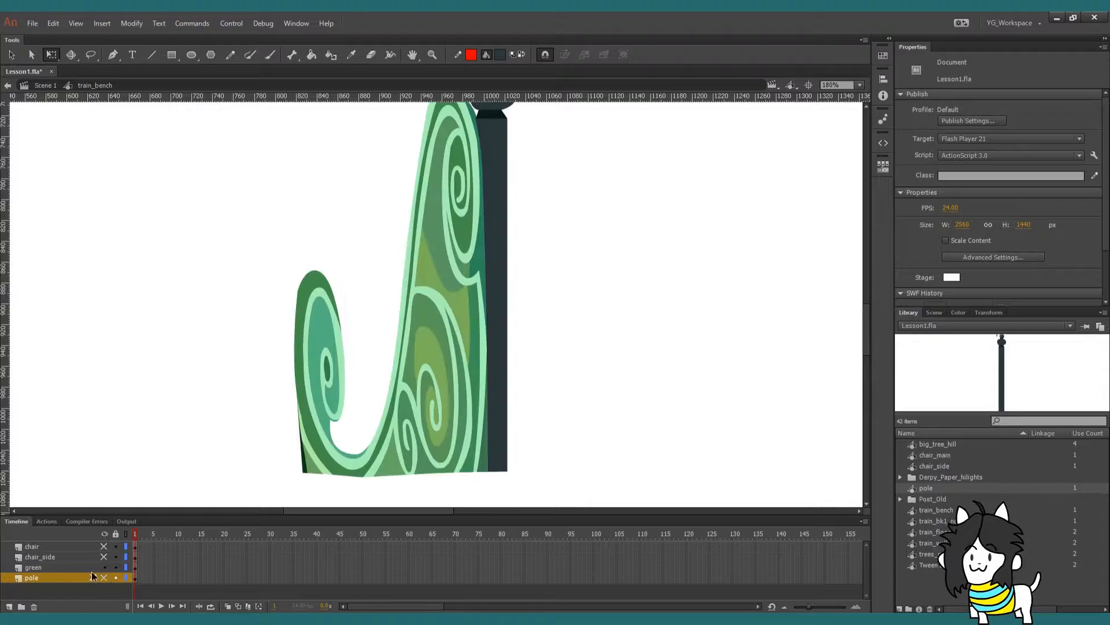
Remove the leftover dark post and its ball-shaped knob from the green layer
click(96, 567)
drag(405, 263, 422, 345)
key(F4)
key(ctrl+shift+a)
key(ctrl+z)
key(ctrl+z)
key(ctrl+z)
key(ctrl+z)
key(ctrl+z)
key(ctrl+z)
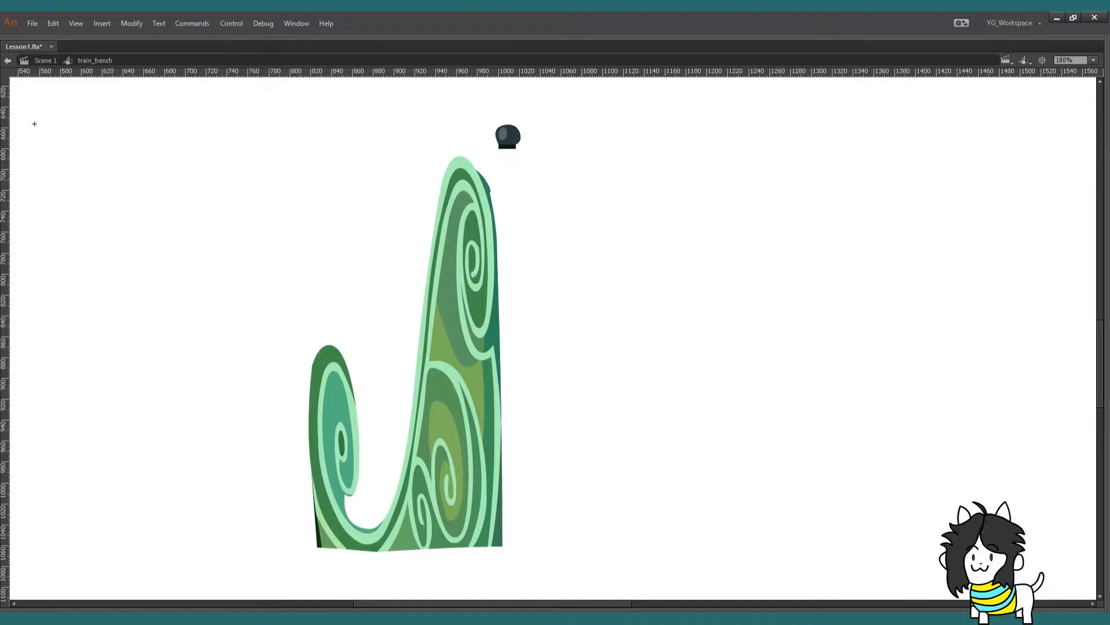
key(ctrl+z)
key(ctrl+z)
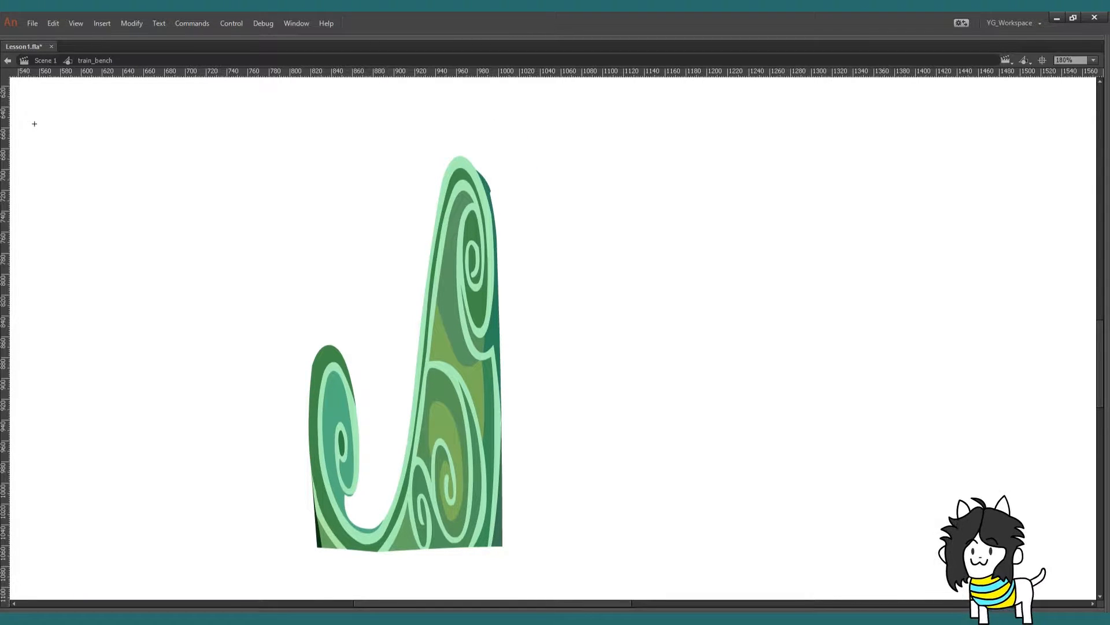
Smooth the notch on the backrest's upper rear edge by filling teal up to a curved guide line and reshaping the contour
key(z)
drag(405, 132, 537, 349)
drag(557, 384, 495, 373)
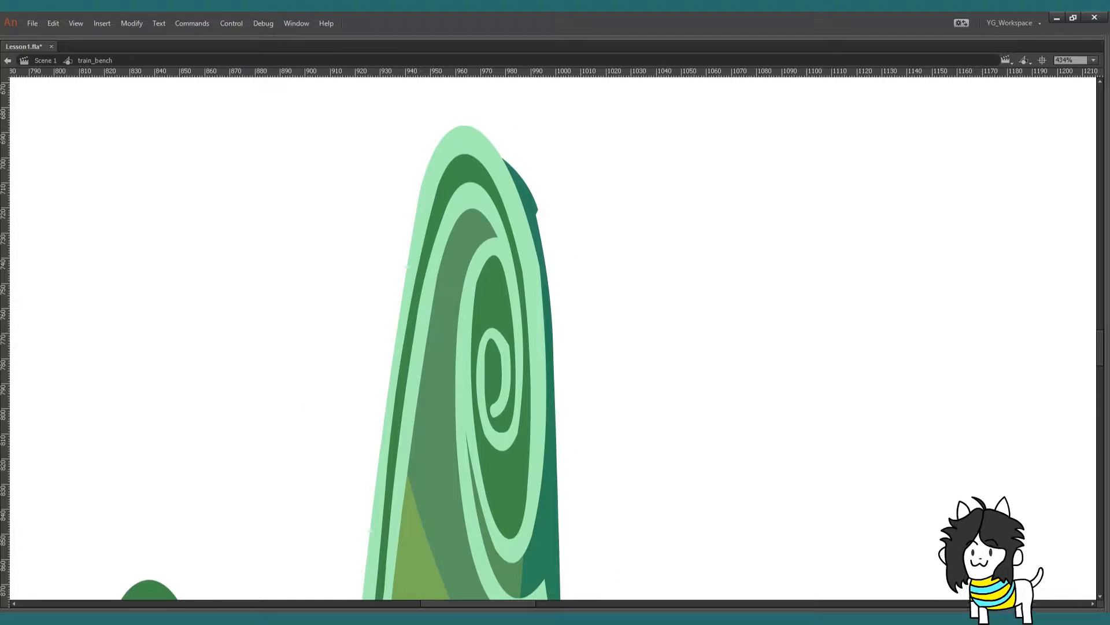
drag(538, 211, 550, 292)
drag(542, 239, 546, 237)
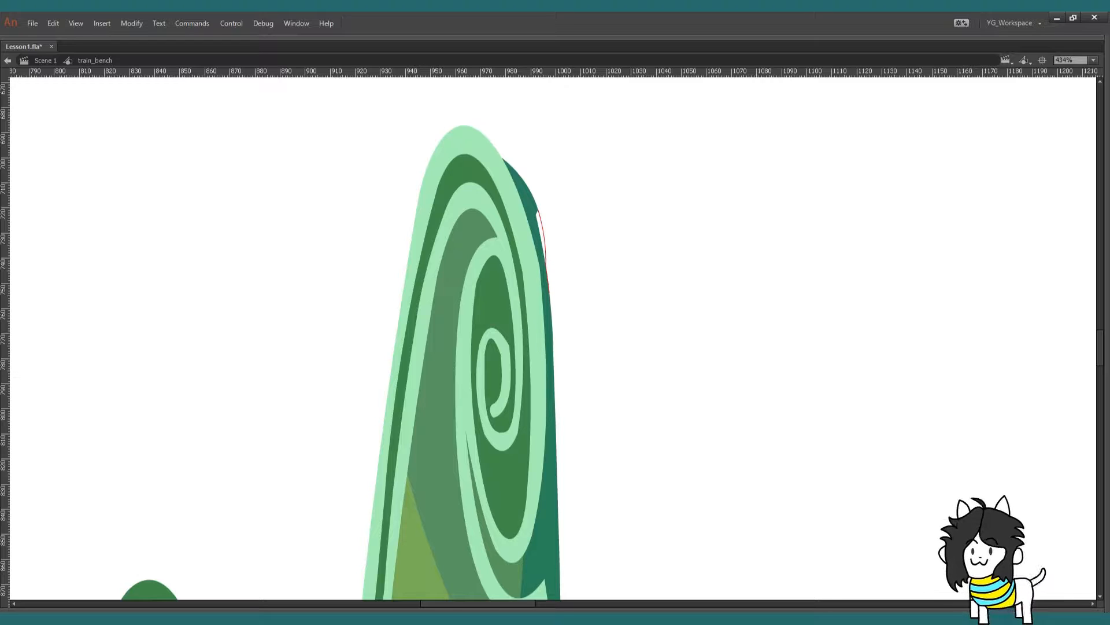
click(542, 235)
double_click(545, 243)
key(Delete)
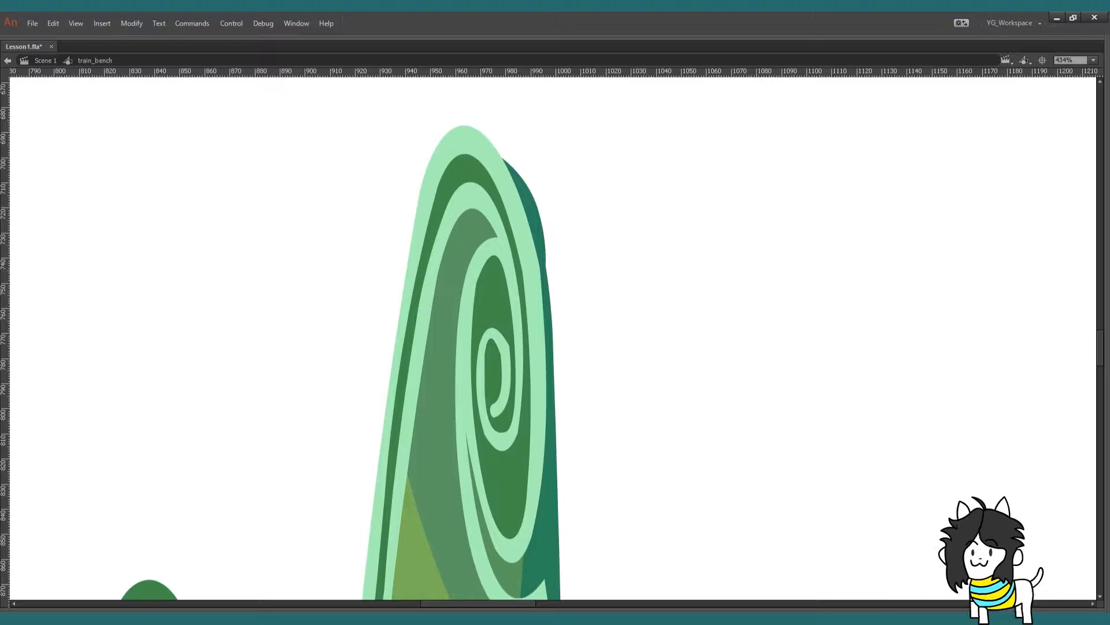
drag(544, 231, 537, 232)
drag(532, 194, 543, 248)
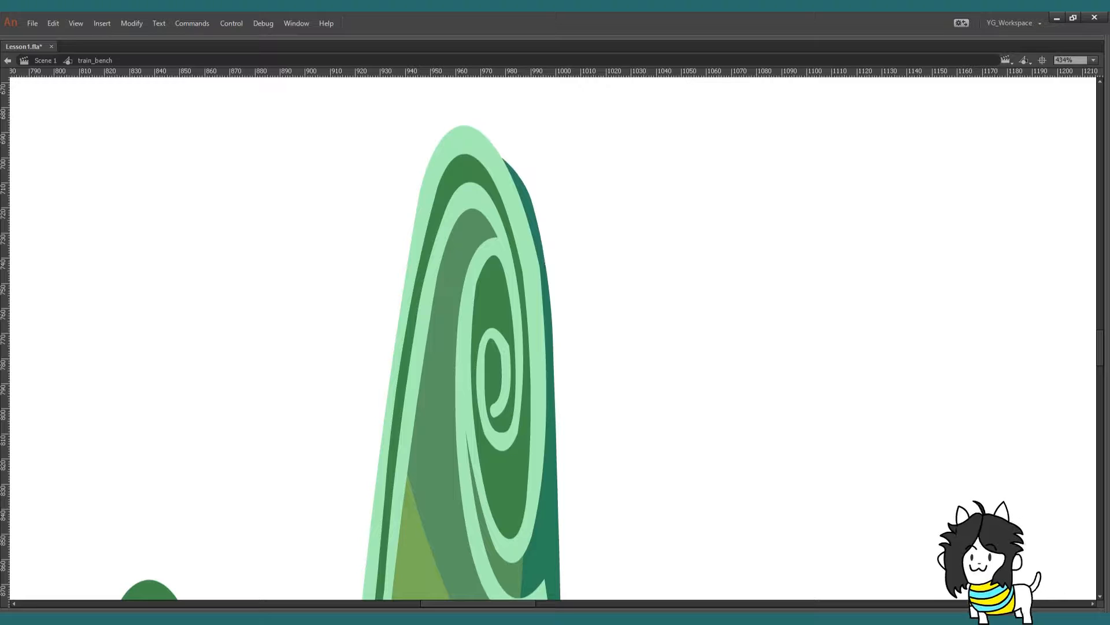
Draw a straight baseline with short end lines under the backrest and extend the dark front corner down to it
scroll(556, 335, down, 10)
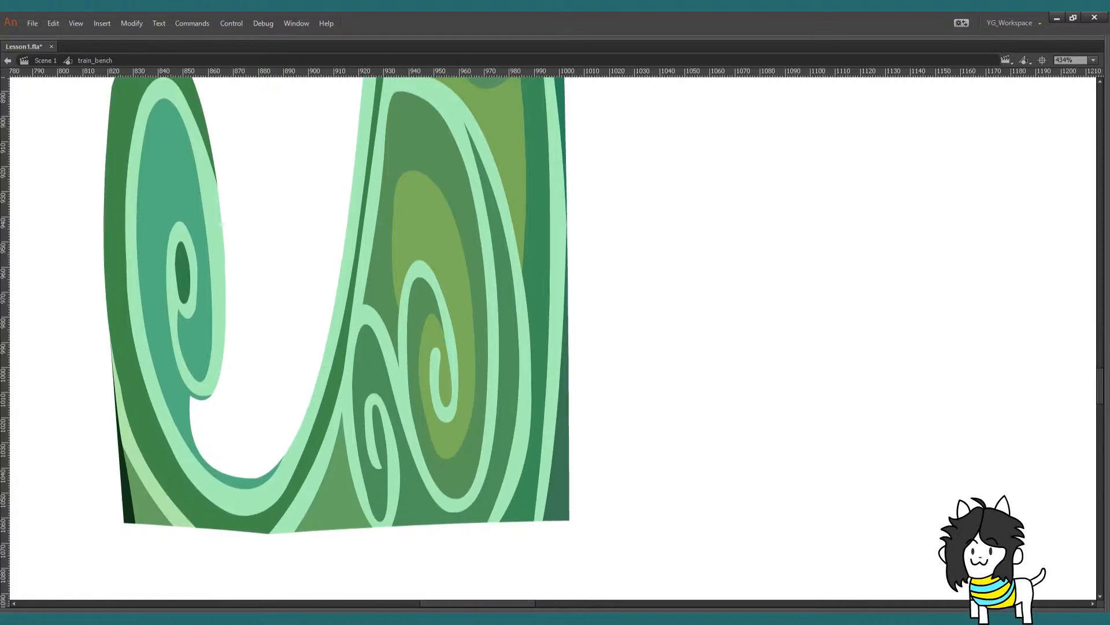
scroll(555, 336, left, 4)
scroll(555, 335, up, 1)
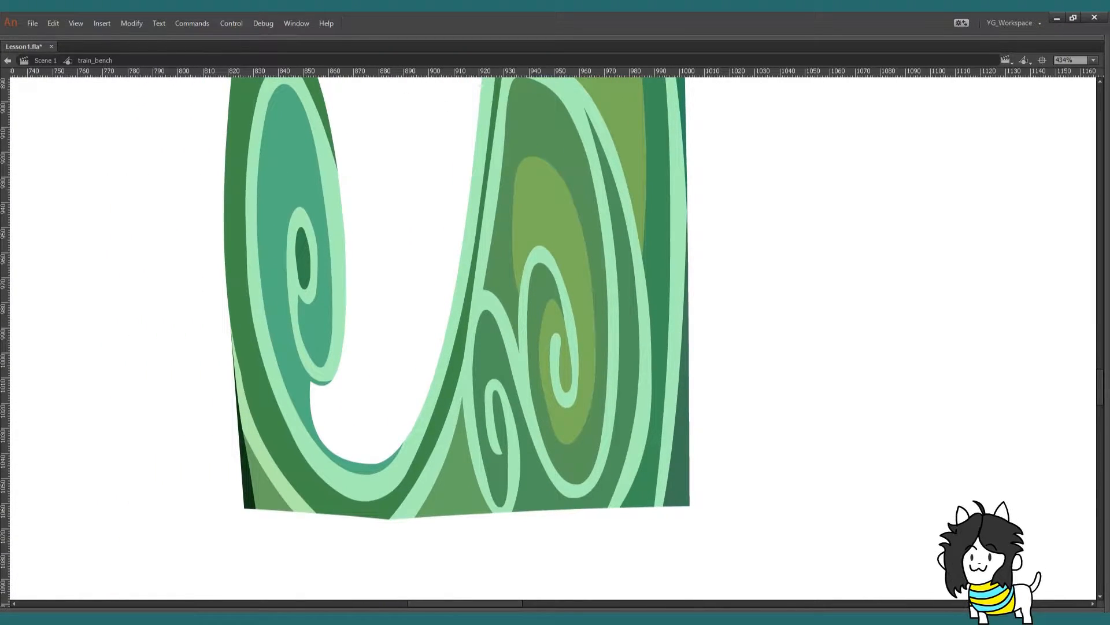
mouse_move(245, 509)
mouse_down()
mouse_move(244, 524)
mouse_move(617, 536)
mouse_move(691, 525)
mouse_move(688, 540)
mouse_up()
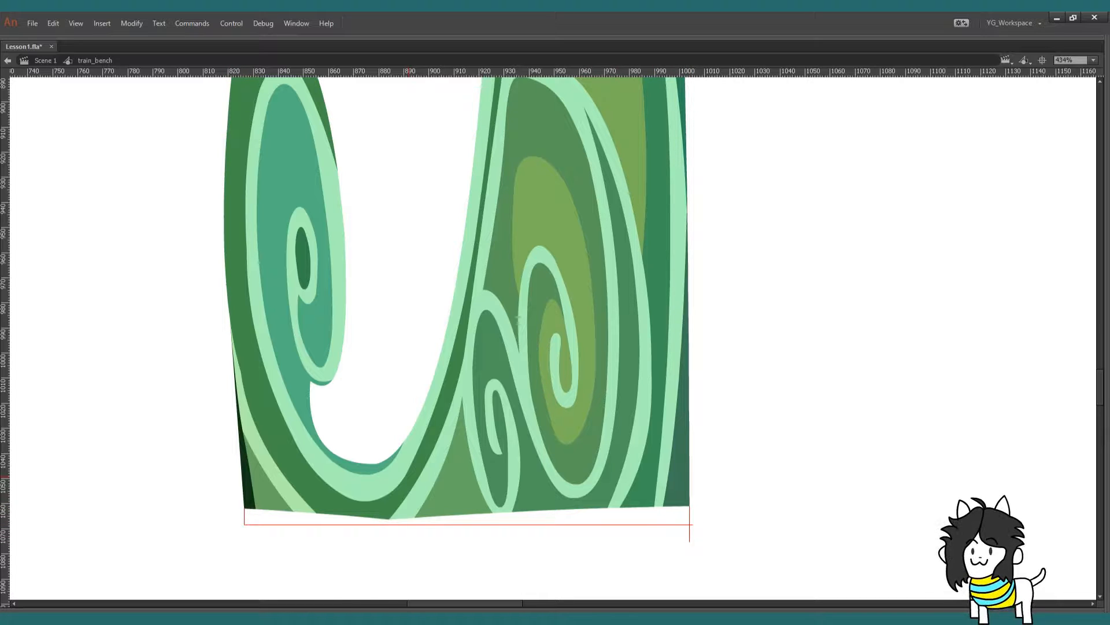
drag(288, 511, 256, 522)
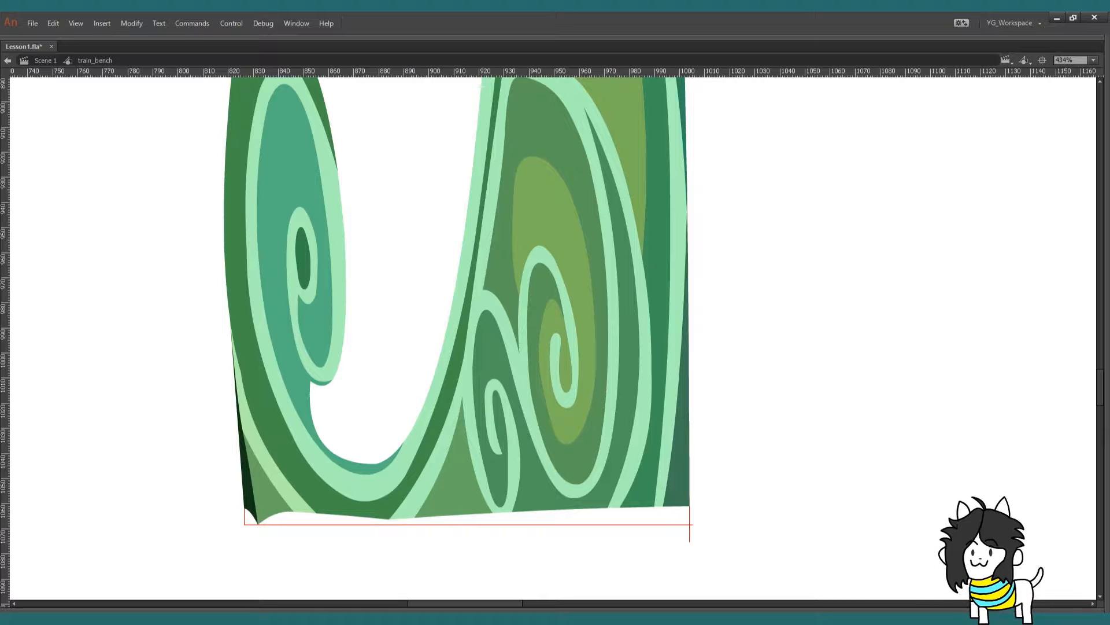
click(251, 517)
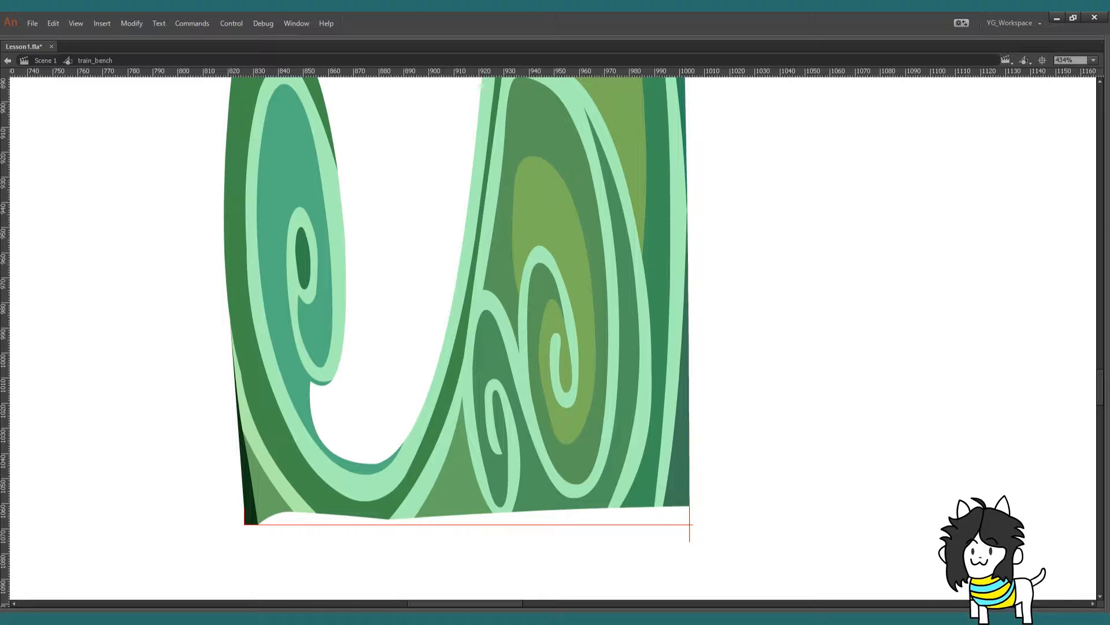
Extend the remaining coloured areas along the backrest's lower edge down to the straight baseline, and delete the guide lines
drag(294, 512, 318, 524)
drag(388, 518, 414, 523)
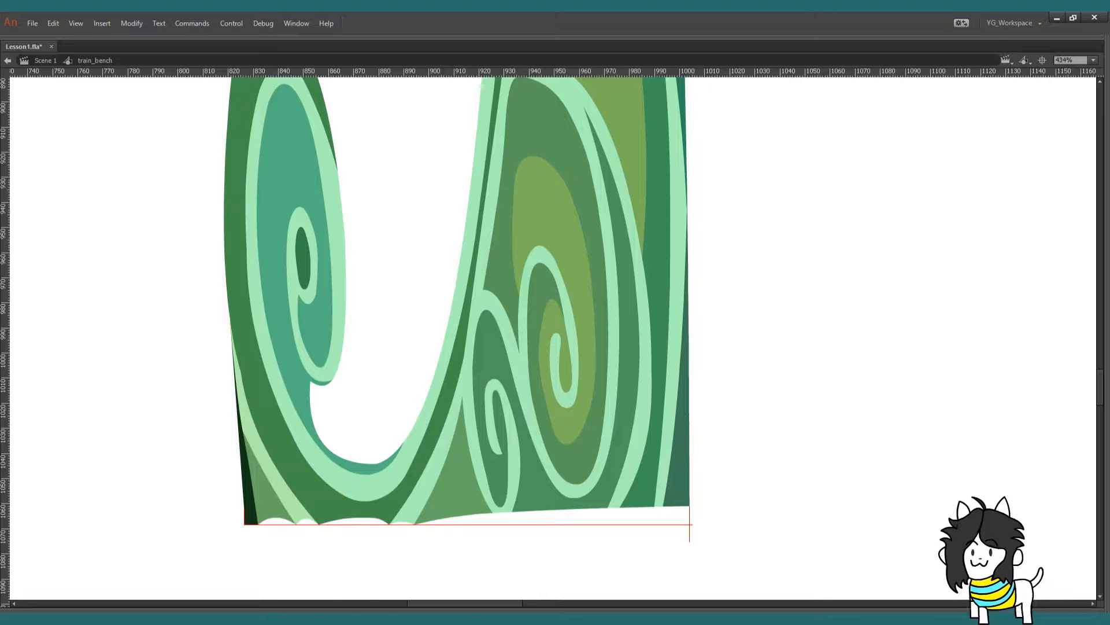
drag(276, 517, 401, 524)
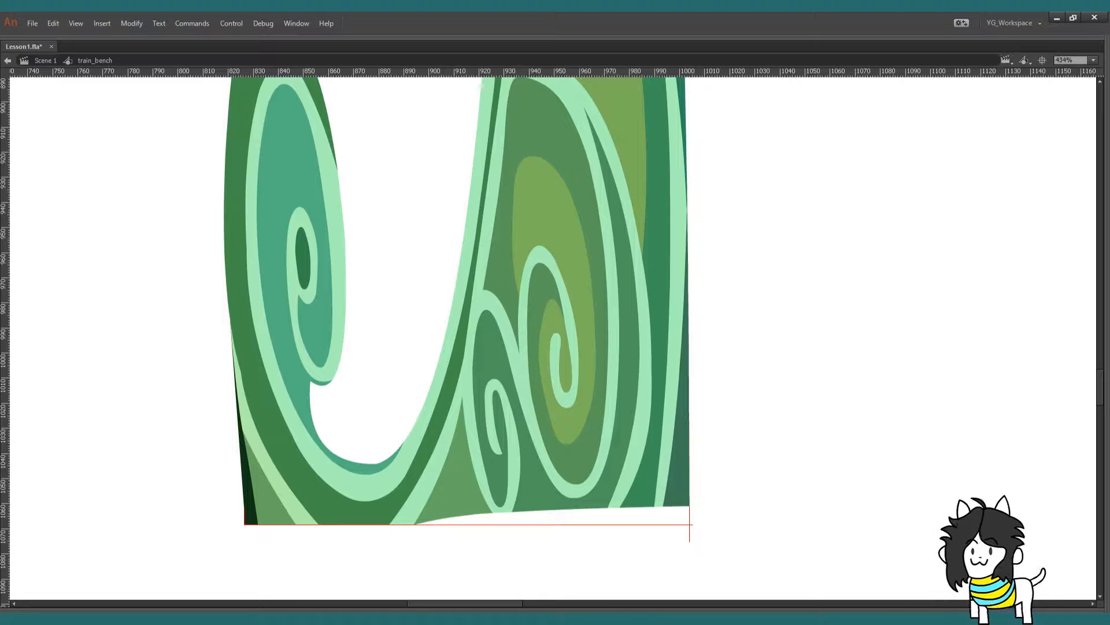
drag(494, 512, 514, 524)
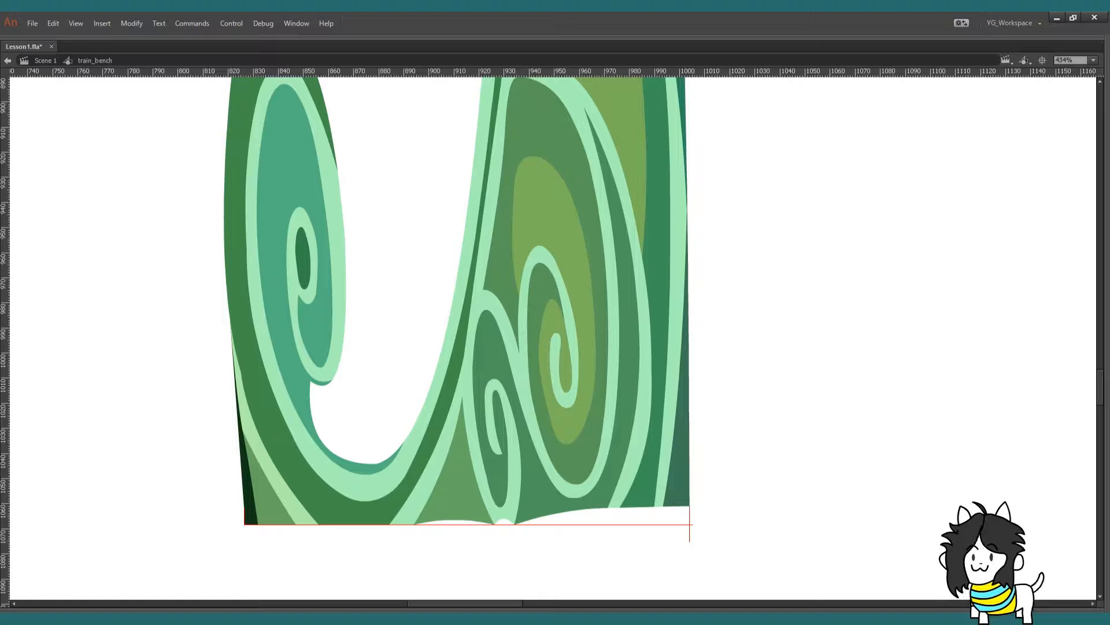
drag(608, 508, 454, 524)
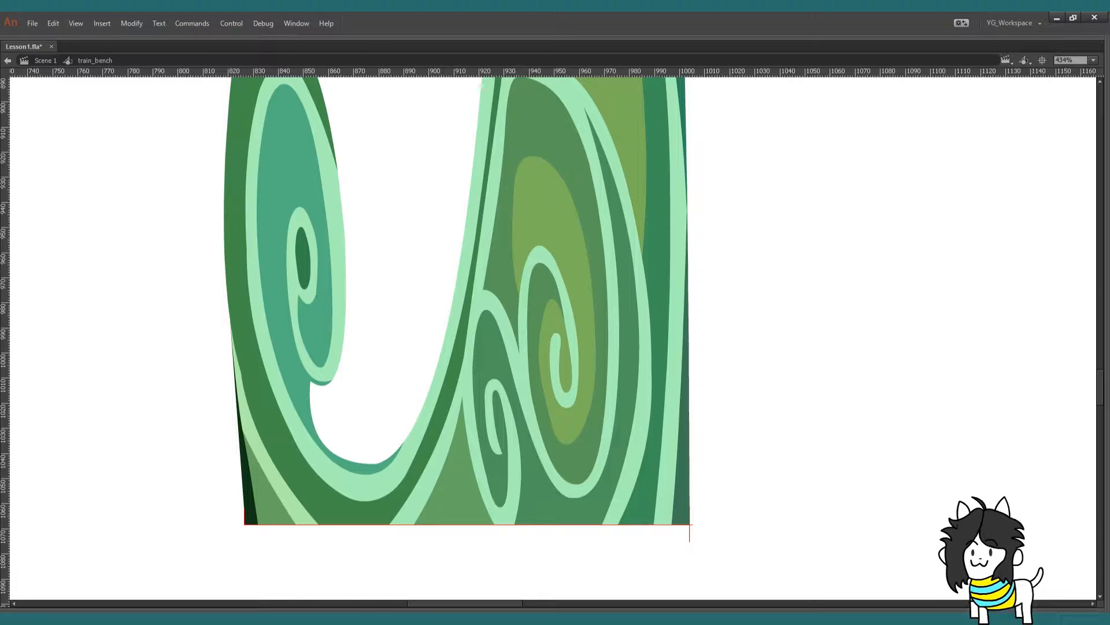
double_click(468, 524)
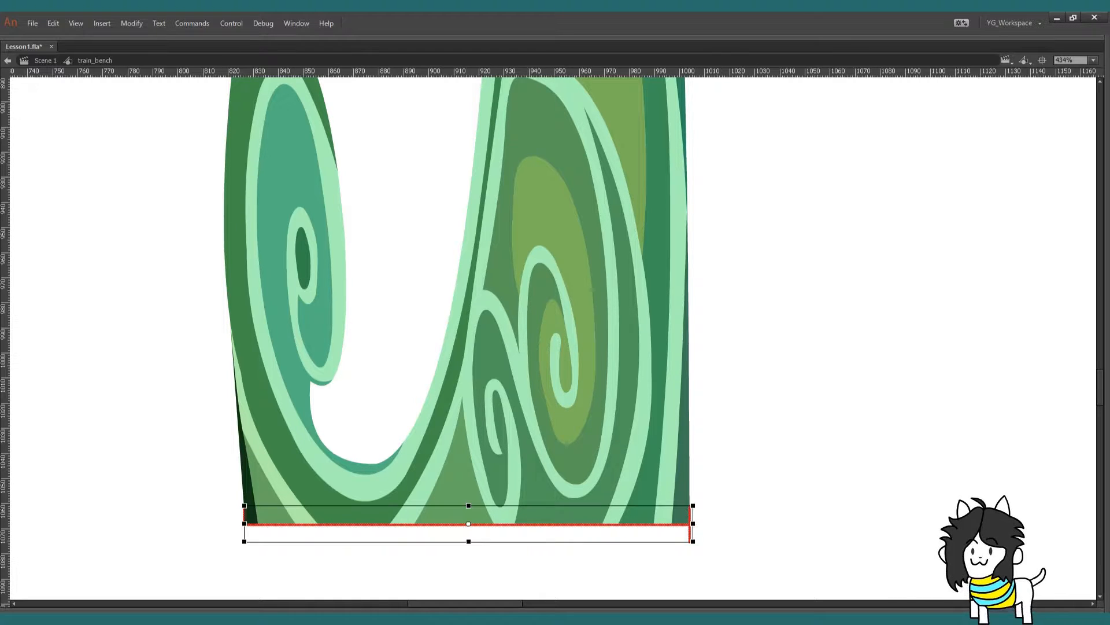
key(Delete)
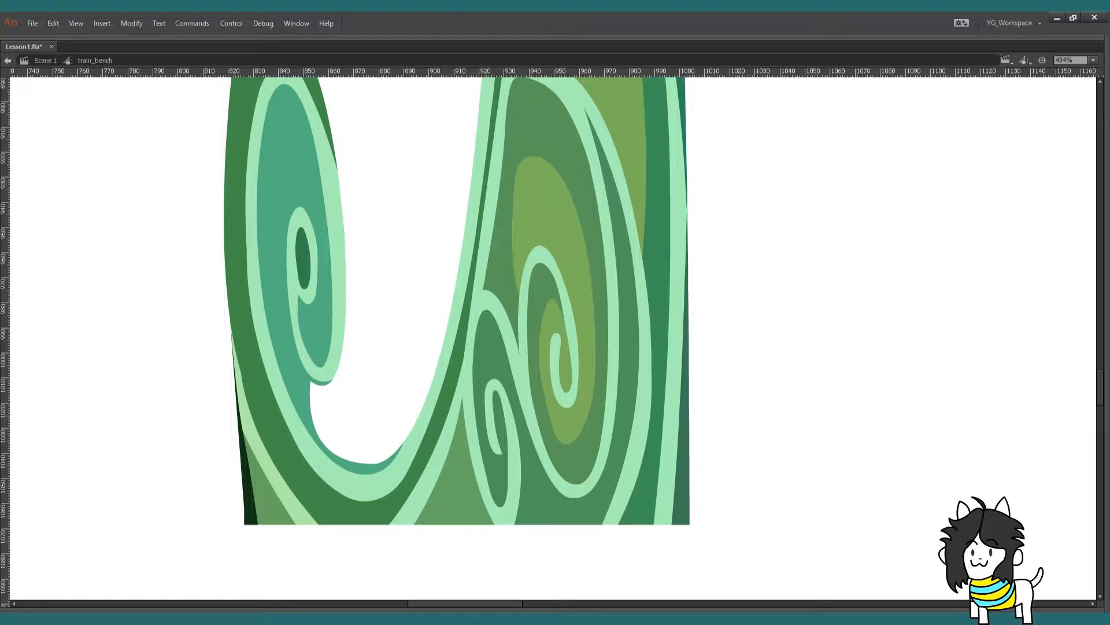
Select all the green backrest artwork and stretch it horizontally about its centre to a width of about 459 px
drag(457, 301, 481, 374)
scroll(554, 338, down, 5)
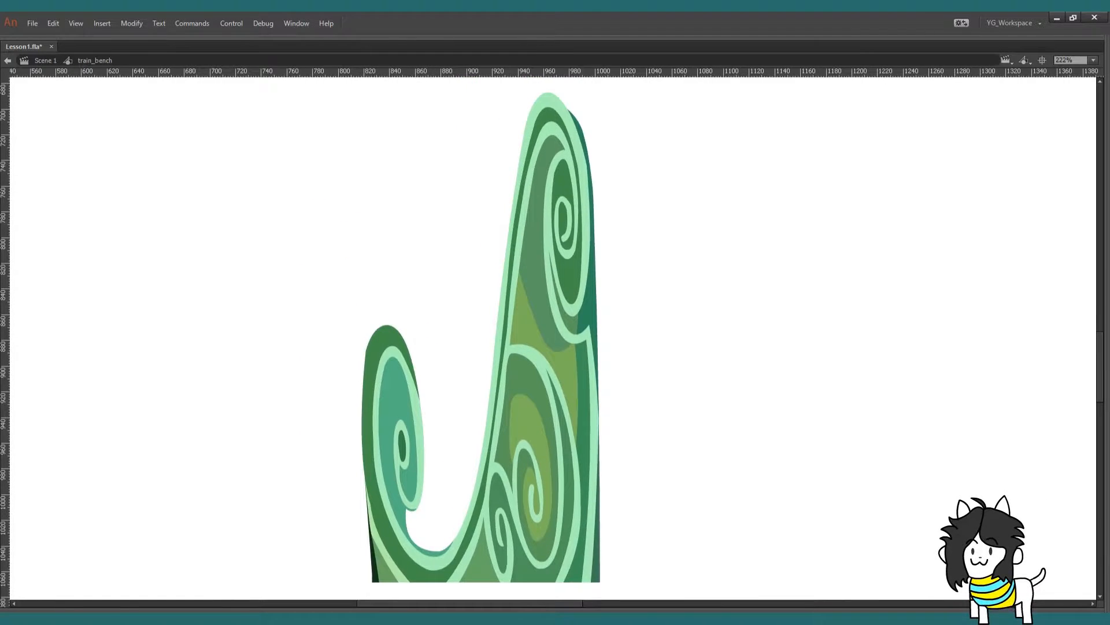
key(F4)
drag(440, 324, 401, 200)
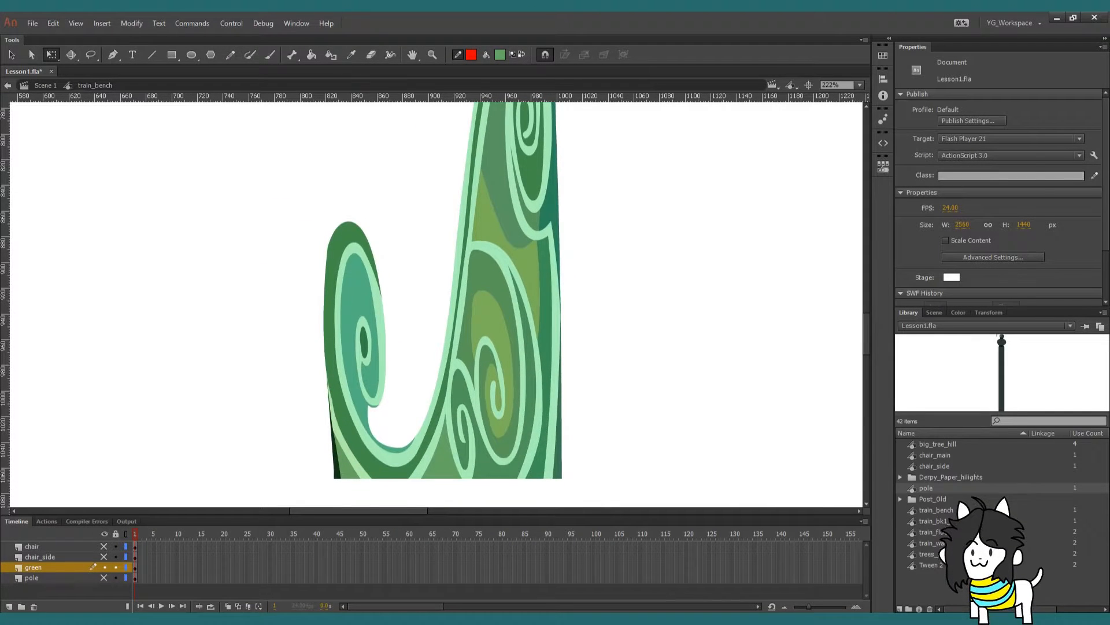
scroll(483, 479, down, 3)
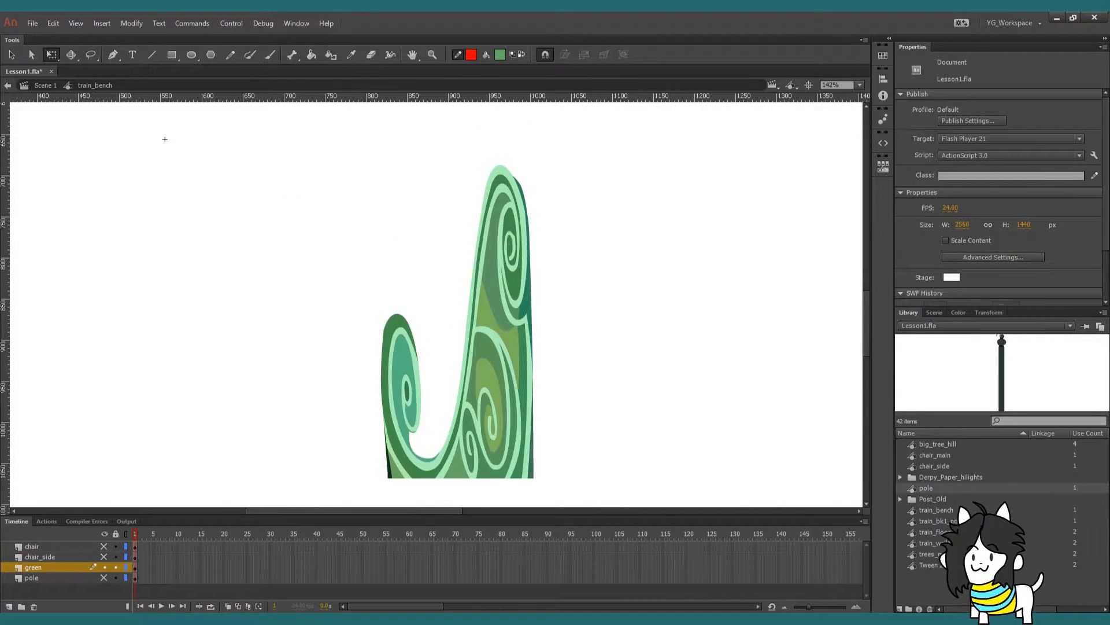
mouse_move(165, 138)
mouse_down()
mouse_move(95, 145)
mouse_move(145, 139)
mouse_up()
key(ctrl+a)
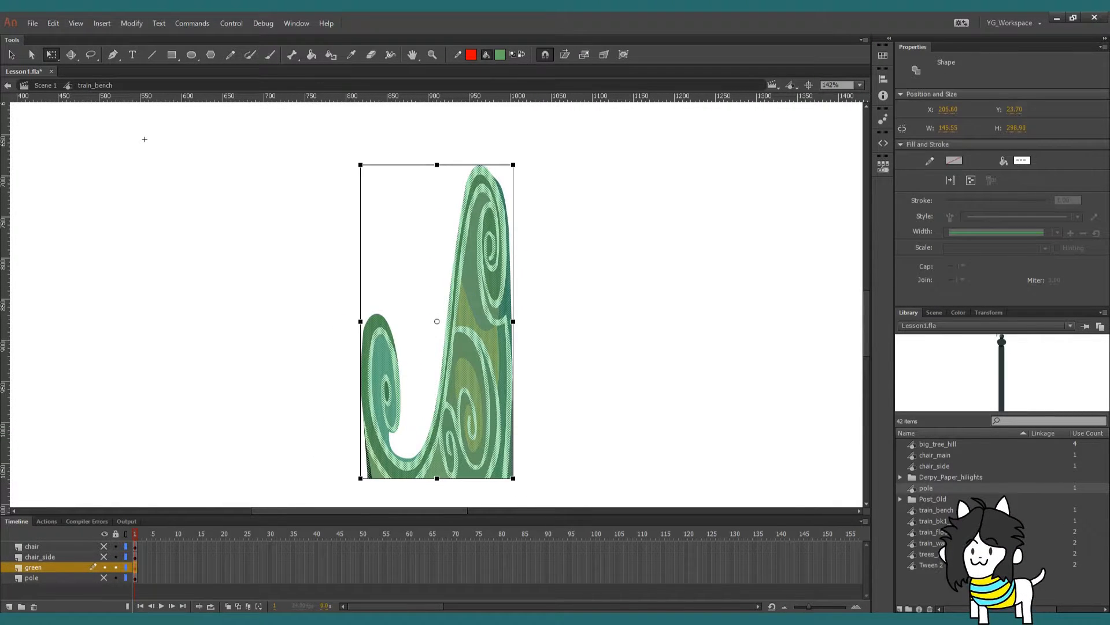
drag(360, 322, 197, 331)
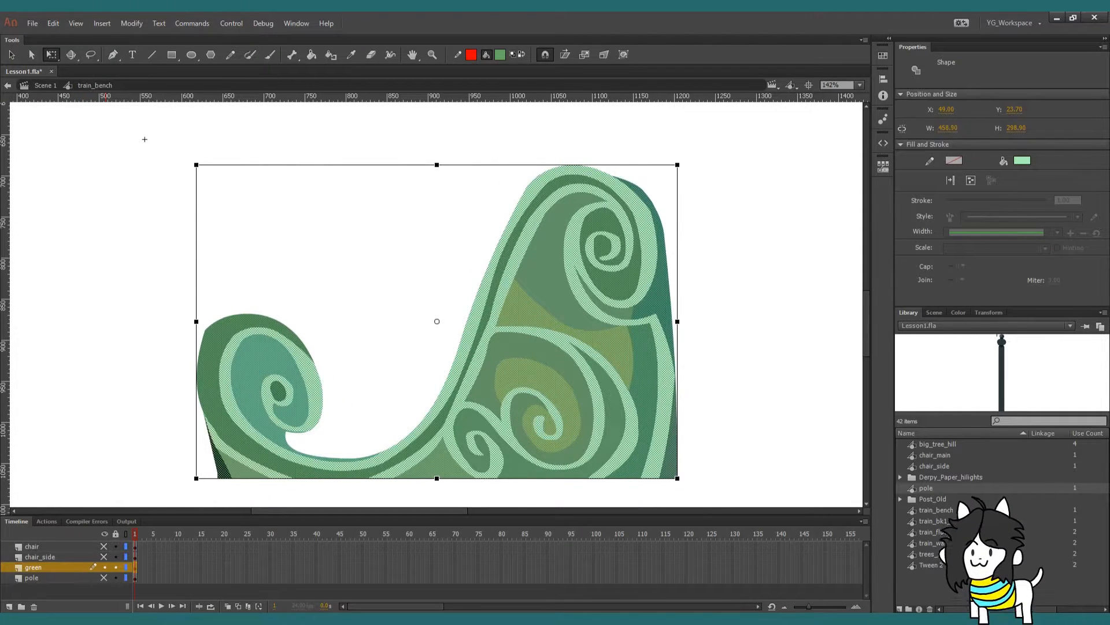
Convert the stretched backrest artwork into a Graphic symbol named green
key(F8)
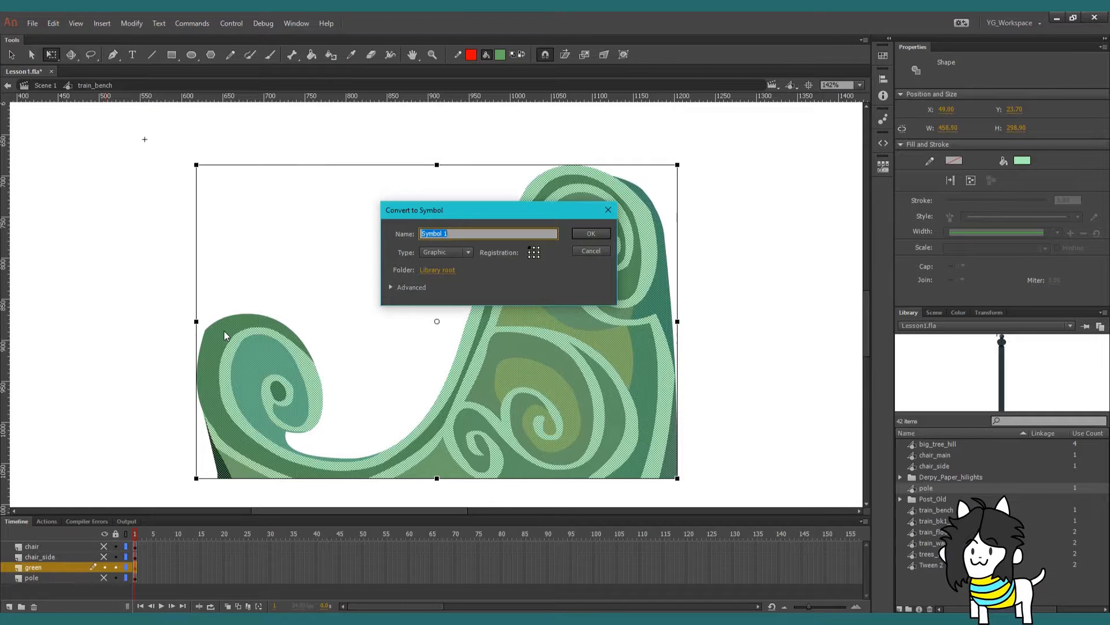
text(green)
key(Return)
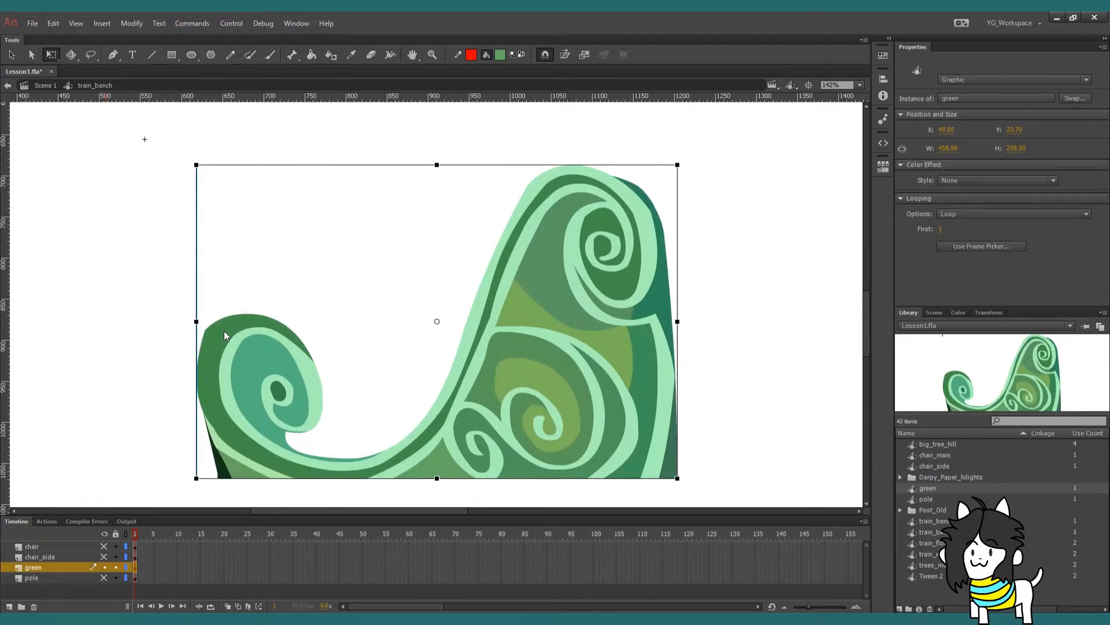
click(148, 397)
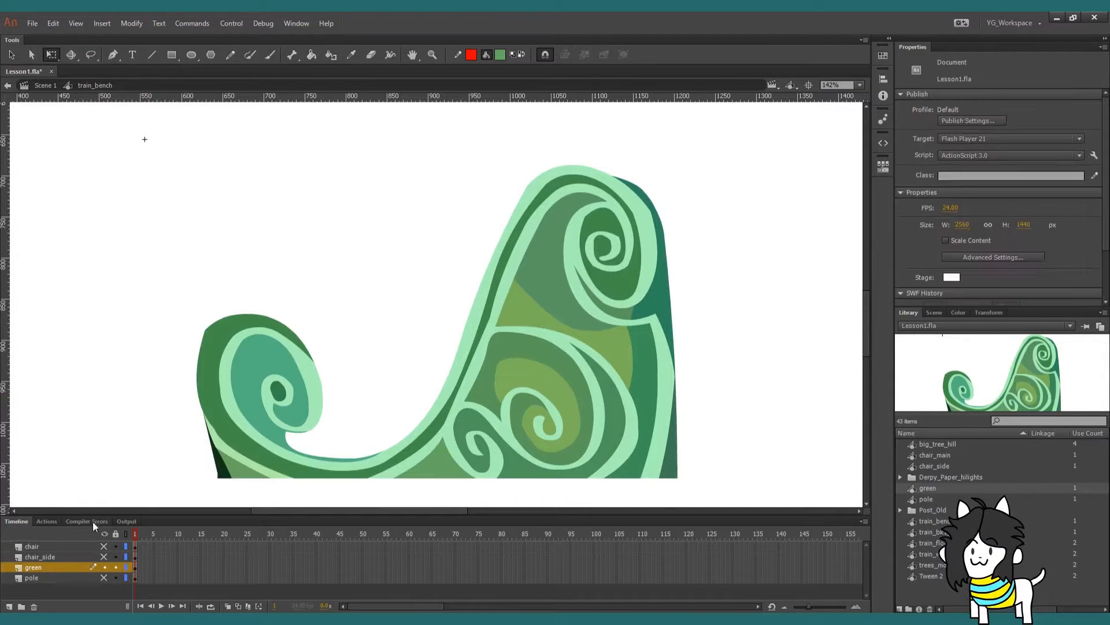
Show all layers and move the green backrest so its rear edge meets the pole above the seat
alt+click(104, 566)
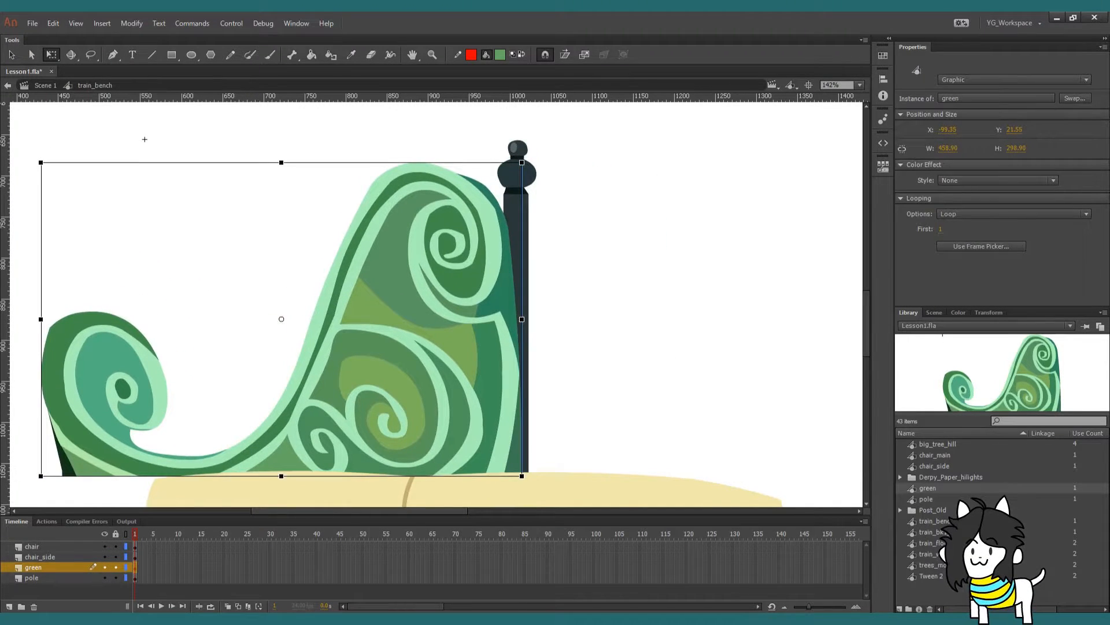
key(ctrl+shift+a)
click(859, 85)
click(852, 101)
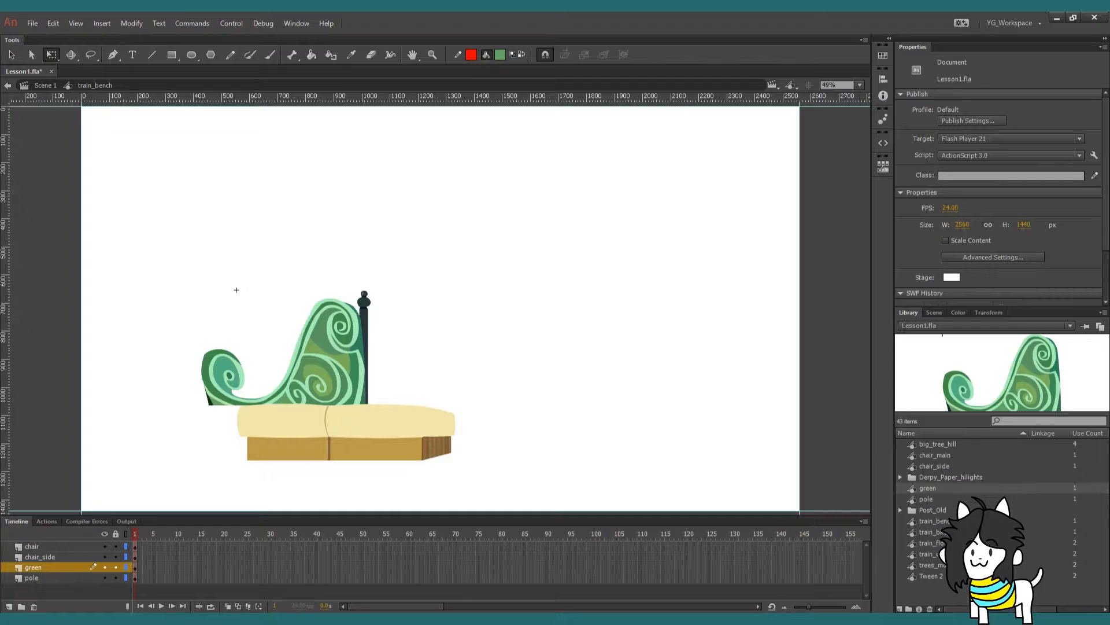
Check which artwork belongs to each of the chair, chair_side, green and pole layers
click(52, 546)
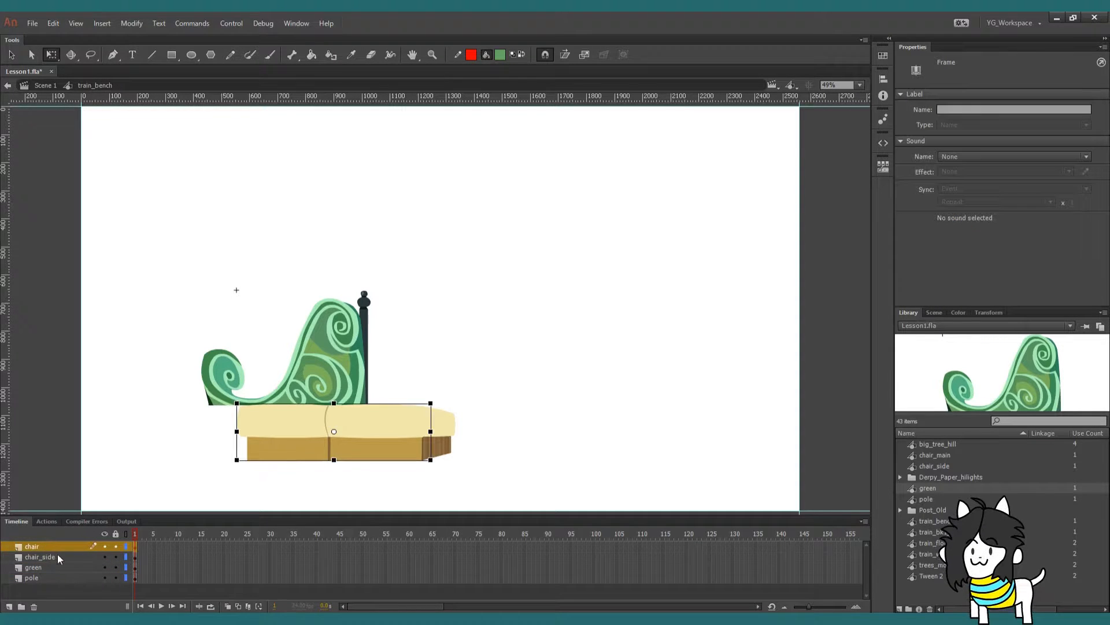
click(65, 557)
click(64, 567)
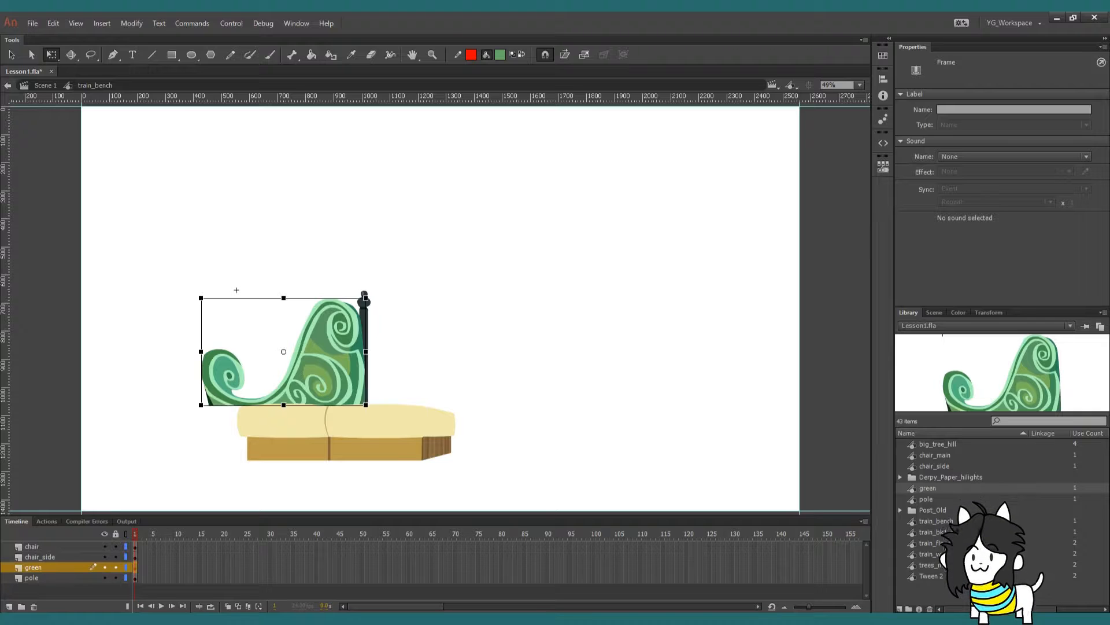
click(83, 578)
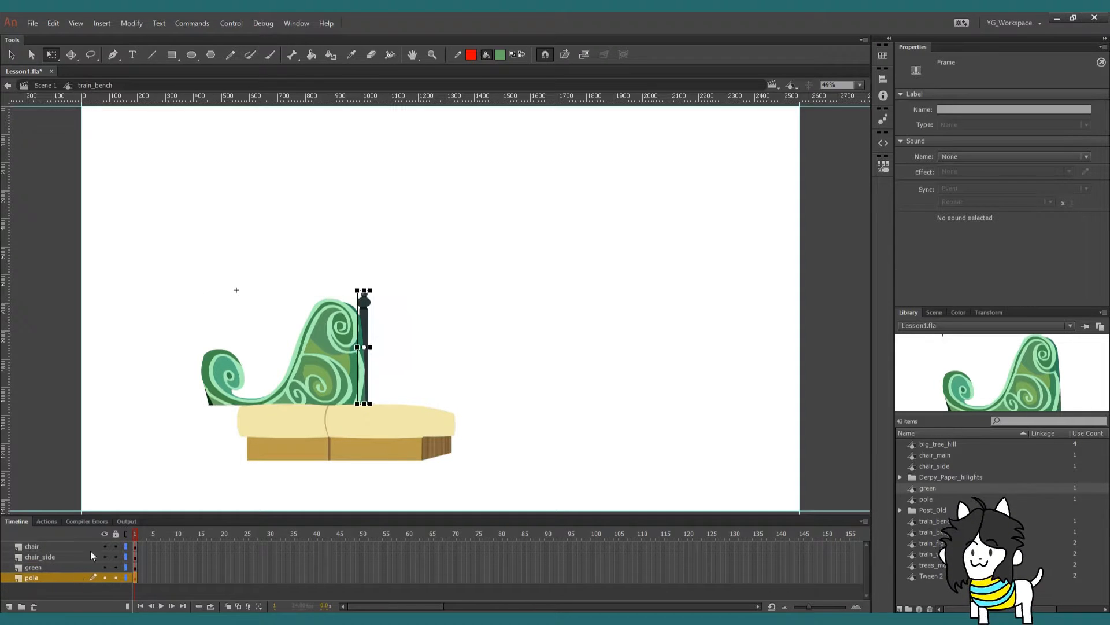
click(236, 289)
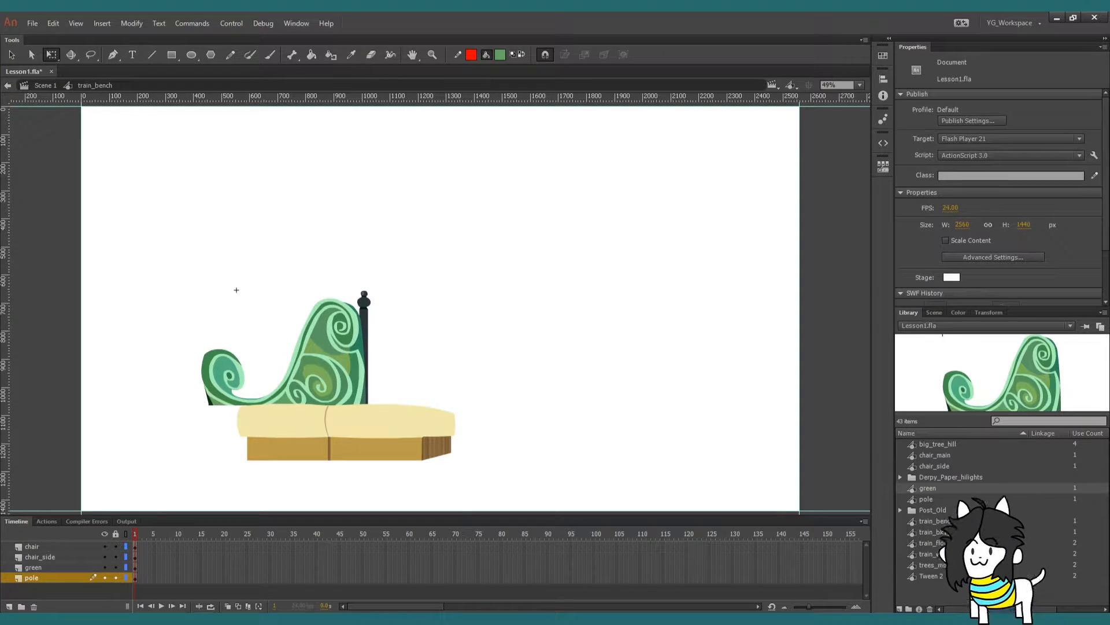
Select the pole and hide every layer except the pole layer
key(z)
drag(192, 237, 458, 472)
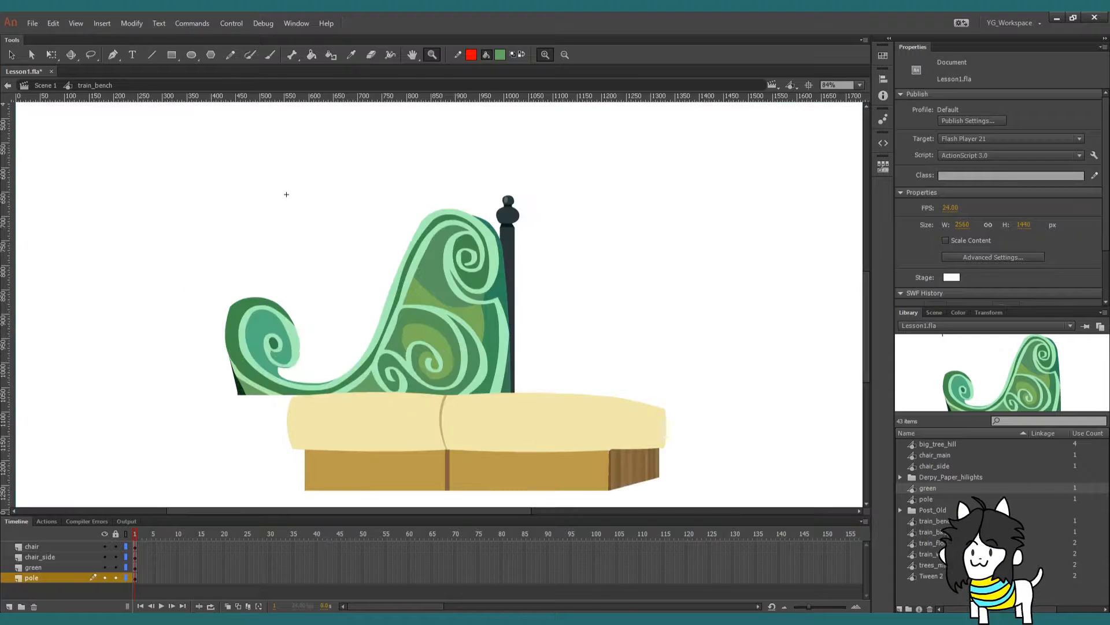
drag(285, 194, 176, 178)
key(q)
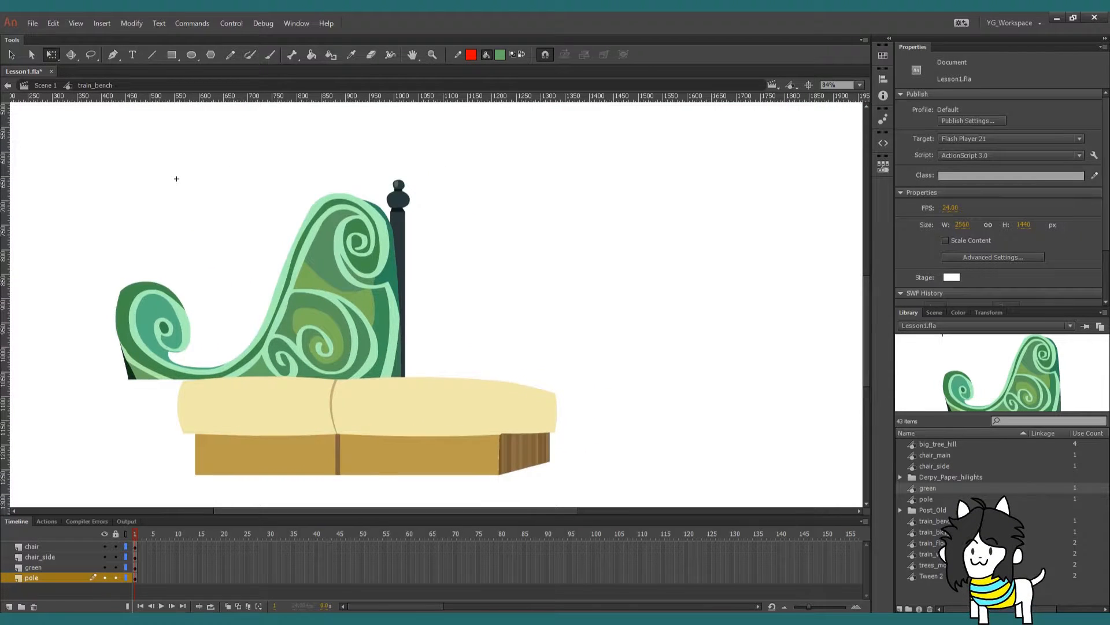
click(398, 243)
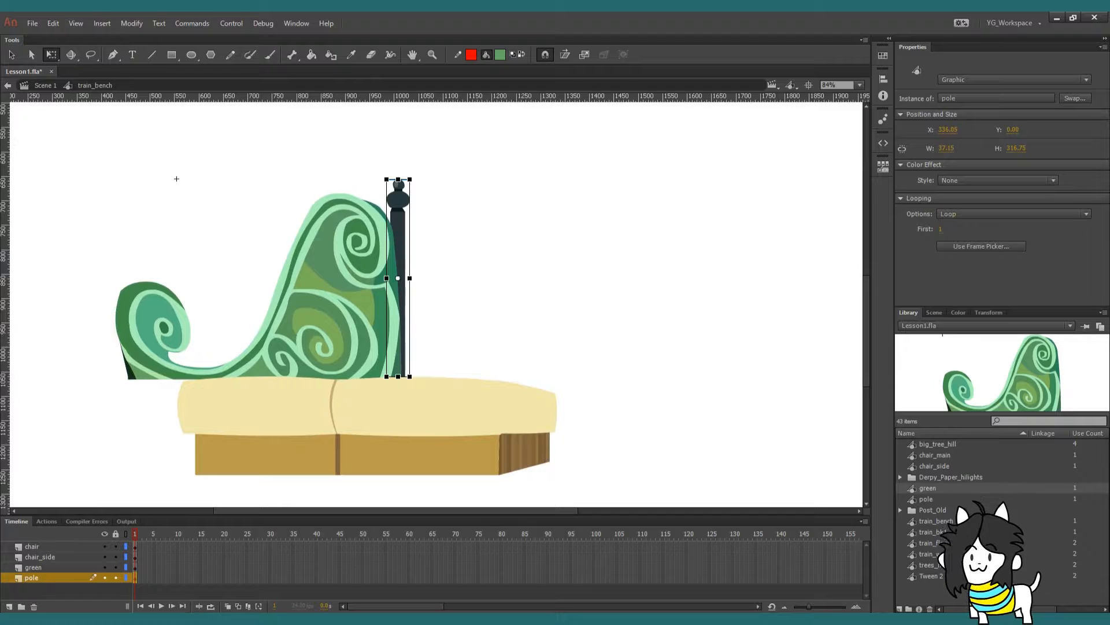
alt+click(105, 577)
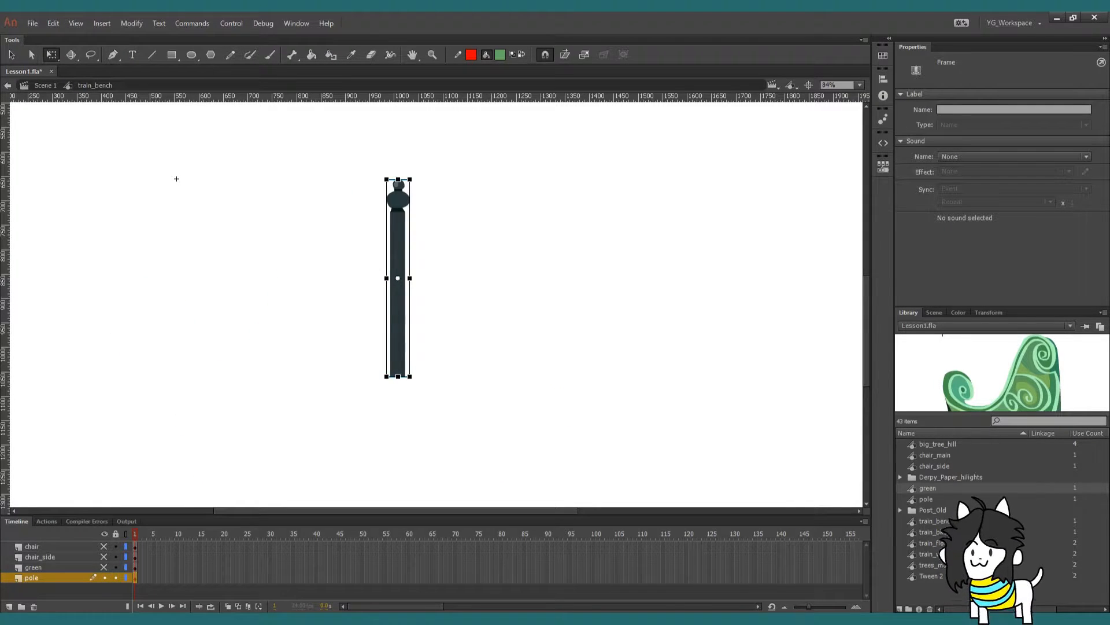
Move the pole's transformation point to its base and try rotating the pole around it
drag(413, 176, 436, 373)
key(ctrl+z)
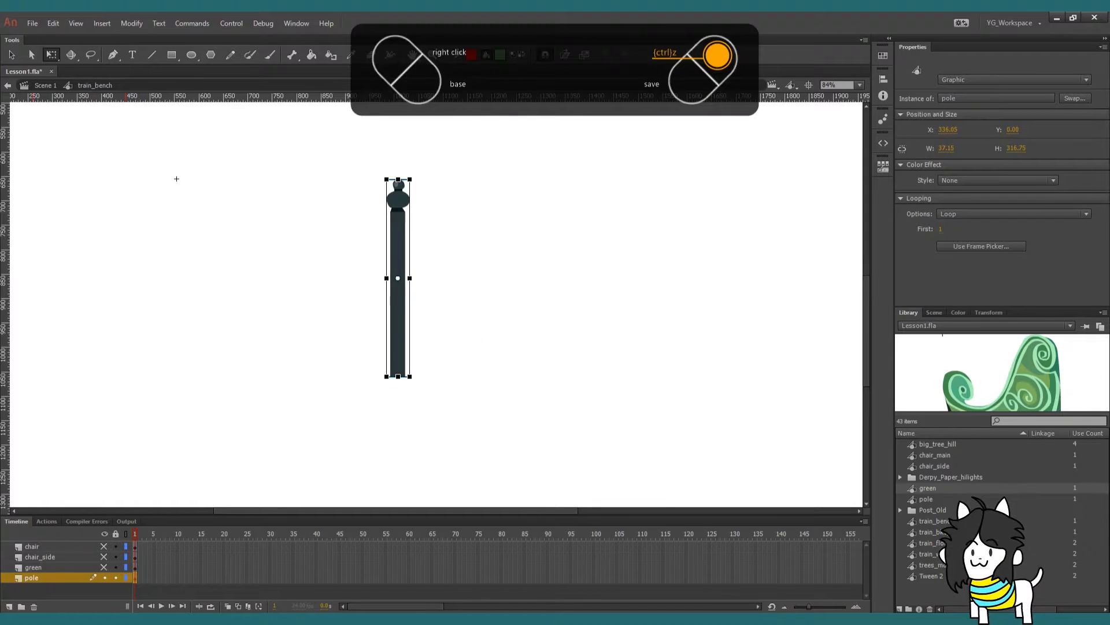
drag(398, 278, 398, 375)
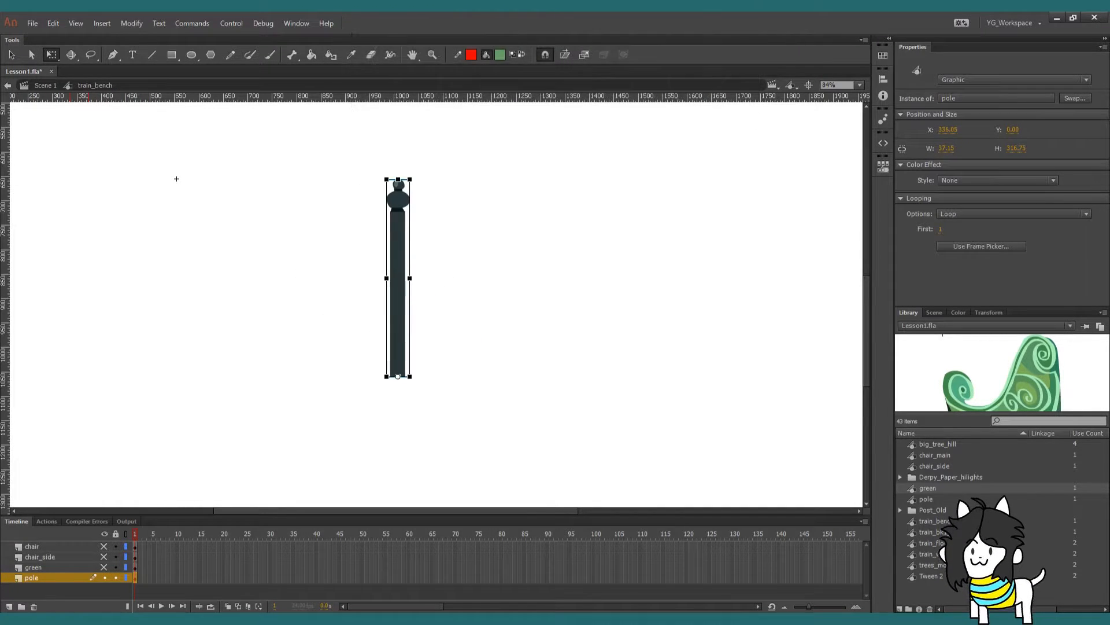
drag(413, 175, 310, 197)
key(ctrl+z)
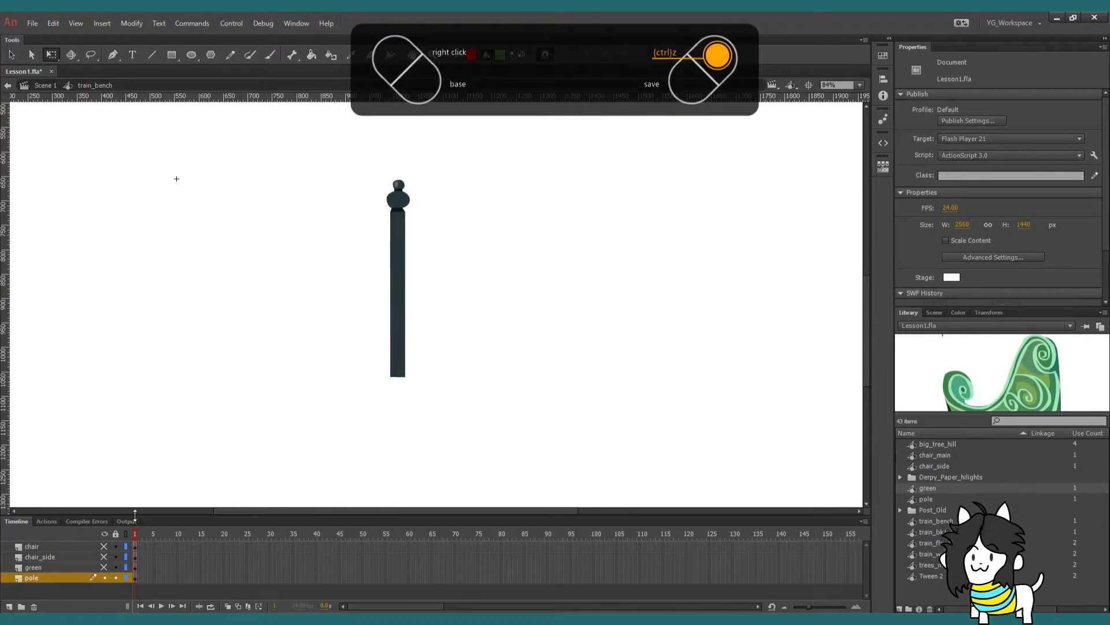
Show all the bench layers with the pole upright and save the file
click(104, 577)
click(105, 534)
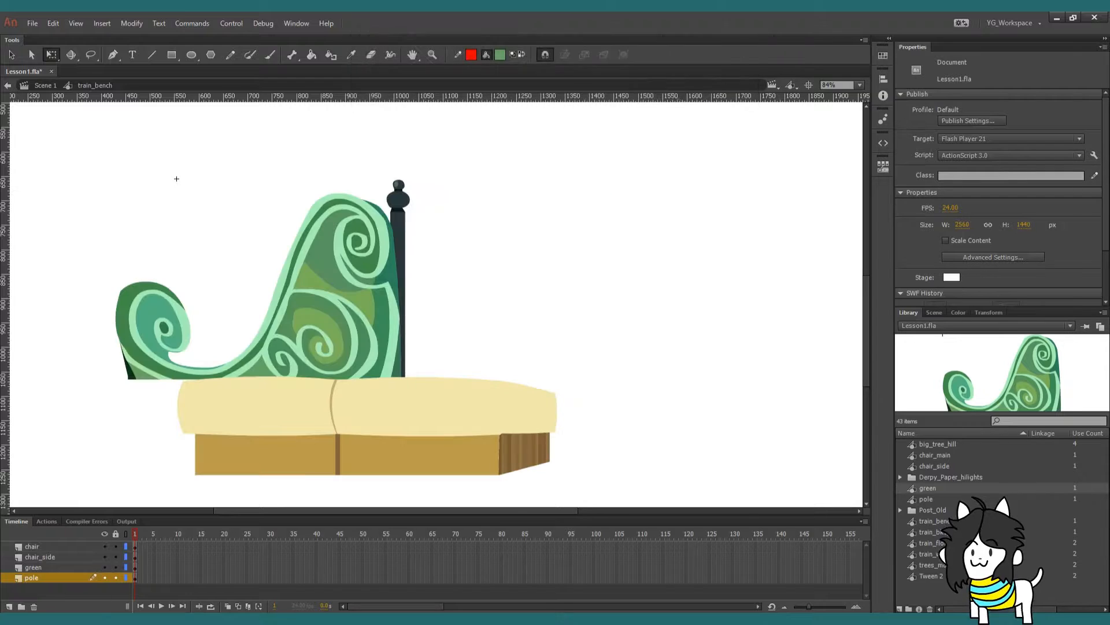
drag(176, 179, 281, 155)
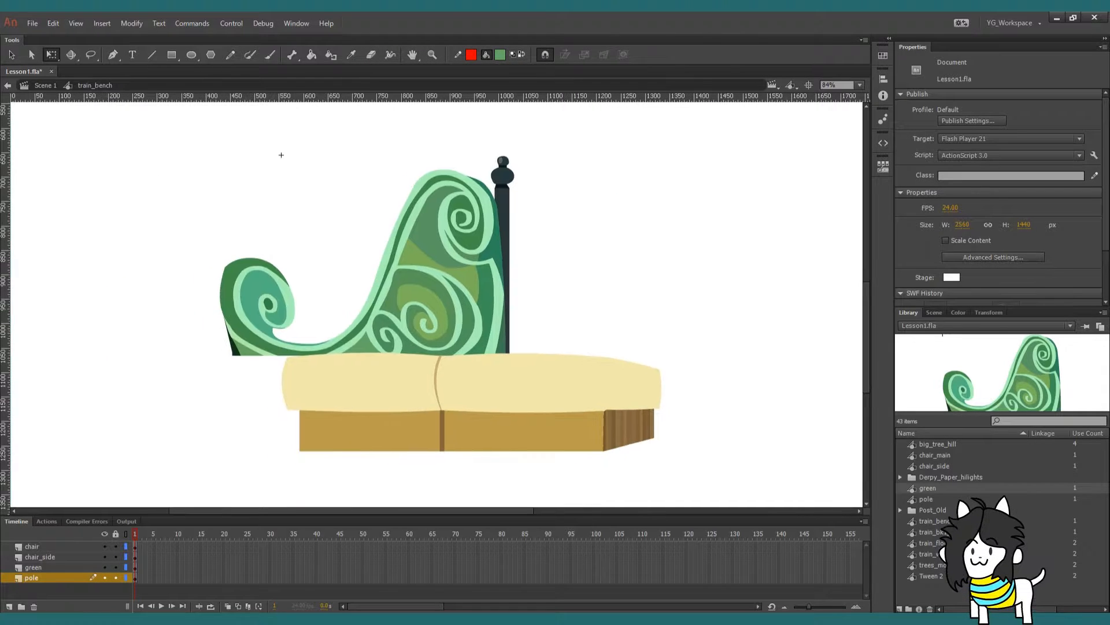
key(ctrl+s)
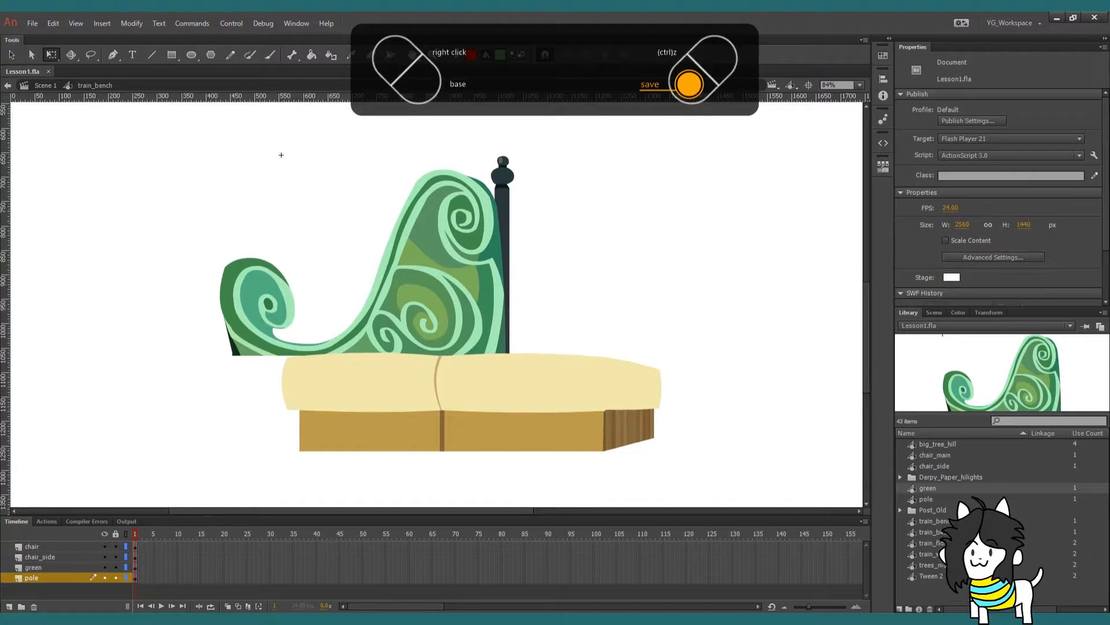
Try to stretch the chair_side piece wider beyond the end of the seat
click(629, 426)
drag(662, 403, 702, 403)
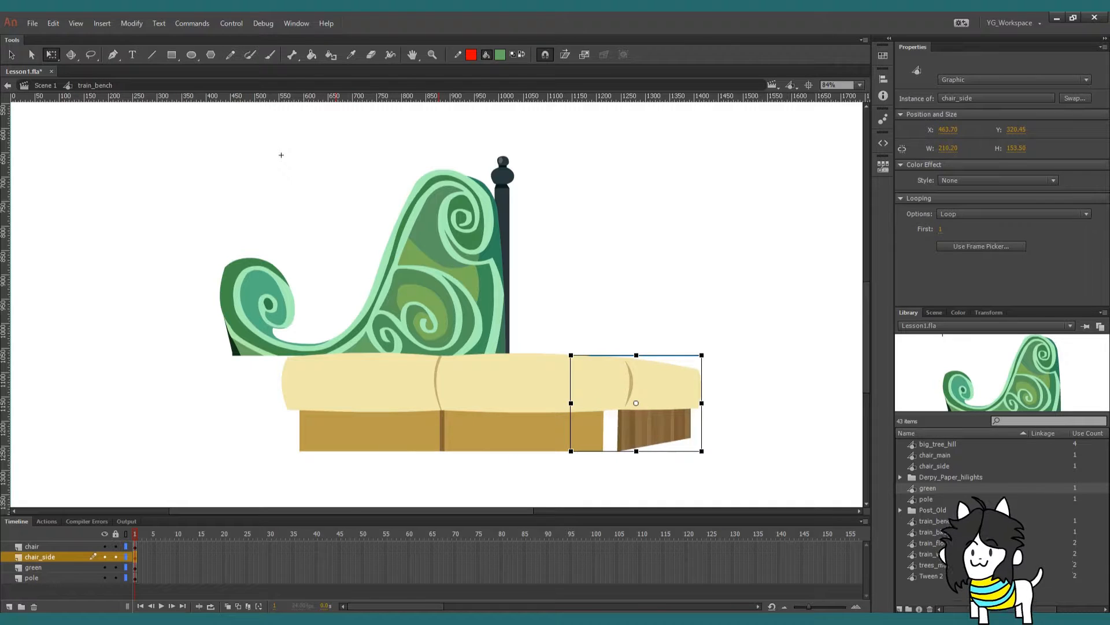
key(ctrl+z)
key(ctrl+z)
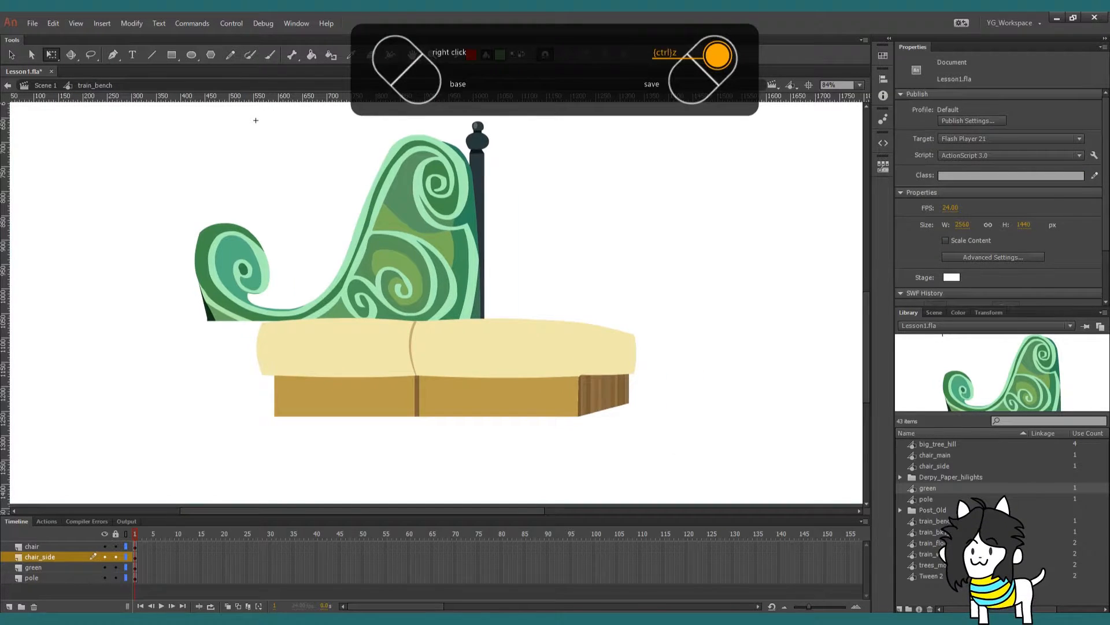
Skew the chair_side piece so its outer edge slants upward, making it about 177 px high
click(603, 393)
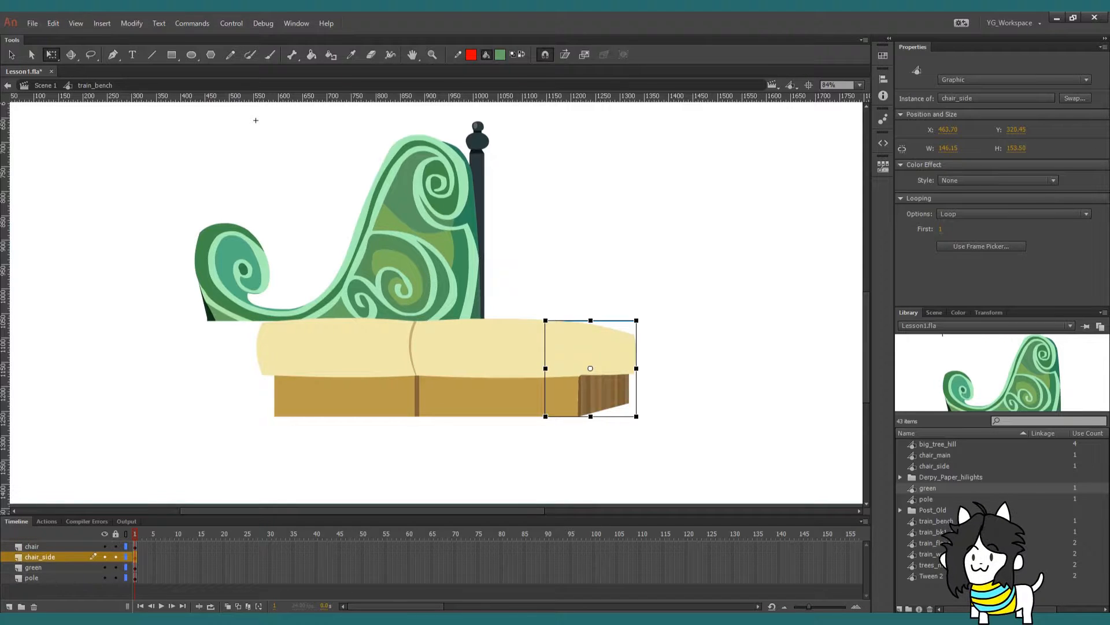
drag(637, 393, 595, 391)
key(Escape)
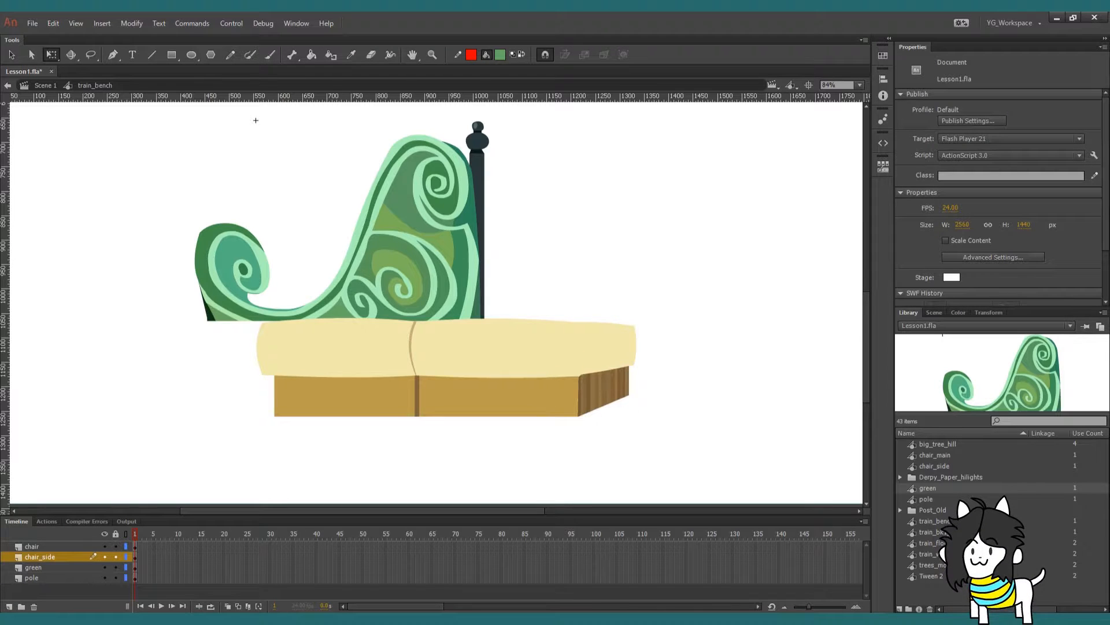
Shift the pole and green backrest toward the chair_side end, and skew and narrow the backrest to about 168 px wide
drag(477, 231, 518, 231)
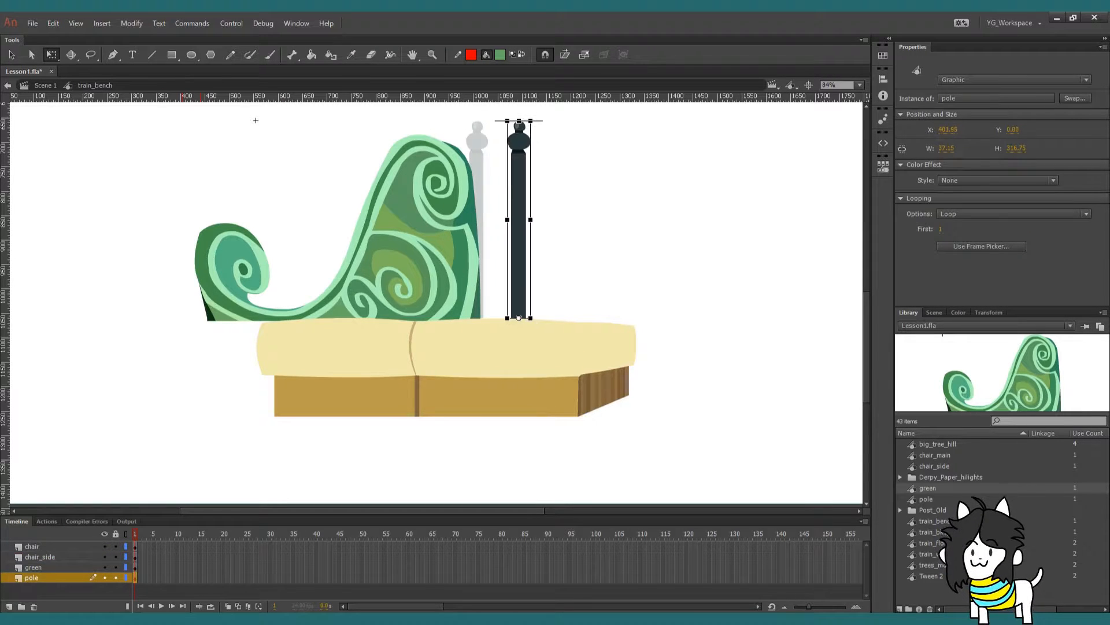
drag(426, 229, 468, 226)
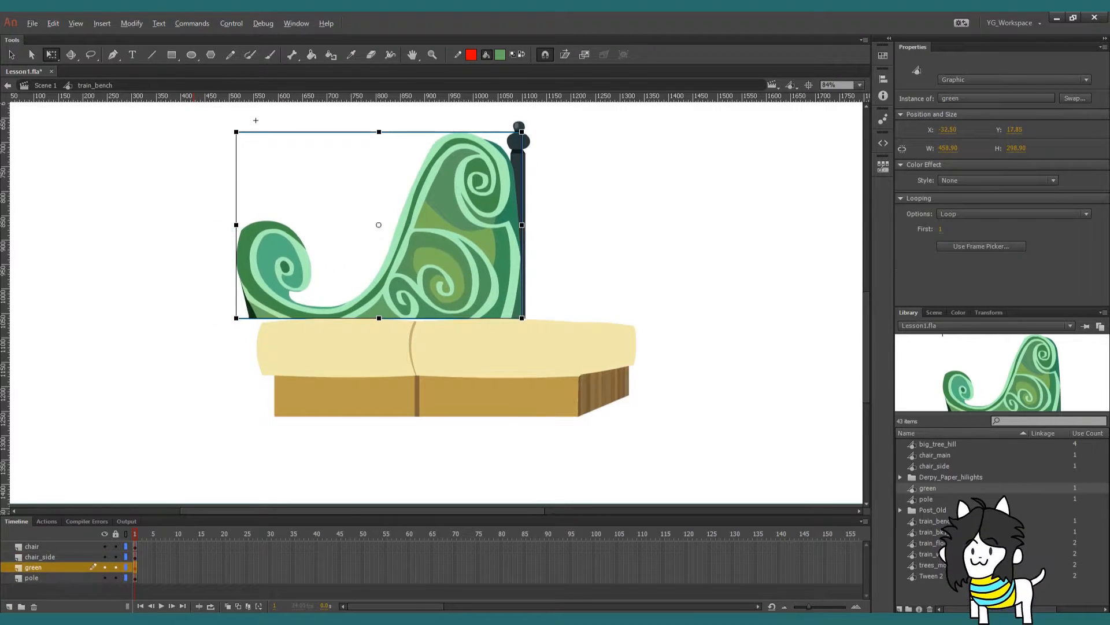
drag(236, 224, 417, 266)
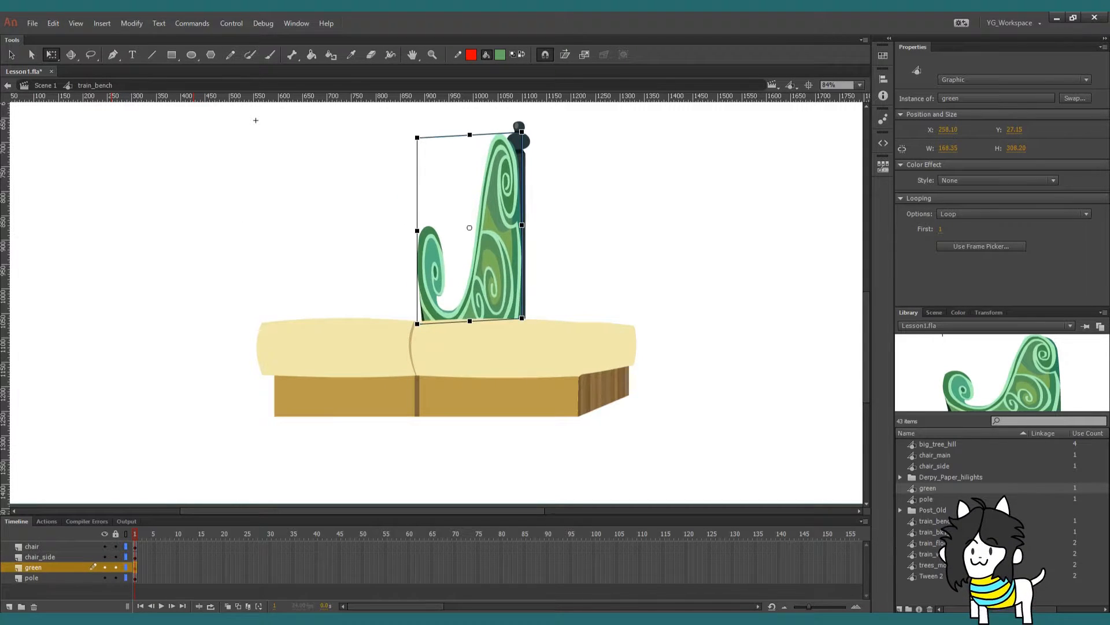
Nudge the narrowed green backrest left until it sits against the pole, and save the file
key(Left)
key(Left)
key(Left)
key(Left)
key(Left)
key(Left)
key(Left)
key(Left)
key(Left)
key(Left)
key(Left)
key(Left)
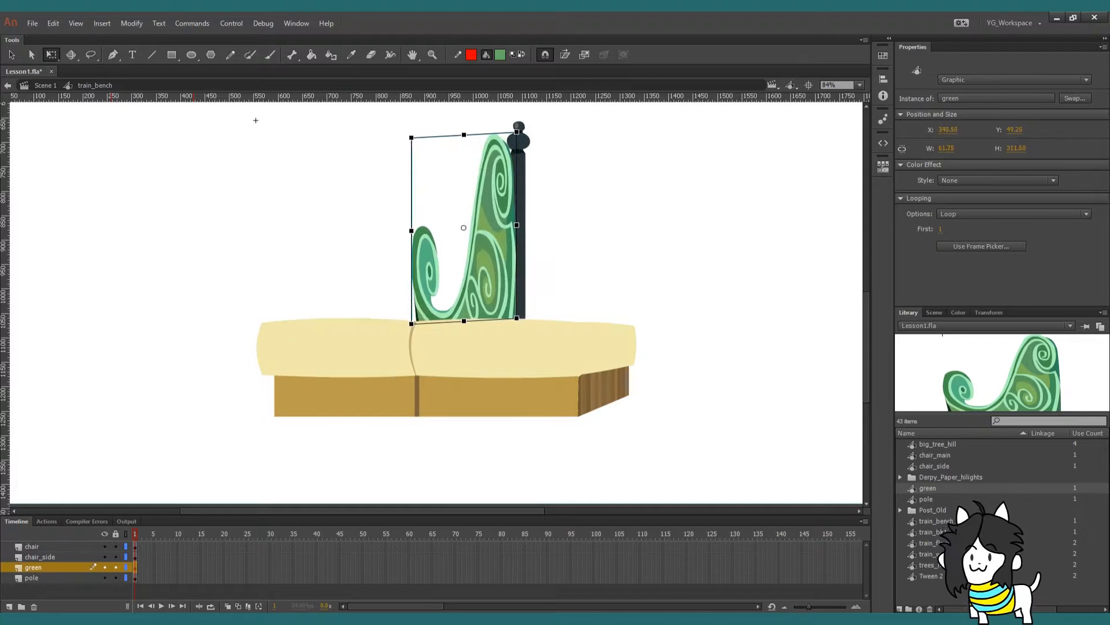
key(Escape)
drag(446, 269, 445, 303)
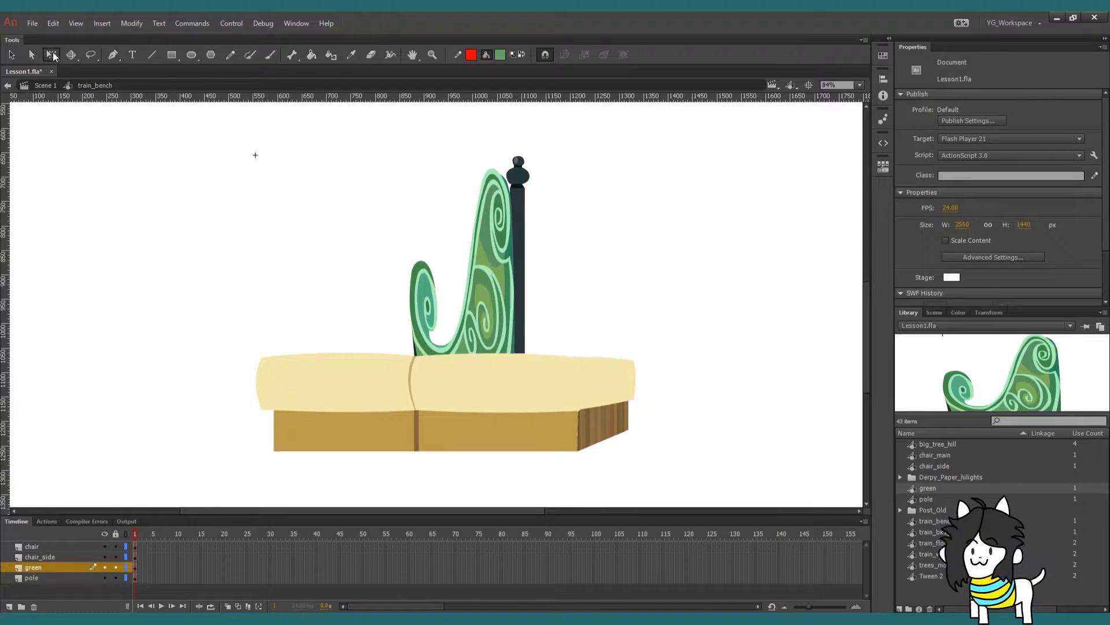
key(ctrl+s)
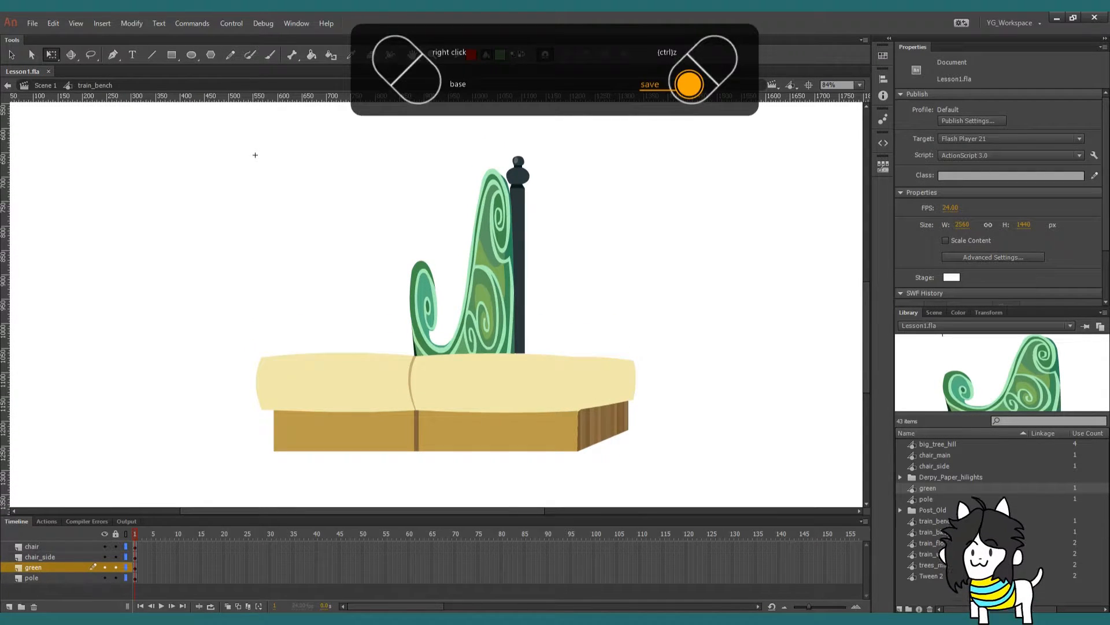
Return to Scene 1 and show the Derpy and BK layers together with the bench
double_click(255, 155)
key(ctrl+shift+a)
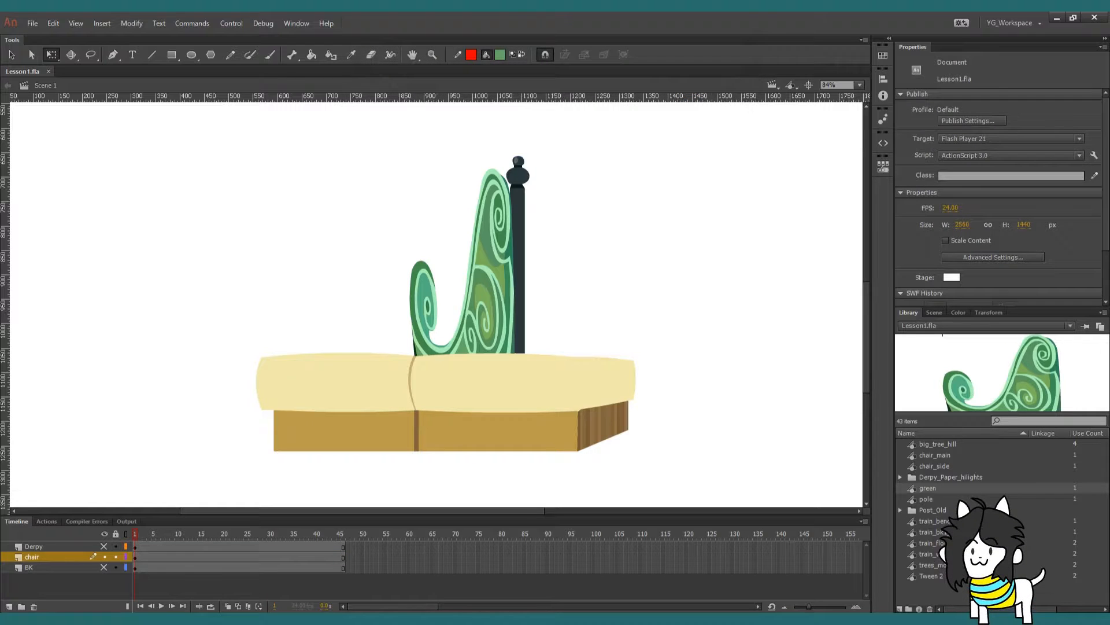
click(859, 85)
click(855, 99)
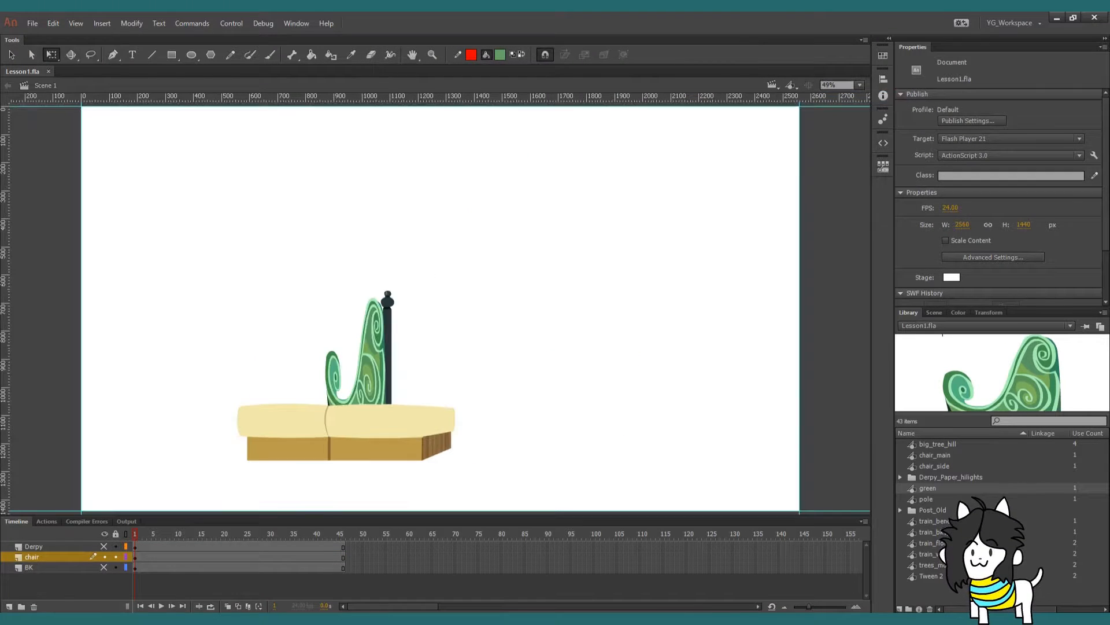
alt+click(104, 557)
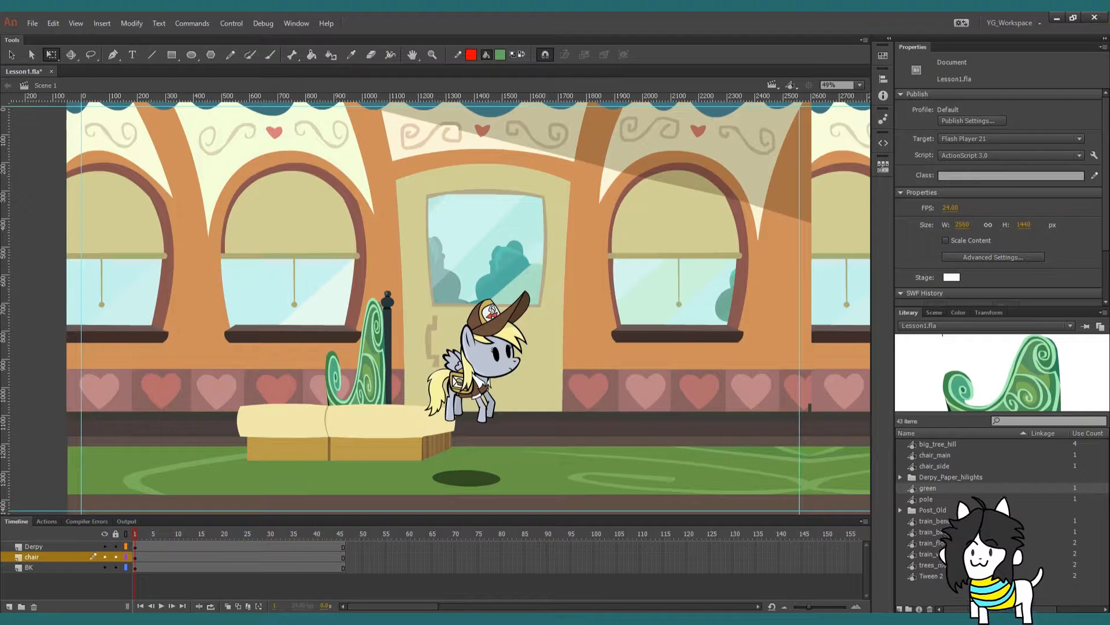
Try the train bench at several spots in the carriage, from beneath the window to in front of the door
drag(345, 428, 377, 428)
mouse_move(270, 289)
mouse_down()
mouse_move(285, 297)
mouse_move(231, 248)
mouse_move(284, 299)
mouse_up()
drag(341, 422, 340, 334)
drag(283, 210, 263, 194)
drag(342, 353, 218, 425)
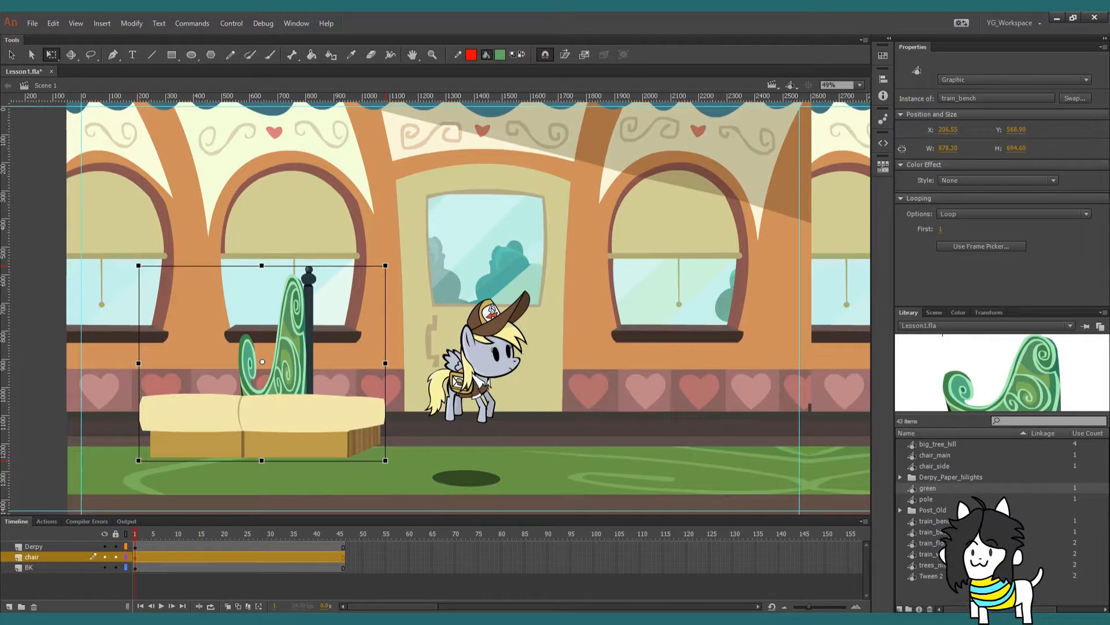
drag(217, 425, 425, 334)
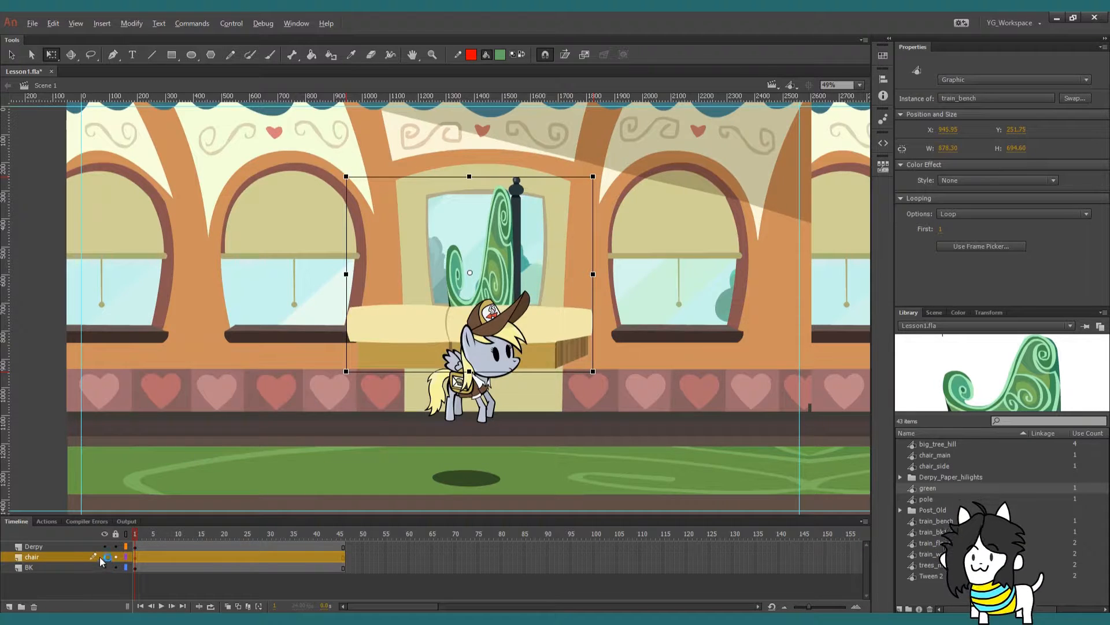
Hide every layer except chair, move the bench near the centre of the stage and save the file
alt+click(103, 557)
key(ctrl+shift+a)
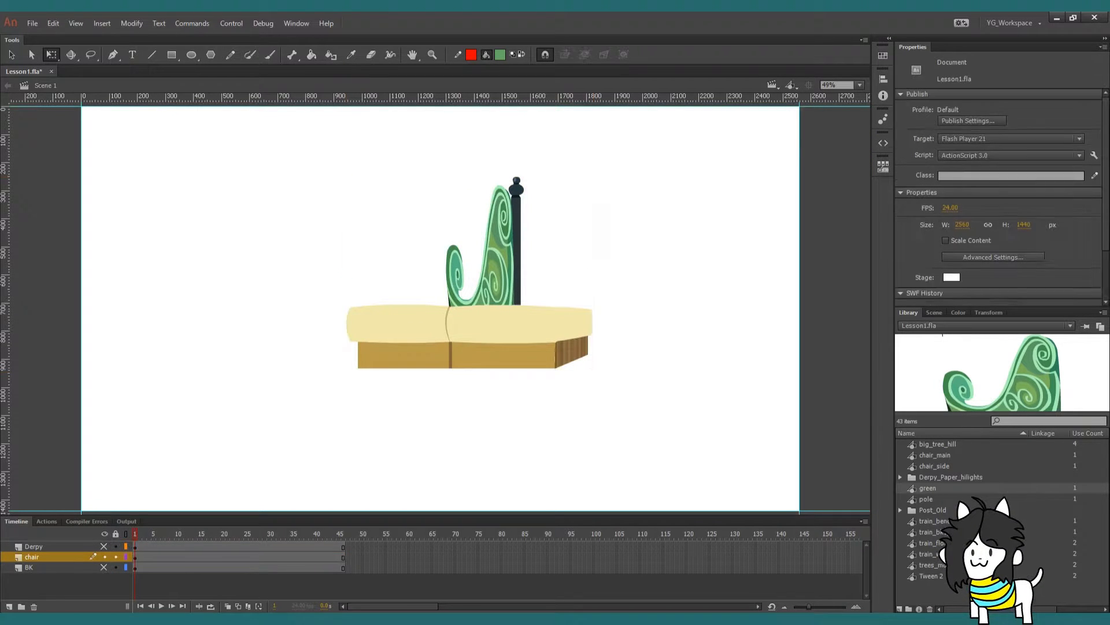
drag(431, 339, 373, 368)
key(ctrl+shift+a)
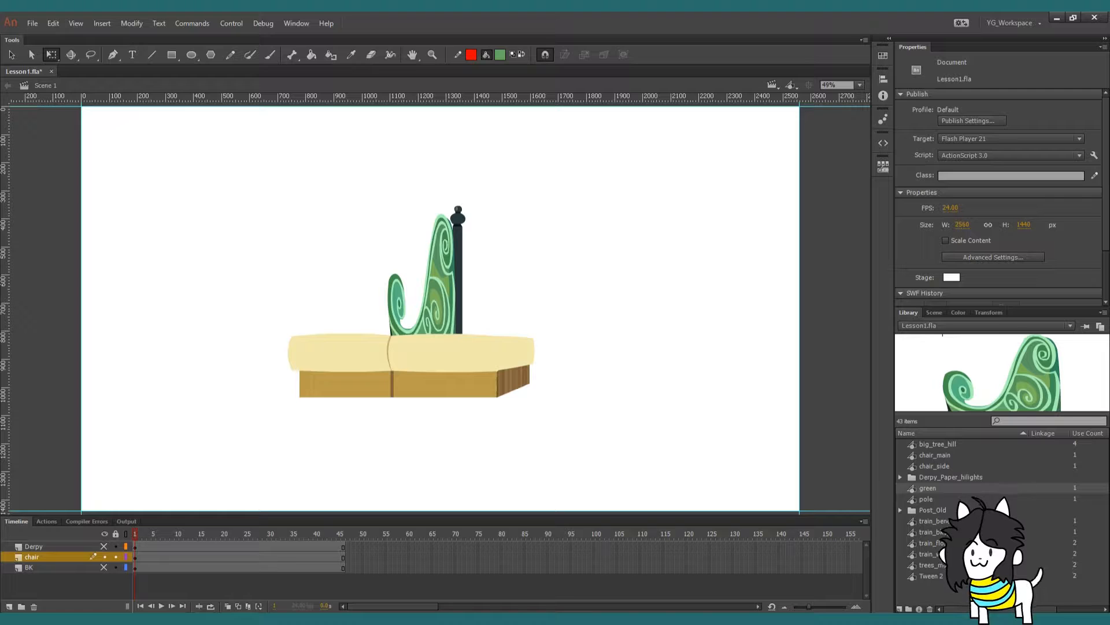
key(ctrl+s)
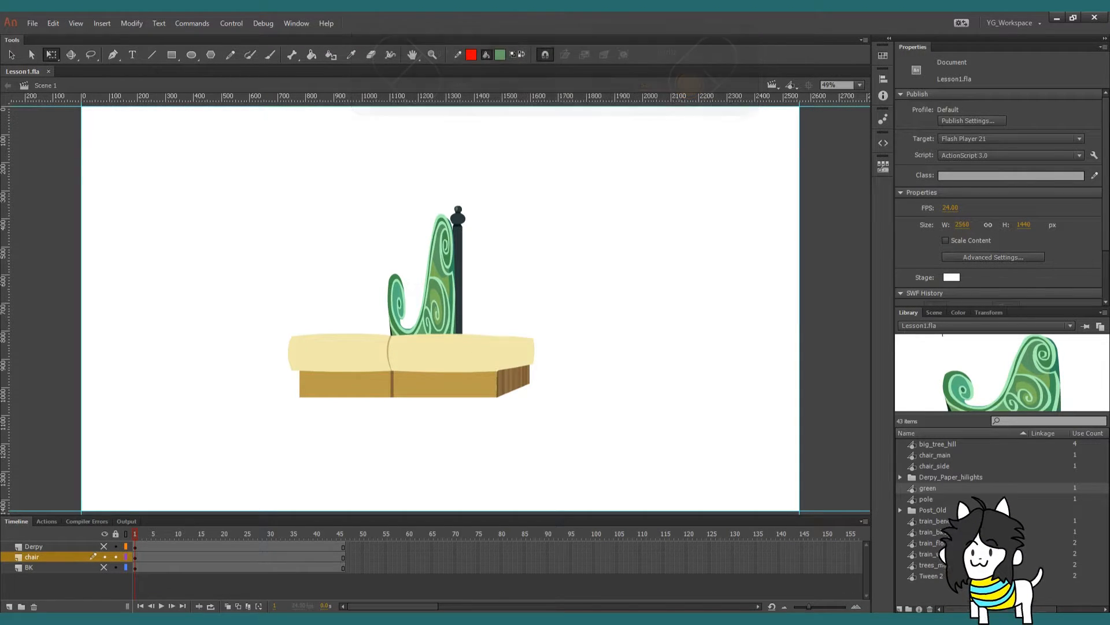
Open the train_bench symbol for editing and insert keyframes at frame 20 on all four layers
double_click(411, 353)
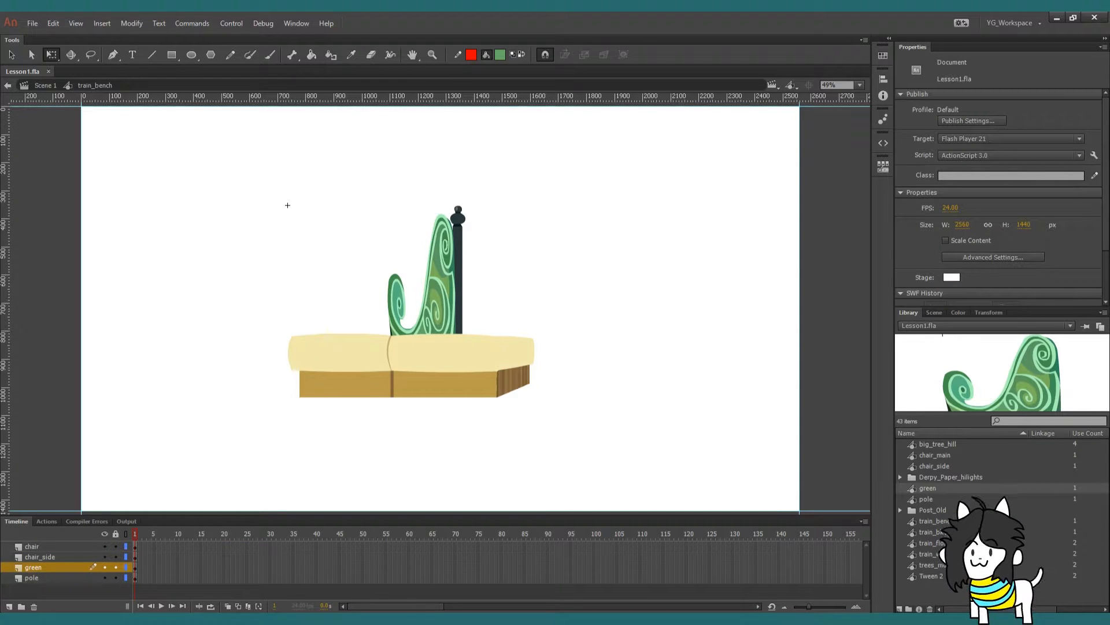
key(ctrl+a)
key(ctrl+shift+a)
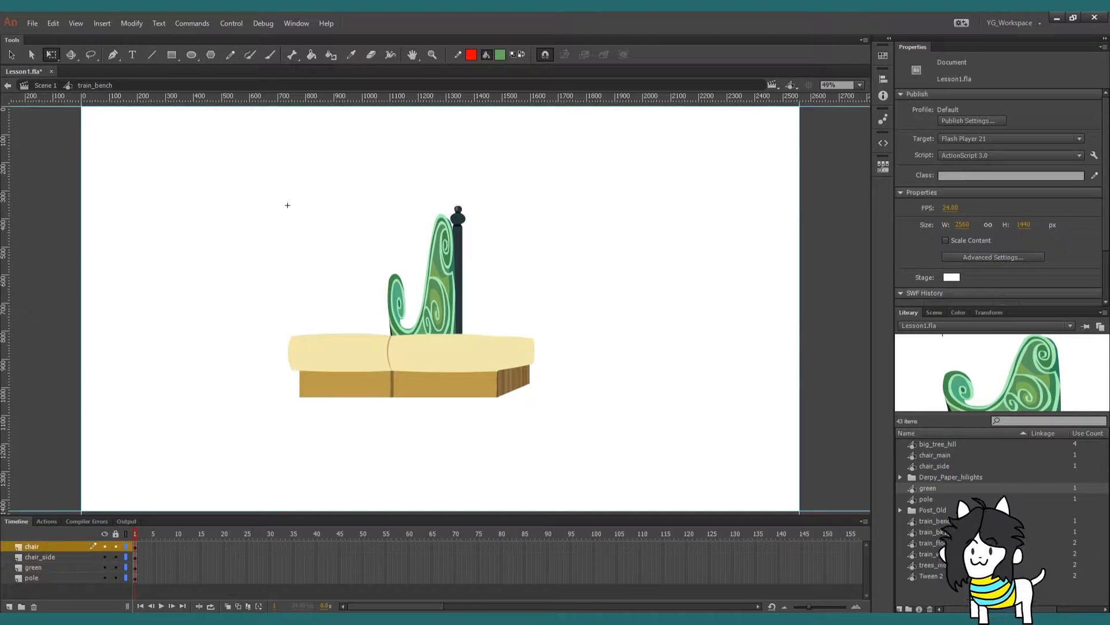
key(ctrl+s)
click(32, 578)
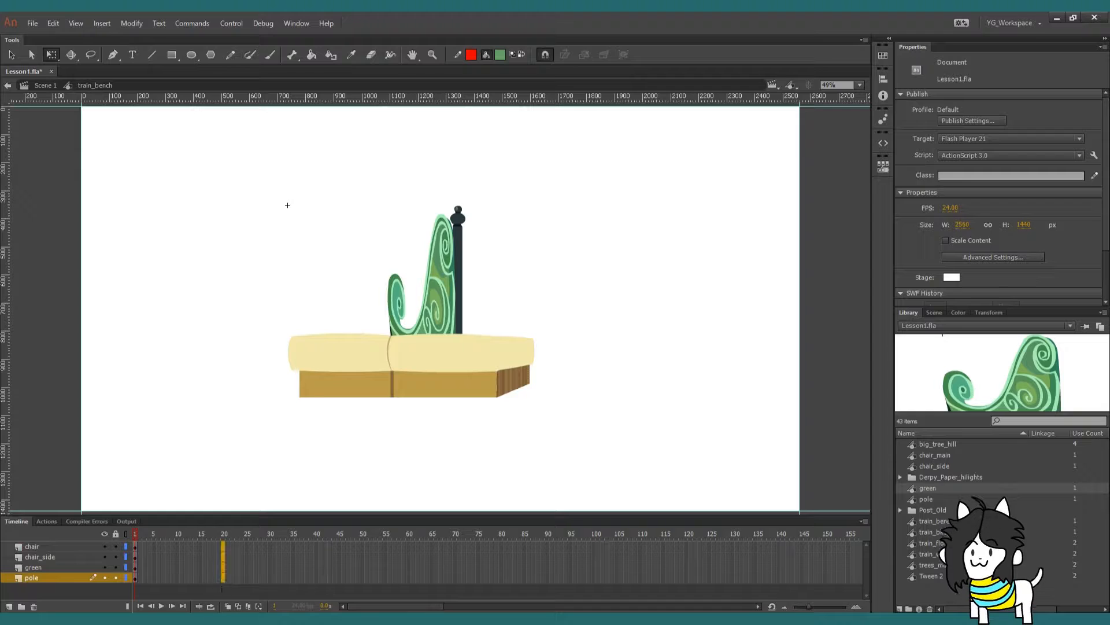
key(F6)
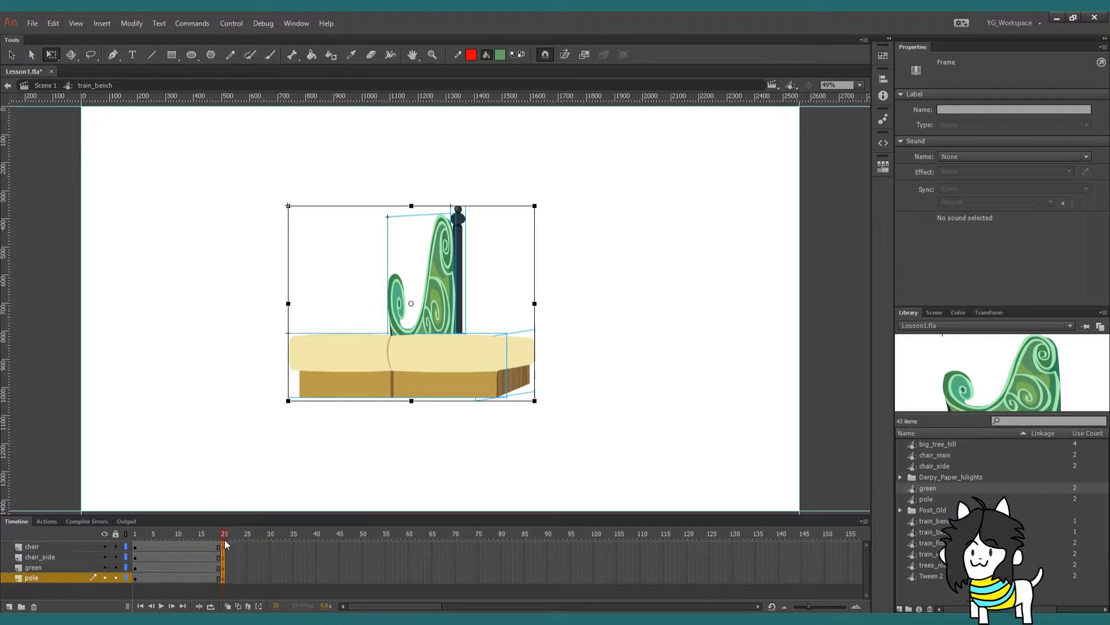
key(Escape)
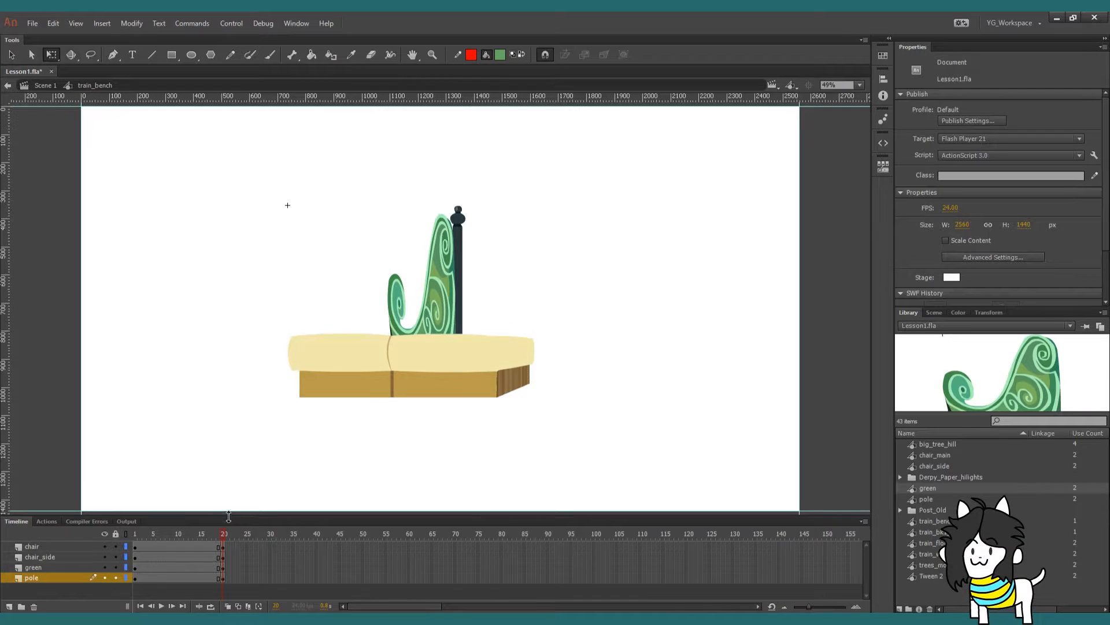
At frame 1, narrow the chair_side piece to about 48.6 px wide and 161 px high against the seat's end
drag(228, 516, 229, 522)
click(136, 540)
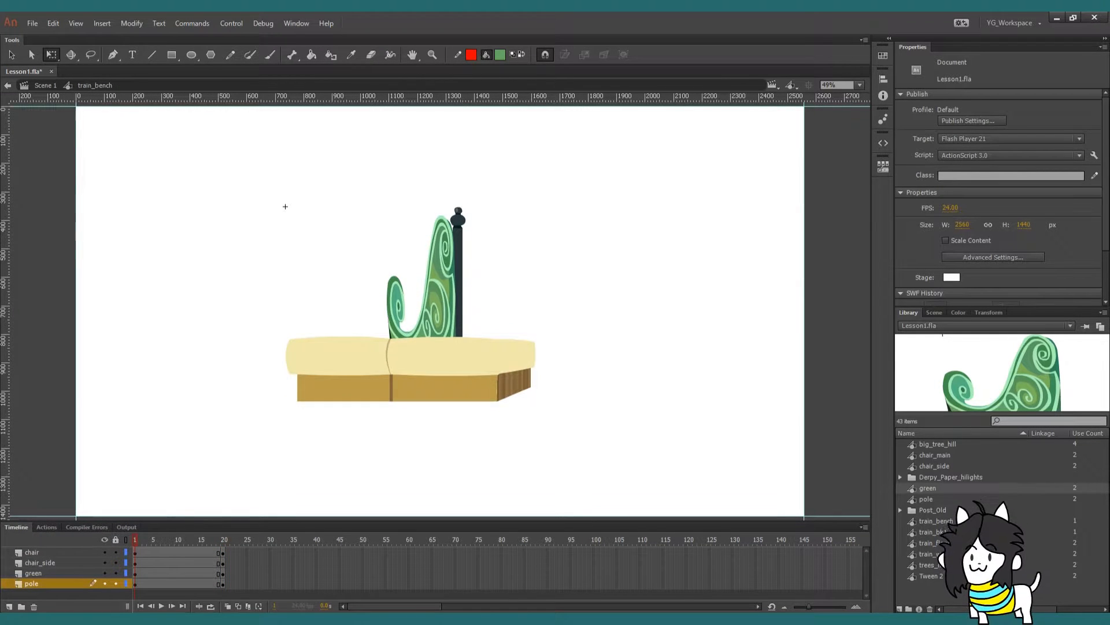
scroll(285, 207, up, 3)
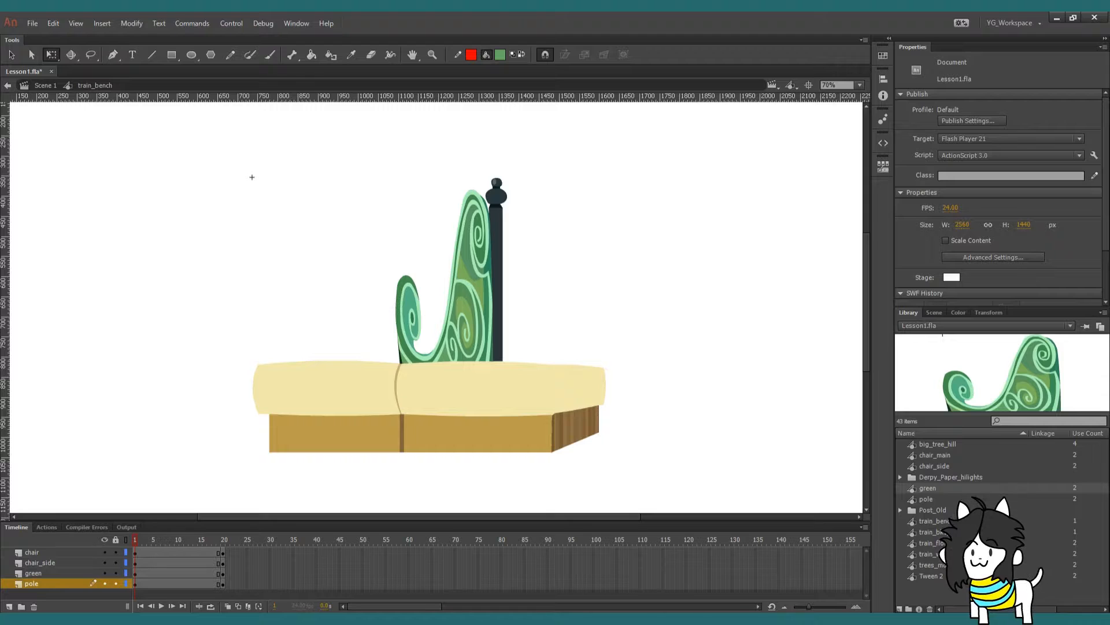
click(575, 428)
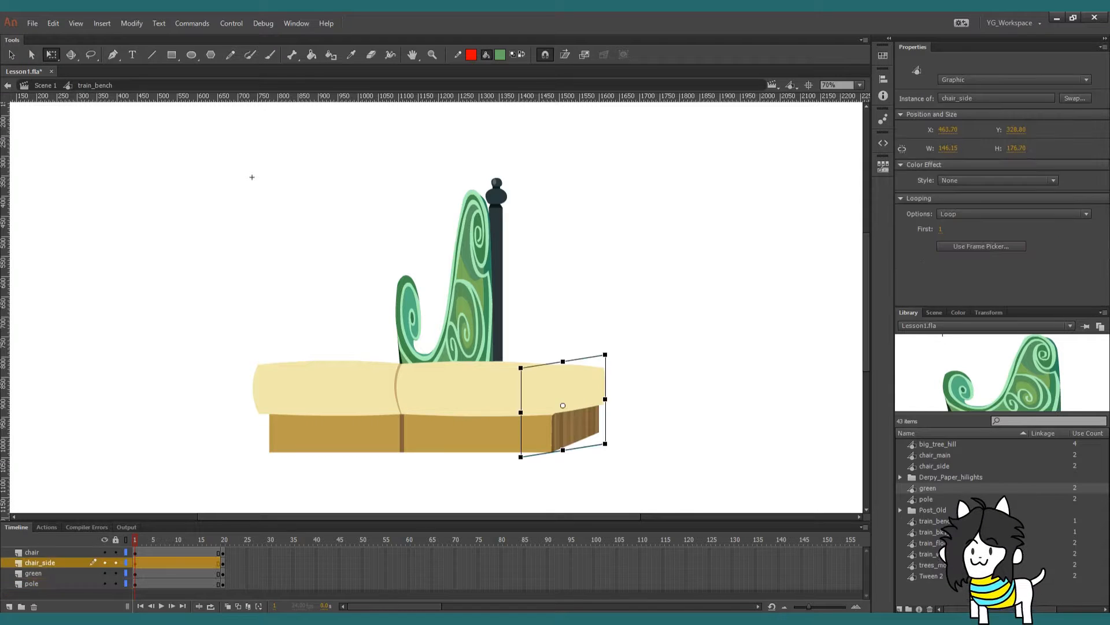
drag(576, 428, 566, 407)
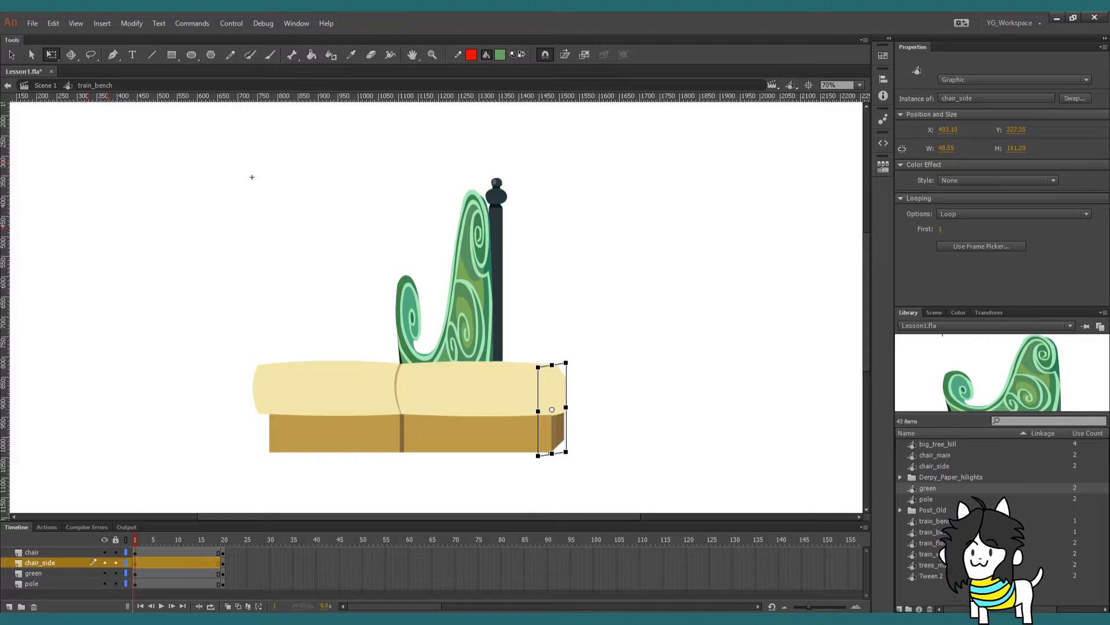
click(252, 177)
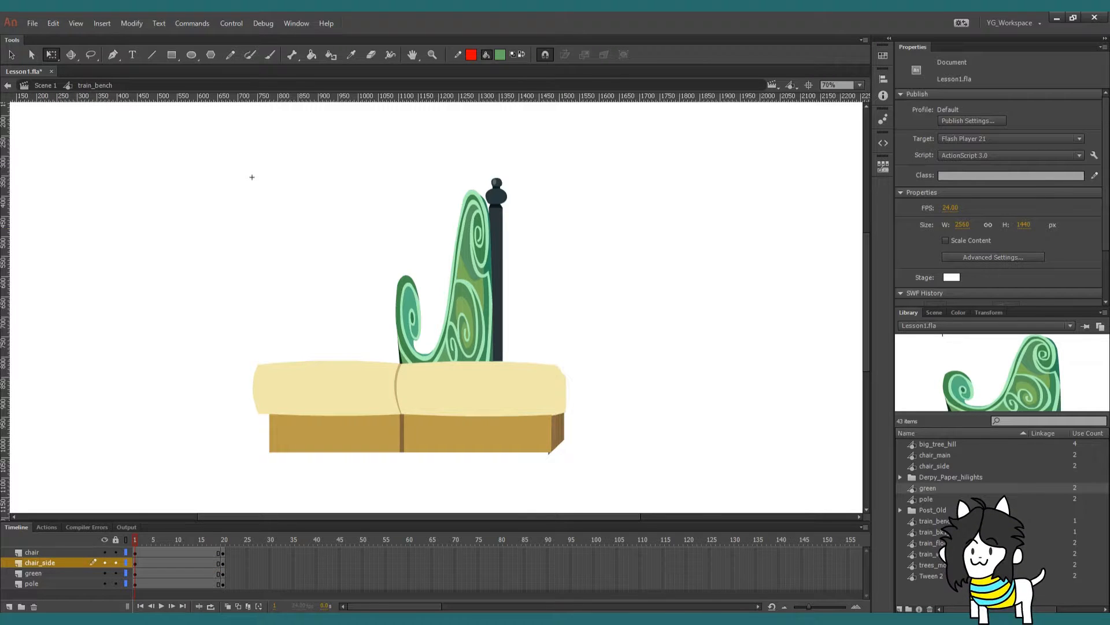
At frame 1, shift the green backrest and the pole together about 40 px to the left
click(33, 572)
shift+click(32, 583)
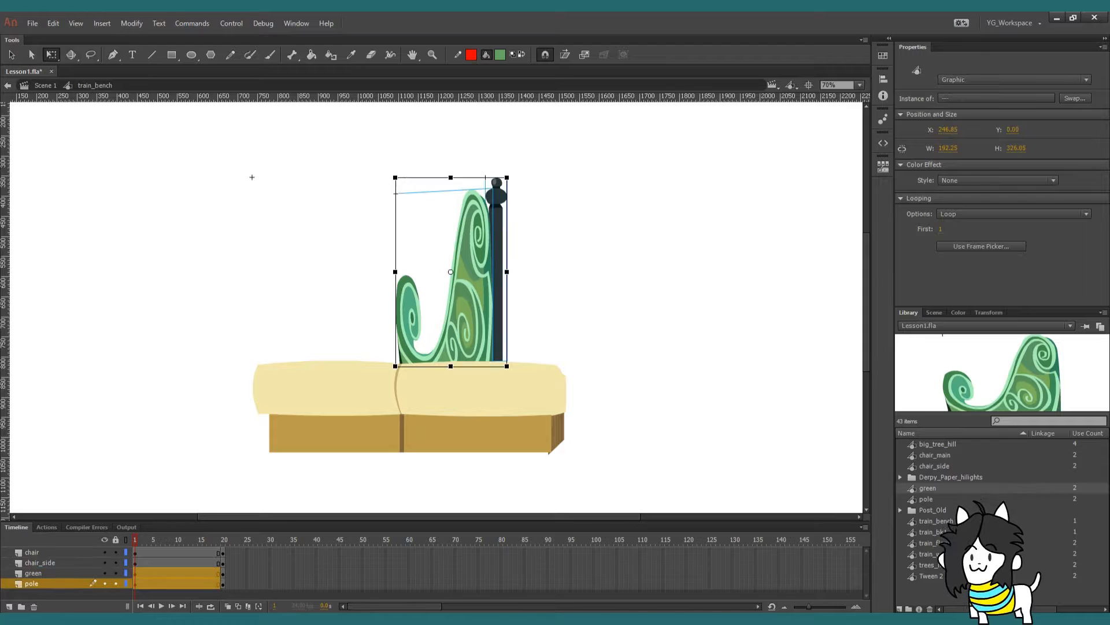
key(shift+Left)
key(shift+Left)
key(shift+Left)
key(shift+Left)
key(ctrl+shift+a)
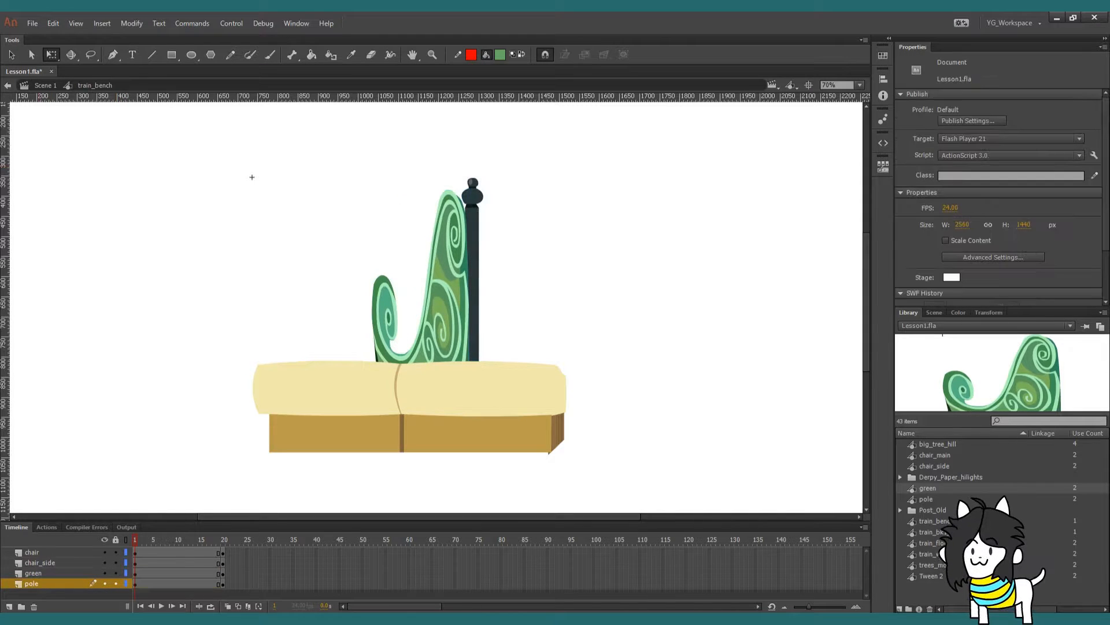
Mirror the green backrest and pole horizontally at about 111 px wide, seat them on the bench's middle, and slightly widen the green piece
click(33, 573)
drag(372, 280, 526, 280)
drag(426, 228, 414, 278)
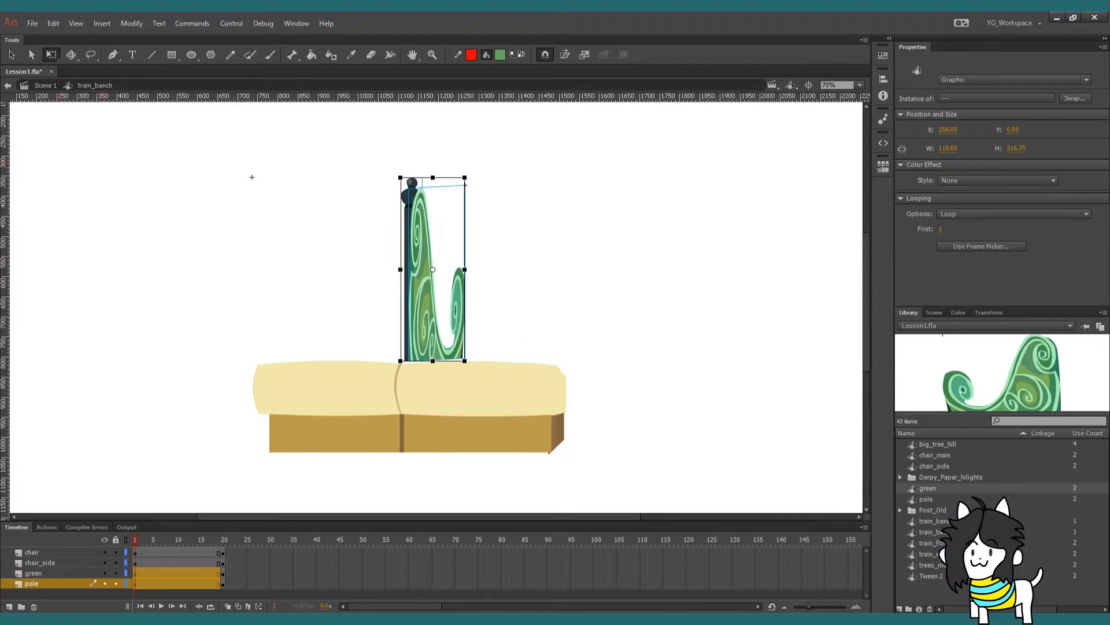
key(ctrl+shift+a)
click(423, 278)
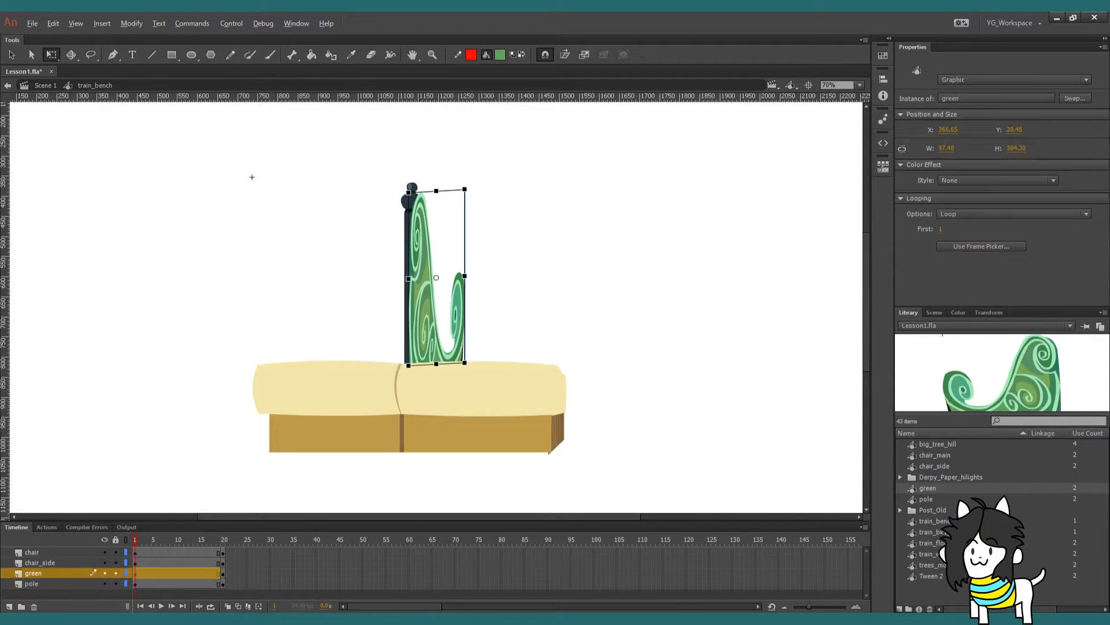
drag(464, 275, 469, 276)
key(ctrl+shift+a)
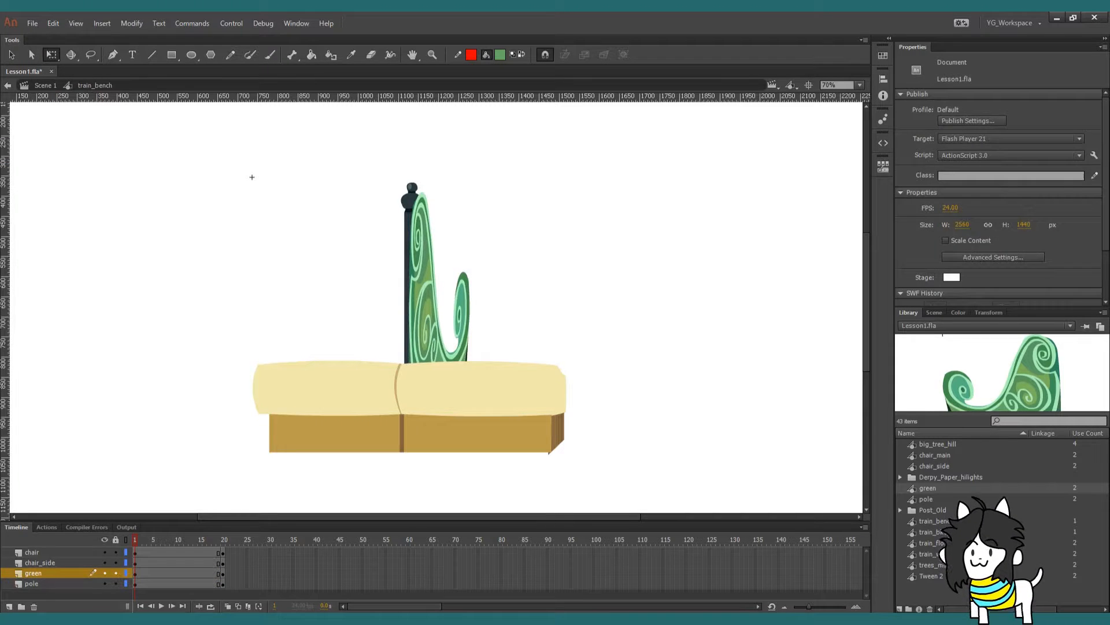
Narrow the chair_main piece at frame 1 from its left end to about 523 px wide
click(409, 406)
drag(252, 405, 263, 405)
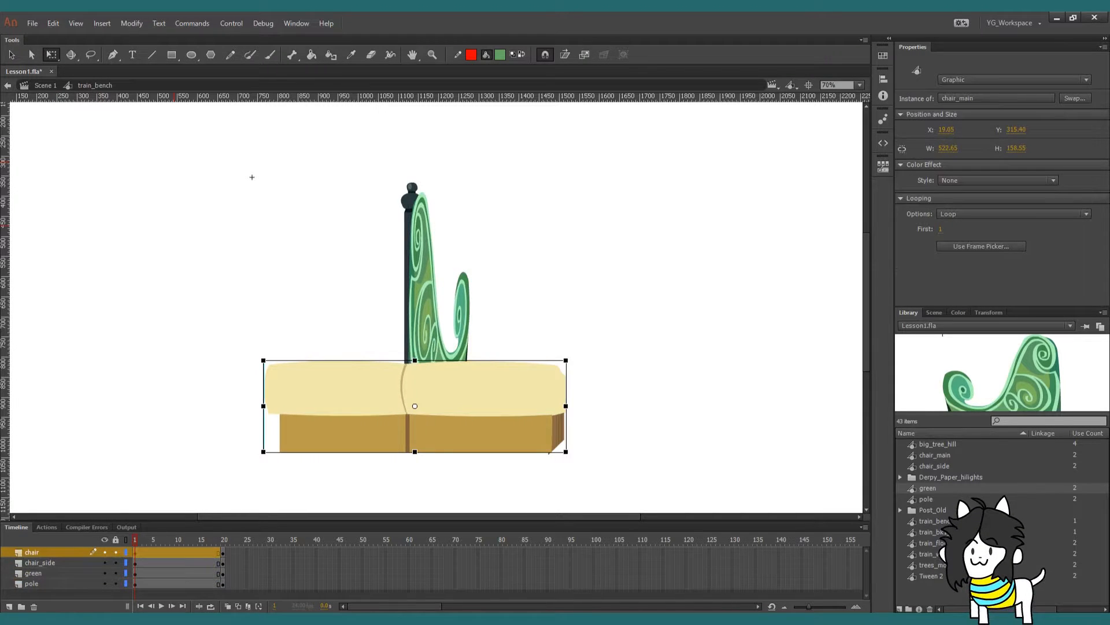
key(ctrl+shift+a)
At frame 20, stretch the green backrest away from the pole to about 196 px wide
click(223, 539)
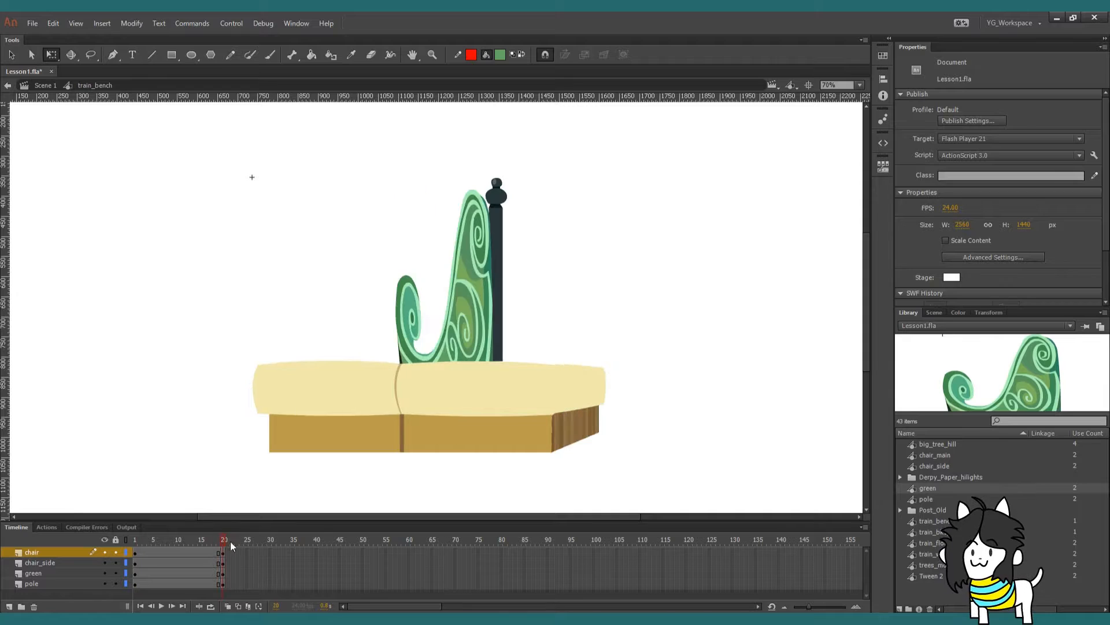
click(468, 278)
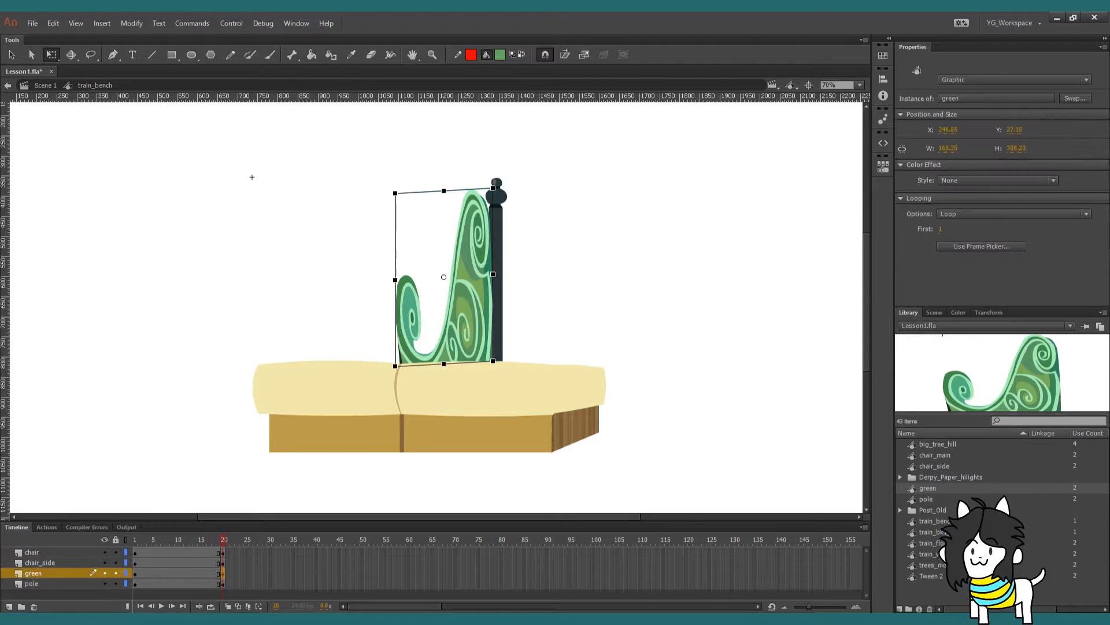
drag(395, 279, 380, 280)
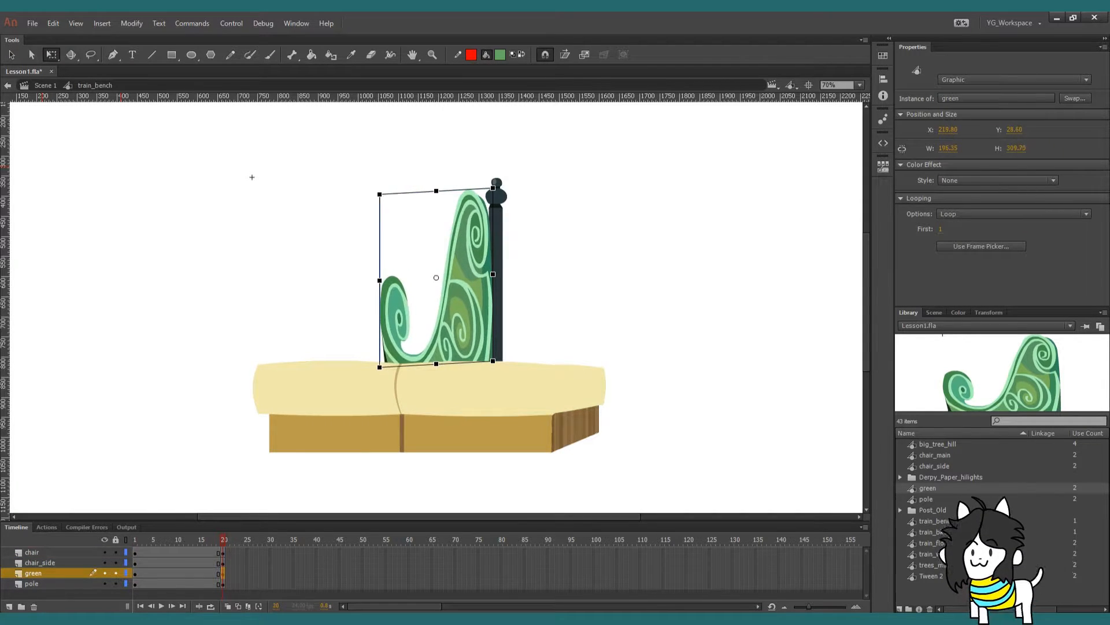
key(ctrl+shift+a)
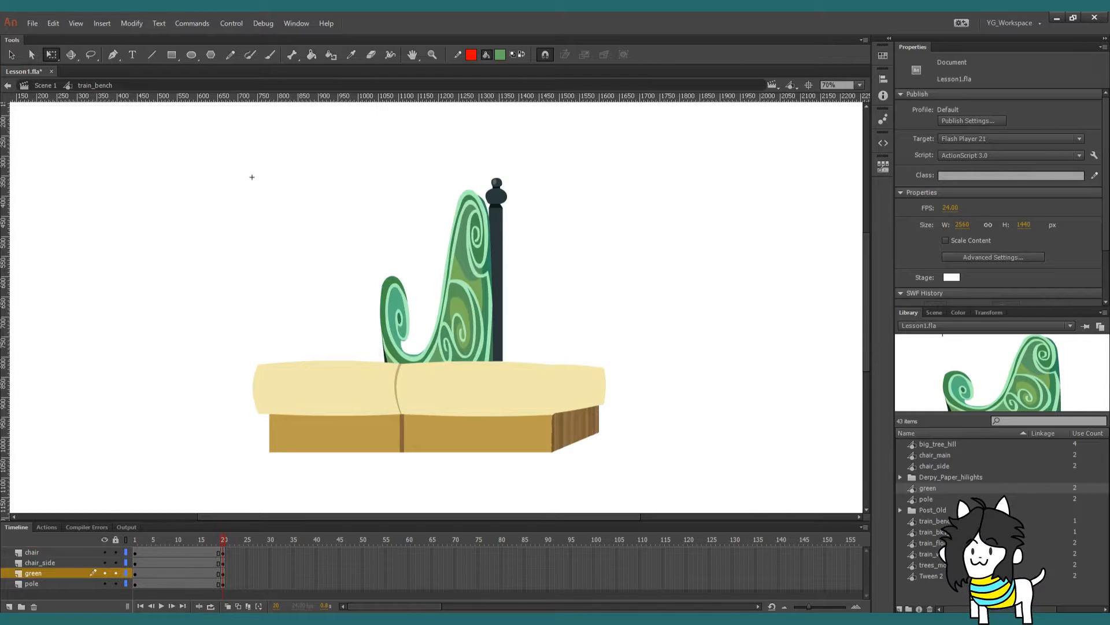
Select a span of in-between frames across the chair, chair_side, green and pole layers
drag(173, 552, 186, 583)
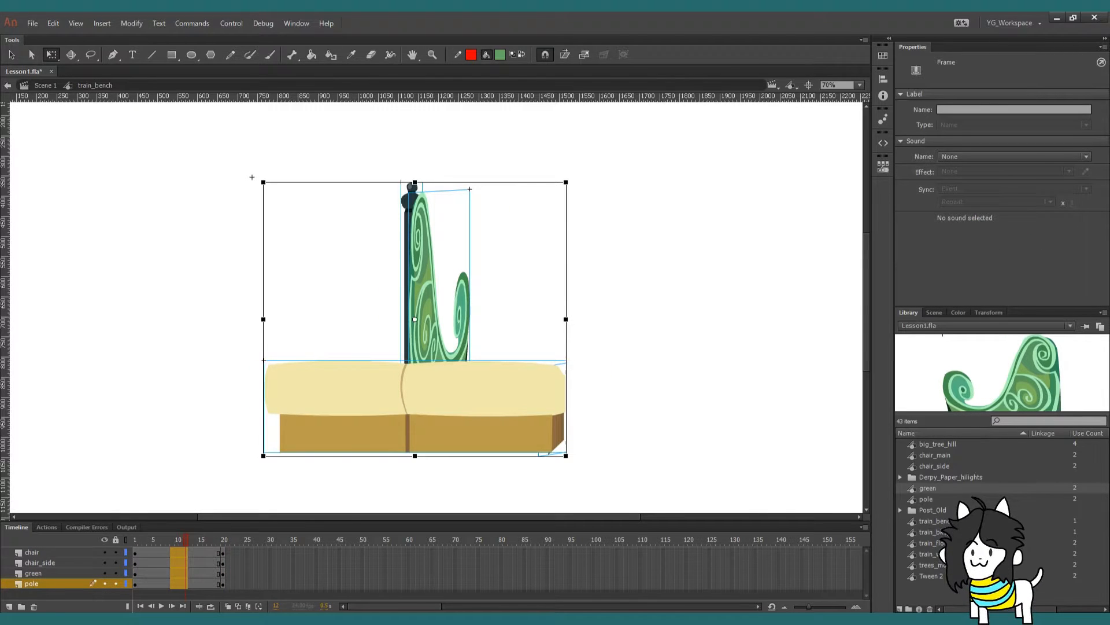
Create classic tweens on the chair, chair_side, green and pole layers and play the bench animation from frame 1
right_click(178, 577)
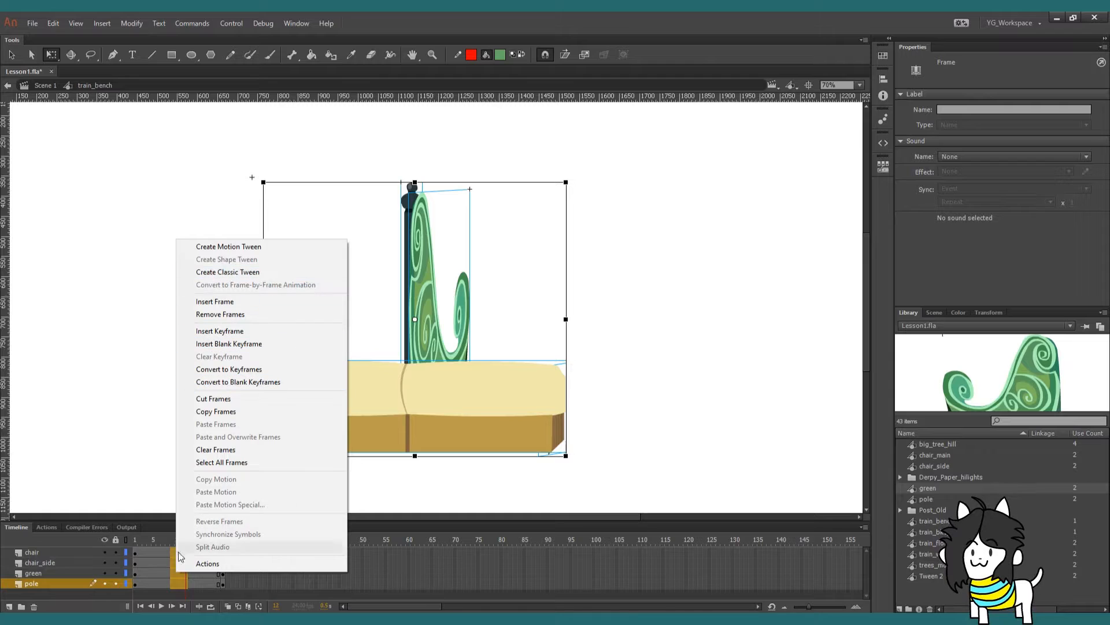
click(214, 272)
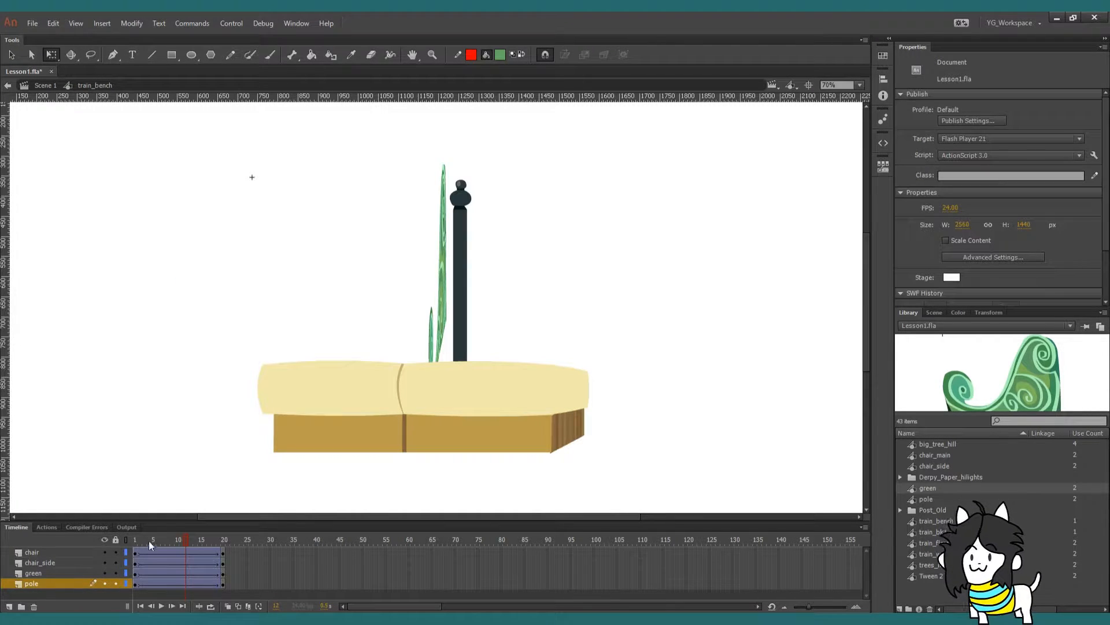
drag(158, 543, 135, 542)
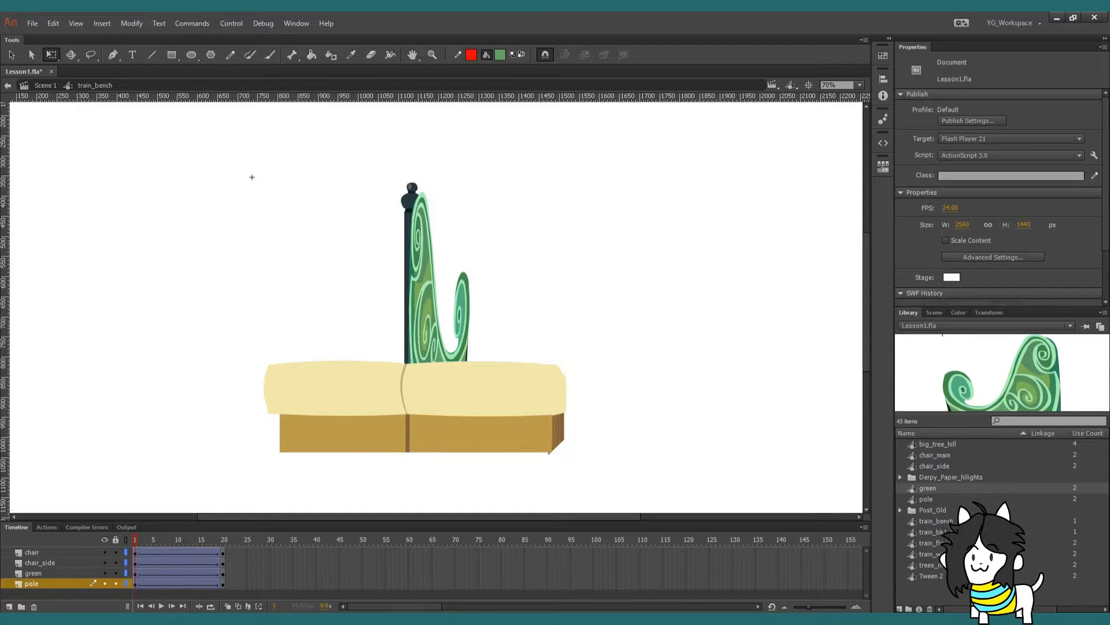
key(Return)
key(Return)
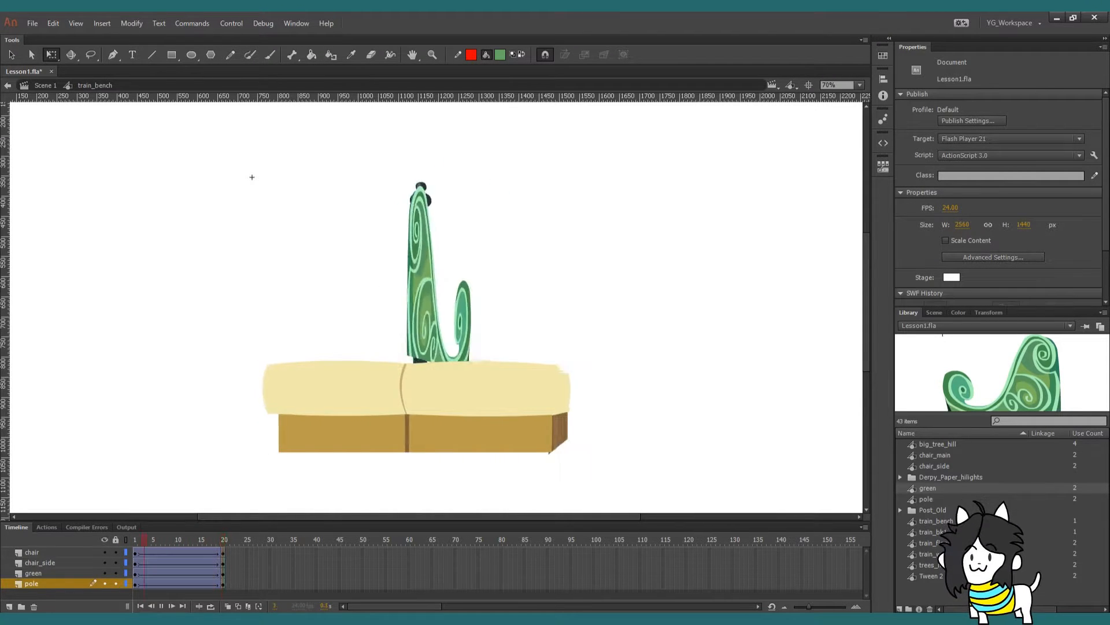
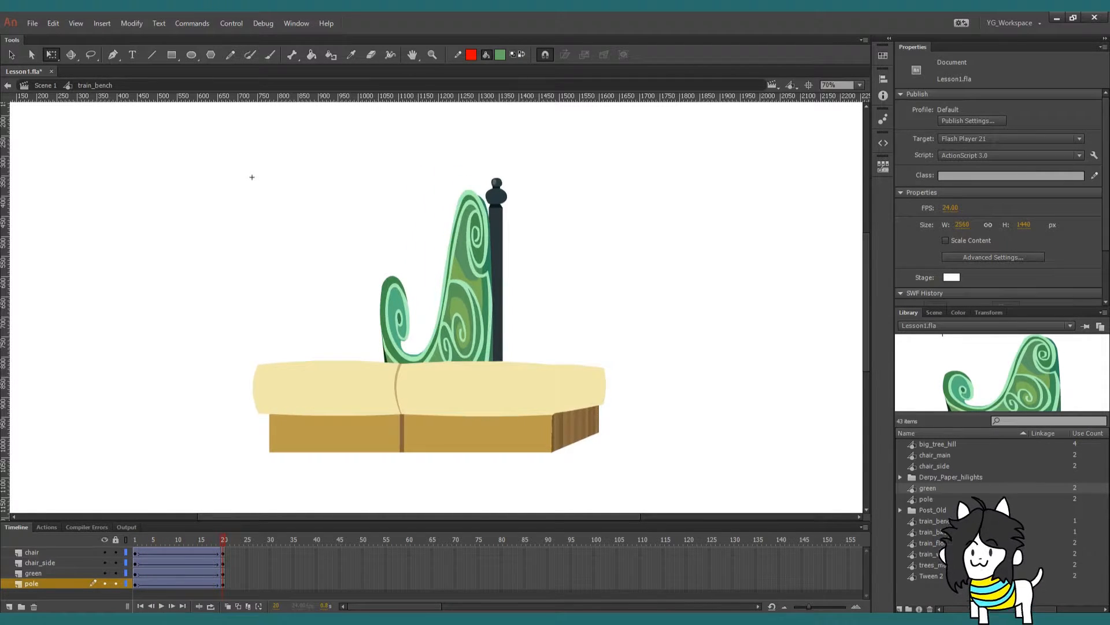
Try keyframing the chair and green layers and shifting the green panel beside the pole at frame 6, and undo those changes
click(180, 544)
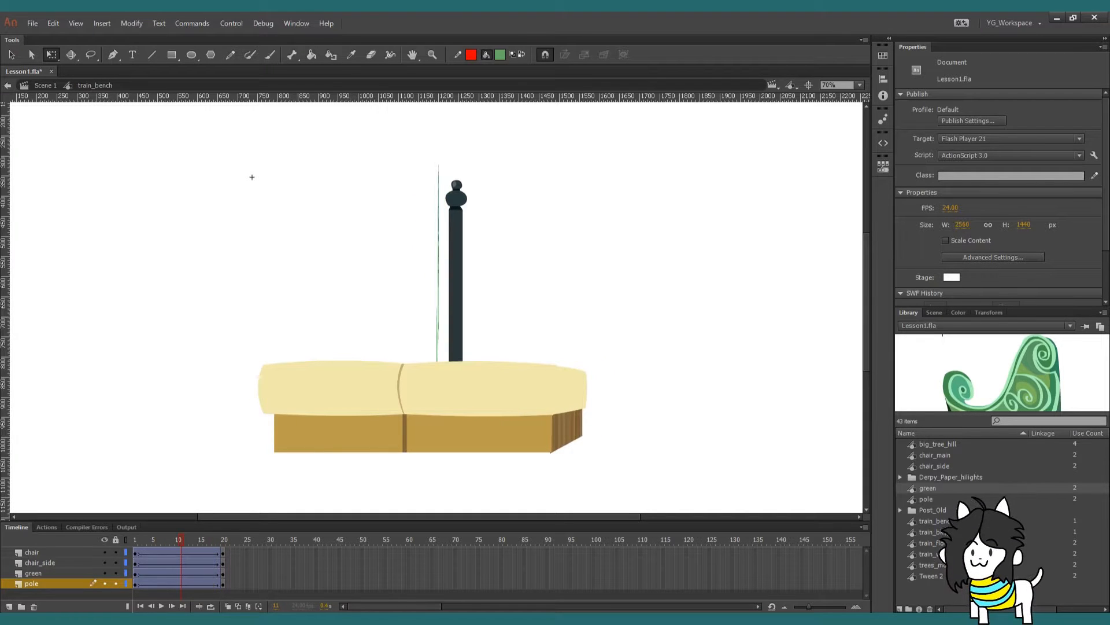
click(181, 552)
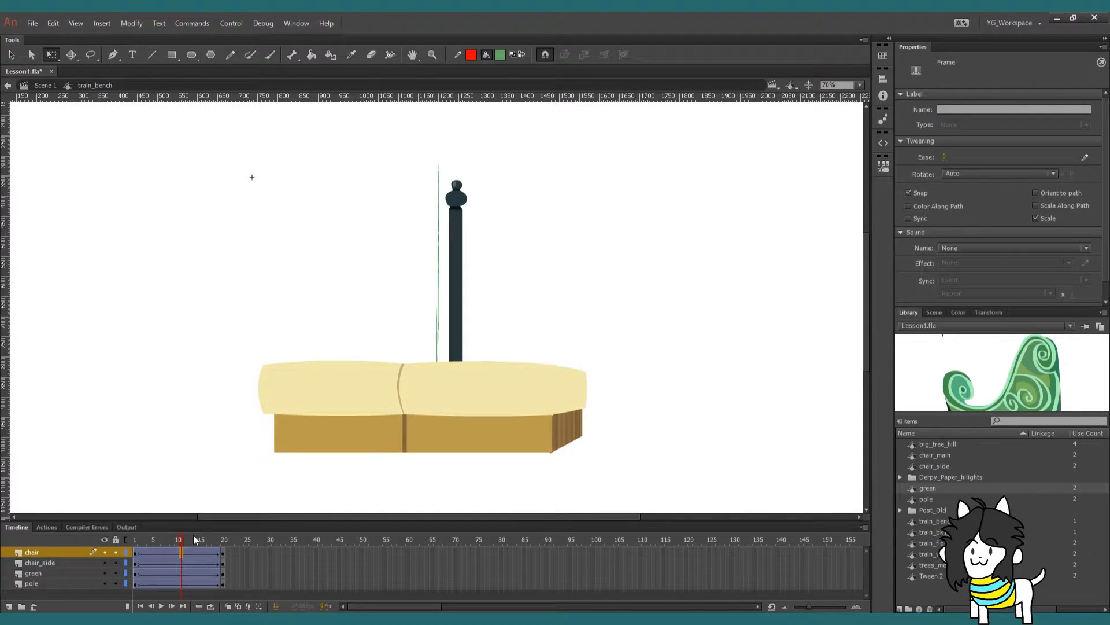
click(157, 542)
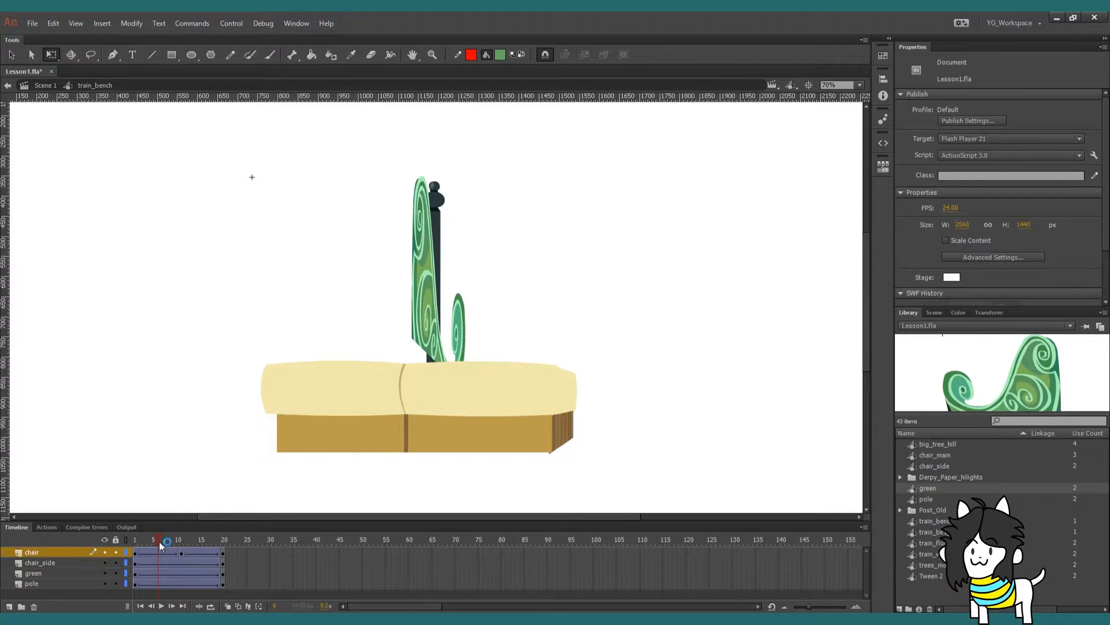
key(F6)
drag(425, 260, 487, 246)
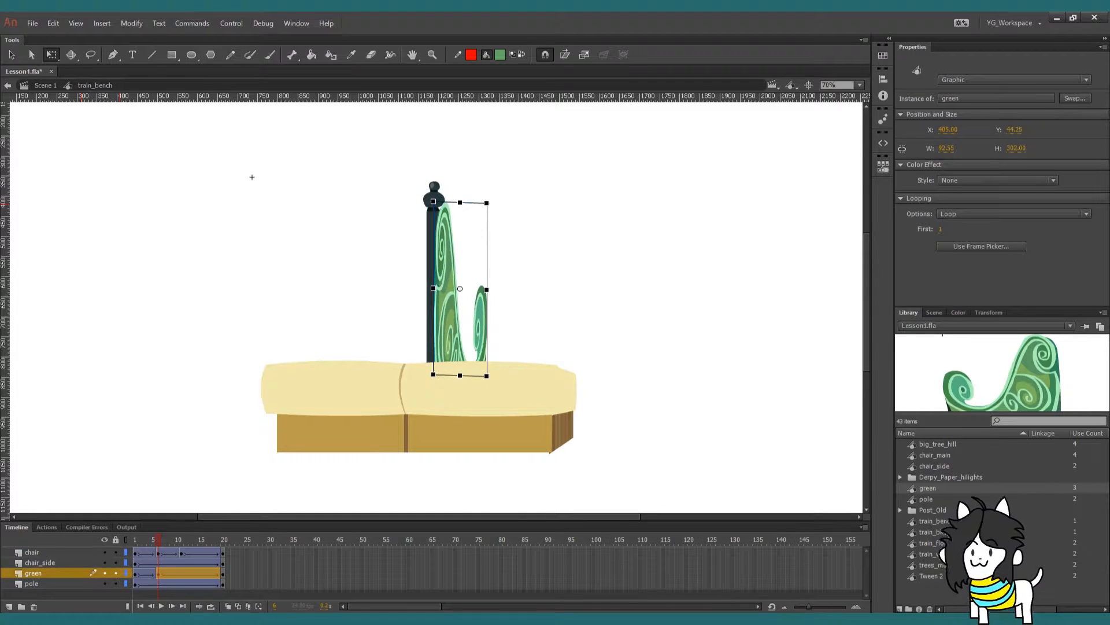
key(ctrl+z)
key(ctrl+z)
key(ctrl+z)
key(ctrl+z)
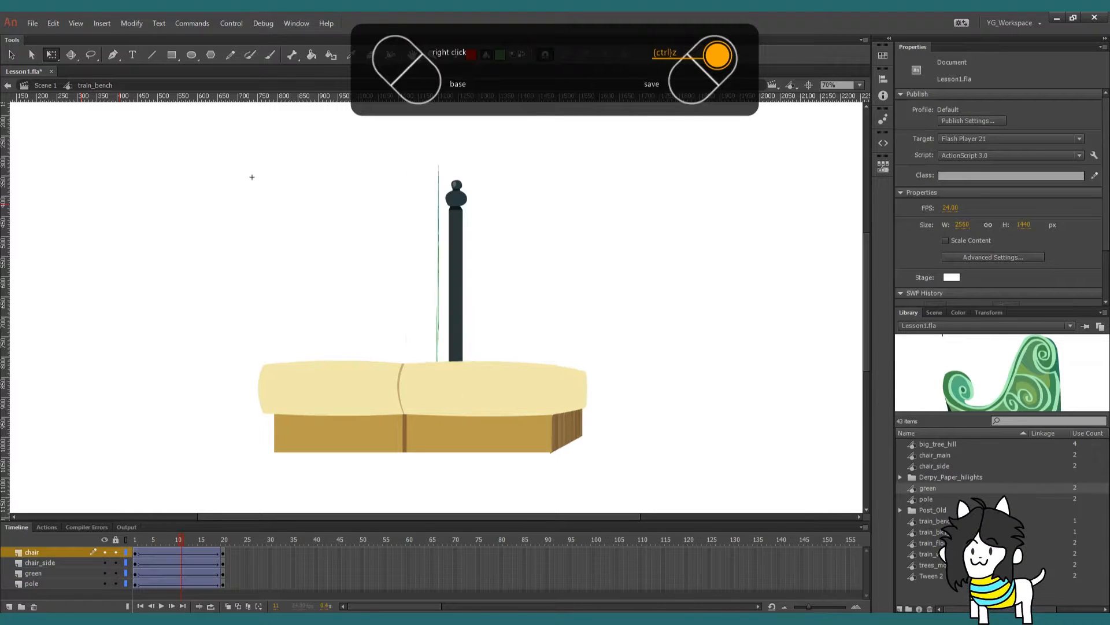
key(ctrl+z)
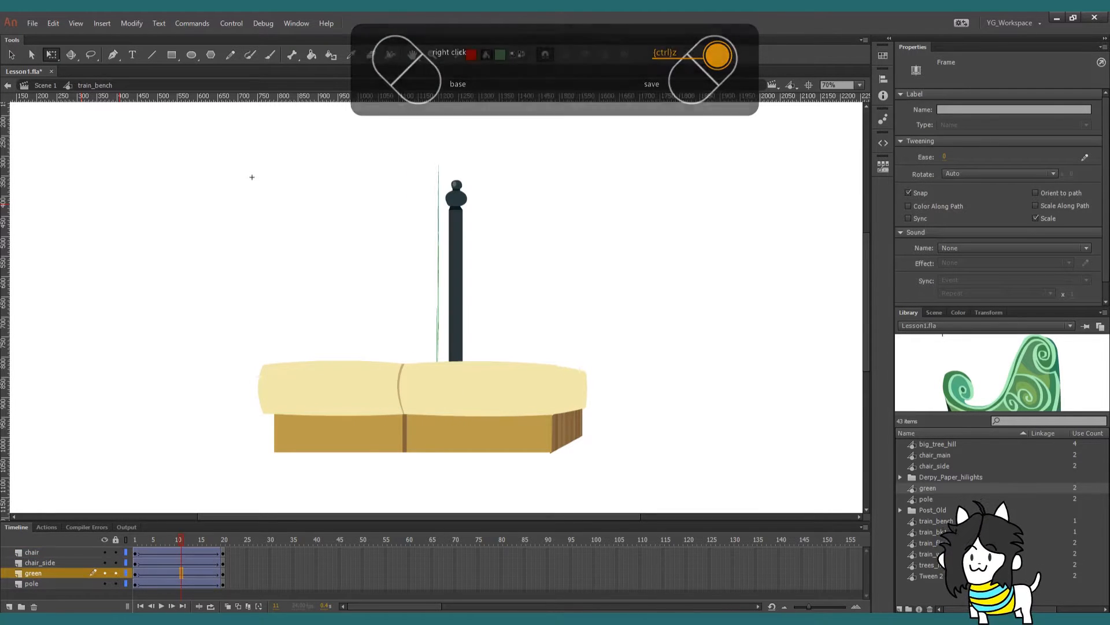
Insert a keyframe at frame 11 of the green layer, nudge the panel about 40 px right and 30 px down, and play the animation
key(F6)
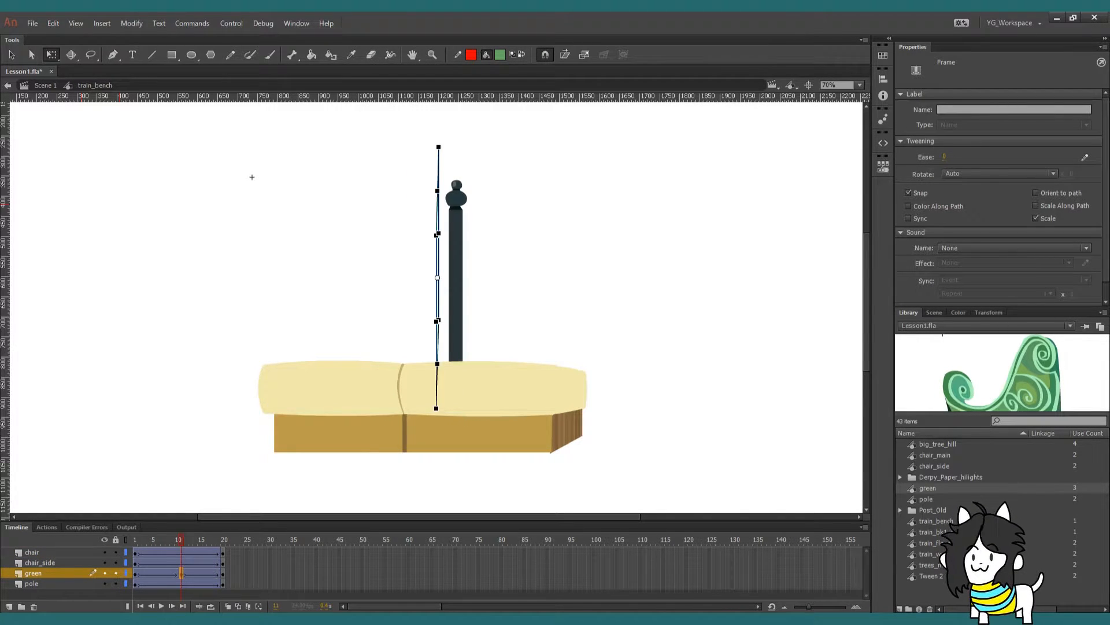
key(shift+Right)
key(shift+Right)
key(shift+Right)
key(shift+Right)
key(shift+Down)
key(shift+Down)
key(shift+Down)
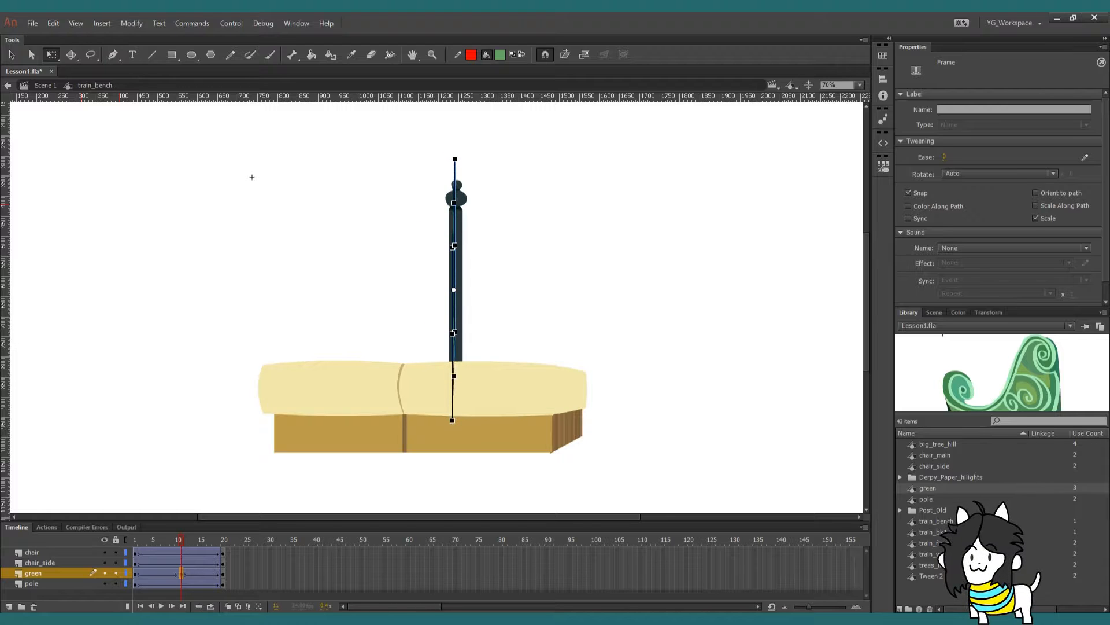
key(Return)
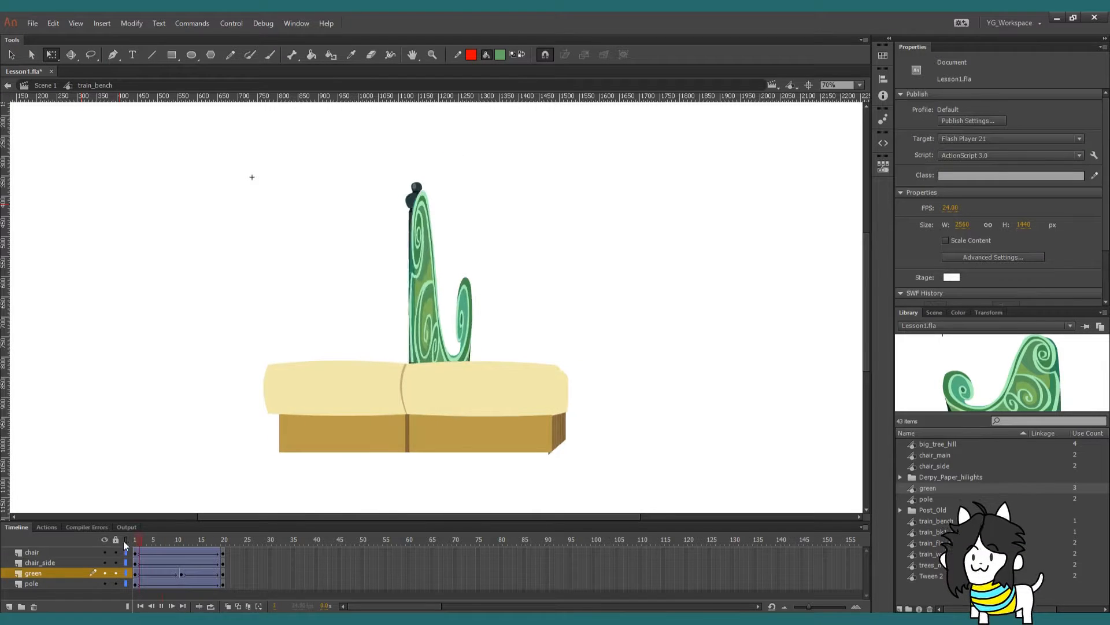
Try adding a keyframe at frame 5 of the green layer and moving the green panel right against the pole
click(154, 547)
click(153, 572)
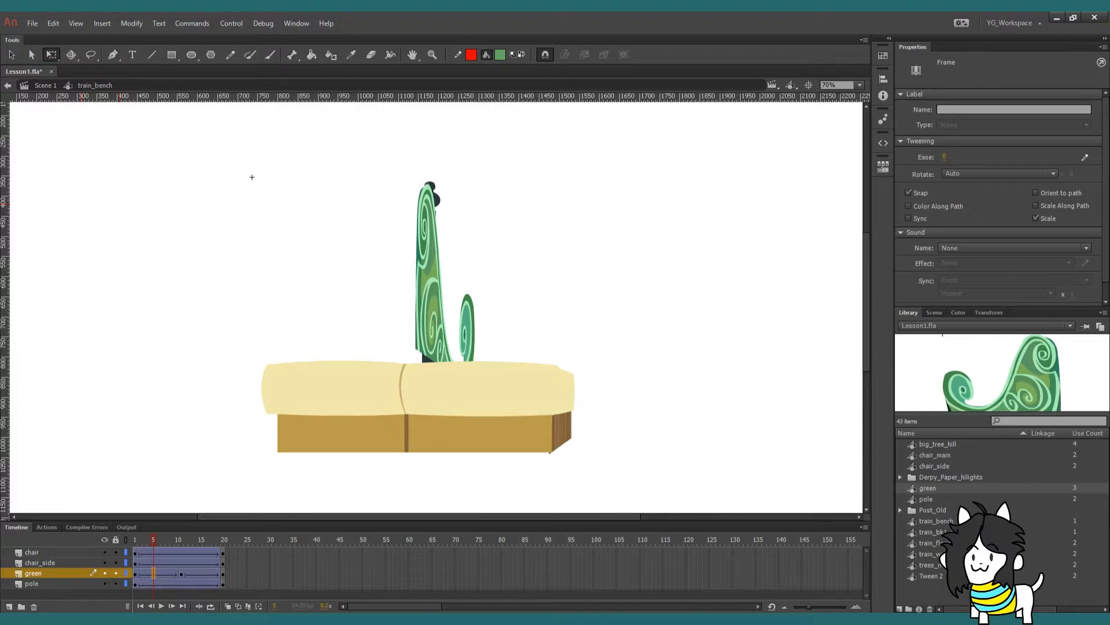
key(F6)
drag(433, 266, 489, 246)
key(Left)
key(Left)
key(Left)
key(Left)
key(Left)
key(Left)
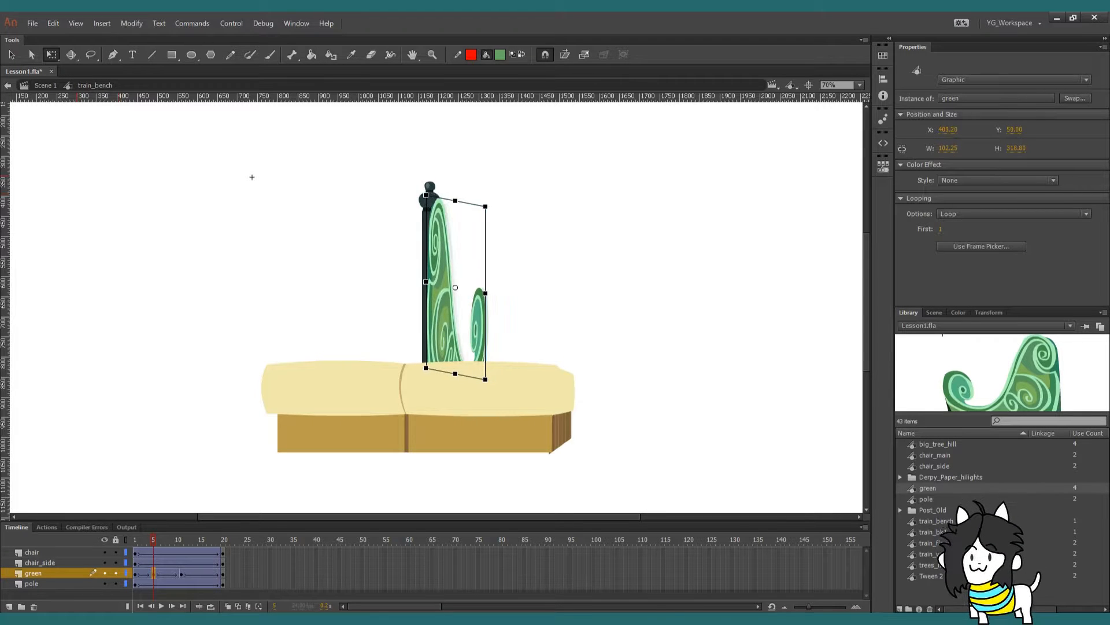
Scrub through the opening frames and clear the green layer's keyframe at frame 5
drag(155, 542, 123, 545)
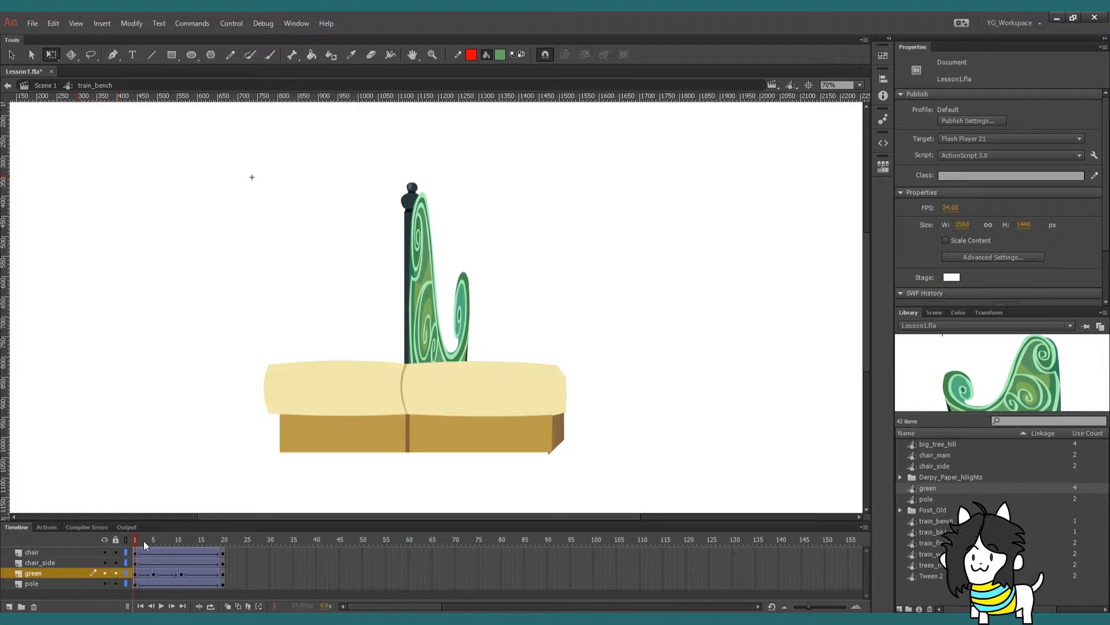
mouse_move(144, 541)
mouse_down()
mouse_move(180, 541)
mouse_move(153, 541)
mouse_up()
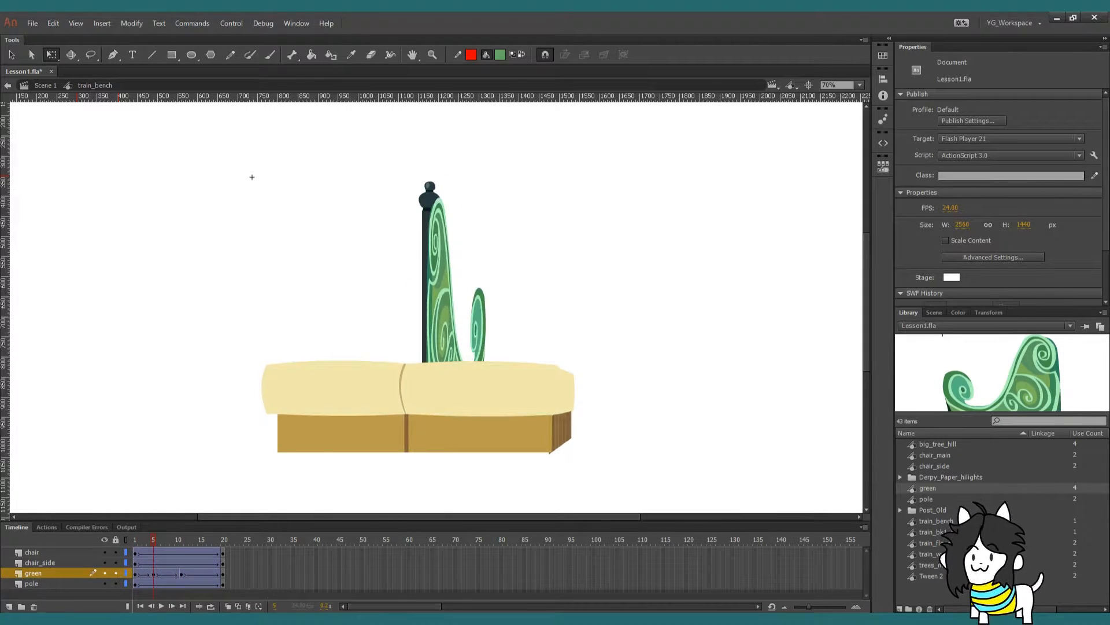
right_click(153, 573)
click(203, 372)
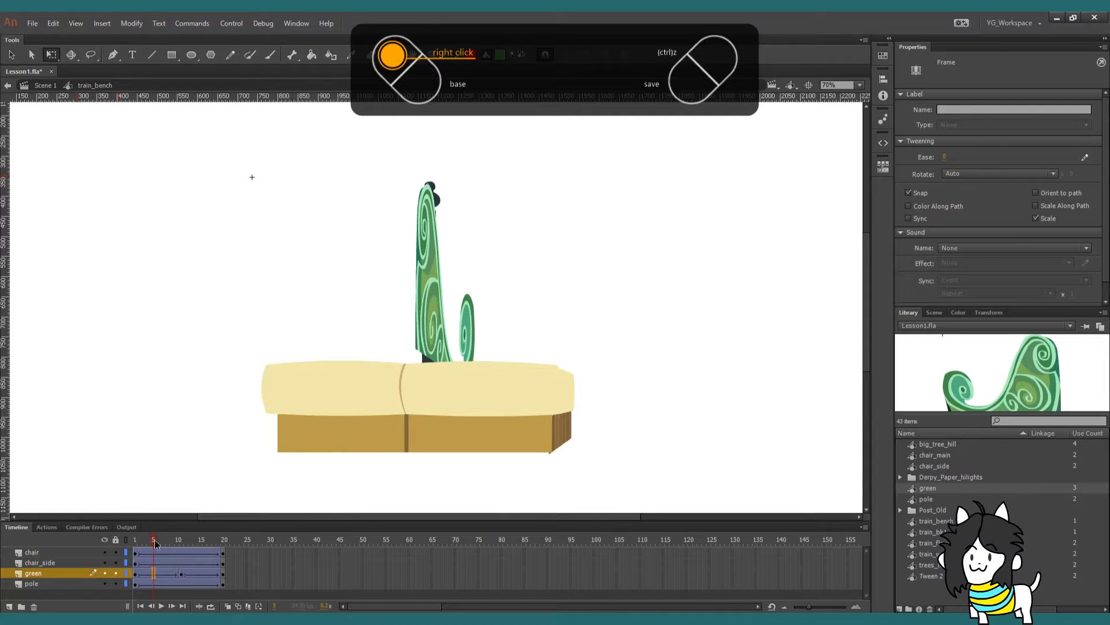
drag(155, 541, 131, 539)
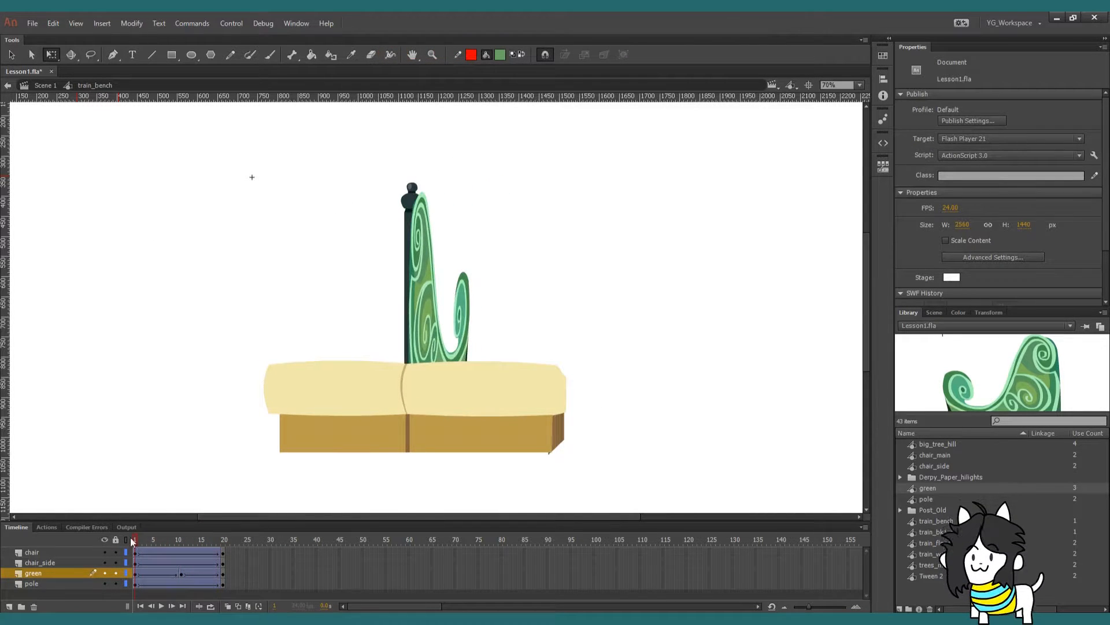
Return to Scene 1, fit the whole stage in view, and show the Derpy and BK layers
click(45, 85)
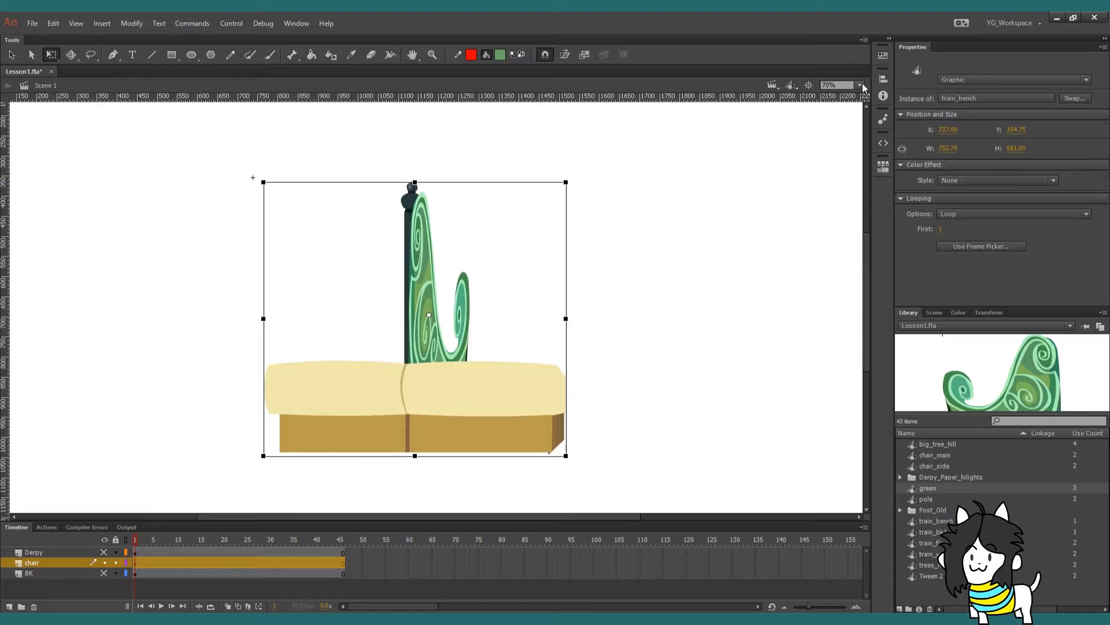
click(861, 85)
click(848, 99)
click(836, 130)
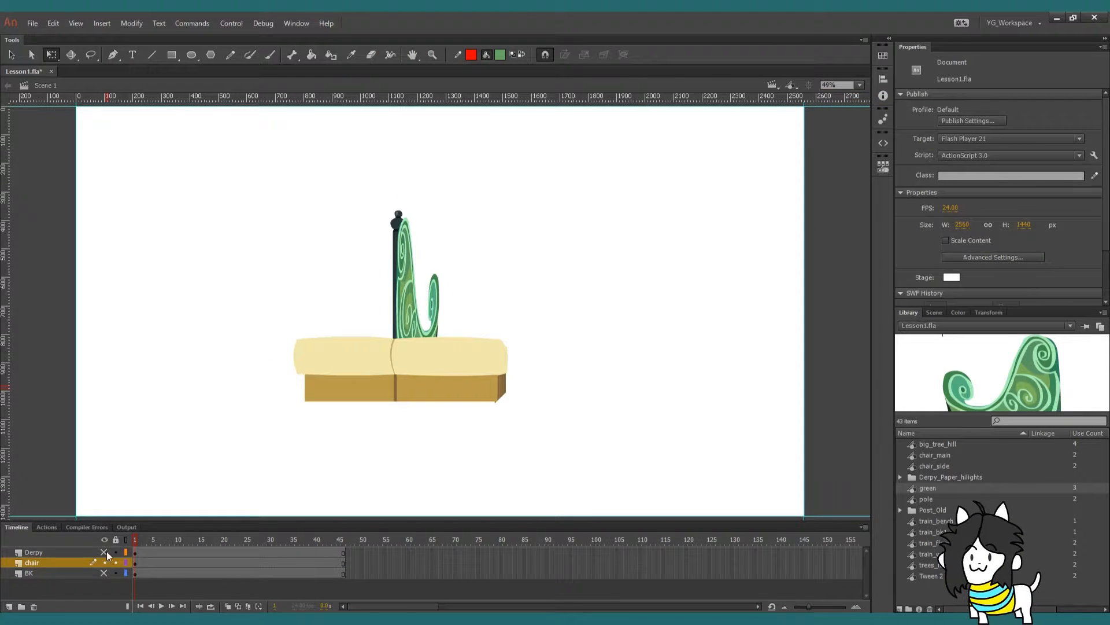
drag(104, 552, 104, 573)
Move the bench right along the train car floor, beyond the right edge of the stage
drag(359, 361, 662, 439)
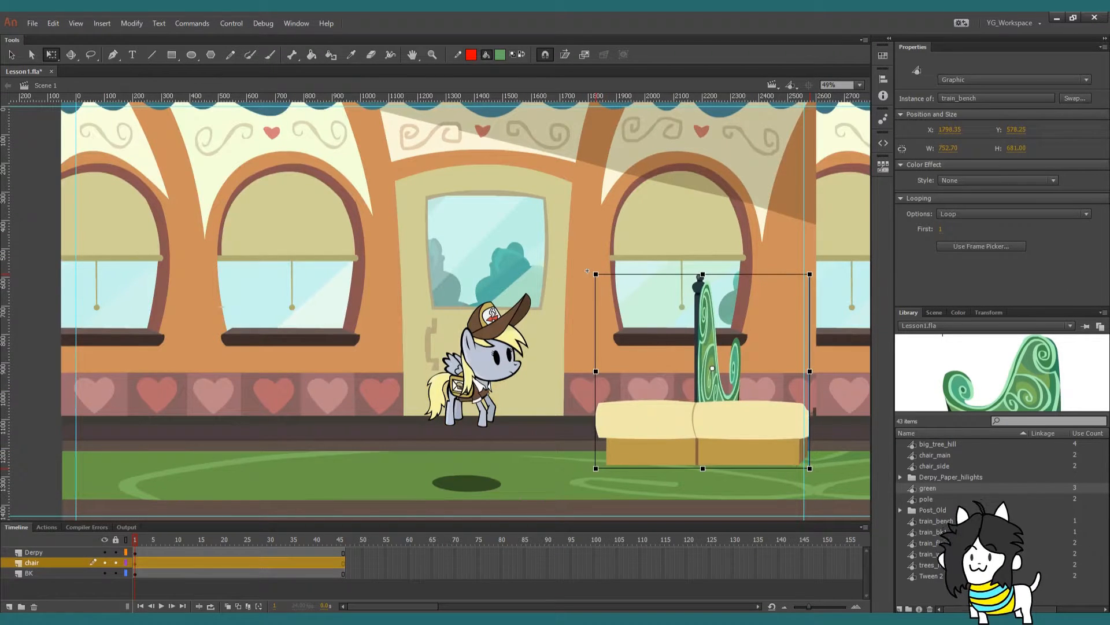
scroll(440, 311, down, 5)
scroll(440, 311, up, 5)
scroll(440, 312, down, 2)
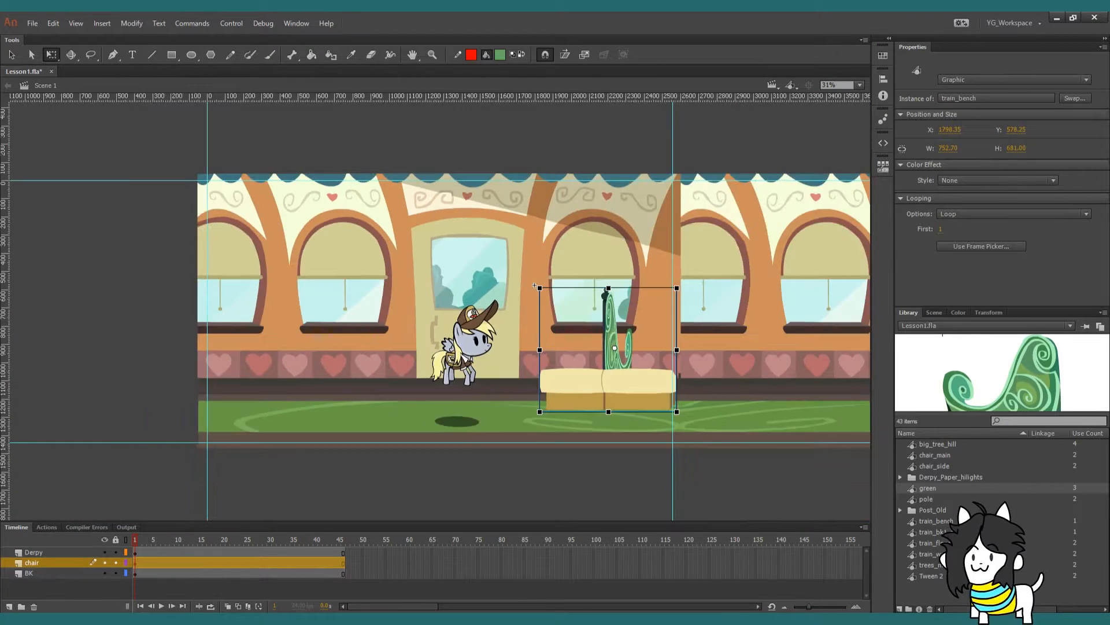
drag(534, 284, 735, 278)
Duplicate the chair layer and space the two benches apart, placing the copy at about X 1916, Y 540
right_click(81, 561)
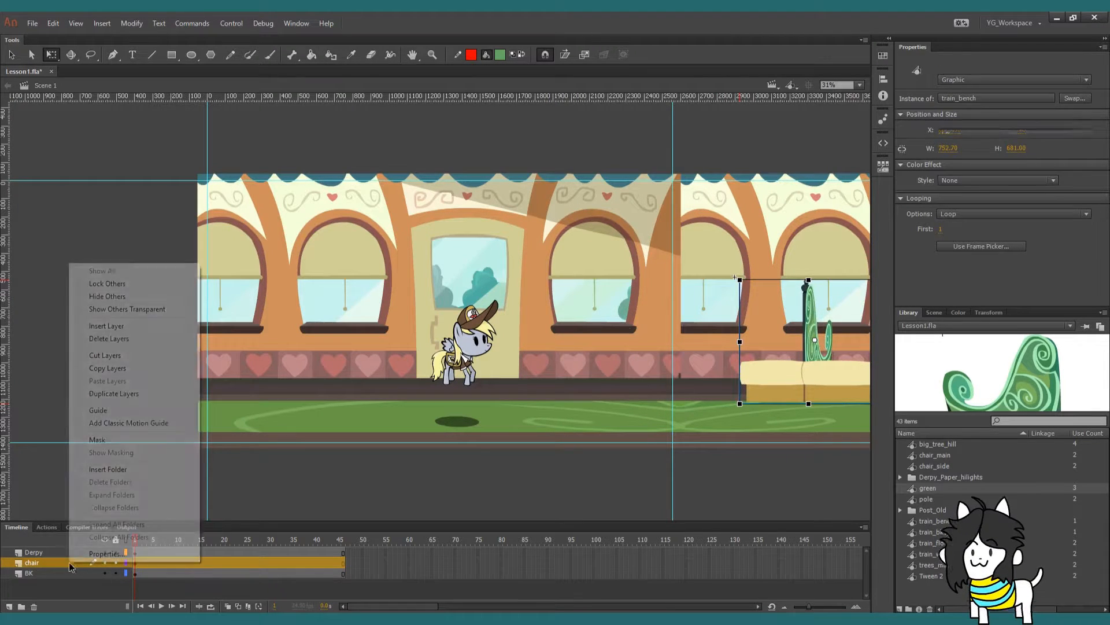
click(78, 394)
drag(735, 278, 521, 278)
scroll(503, 287, down, 1)
key(Escape)
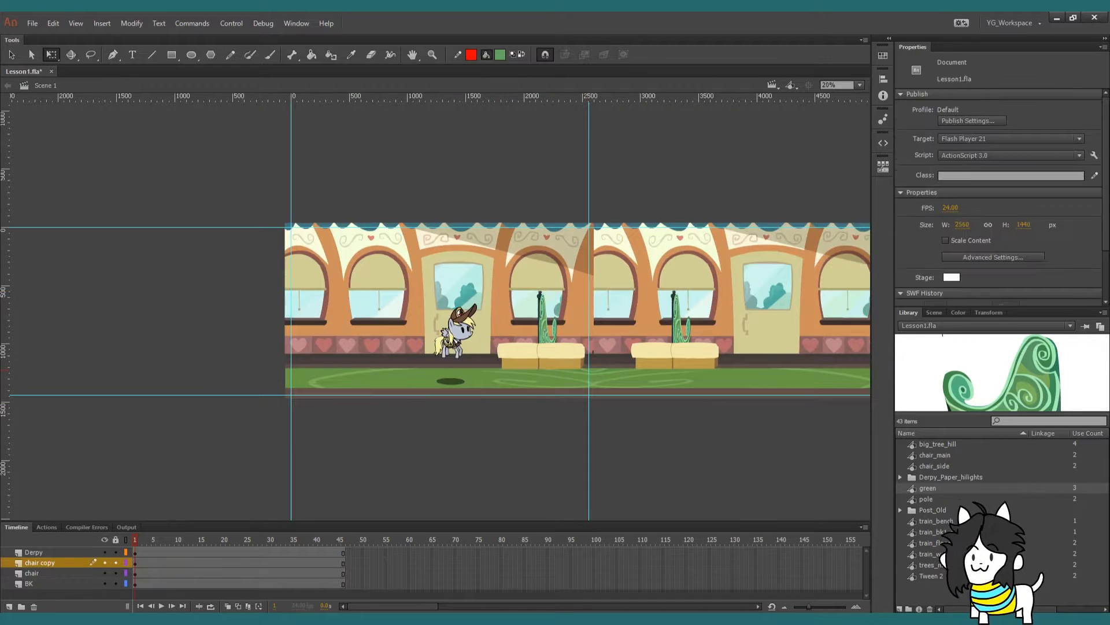
drag(677, 347, 728, 347)
drag(541, 350, 561, 350)
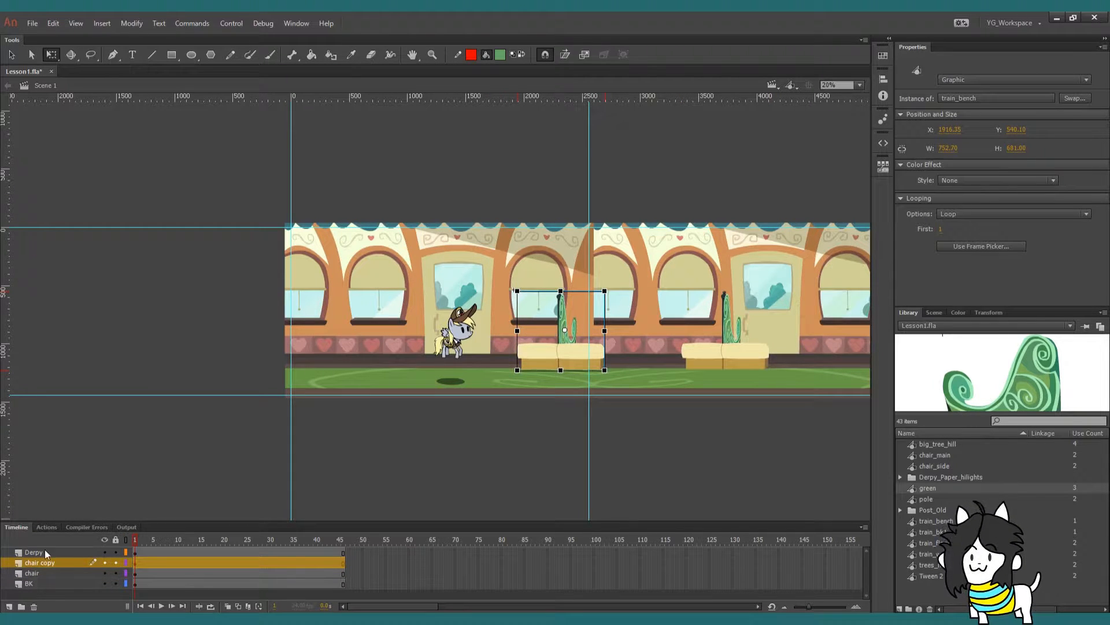
Add a new layer above chair copy, paste a third train bench, and align it in a row left of the other two
click(10, 606)
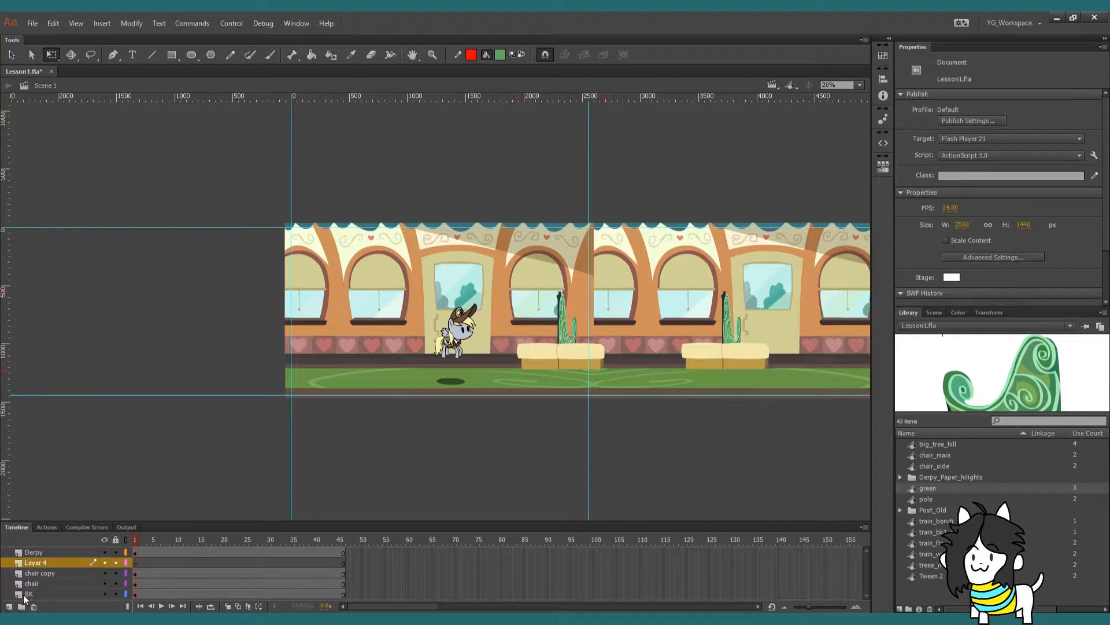
key(ctrl+v)
drag(394, 270, 393, 290)
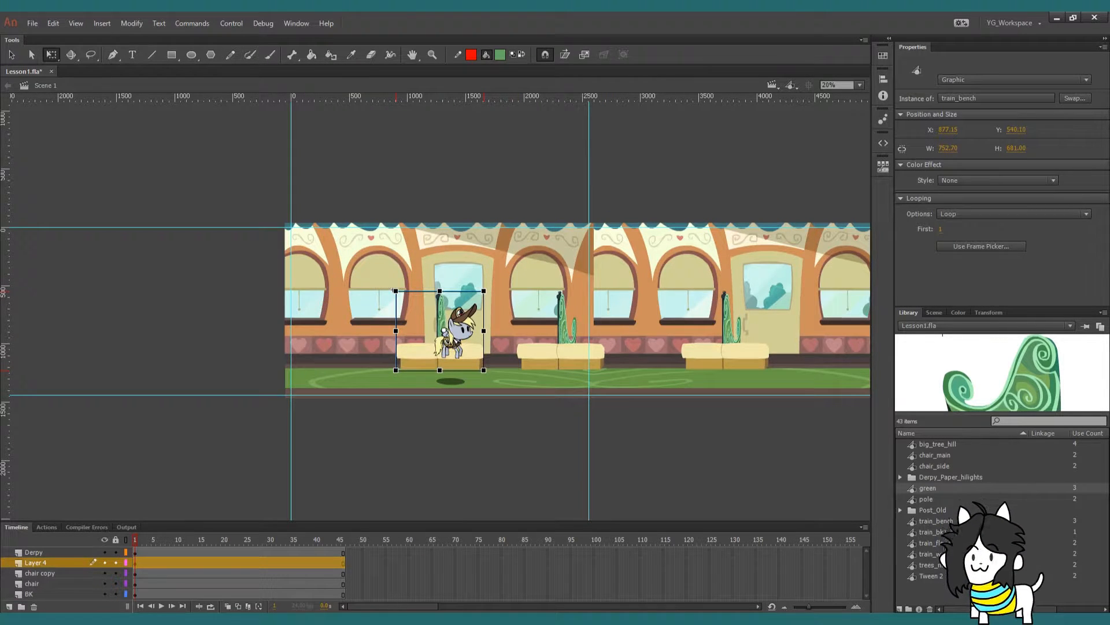
key(ctrl+=)
drag(399, 392, 326, 390)
key(Escape)
key(ctrl+-)
key(ctrl+-)
key(ctrl+2)
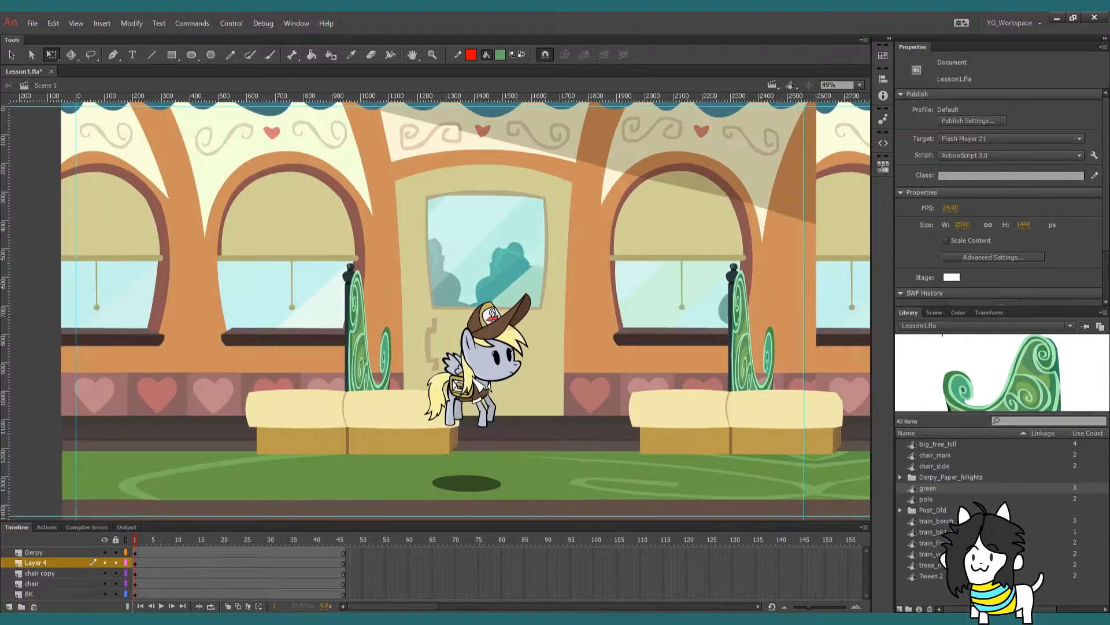
key(ctrl+-)
key(ctrl+-)
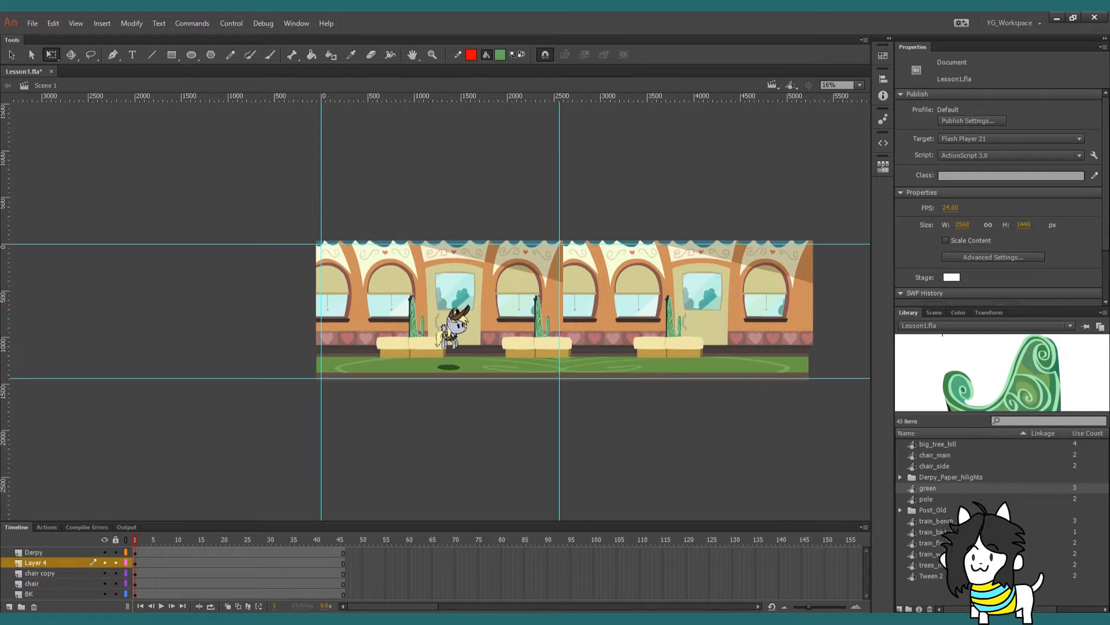
Move Derpy left to the leftmost bench and hide the Derpy layer
drag(454, 327, 384, 336)
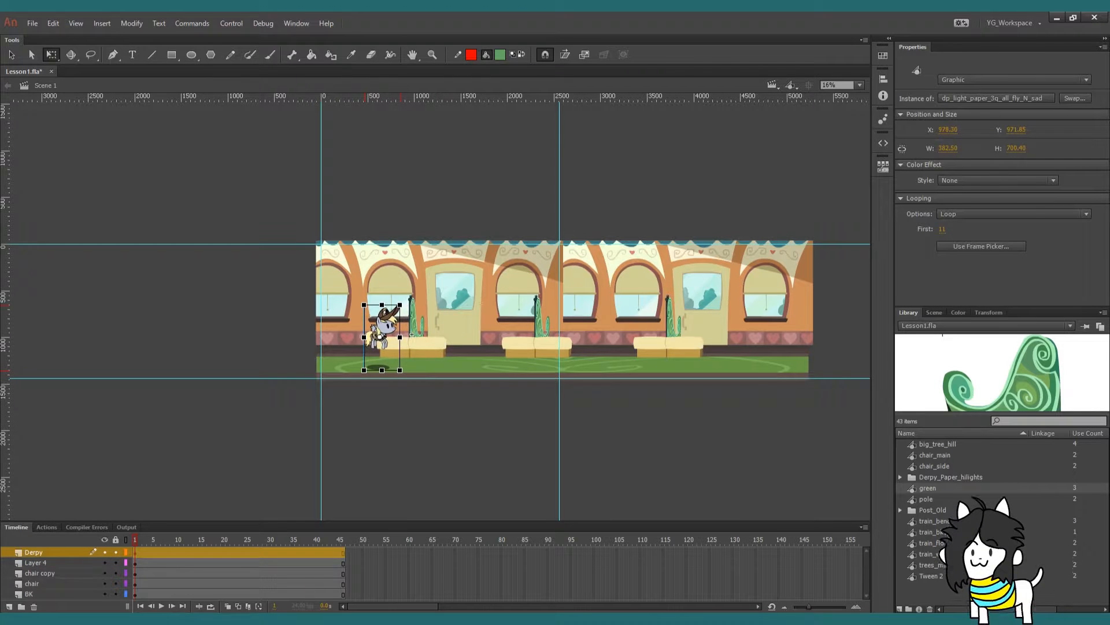
click(105, 552)
mouse_move(192, 521)
mouse_down()
mouse_move(192, 494)
mouse_move(192, 504)
mouse_up()
scroll(419, 294, down, 3)
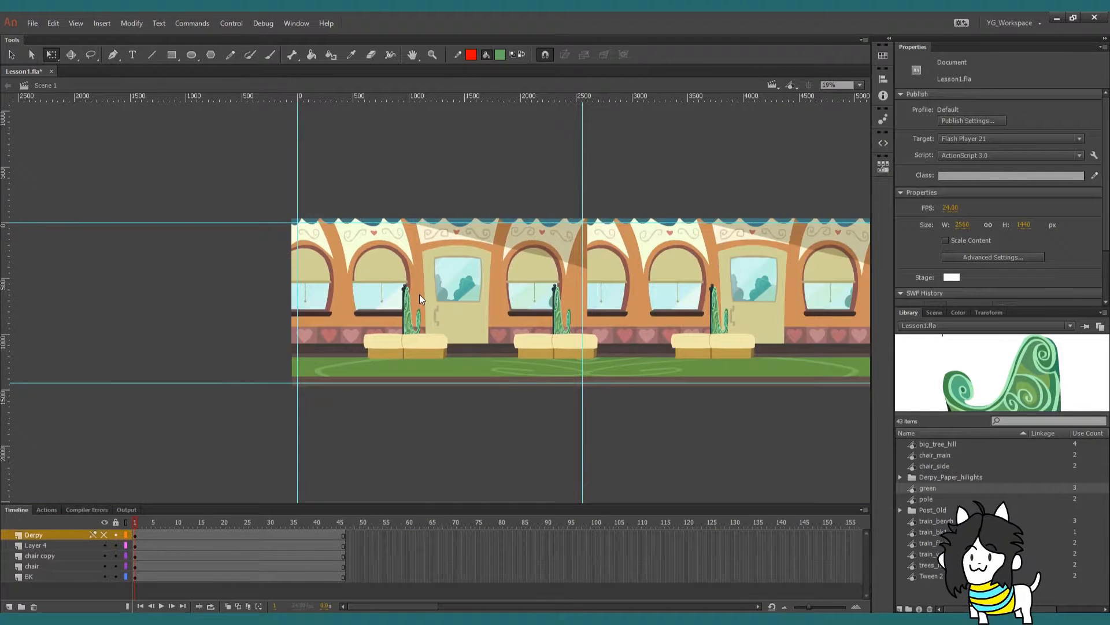
scroll(419, 294, down, 1)
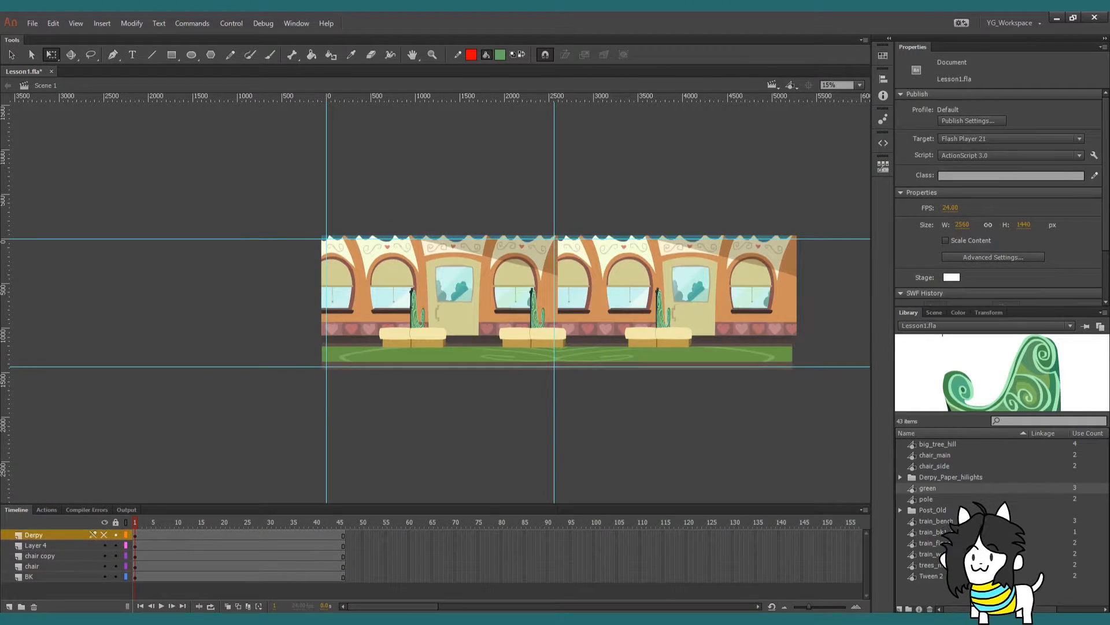
Shift the rightmost bench slightly right to adjust the spacing and play the scene
click(659, 335)
drag(659, 336, 664, 336)
key(Return)
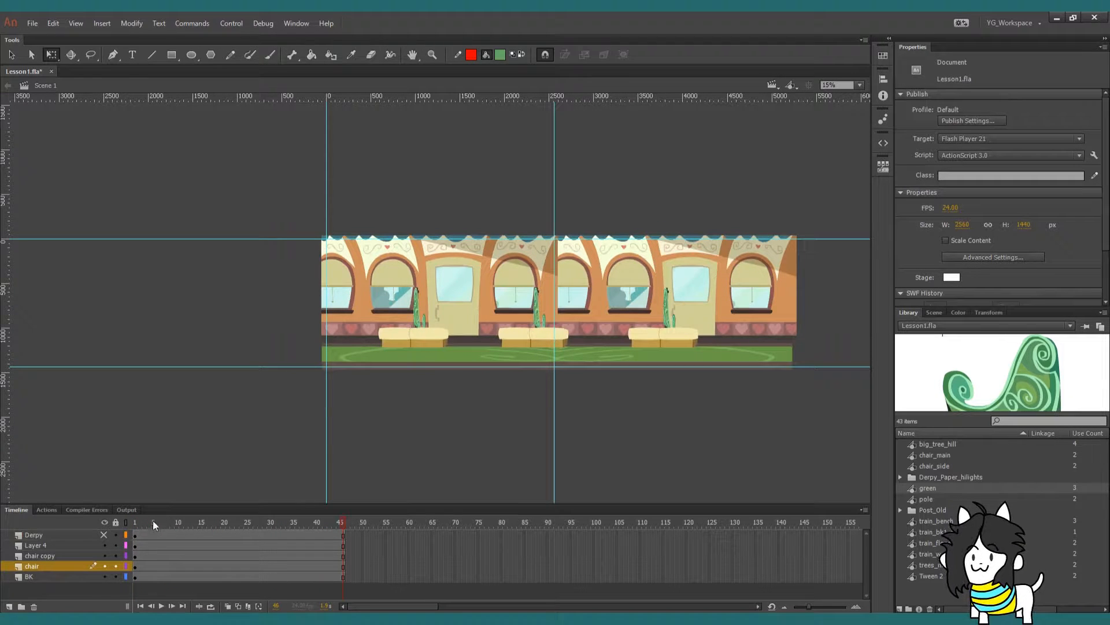
Insert keyframes at frame 46 on all layers and move the background and benches together left to about X -1891
drag(153, 520, 343, 567)
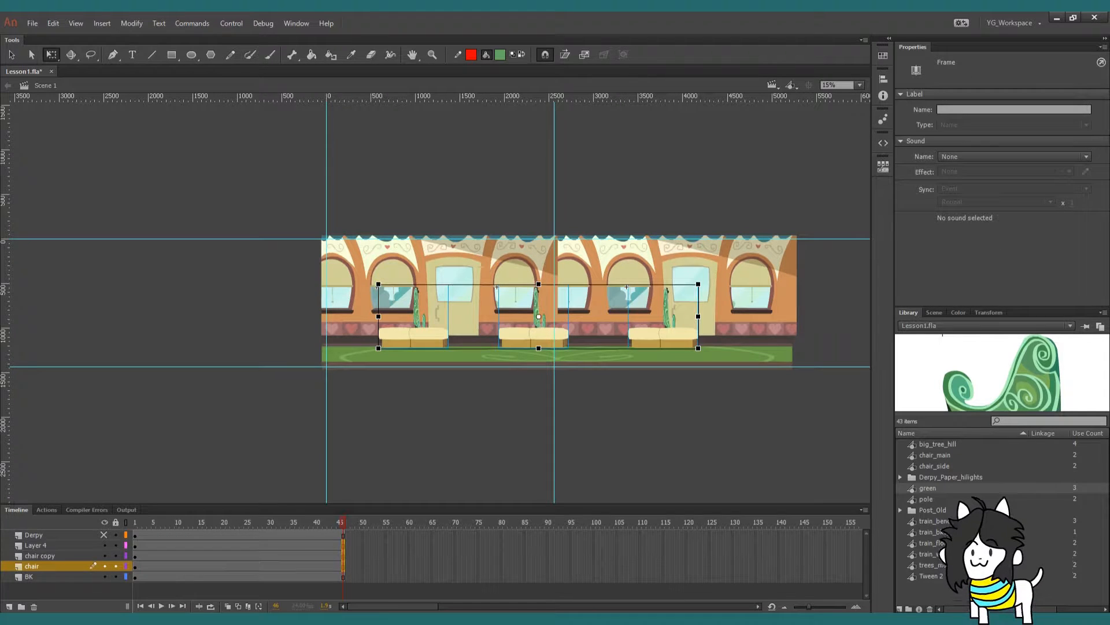
click(343, 576)
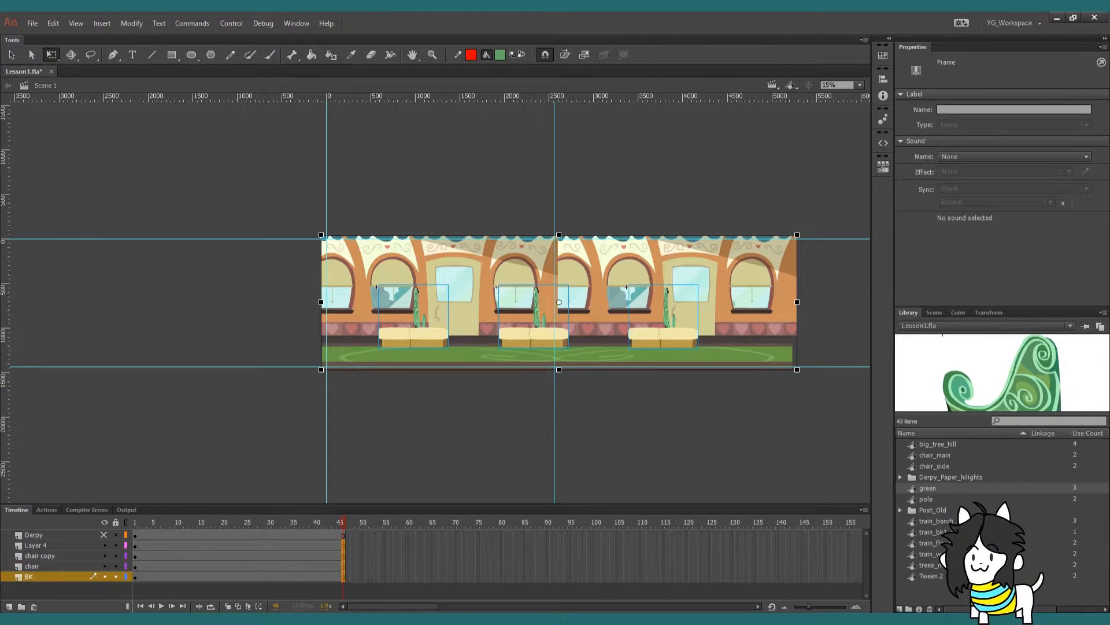
click(346, 583)
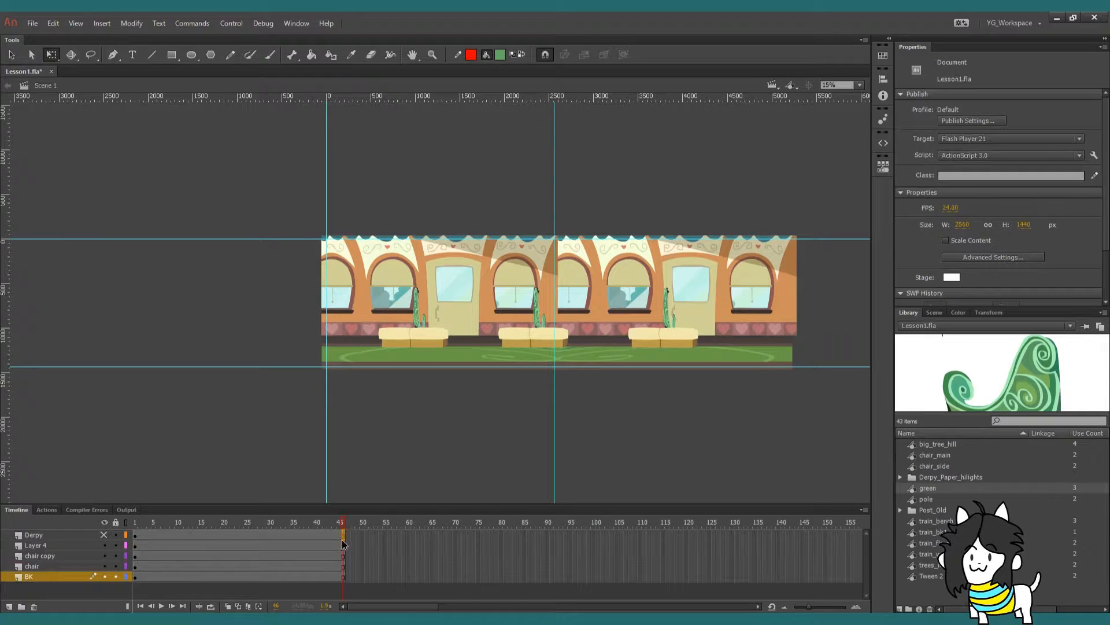
drag(343, 578, 340, 520)
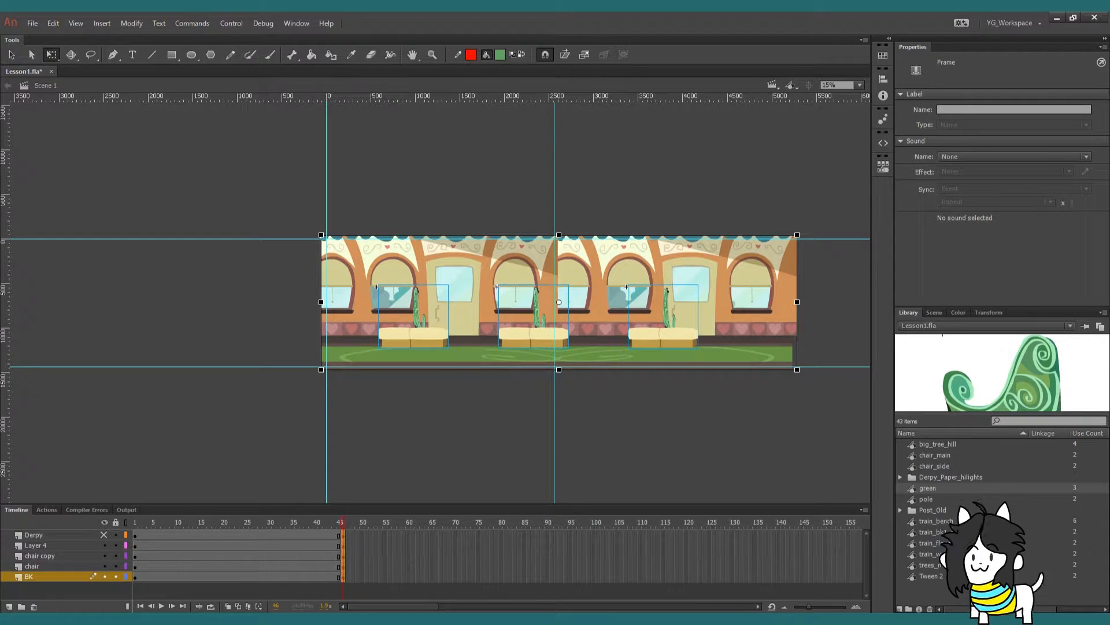
drag(456, 315, 293, 315)
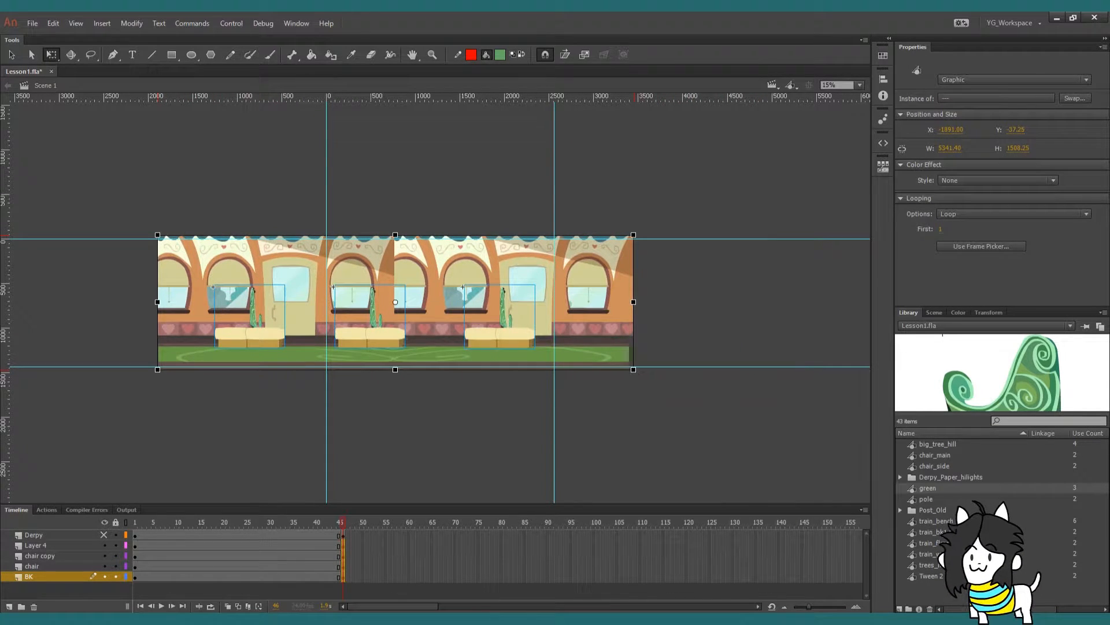
Show the Derpy layer and move Derpy slightly right at frame 46
click(104, 535)
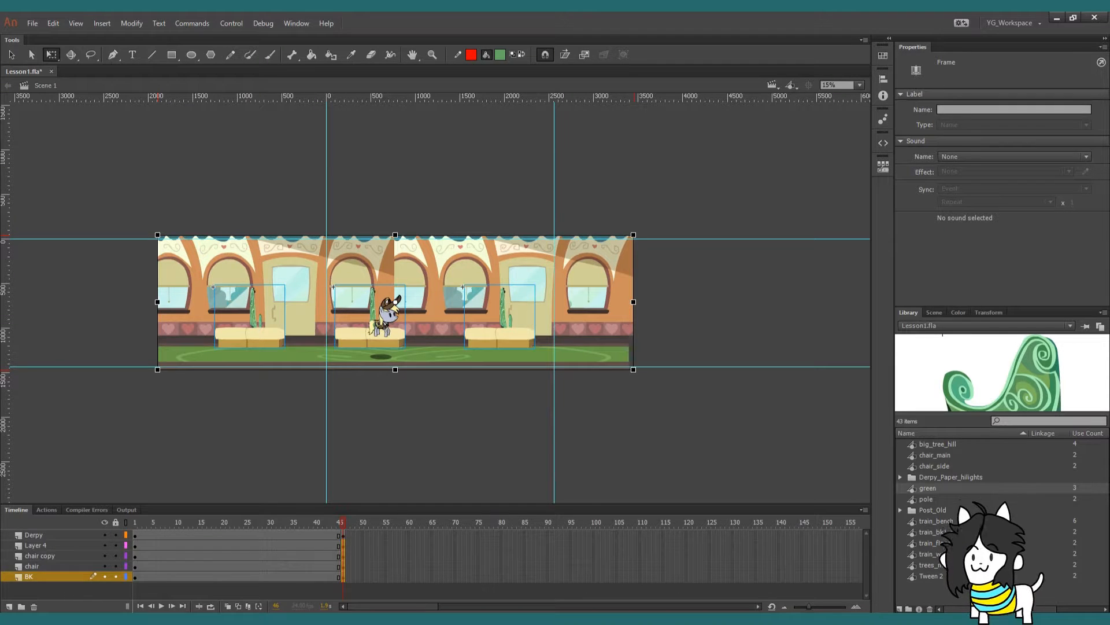
click(386, 317)
drag(412, 325, 447, 325)
Create classic tweens on all five layers, then play the scene with the stage fitted in the window
drag(256, 535, 273, 576)
right_click(263, 573)
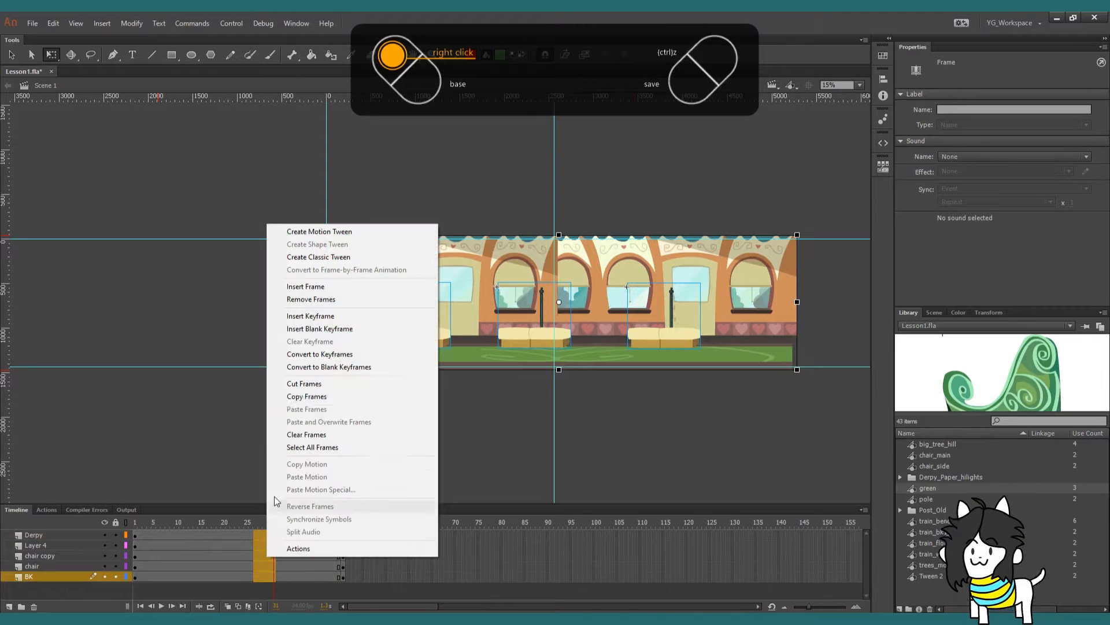
click(299, 258)
click(860, 85)
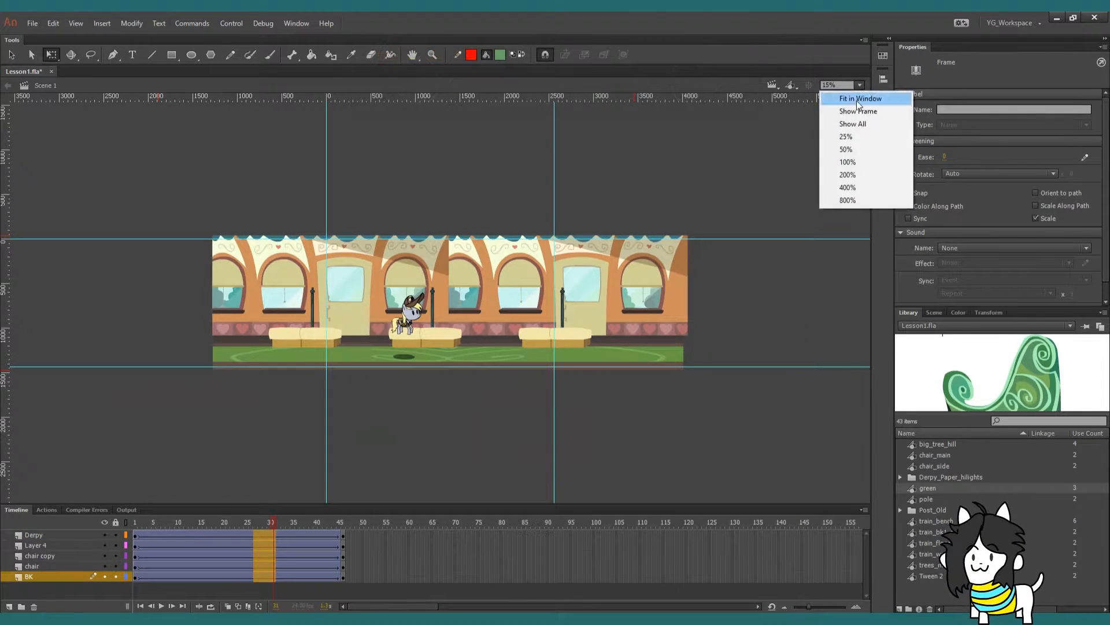
click(841, 95)
key(Return)
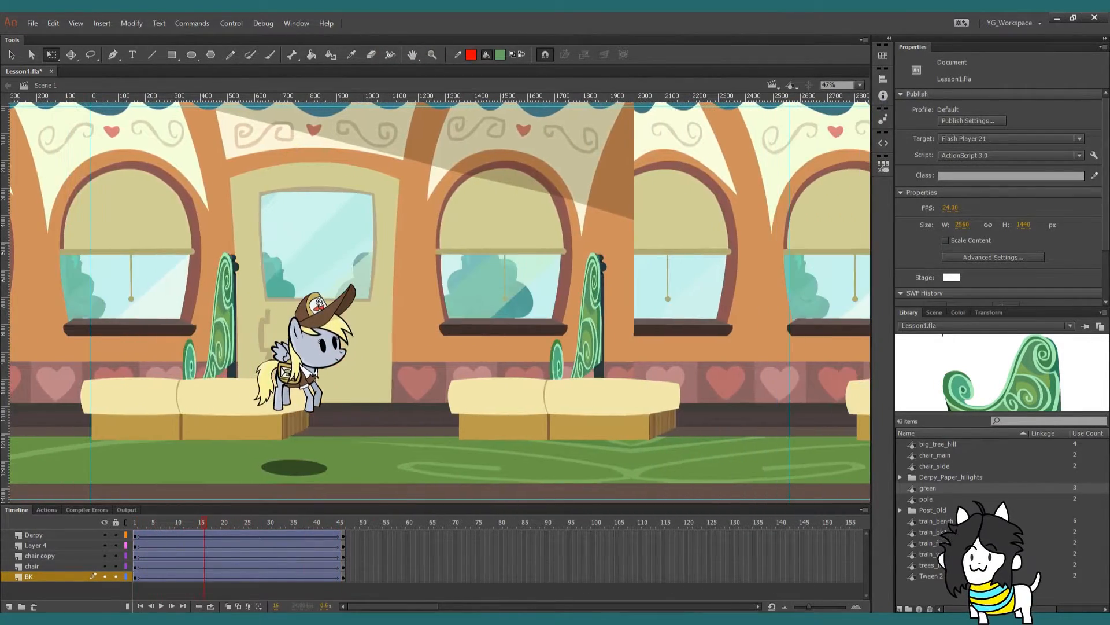
Lengthen the tweens on all layers to frame 136 and play the scene from frame 1
drag(179, 534, 261, 596)
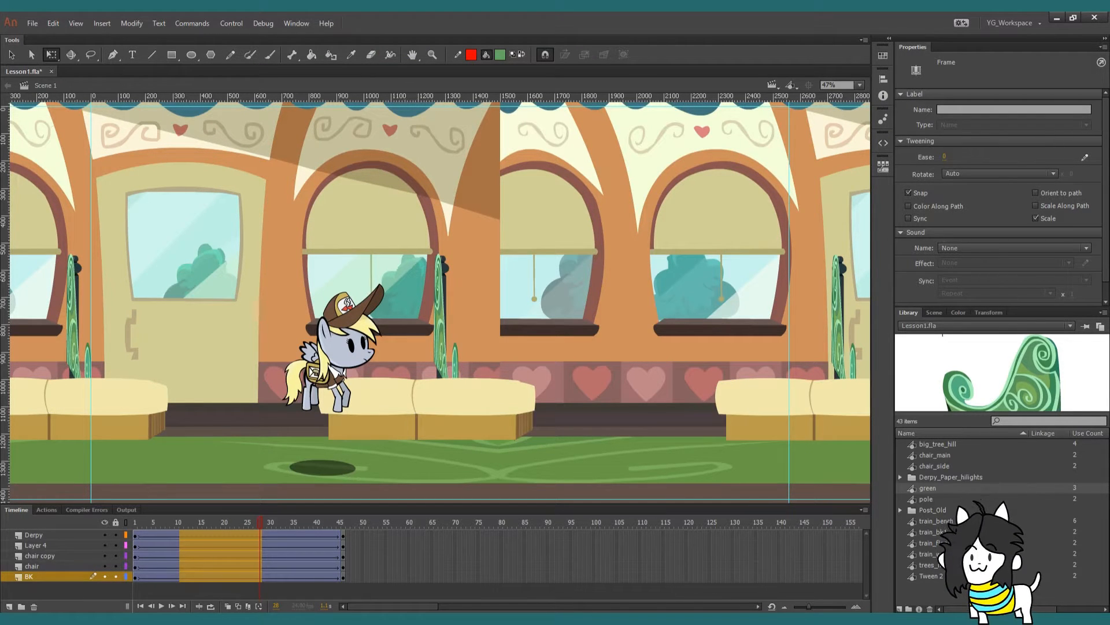
key(F5)
key(F5)
key(F5)
key(F5)
key(F5)
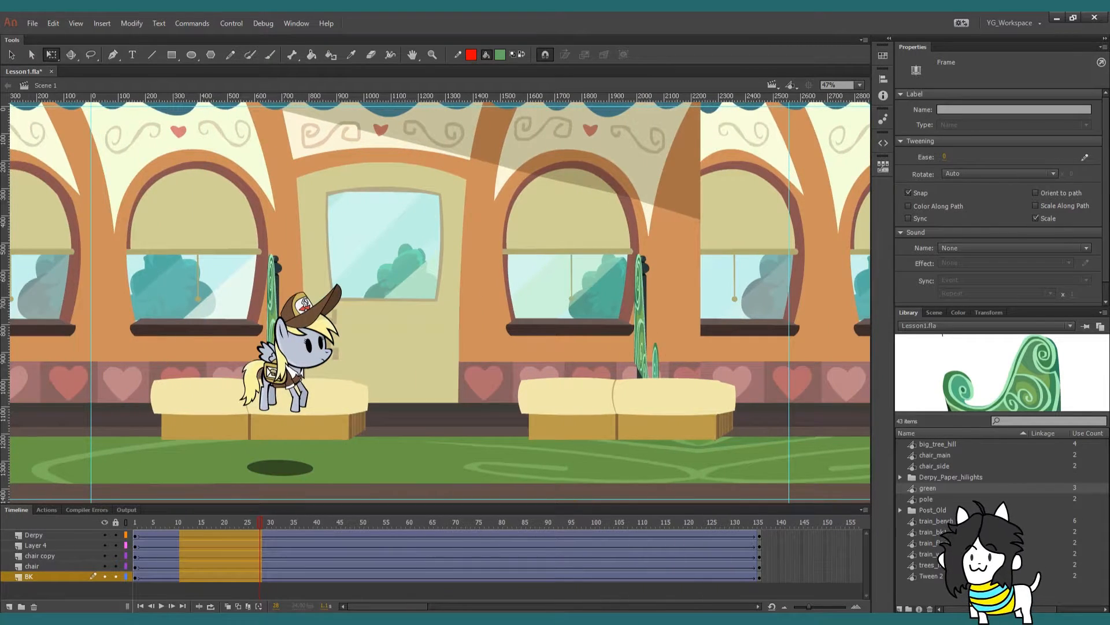
click(135, 522)
key(Return)
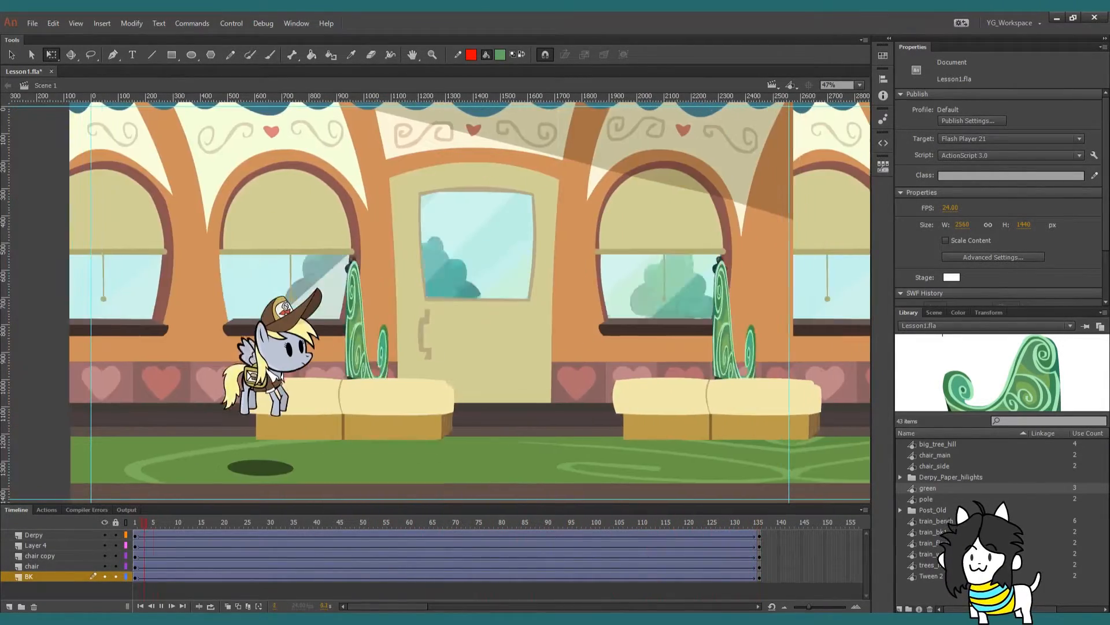
Extend every layer's tween to frame 142 and replay the scene from the start
drag(210, 535, 232, 586)
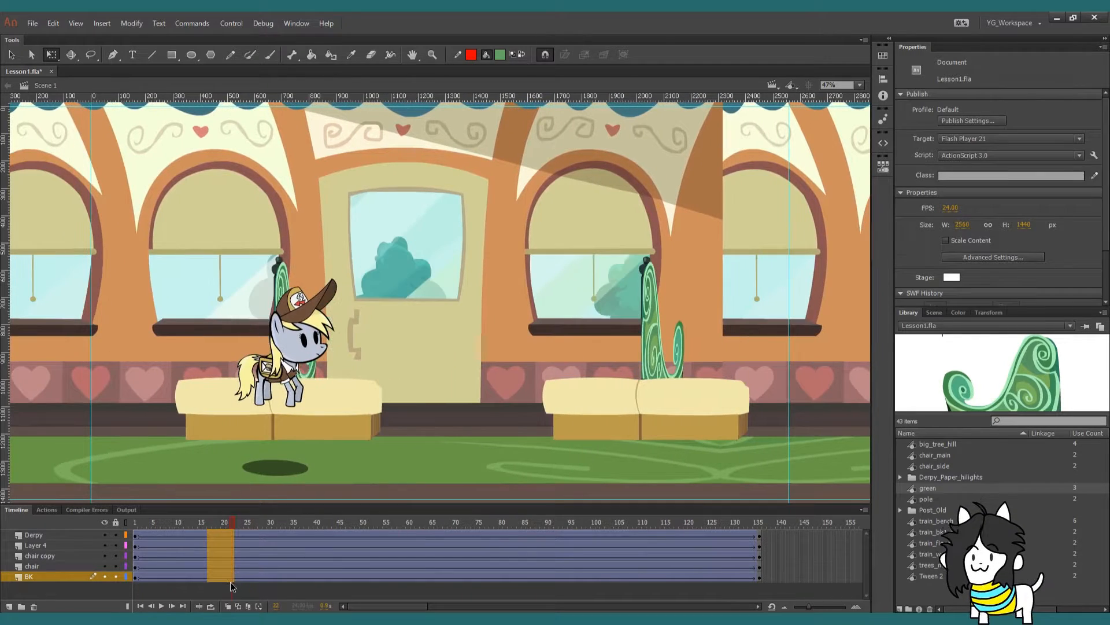
key(F5)
click(135, 523)
key(Return)
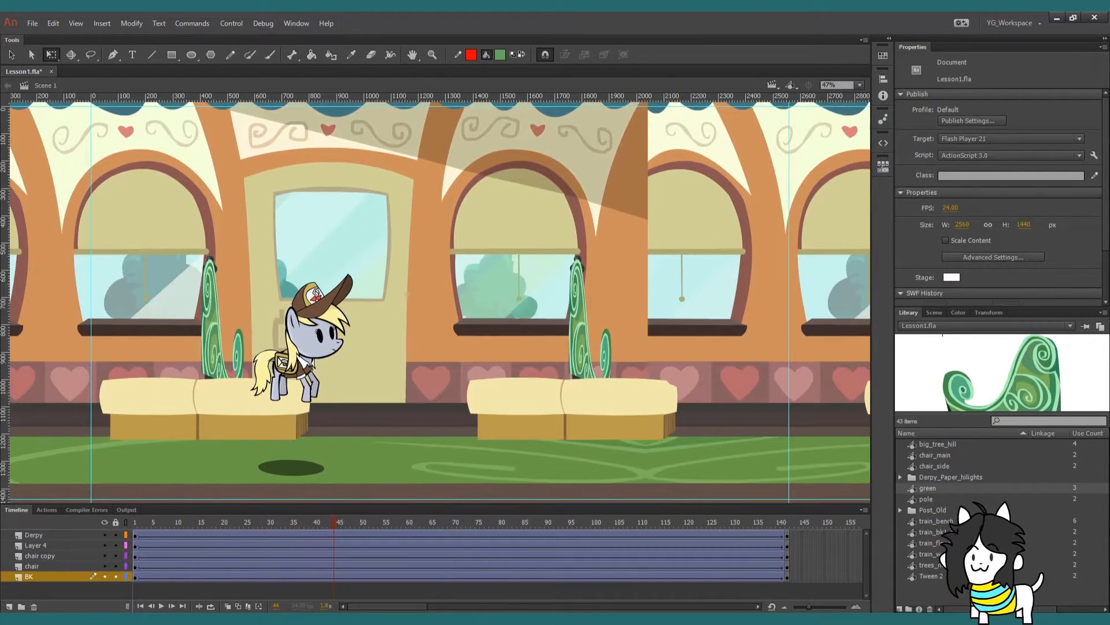
Nudge the three benches down slightly at the first keyframe without moving the background or Derpy
click(88, 576)
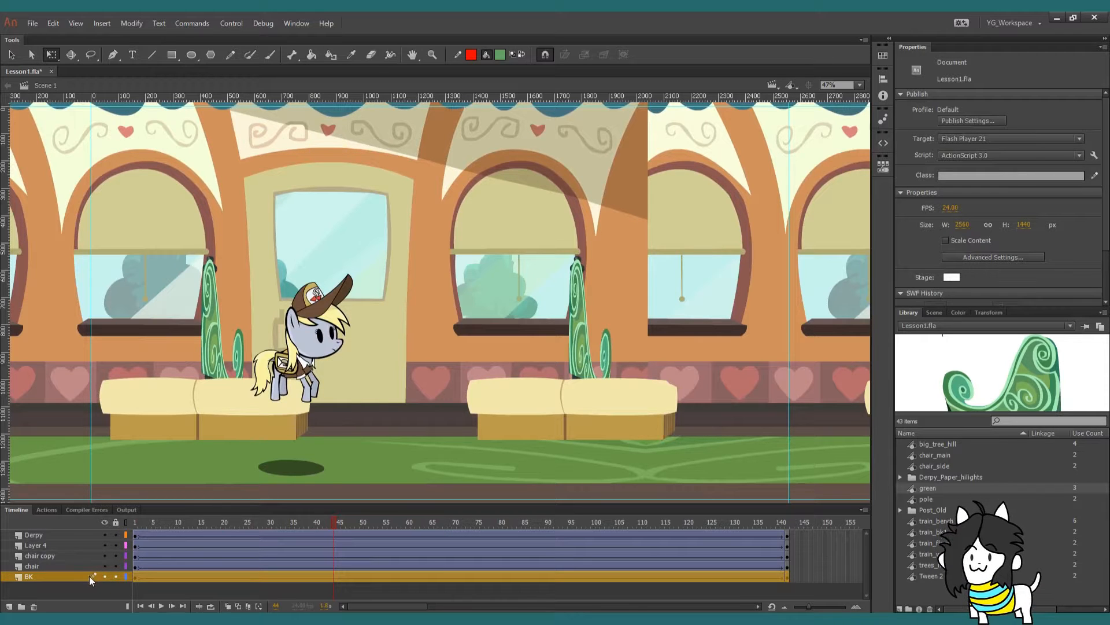
click(134, 575)
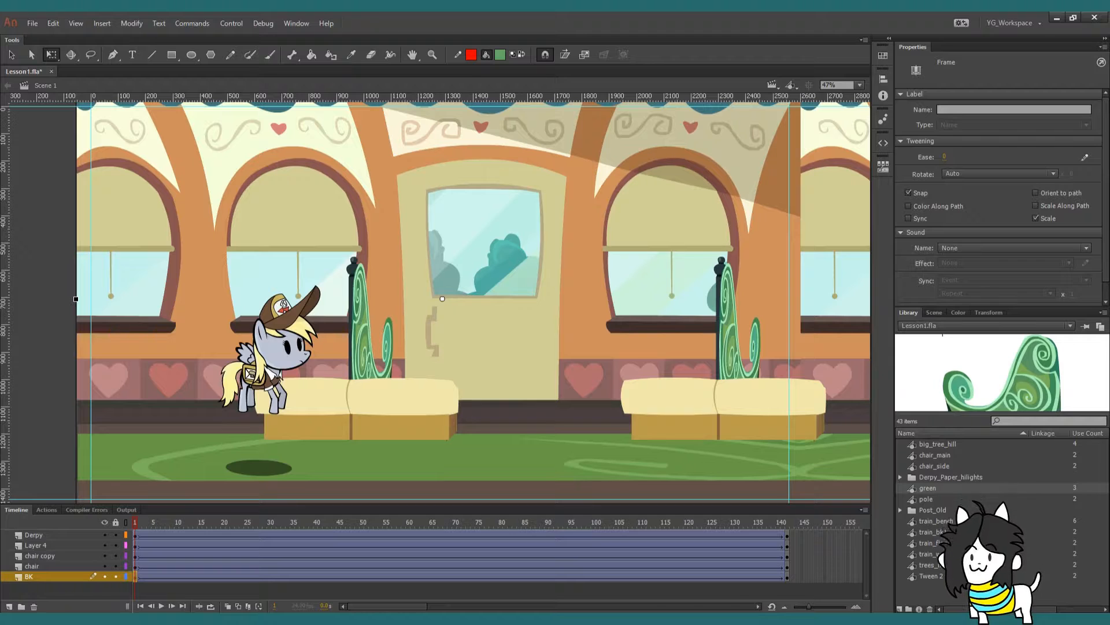
click(134, 566)
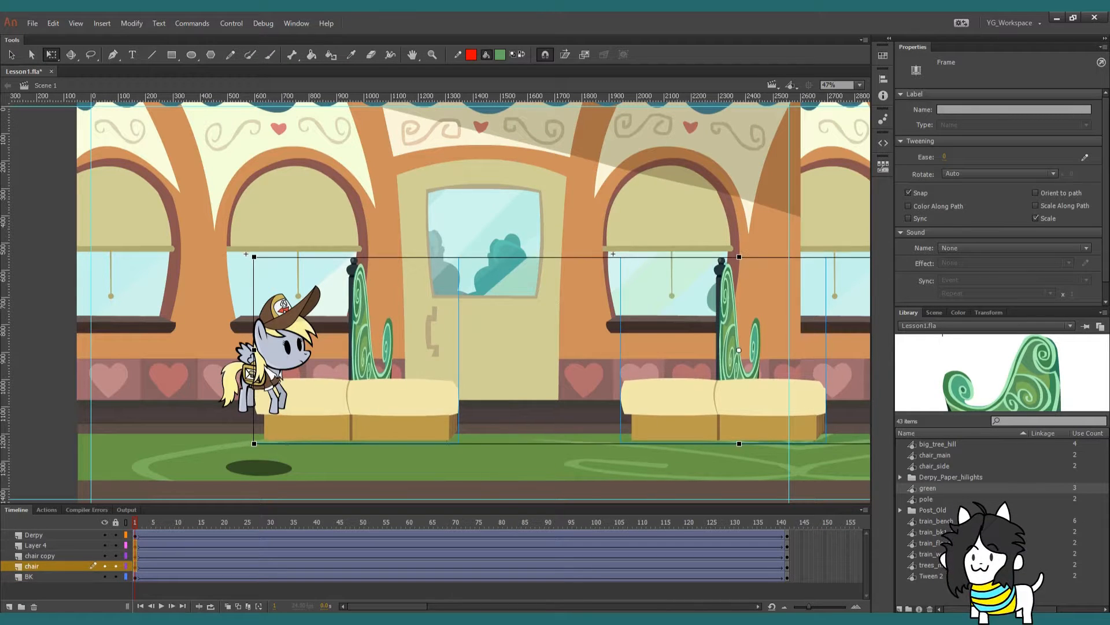
key(Down)
key(Down)
key(Down)
key(Down)
key(Down)
key(Down)
key(Down)
key(Down)
key(Down)
key(Down)
Nudge the three benches down slightly at the last keyframe, frame 142, and play the scene
click(791, 523)
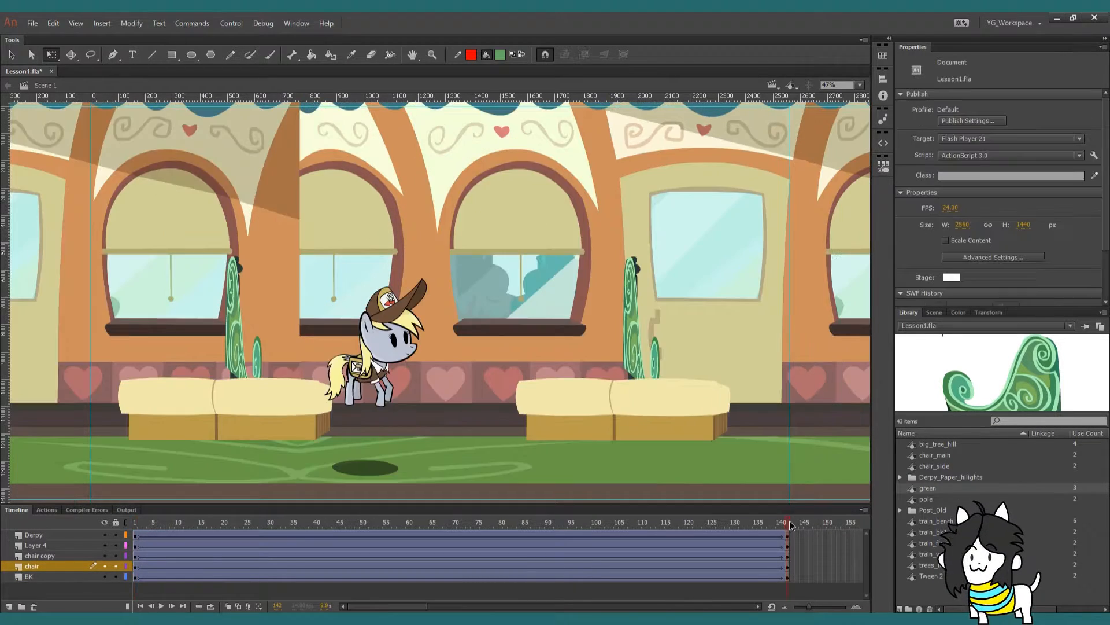
click(89, 577)
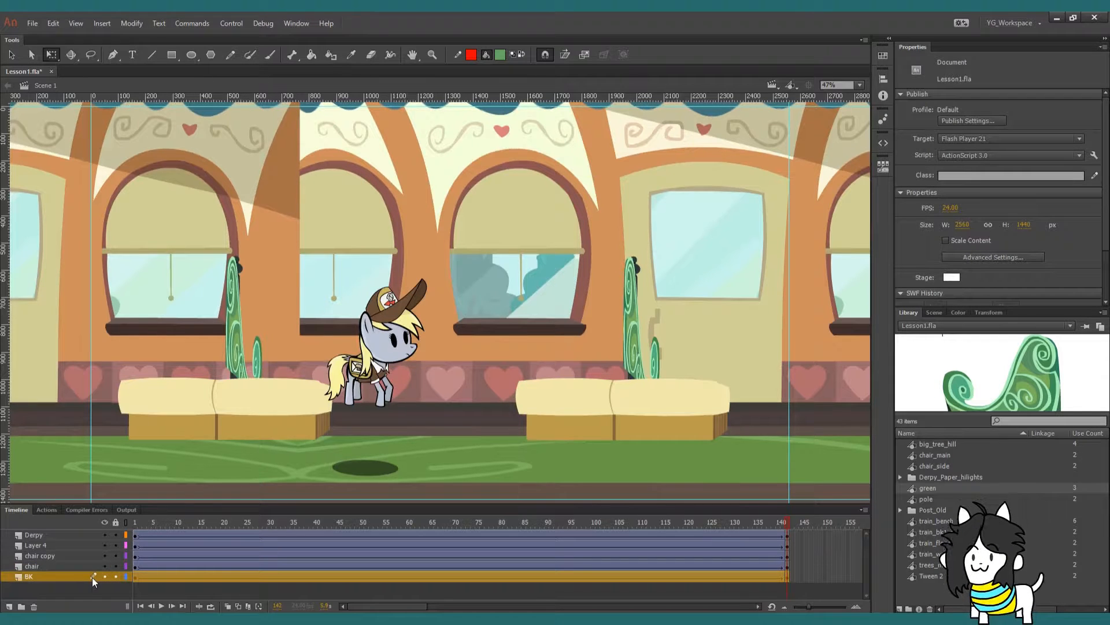
click(92, 566)
shift+click(78, 543)
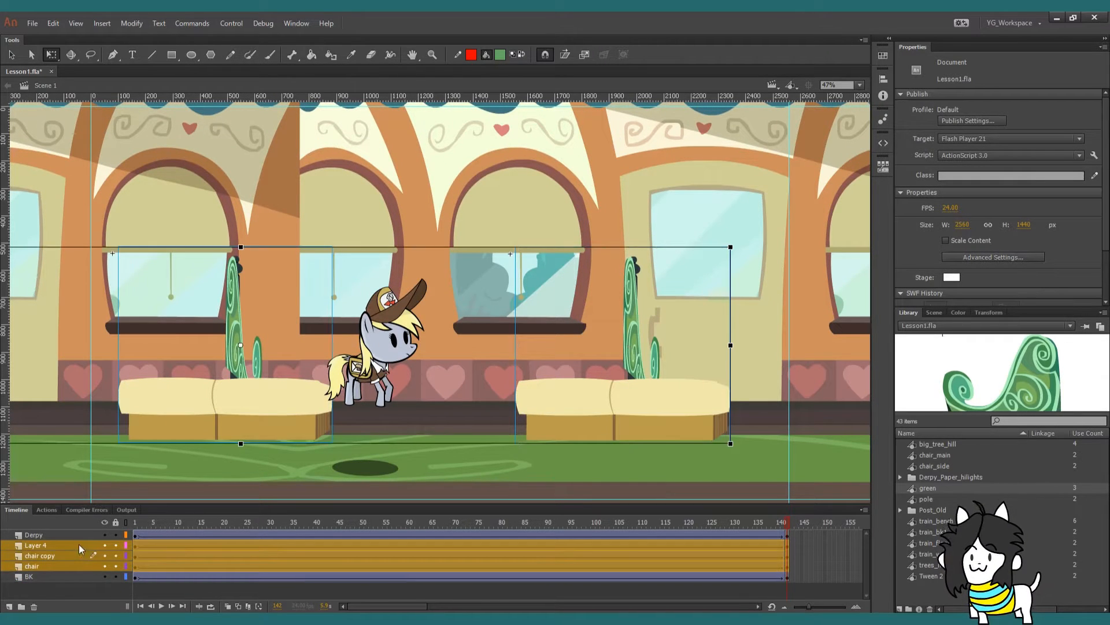
click(96, 552)
key(Return)
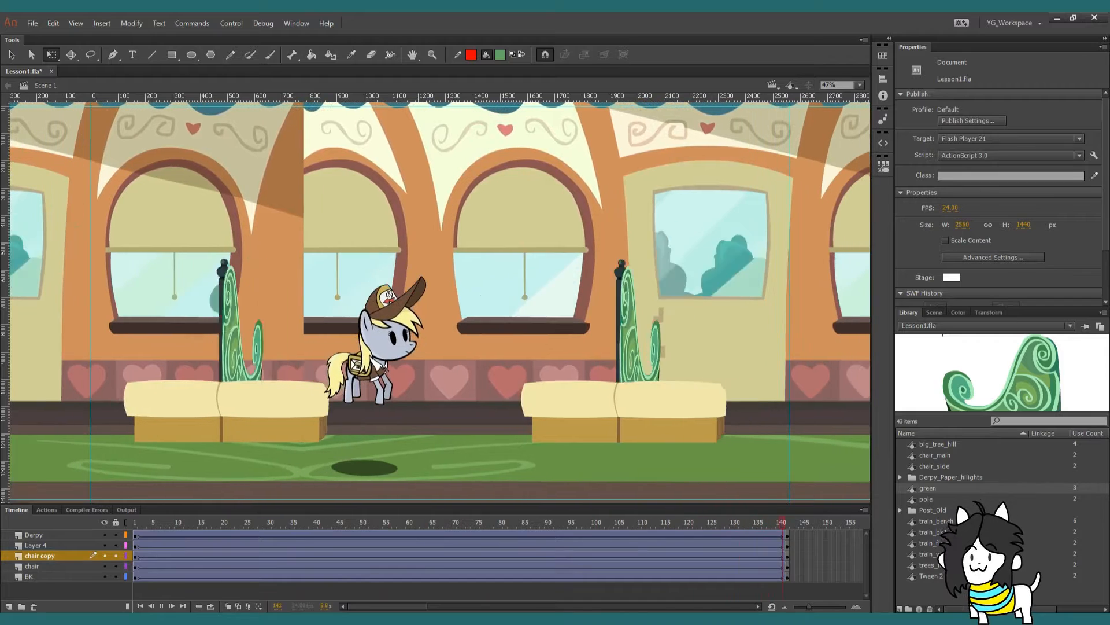
Add frames to all layers so the scene's tweens end at frame 150
click(135, 522)
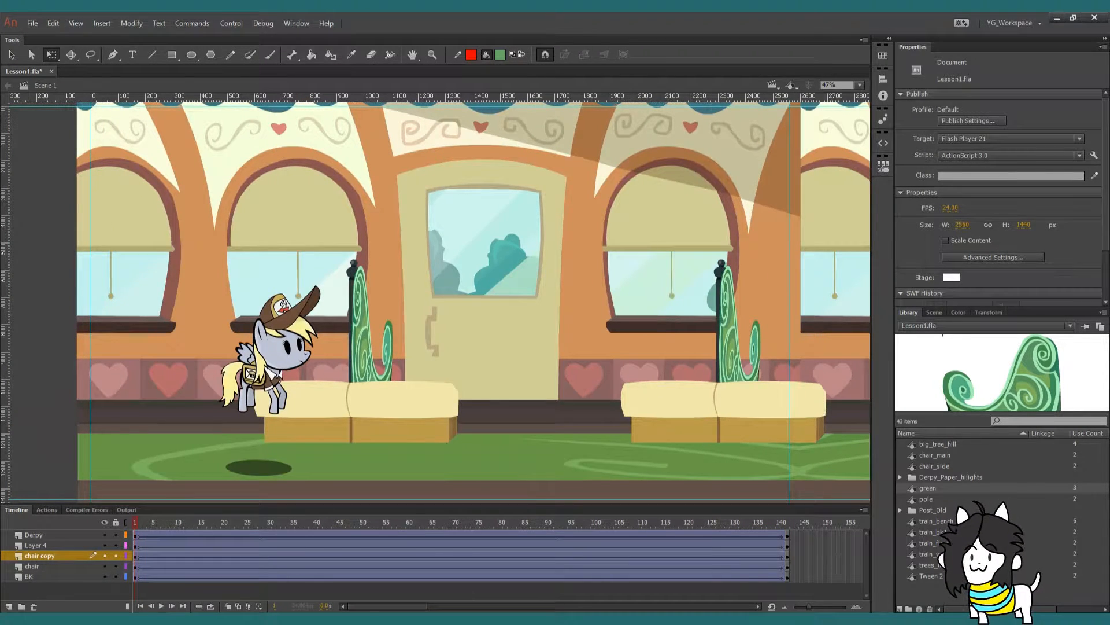
drag(709, 535, 710, 581)
key(F5)
key(F5)
key(F5)
key(F5)
key(F5)
key(F5)
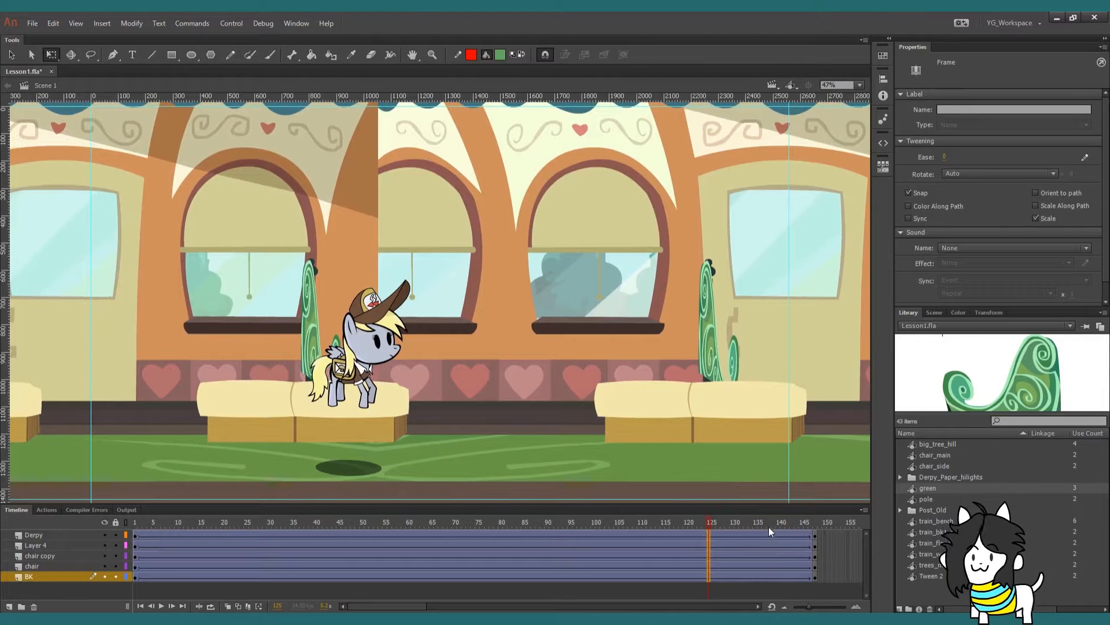
drag(785, 522, 774, 522)
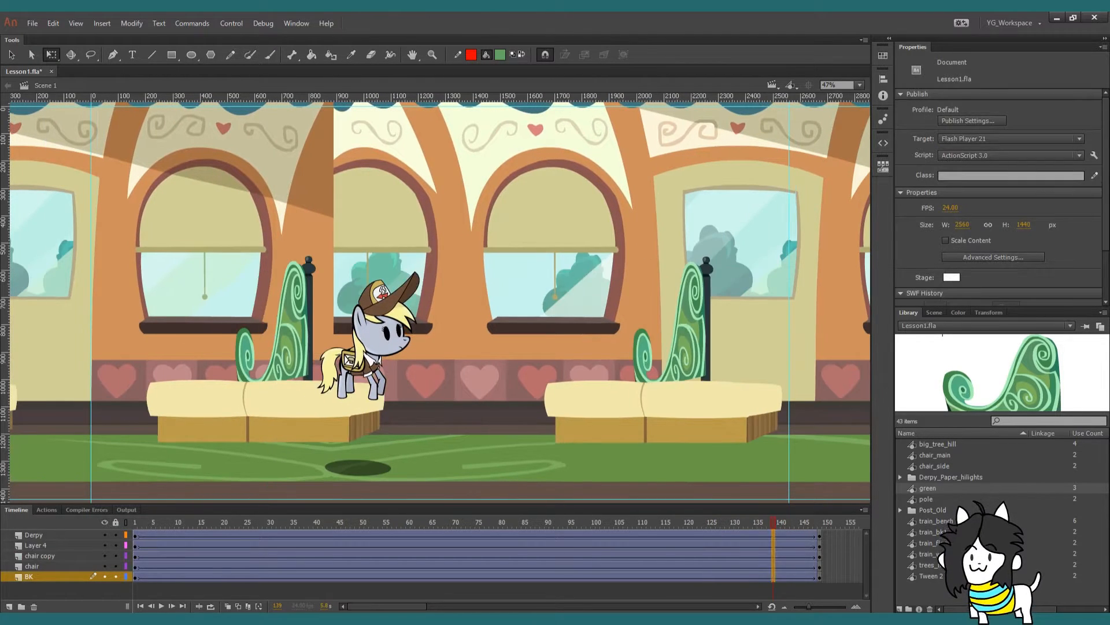
key(F5)
click(824, 522)
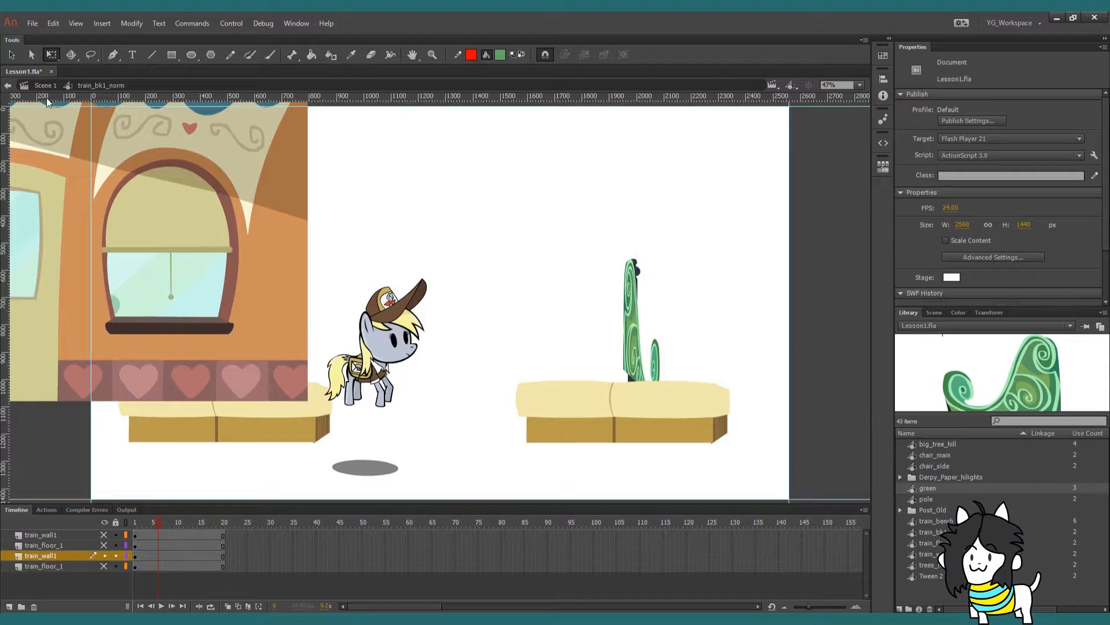
Open the train_bench symbol for editing and clear the green layer's middle keyframe at frame 11
click(42, 86)
click(623, 405)
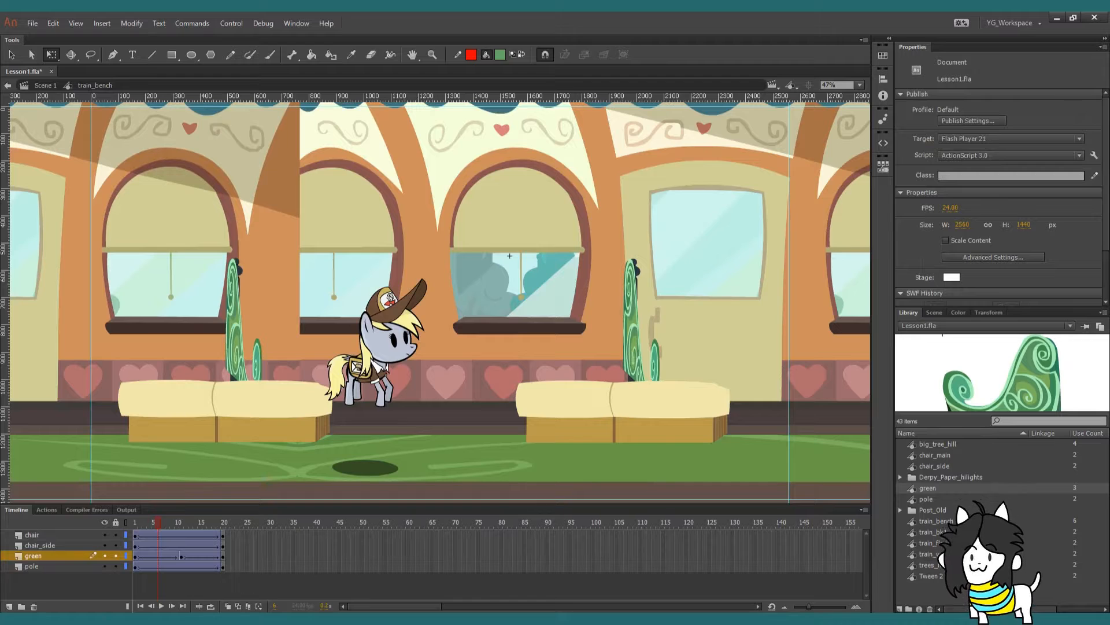
right_click(181, 555)
click(243, 341)
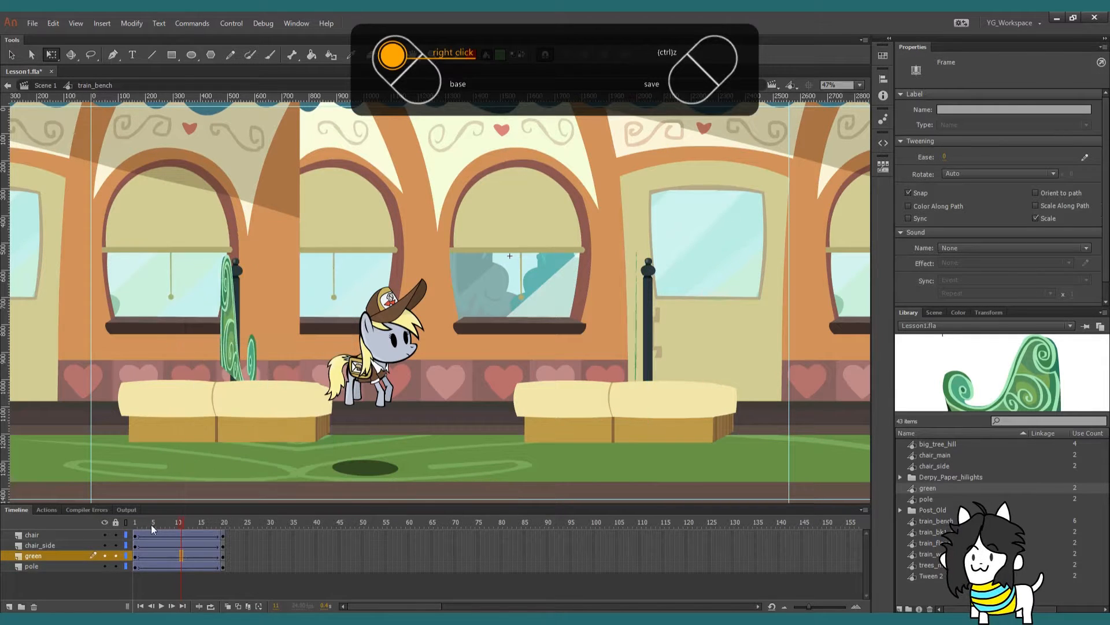
Extend the chair, chair_side, green and pole tweens inside the train_bench symbol to frame 135
drag(157, 538, 172, 566)
key(F5)
key(F5)
key(F5)
key(F5)
key(F5)
key(F5)
key(F5)
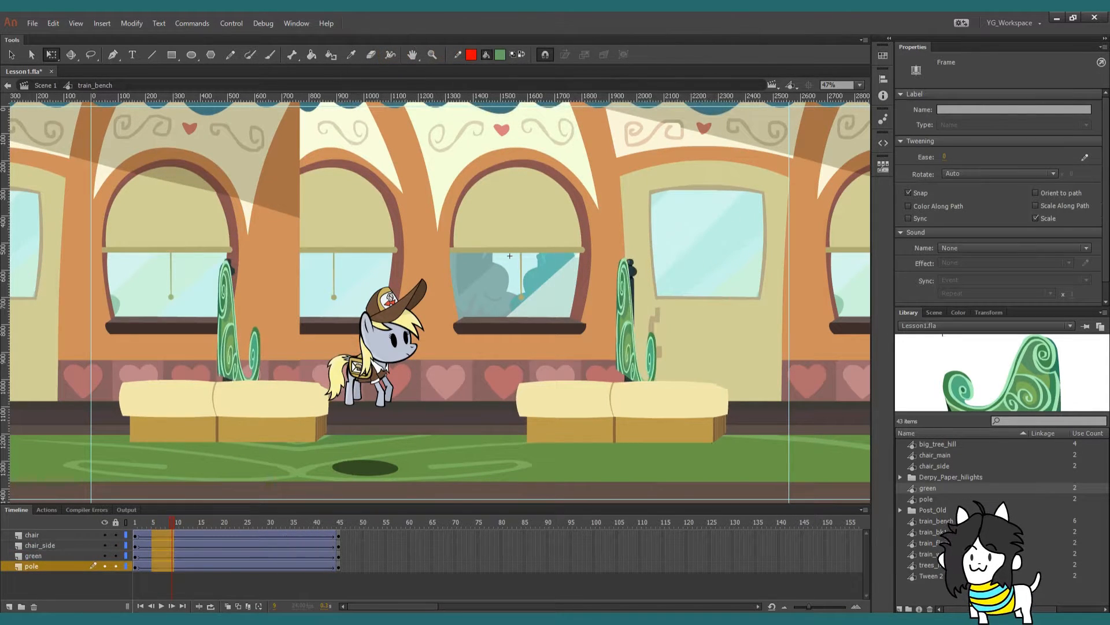
key(F5)
key(F5)
key(F5)
key(F5)
key(F5)
key(F5)
key(F5)
key(F5)
key(F5)
key(F5)
key(F5)
key(F5)
key(F5)
key(F5)
key(F5)
key(F5)
key(F5)
key(F5)
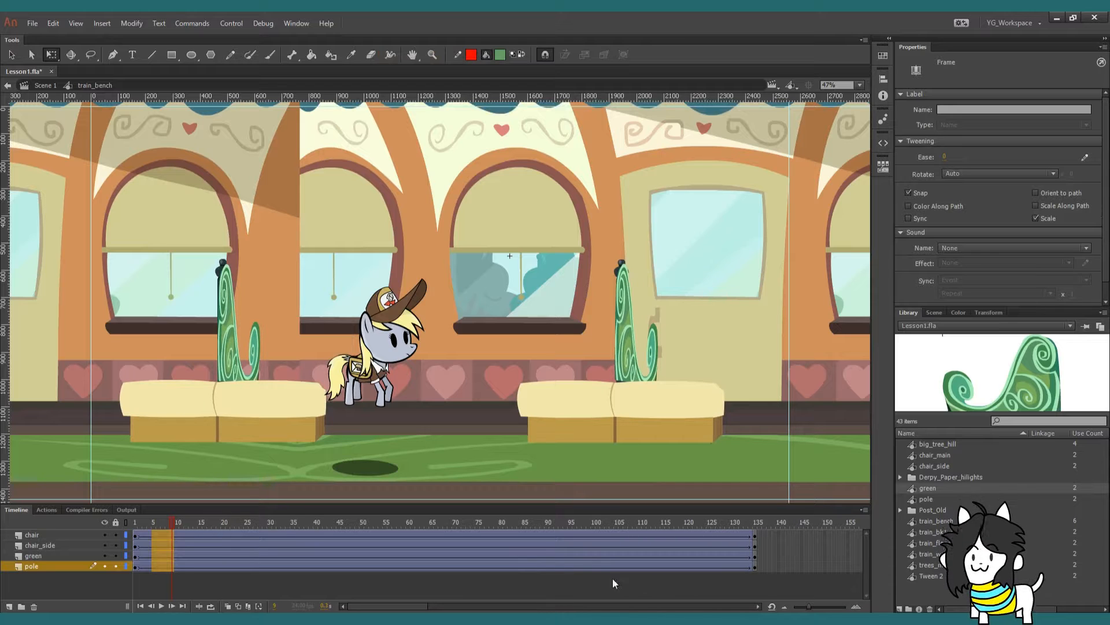
Add frames to the four train_bench layers up to frame 150, then return to Scene 1 and play it
drag(704, 536, 704, 569)
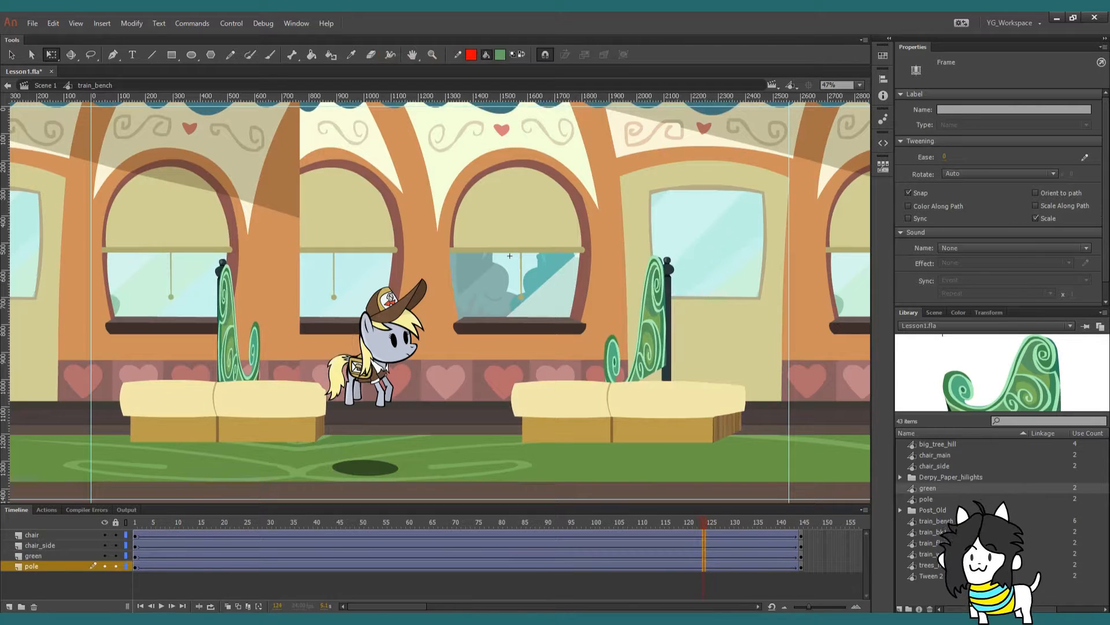
key(F5)
key(F5)
key(F5)
key(F5)
key(F5)
click(687, 588)
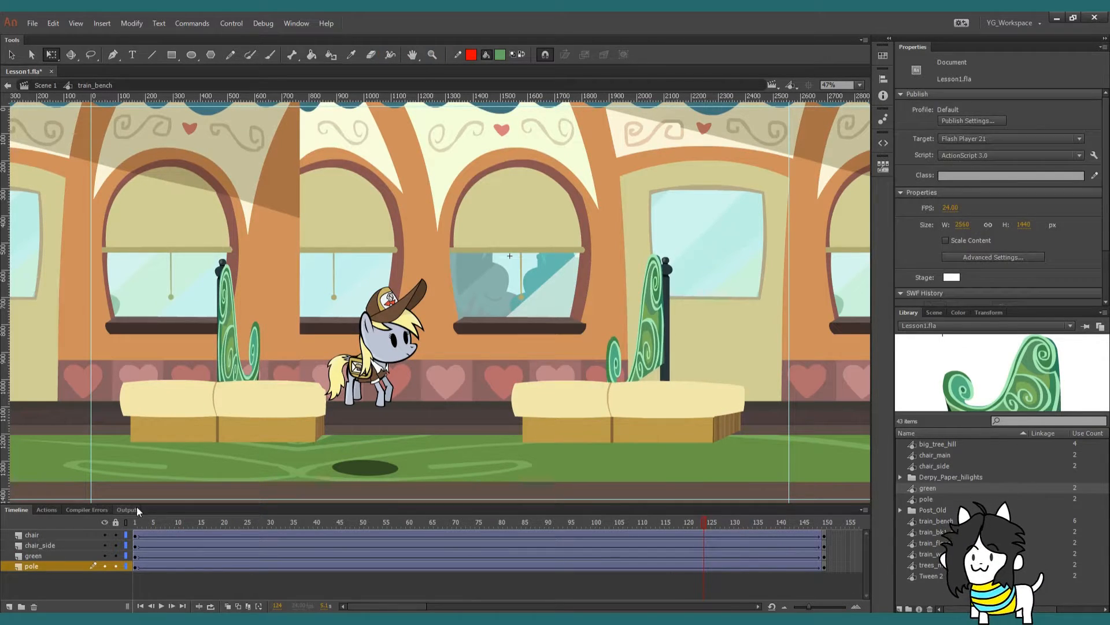
double_click(509, 255)
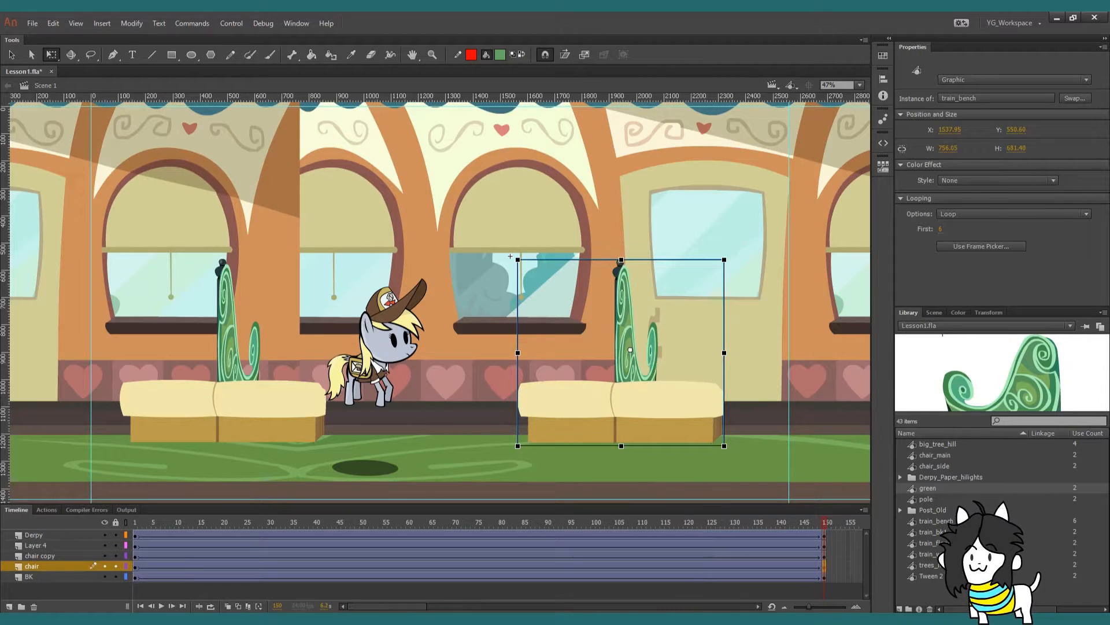
key(Return)
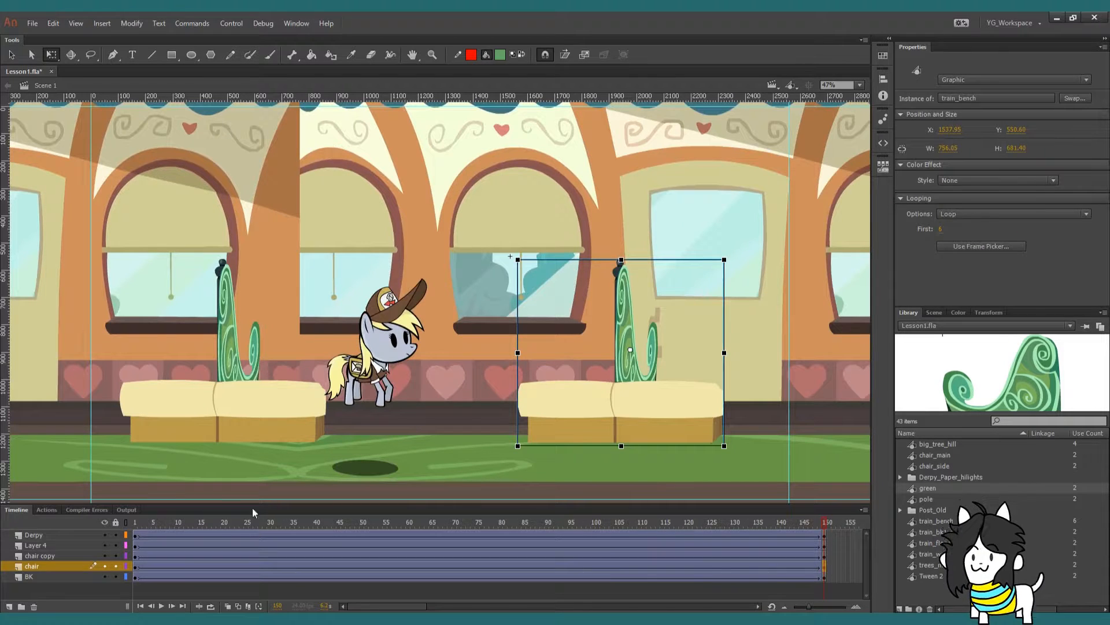
Set the looping first frame to 150 for the bench instances on Layer 4, chair copy and chair
click(81, 567)
shift+click(80, 546)
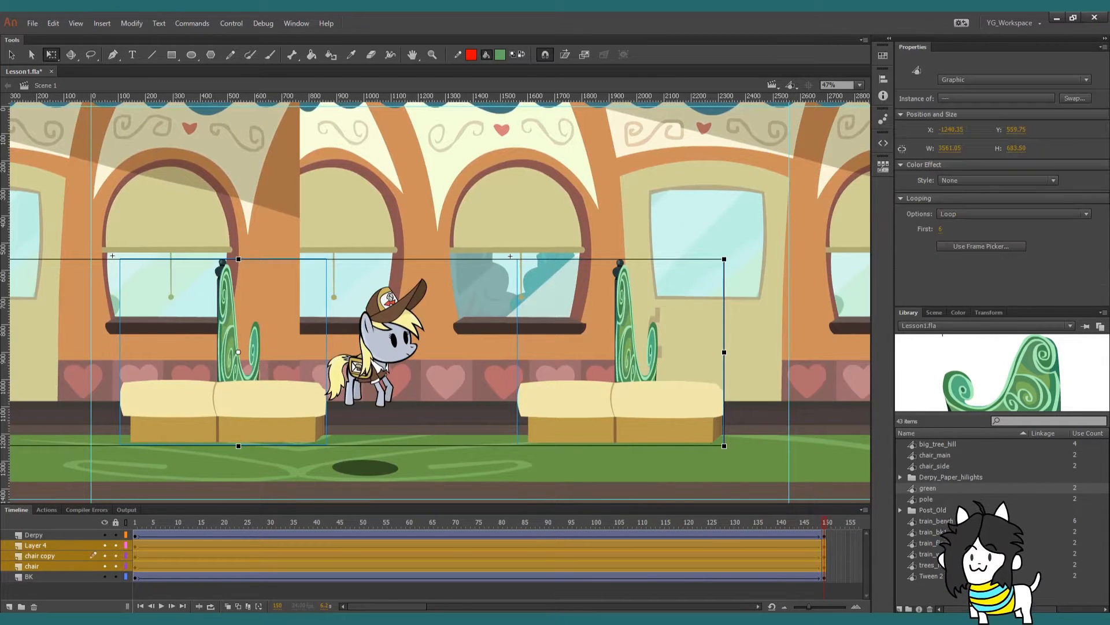
click(938, 229)
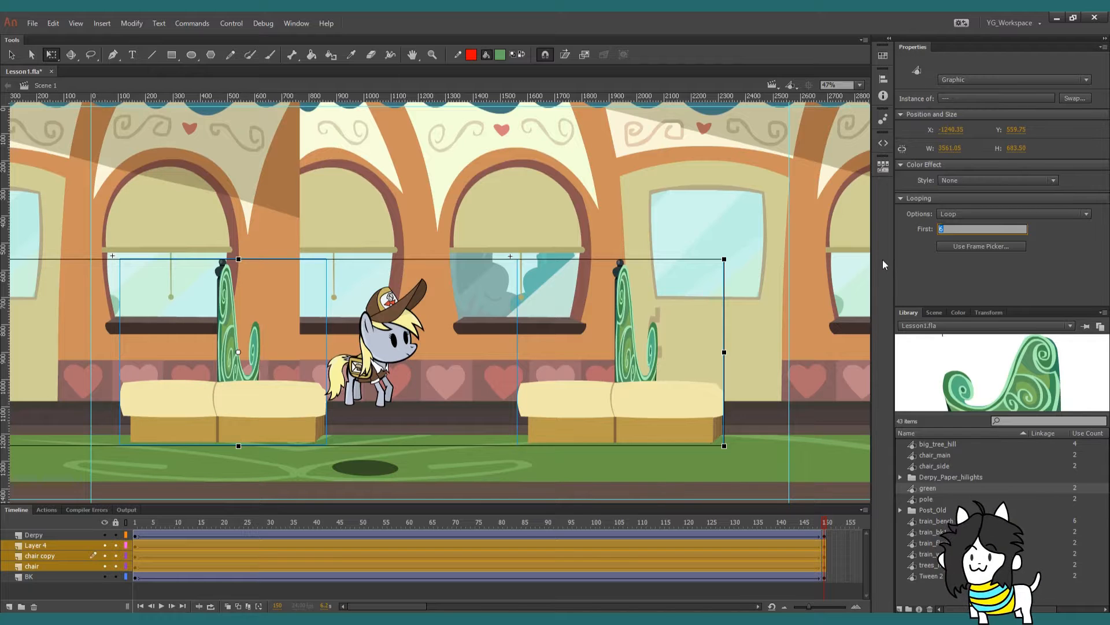
text(150)
key(Return)
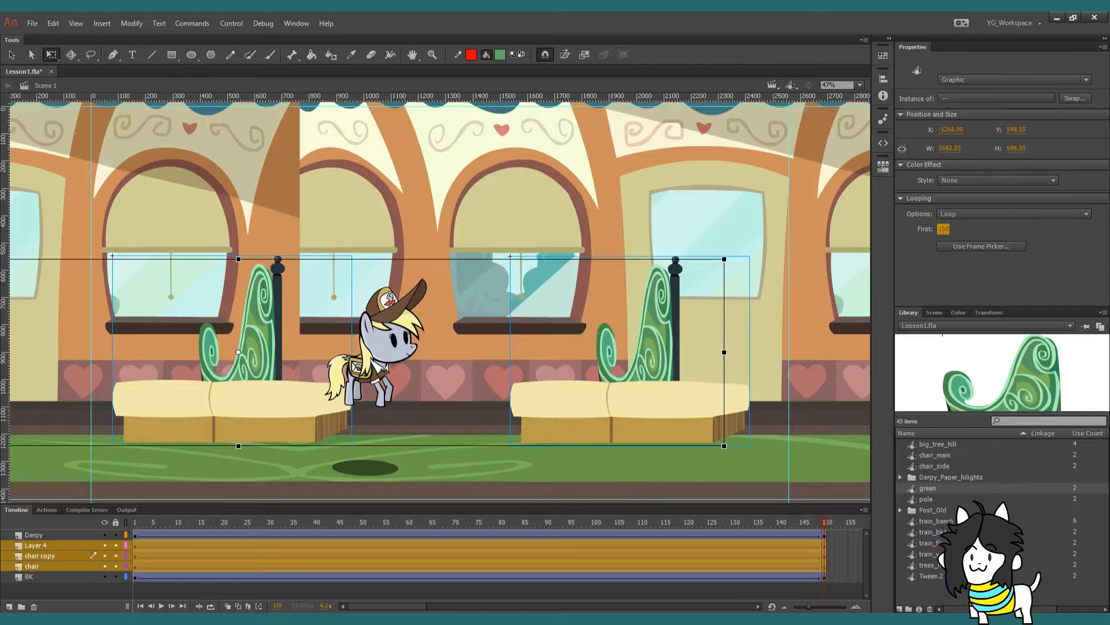
Play the scene through to its last frame, then save the file
click(661, 582)
key(Return)
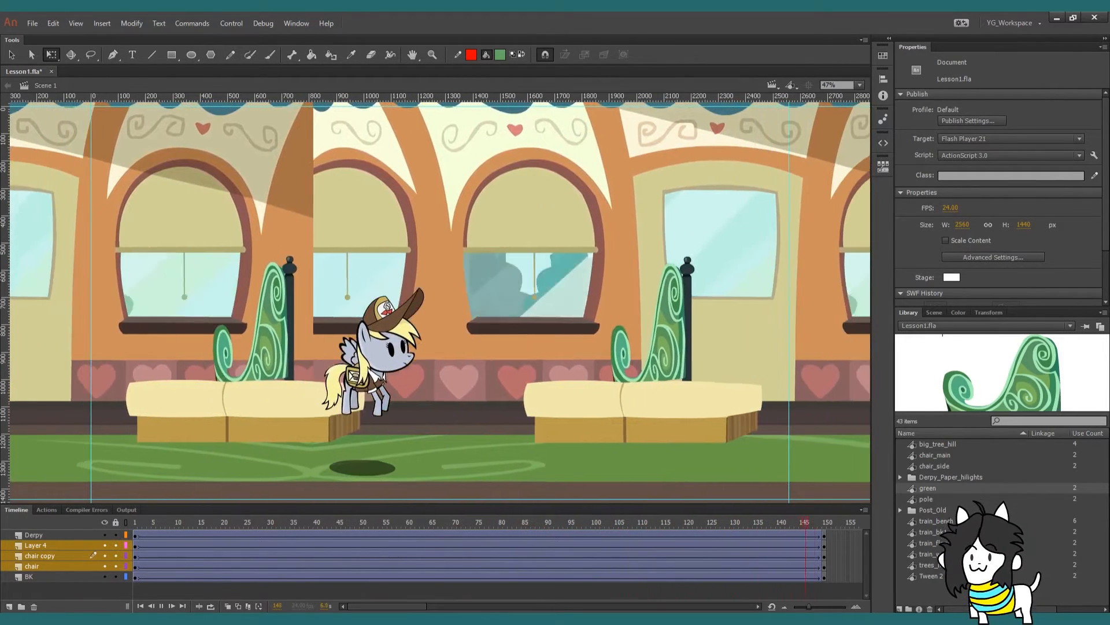
key(ctrl+s)
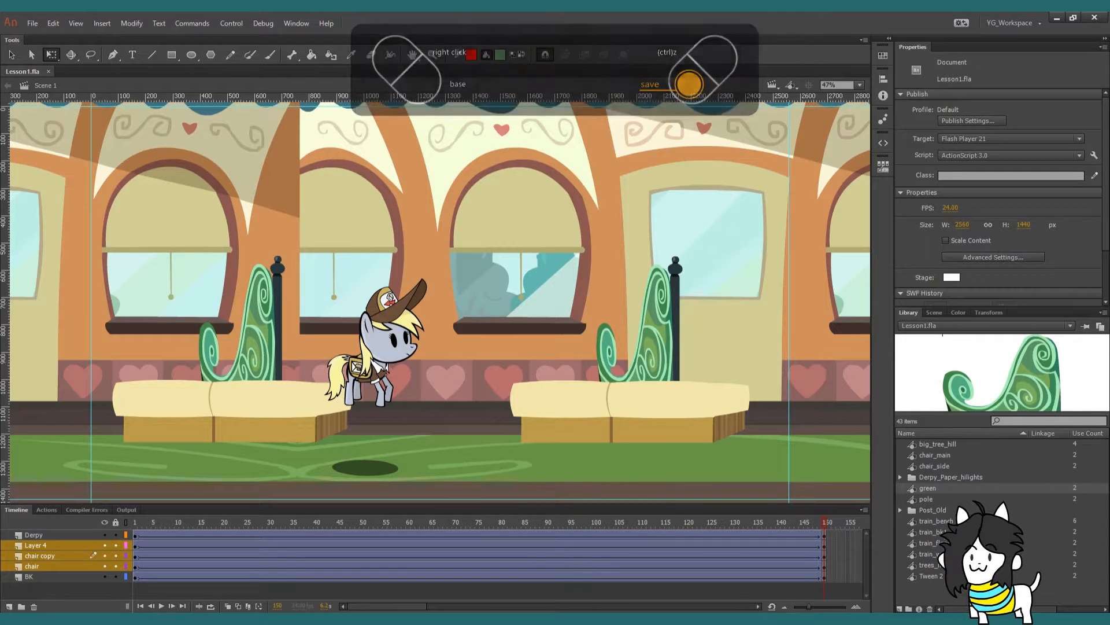
Open the train_bench symbol to check its layers, then return to Scene 1 and save the file
double_click(510, 256)
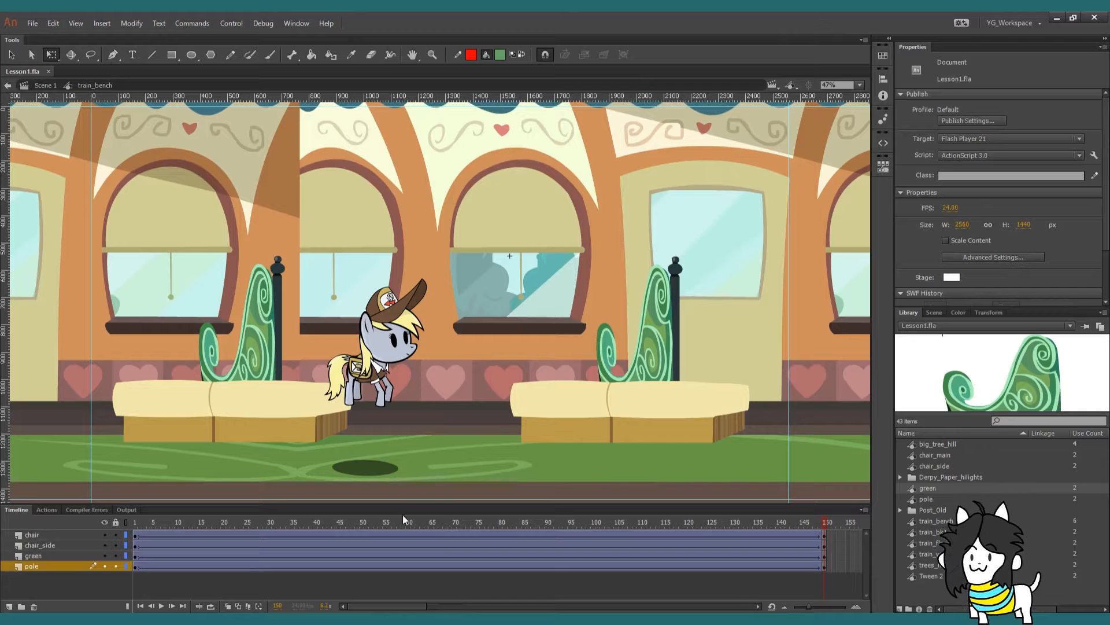
drag(405, 504, 405, 512)
double_click(591, 226)
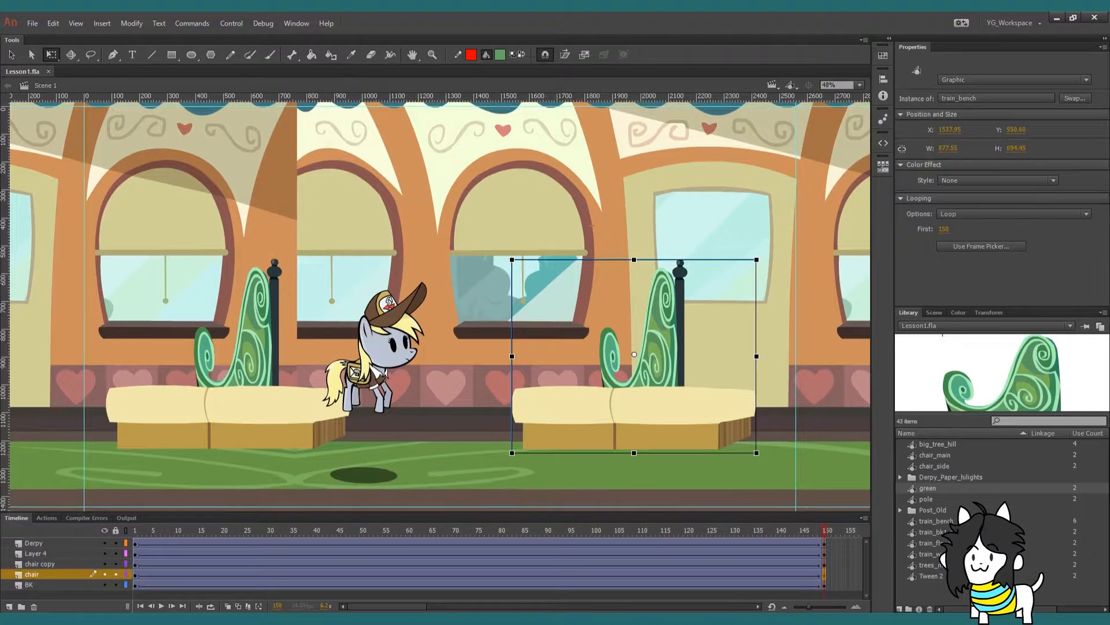
key(ctrl+s)
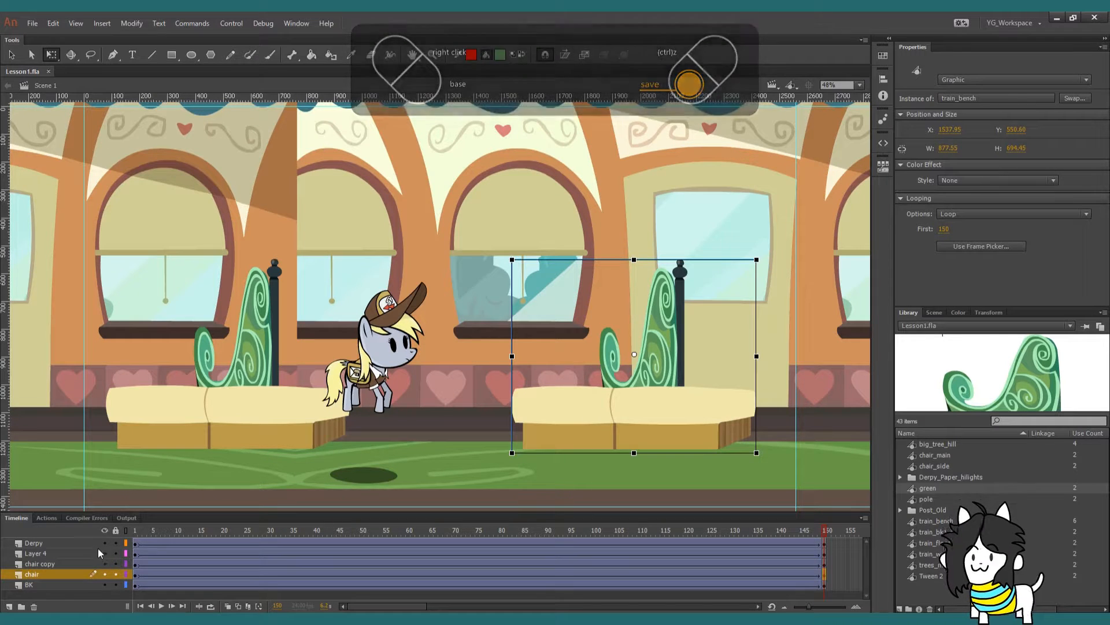
Rename Layer 4 as chair
click(80, 554)
double_click(74, 555)
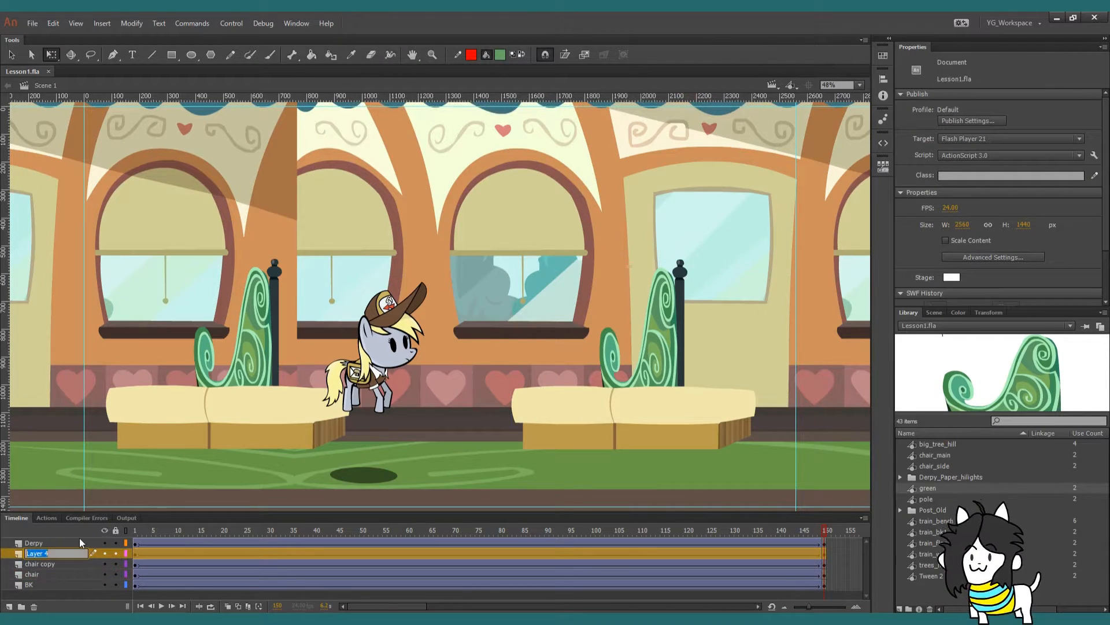
text(chair)
key(Return)
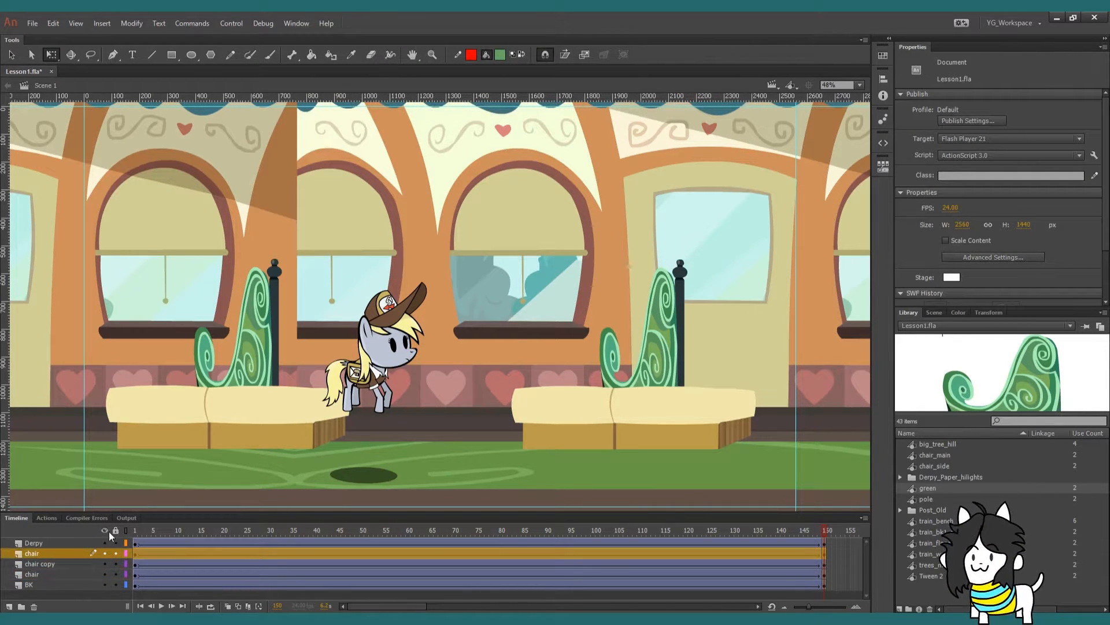
Hide every layer except the topmost chair layer and go to frame 1
click(106, 530)
click(104, 554)
drag(146, 529, 121, 530)
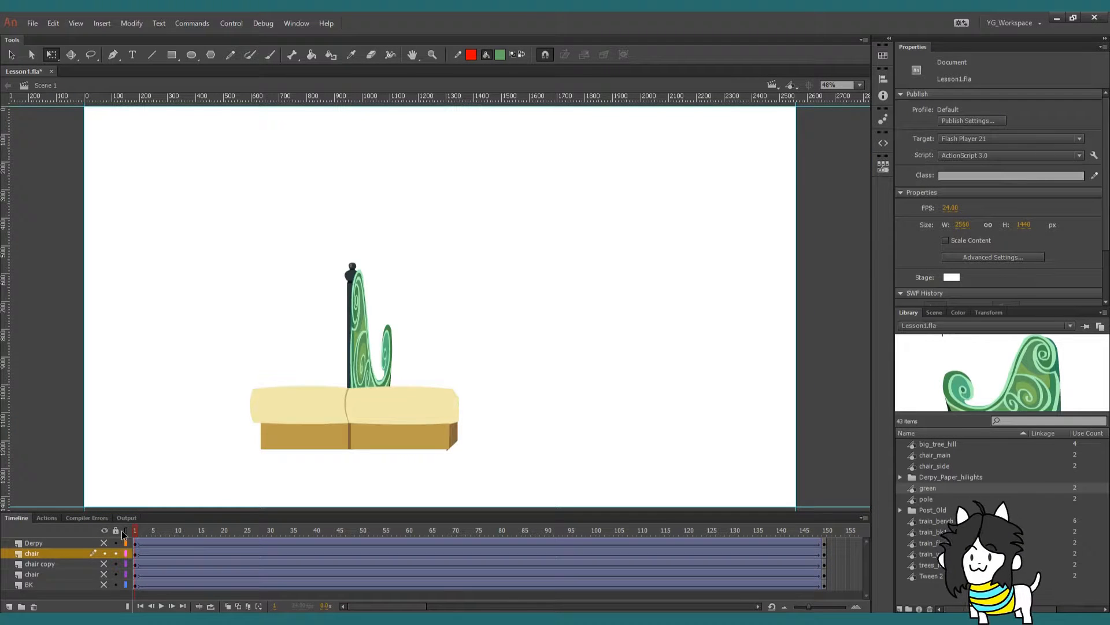
Open the train_bench symbol for editing and straighten the skewed chair_side instance at frame 1
double_click(359, 405)
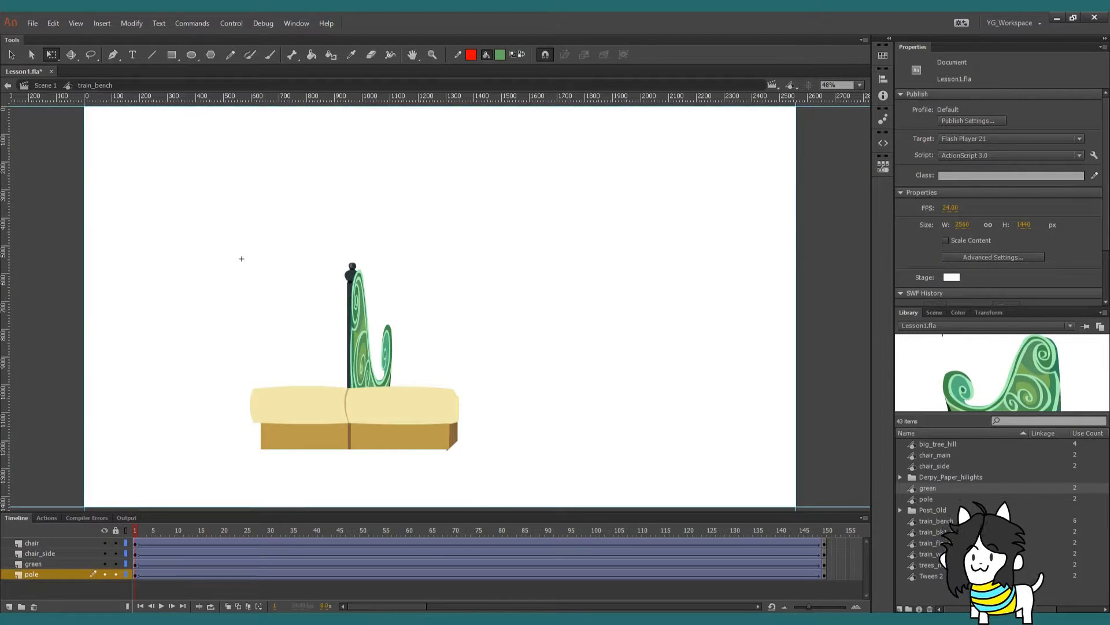
key(z)
drag(218, 248, 514, 512)
key(q)
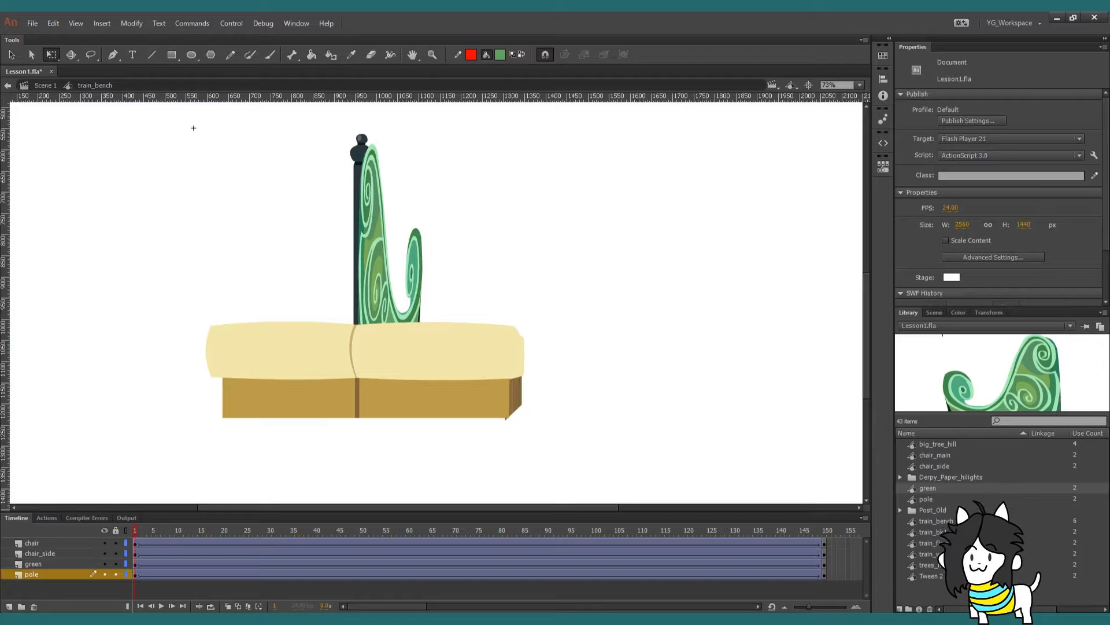
key(z)
drag(318, 245, 569, 475)
key(q)
click(535, 393)
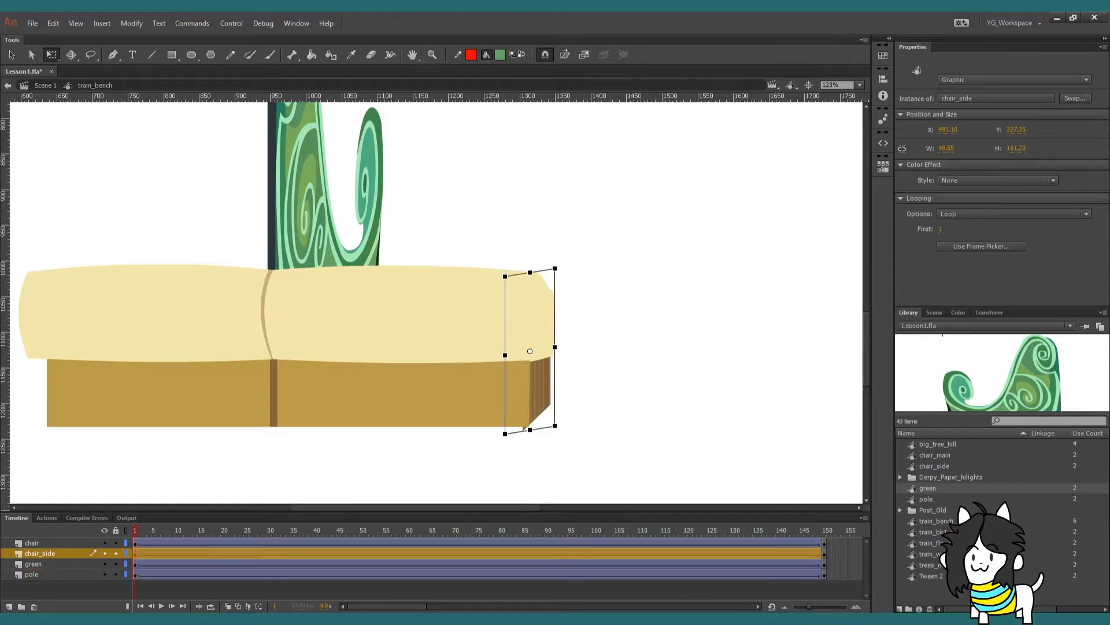
drag(505, 393, 505, 385)
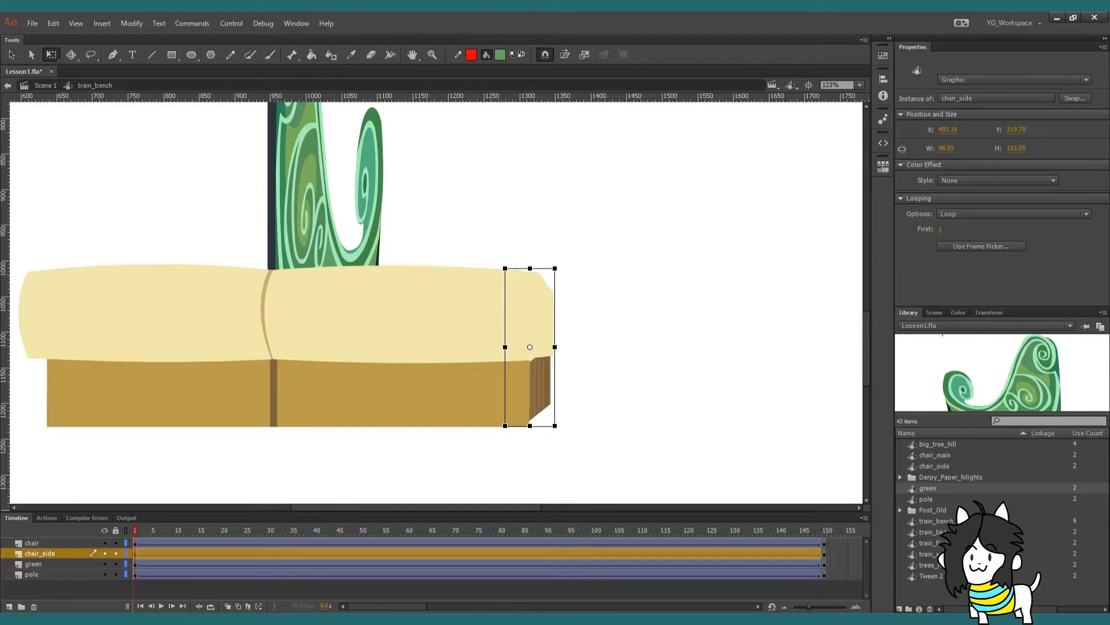
Narrow chair_side to about 20 px wide at frame 1 and nudge it against the end of the bench
drag(555, 346, 538, 347)
key(Right)
key(Right)
key(Right)
key(Right)
key(shift+Right)
key(Right)
key(Right)
key(Right)
key(Right)
key(Right)
key(Right)
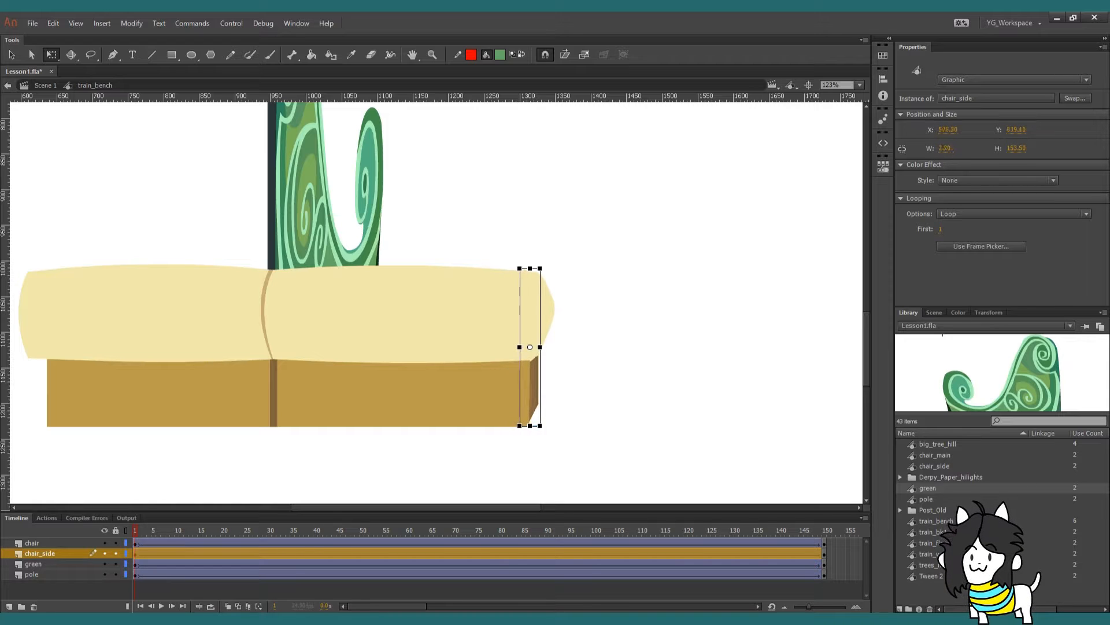
key(ctrl+shift+a)
drag(434, 301, 432, 313)
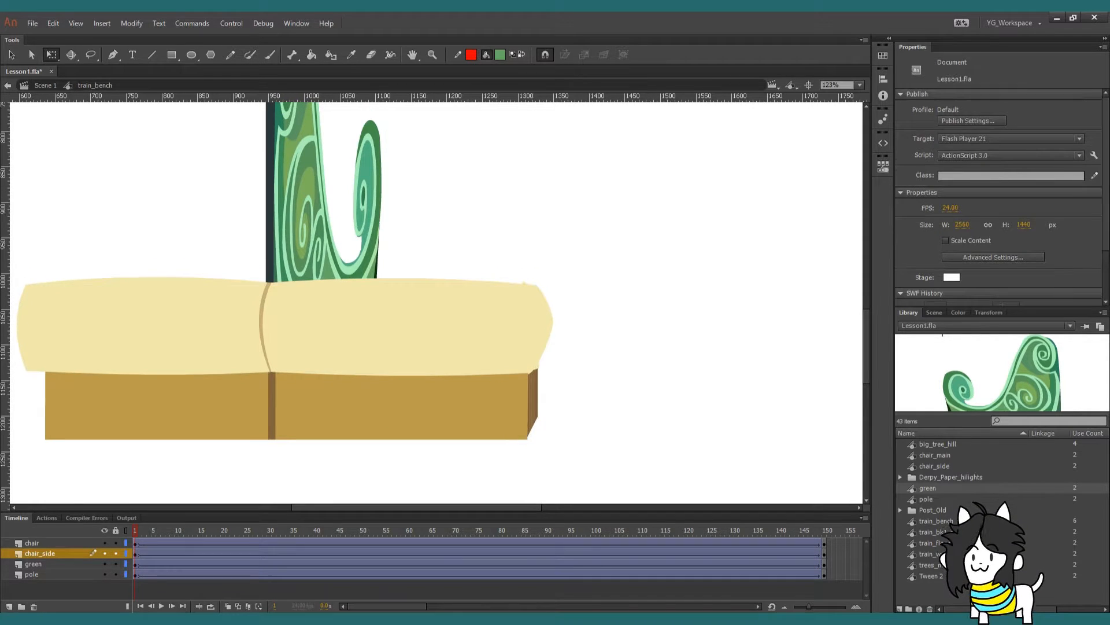
Try nudging the bench seat sideways, then undo the latest nudges
click(405, 312)
key(Right)
key(Right)
key(ctrl+z)
key(ctrl+z)
key(ctrl+z)
key(ctrl+z)
key(ctrl+z)
key(ctrl+z)
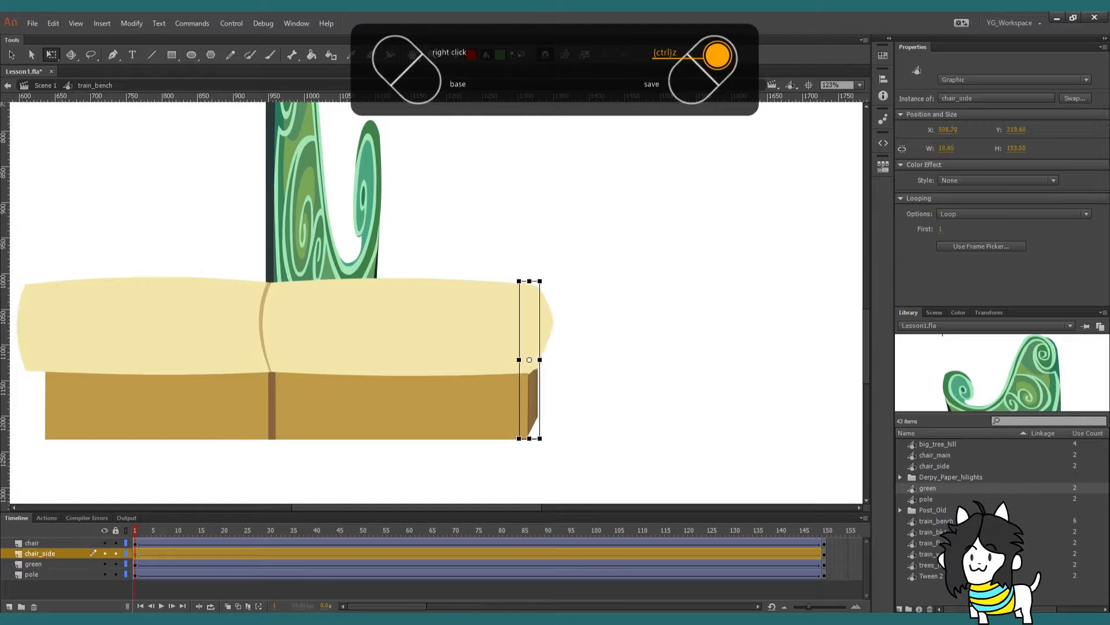
Fine-tune chair_side's horizontal position at frame 1 and skew its outer edge slightly downward
key(Left)
key(Left)
key(Left)
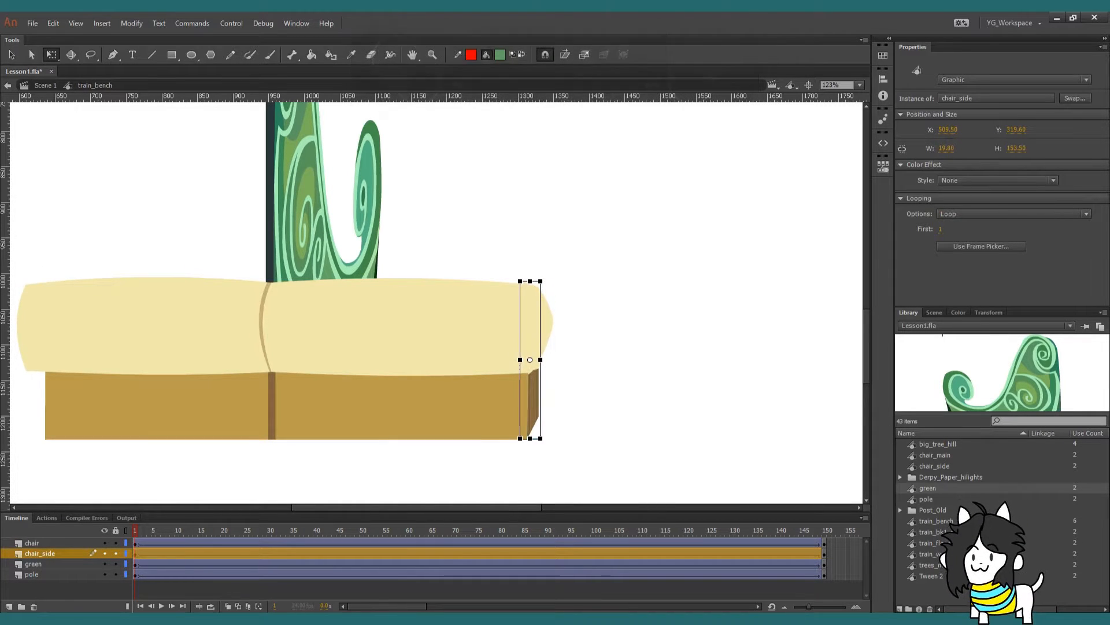
drag(540, 399, 540, 405)
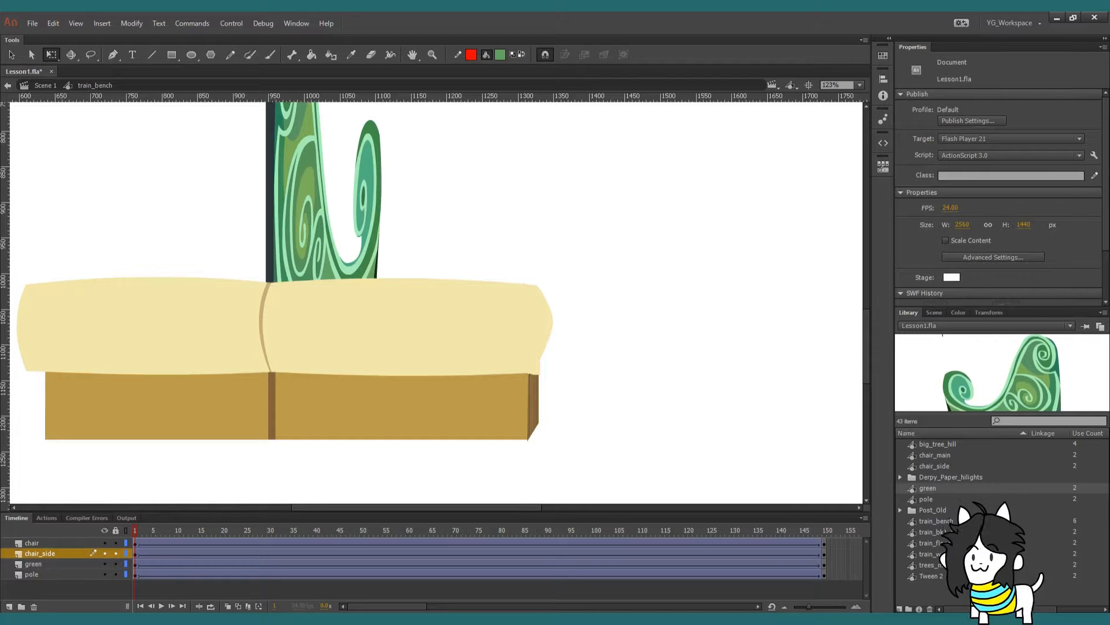
Open the chair_side symbol, try reshaping its lower outer corner, undo it and return to train_bench
double_click(520, 281)
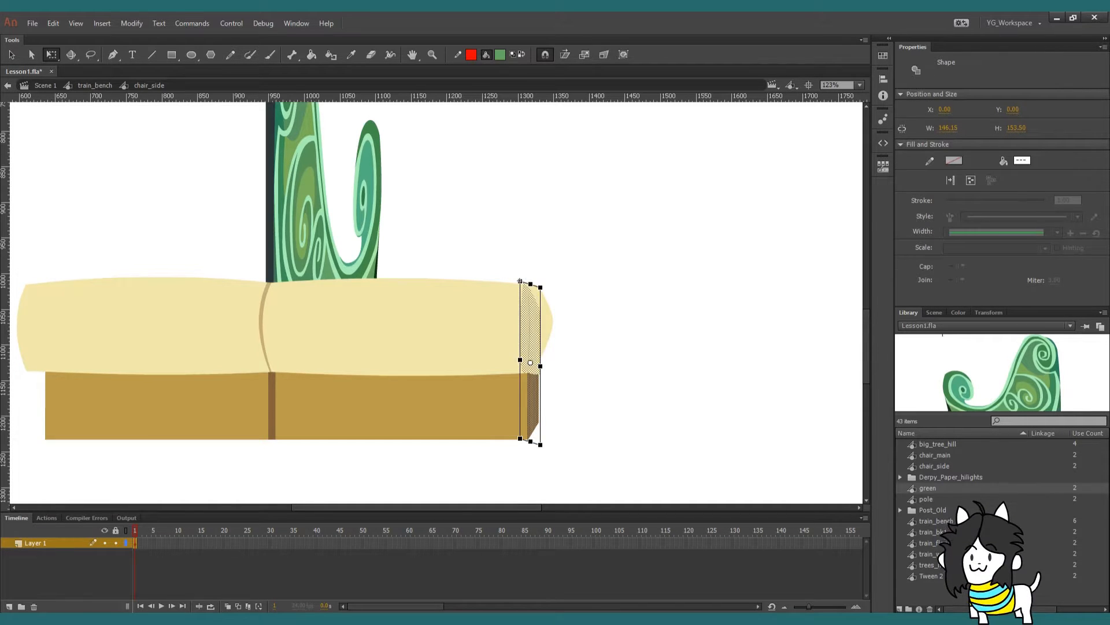
scroll(561, 454, up, 6)
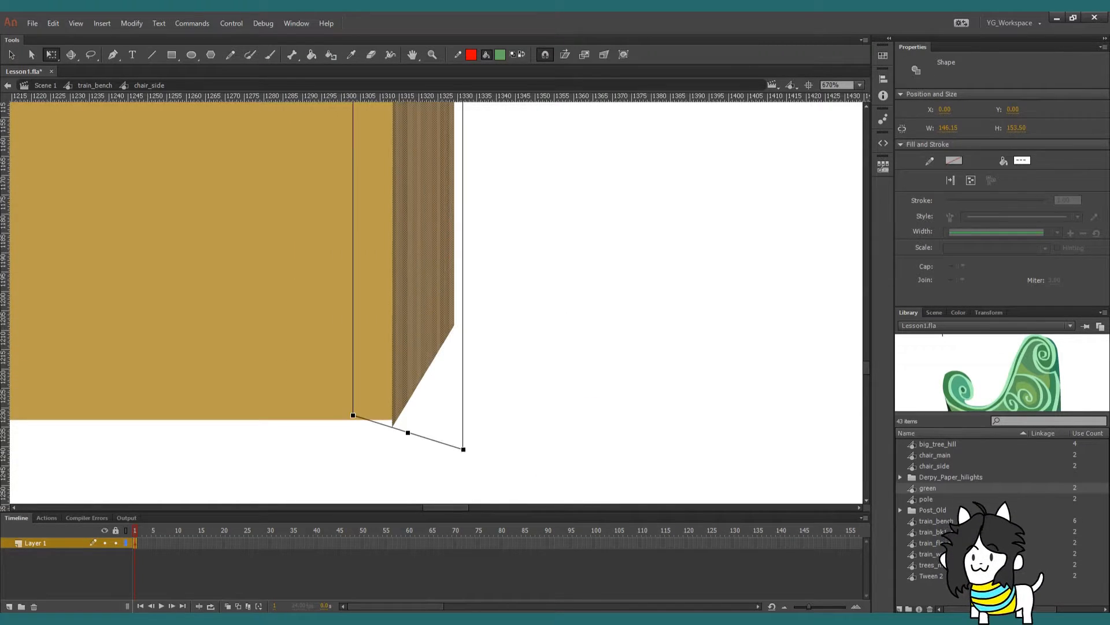
mouse_move(463, 449)
mouse_down()
mouse_move(476, 453)
mouse_move(429, 439)
mouse_move(459, 448)
mouse_up()
key(ctrl+z)
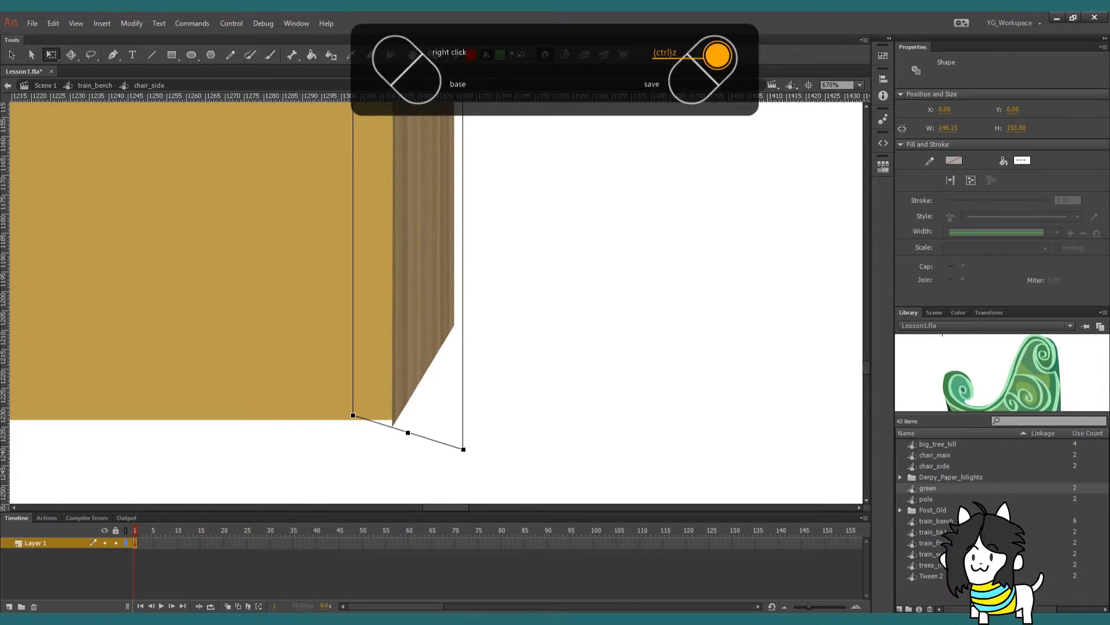
key(ctrl+z)
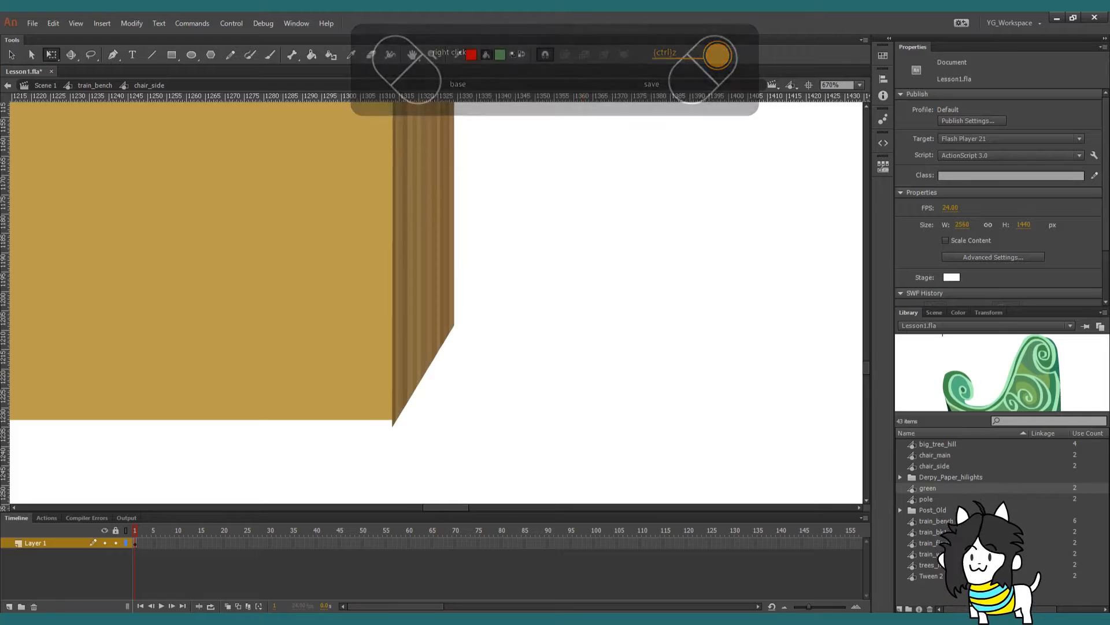
scroll(579, 384, down, 3)
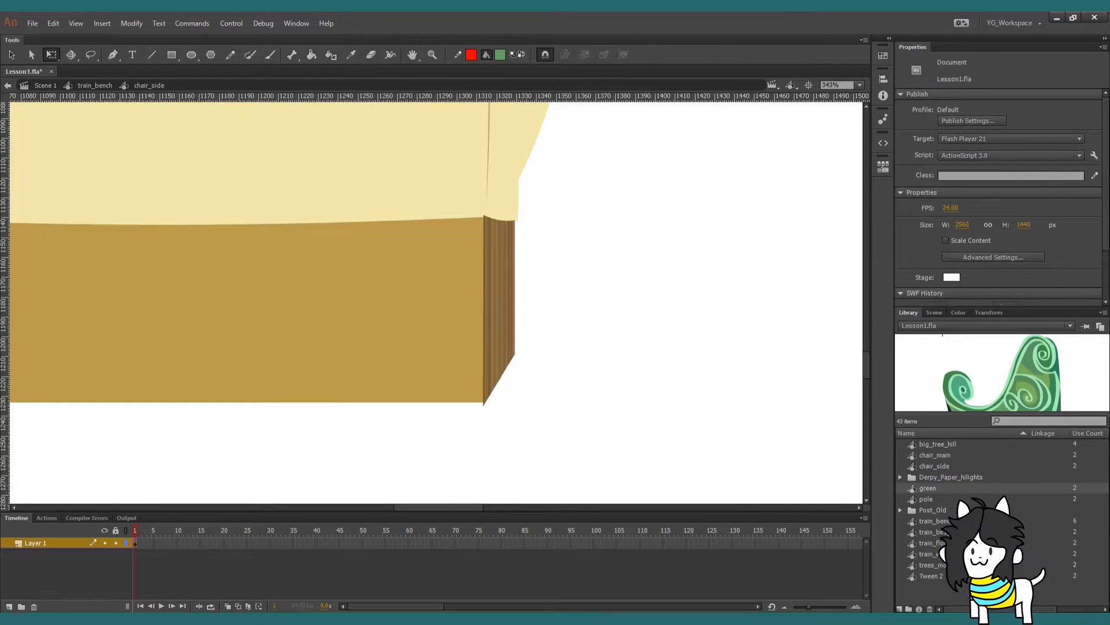
double_click(579, 384)
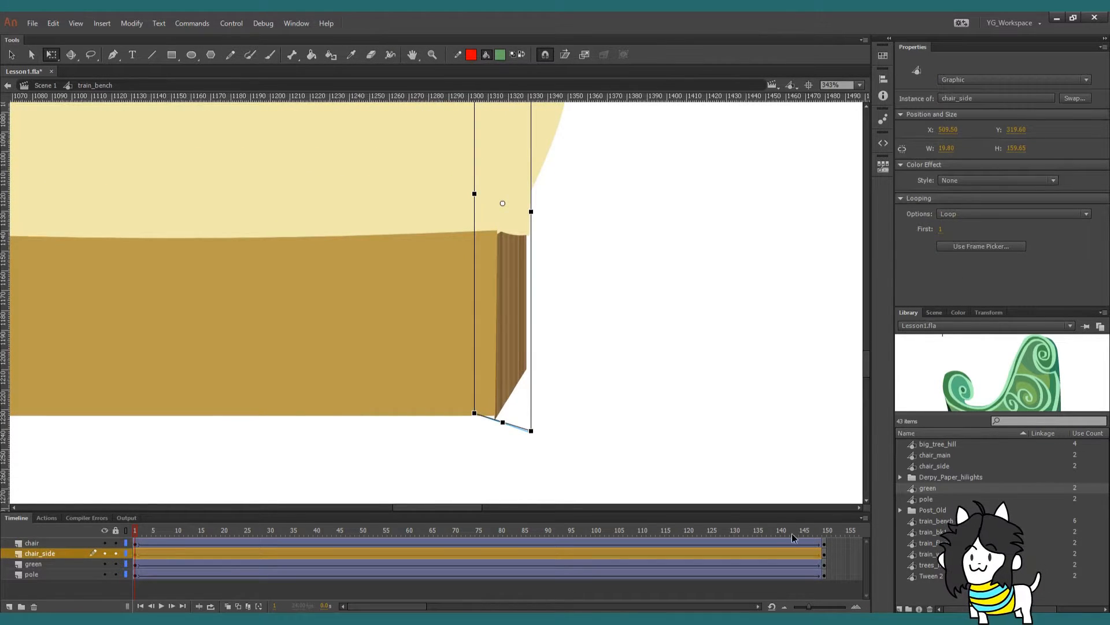
At frame 150, nudge chair_side against the bench front and skew its outer edge down to flatten its upward slant
click(825, 530)
click(610, 289)
key(Left)
key(Left)
key(Left)
key(Left)
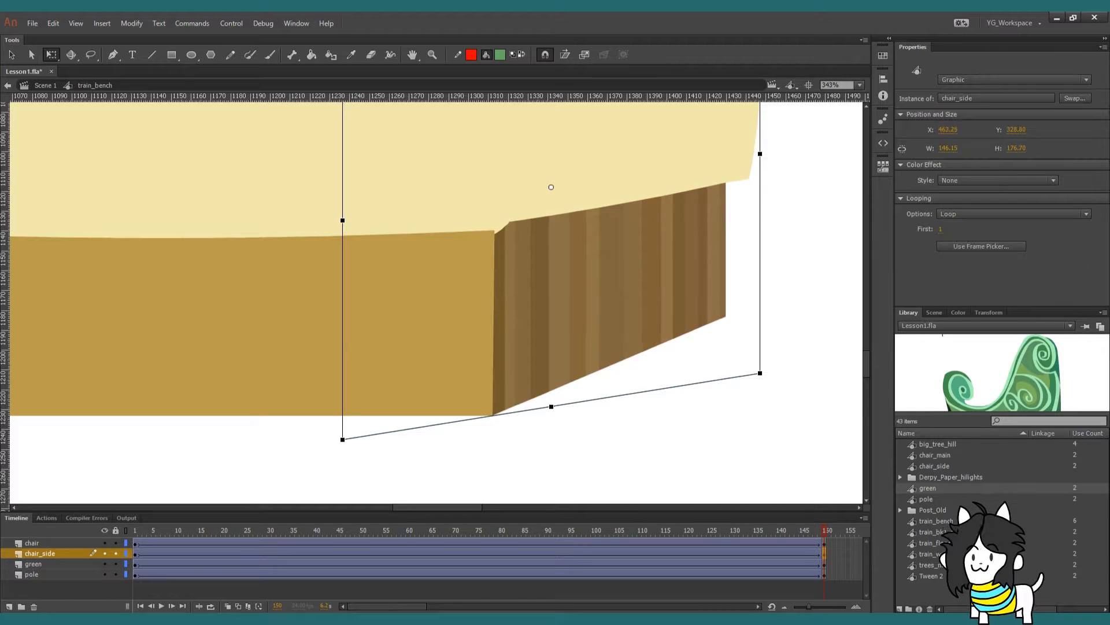
drag(559, 199, 577, 266)
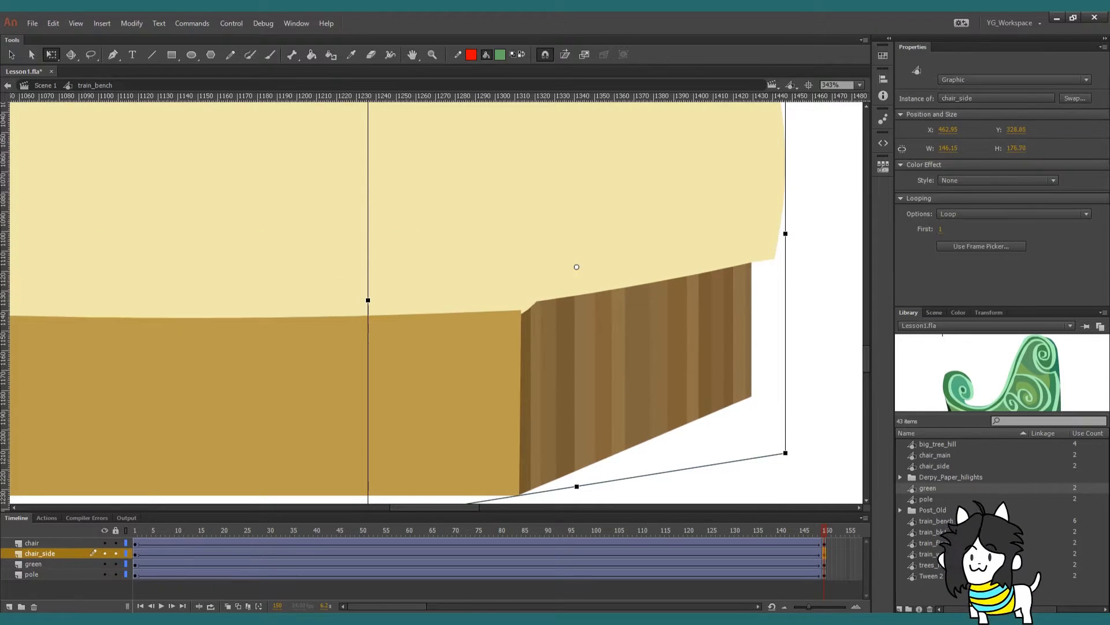
drag(785, 347, 786, 370)
drag(577, 498, 578, 492)
key(ctrl+shift+a)
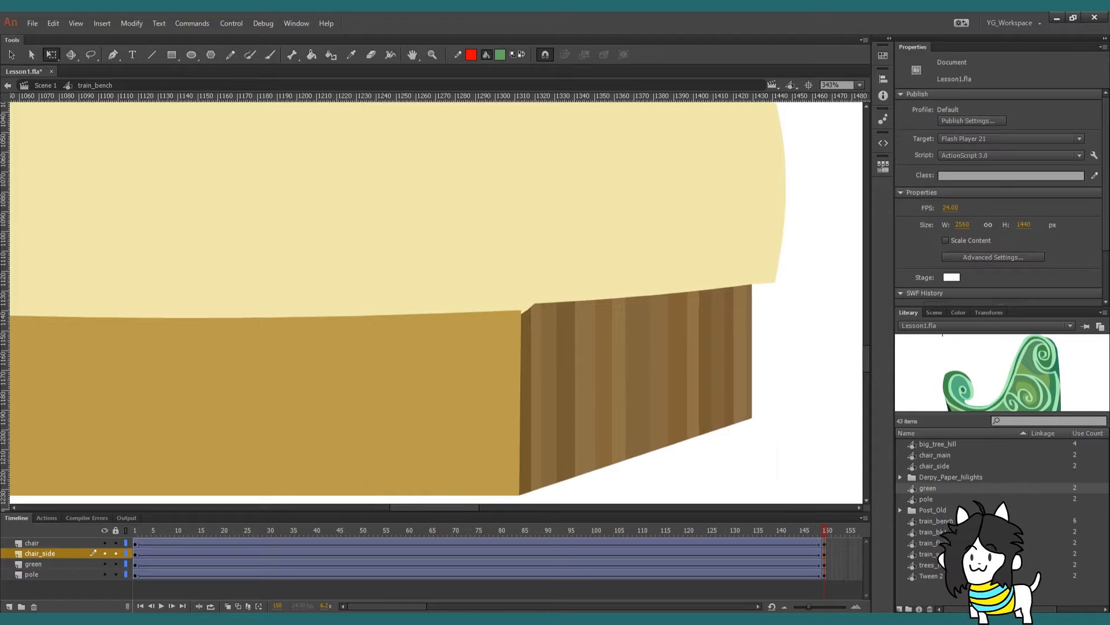
Try skewing chair_side's outer edge further downward at frame 150, then undo the attempts
click(635, 376)
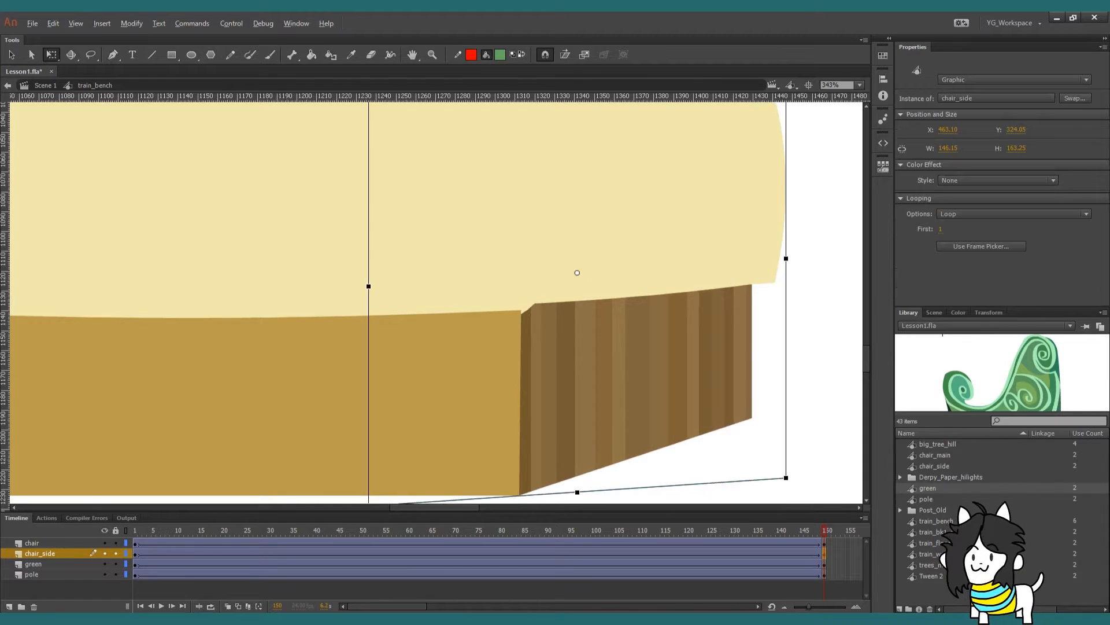
drag(786, 347, 786, 382)
key(ctrl+z)
key(ctrl+z)
key(ctrl+z)
key(ctrl+z)
key(ctrl+z)
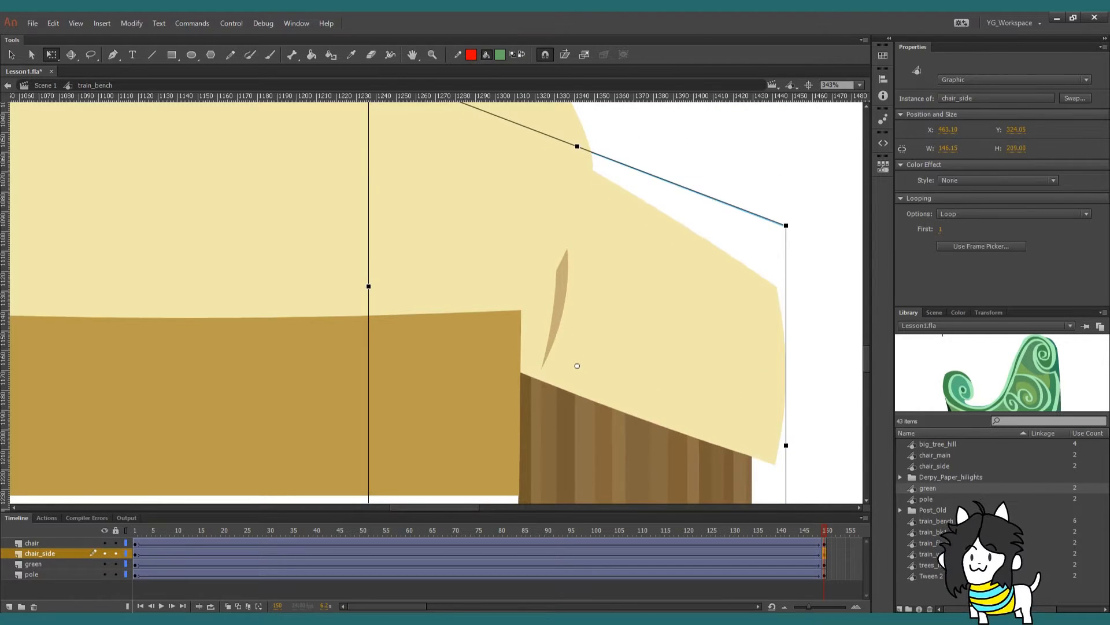
key(ctrl+z)
key(ctrl+z)
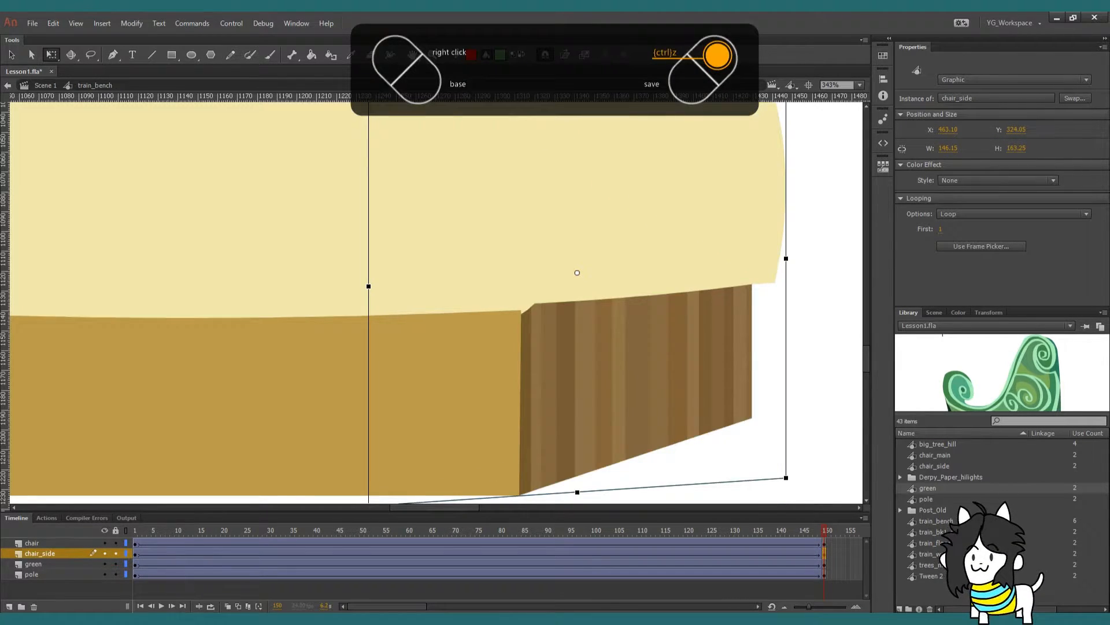
drag(786, 258, 786, 318)
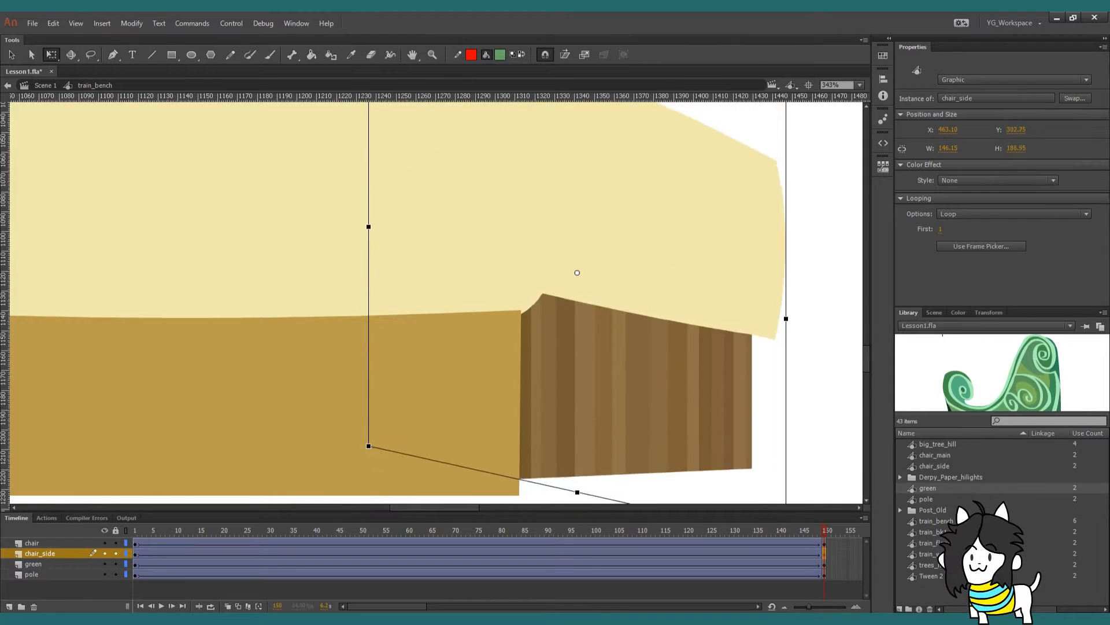
key(ctrl+z)
key(ctrl+z)
key(ctrl+z)
Save the file with the whole bench in view
scroll(743, 389, down, 2)
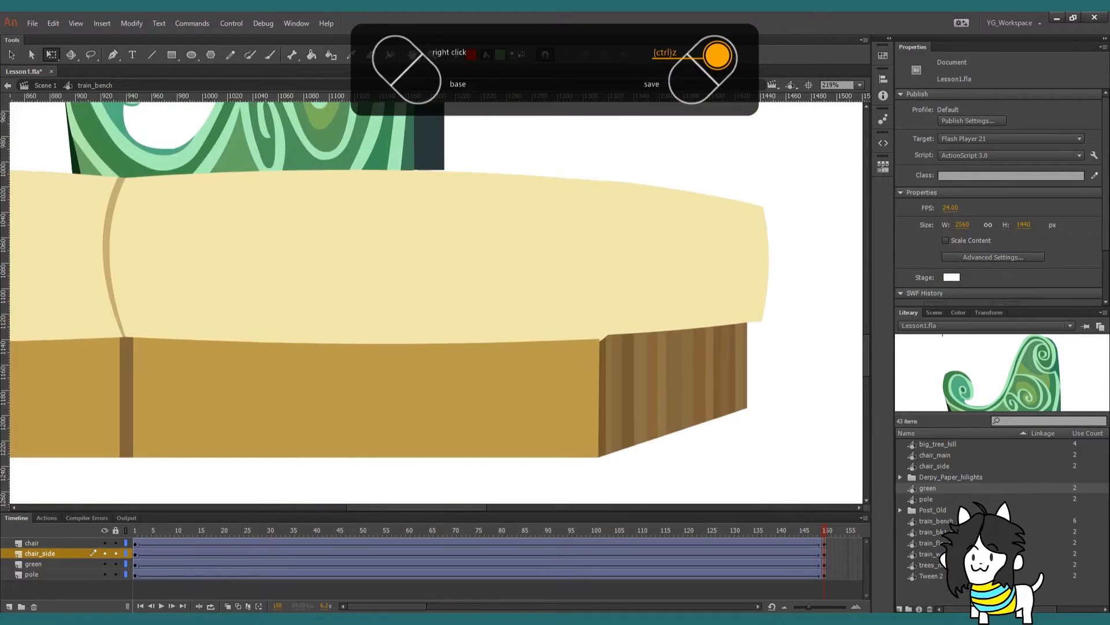
key(ctrl+s)
scroll(461, 319, down, 3)
drag(460, 319, 601, 404)
key(ctrl+s)
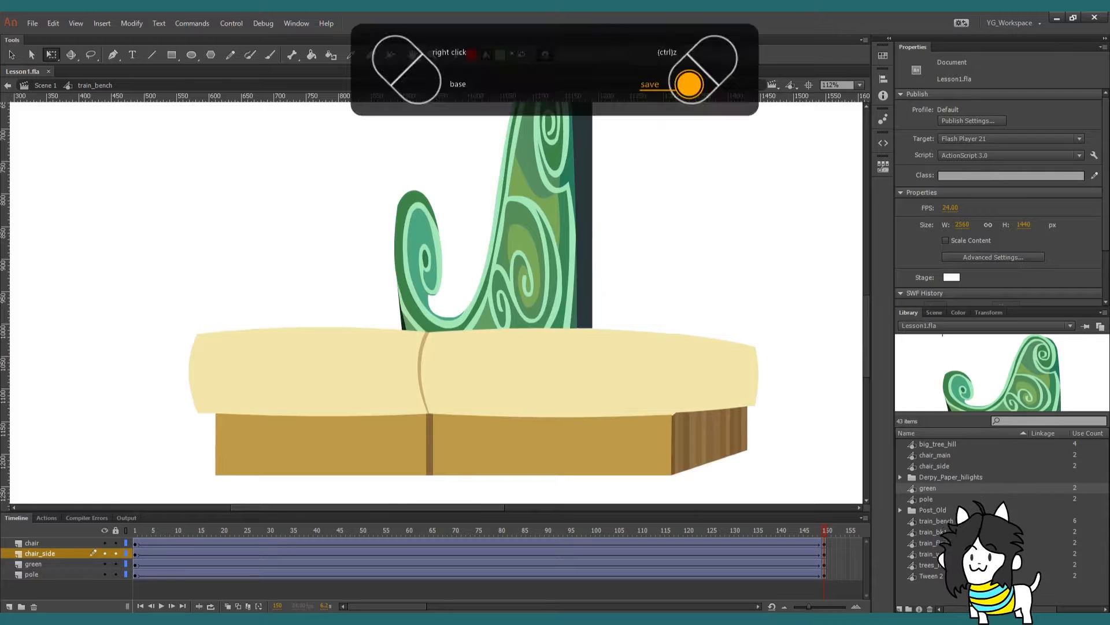
Bring the upper part of the bench into view, go to frame 77 and lock every layer except green
drag(486, 244, 434, 314)
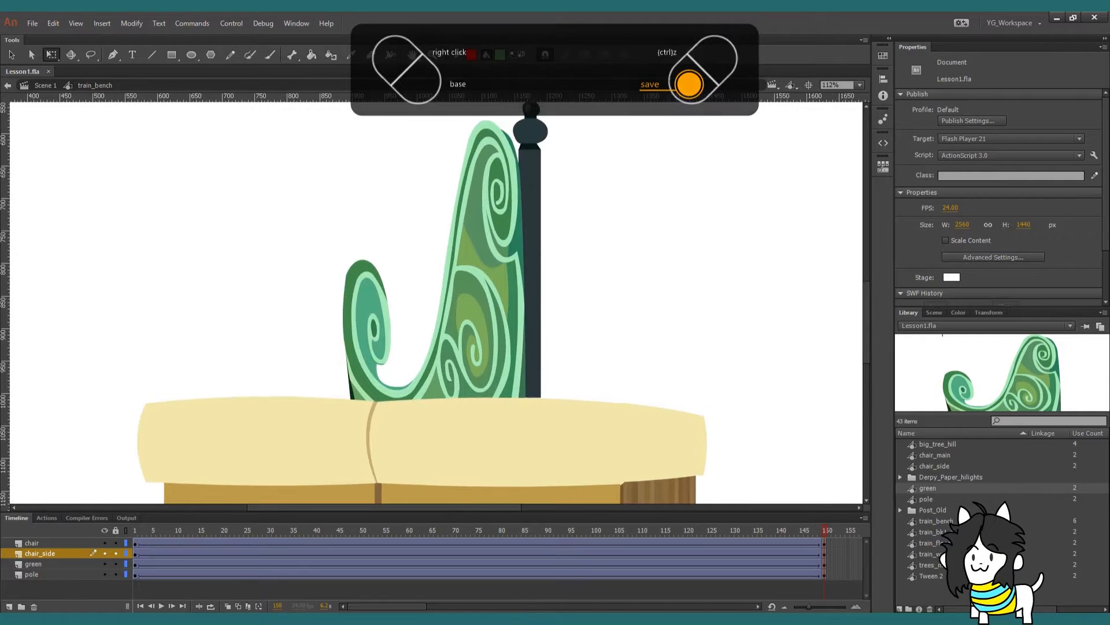
click(480, 301)
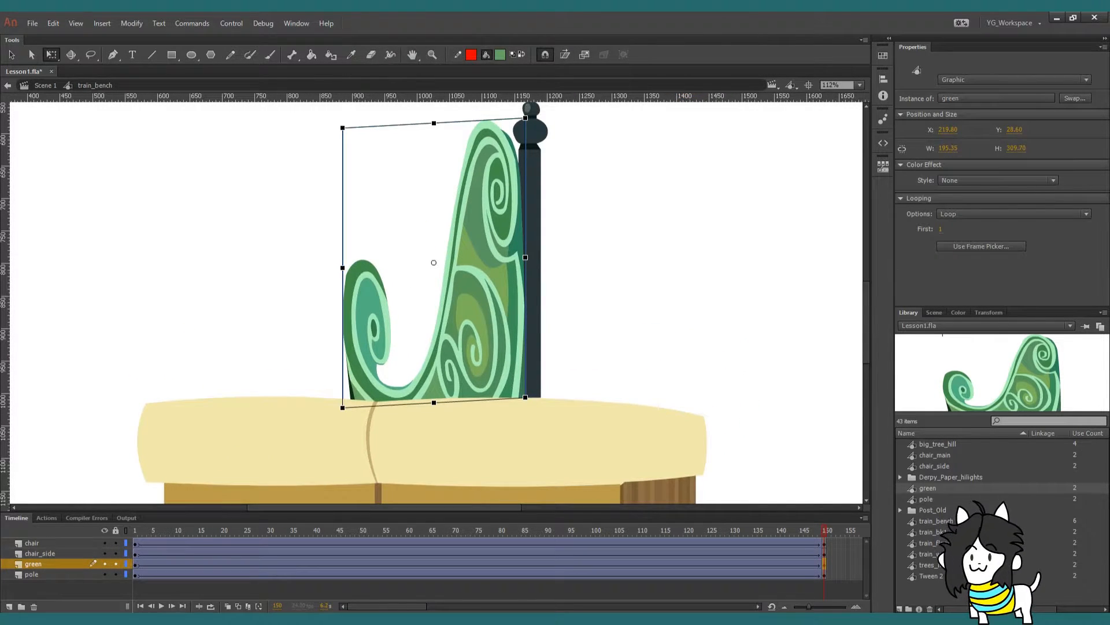
drag(139, 537, 487, 561)
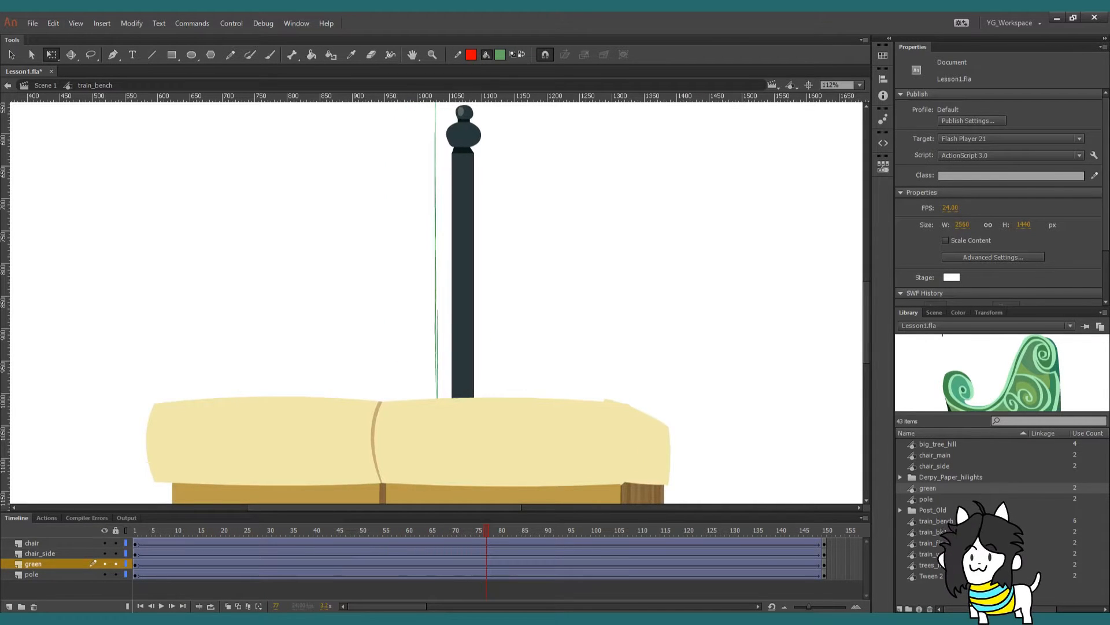
click(85, 563)
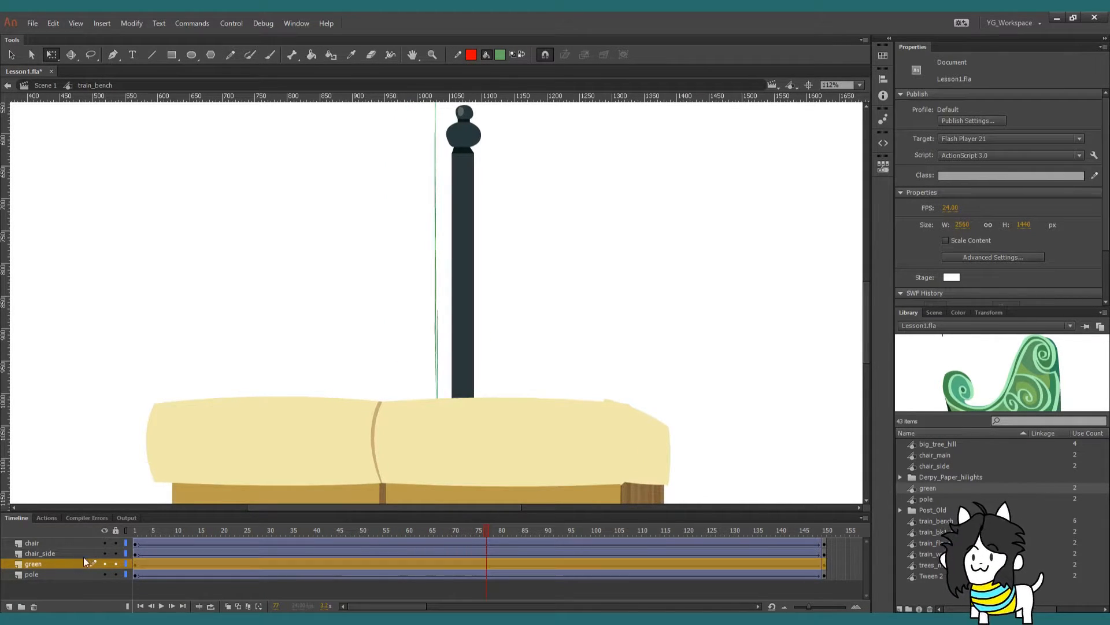
alt+click(117, 564)
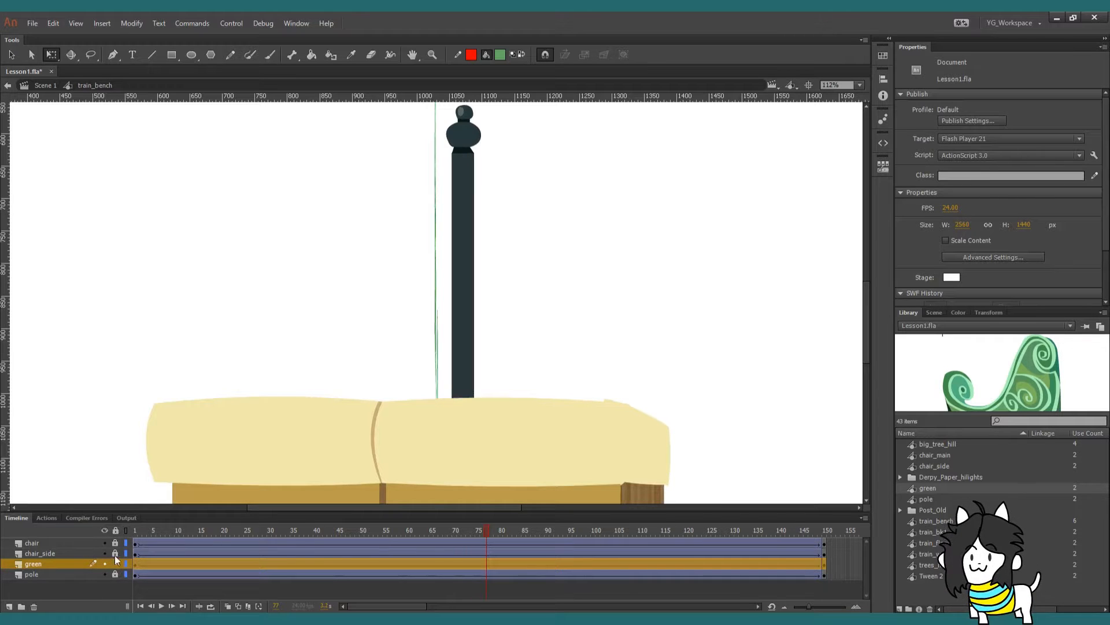
Insert a keyframe on the green layer at frame 77 and nudge the edge-on green panel across and down onto the pole
click(486, 563)
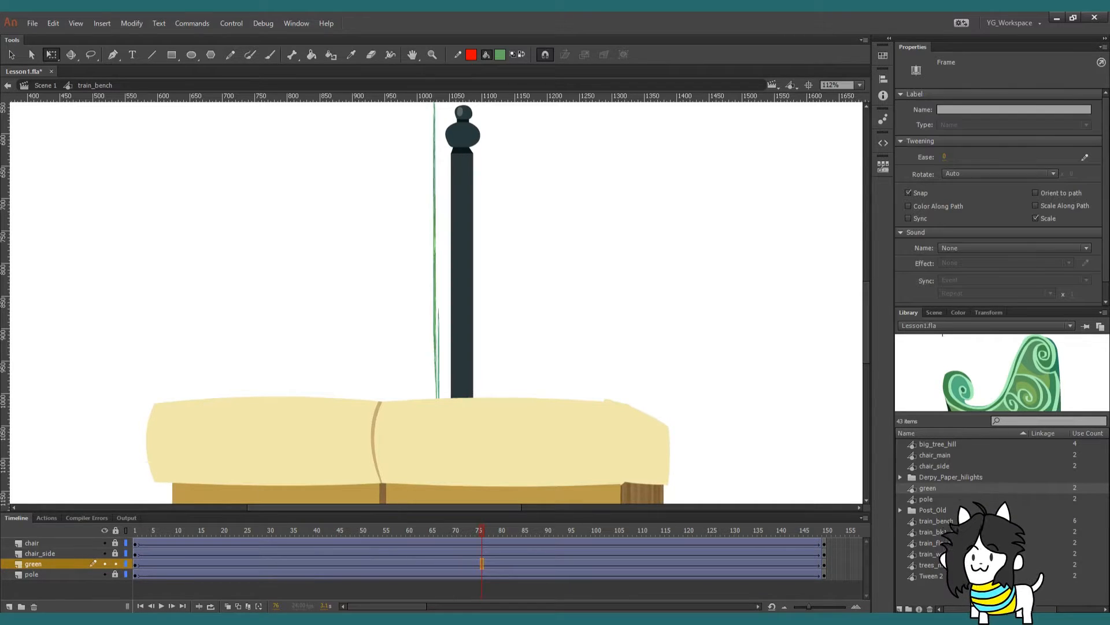
key(F6)
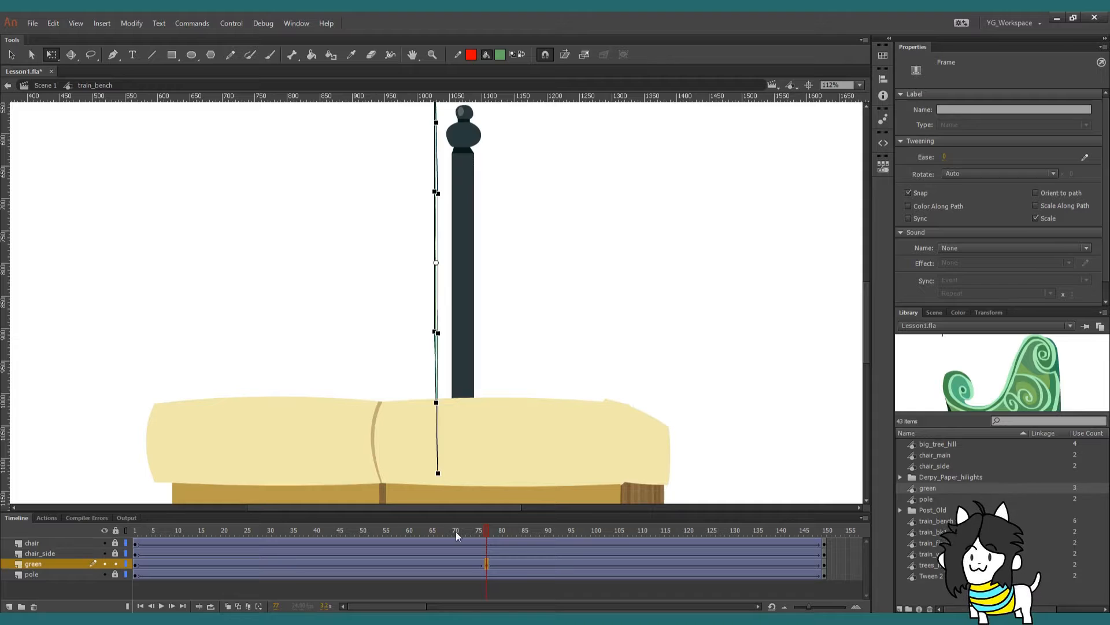
key(Right)
key(Right)
key(Right)
key(Right)
key(Right)
key(Right)
key(Right)
key(Right)
key(Right)
key(Right)
key(Right)
key(Right)
key(Right)
key(Right)
key(Right)
key(Right)
key(Right)
key(Right)
key(Right)
key(Right)
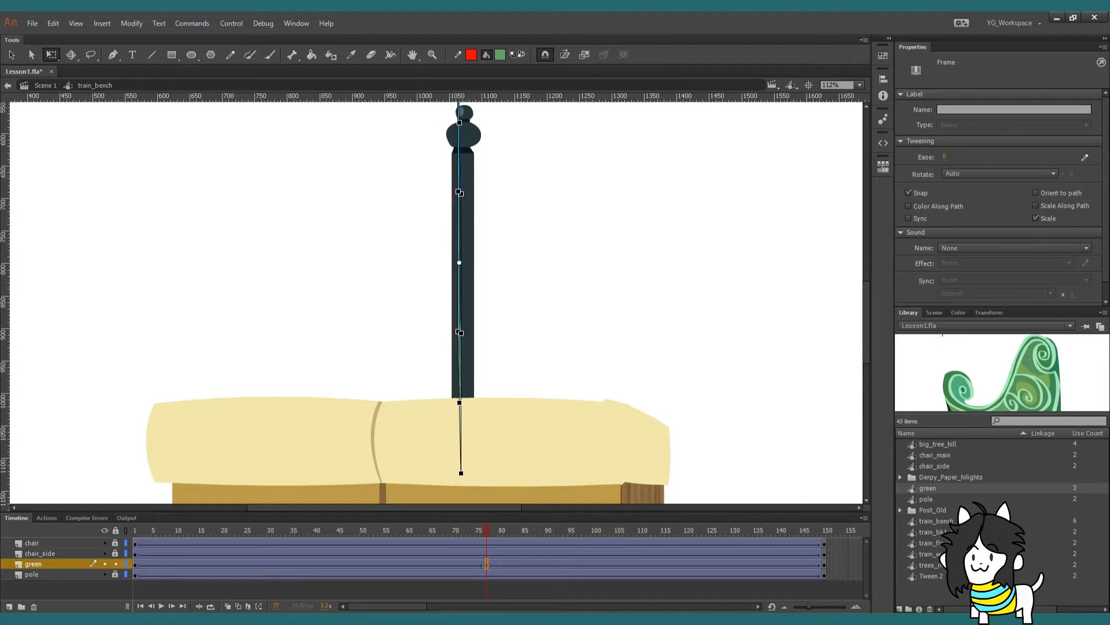
key(Down)
key(Down)
key(Down)
key(Down)
key(Down)
key(Down)
key(Down)
key(Down)
key(Down)
key(Down)
key(Down)
key(Down)
key(Down)
key(Down)
key(Down)
key(Down)
key(Down)
key(Down)
key(Down)
key(Down)
key(Down)
key(Down)
key(Down)
key(Down)
key(Down)
key(Down)
key(Down)
key(Down)
key(Down)
key(Down)
key(Down)
key(Down)
key(Down)
key(Down)
key(Down)
key(Down)
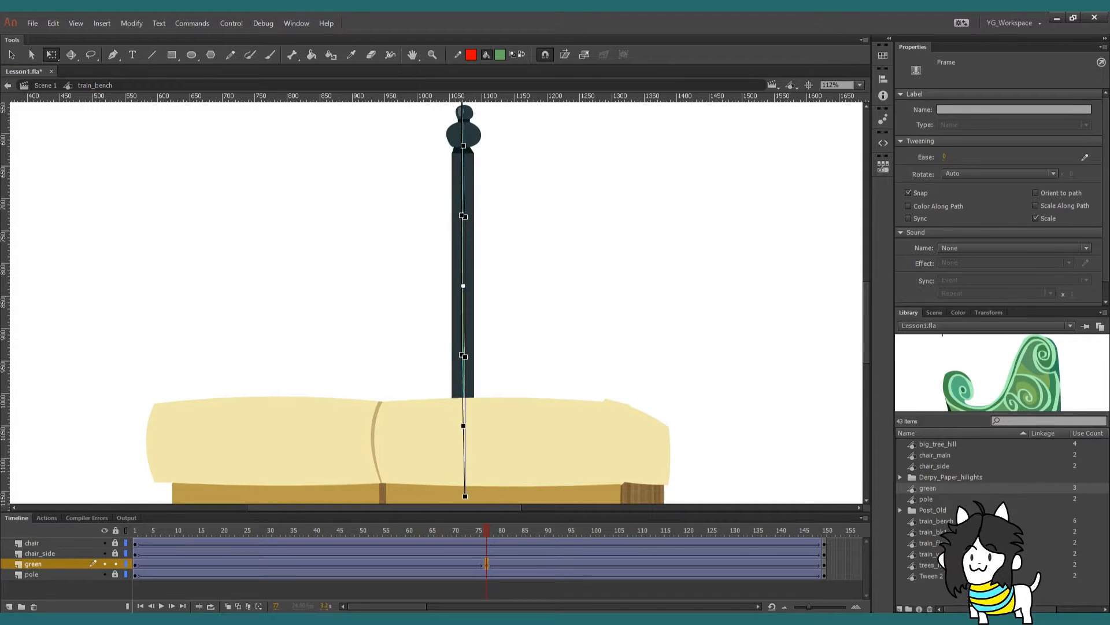
Preview the tween, add a green keyframe at frame 35 and shift the panel across and down so it meets the pole
click(144, 541)
key(Return)
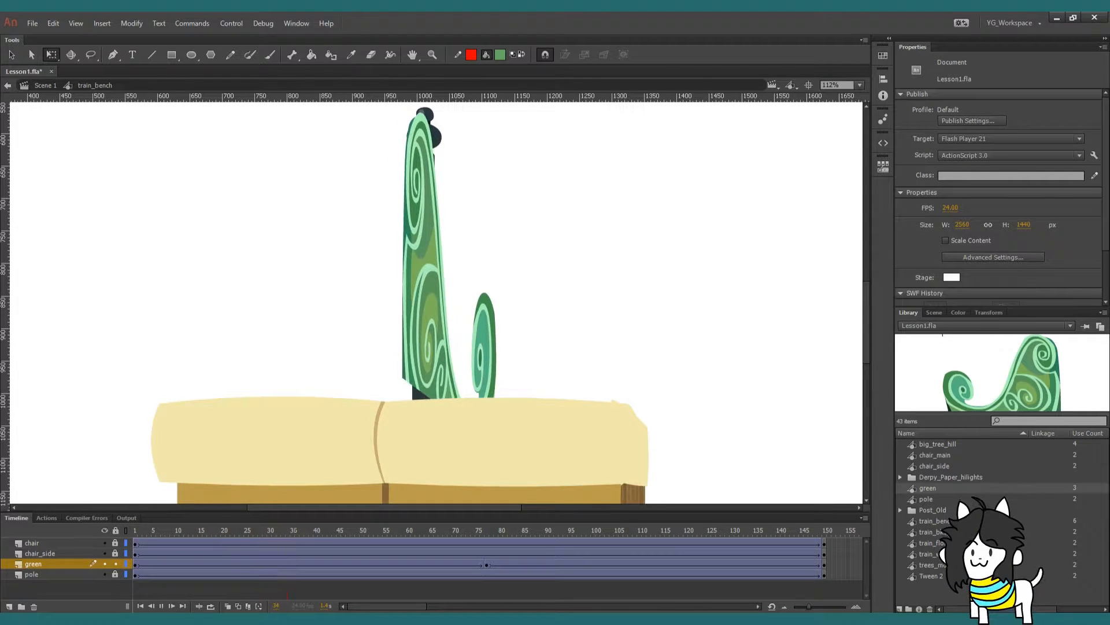
click(294, 529)
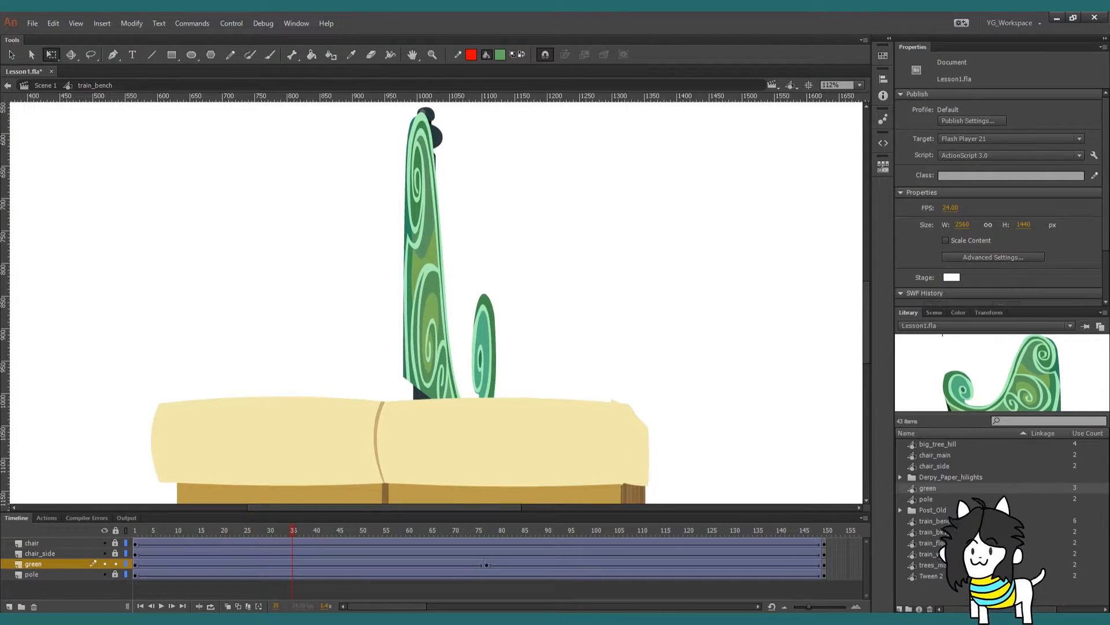
drag(431, 277, 449, 302)
key(ctrl+shift+a)
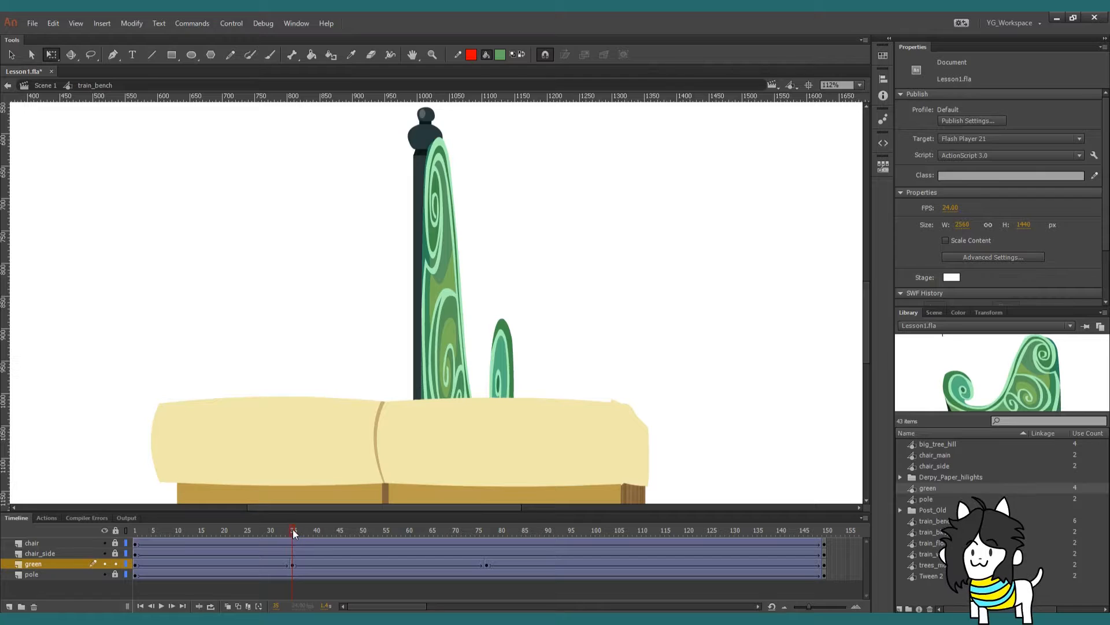
Add a green keyframe at frame 18, shift the panel slightly away from the pole and play the tween to check it
drag(293, 530, 114, 540)
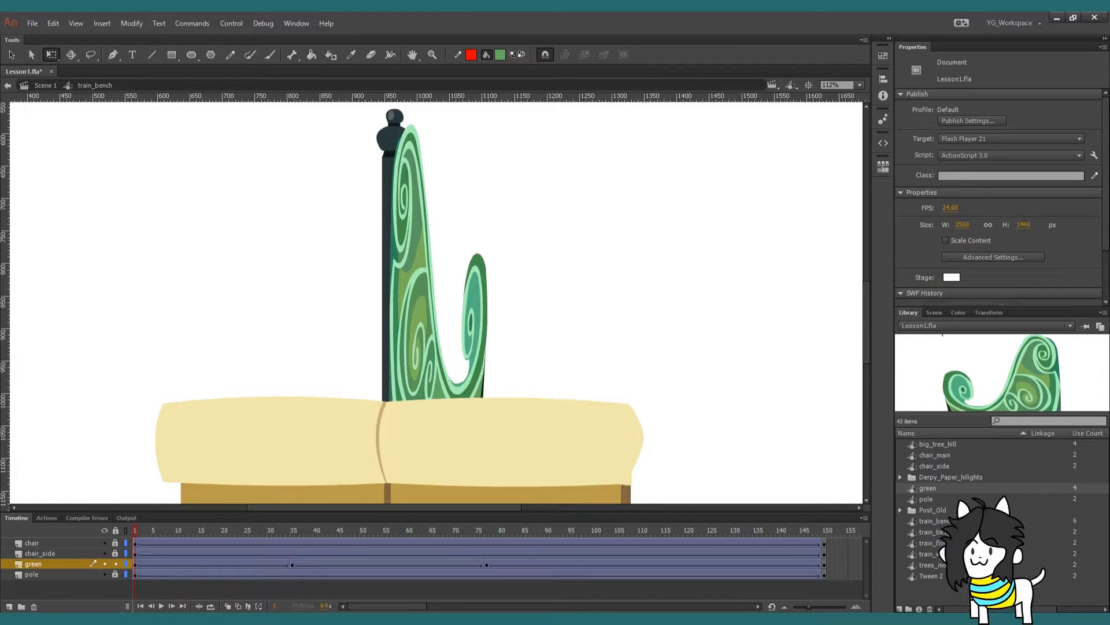
key(Return)
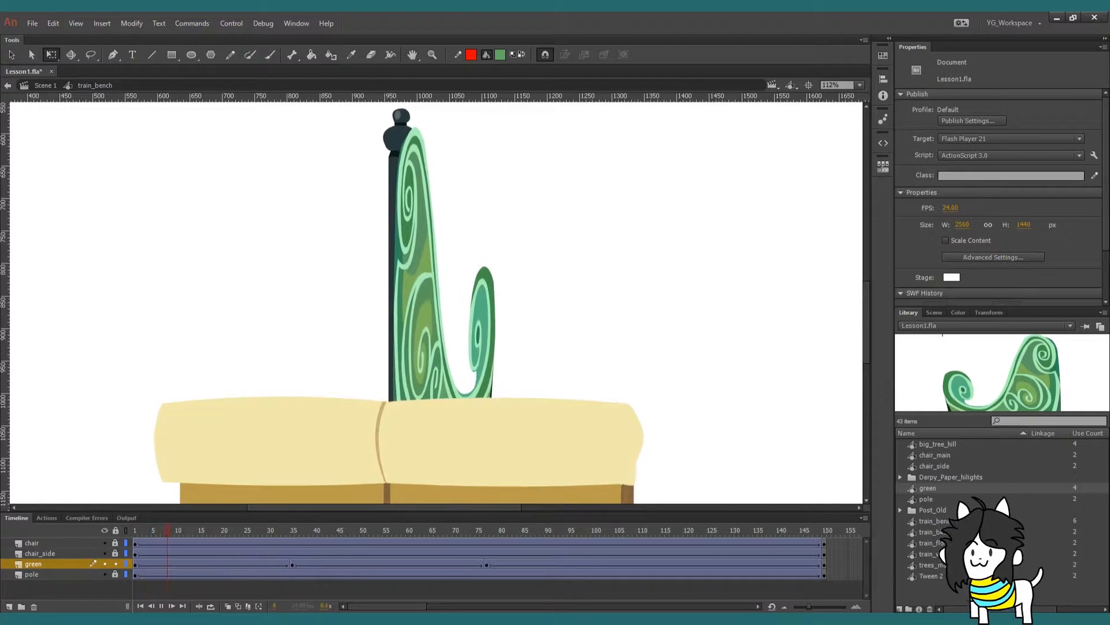
click(206, 531)
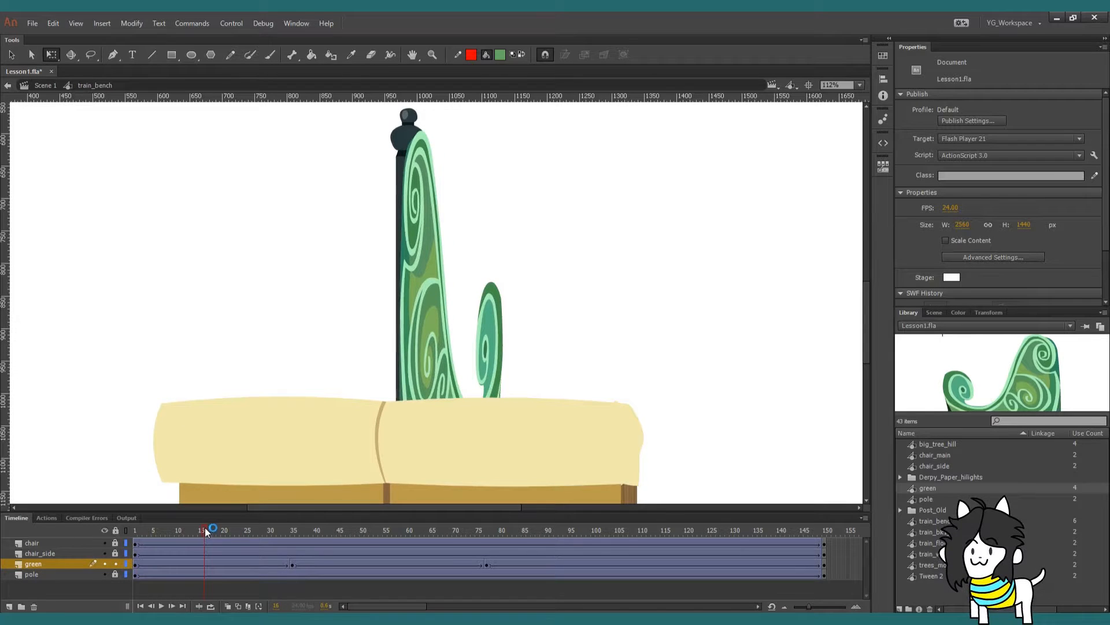
click(210, 532)
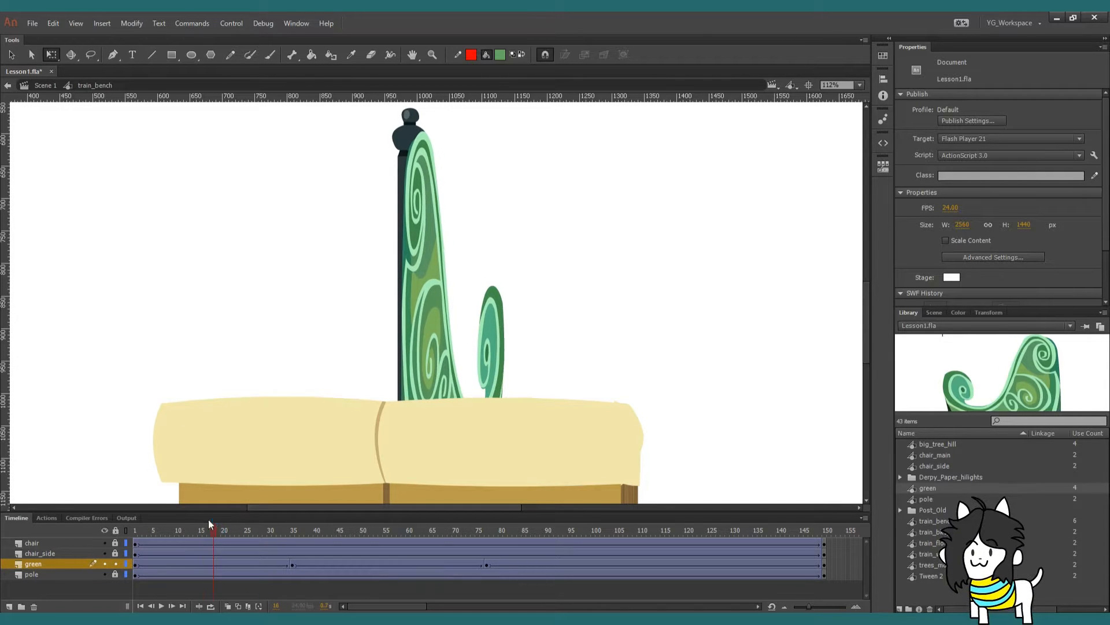
drag(433, 281, 438, 280)
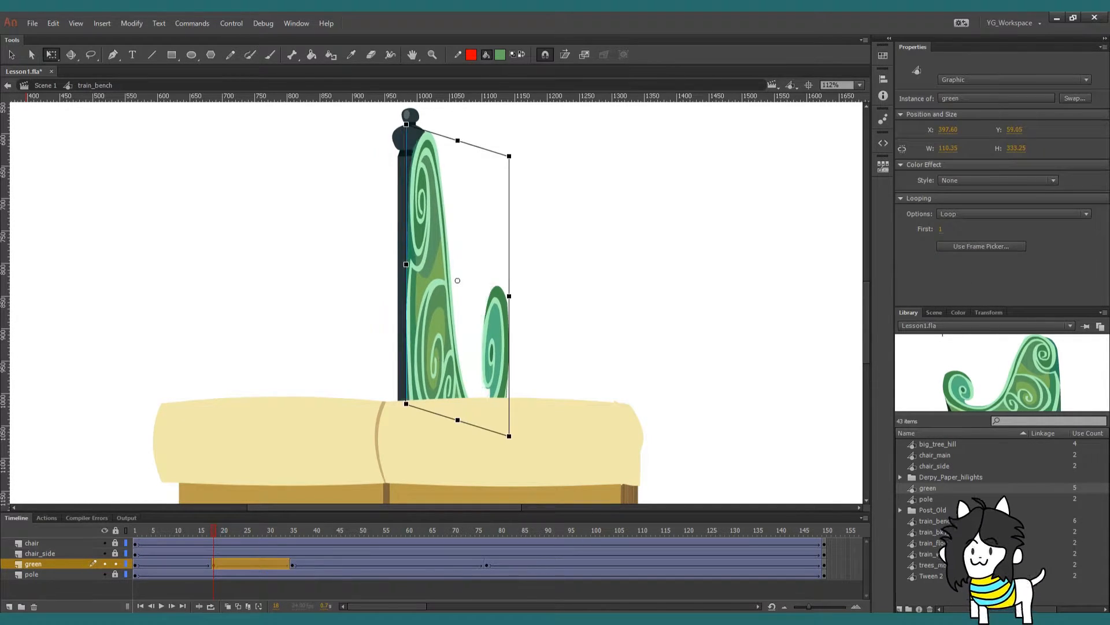
key(Return)
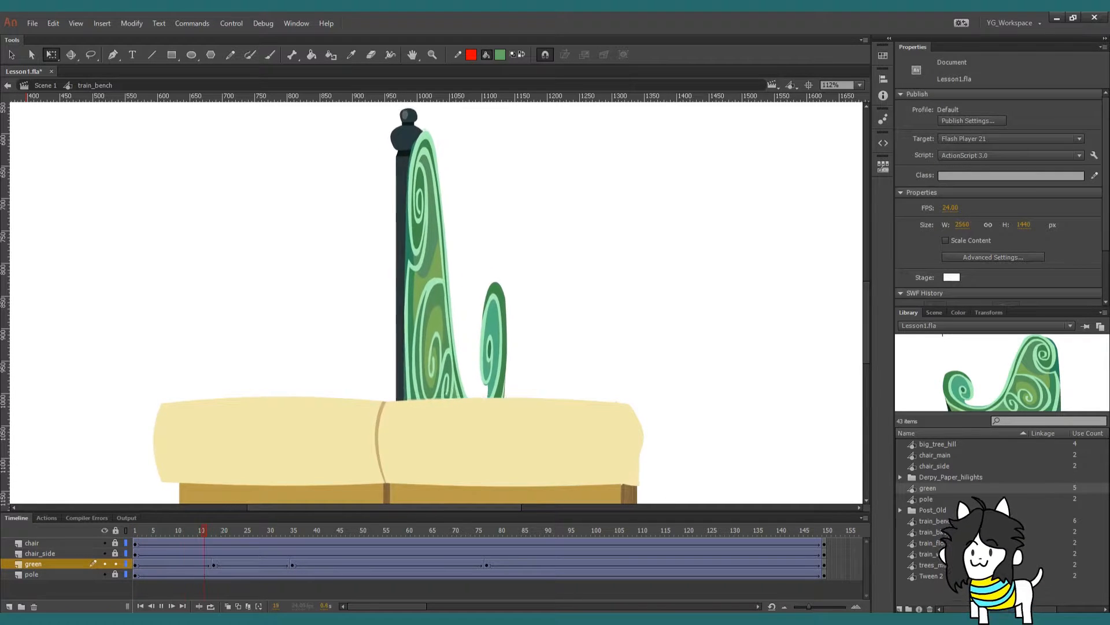
key(Return)
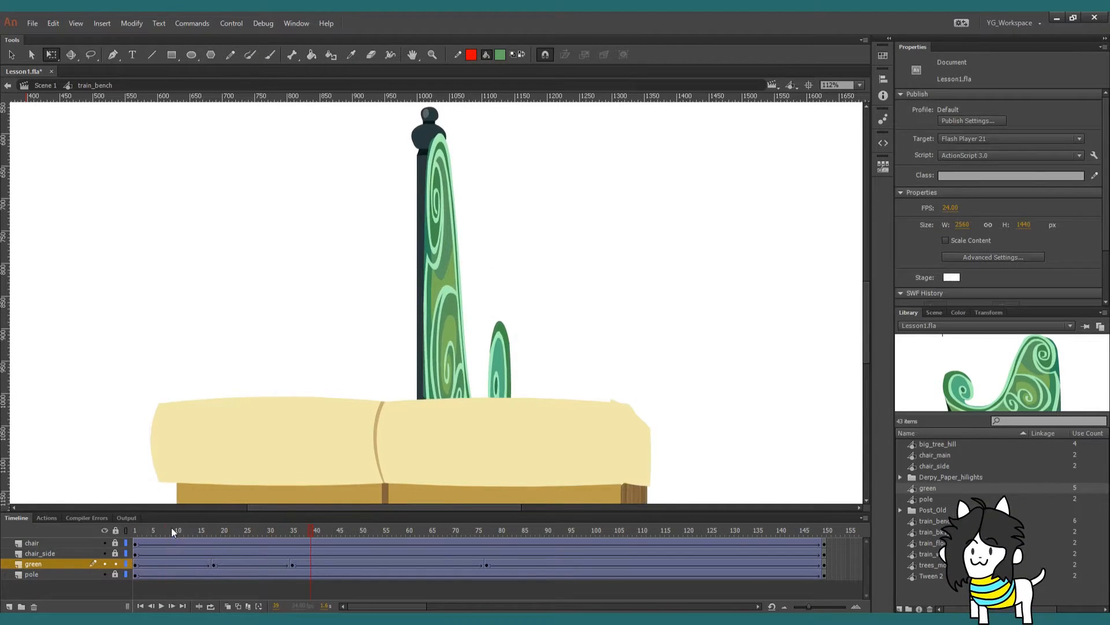
At frame 1, widen the green panel to about 130 px and skew its outer edge slightly downward
drag(172, 530, 115, 531)
key(ctrl+a)
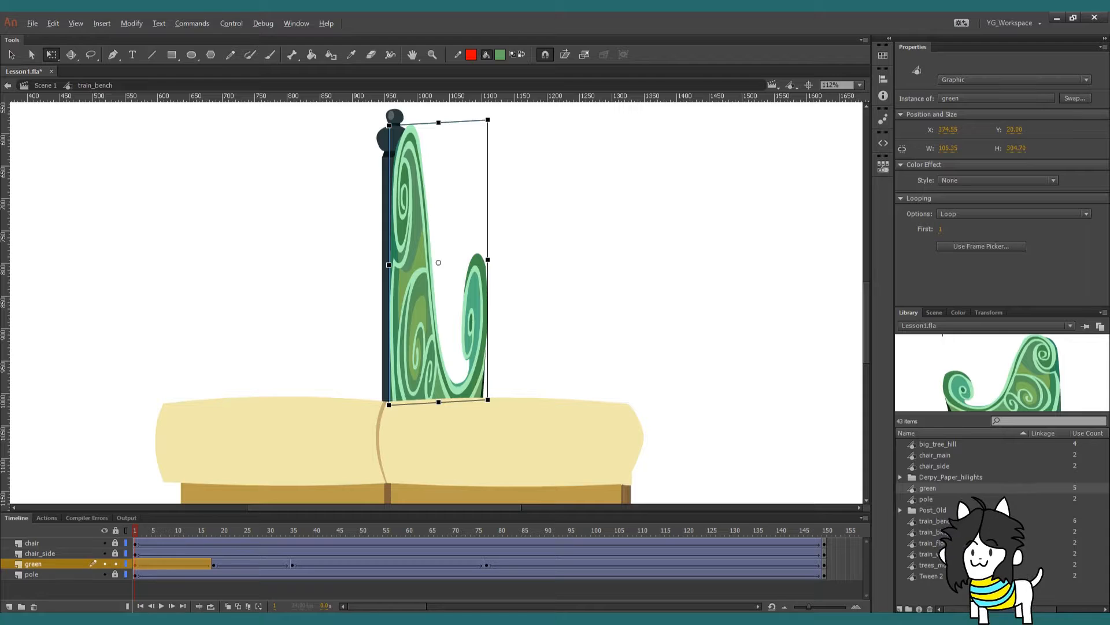
mouse_move(487, 260)
mouse_down()
mouse_move(466, 258)
mouse_move(494, 255)
mouse_move(494, 270)
mouse_up()
click(240, 532)
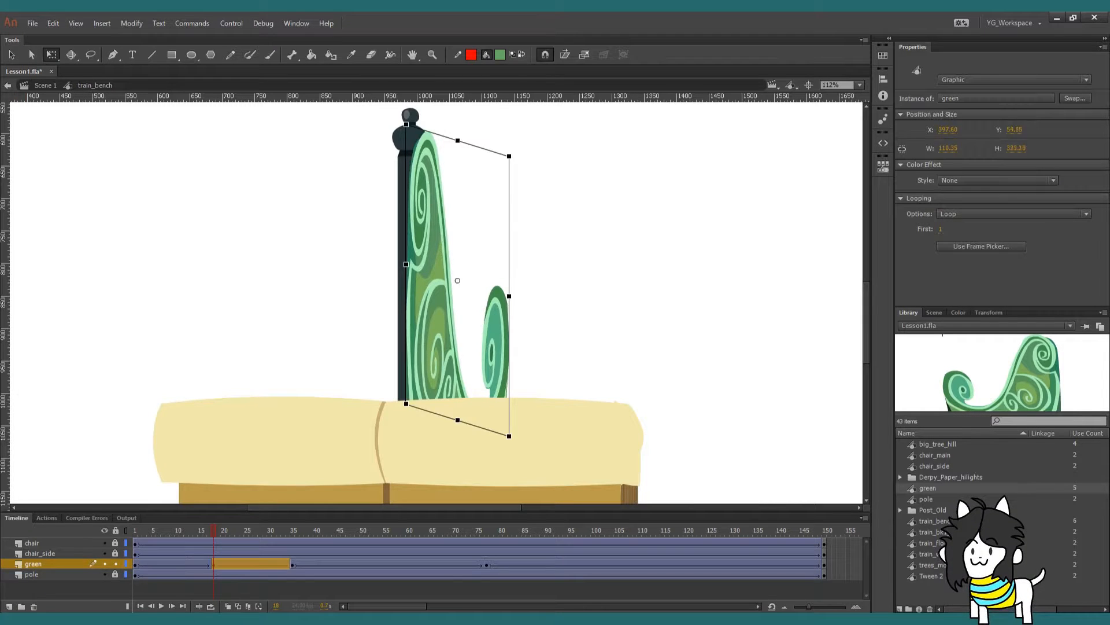
click(129, 535)
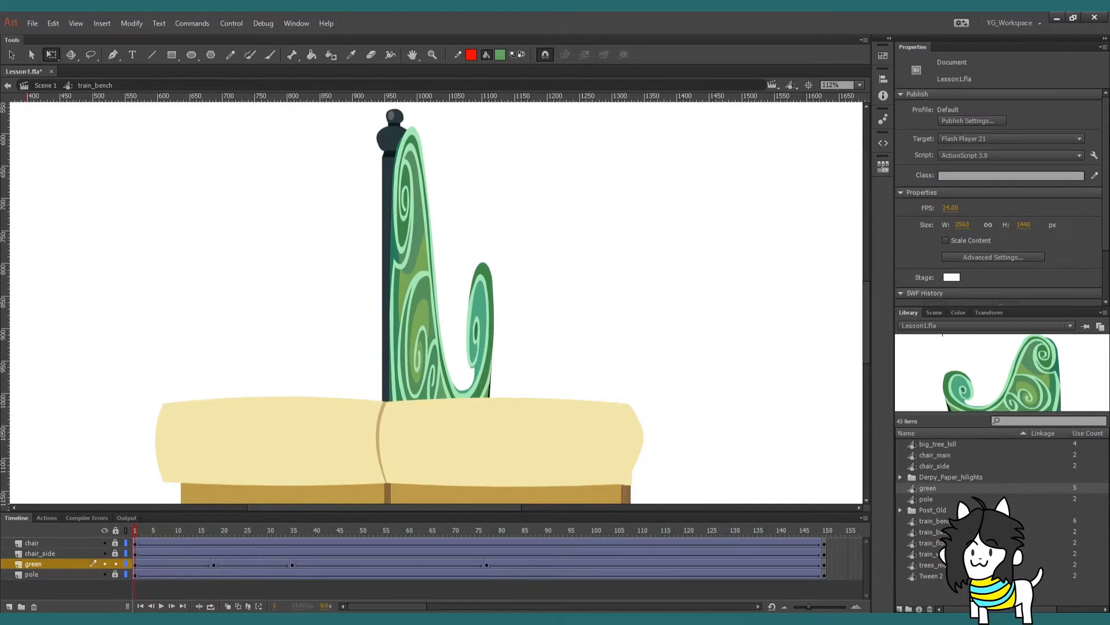
click(417, 267)
key(Return)
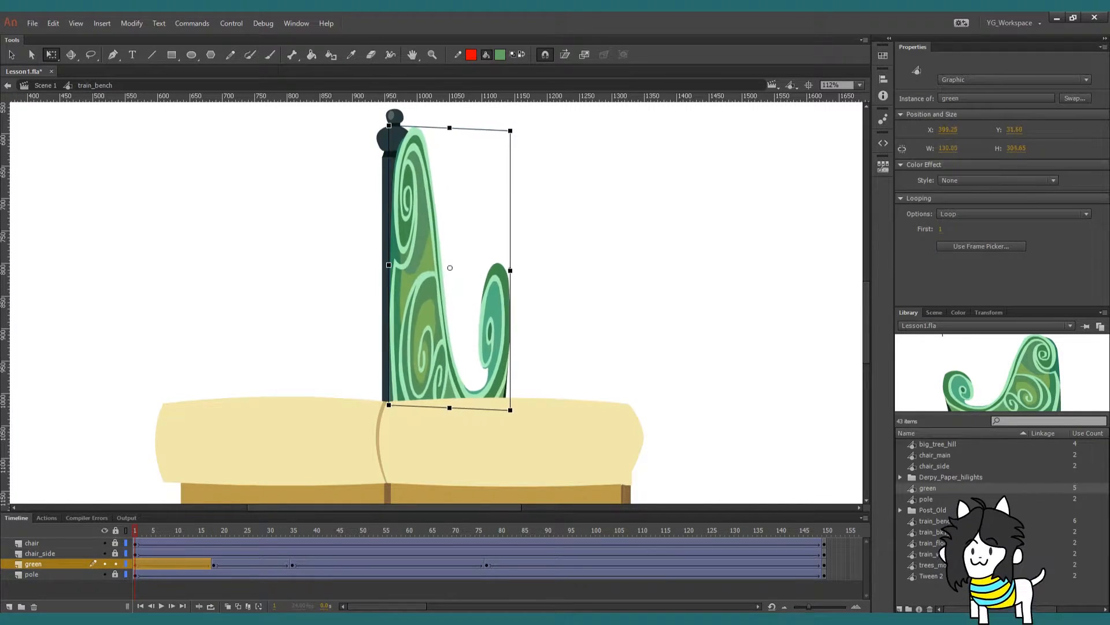
At frame 35, skew the green panel's outer edge upward until its base is nearly level with the seat
drag(213, 529, 295, 528)
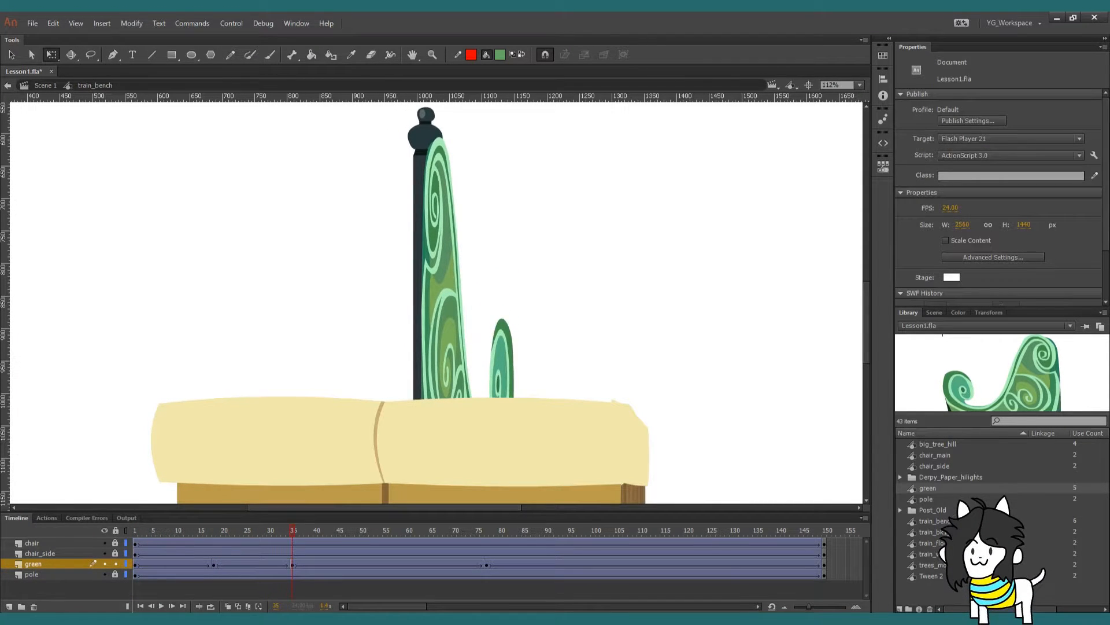
click(445, 278)
drag(514, 301, 514, 232)
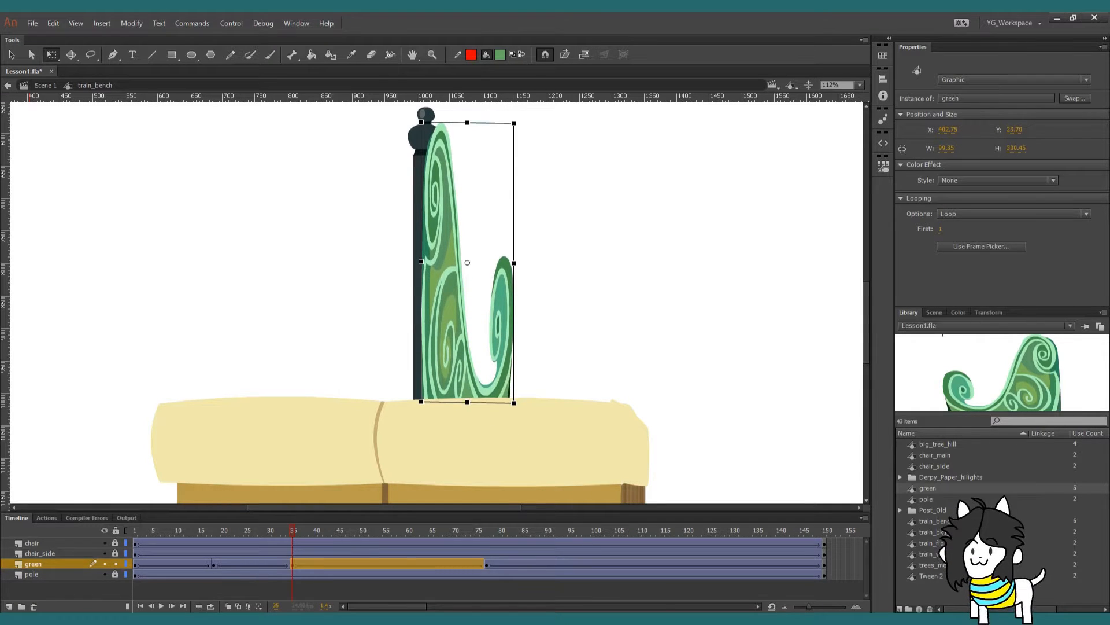
key(ctrl+shift+a)
At frame 18, skew the green panel's outer edge upward to level its base, and play the tween to check it
drag(222, 536, 214, 534)
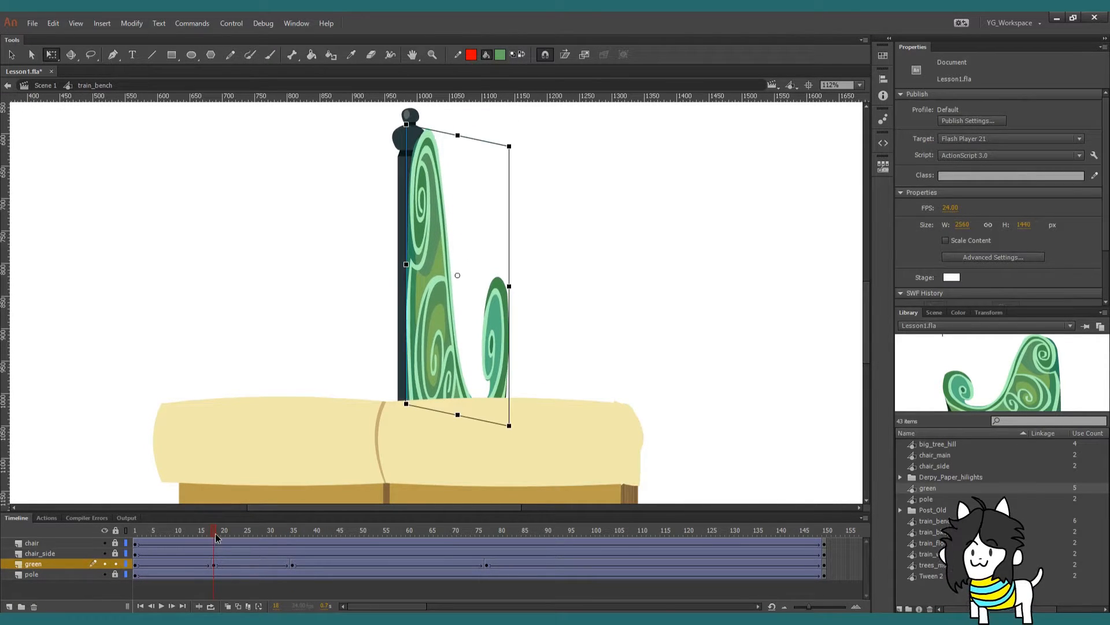
click(440, 278)
drag(510, 286, 510, 262)
key(ctrl+shift+a)
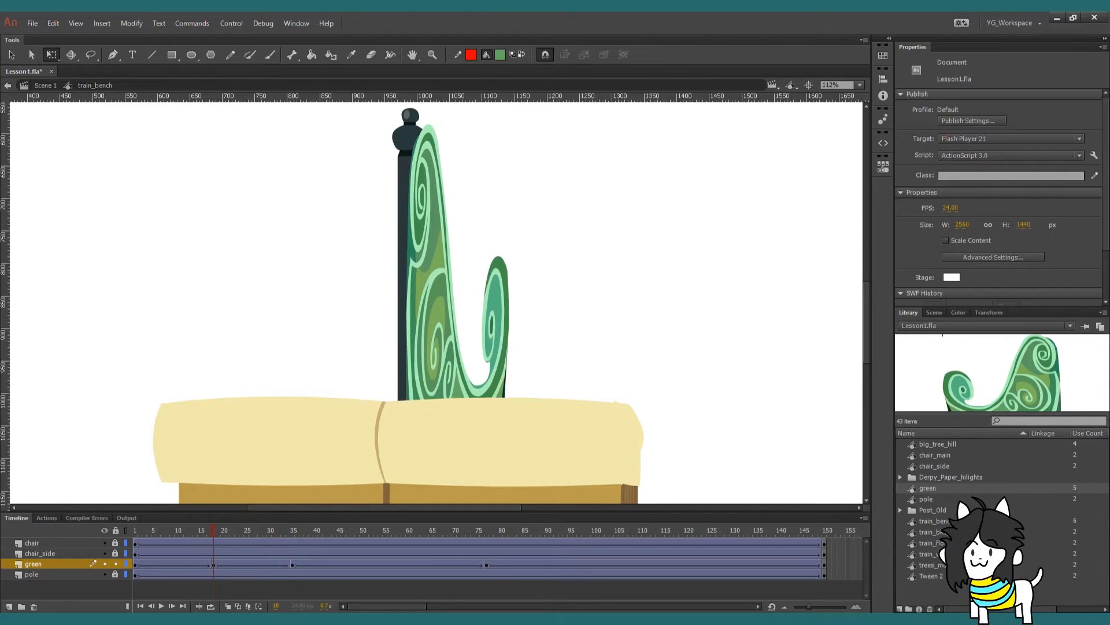
key(ctrl+a)
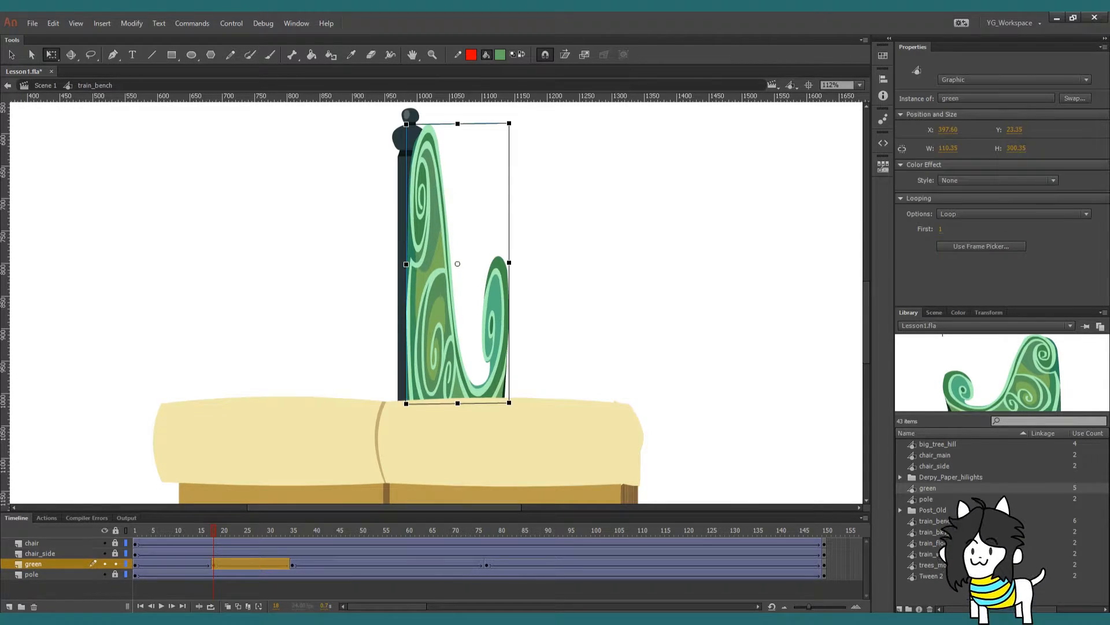
key(Return)
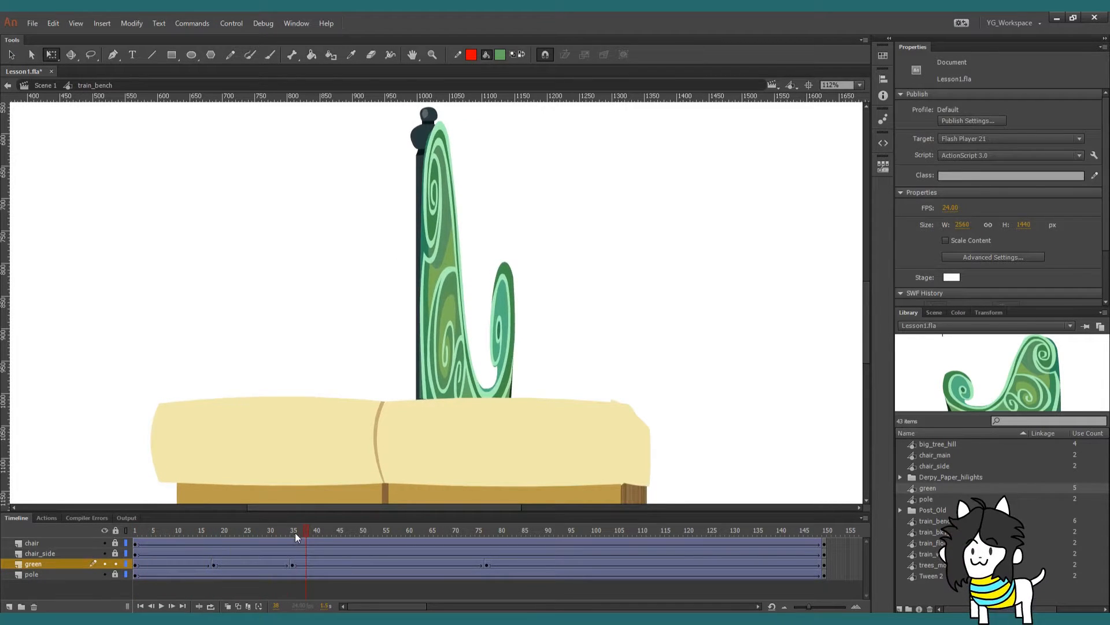
Add a green keyframe at frame 57 and move the panel across and down against the pole
drag(295, 533, 397, 532)
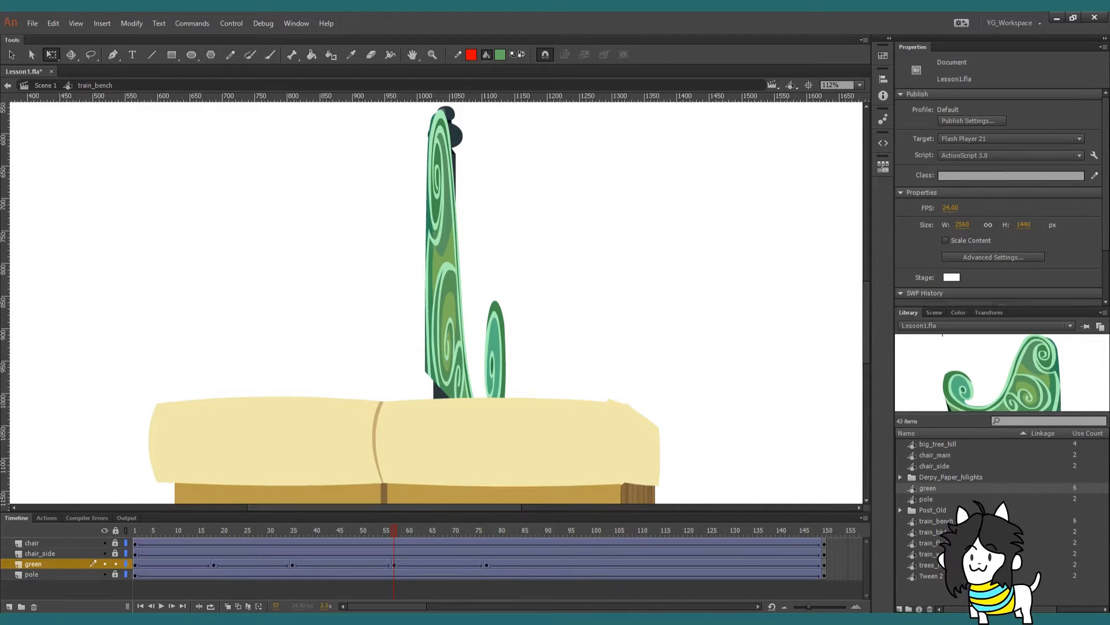
drag(448, 278, 464, 308)
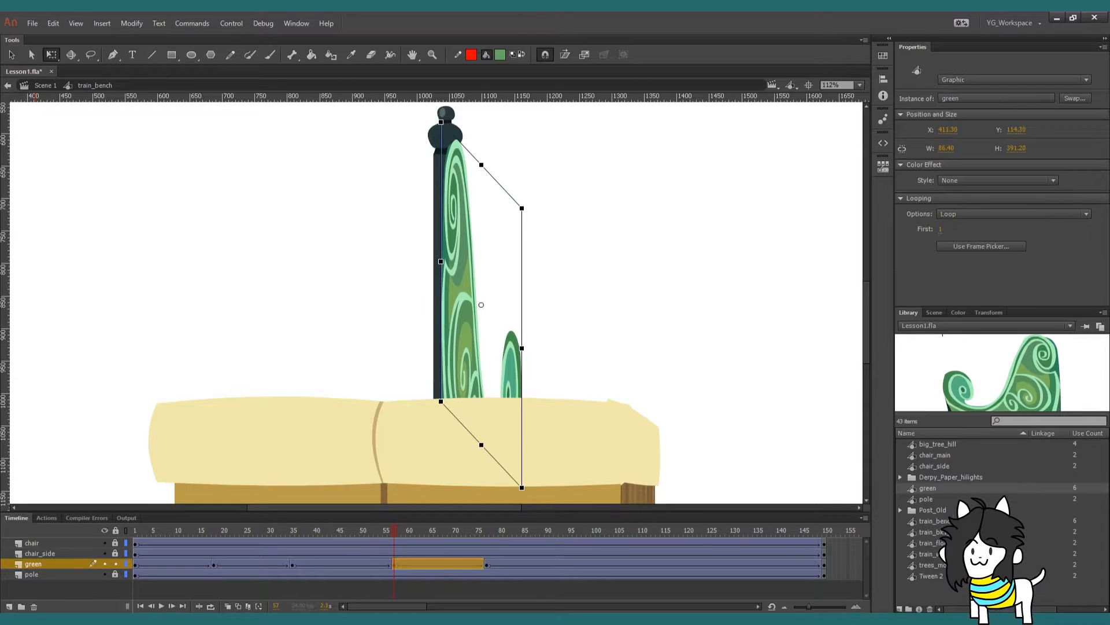
At frame 57, skew the green panel's base level with the seat, narrow it to about 73 px and preview the tween
drag(522, 417, 522, 331)
key(shift+Down)
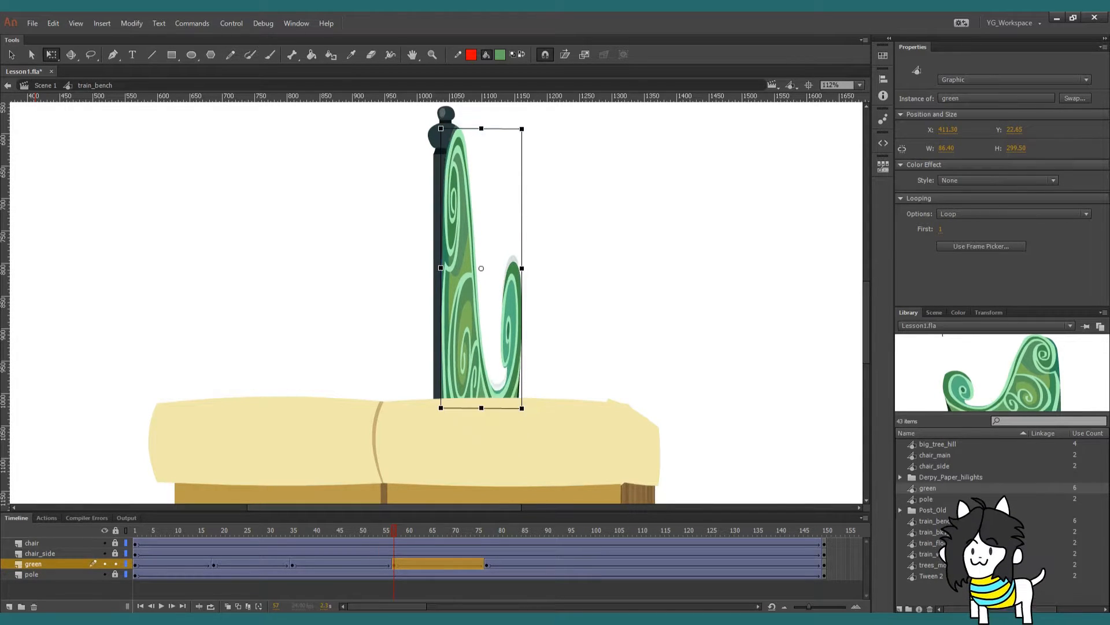
key(Up)
key(Up)
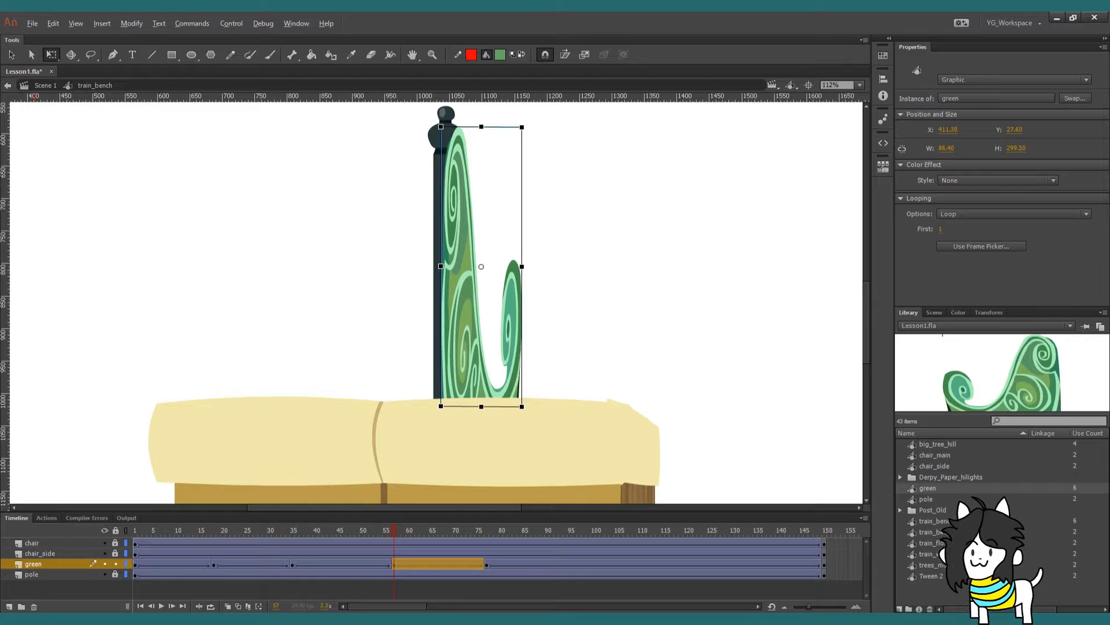
drag(523, 266, 509, 266)
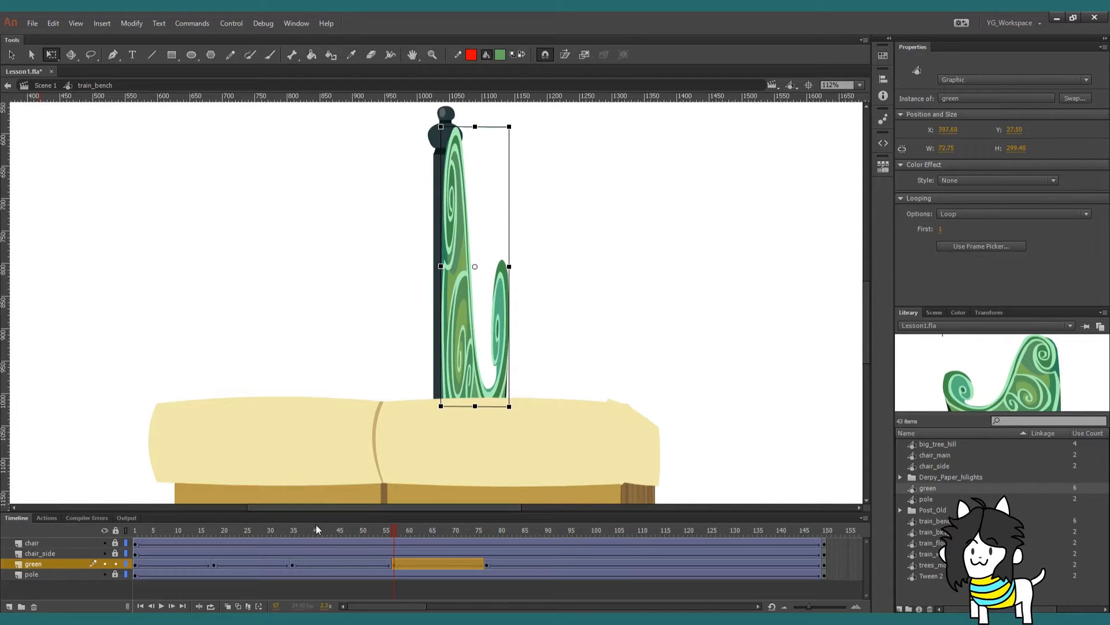
key(Return)
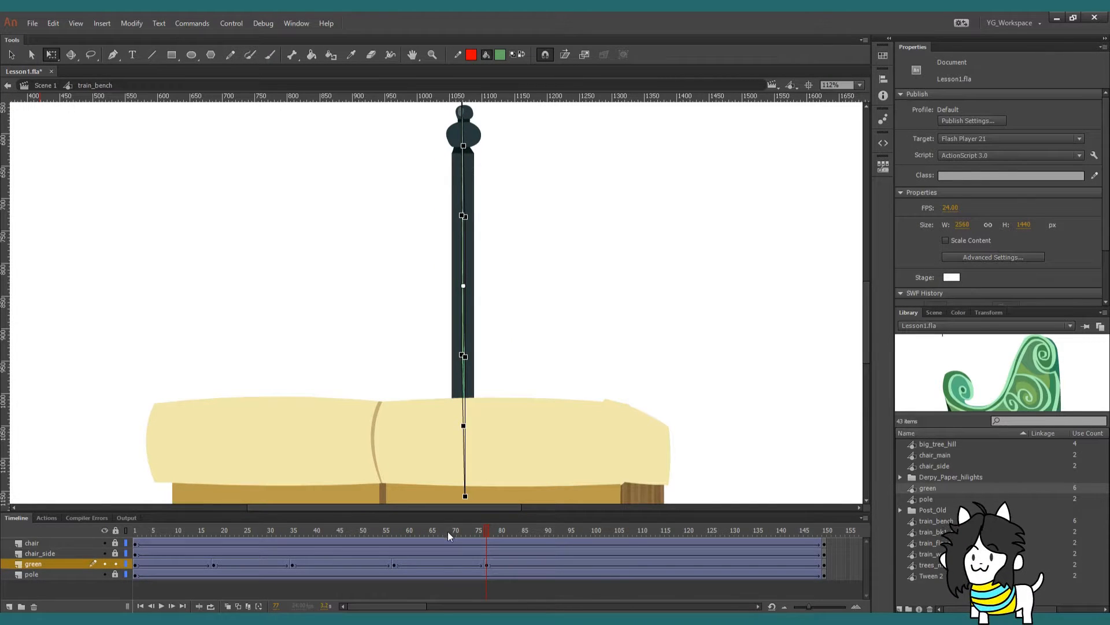
Add a green keyframe at frame 65, move and skew the panel level against the pole, and narrow it to about 76 px
mouse_move(447, 532)
mouse_down()
mouse_move(404, 533)
mouse_move(431, 532)
mouse_up()
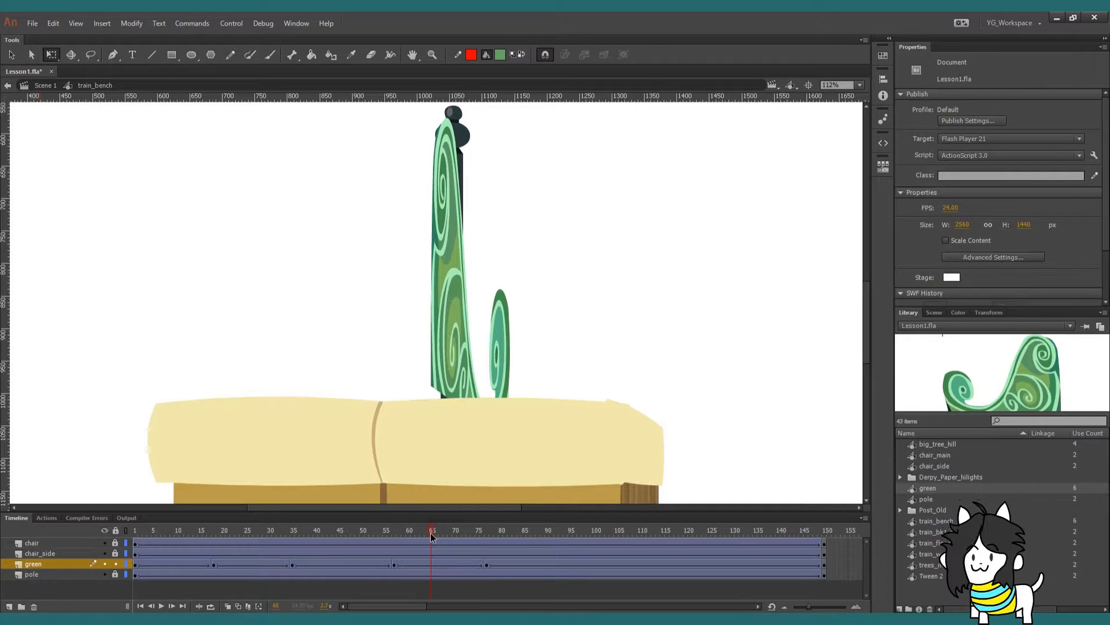
key(F6)
drag(446, 356, 527, 311)
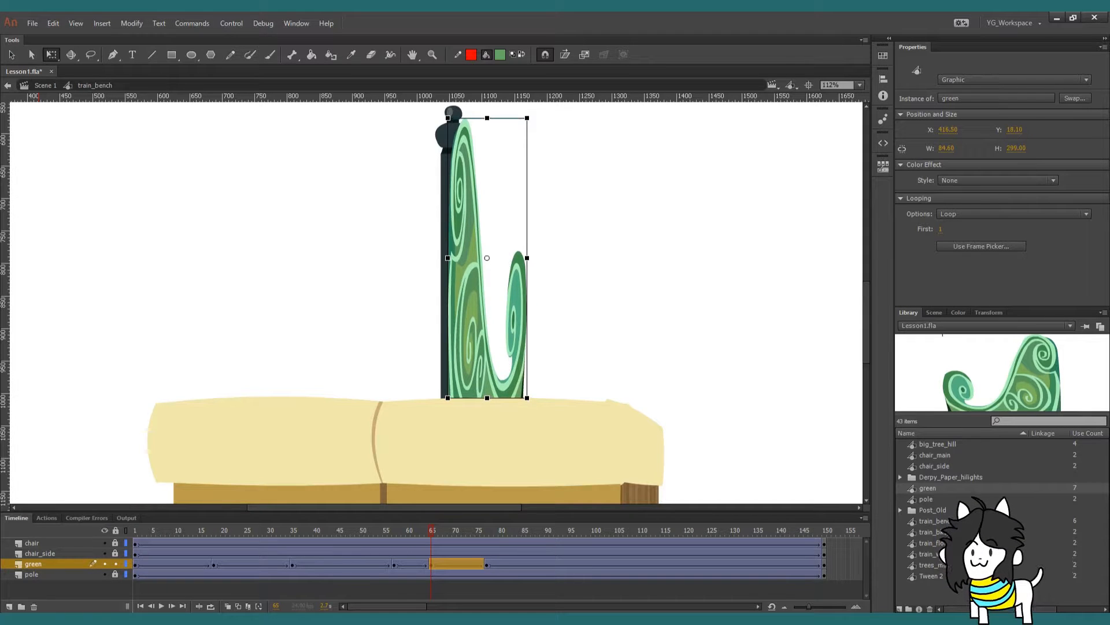
drag(527, 258, 519, 258)
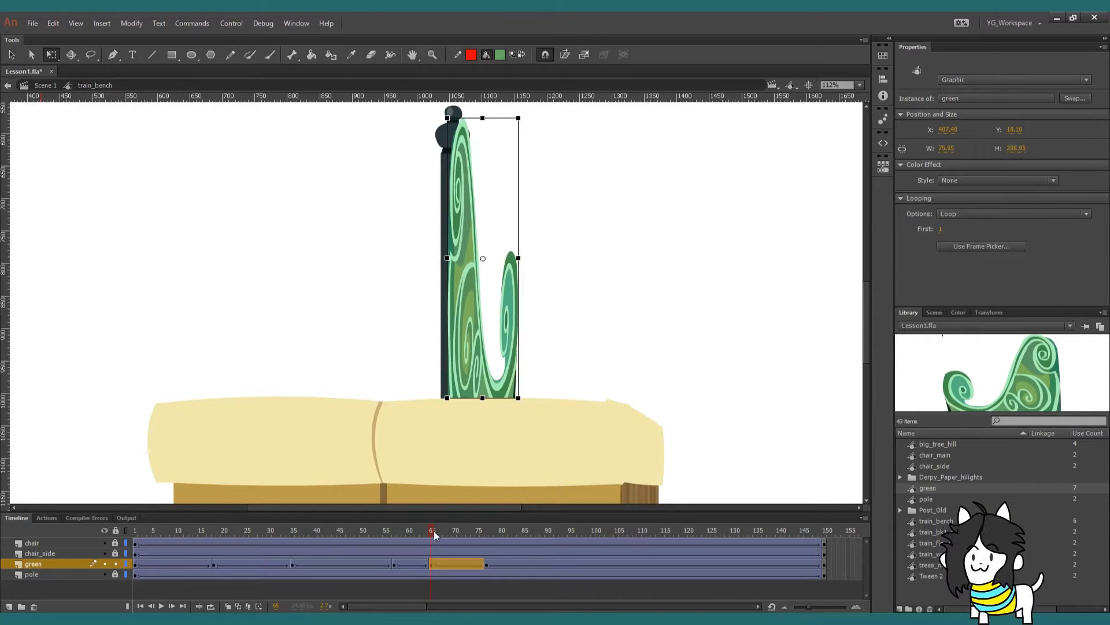
Add a green keyframe at frame 71, move the panel against the pole and skew its base level with the seat
drag(435, 535, 458, 534)
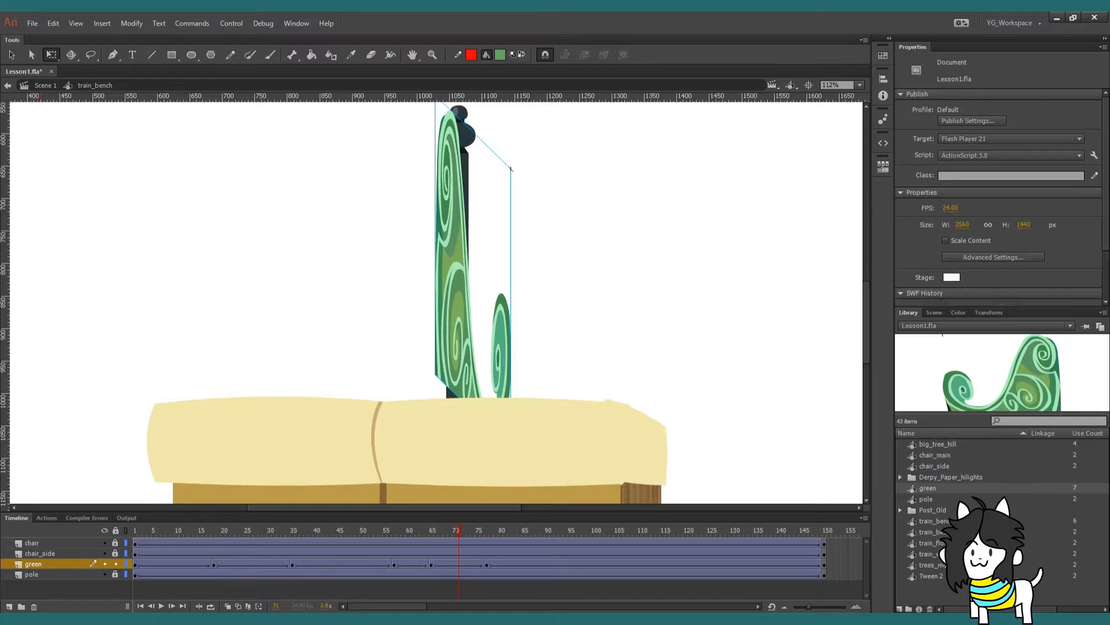
key(F6)
drag(457, 272, 479, 293)
drag(532, 328, 523, 260)
Add a green keyframe at frame 74, fit the panel against the pole with a level base, and compare it with frame 77
drag(463, 527, 474, 530)
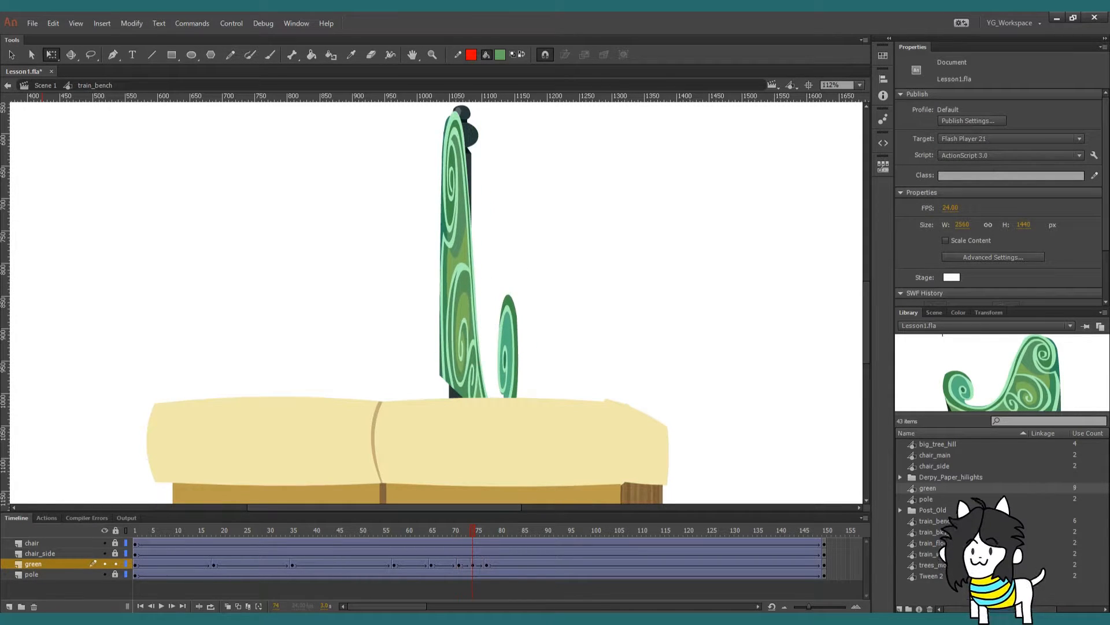
drag(463, 248, 533, 215)
drag(524, 272, 524, 276)
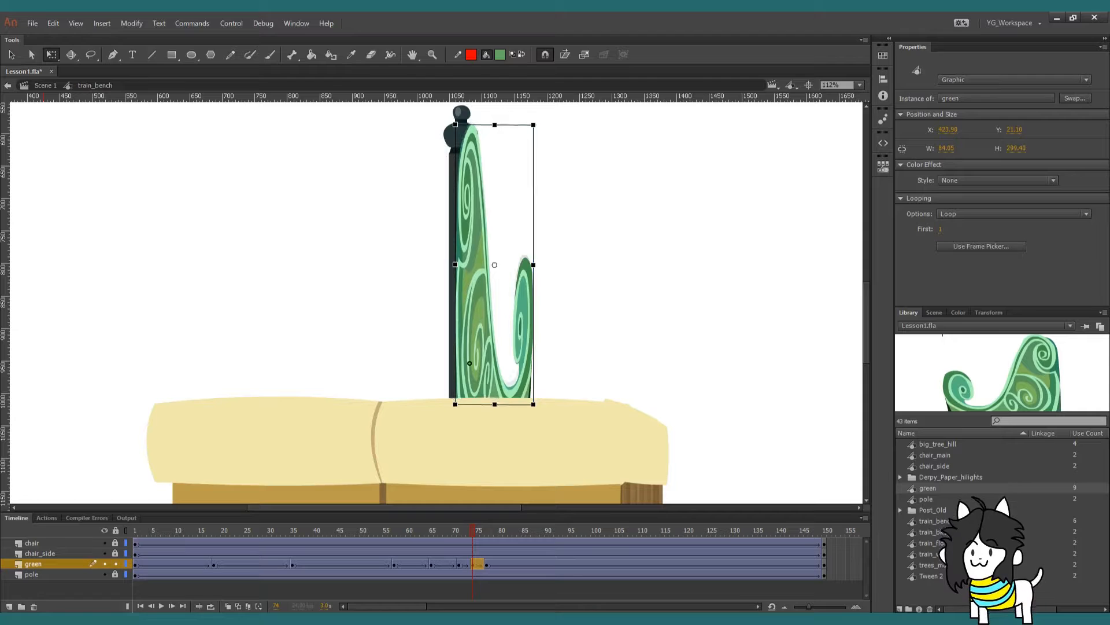
key(period)
key(period)
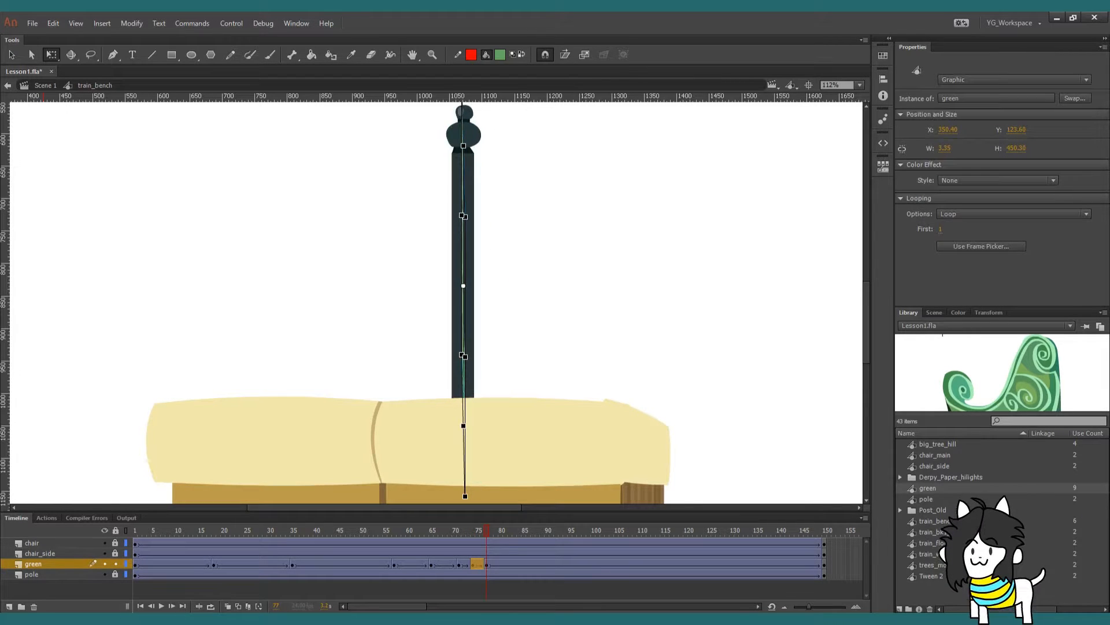
key(comma)
key(comma)
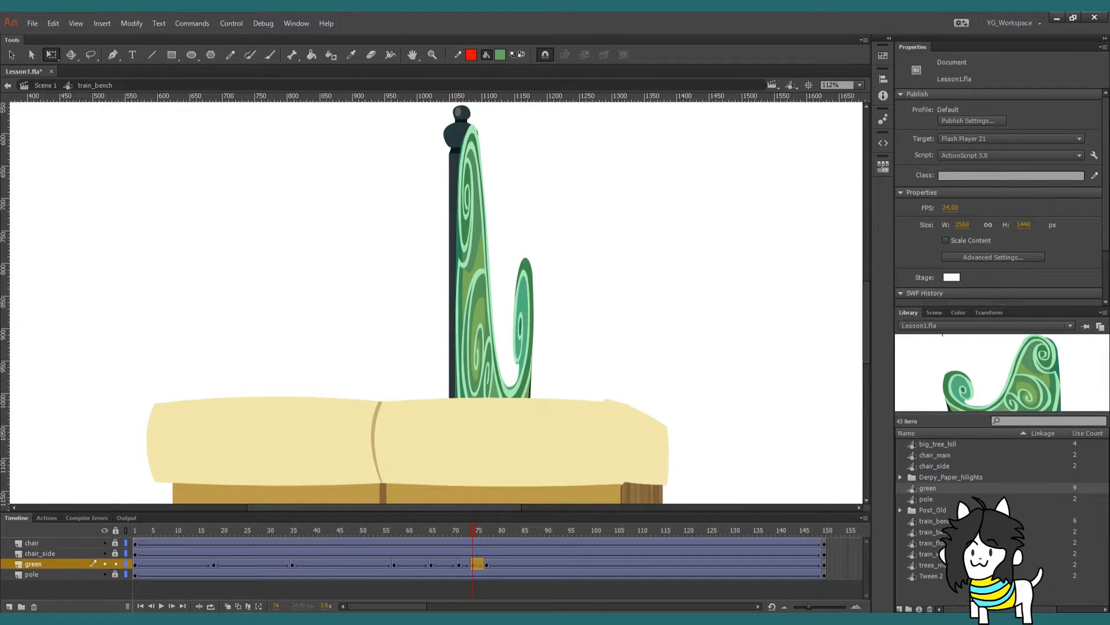
Narrow the green panel at frame 74 to about 53 px and step through the neighbouring frames to check the motion
click(479, 276)
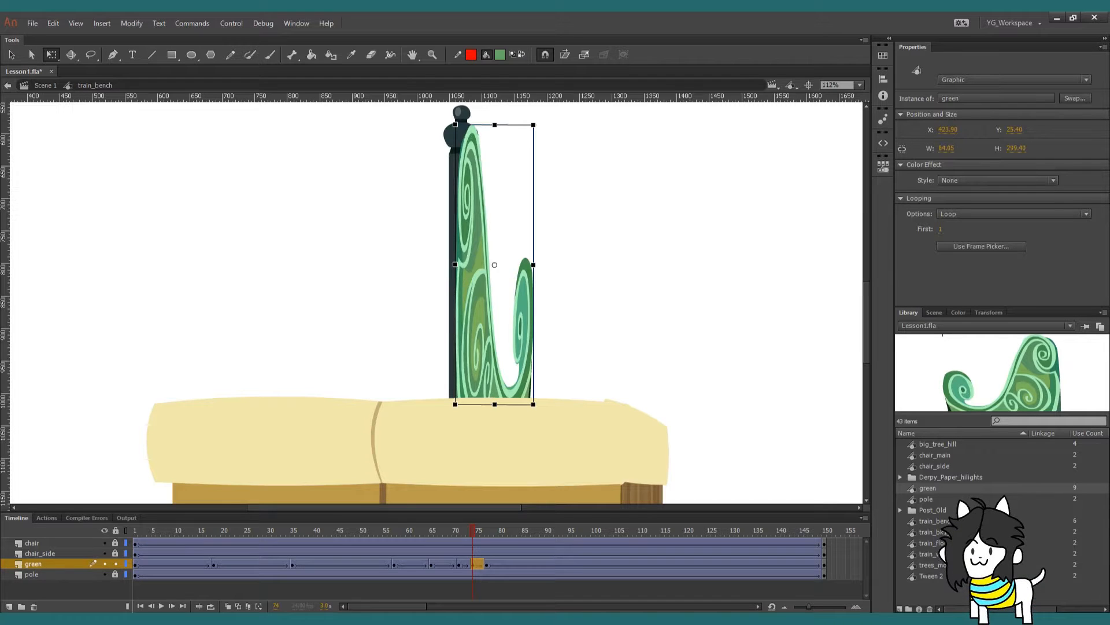
drag(533, 264, 505, 268)
key(comma)
key(comma)
key(period)
key(period)
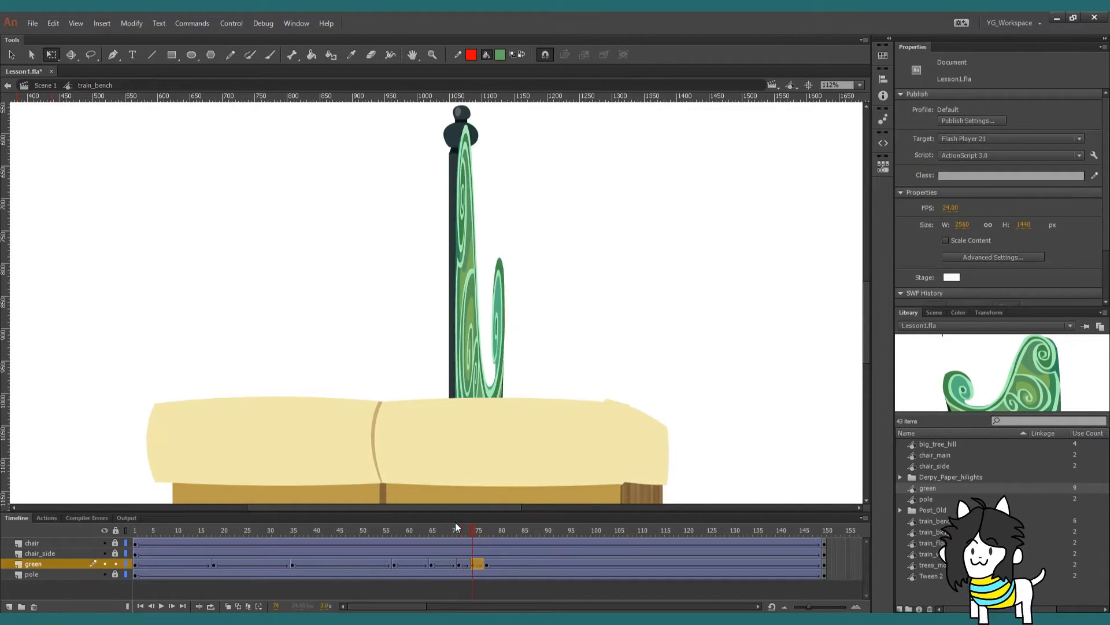
key(period)
key(period)
key(comma)
key(comma)
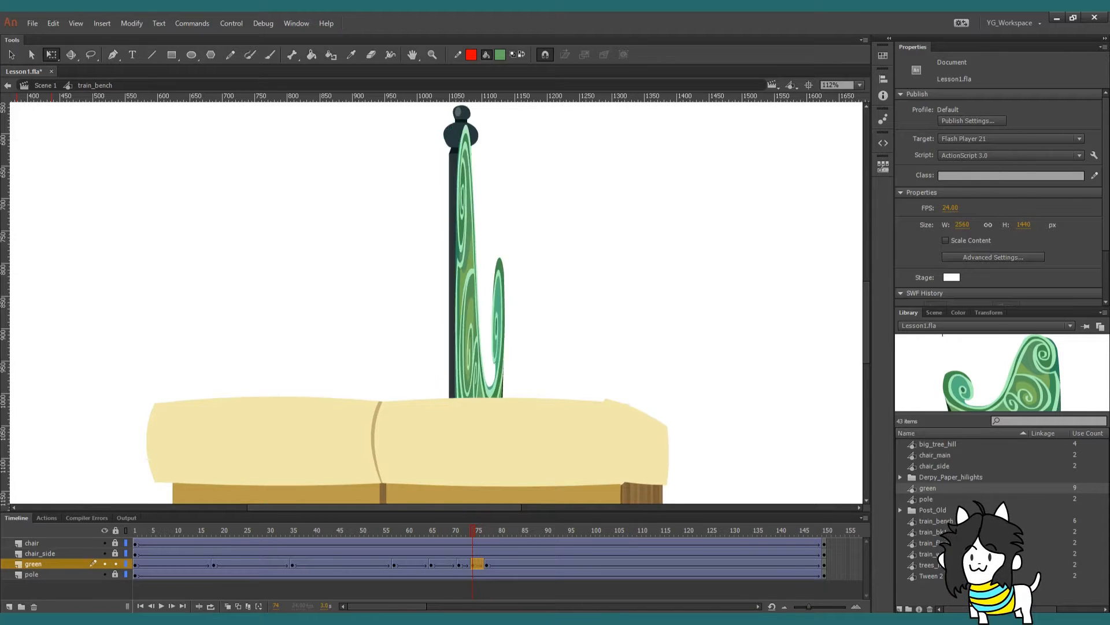
key(period)
key(period)
Convert the green tween between frames 74 and 77 to frame-by-frame animation and select the panel at frame 74
right_click(474, 565)
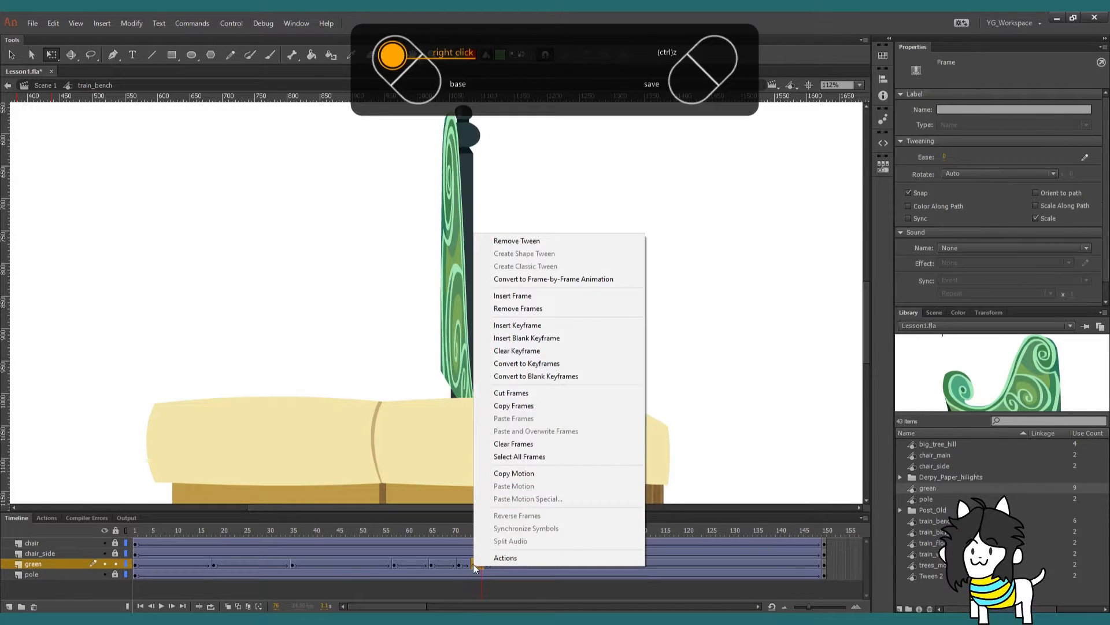
click(501, 279)
key(comma)
key(comma)
key(comma)
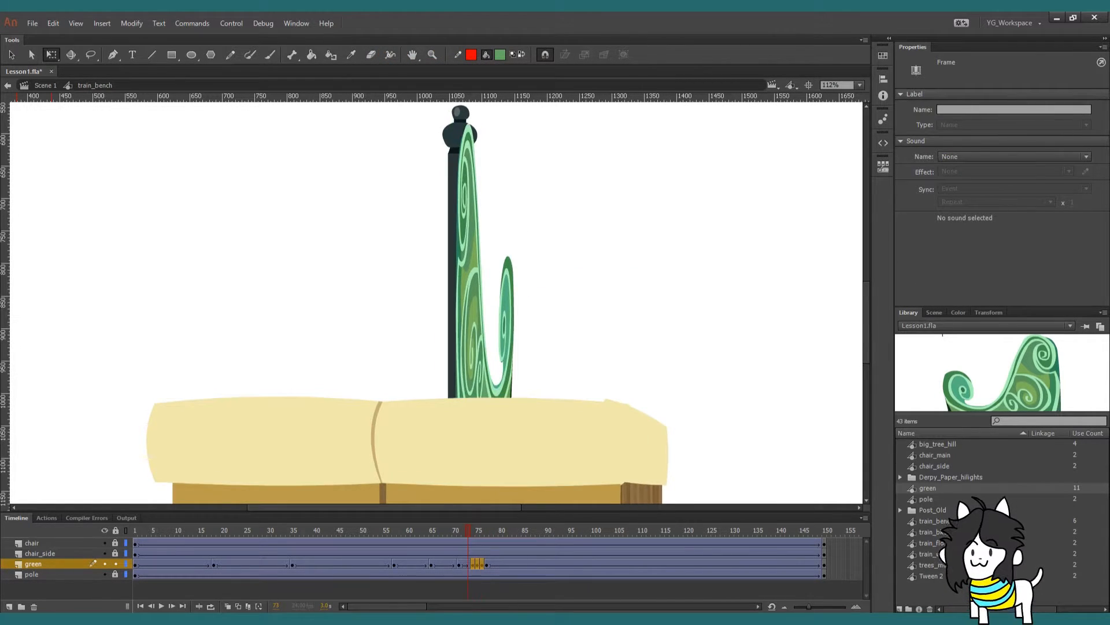
key(period)
click(470, 280)
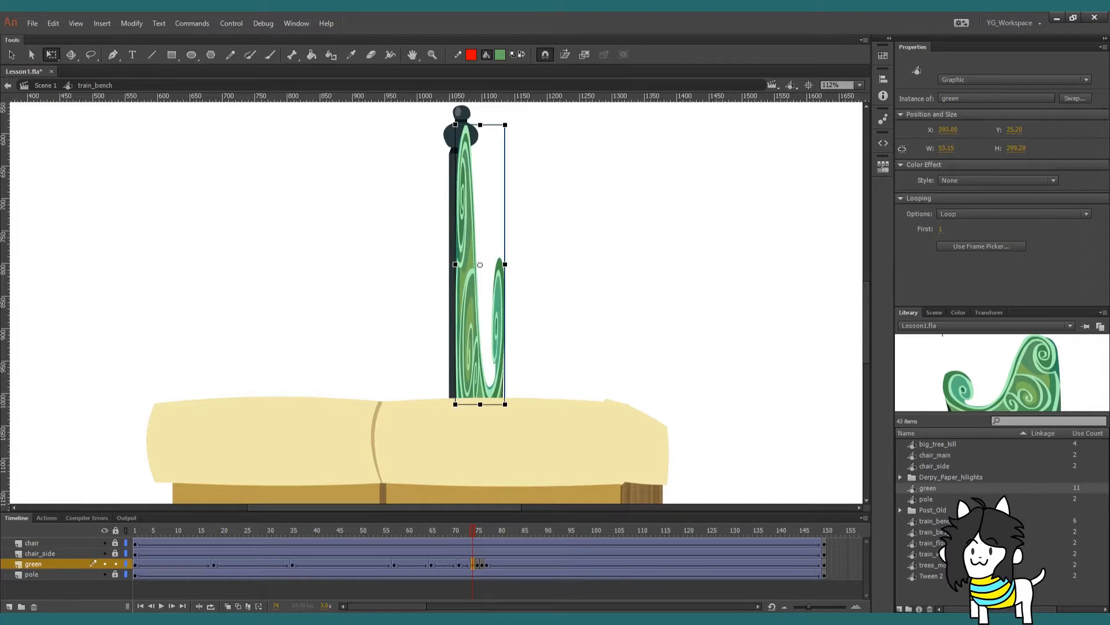
At frame 75, skew the green panel's base level and nudge the panel across until its edge meets the pole
key(period)
click(470, 279)
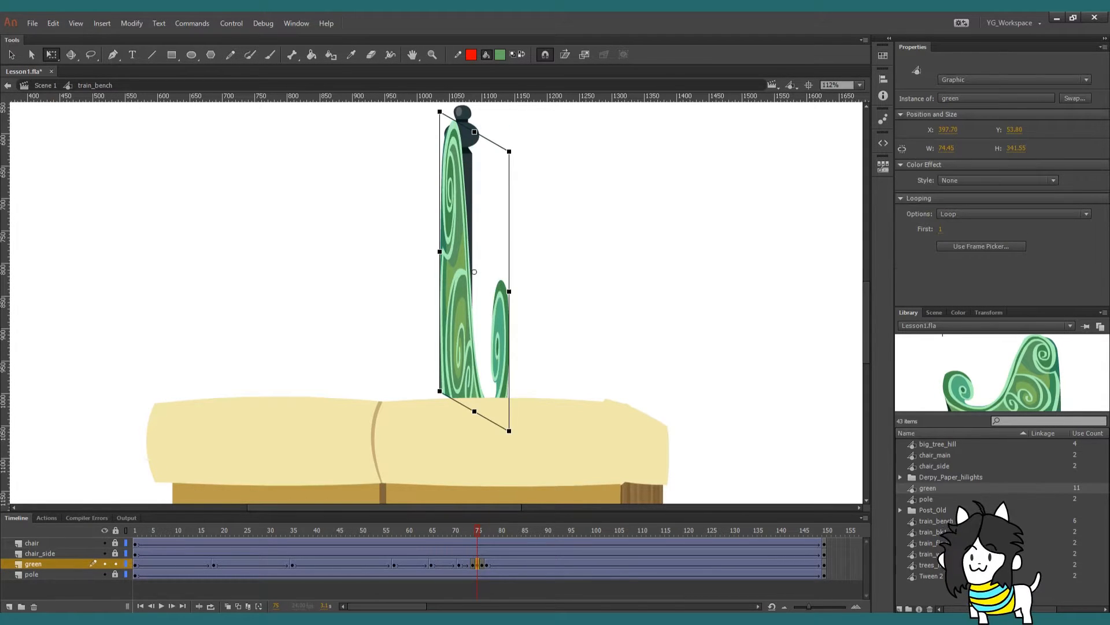
drag(509, 222, 509, 201)
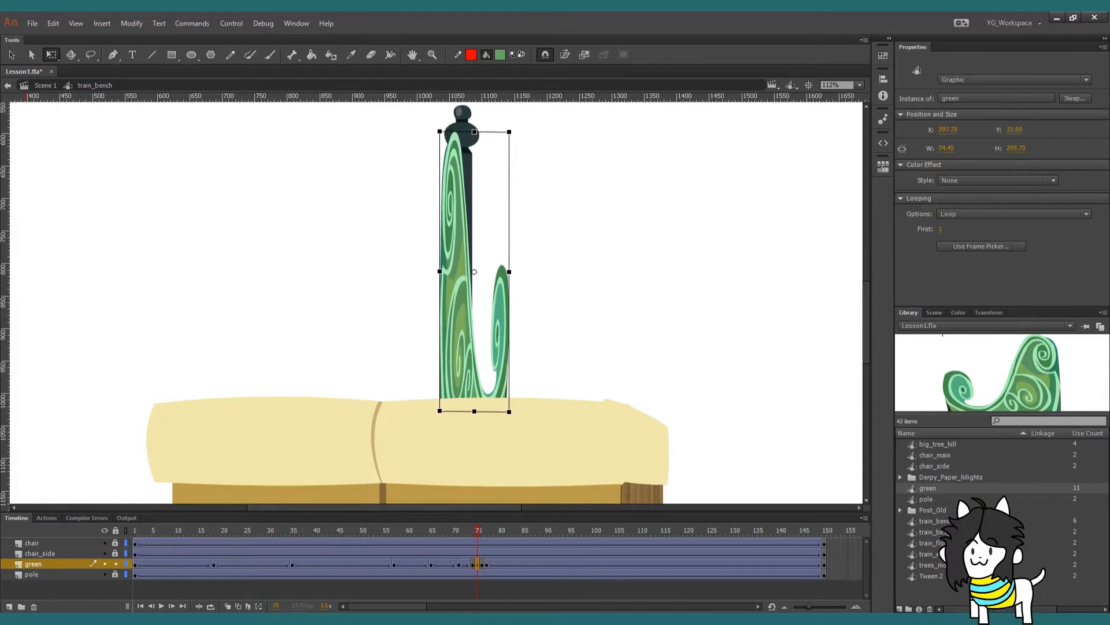
key(Right)
key(Right)
key(Right)
key(Right)
key(Right)
key(Right)
key(Right)
key(Right)
key(Right)
key(Right)
key(Right)
key(Right)
key(Right)
key(Right)
key(Right)
key(Right)
key(Right)
key(Right)
key(Right)
key(Right)
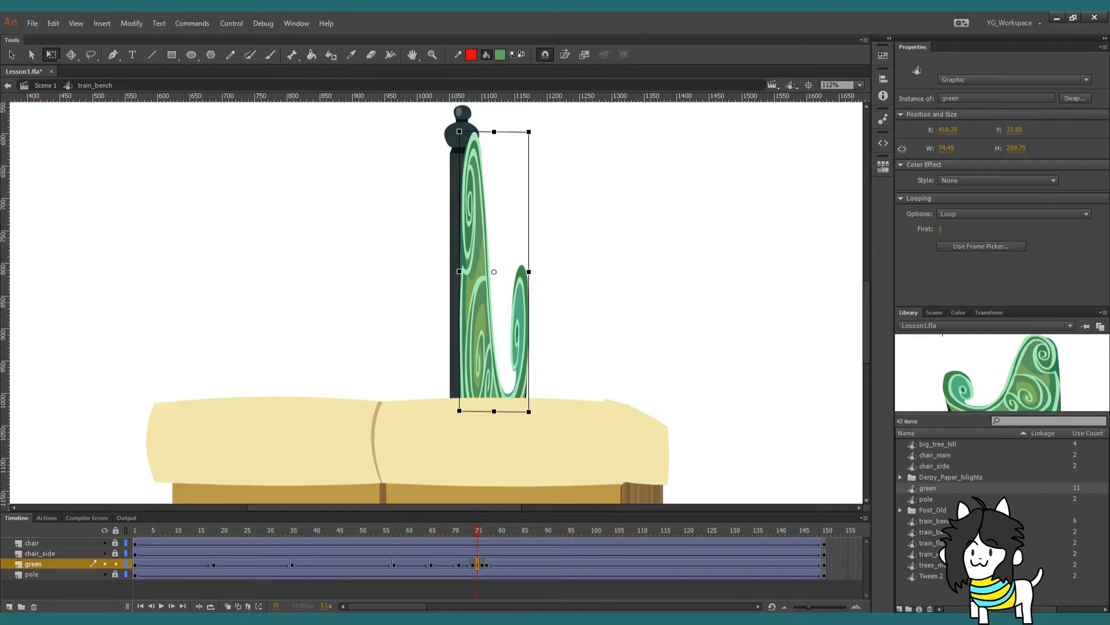
Compare frame 75 with the previous frame and narrow the green panel further at frame 75
key(comma)
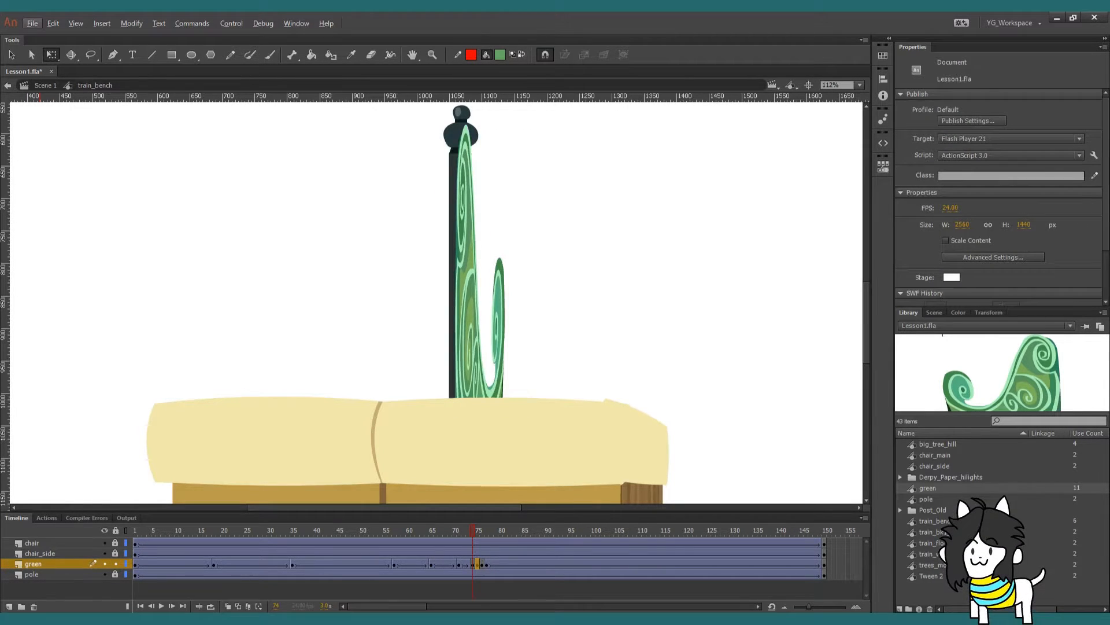
key(period)
key(ctrl+a)
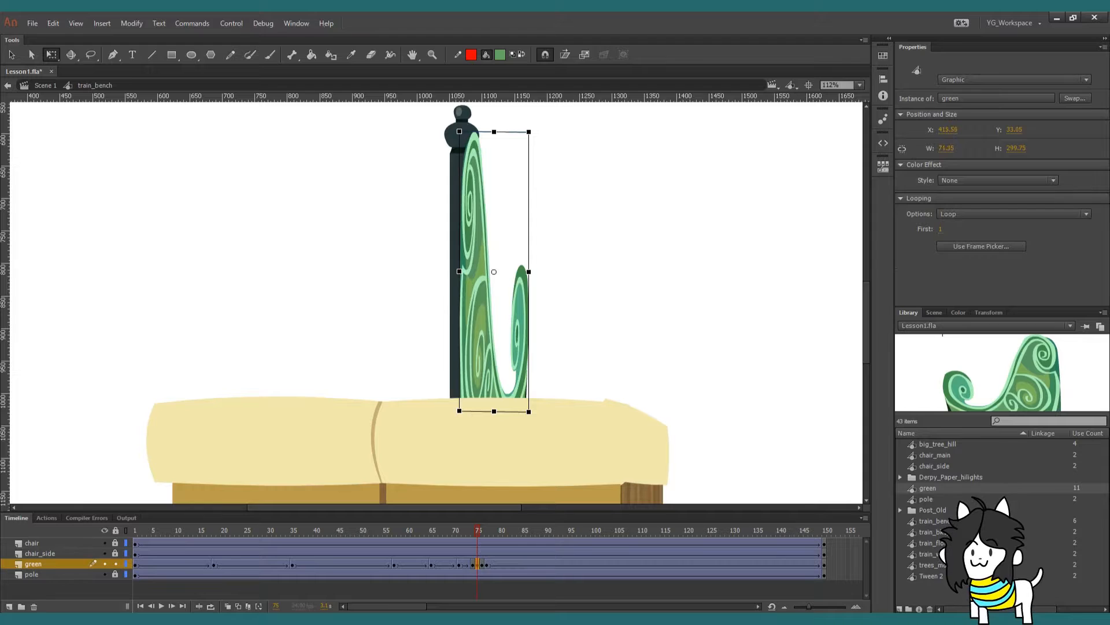
drag(529, 272, 486, 305)
key(ctrl+shift+a)
At frame 76, move the green panel onto the pole, skew its base level and narrow it to a thin sliver
key(period)
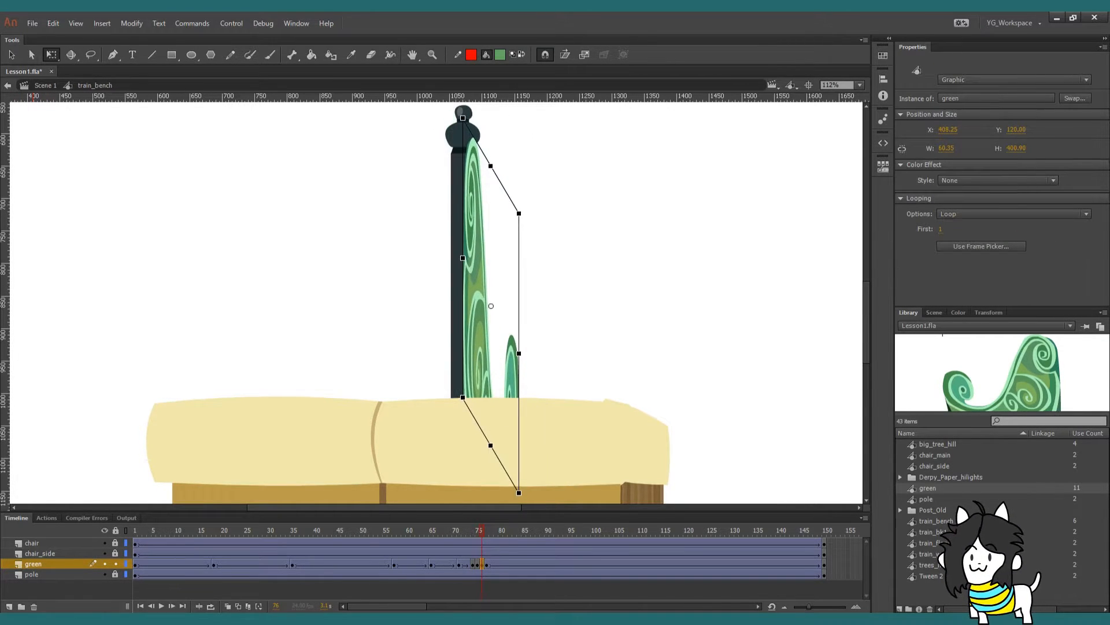
mouse_move(463, 257)
mouse_down()
mouse_move(462, 353)
mouse_move(456, 269)
mouse_up()
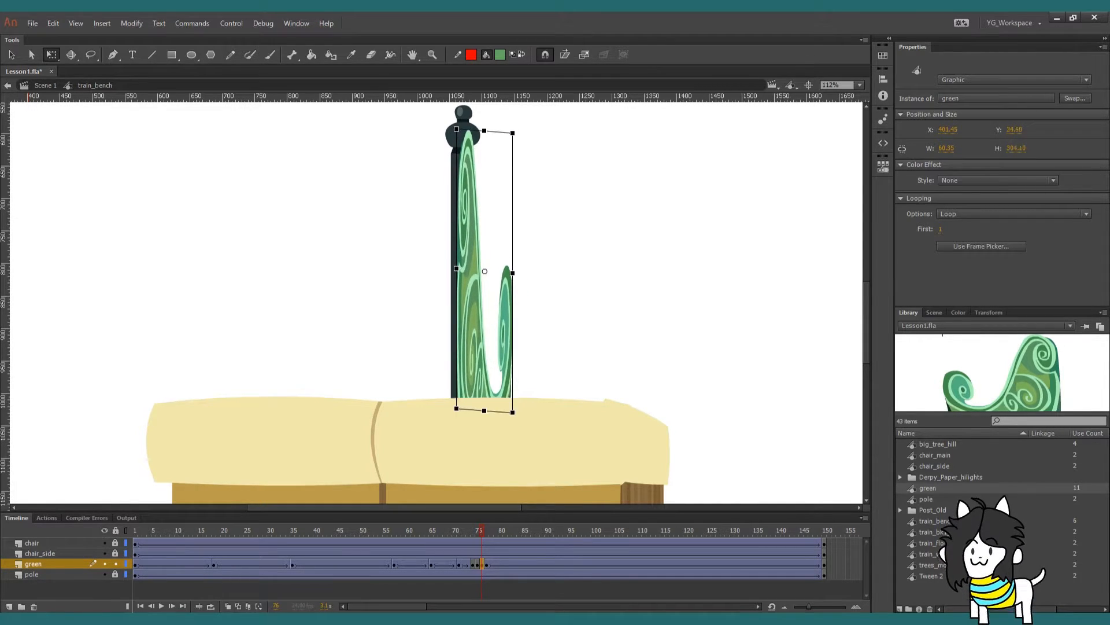
drag(512, 342, 513, 338)
drag(512, 269, 485, 269)
key(.)
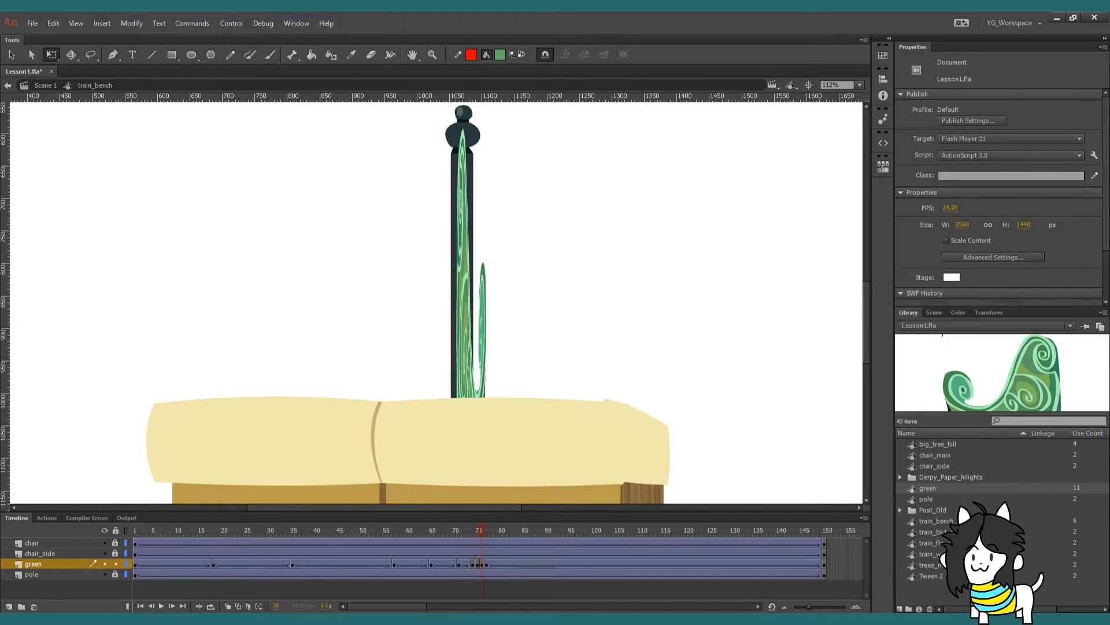
click(466, 269)
drag(465, 269, 466, 269)
At frame 77, nudge the edge-on green panel slightly down along the pole and check the adjacent frames
key(.)
key(.)
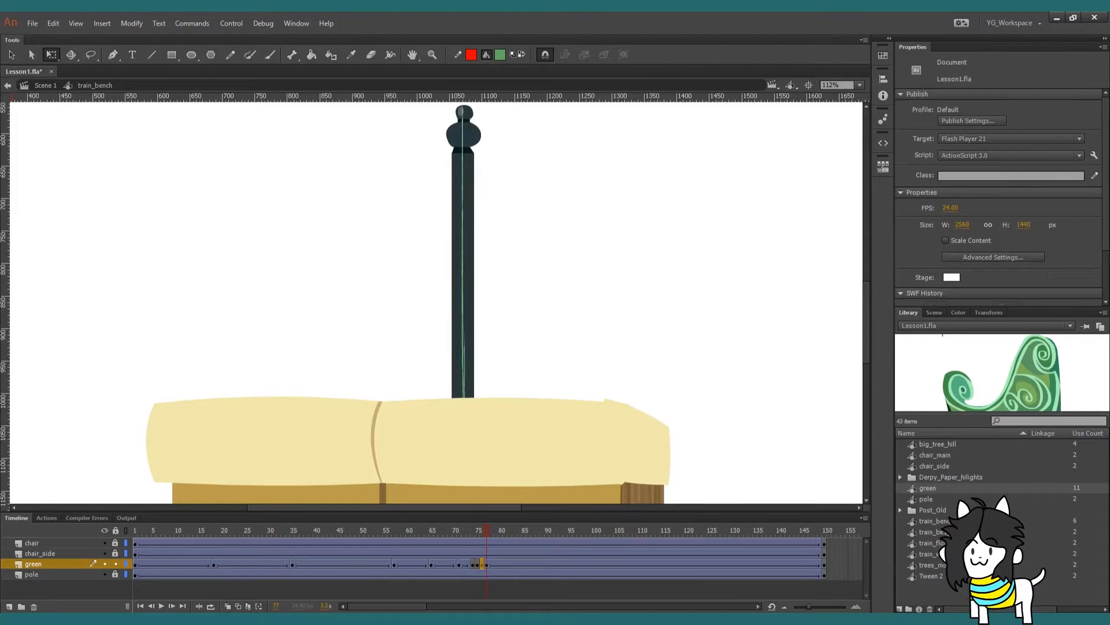
click(463, 269)
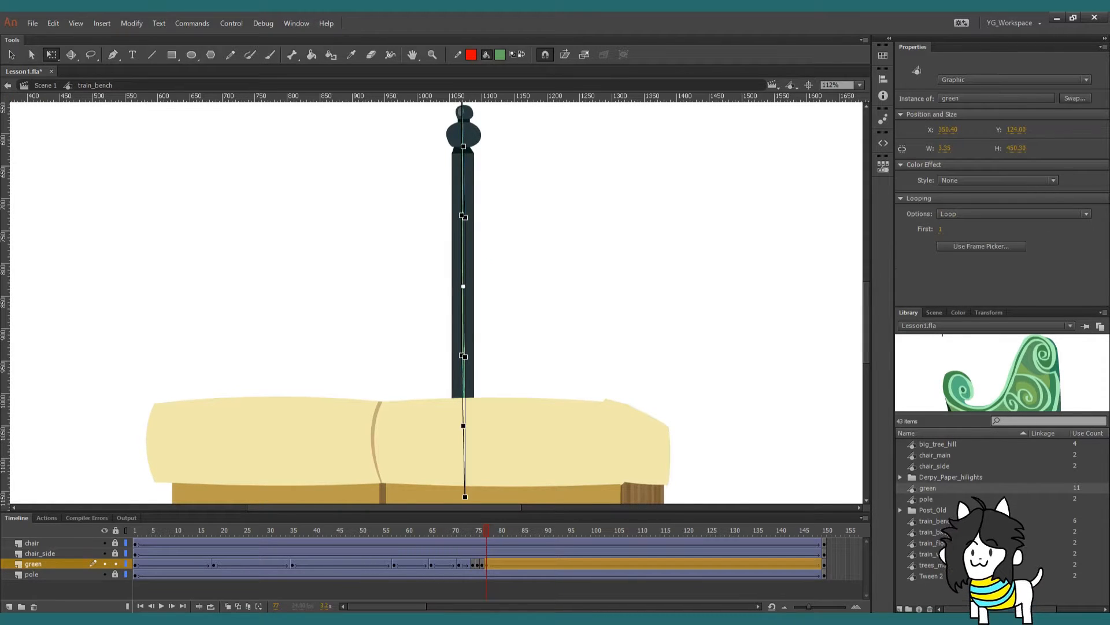
key(Down)
key(Down)
key(Down)
key(Down)
key(Down)
key(Down)
key(Down)
key(Down)
key(Down)
key(Down)
key(Down)
key(Down)
key(Down)
key(Down)
key(Down)
key(Down)
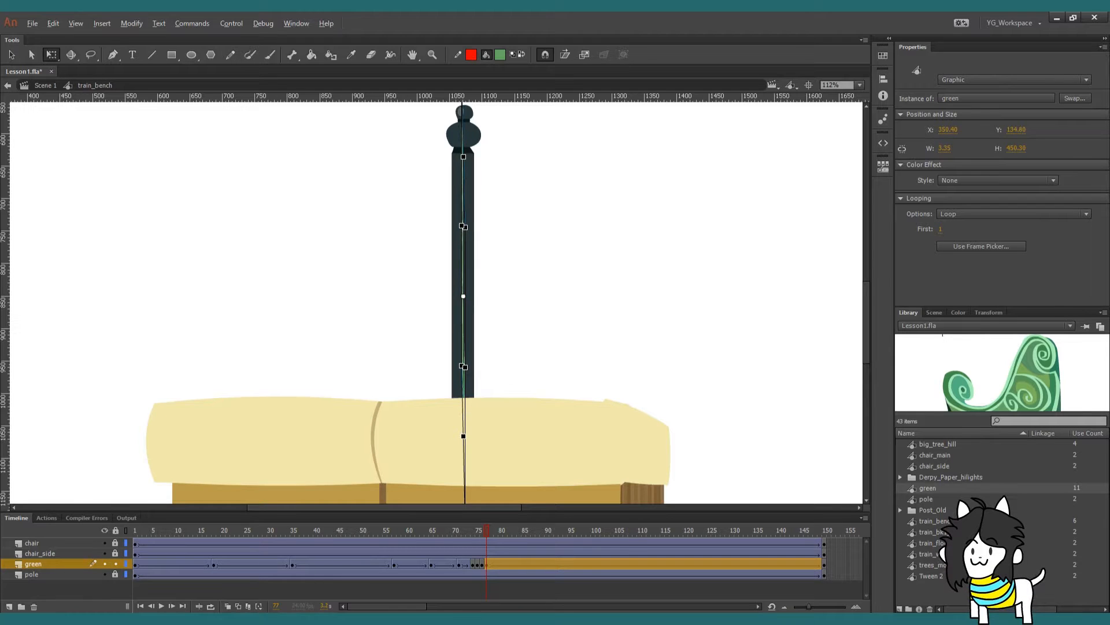
key(.)
key(.)
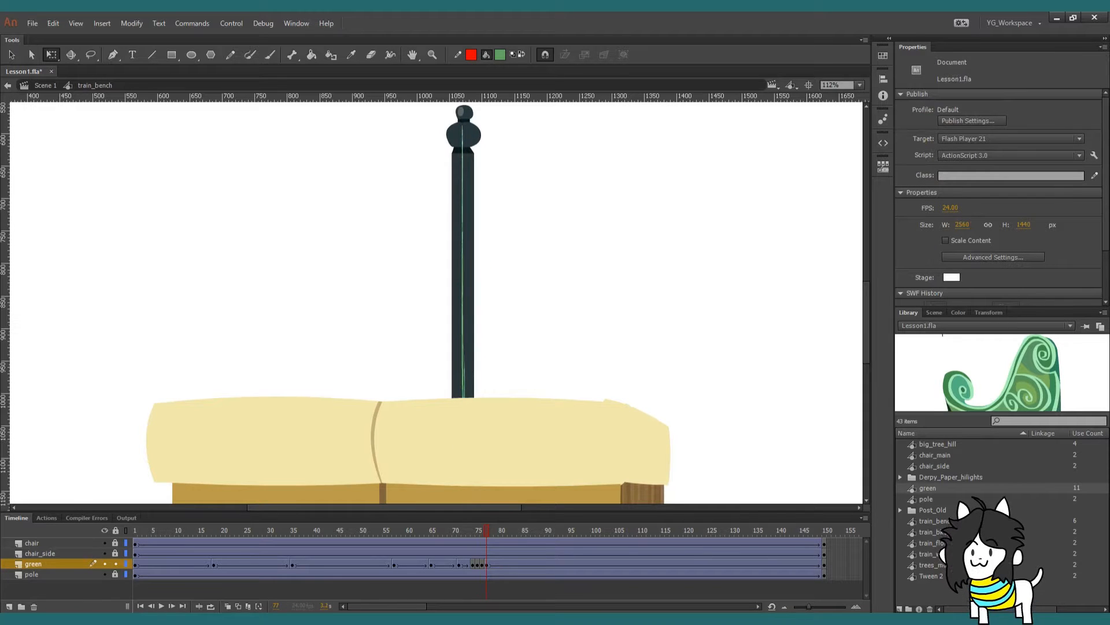
Play the bench animation from the start and scrub through frames 1 to 36 to check the green panel
click(139, 530)
key(Return)
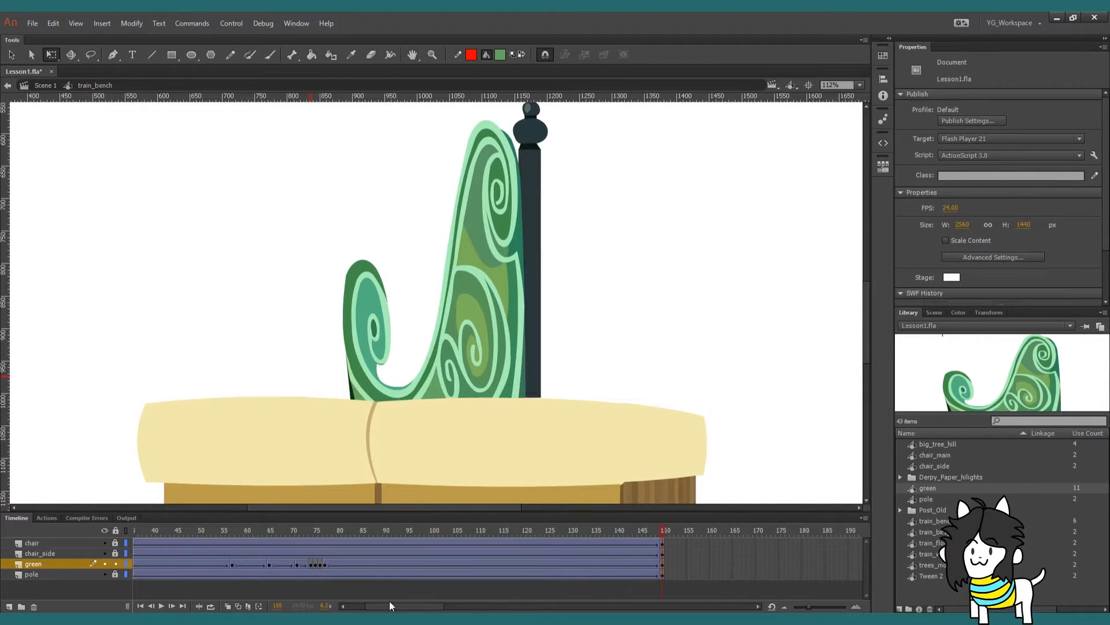
drag(390, 606, 373, 605)
click(178, 538)
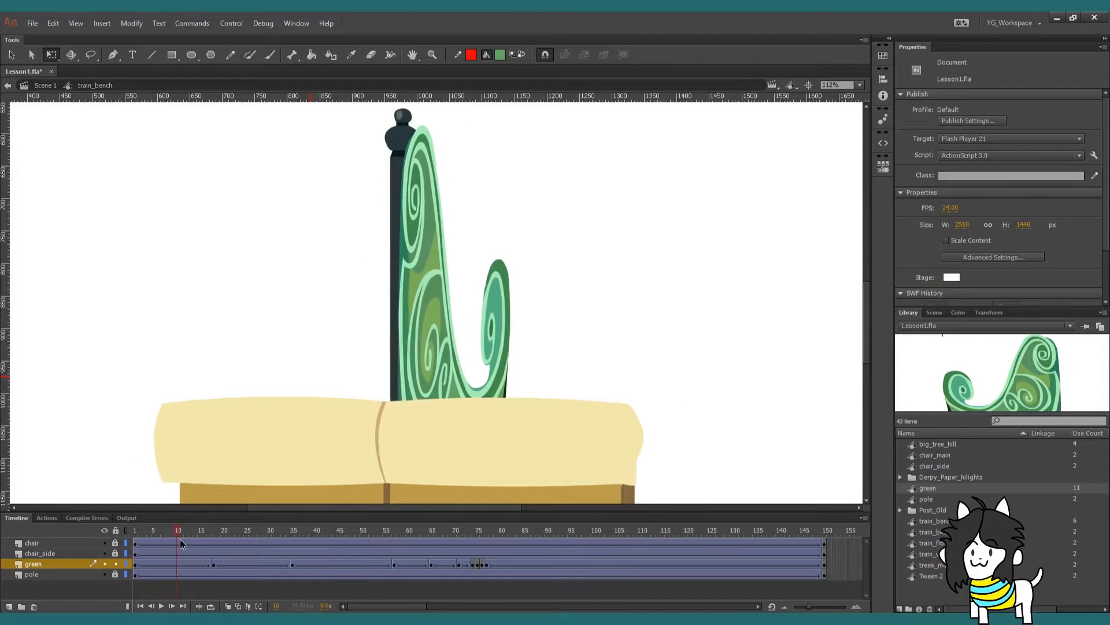
drag(181, 543, 127, 544)
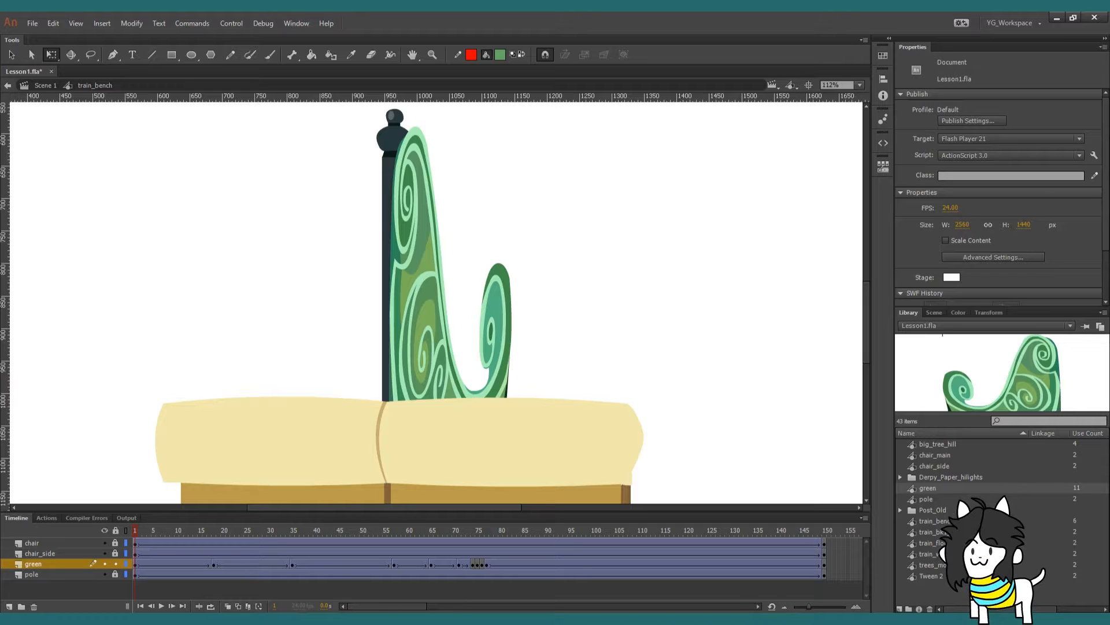
drag(169, 532, 298, 540)
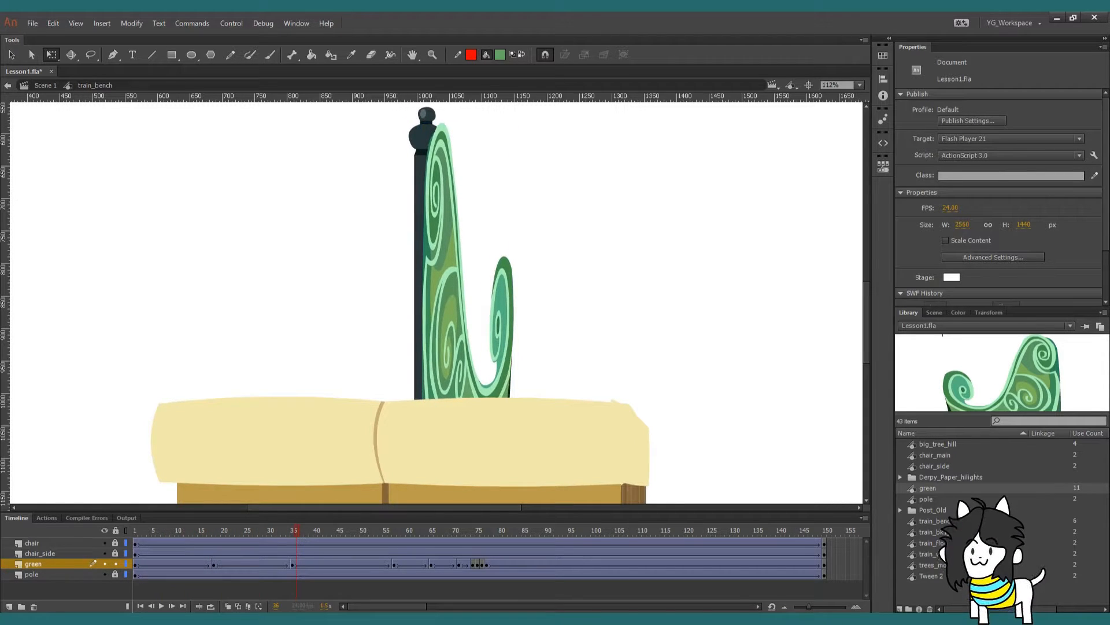
Narrow the green panel to about 46 px at frame 35, and squeeze it horizontally at frame 57 as well
double_click(292, 563)
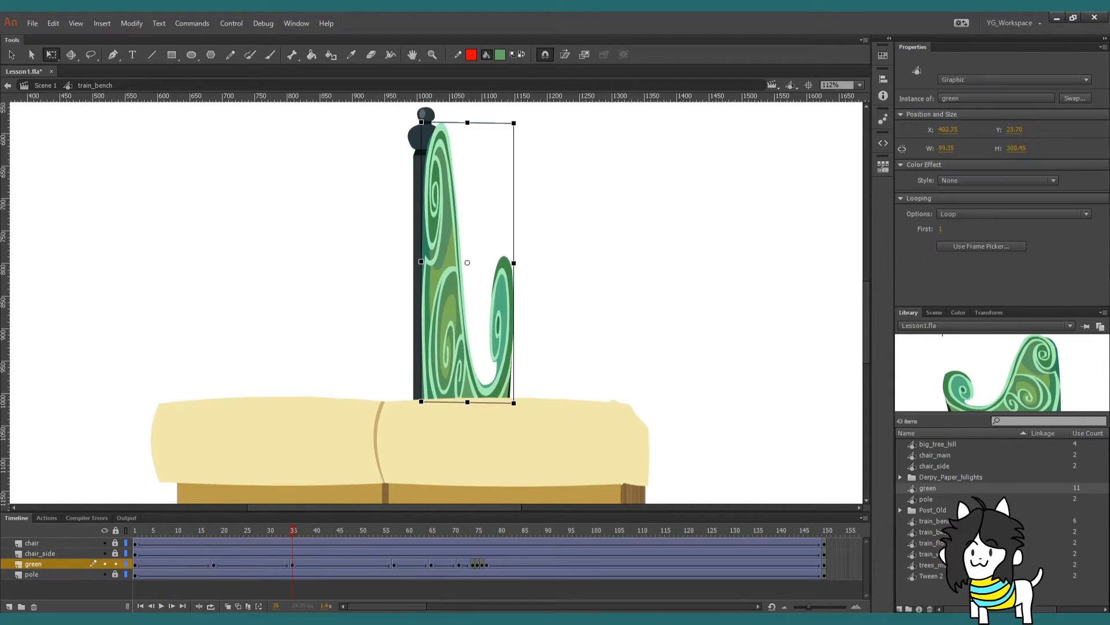
drag(512, 263, 464, 263)
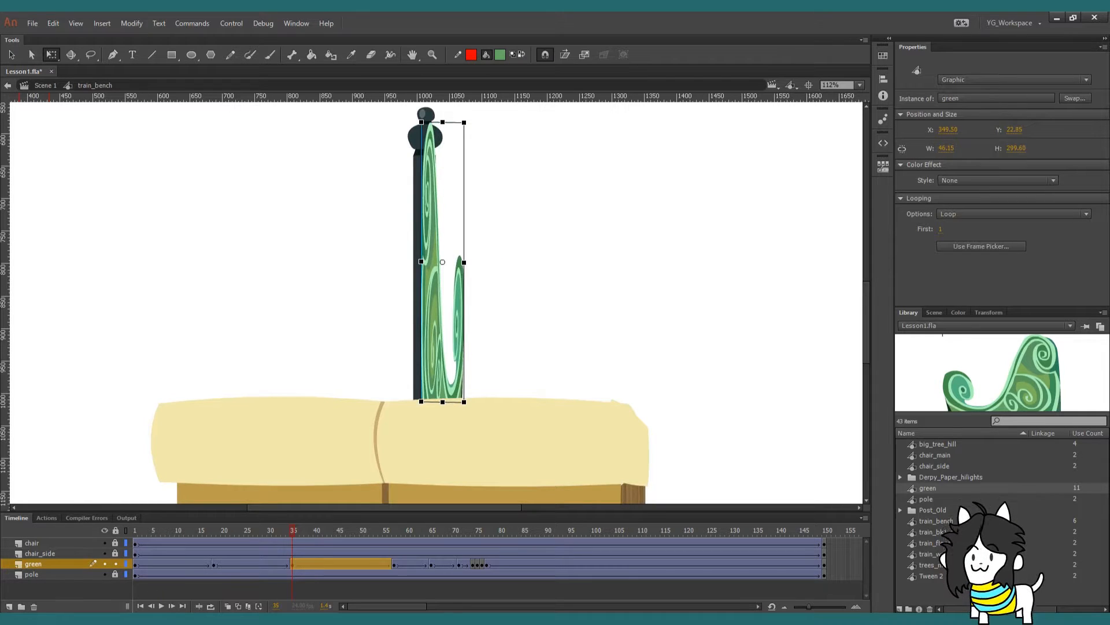
drag(309, 525, 394, 528)
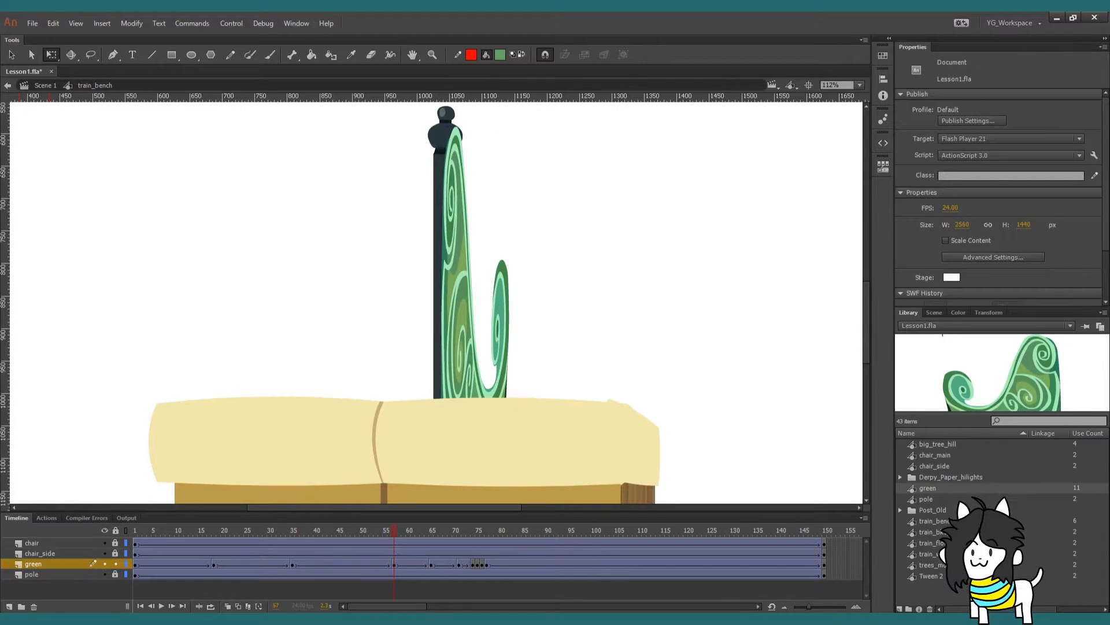
double_click(410, 563)
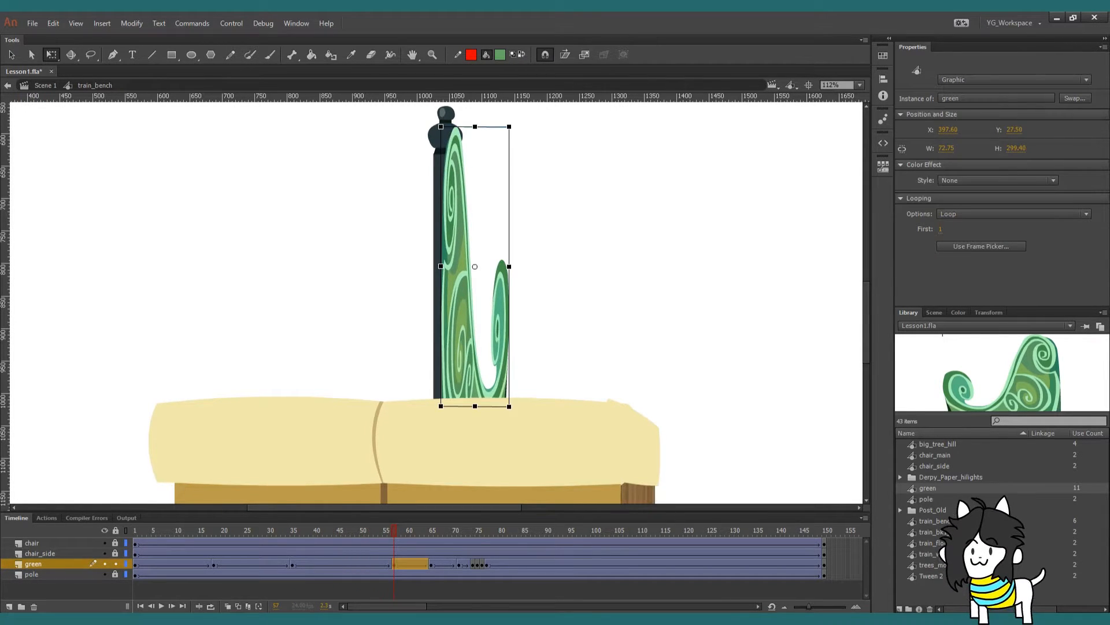
drag(509, 266, 466, 267)
click(296, 533)
drag(297, 533, 427, 527)
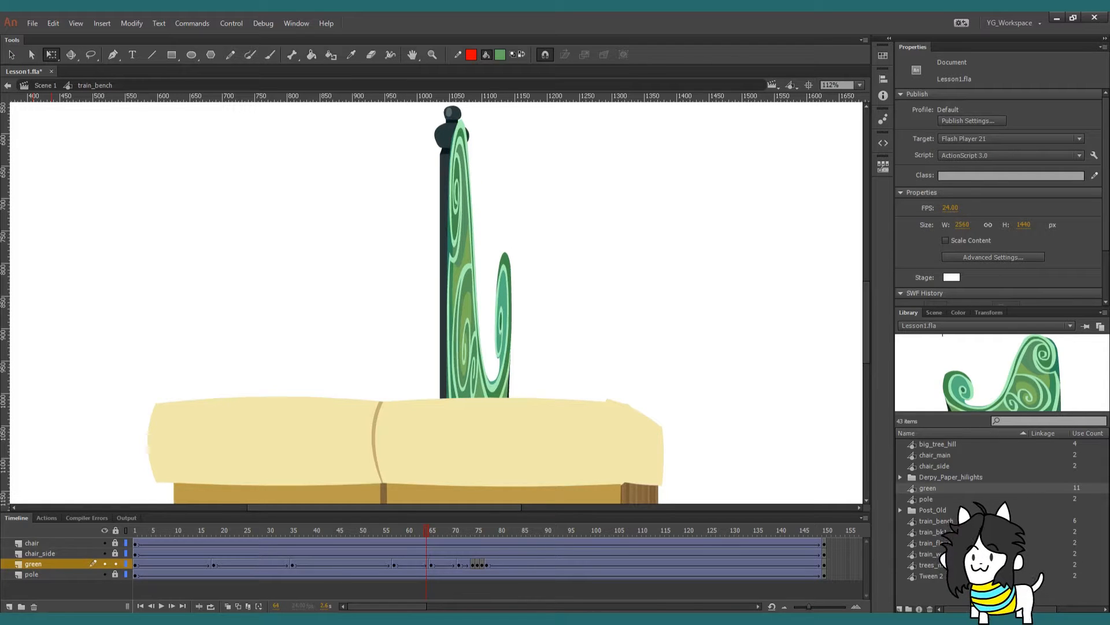
Clear the green layer's keyframes from about frame 63 to 79 and play the bench animation to check the tween
click(486, 564)
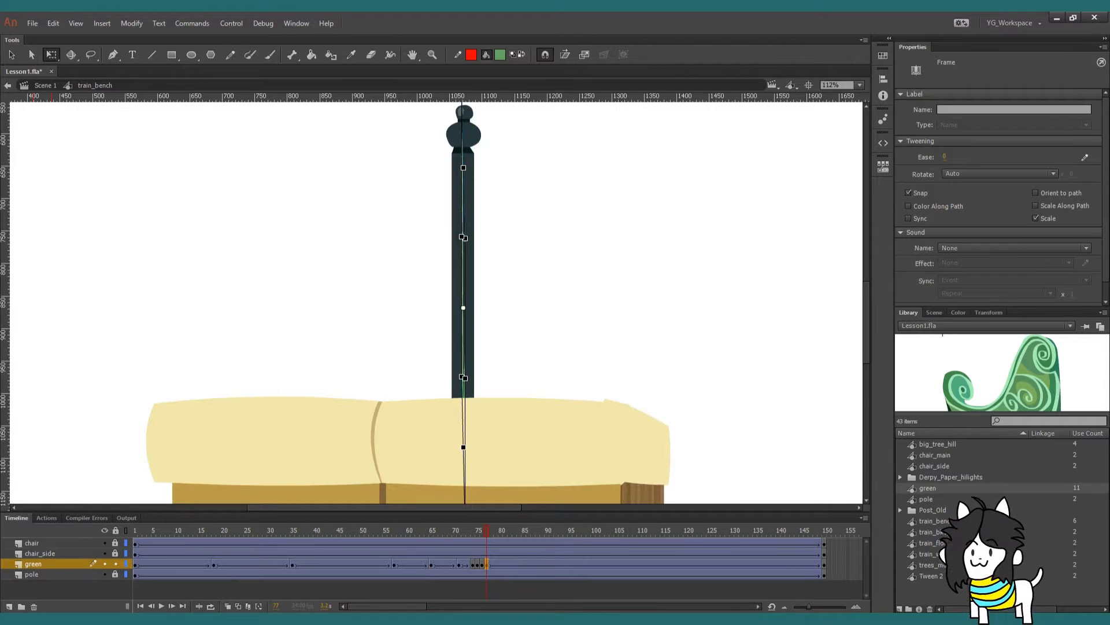
drag(421, 564, 496, 563)
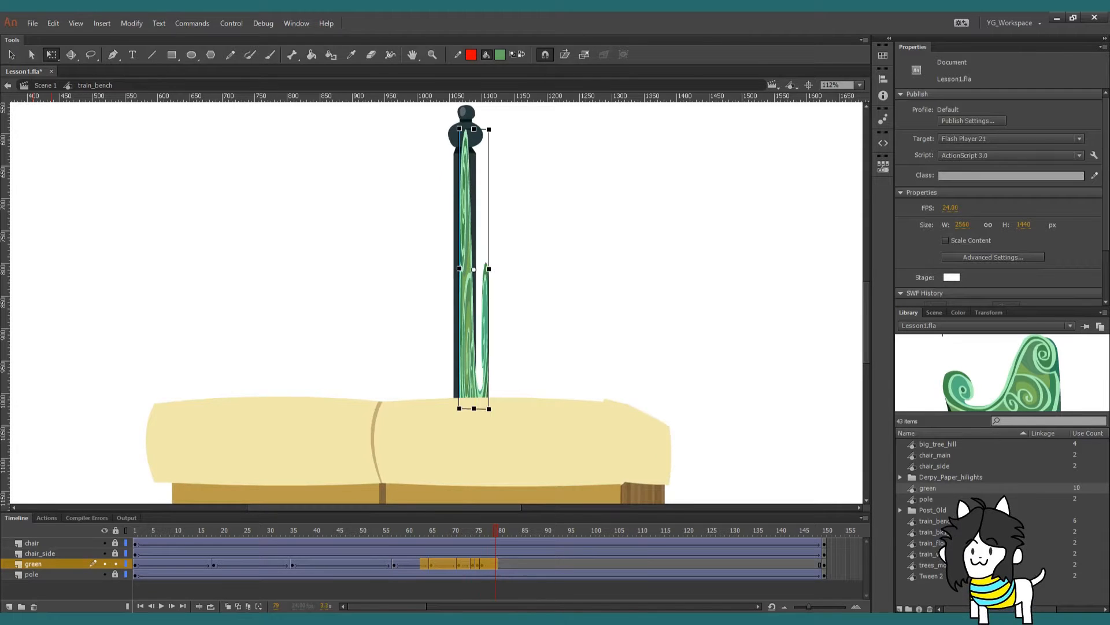
right_click(478, 566)
click(509, 349)
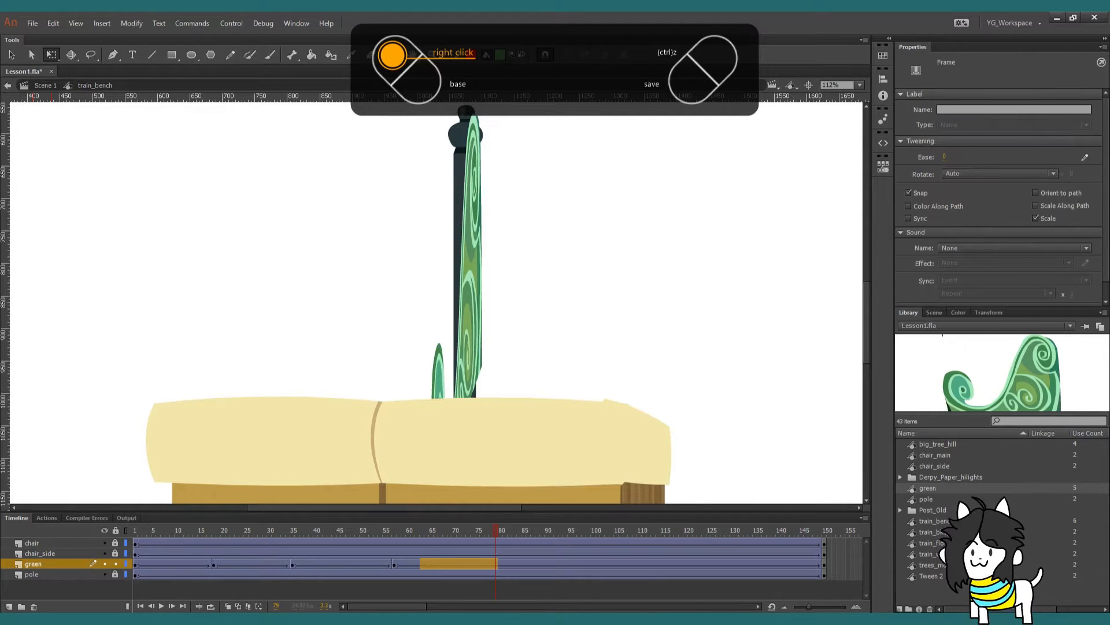
click(231, 531)
key(Return)
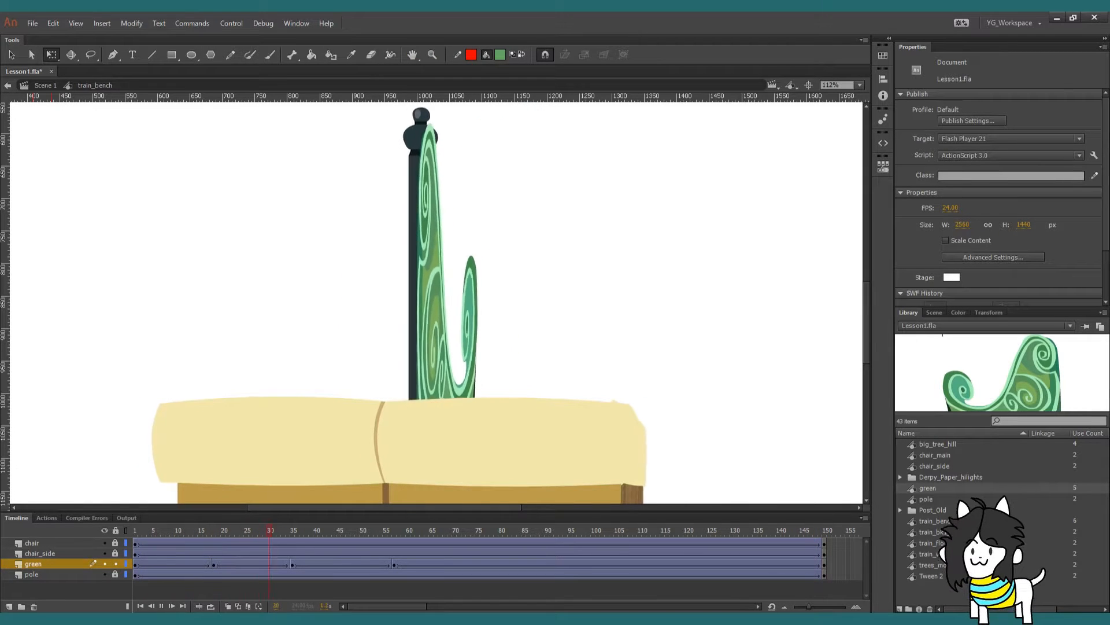
At frame 42, move the green panel against the pole and skew it so its base sits nearly level
drag(291, 536, 325, 539)
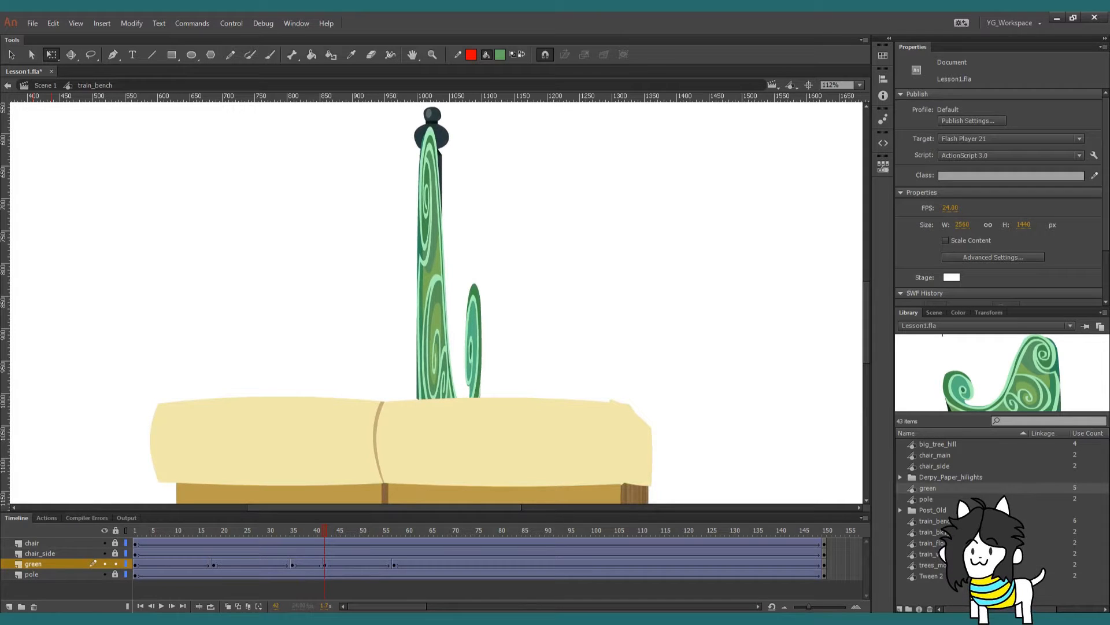
click(437, 276)
drag(437, 276, 494, 234)
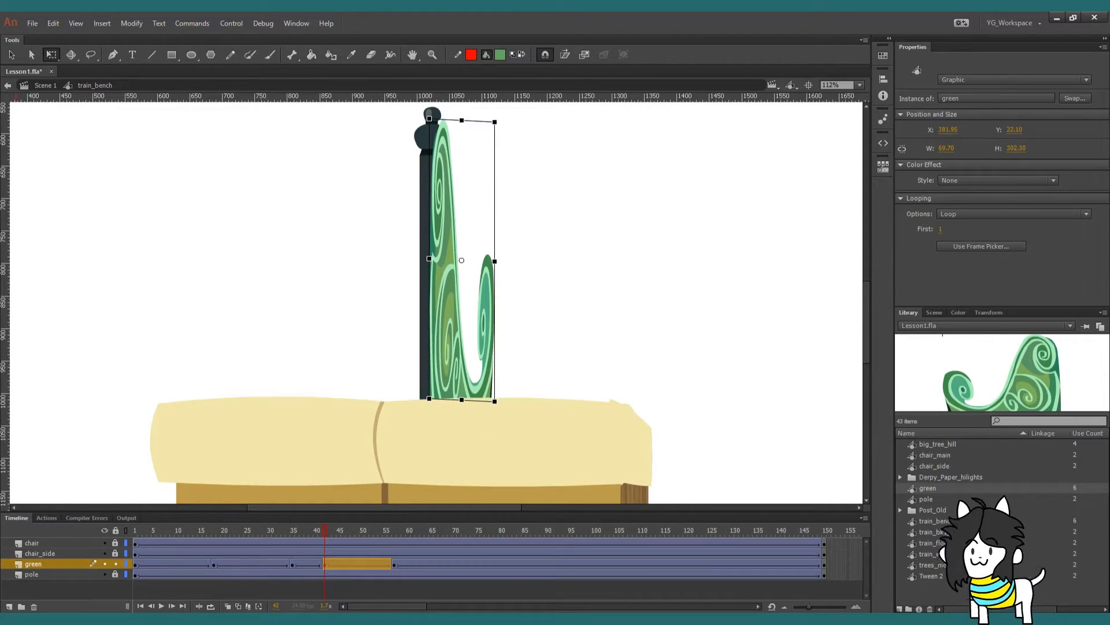
click(521, 249)
Move the sliver-thin green panel onto the pole at frame 57
drag(341, 531, 903, 503)
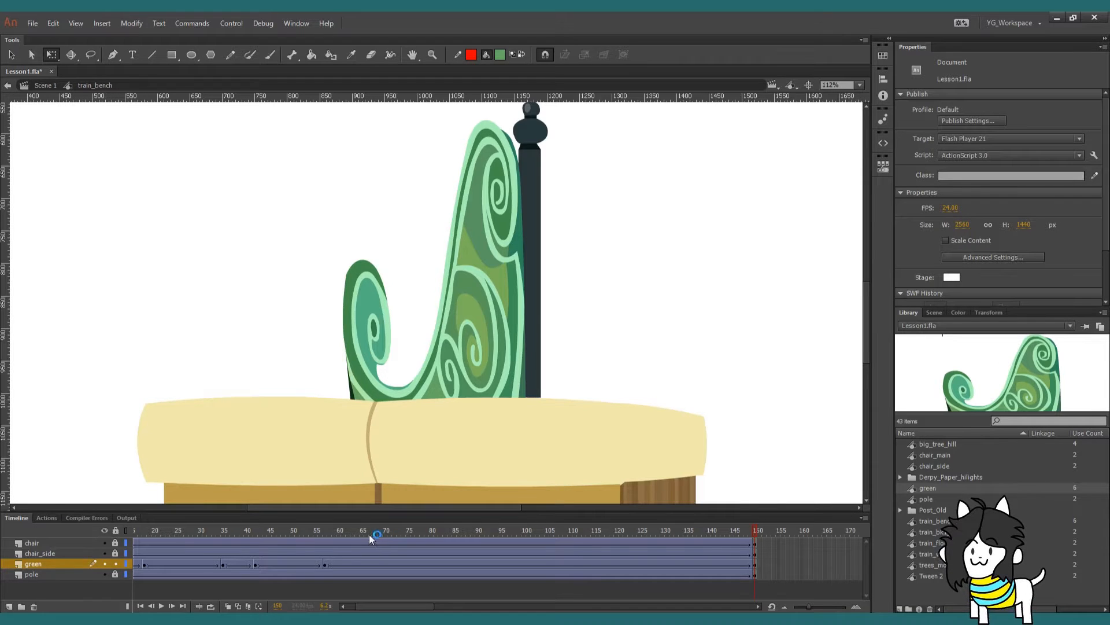
drag(369, 534, 397, 521)
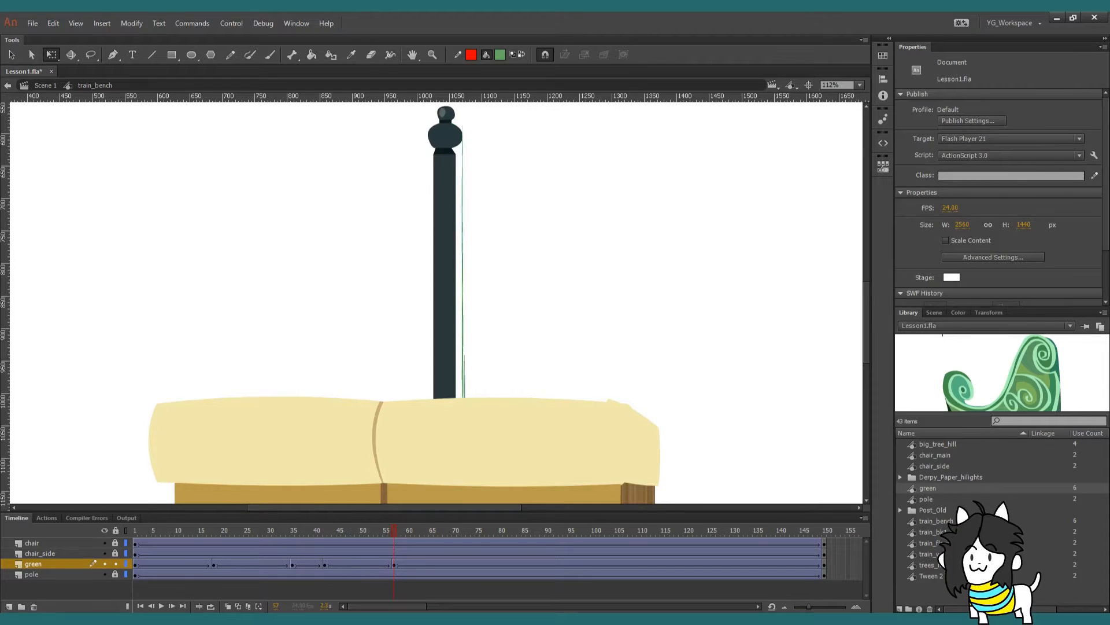
click(464, 307)
drag(464, 306, 448, 306)
Narrow the green panel to about 36 px at frame 42, and align, level and narrow it to about 50 px at frame 49
click(325, 564)
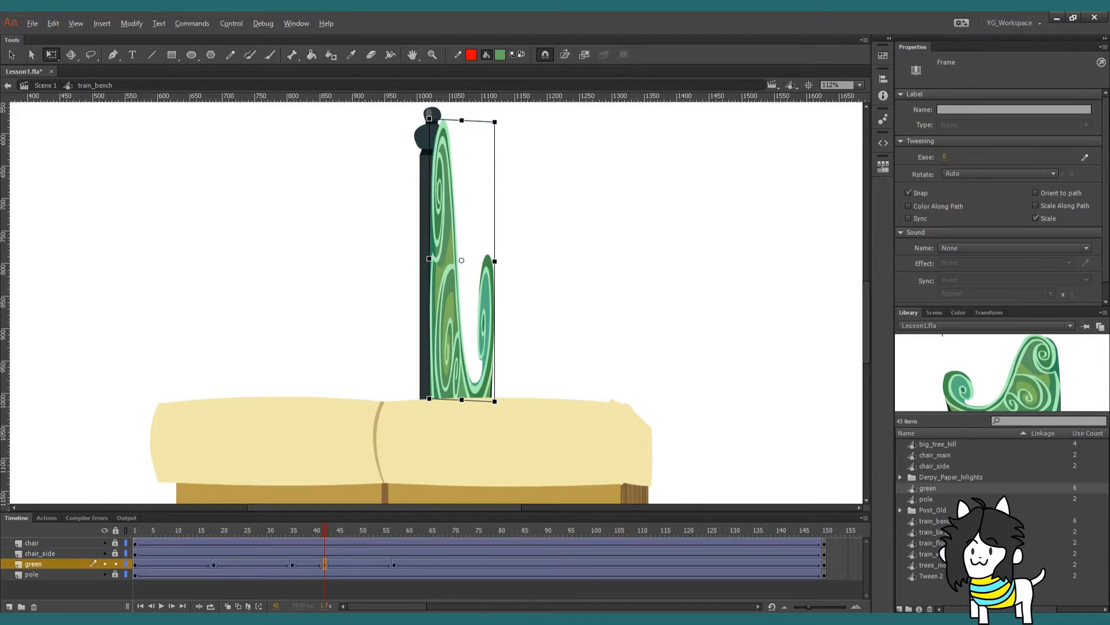
drag(495, 261, 463, 260)
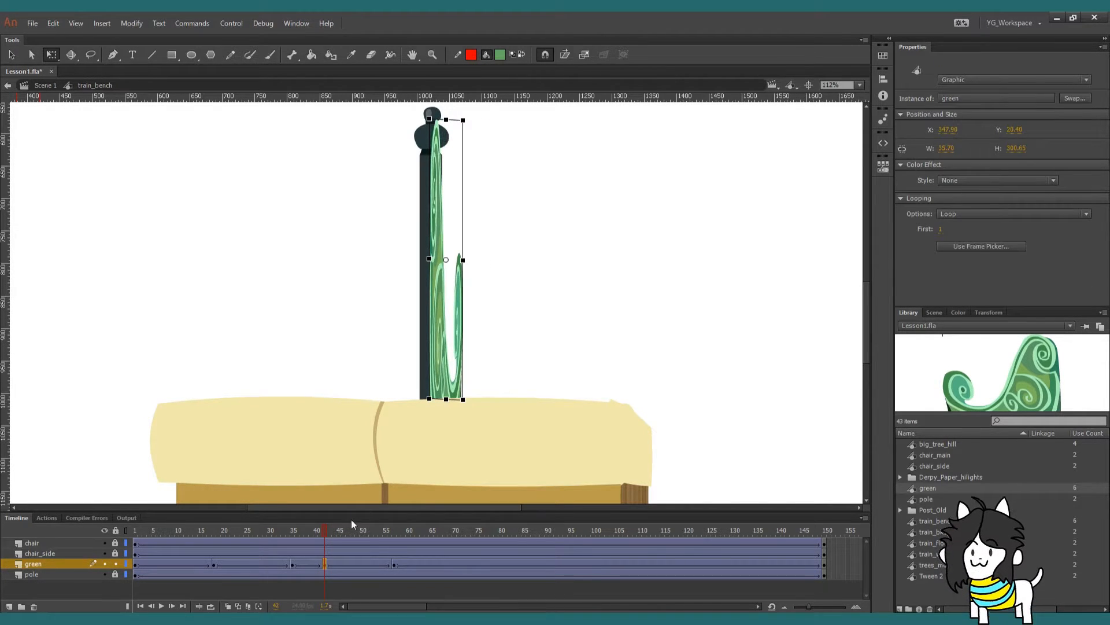
drag(330, 530, 358, 536)
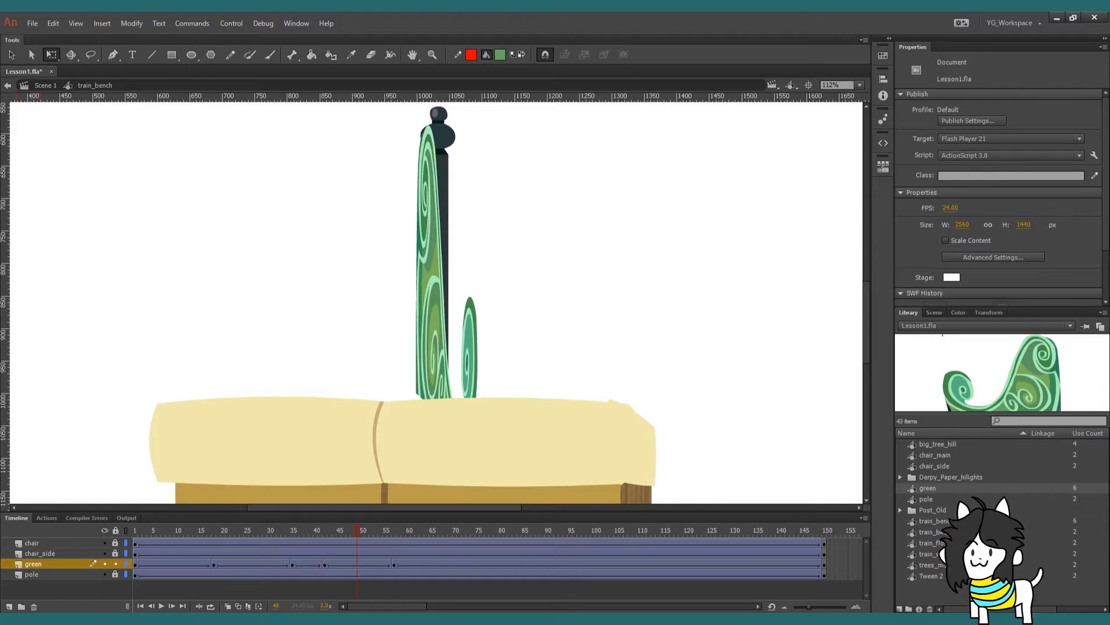
drag(433, 323, 449, 324)
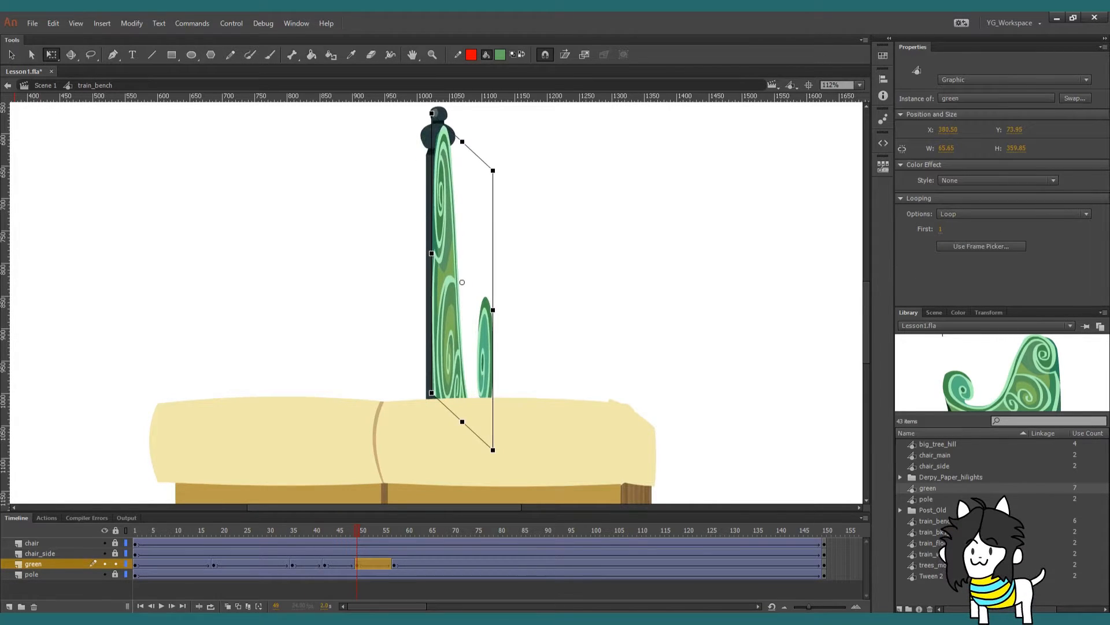
drag(493, 379, 493, 345)
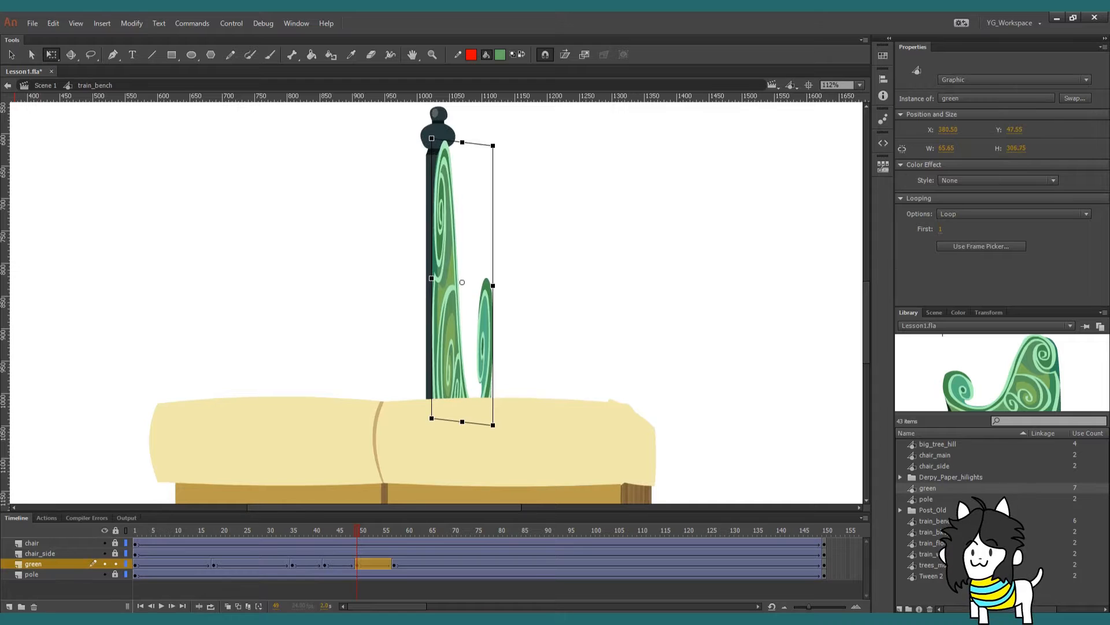
drag(444, 303, 444, 295)
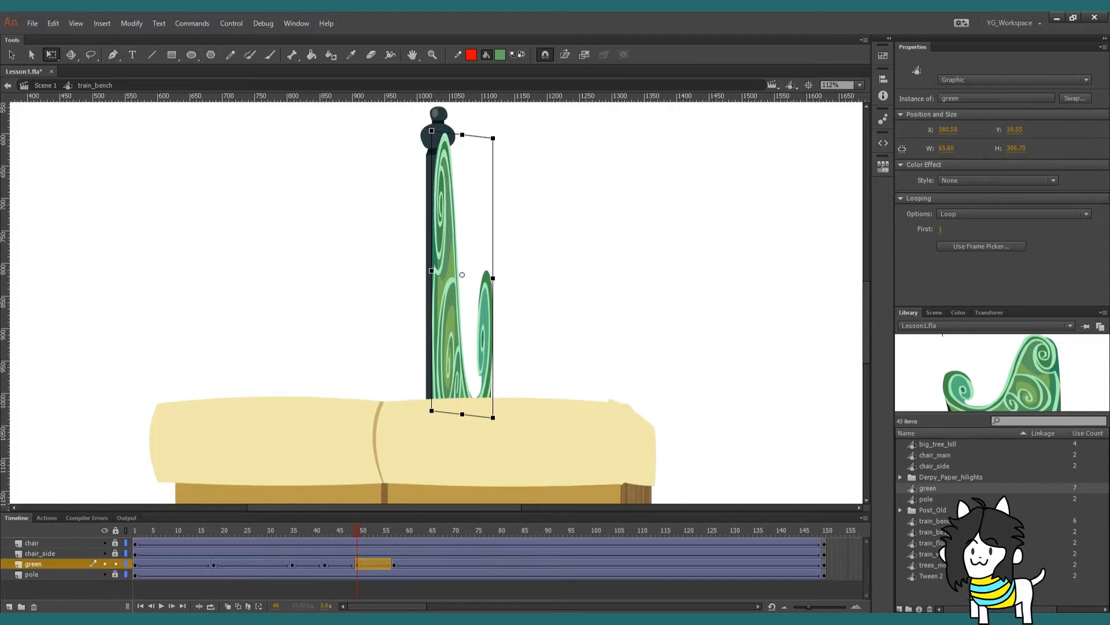
drag(493, 243, 478, 273)
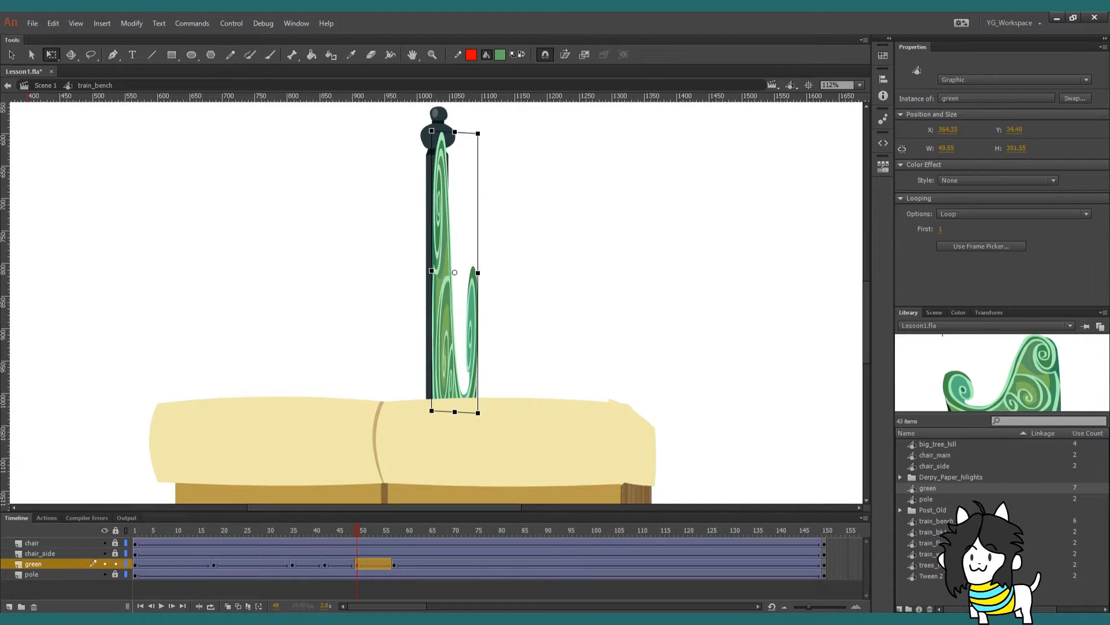
Clear the green layer's keyframe at frame 57 and make the panel a sliver about 10 px wide on the pole at frame 54
drag(318, 539, 396, 550)
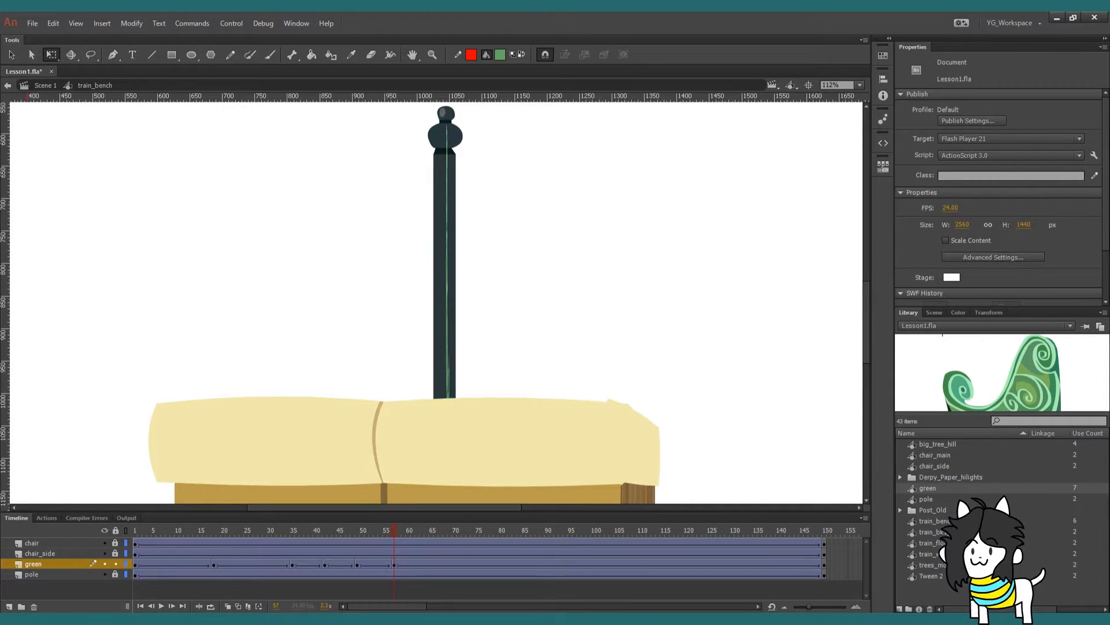
key(ctrl+a)
right_click(393, 563)
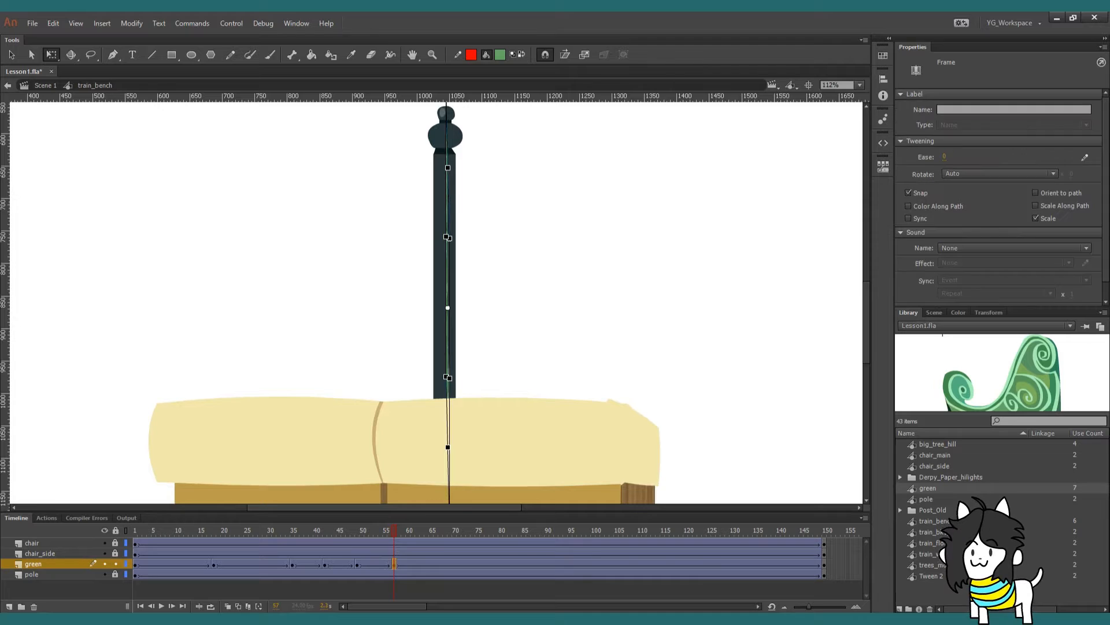
click(439, 347)
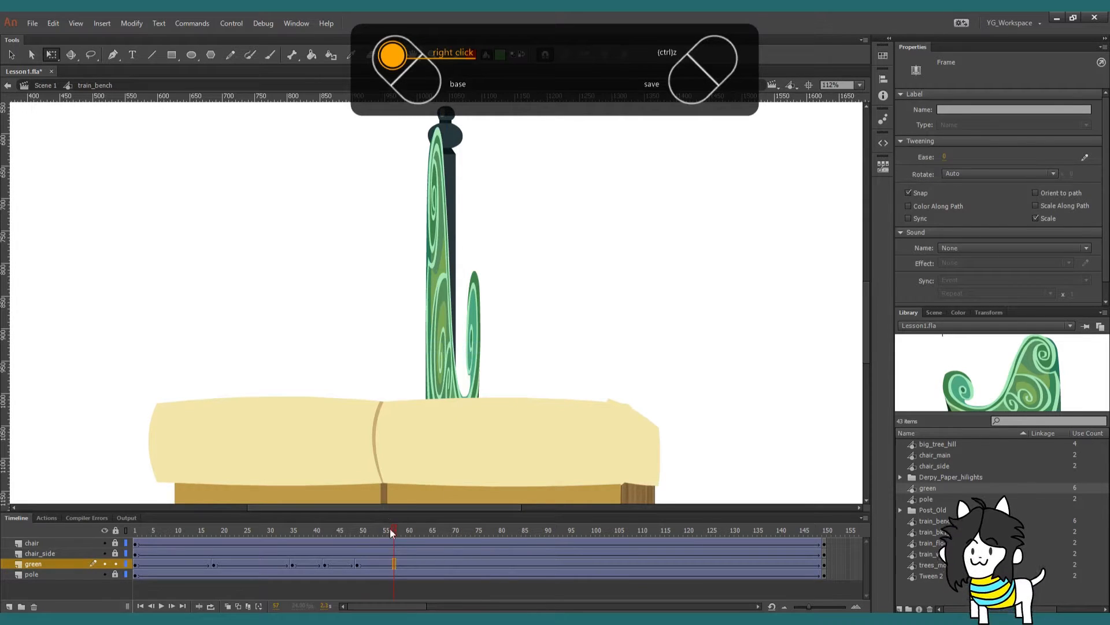
mouse_move(392, 530)
mouse_down()
mouse_move(333, 525)
mouse_move(381, 531)
mouse_up()
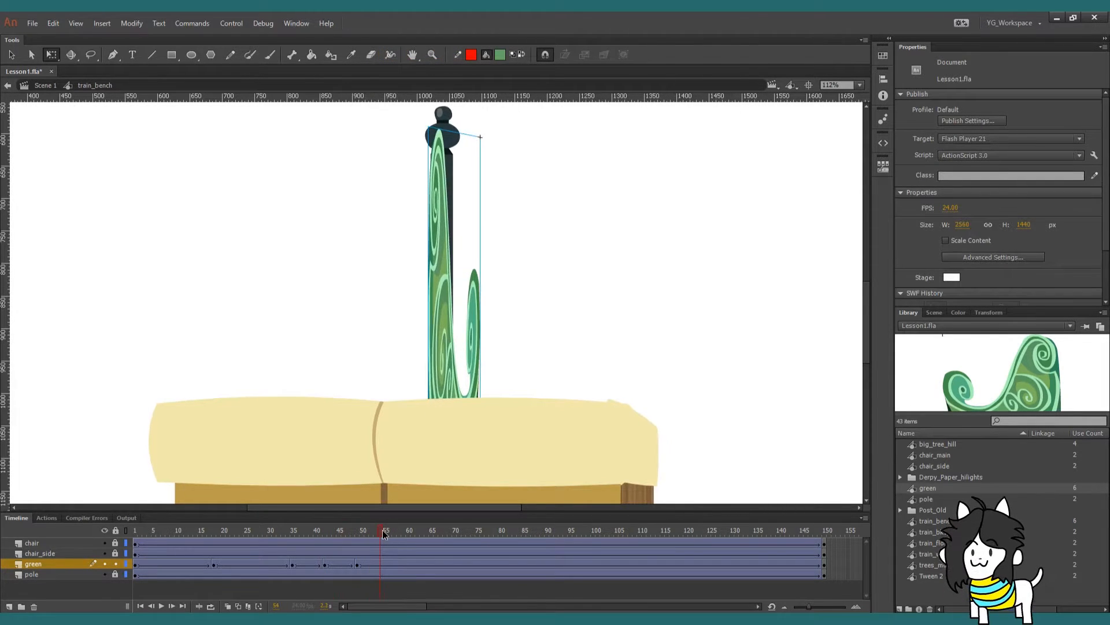
click(383, 564)
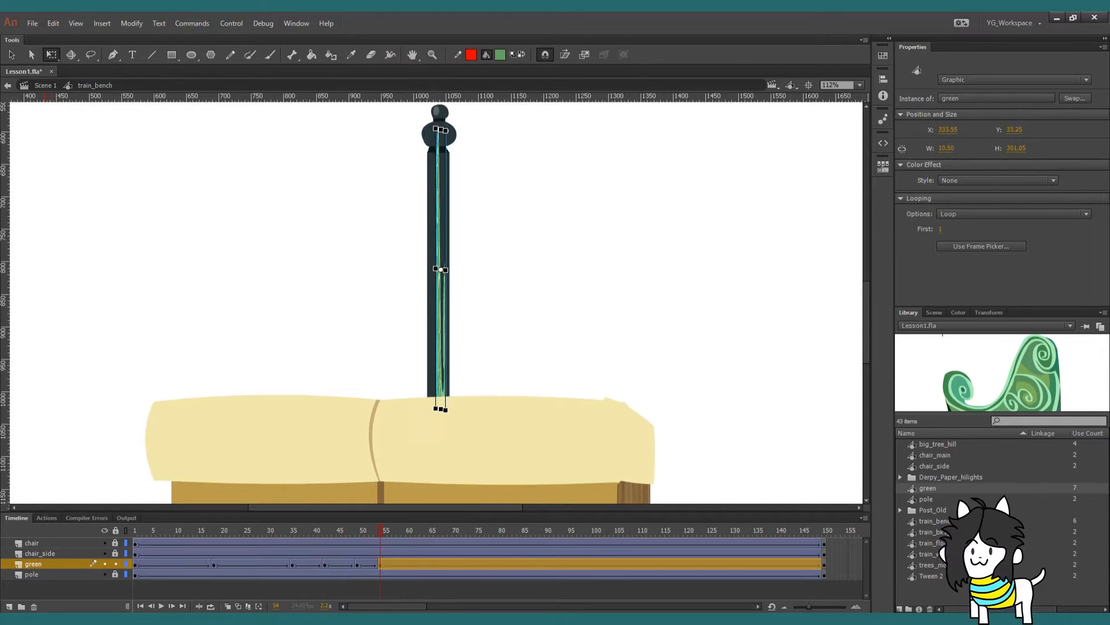
Play the bench animation from about frame 38 and again from frame 18 to check the green panel
click(306, 534)
key(Return)
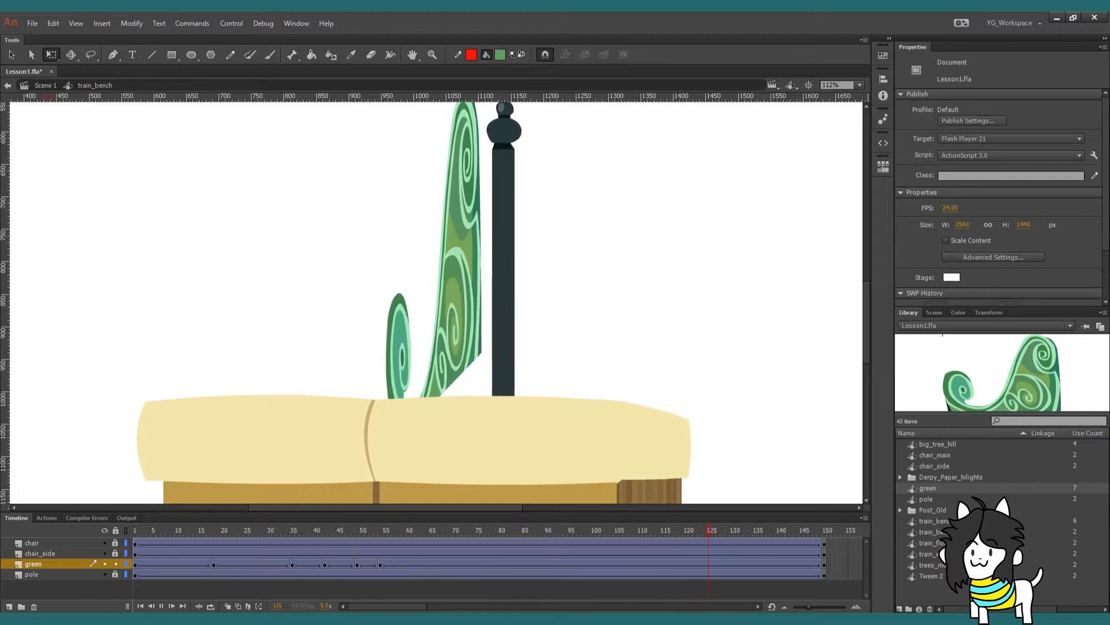
click(212, 535)
key(Return)
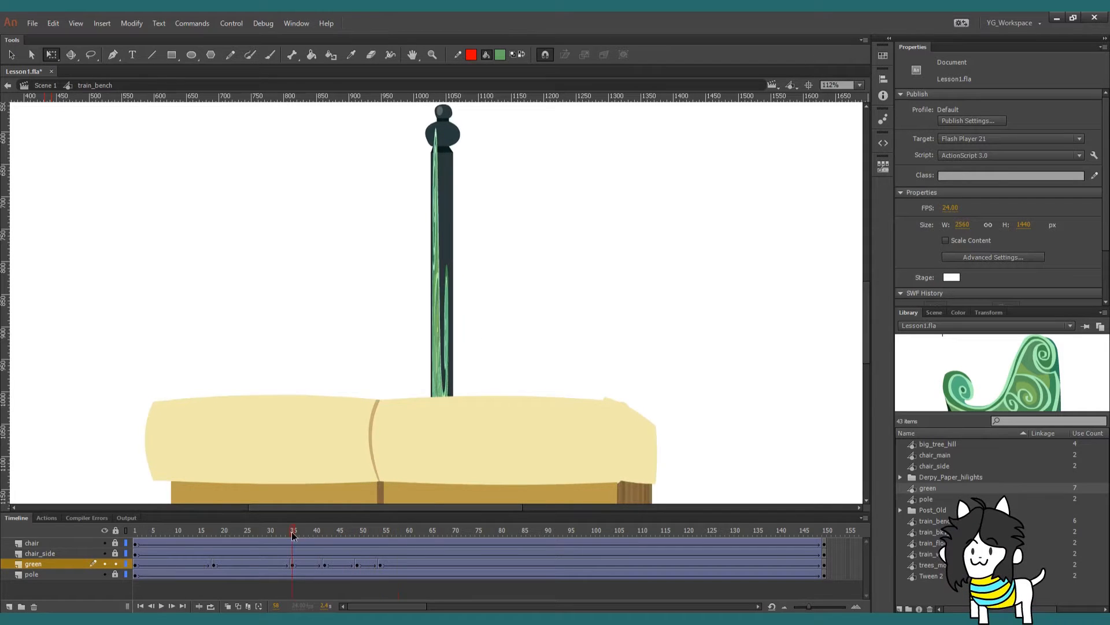
Raise the green panel slightly along the pole at frame 49 and play the animation from there
drag(292, 532, 359, 546)
click(441, 324)
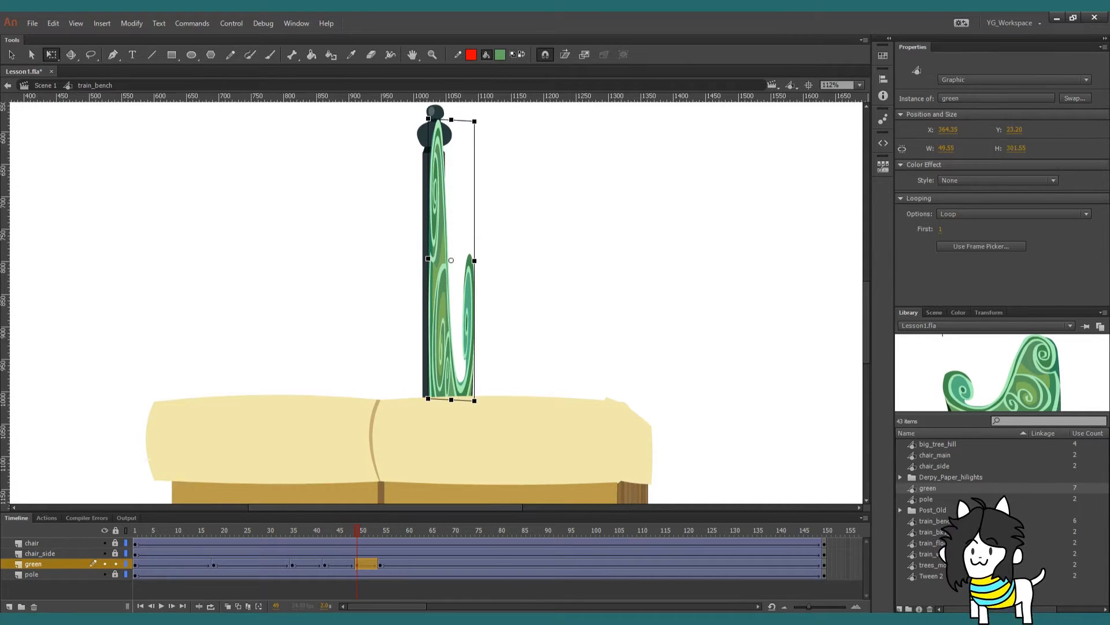
key(Return)
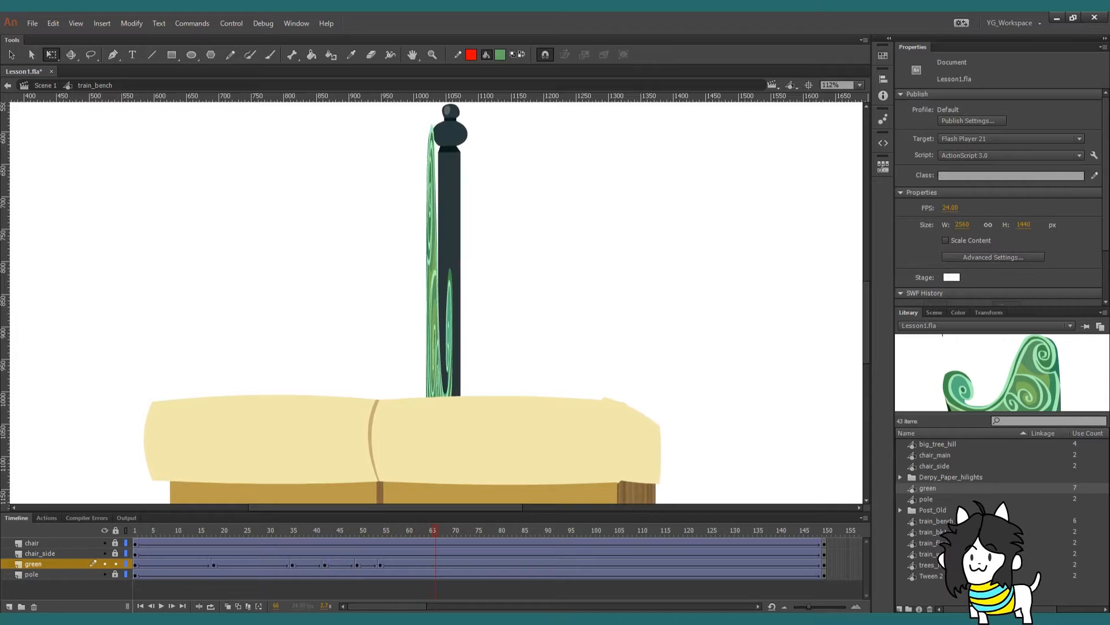
At frame 60, flip the green panel to the pole's opposite side, about 37 px wide, and position it against the pole
drag(355, 533, 409, 545)
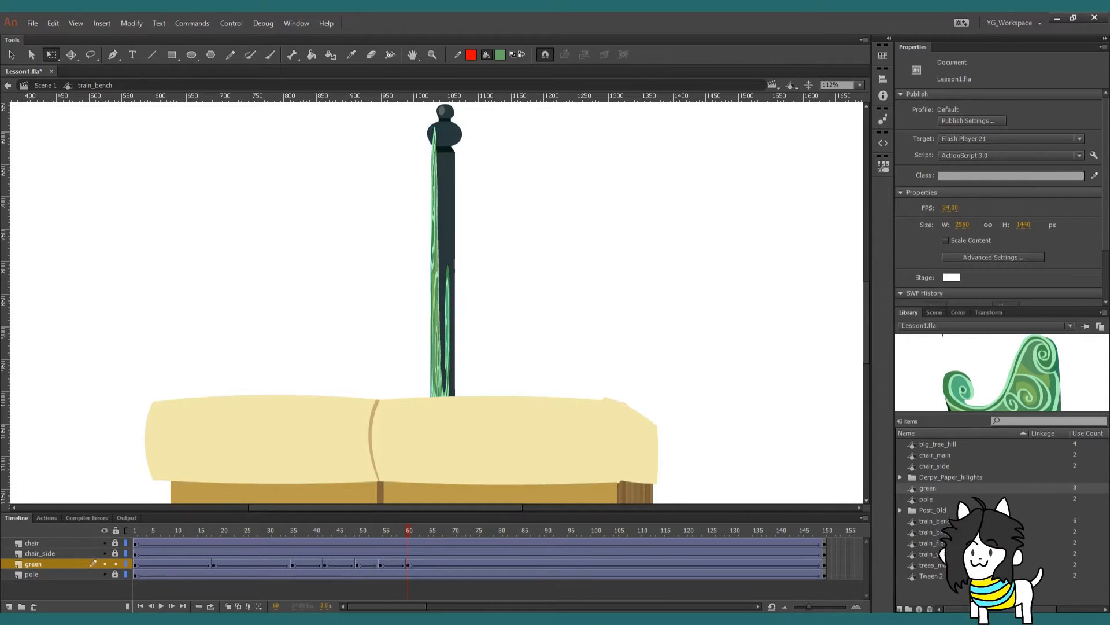
click(437, 289)
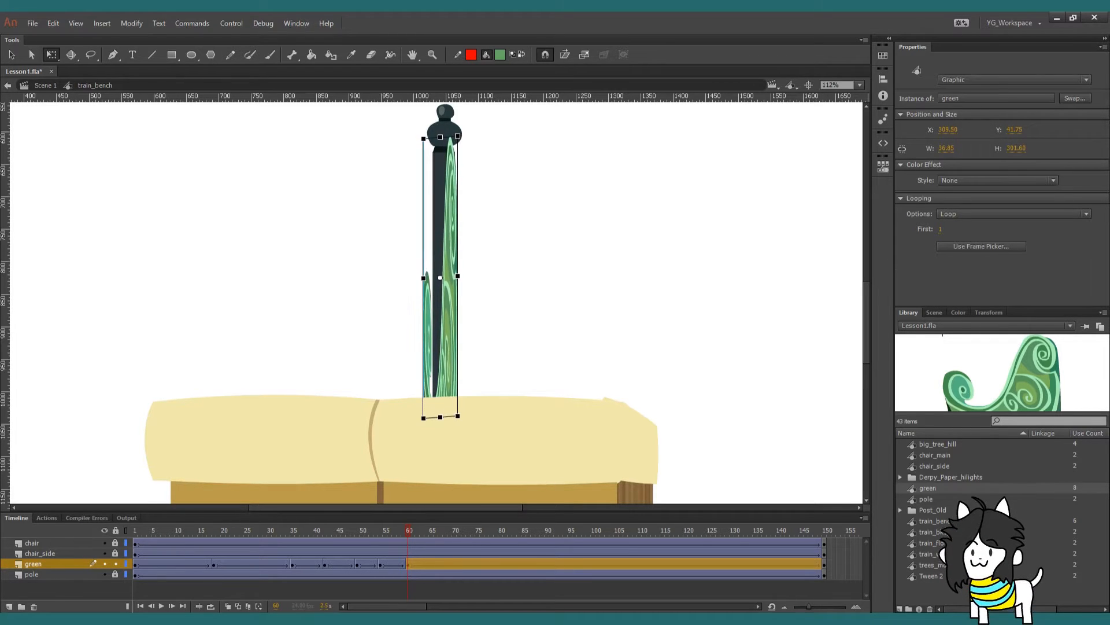
key(Escape)
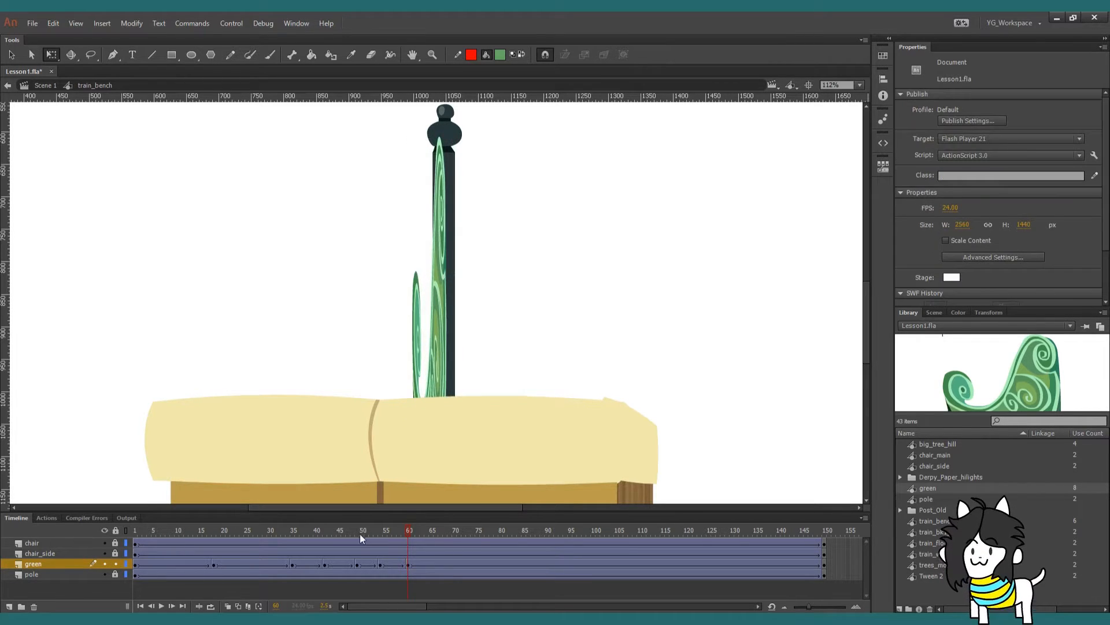
Play the animation through, and at frame 150 level the green panel, narrow it to about 177 px and align it with the pole
drag(361, 535, 135, 510)
key(Return)
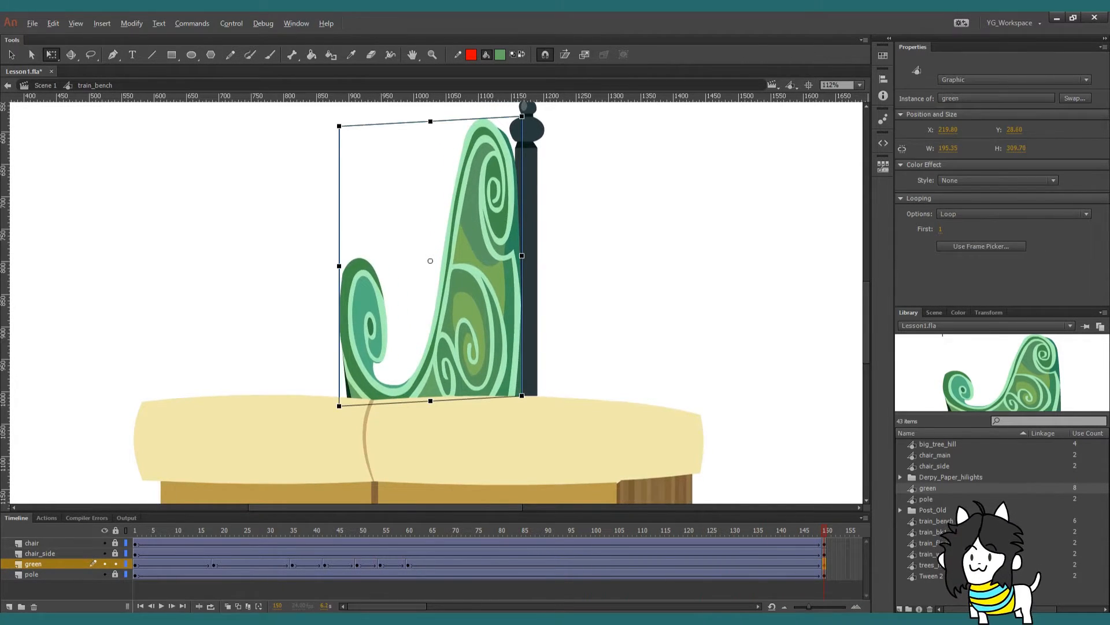
drag(339, 197, 339, 186)
drag(339, 255, 360, 258)
drag(373, 331, 384, 330)
drag(371, 260, 366, 262)
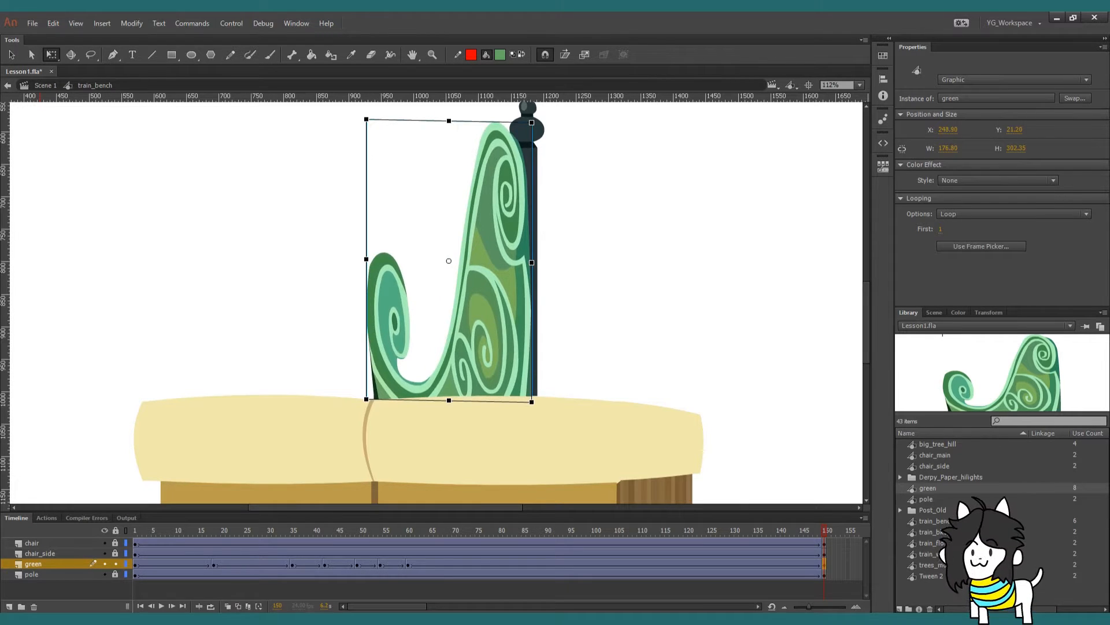
Review the animation again and skew the green panel slightly at frame 42 so its base is level
key(Return)
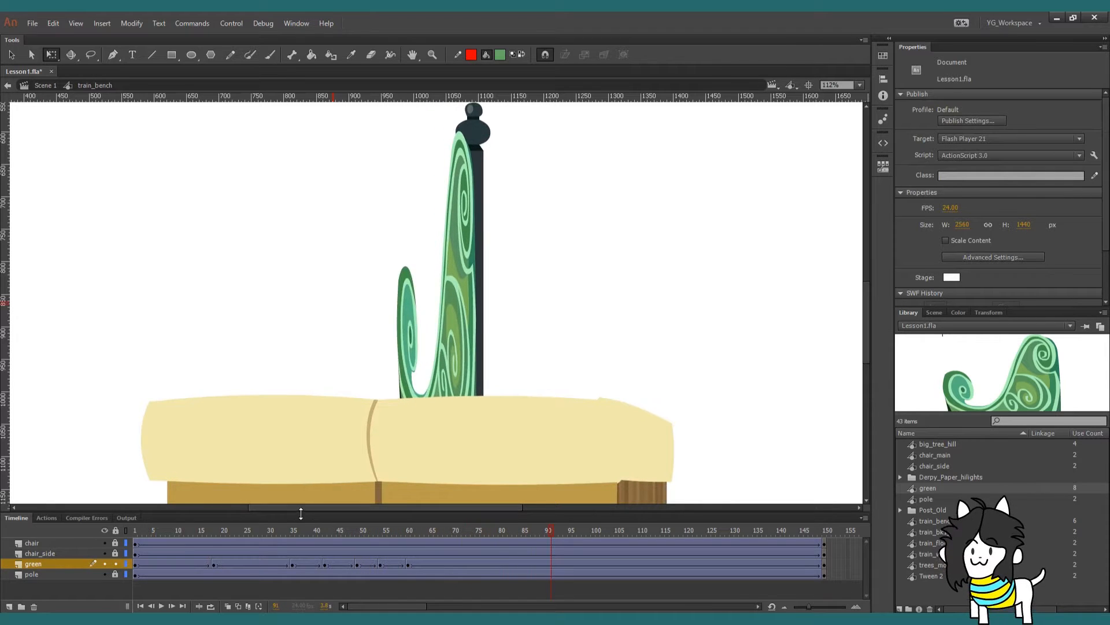
drag(202, 529, 149, 530)
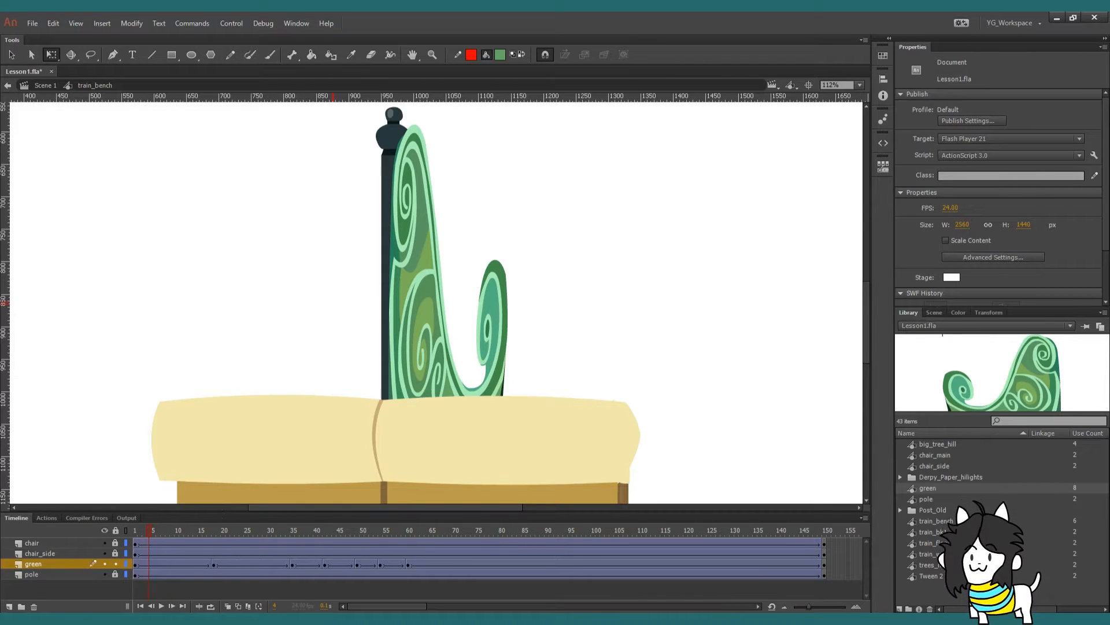
drag(152, 531, 337, 536)
click(325, 564)
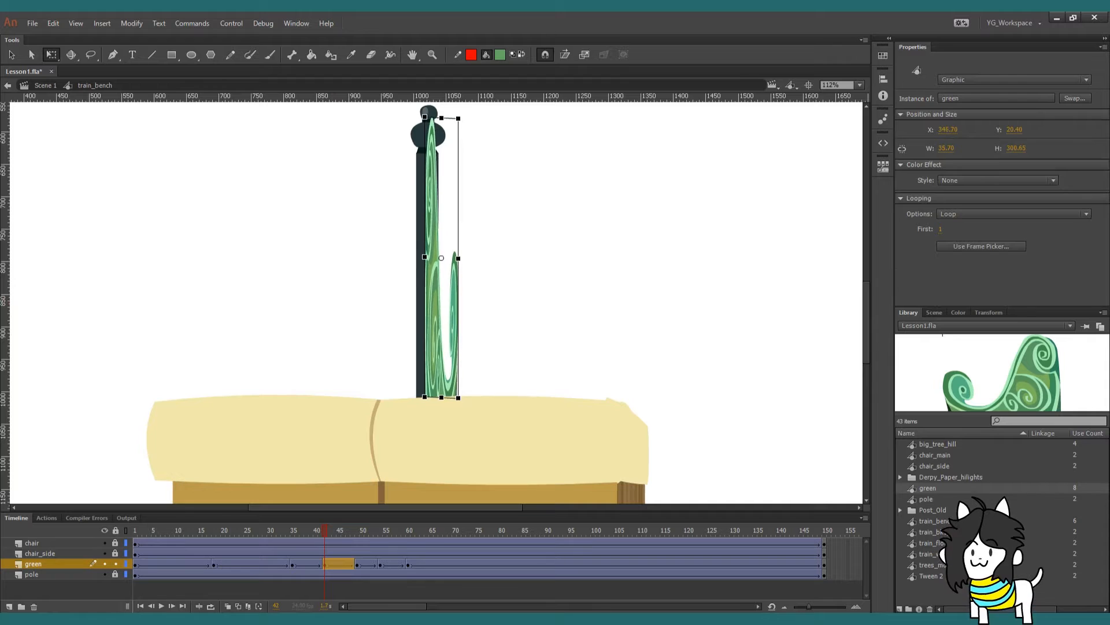
drag(425, 232, 425, 233)
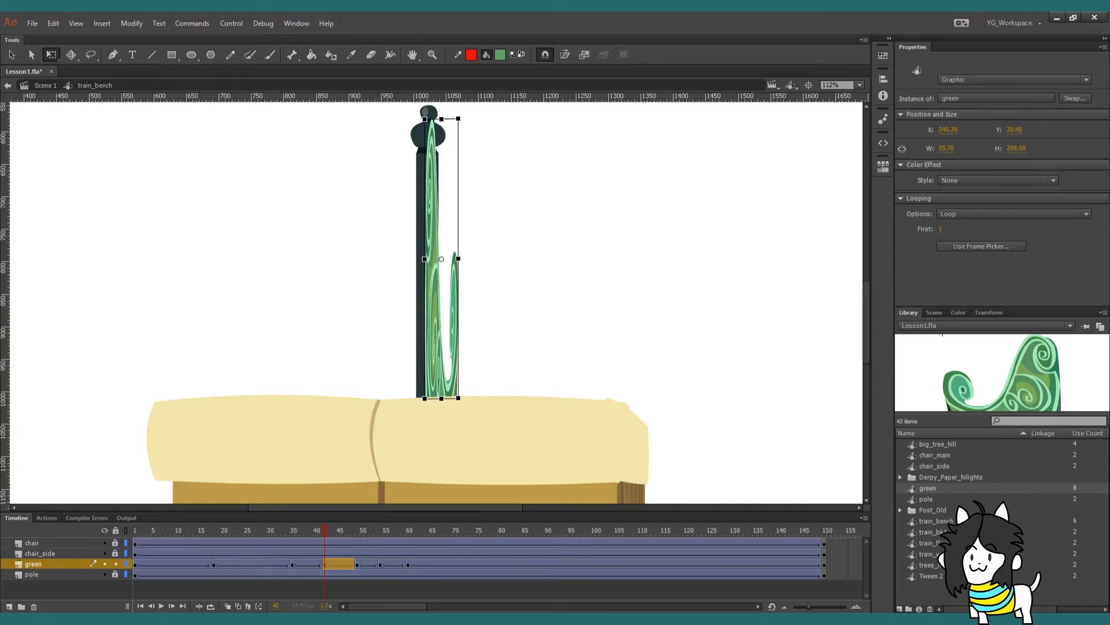
Narrow the green panel further at frame 42 and scrub from frame 30 to 54 to check the change
drag(292, 531, 331, 527)
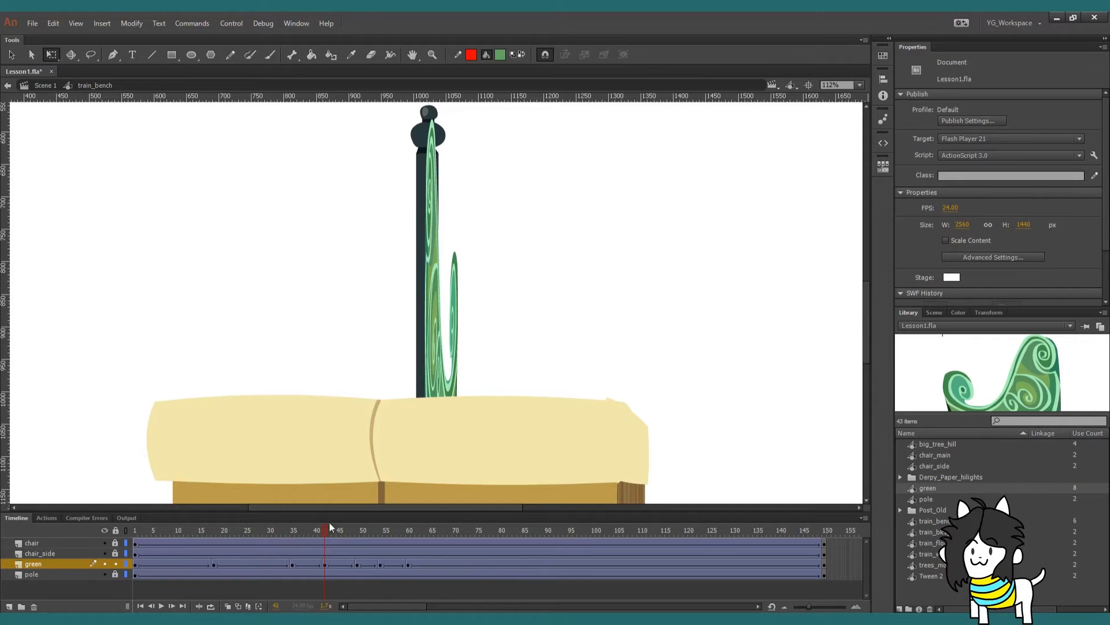
click(325, 564)
drag(458, 259, 441, 259)
click(271, 534)
drag(271, 538, 380, 537)
click(409, 564)
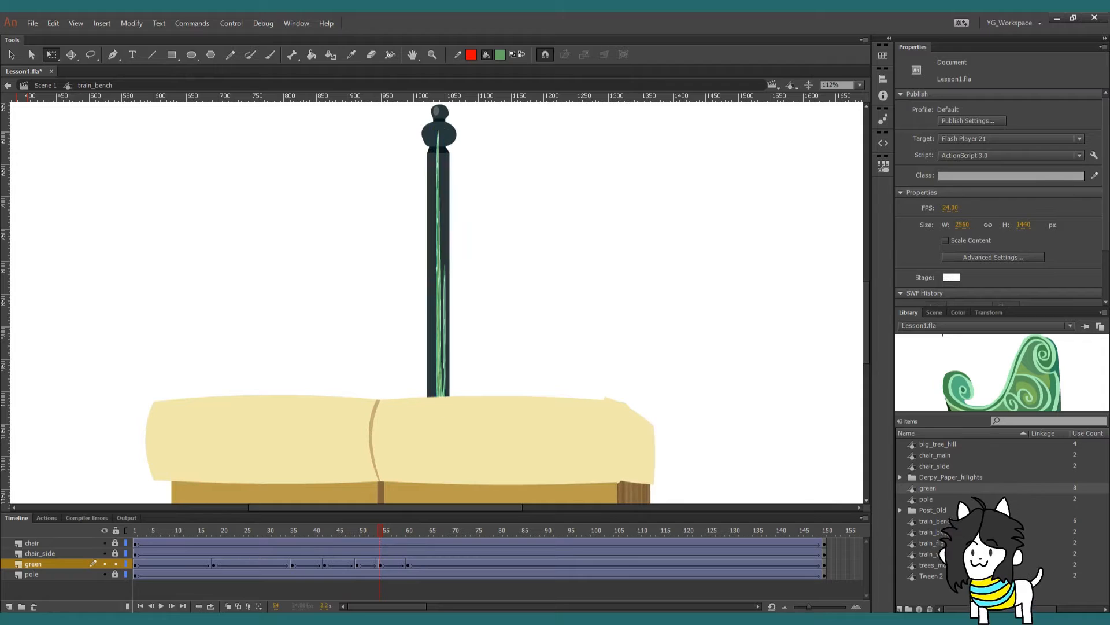
Clear the green layer's keyframes at frames 54 and 49
click(380, 564)
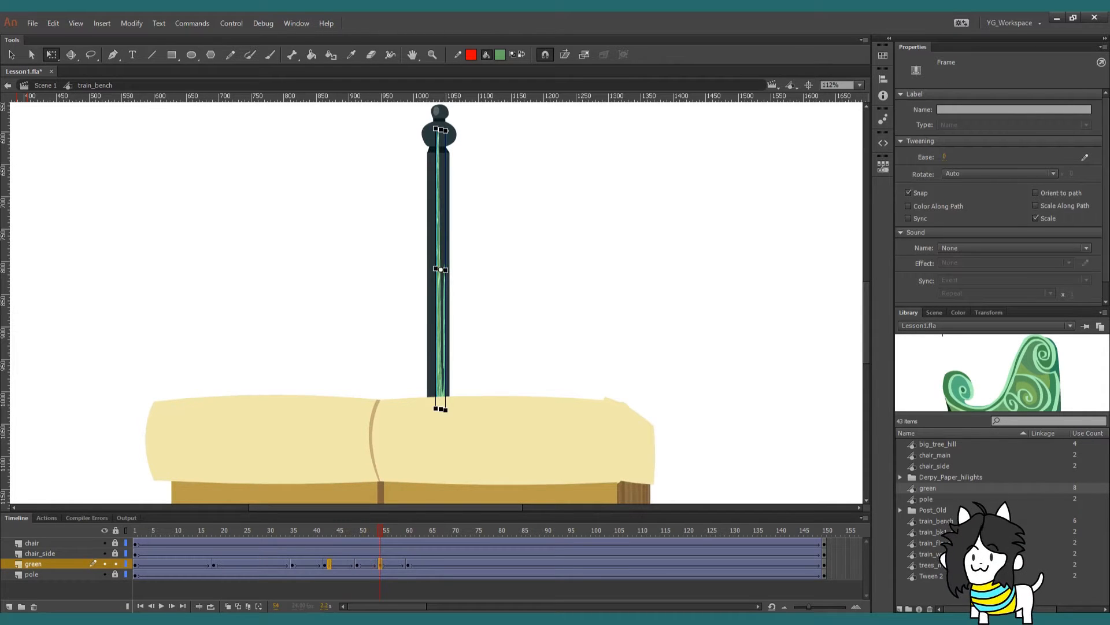
click(325, 564)
drag(291, 535, 353, 539)
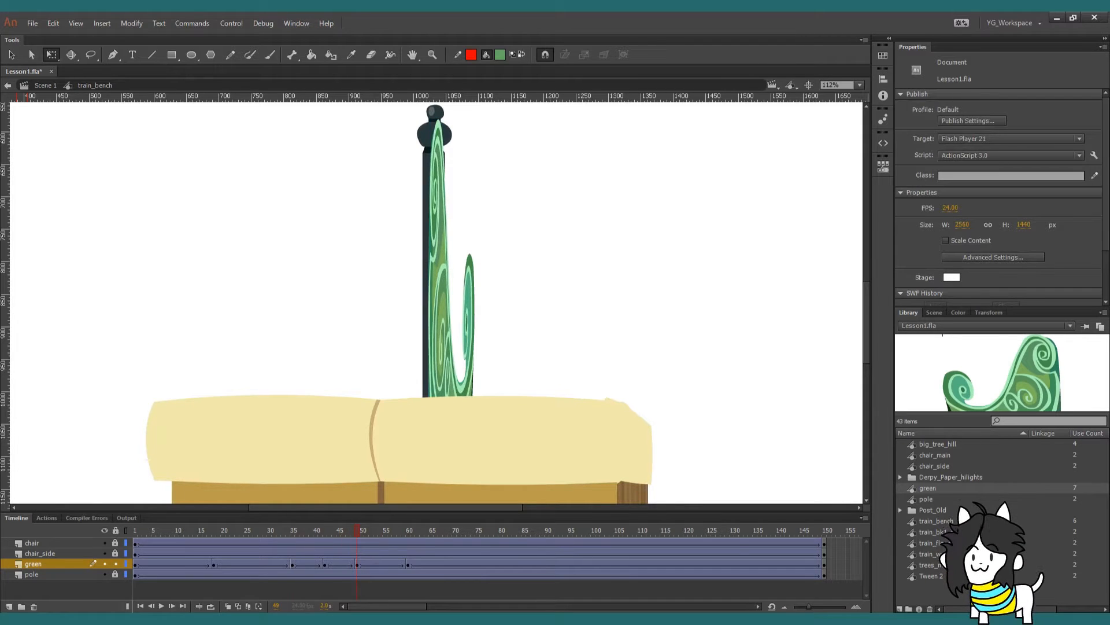
right_click(358, 564)
click(384, 350)
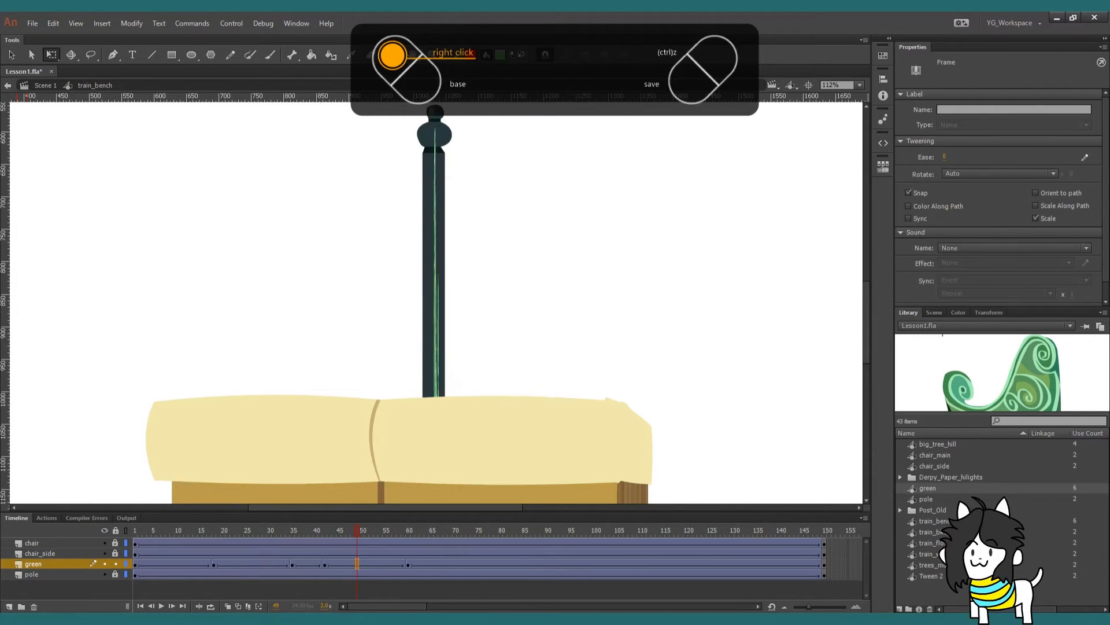
Replay the animation from frame 1 and from frame 18, and nudge the green panel at frame 42 onto the pole
click(409, 565)
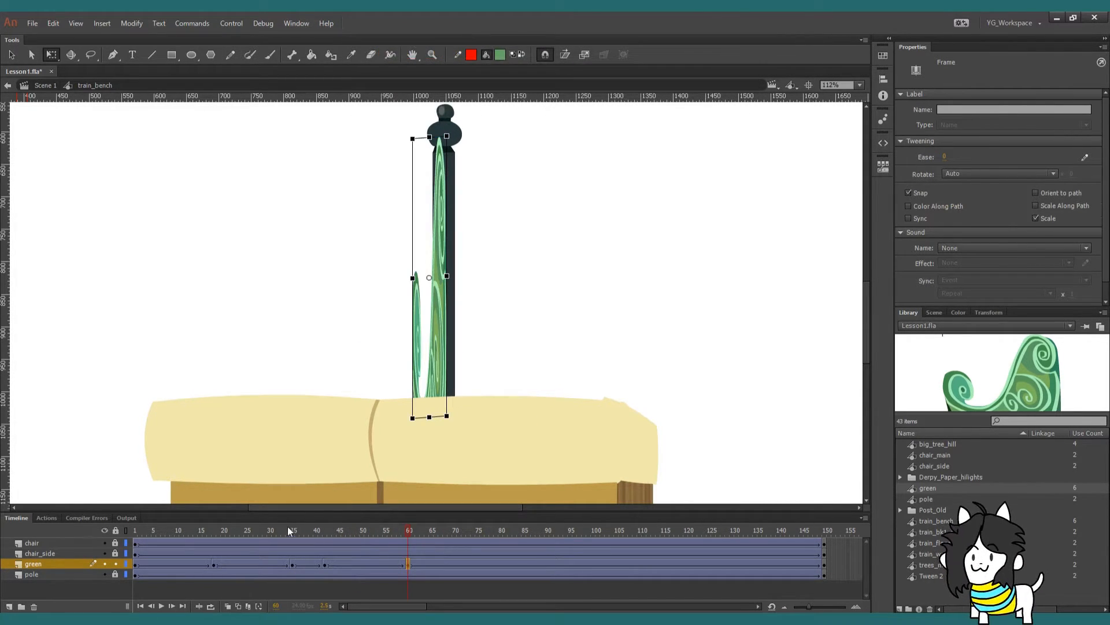
drag(288, 531, 107, 533)
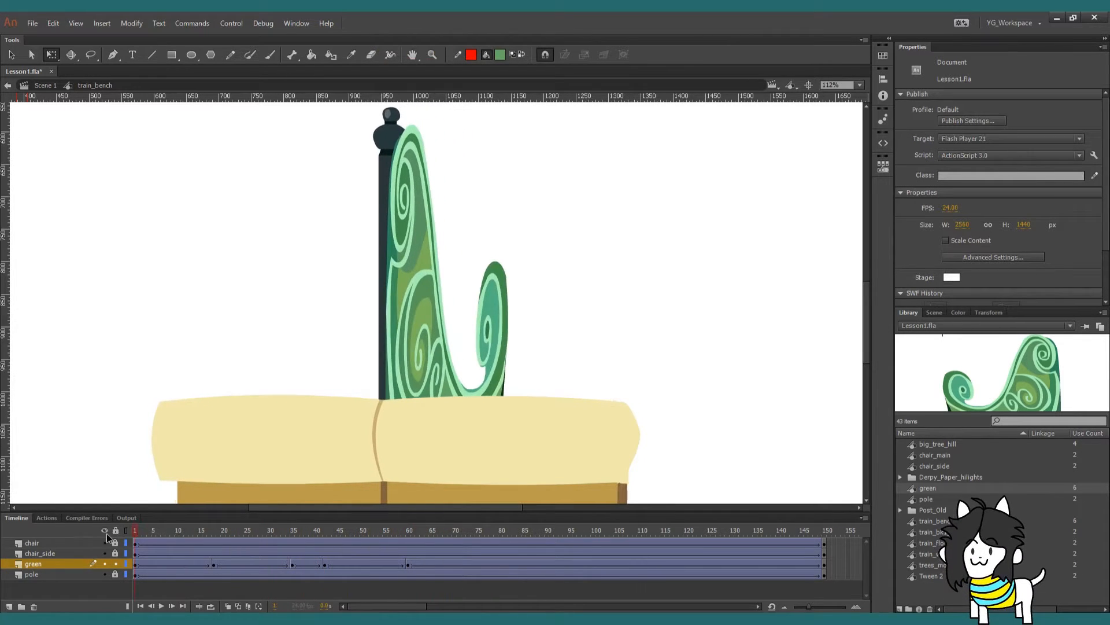
key(Return)
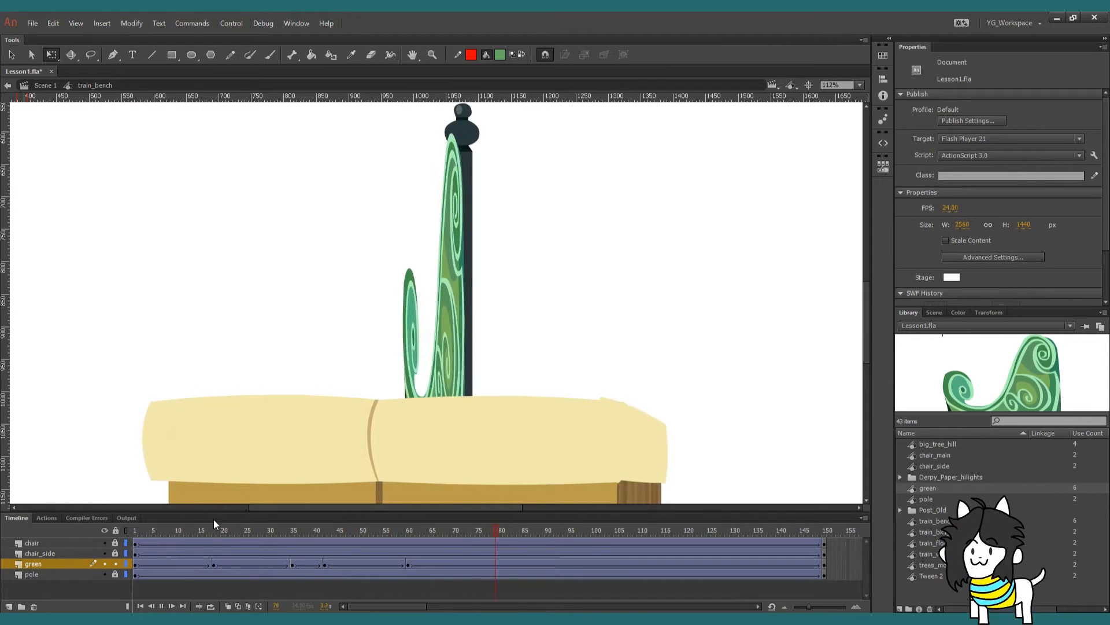
click(213, 535)
key(Return)
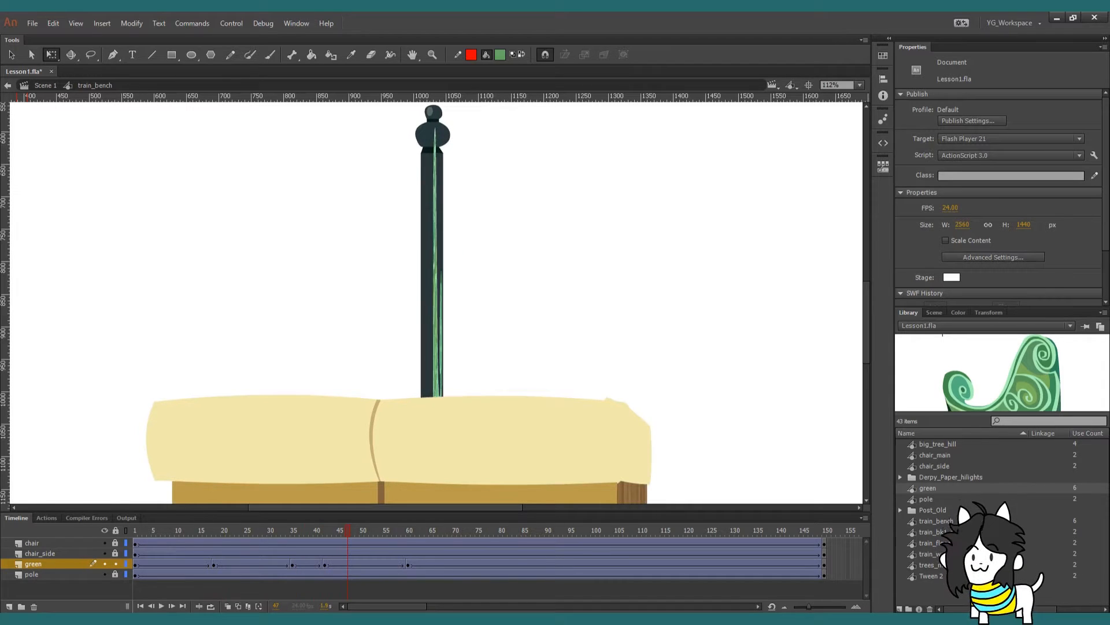
click(325, 563)
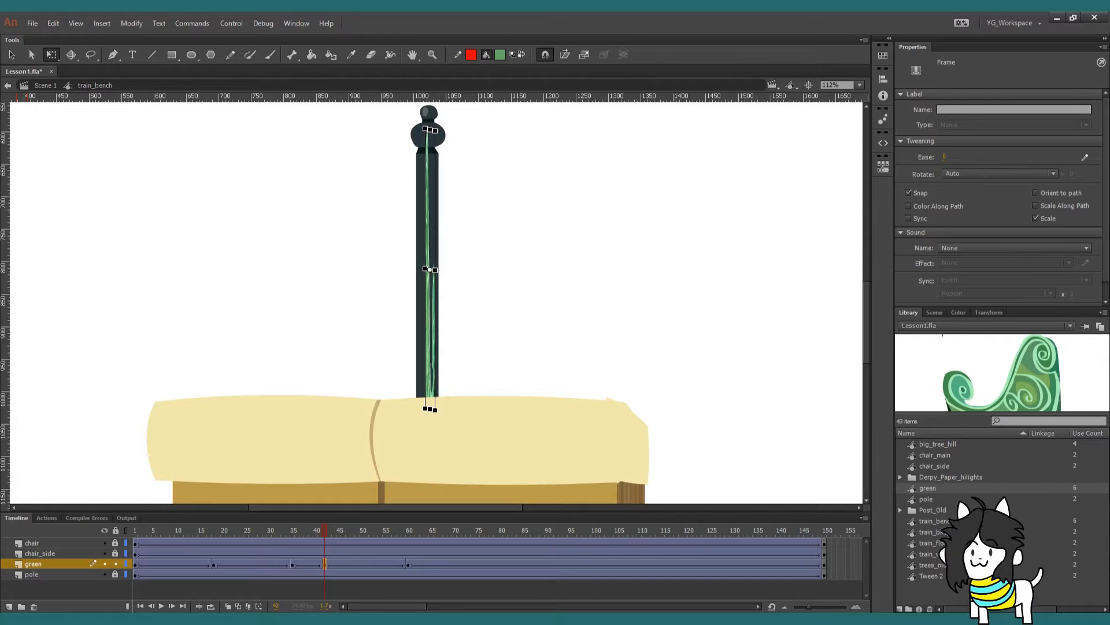
drag(429, 269, 430, 269)
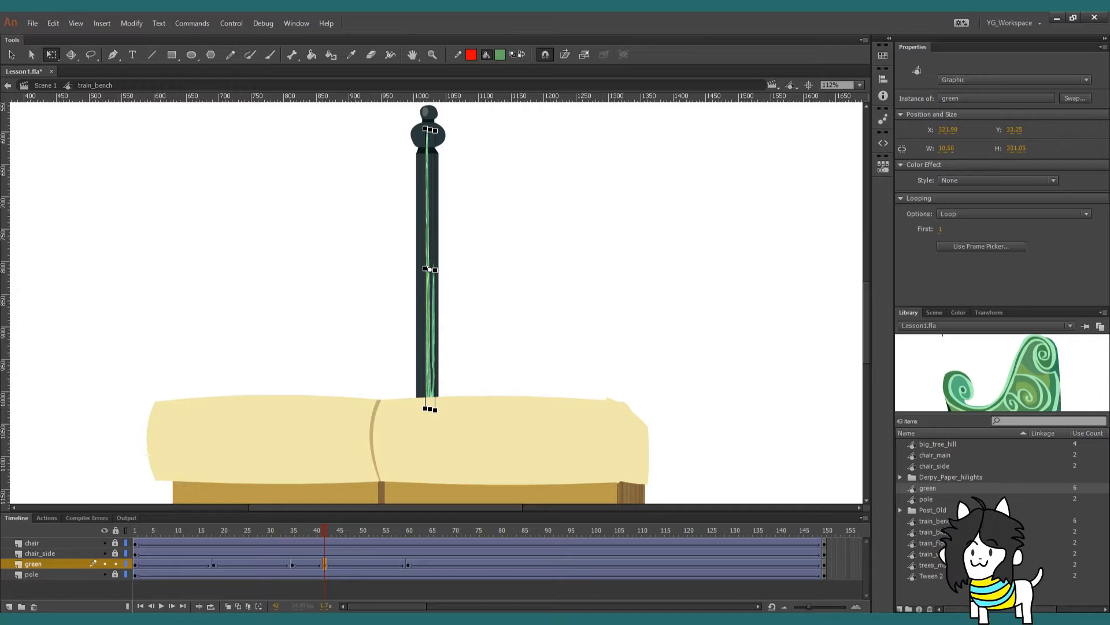
key(Escape)
Play and scrub frames 25 to 62 to examine how the green panel crosses the pole
click(248, 530)
key(Return)
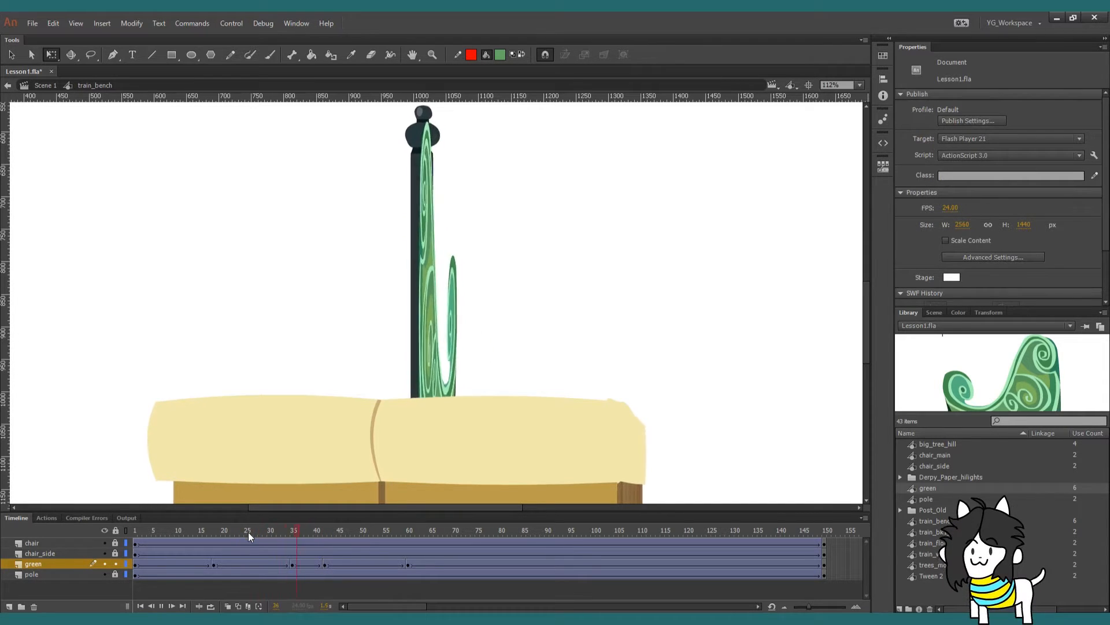
key(Return)
drag(292, 535, 326, 542)
click(293, 564)
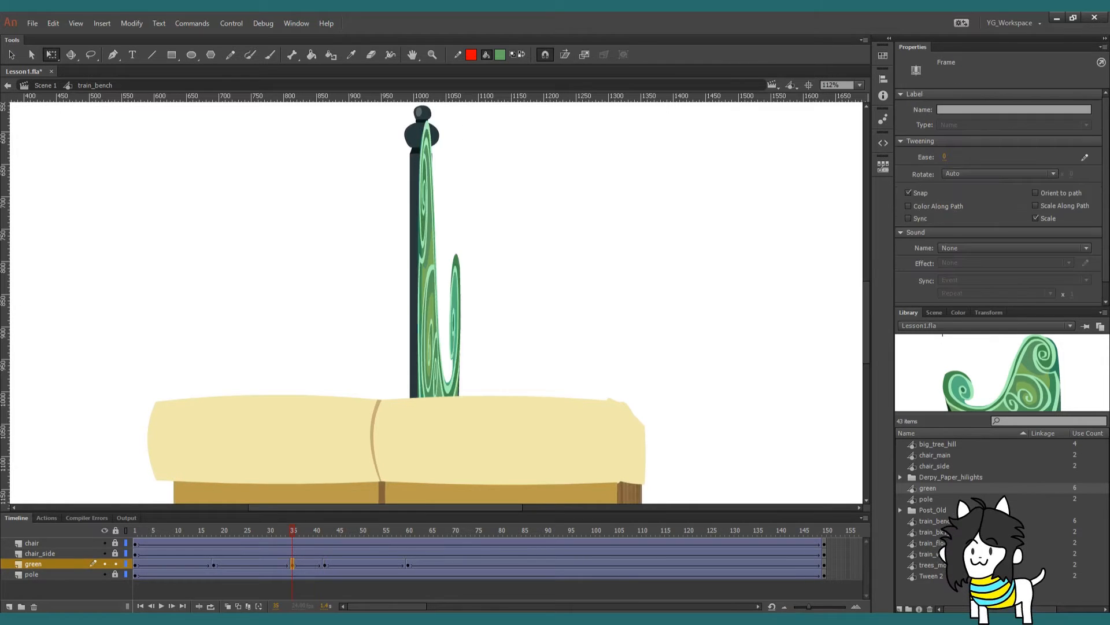
click(320, 564)
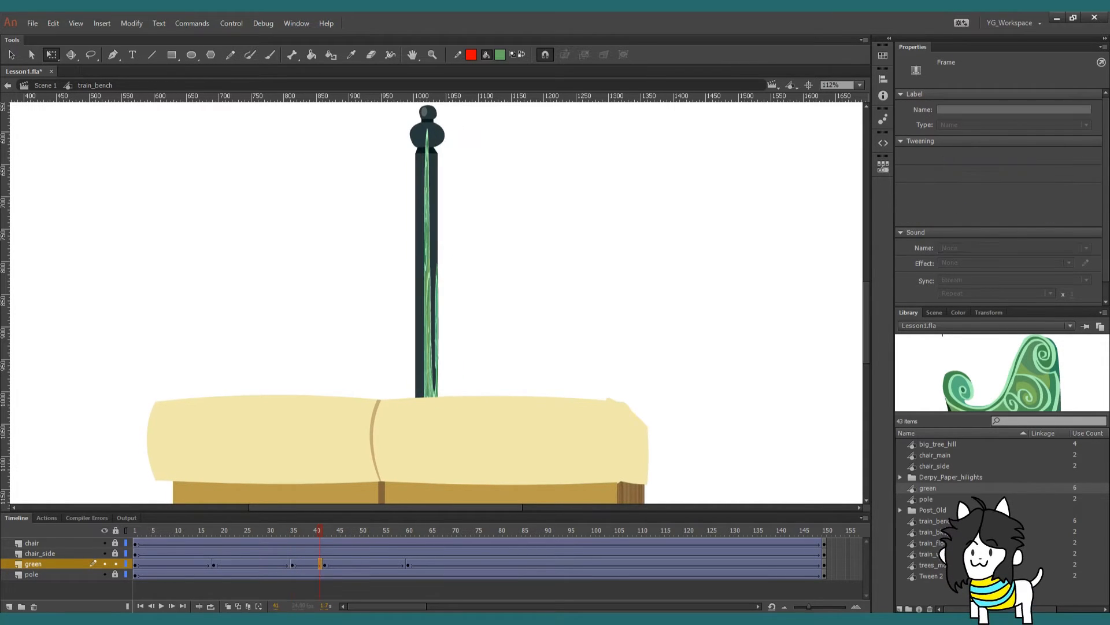
key(.)
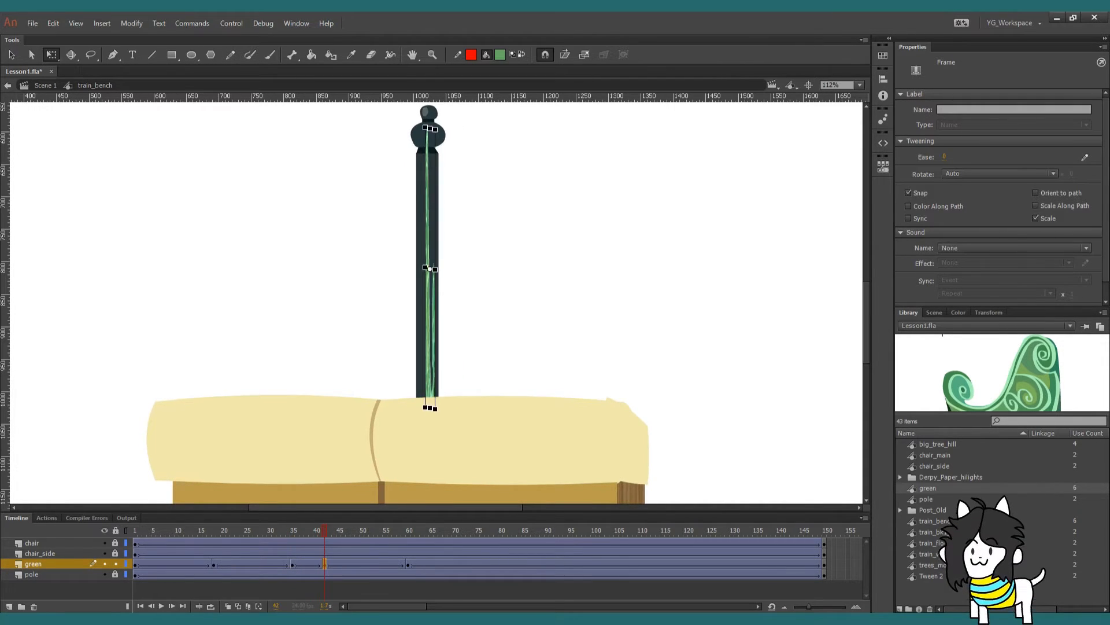
key(Return)
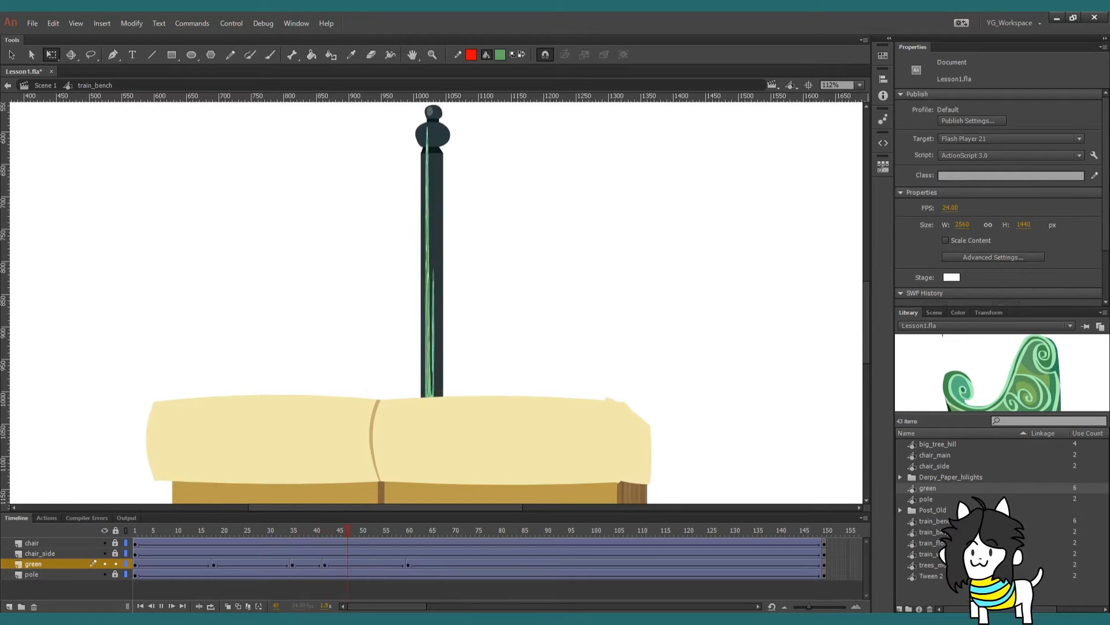
drag(310, 533, 417, 550)
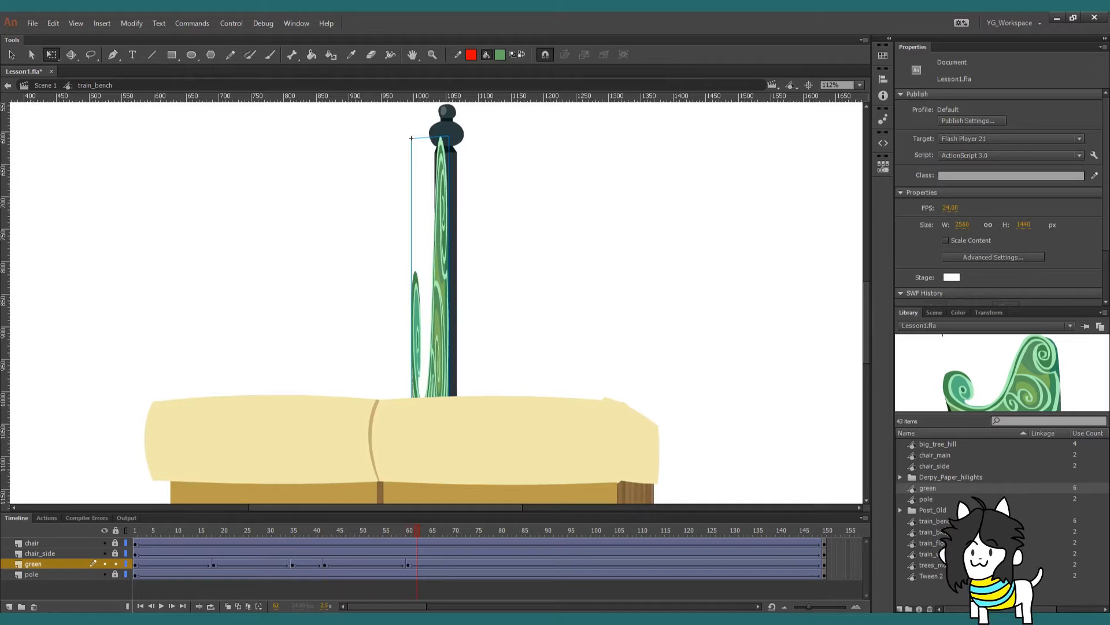
Move the green layer's keyframe from frame 60 to 51, shift the panel left against the pole, and replay from frame 30
click(411, 139)
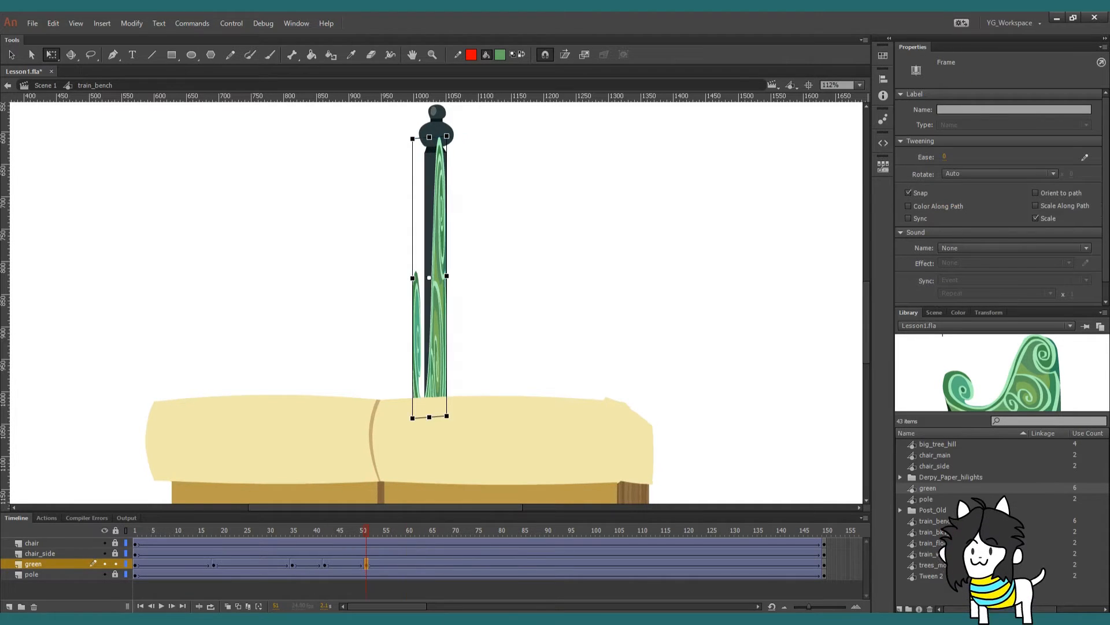
click(269, 533)
key(Return)
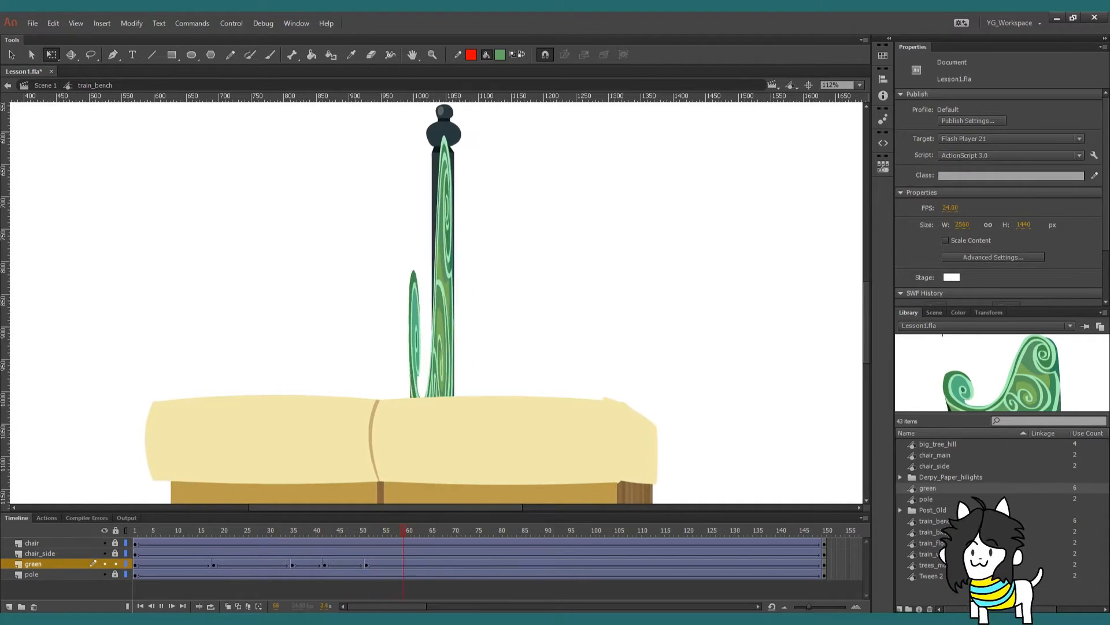
click(366, 564)
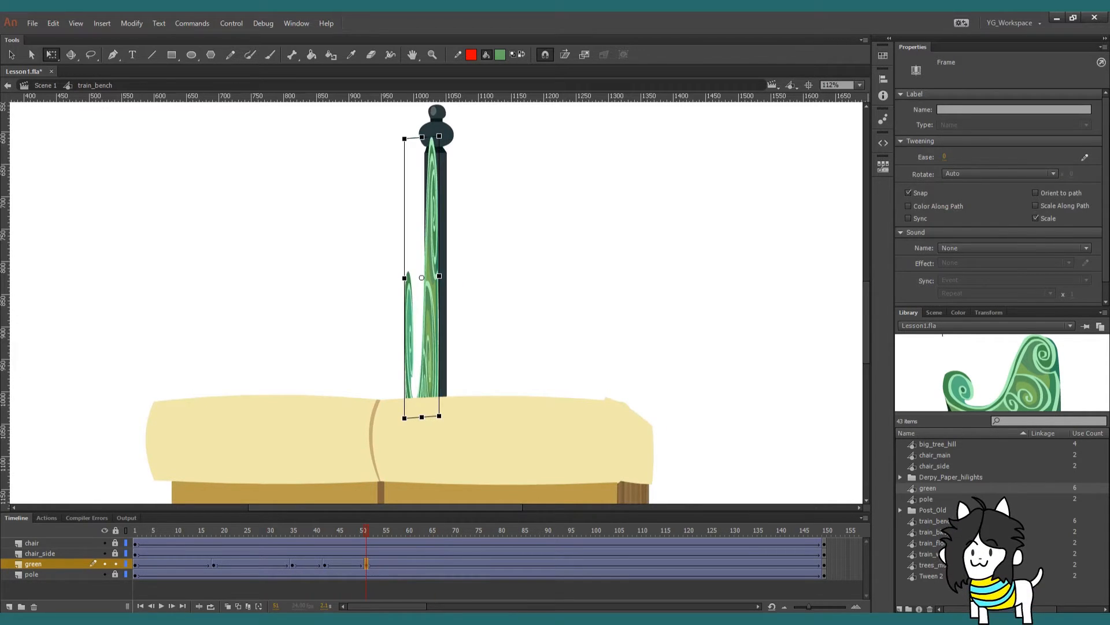
click(269, 531)
key(Return)
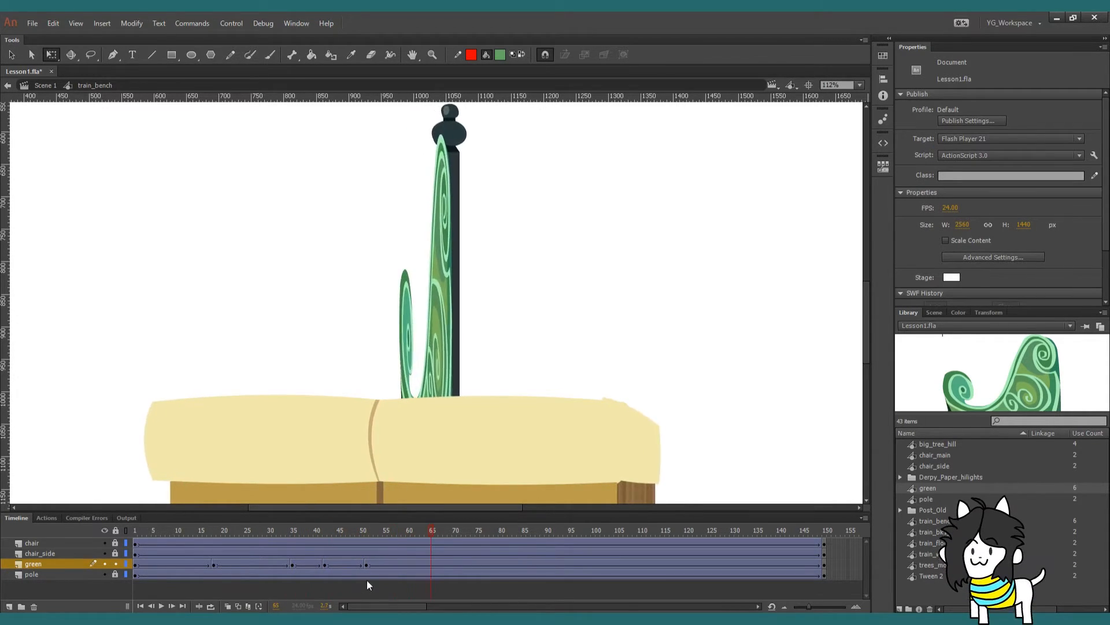
Move the green layer's keyframe from frame 51 to frame 47 and replay the flip from about frame 30
click(366, 564)
click(348, 564)
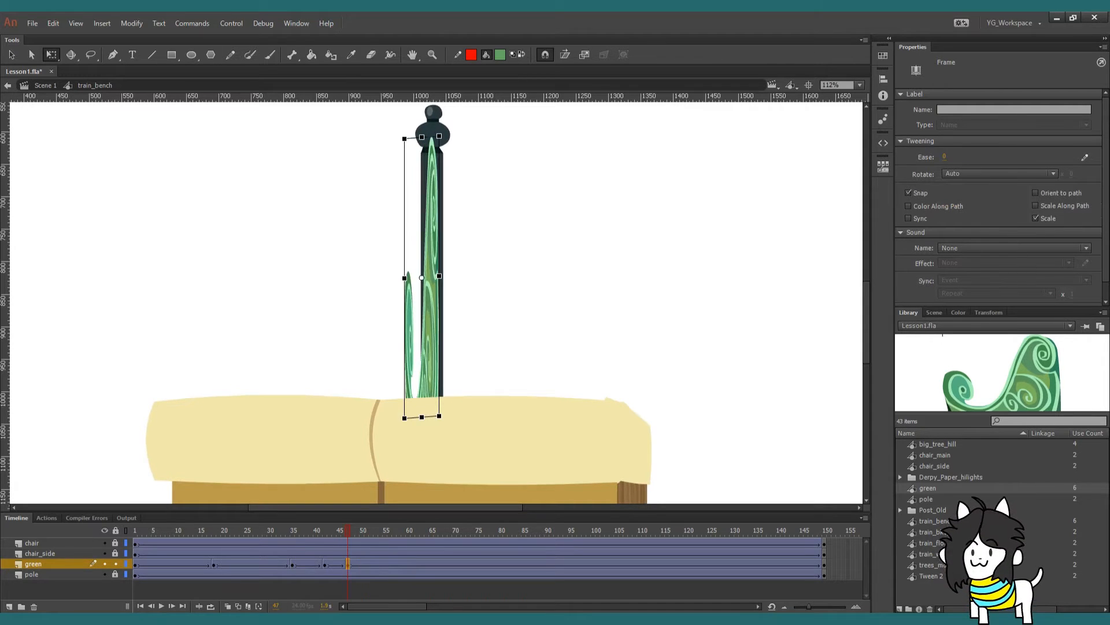
click(274, 534)
key(Return)
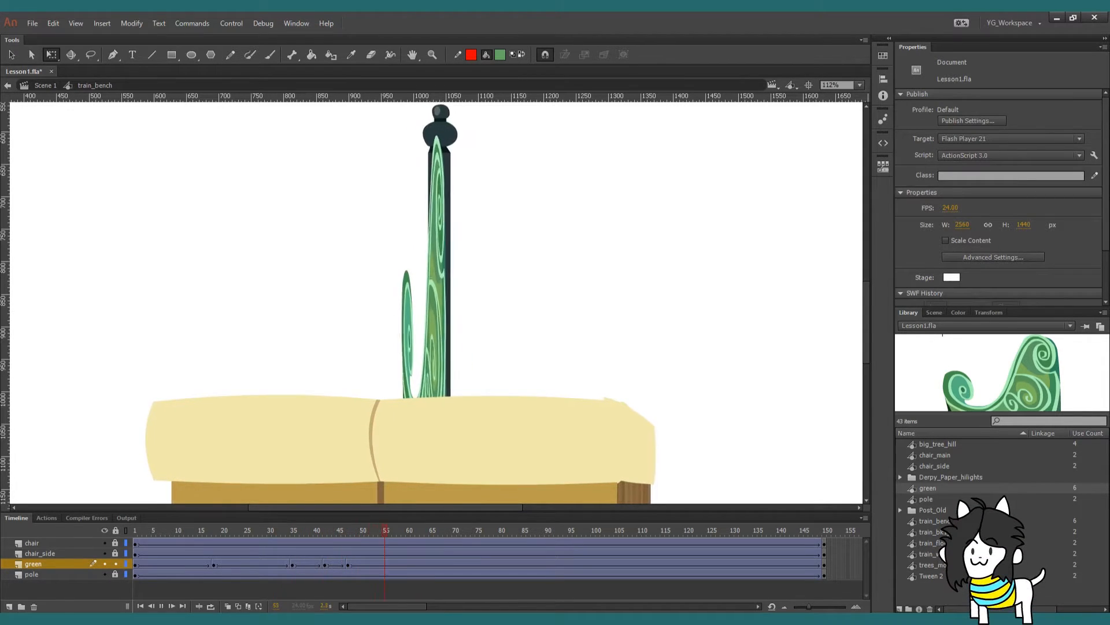
click(348, 564)
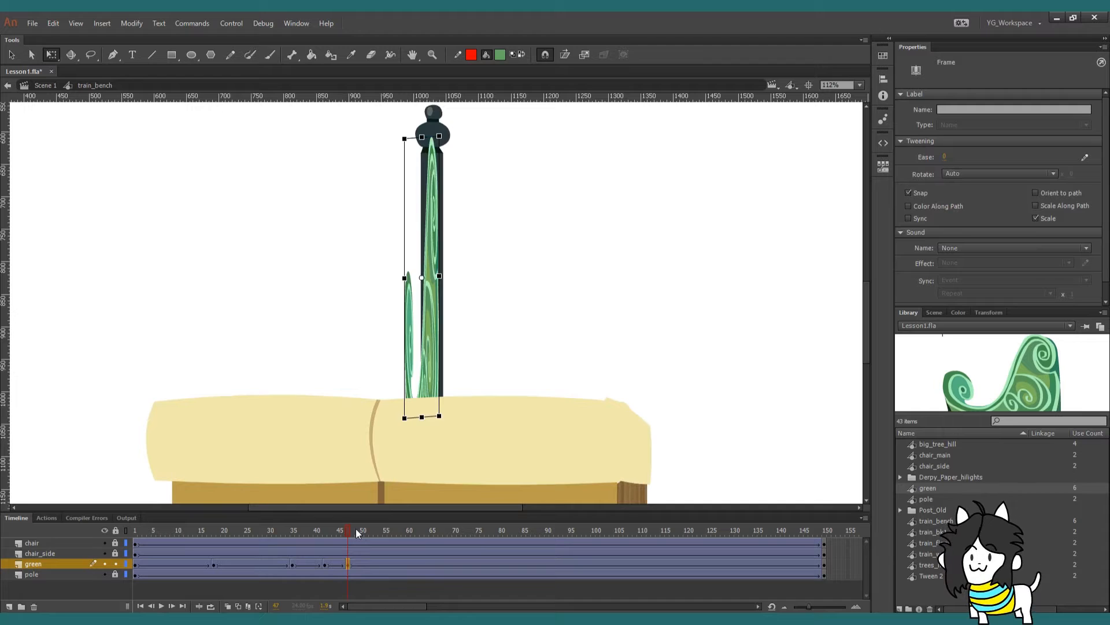
click(269, 530)
key(Return)
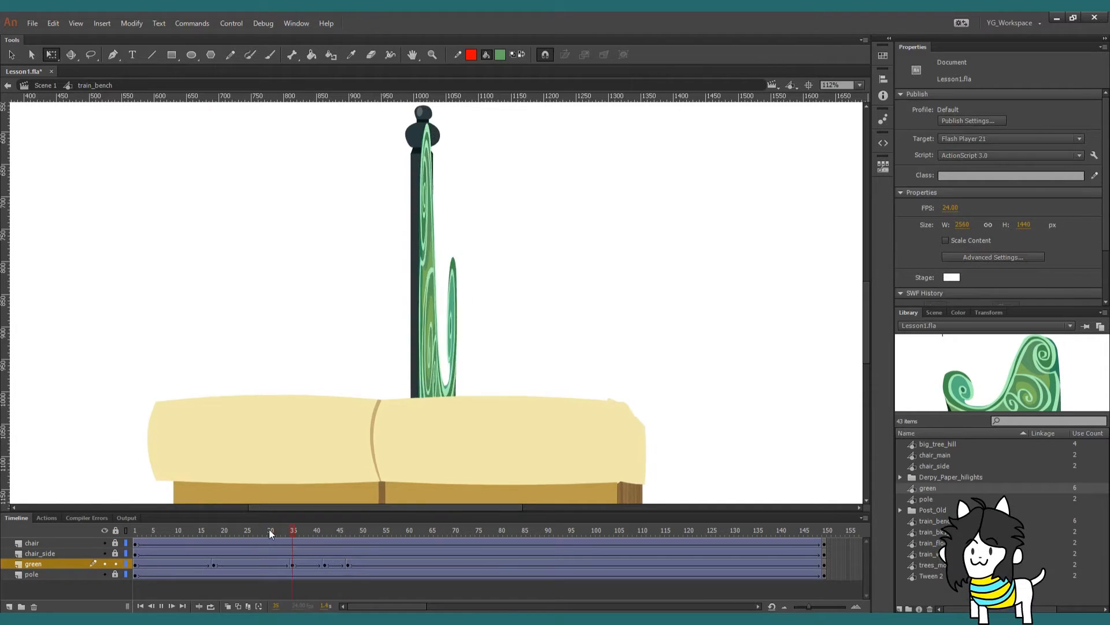
Insert a keyframe on the green layer at frame 45, shift the panel slightly onto the pole, and replay from frame 40
click(316, 535)
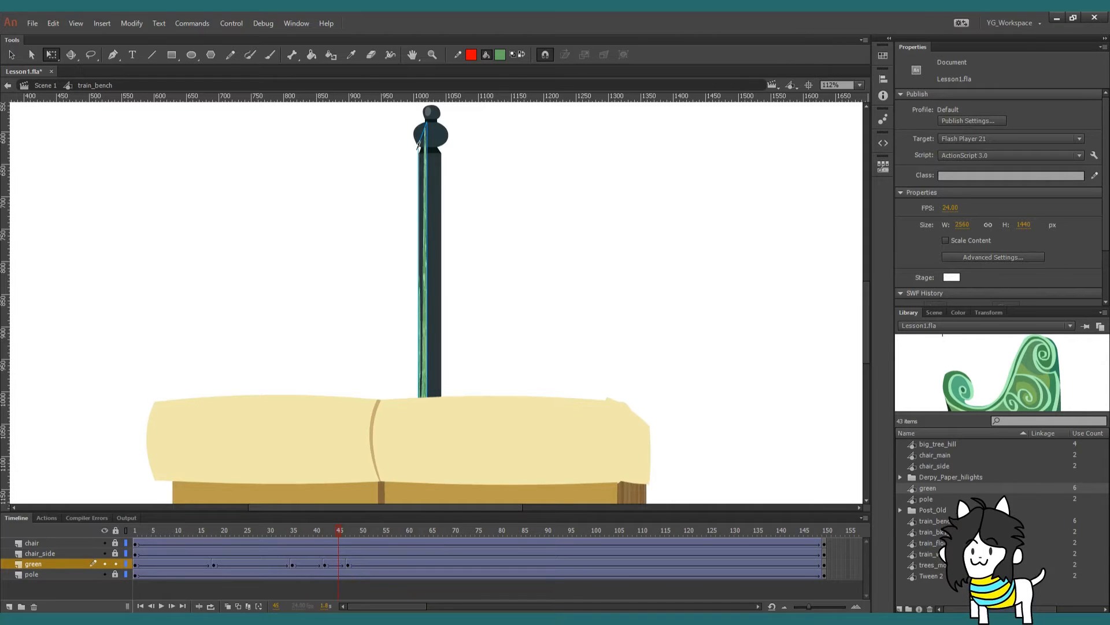
click(339, 564)
key(F6)
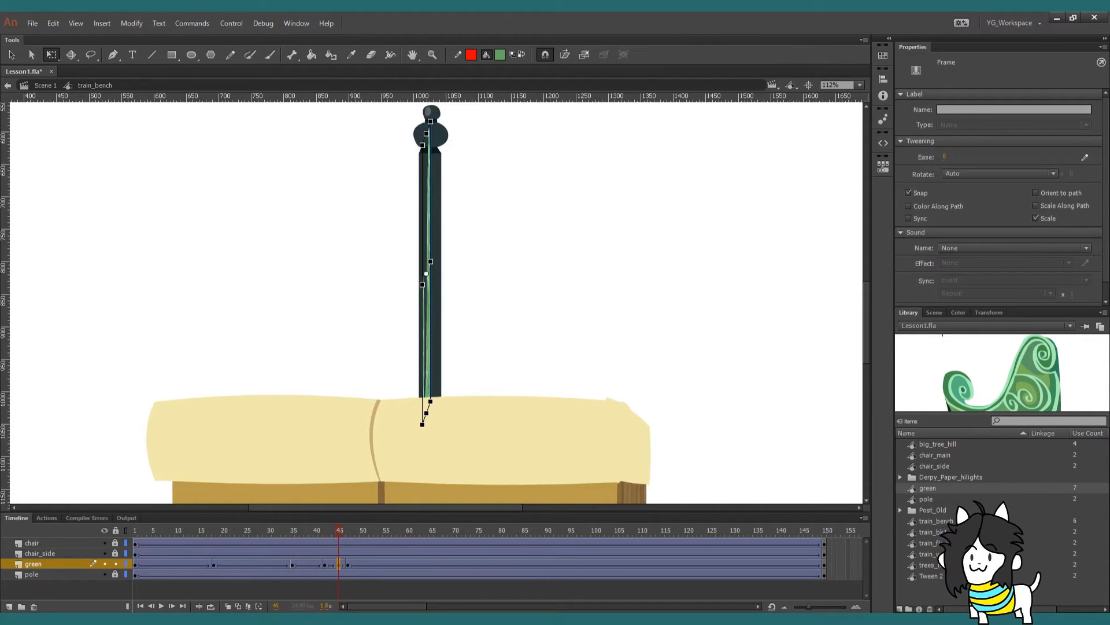
click(318, 529)
key(Return)
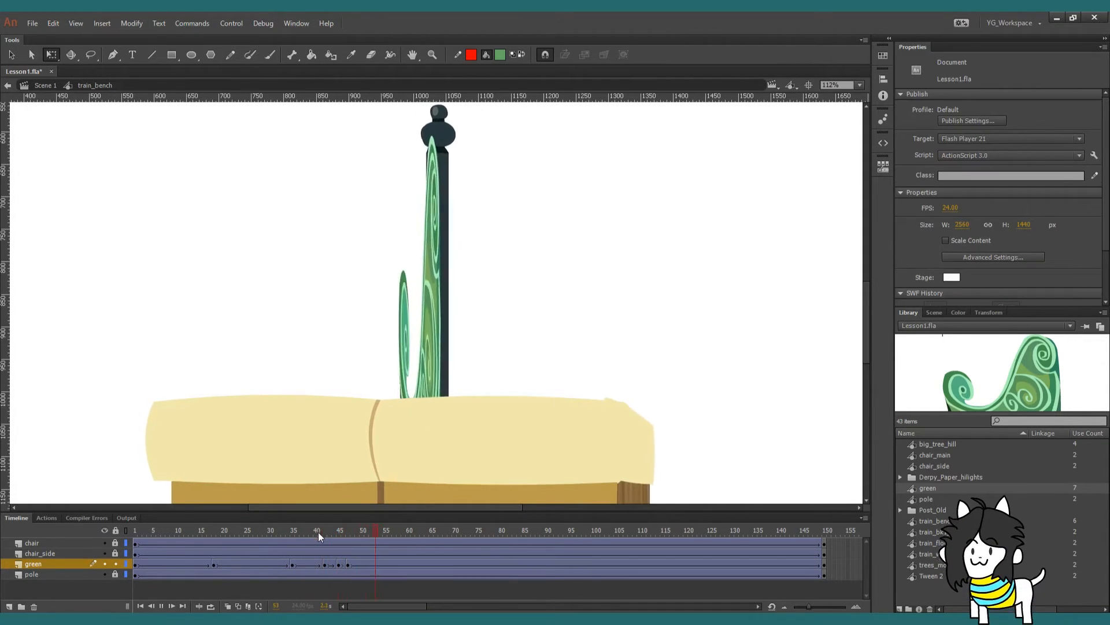
Skew the green panel slightly at frame 47, compare it with the preceding frames, and replay from frame 37
click(341, 537)
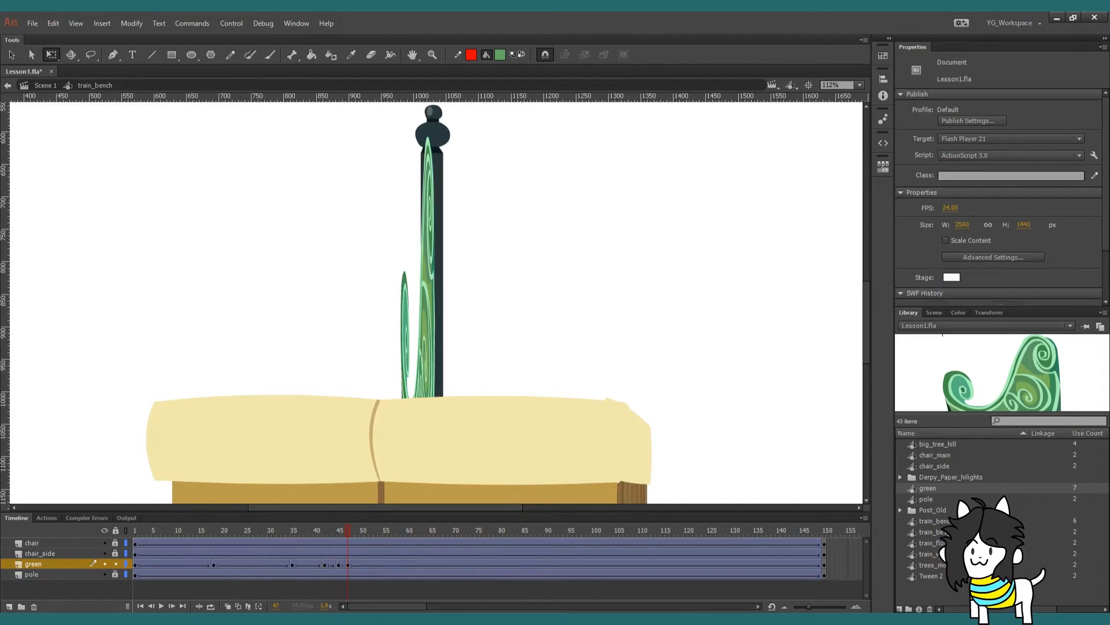
click(426, 324)
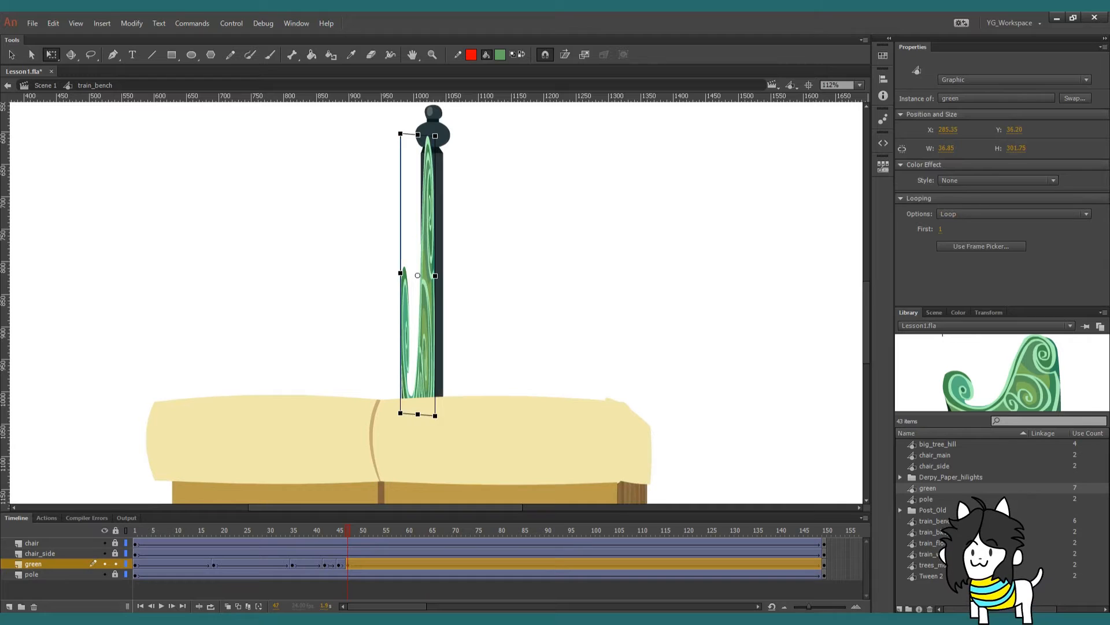
key(comma)
key(comma)
key(comma)
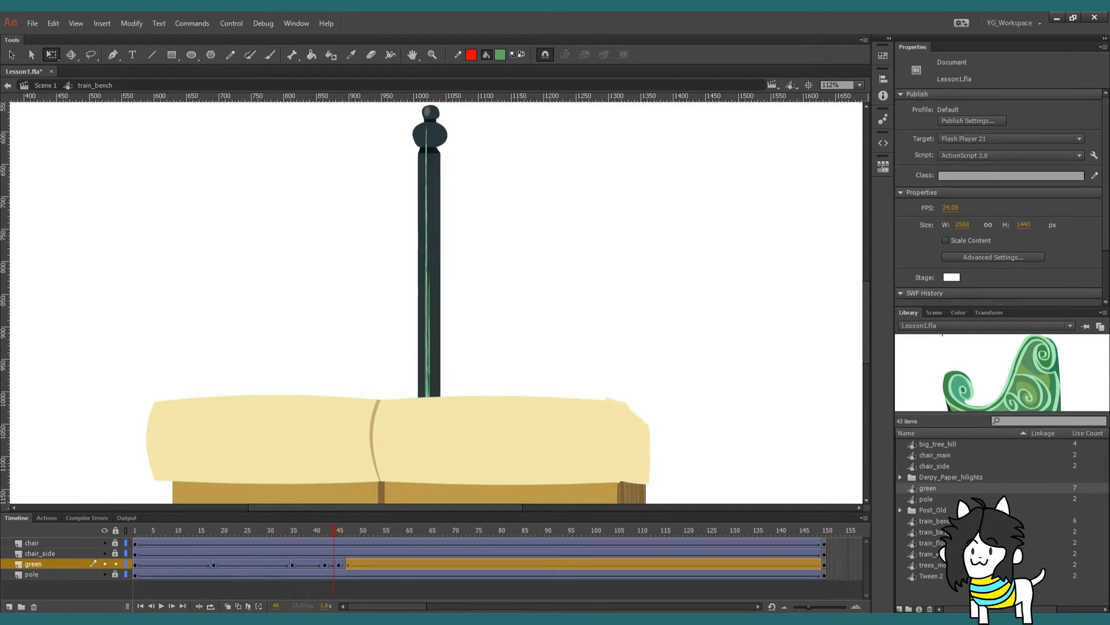
key(period)
click(302, 536)
key(Return)
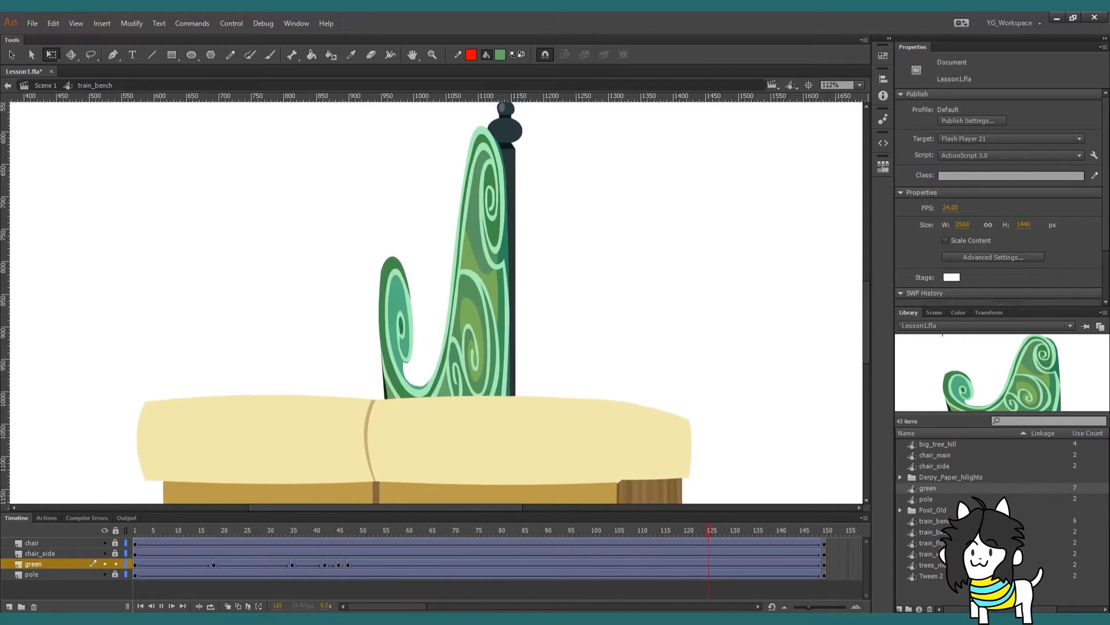
At frame 150, narrow the green panel to about 167.5 px with its edge kept at the pole, and replay the animation
key(ctrl+a)
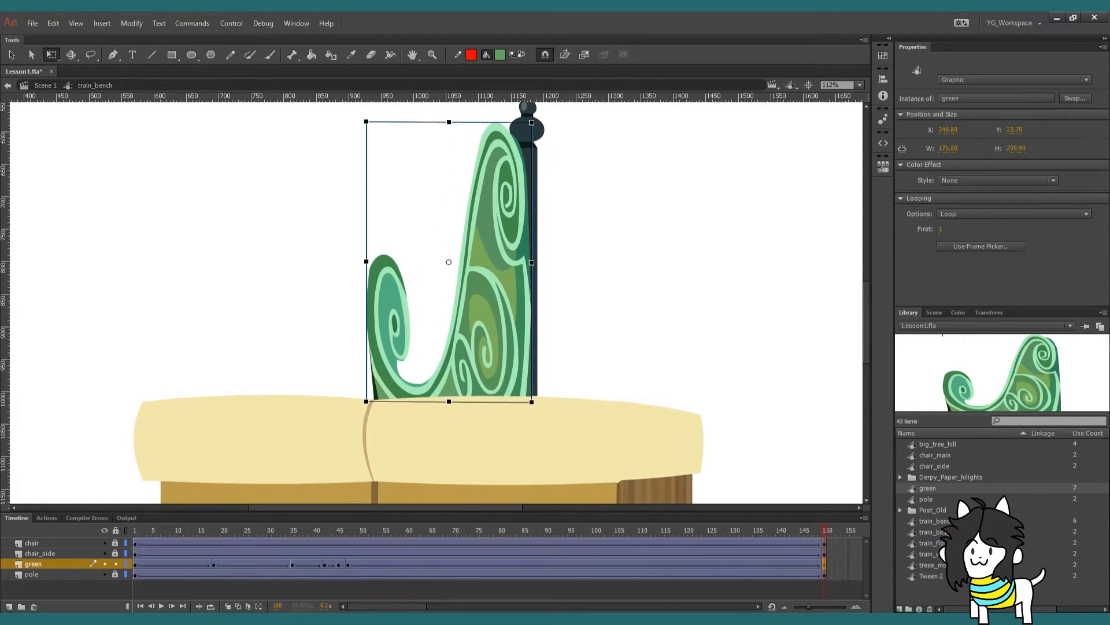
drag(366, 261, 374, 261)
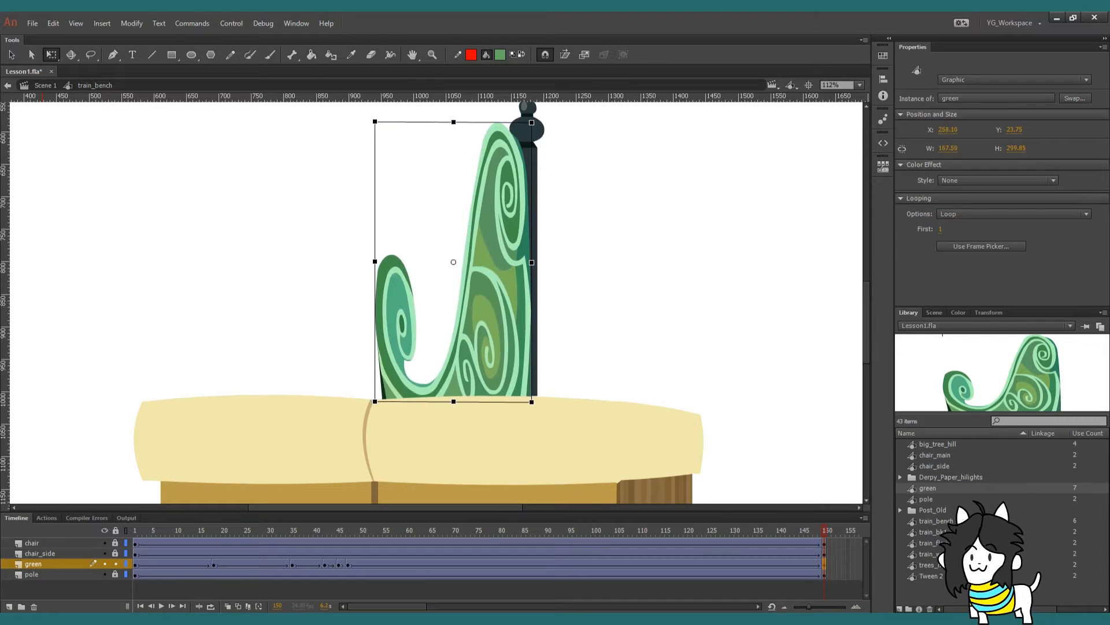
key(Return)
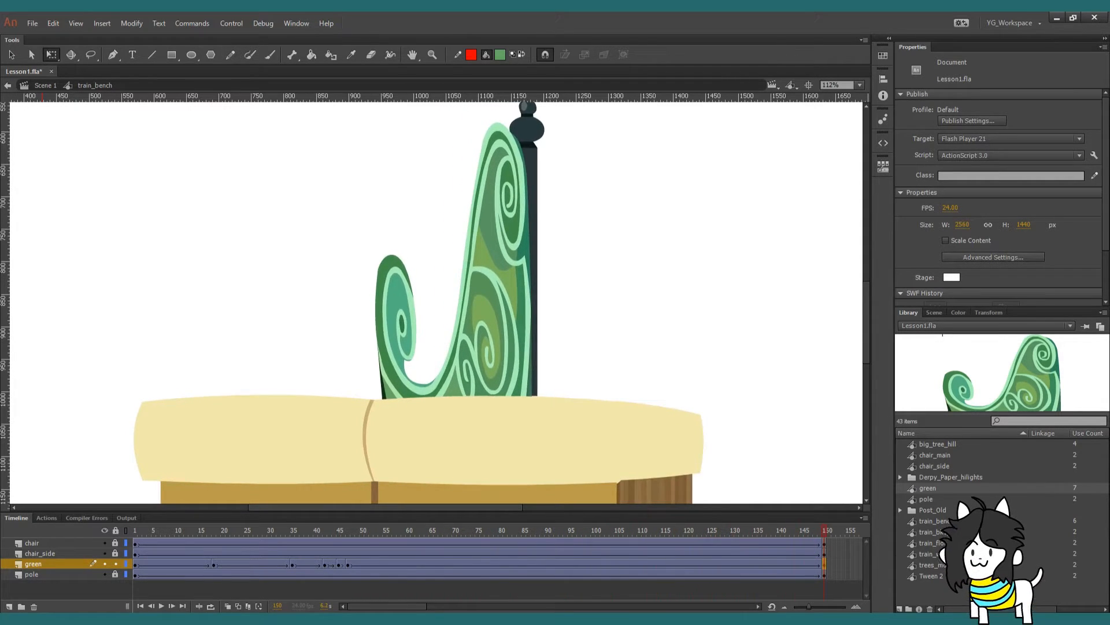
Return to Scene 1, unhide all its layers and fit the whole train car scene in view
click(45, 85)
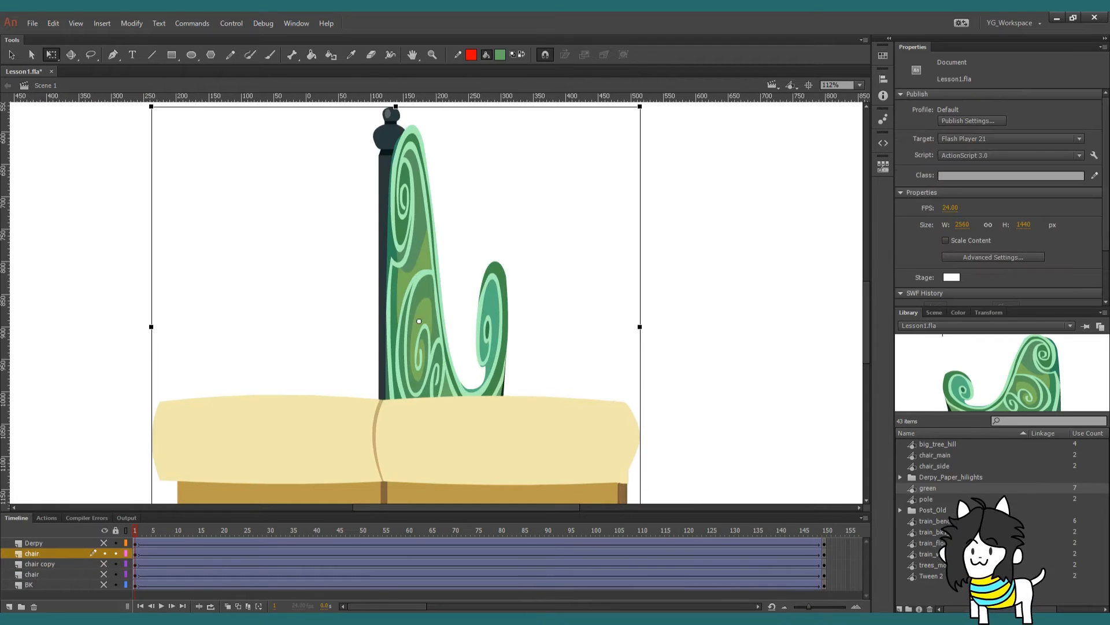
click(860, 85)
click(857, 99)
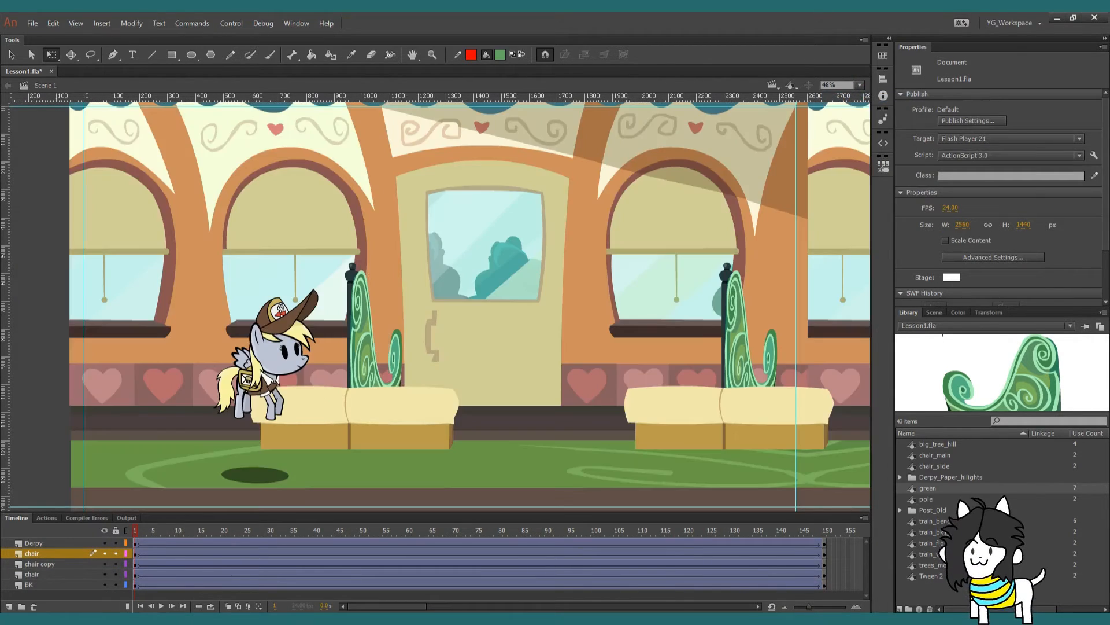
Play the full scene through, make slightly more room for the timeline, and return to frame 1
key(Return)
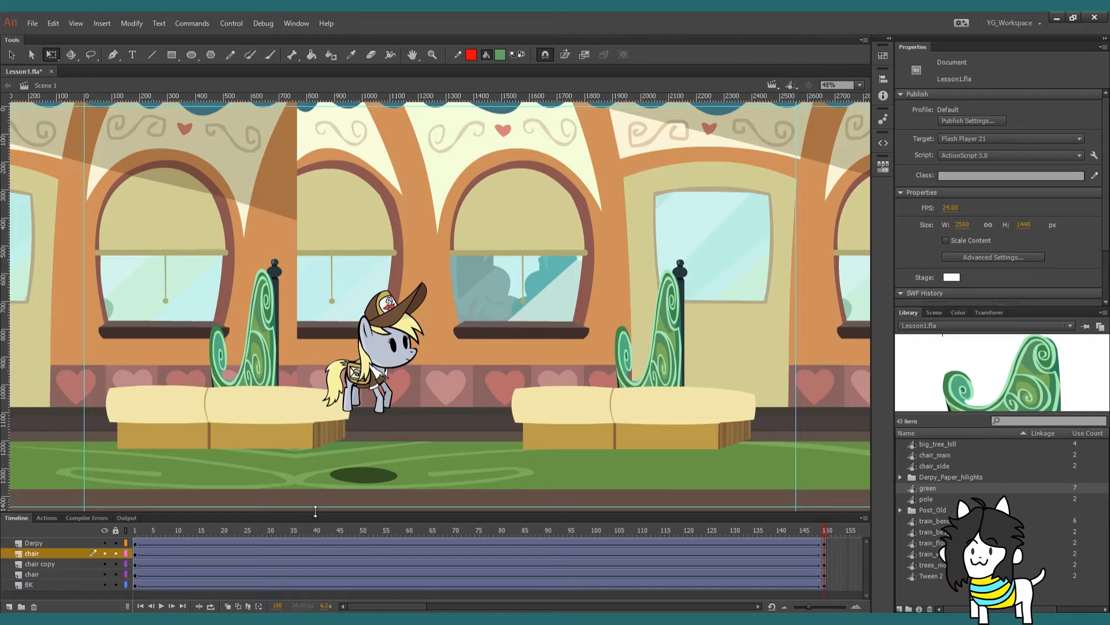
drag(316, 511, 316, 504)
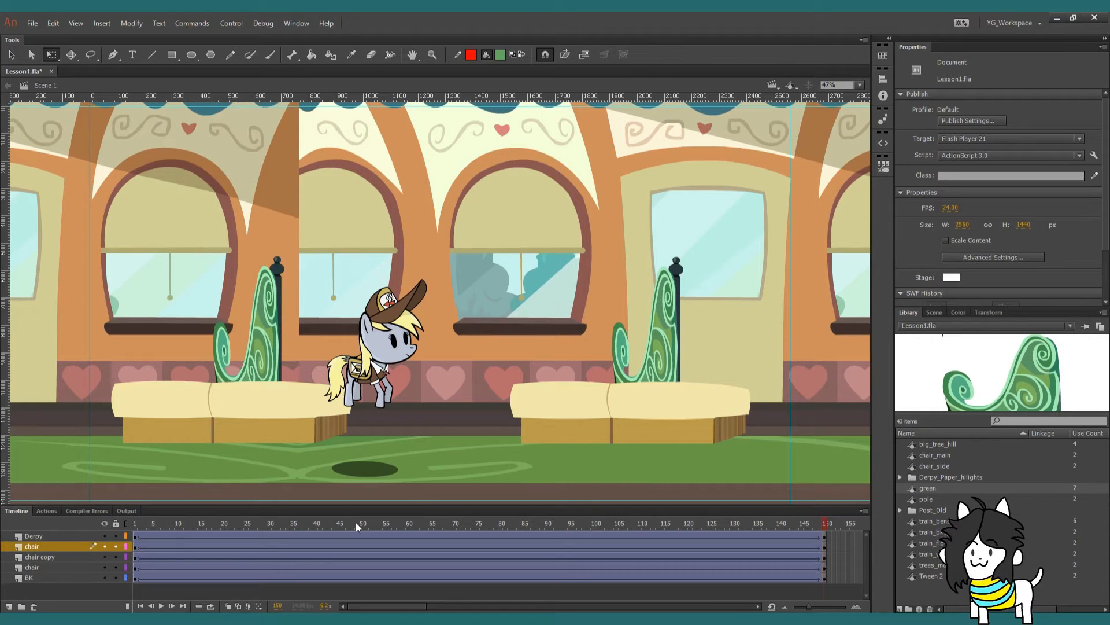
click(135, 522)
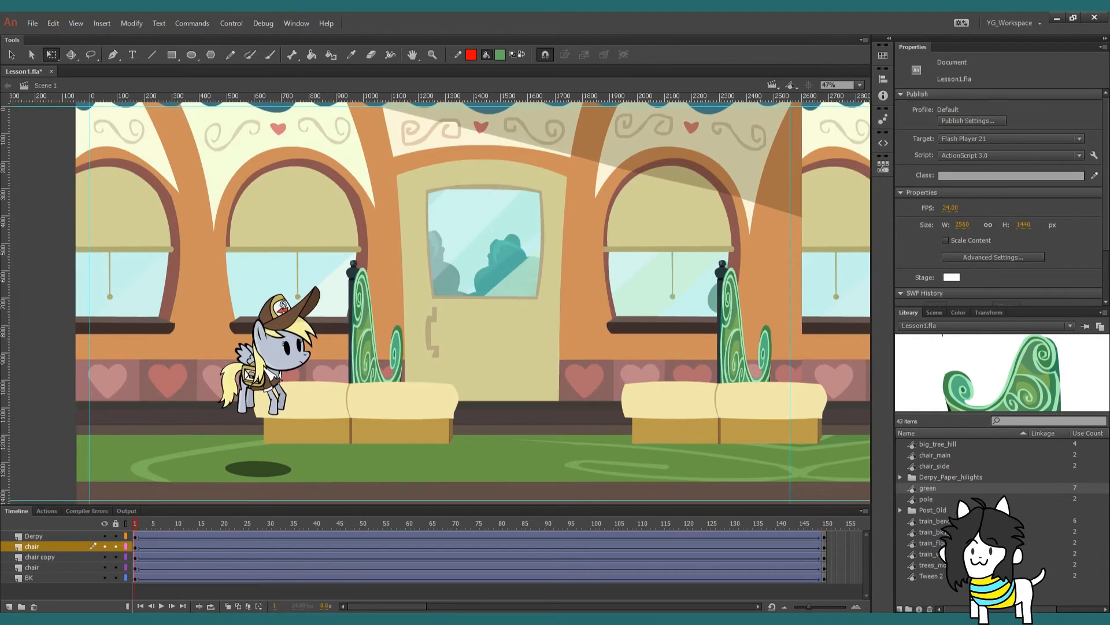
Hide every layer in Scene 1 except the upper chair layer and open its train_bench symbol for editing
double_click(245, 255)
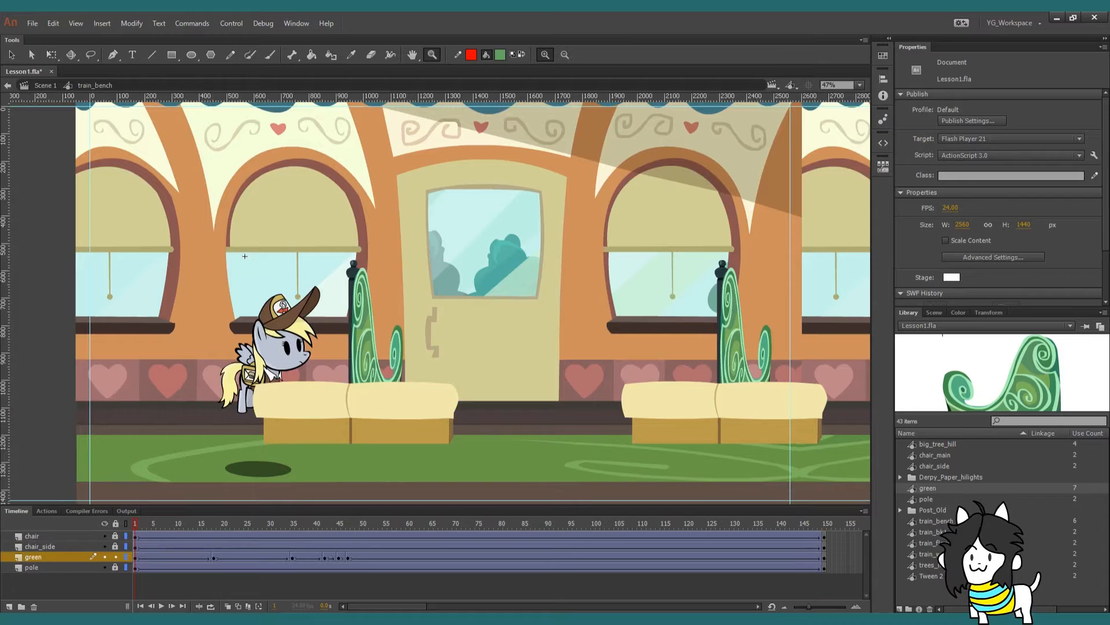
key(ctrl+e)
alt+click(105, 546)
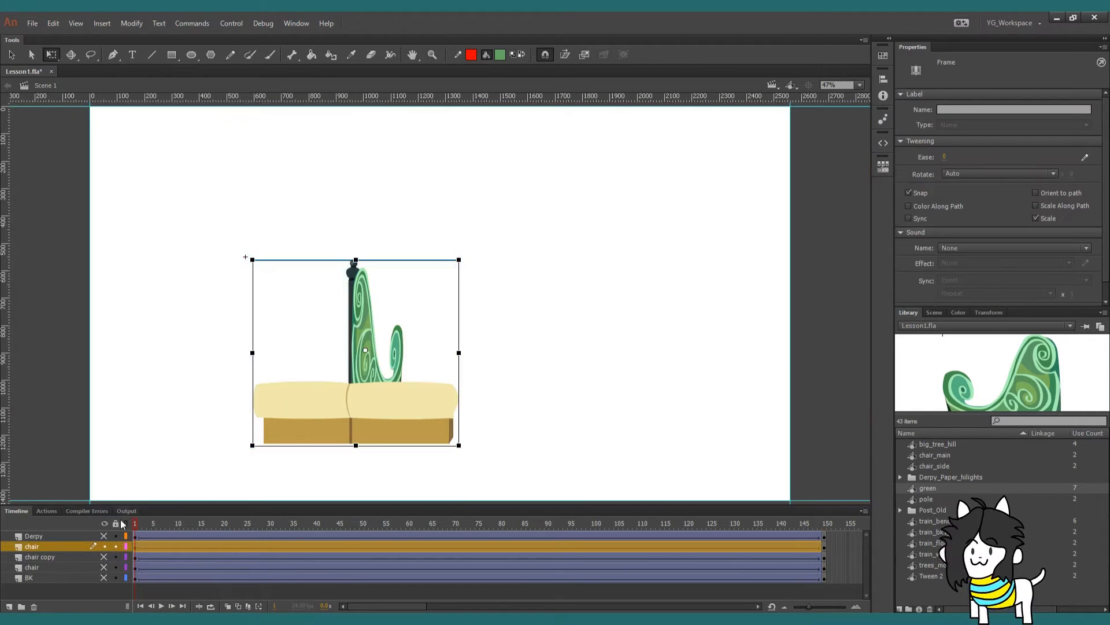
key(ctrl+e)
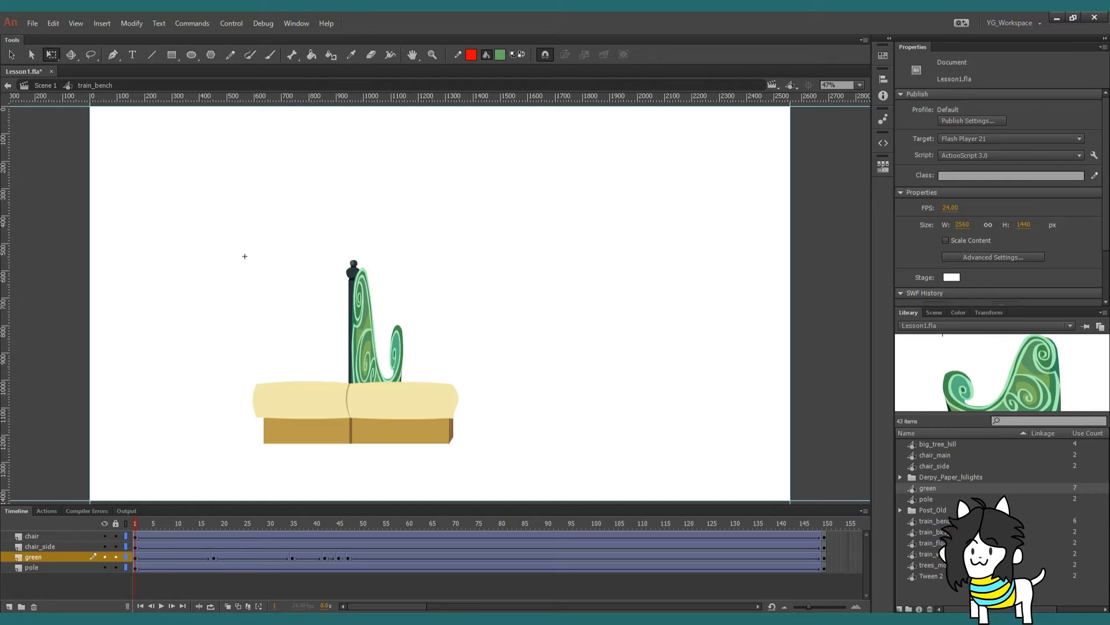
At frame 1, narrow the chair_main seat to about 475 px from its left edge and shift it slightly right
key(z)
drag(235, 249, 476, 493)
scroll(436, 299, up, 2)
key(q)
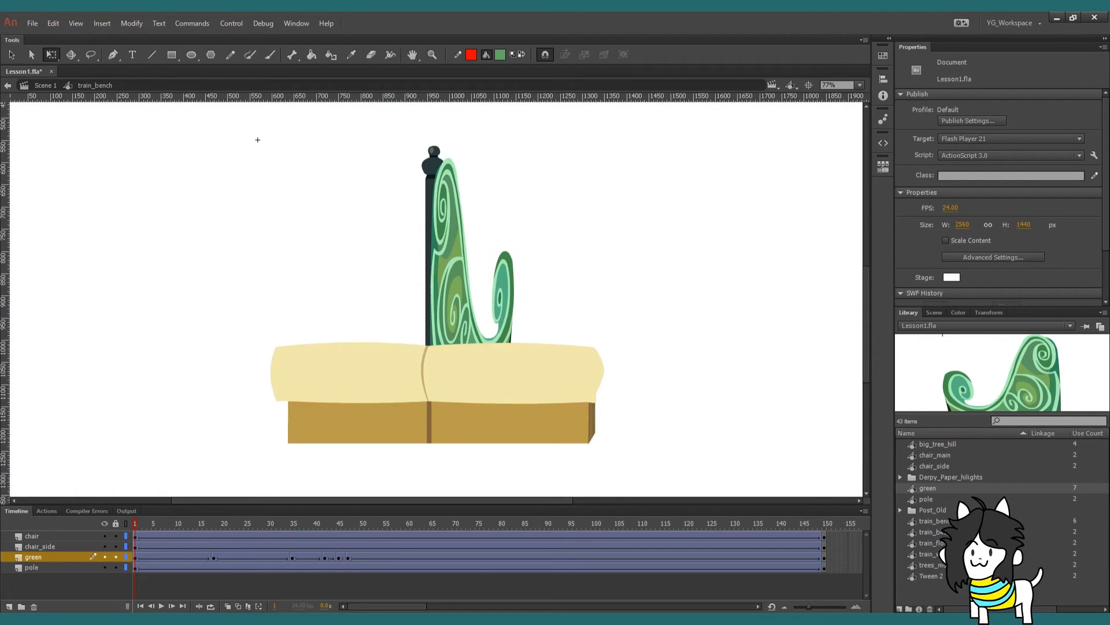
click(437, 392)
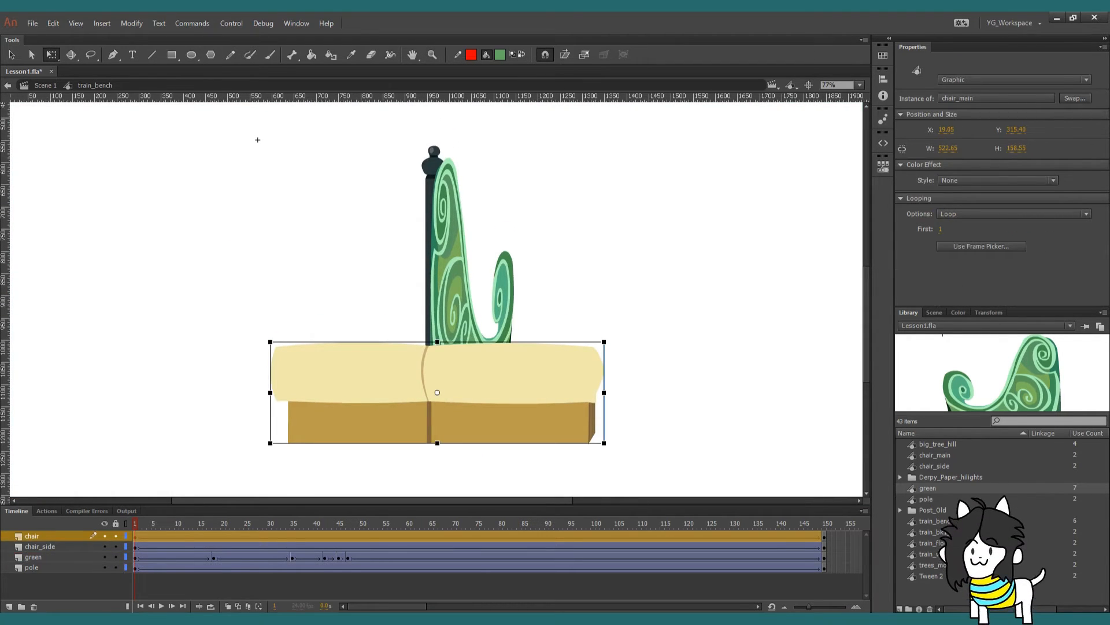
drag(270, 392, 301, 392)
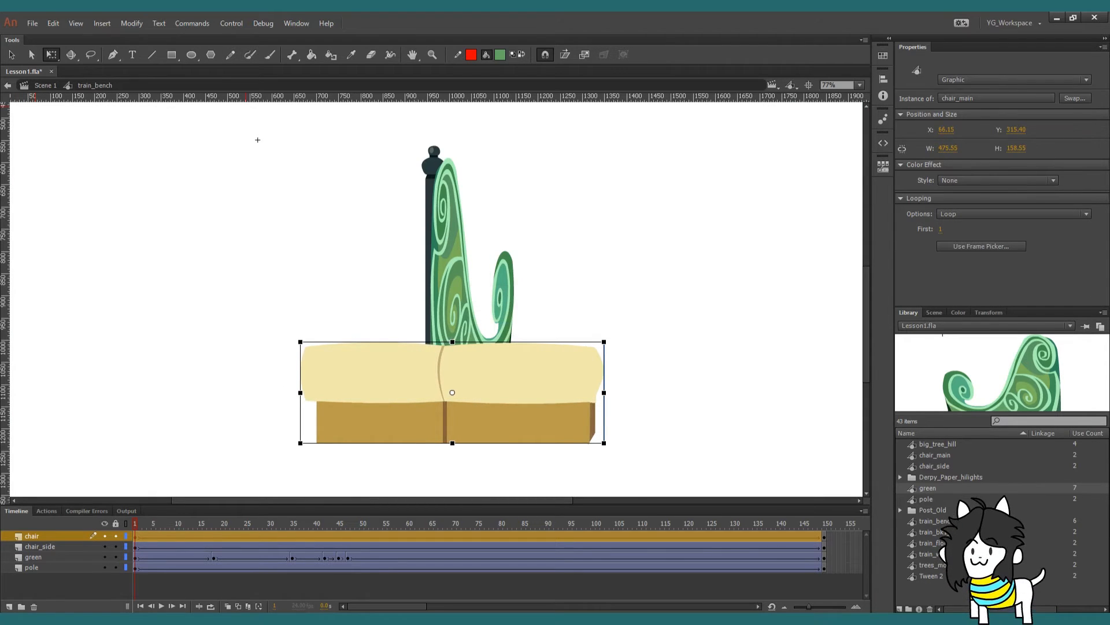
click(257, 139)
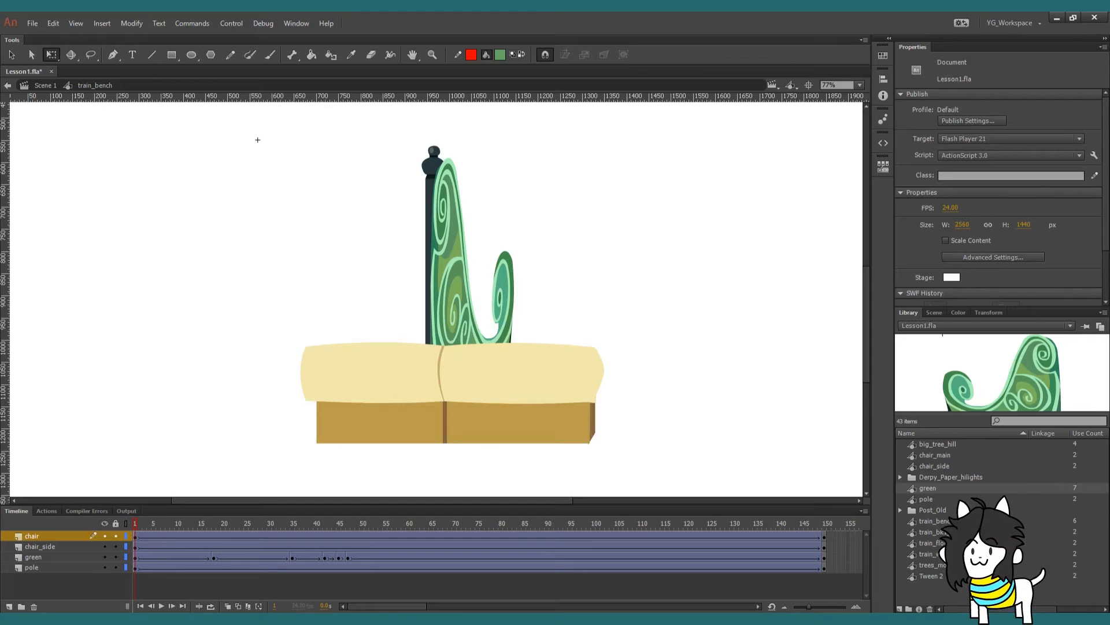
drag(354, 416, 362, 416)
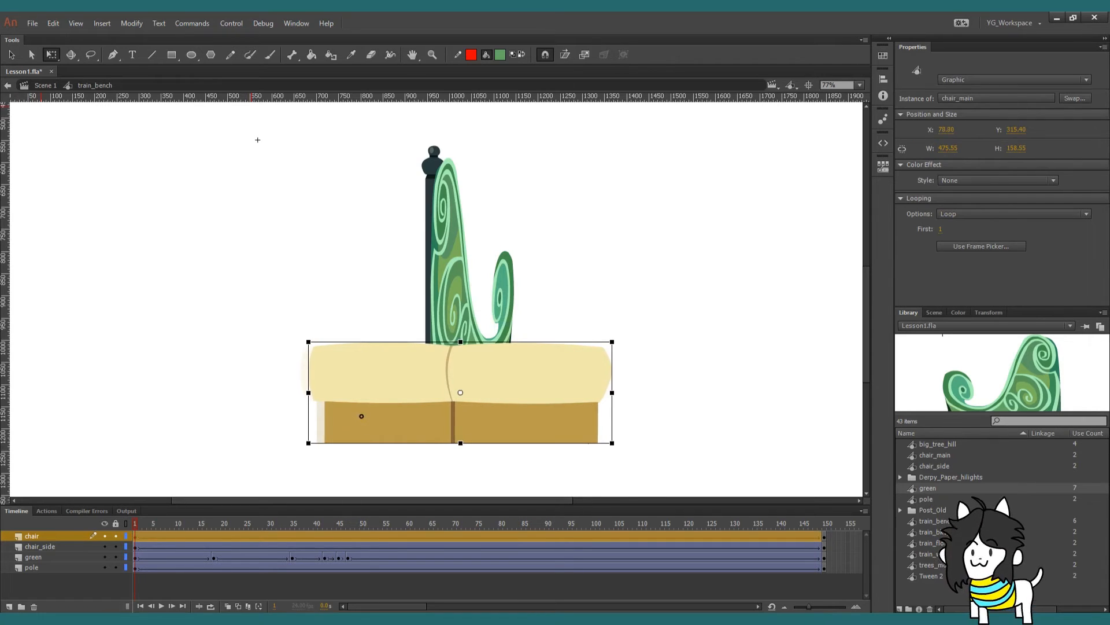
click(260, 467)
Add a layer named chair_side above the existing chair_side layer and place an instance of the chair_side symbol on it
click(71, 547)
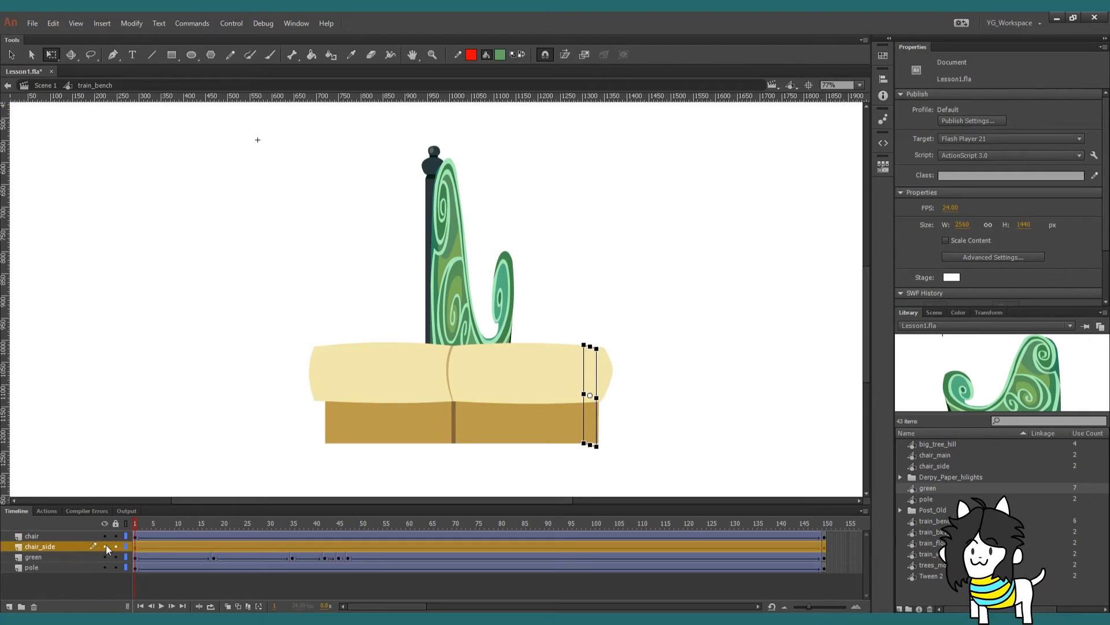
click(947, 466)
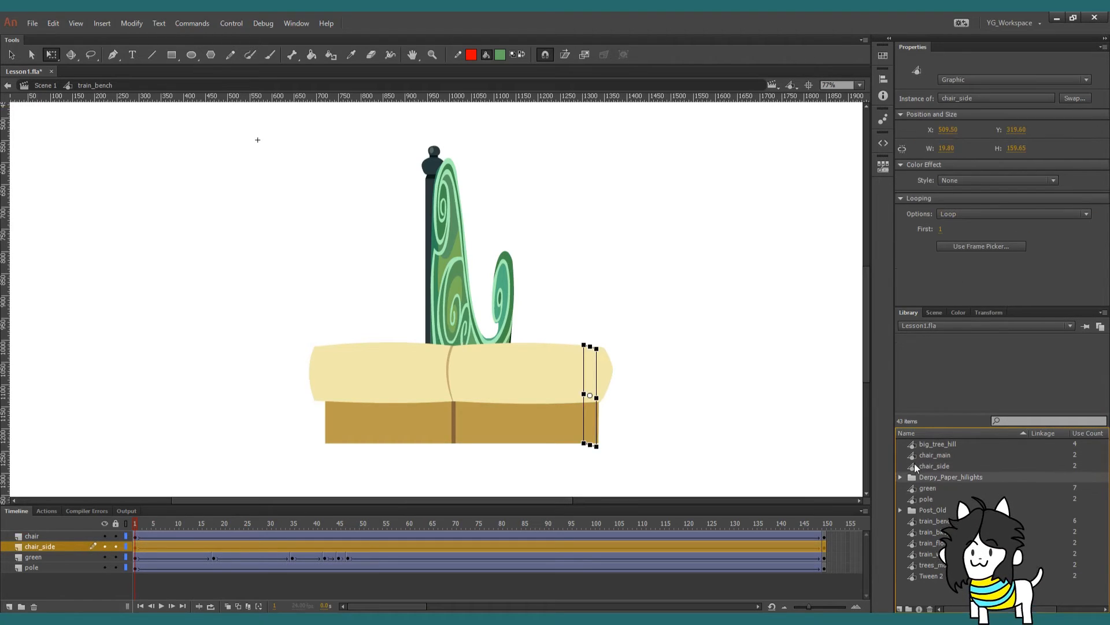
click(9, 606)
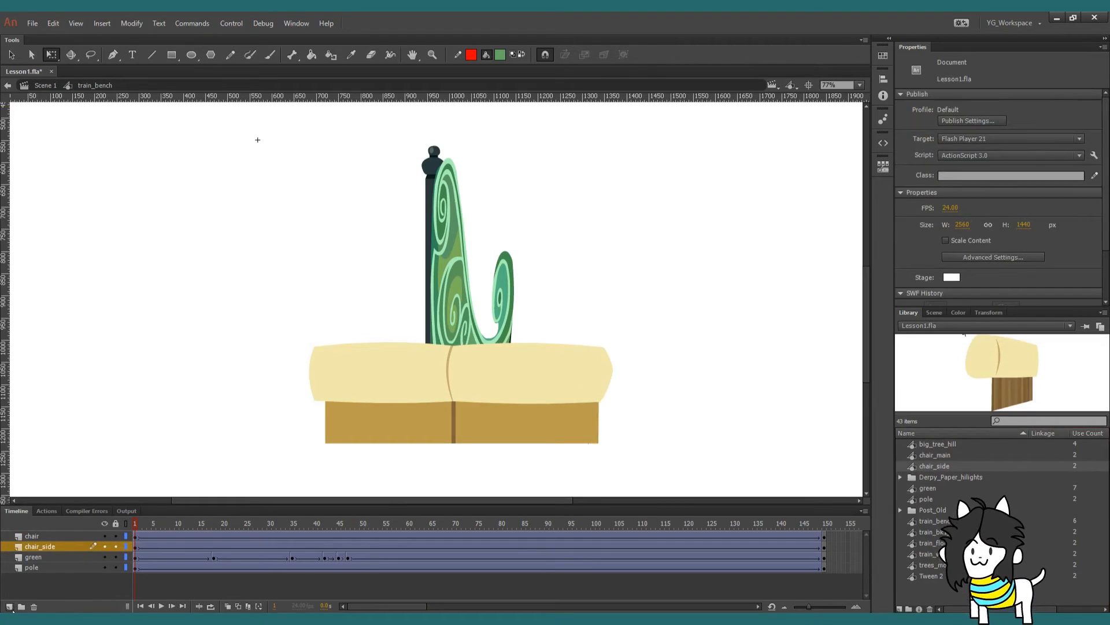
double_click(77, 545)
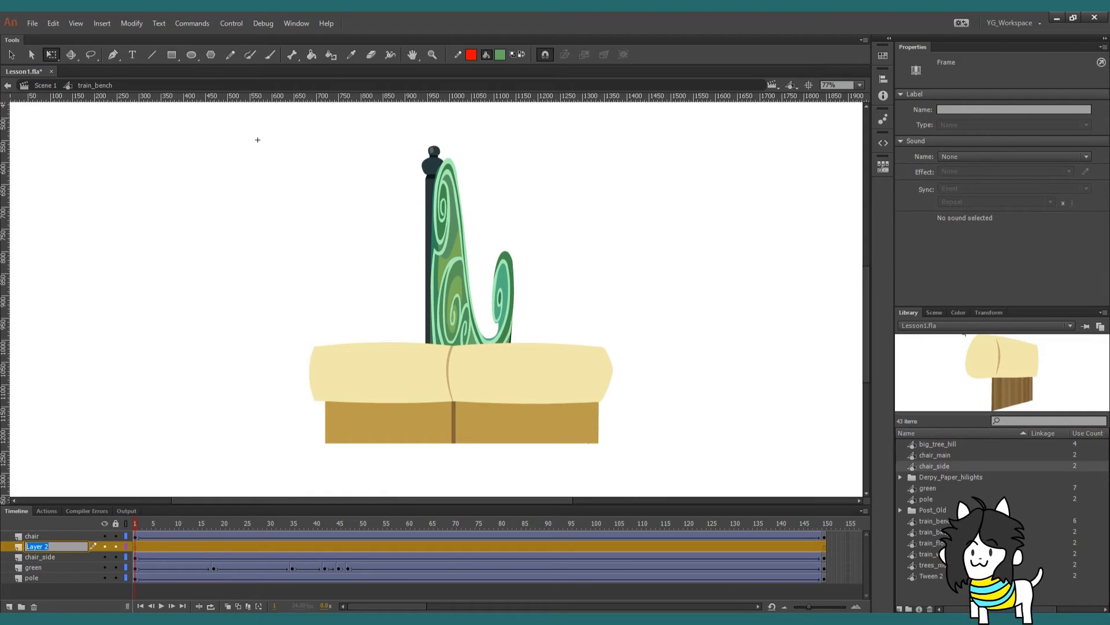
text(chair_side)
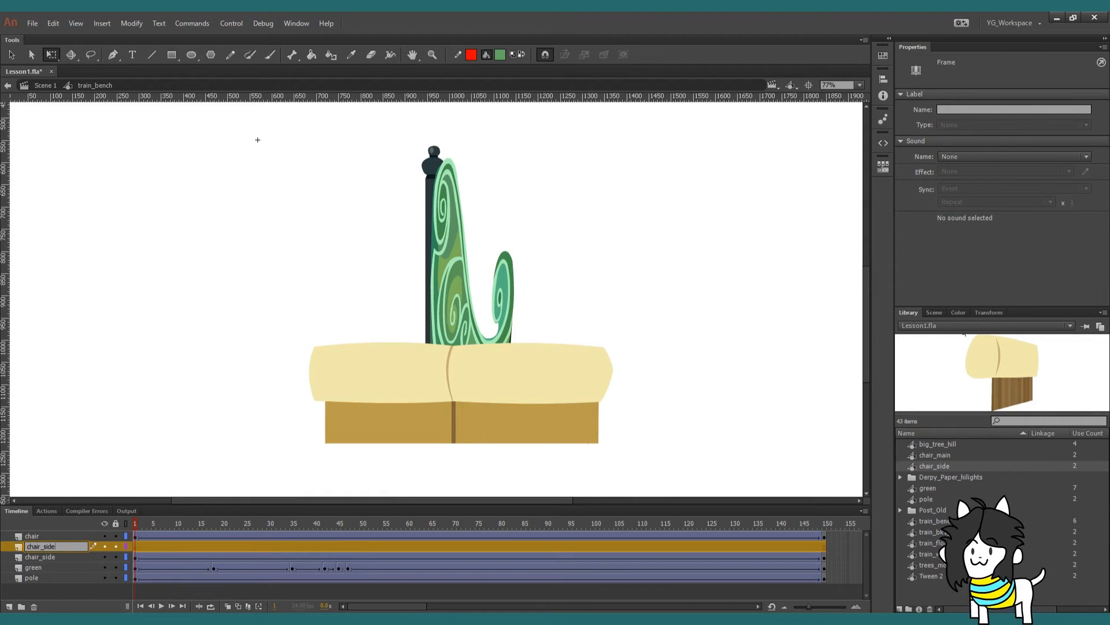
key(Return)
drag(949, 401, 793, 384)
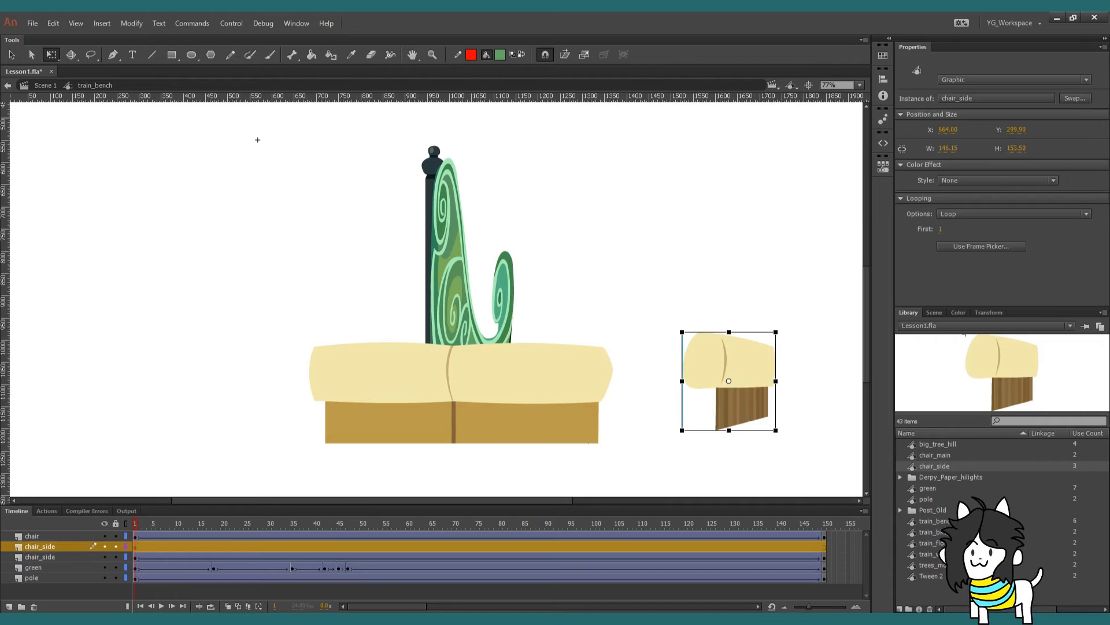
Move the new chair_side piece to the left of the bench and flip it horizontally
drag(723, 376, 232, 396)
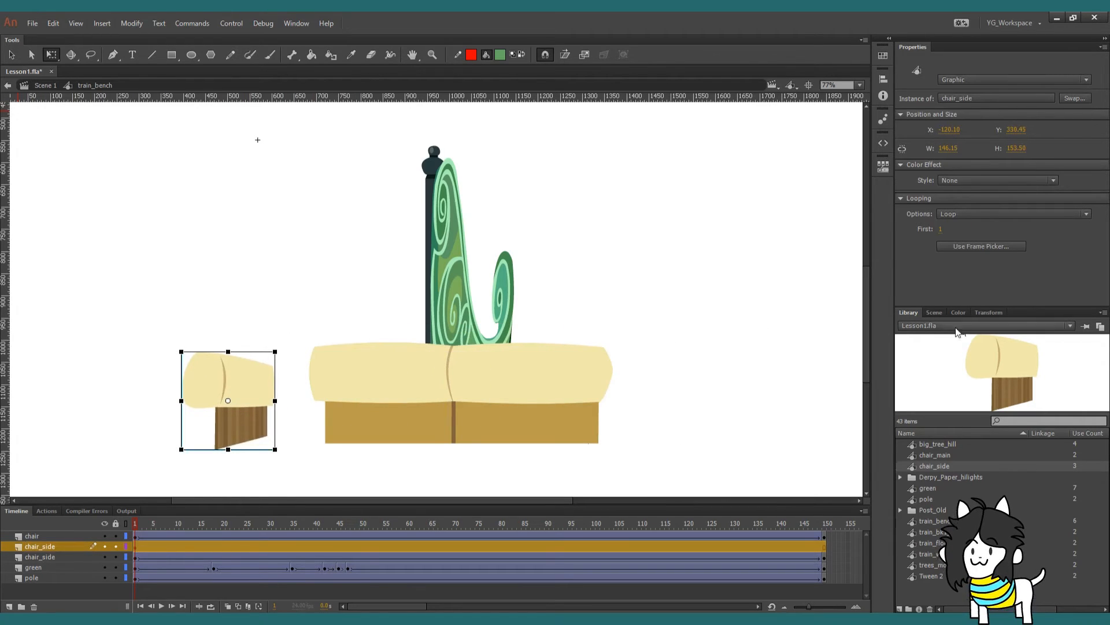
click(983, 312)
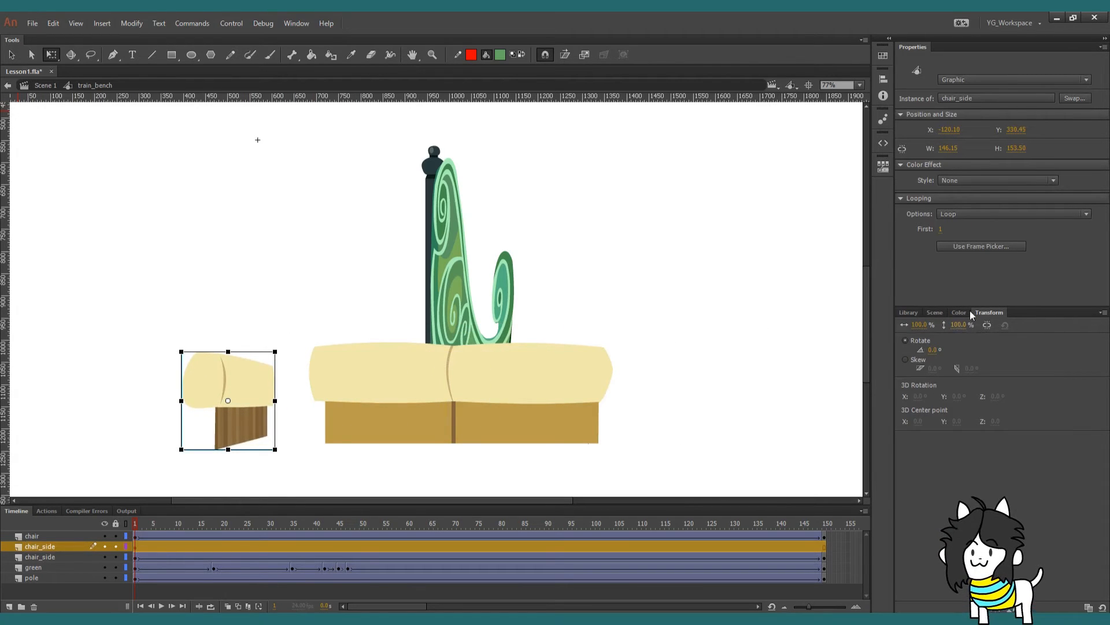
click(292, 25)
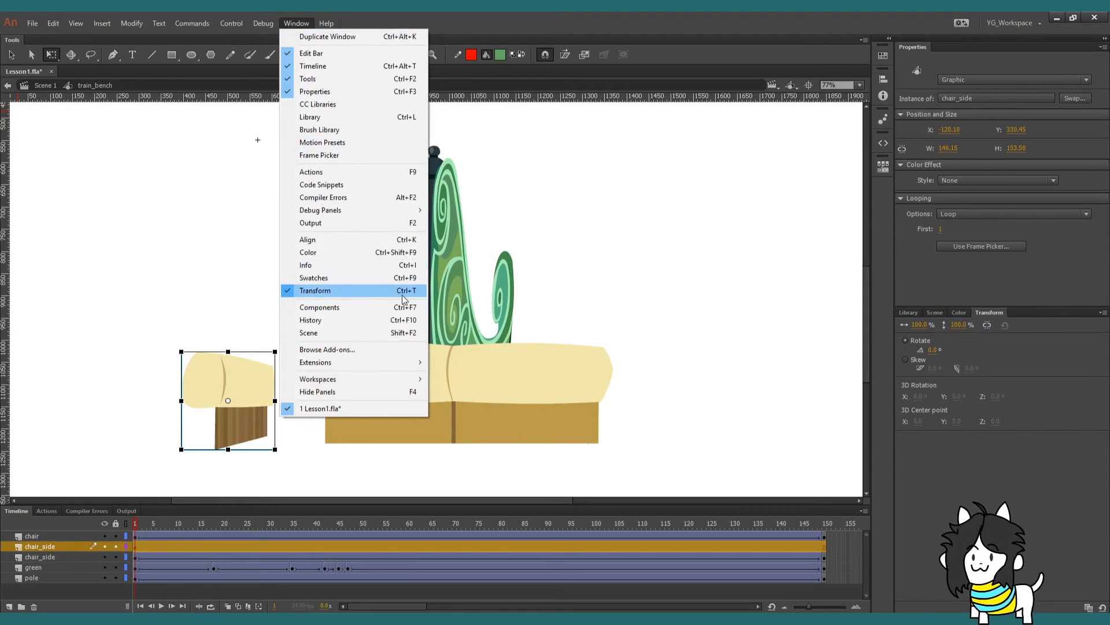
click(636, 322)
click(40, 546)
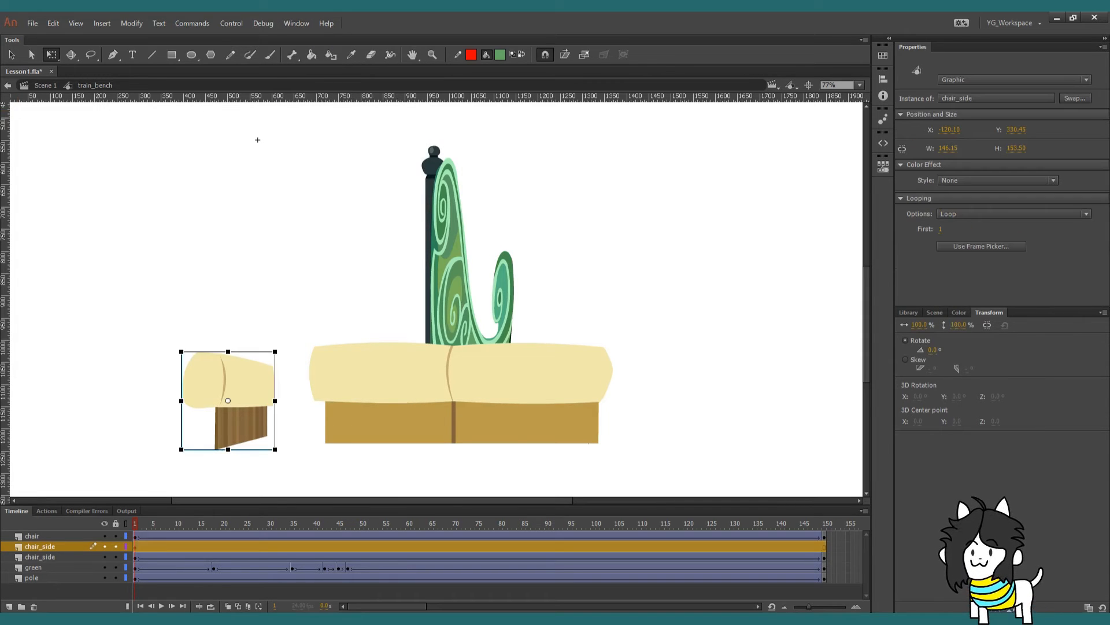
key(ctrl+shift+h)
key(ctrl+shift+a)
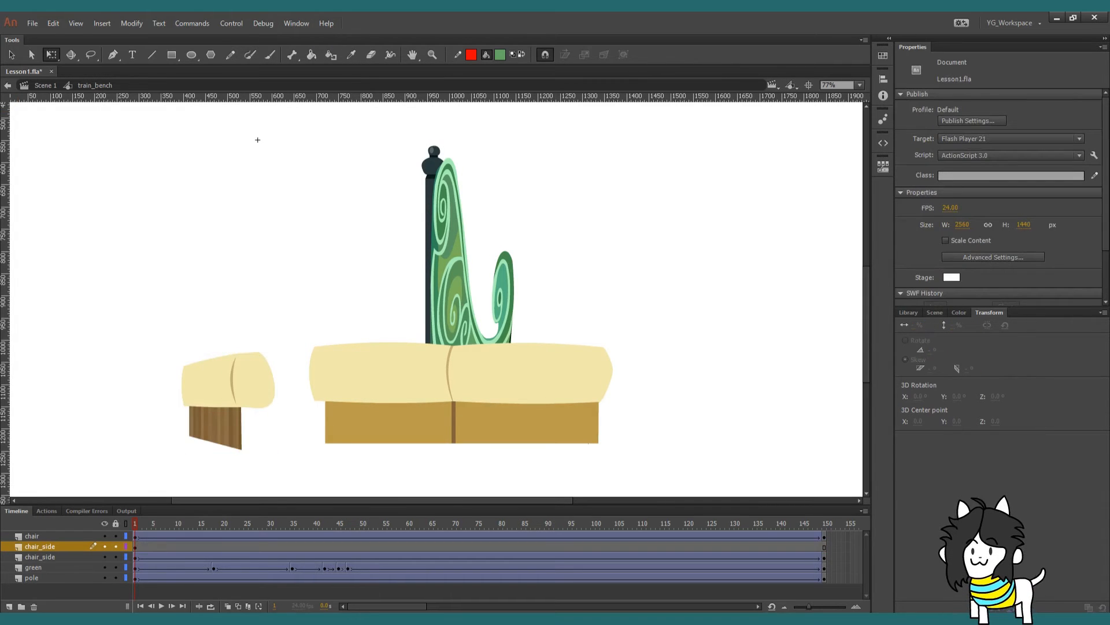
Attach the flipped side piece to the bench's left end and nudge it to line up with the seat
drag(228, 400, 315, 390)
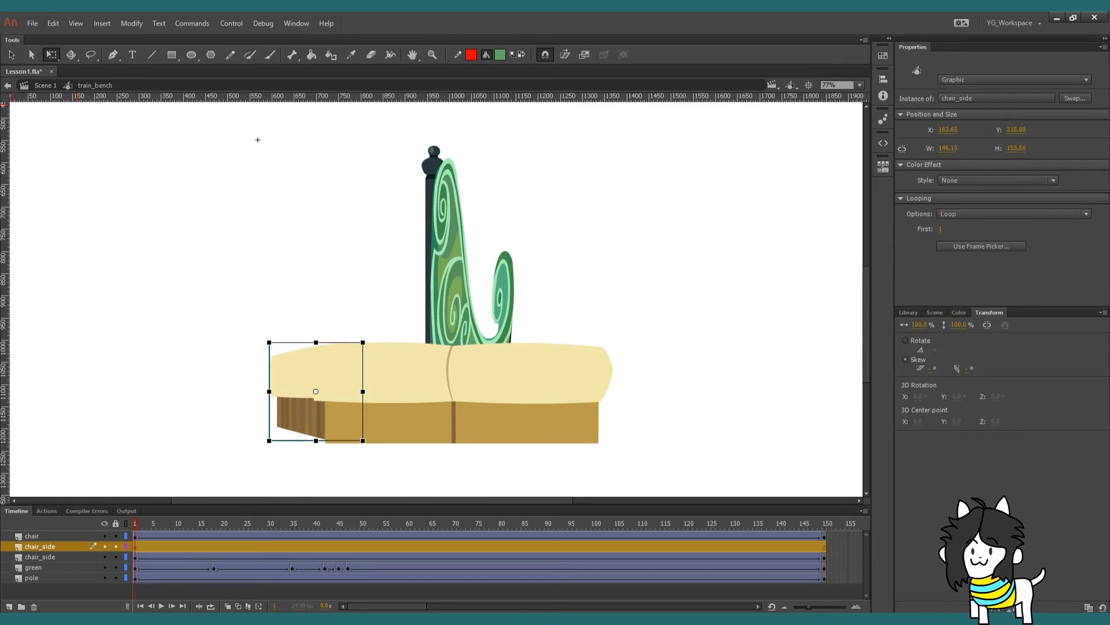
key(Left)
key(Down)
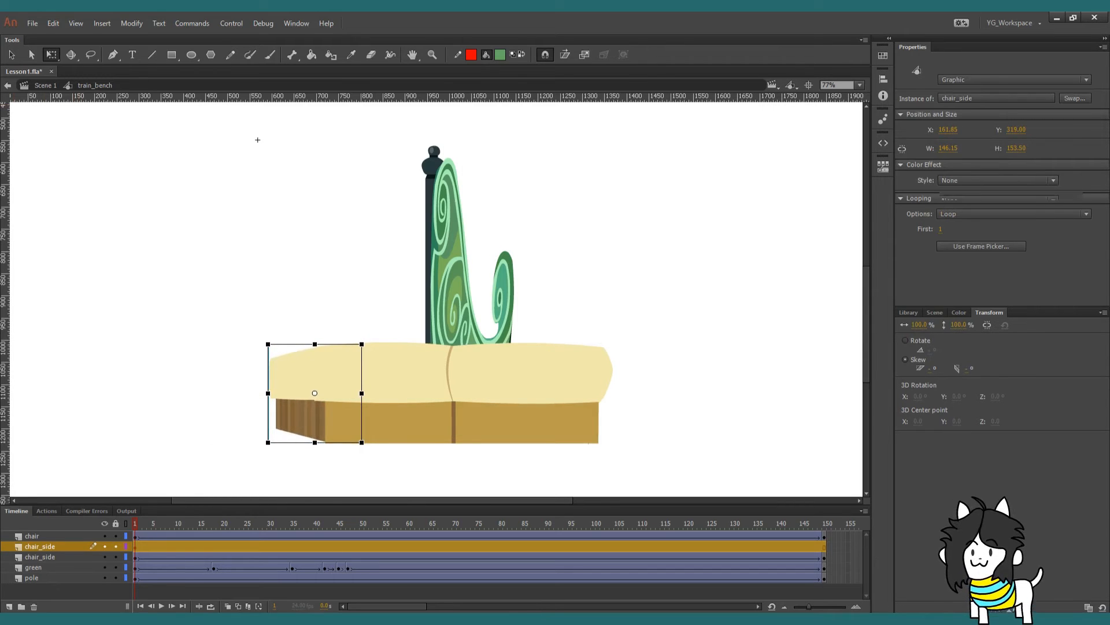
key(ctrl+shift+a)
Narrow the chair_main seat to about 433 px at frame 1 and replay the bench animation
click(460, 392)
drag(308, 392, 415, 389)
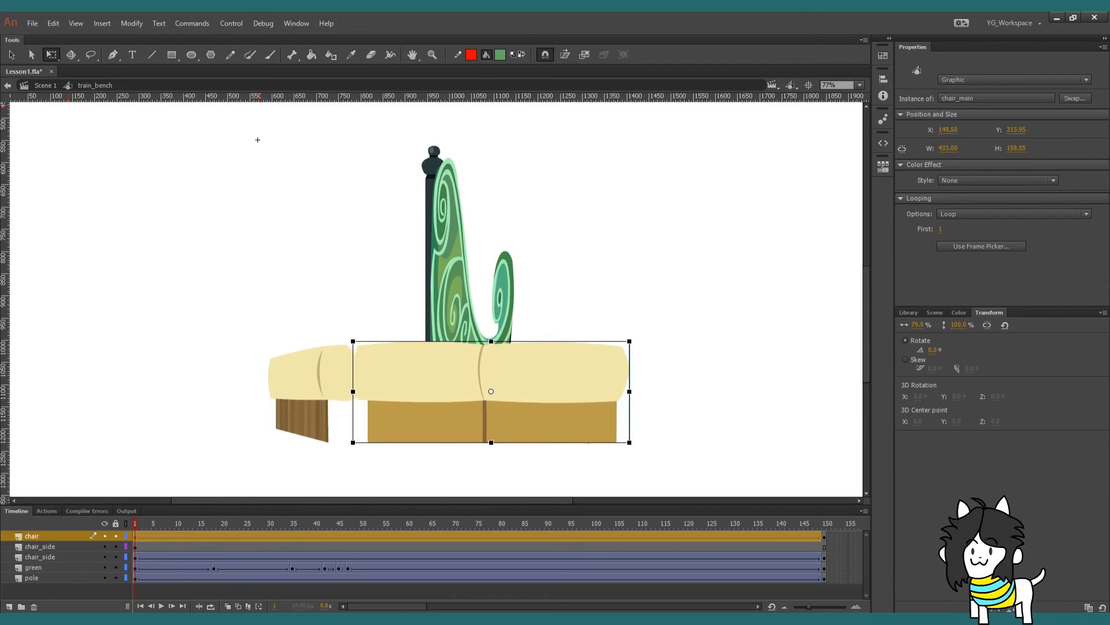
key(Return)
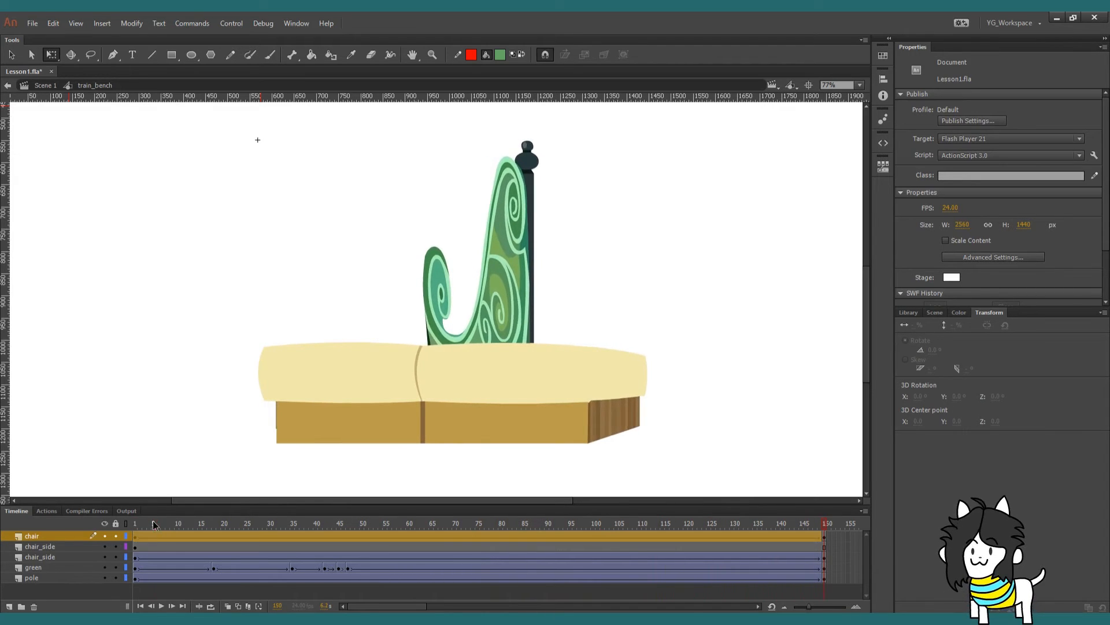
Return to frame 1 and move the flipped side piece right until it overlaps the narrowed seat's left end
drag(153, 525, 116, 526)
click(313, 376)
key(z)
drag(232, 274, 444, 462)
key(q)
drag(352, 376, 440, 377)
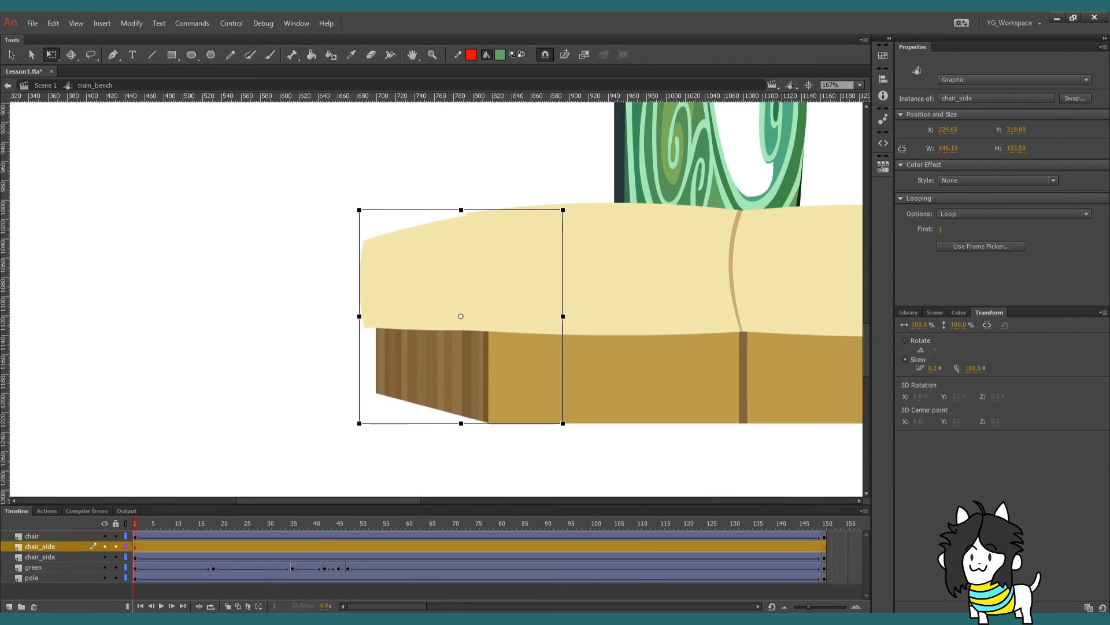
Save the file, unhide all layers in Scene 1, and reopen train_bench for editing in place
key(ctrl+s)
key(ctrl+e)
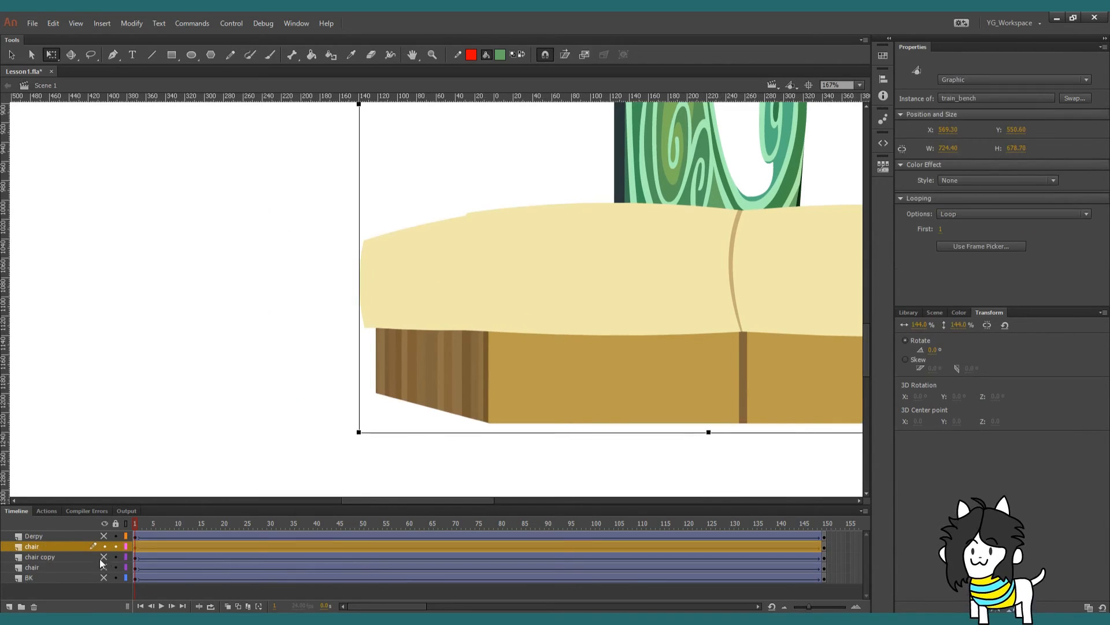
key(ctrl+e)
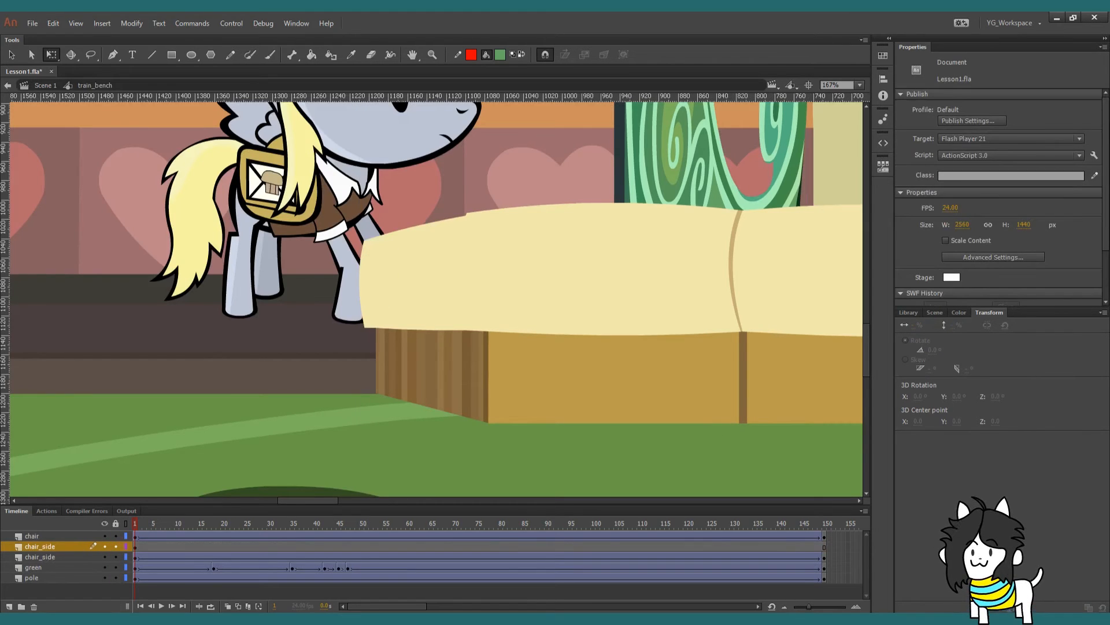
Nudge the left side piece up and skew its vertical edges slightly to match the seat's perspective
click(440, 261)
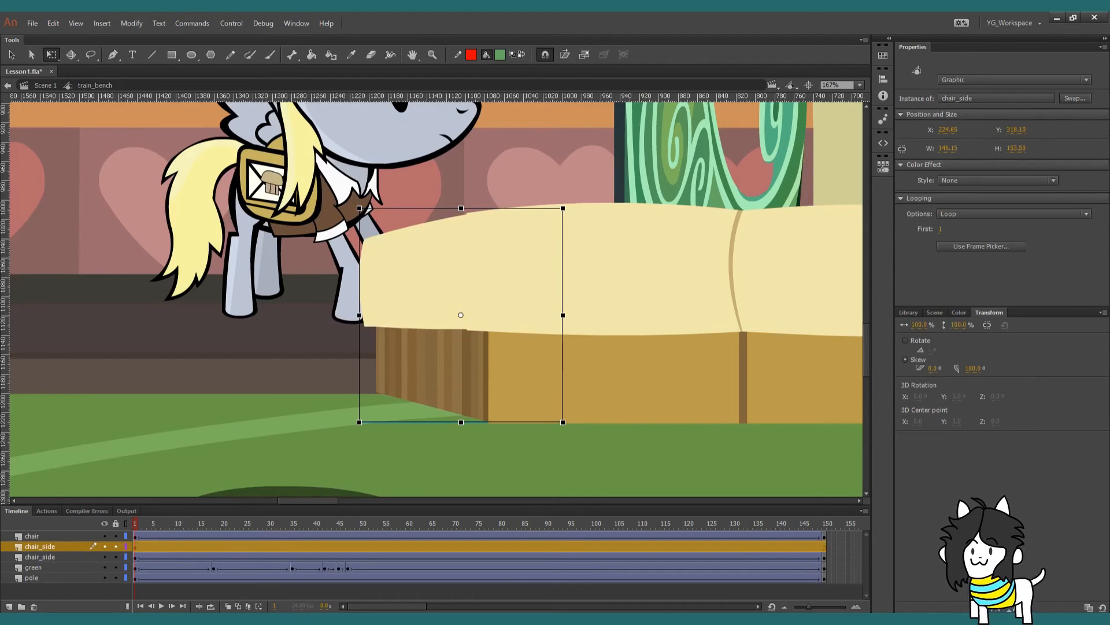
drag(359, 262, 359, 270)
drag(563, 260, 562, 256)
key(ctrl+shift+a)
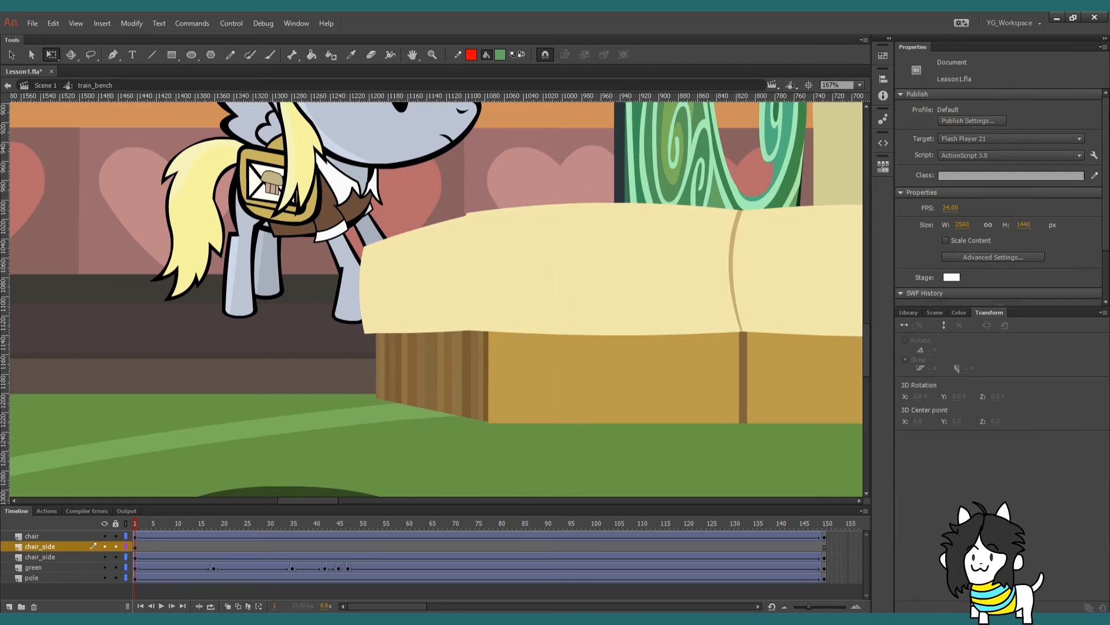
Insert a keyframe at frame 45 on the new chair_side layer and squeeze the piece to about 12 px wide behind the seat's left end
drag(440, 289, 373, 289)
drag(137, 526, 336, 520)
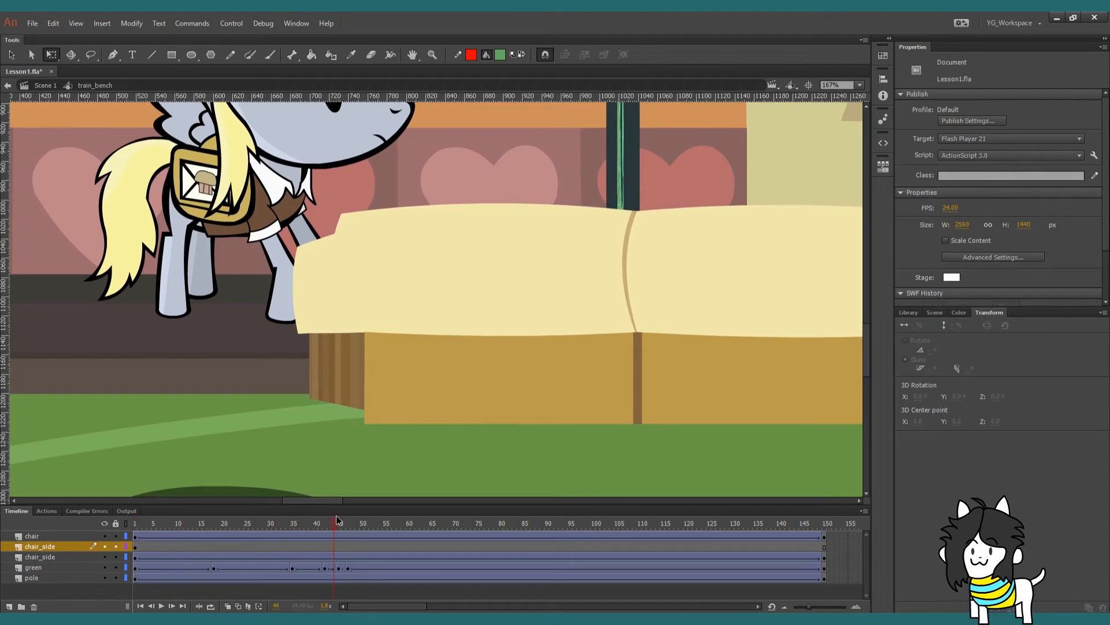
click(339, 546)
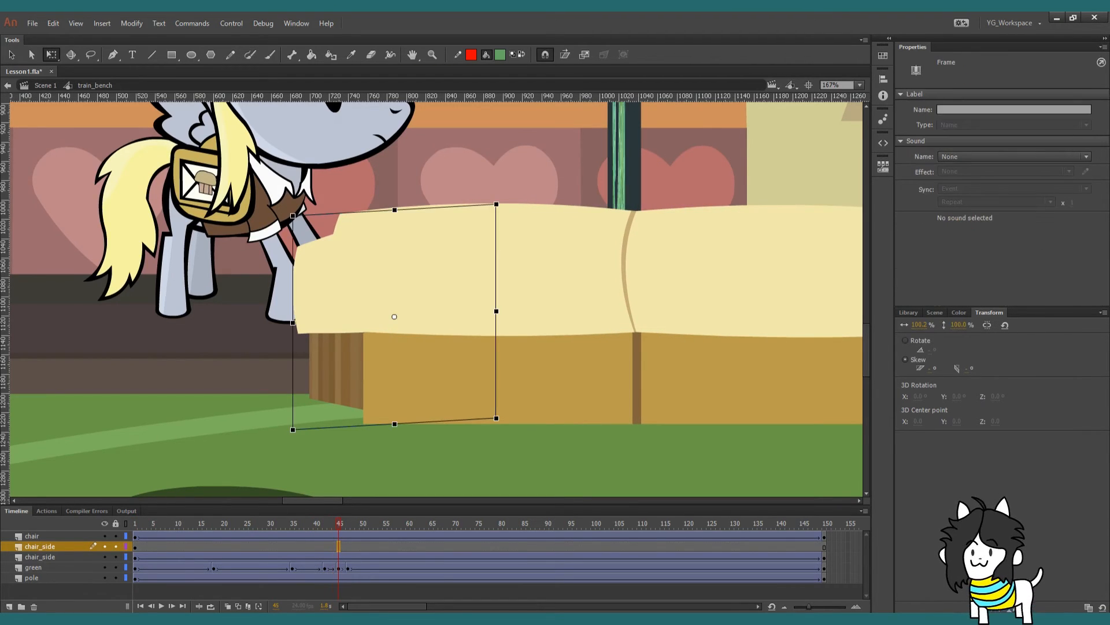
drag(370, 277, 313, 278)
drag(236, 322, 372, 281)
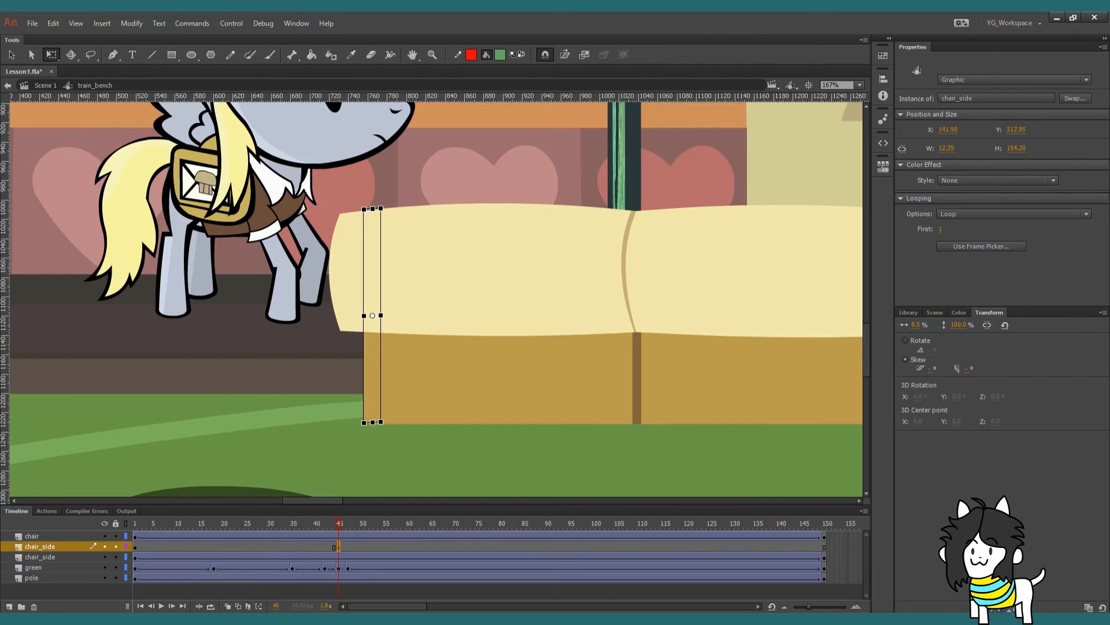
Create a classic tween on the new chair_side layer between frames 1 and 45 and check it near the start
right_click(219, 546)
click(270, 249)
click(149, 523)
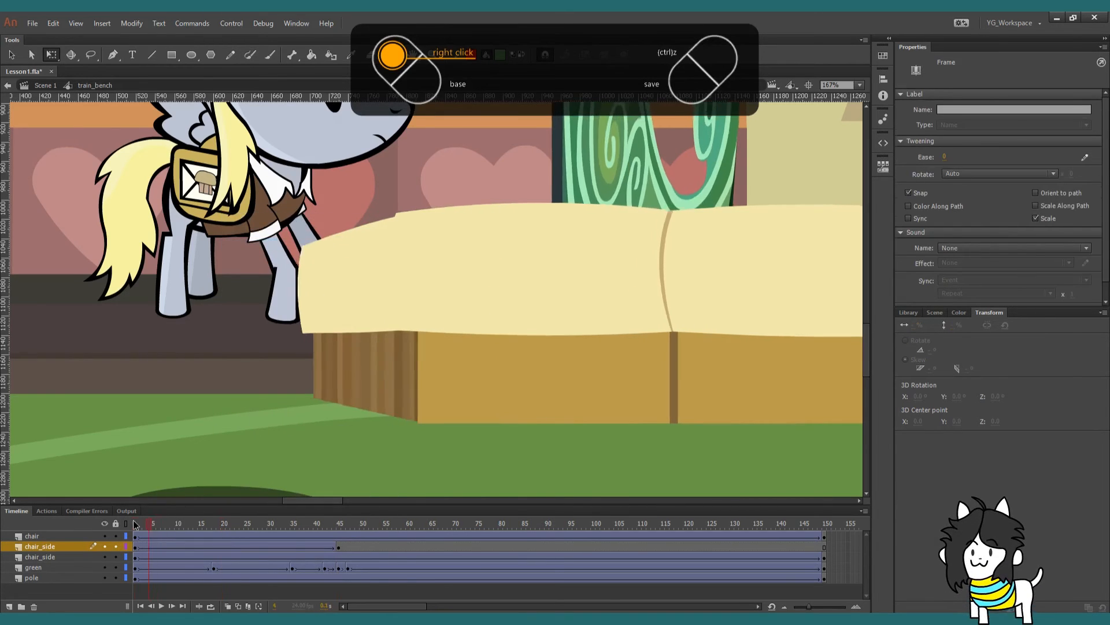
Preview the seat's perspective change and move the end keyframe of the new chair_side tween to frame 49
key(Return)
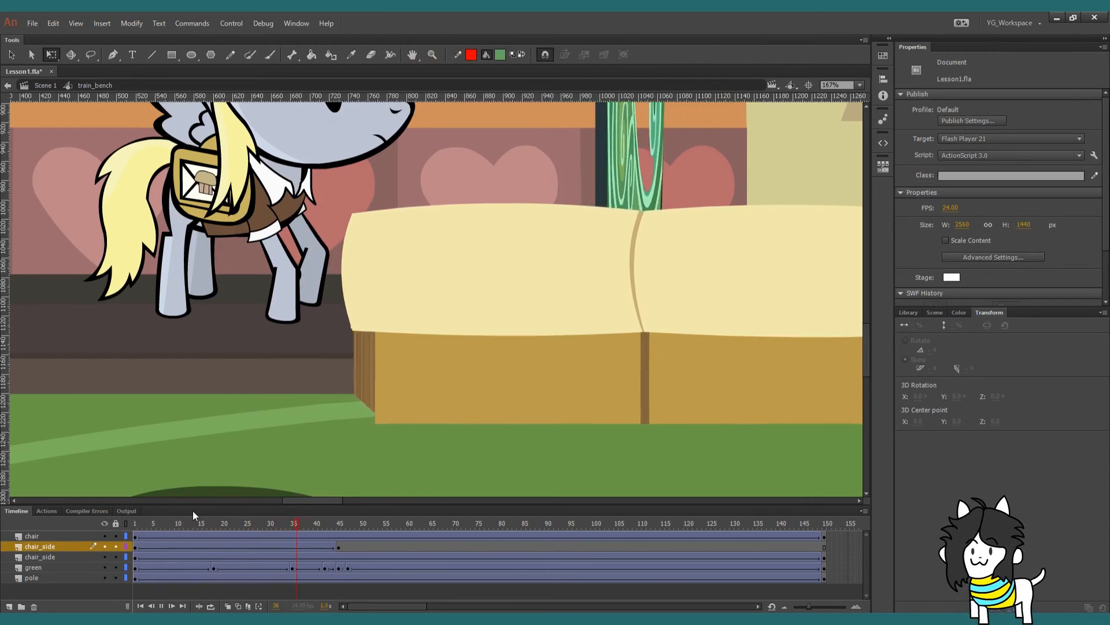
key(Return)
click(339, 546)
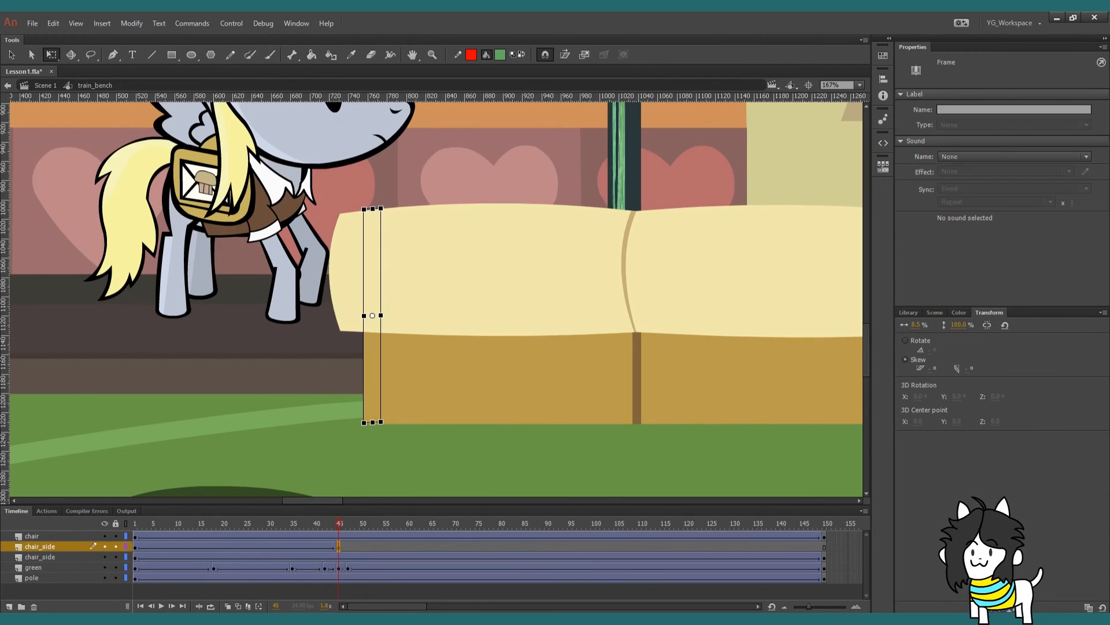
click(356, 546)
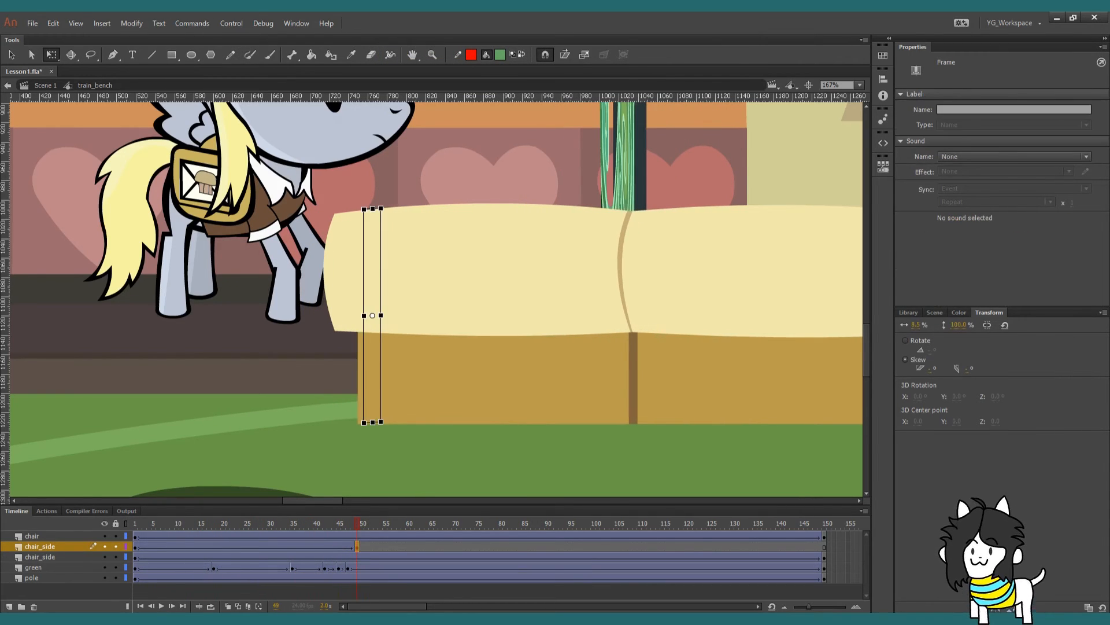
Nudge the side piece left at frame 49 and squeeze it to about 5 px wide behind the seat's left end
key(Left)
key(Left)
key(Left)
key(Left)
key(Left)
key(Left)
key(Left)
key(Left)
key(Left)
key(Left)
key(Left)
key(Left)
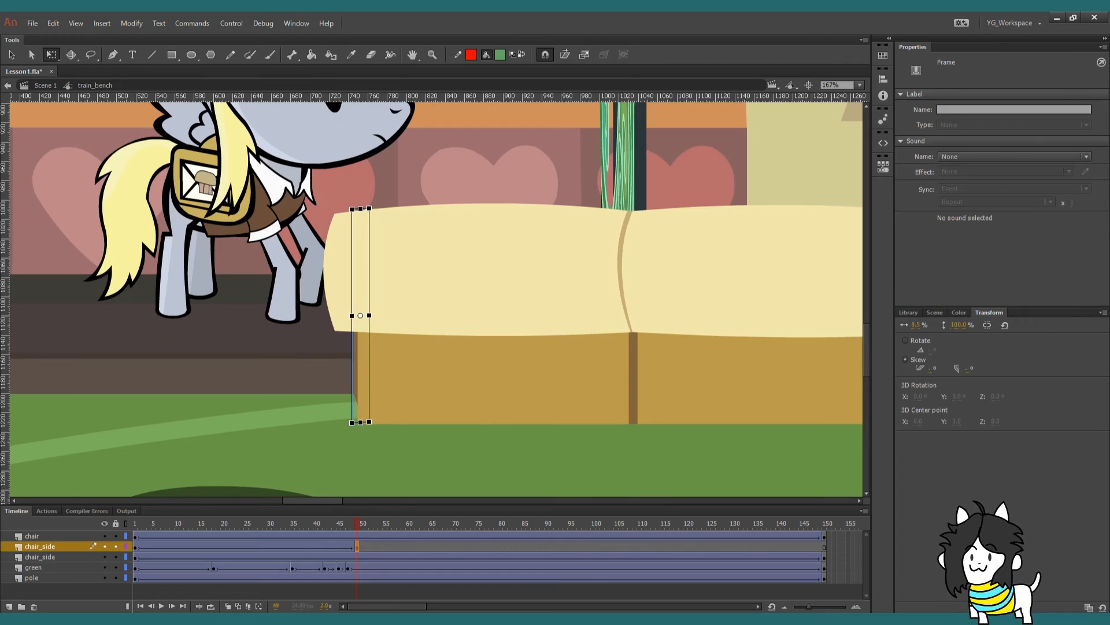
drag(352, 315, 359, 315)
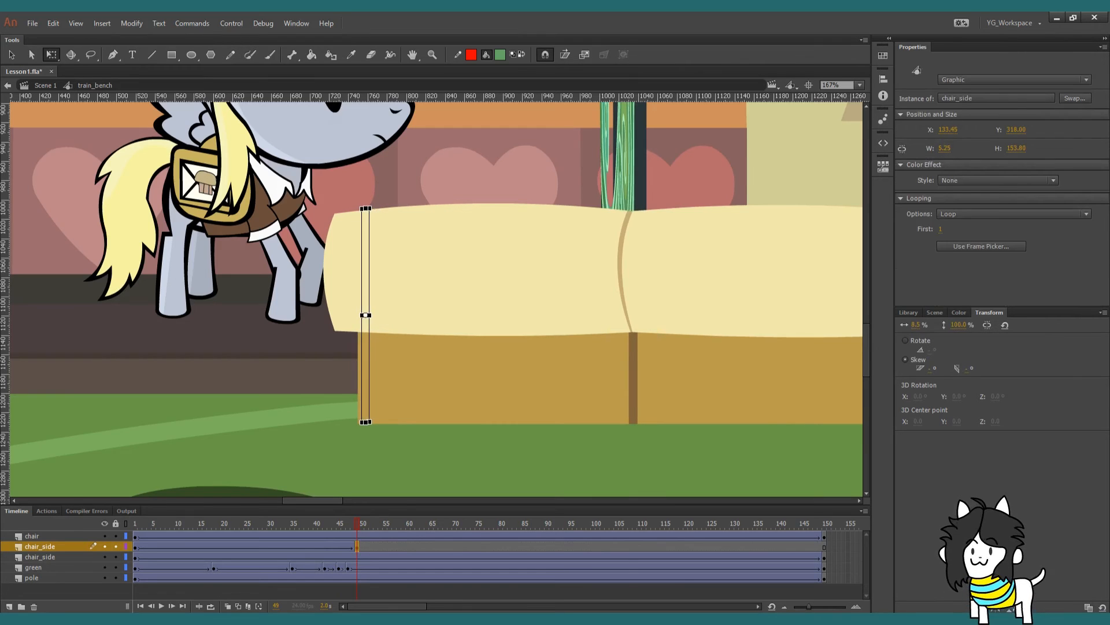
Move the new chair_side layer's end keyframe to frame 52 and replay the seat animation from frame 1
click(135, 523)
key(Return)
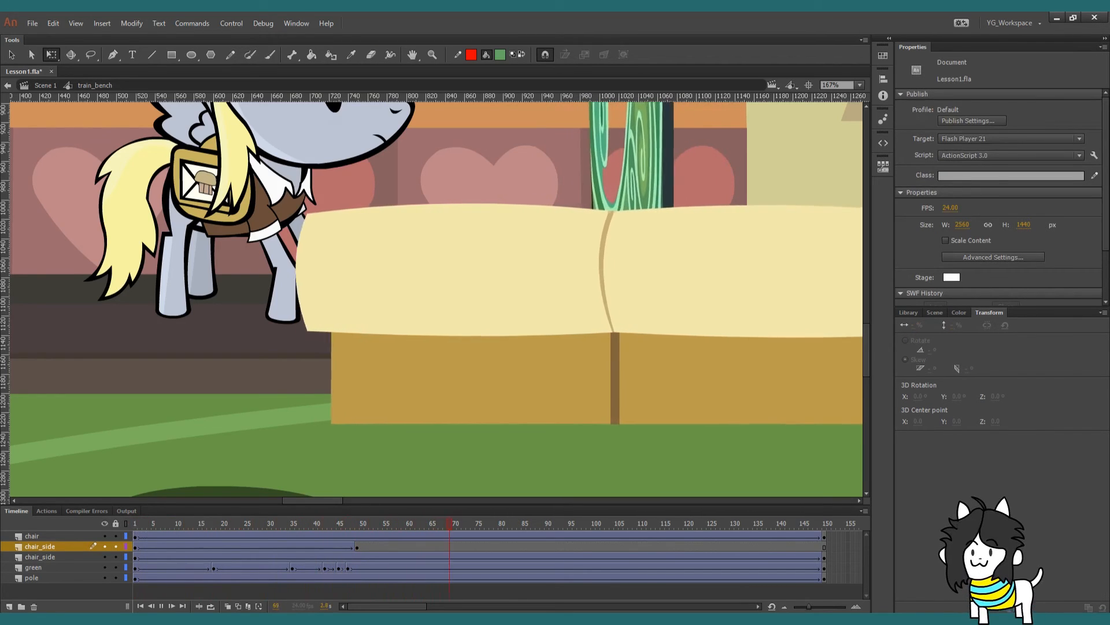
click(357, 546)
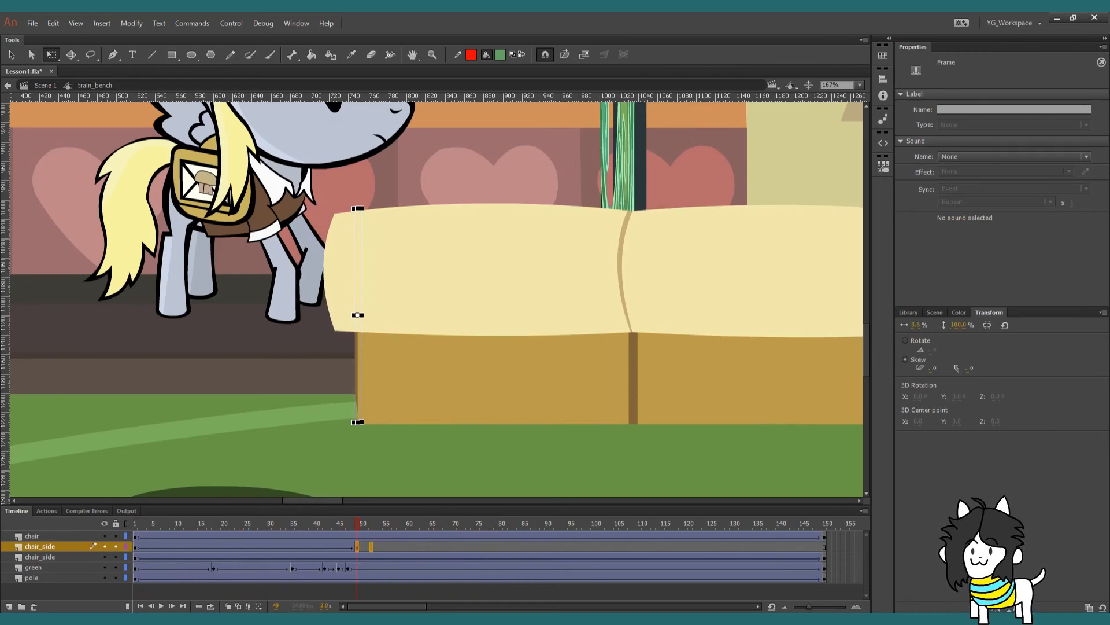
drag(357, 546, 371, 546)
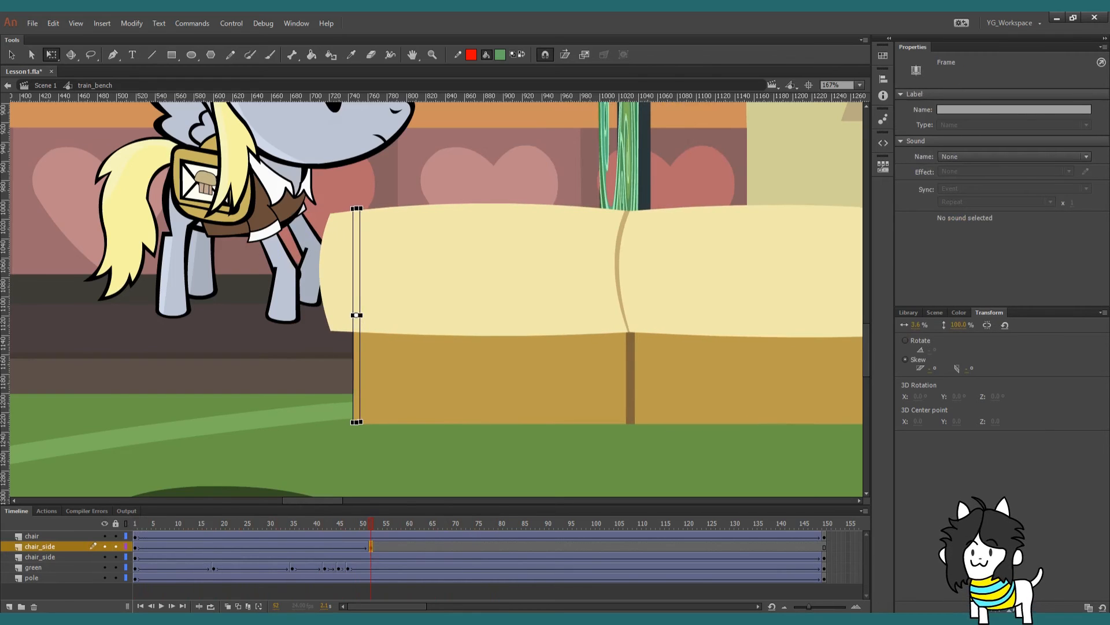
click(136, 522)
key(Return)
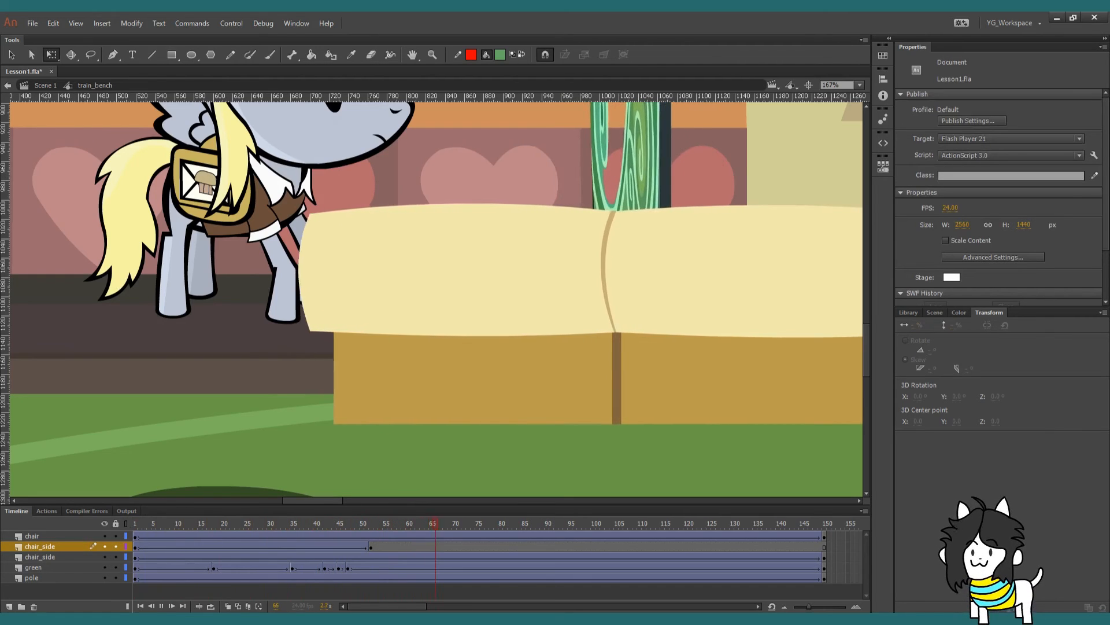
key(Return)
Return to Scene 1, save the file, and play the scene's animation with the full stage in view
key(ctrl+e)
key(ctrl+s)
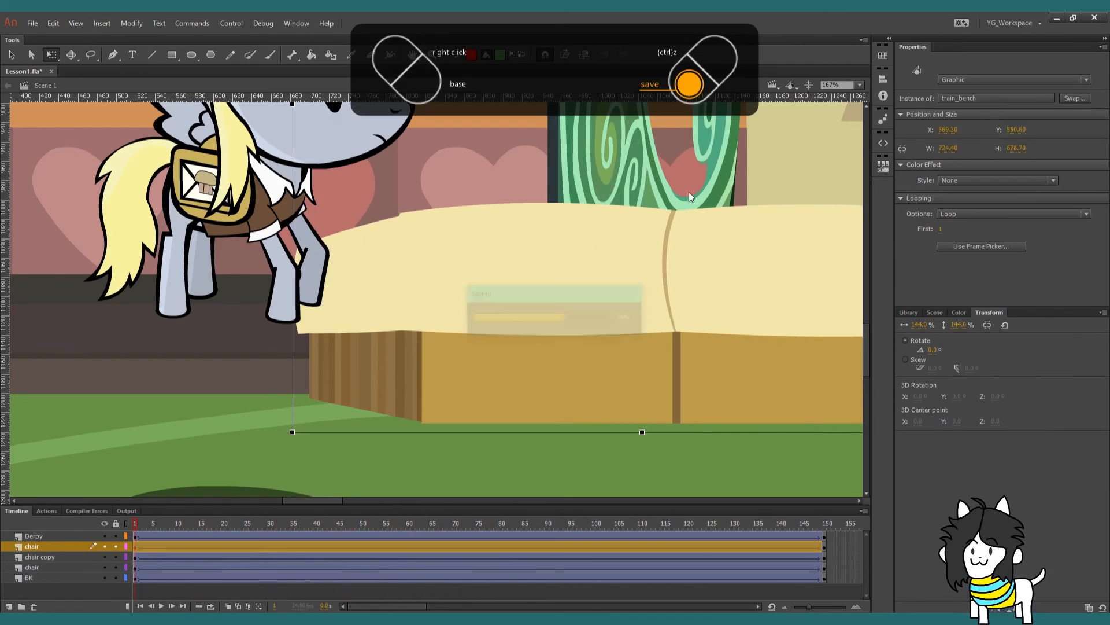
click(860, 85)
click(839, 100)
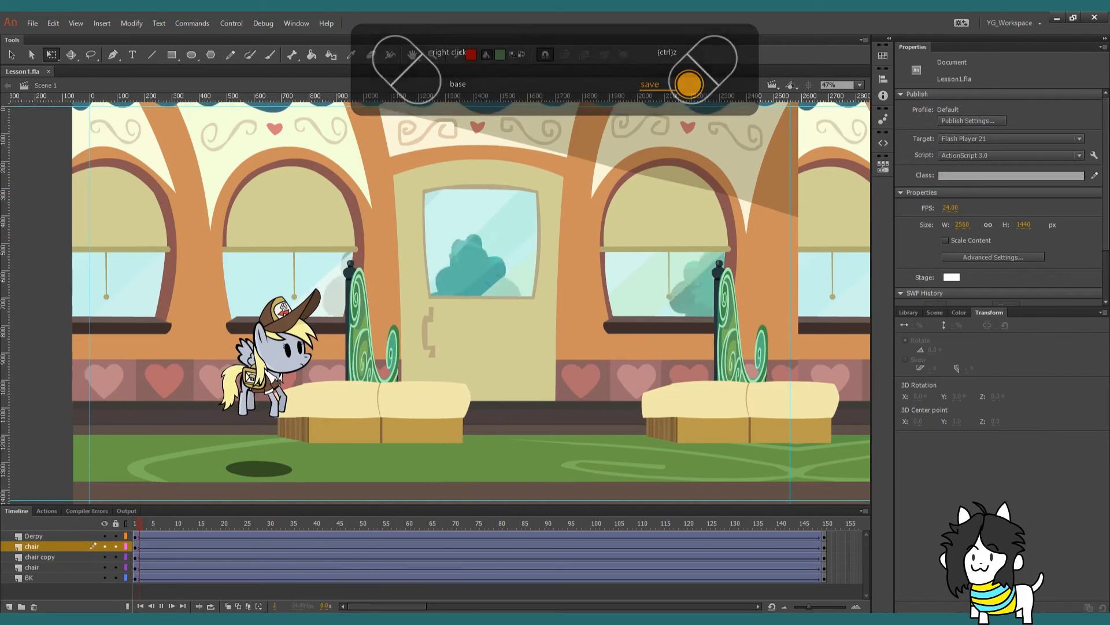
key(Return)
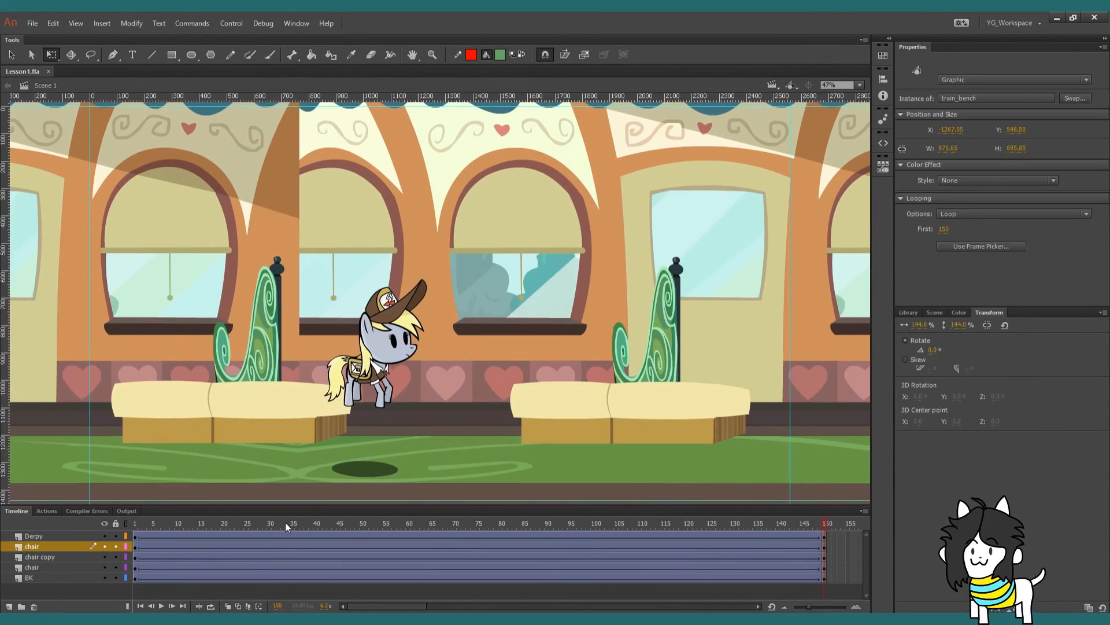
click(256, 578)
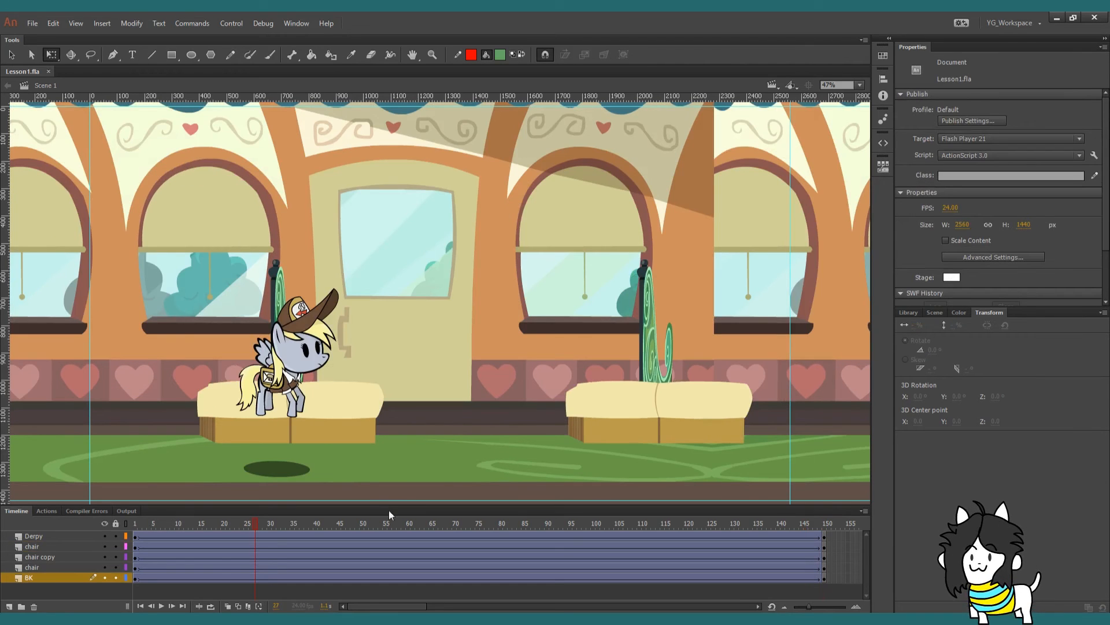